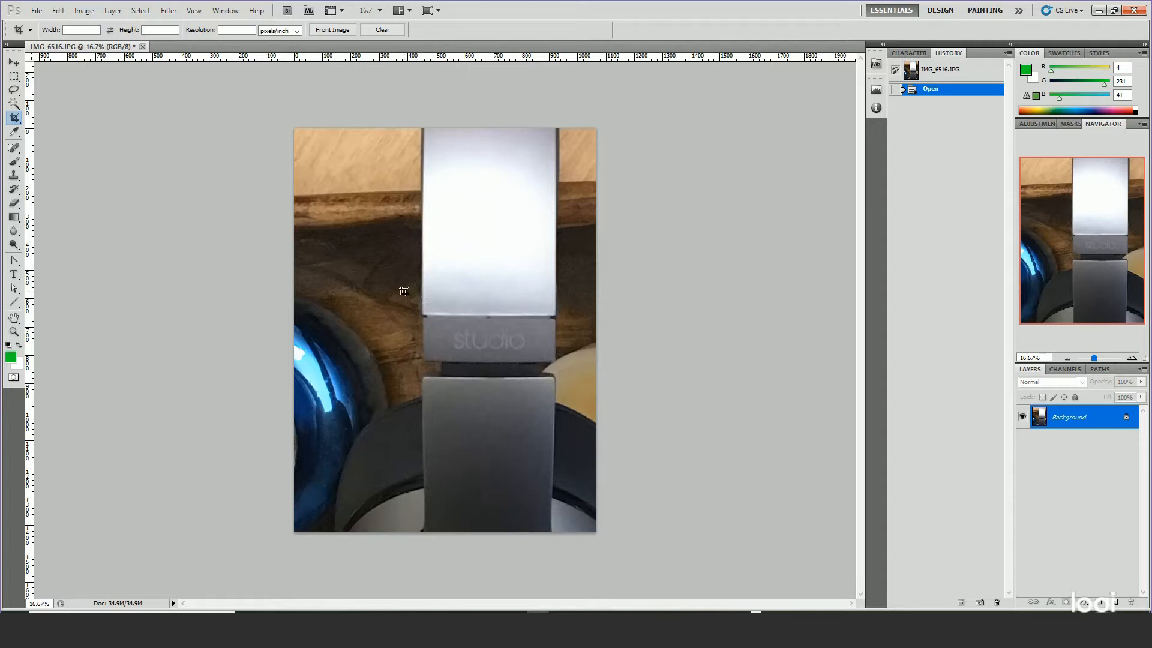
Convert the locked Background into the editable layer Layer 0 and rotate it slightly to straighten the headphone band
double_click(1063, 422)
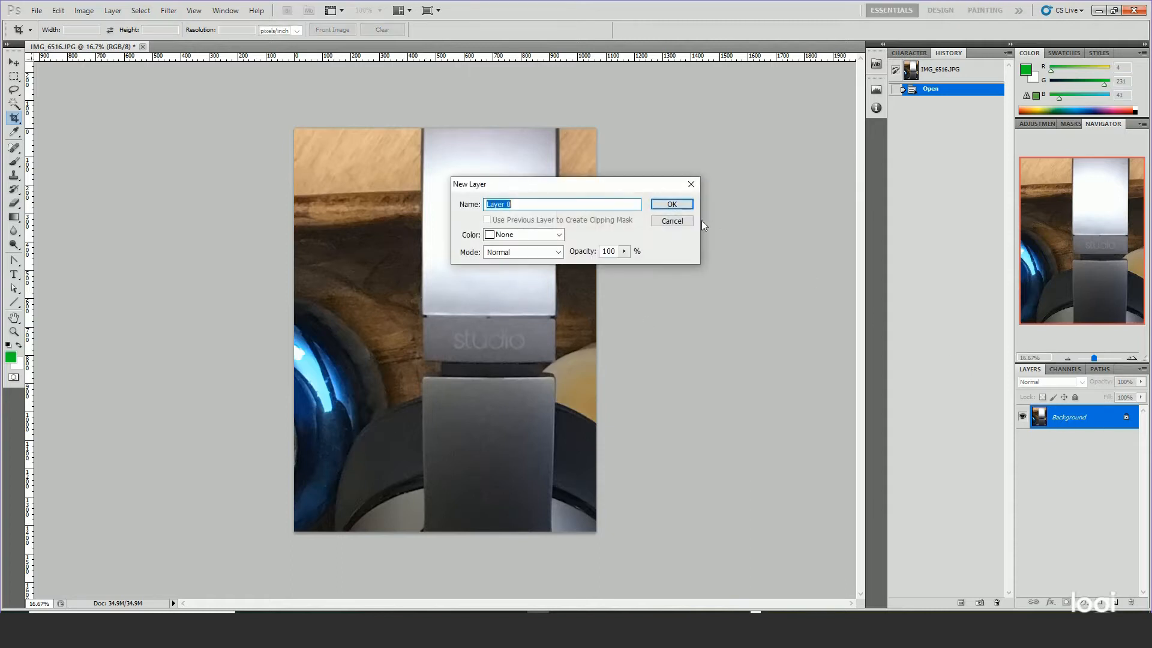
click(673, 209)
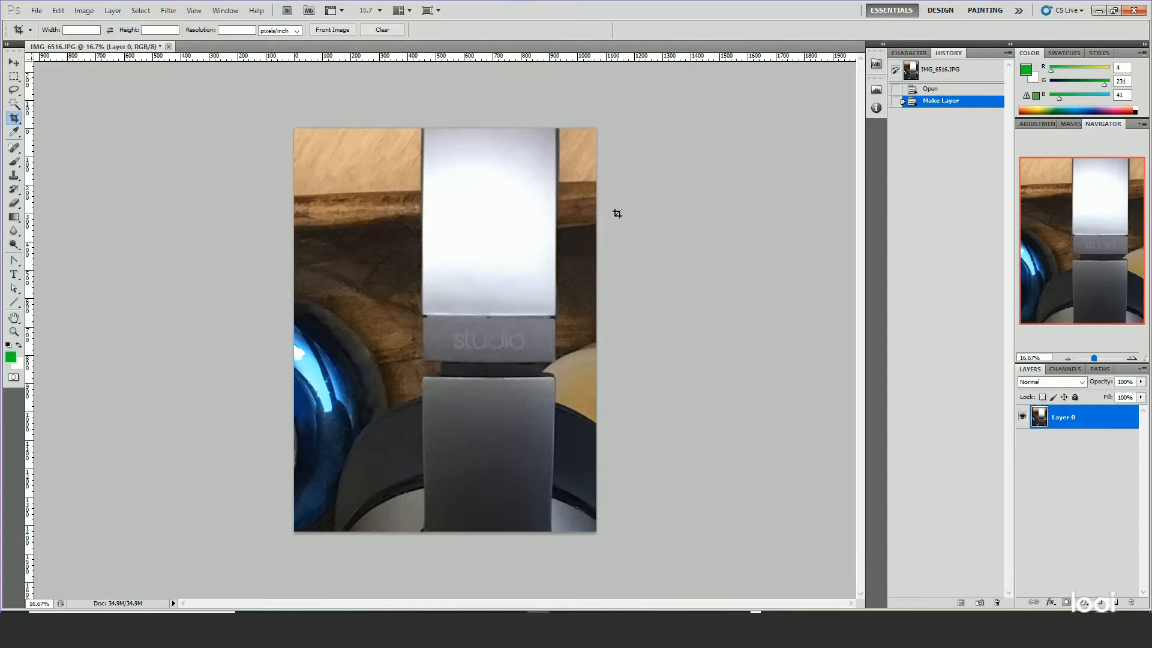
key(ctrl+t)
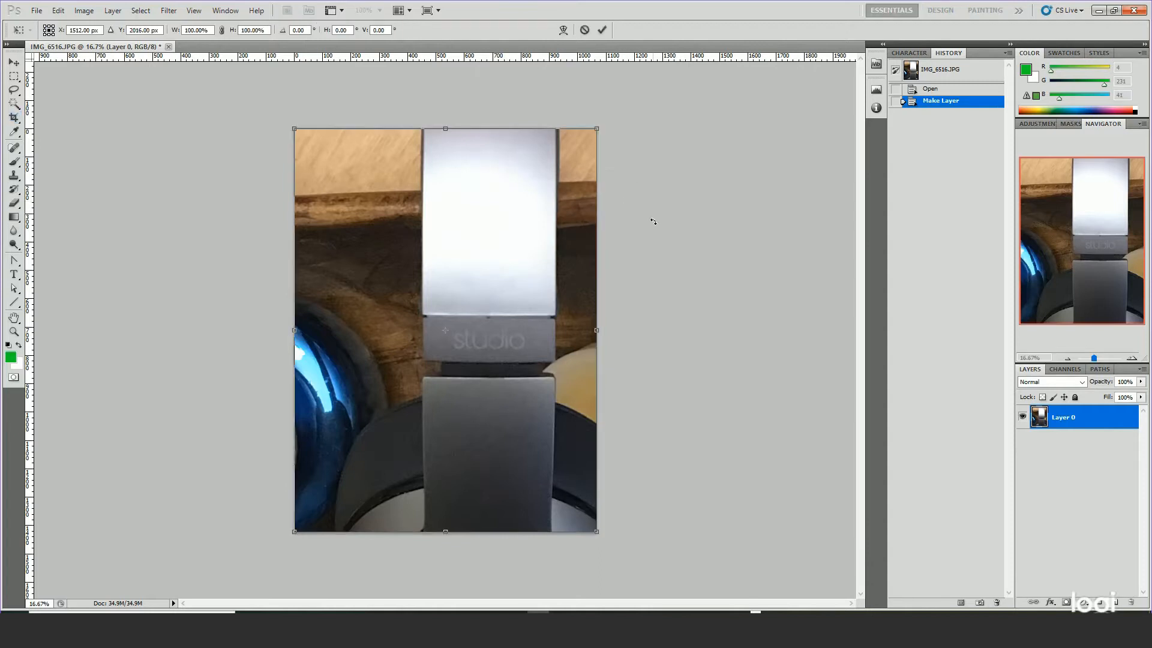
drag(611, 114, 608, 111)
double_click(573, 242)
Place two horizontal and two vertical guides along the edges of the band section carrying the studio lettering
drag(377, 58, 408, 318)
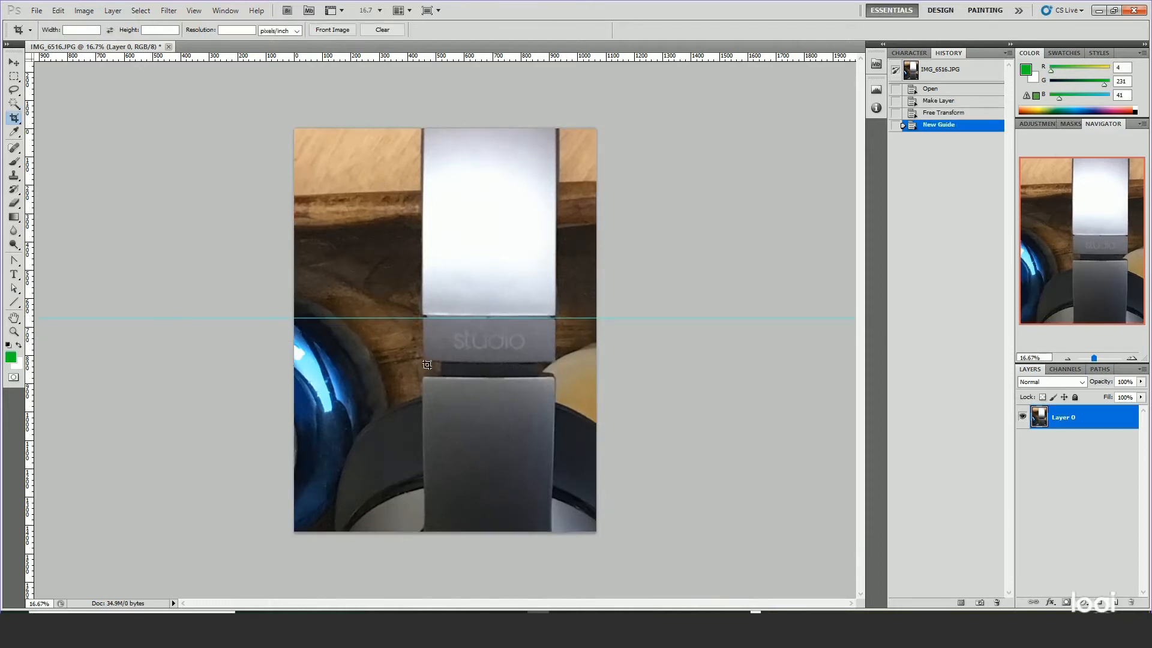
drag(1094, 361, 1098, 359)
drag(27, 308, 370, 329)
drag(33, 309, 824, 360)
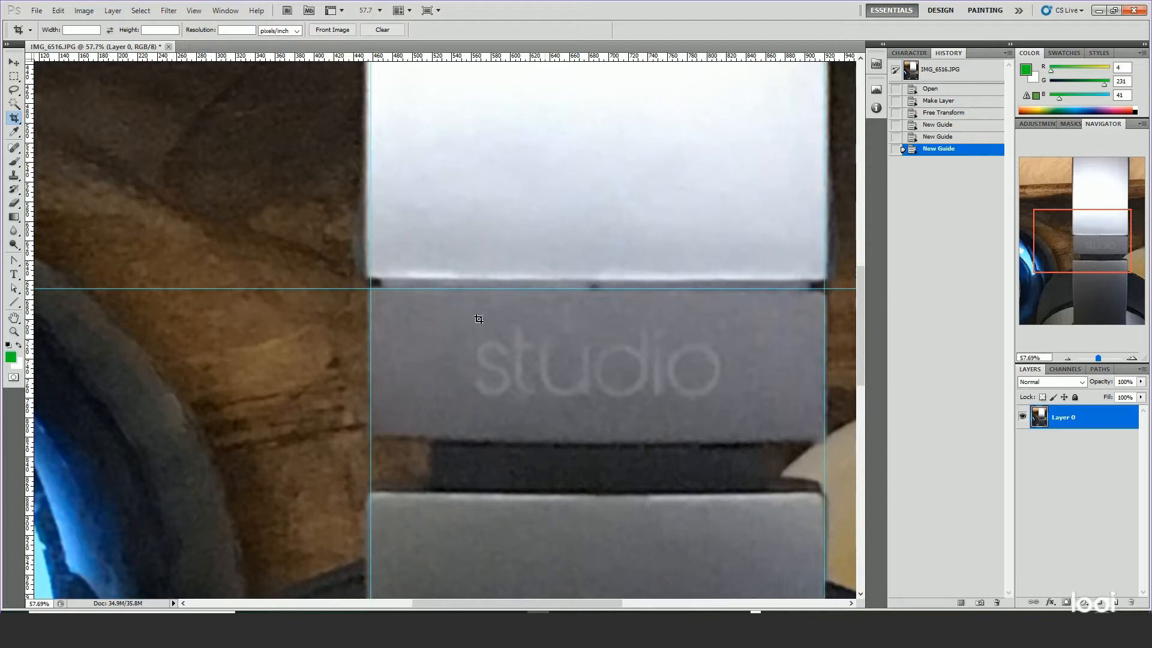
drag(168, 57, 303, 435)
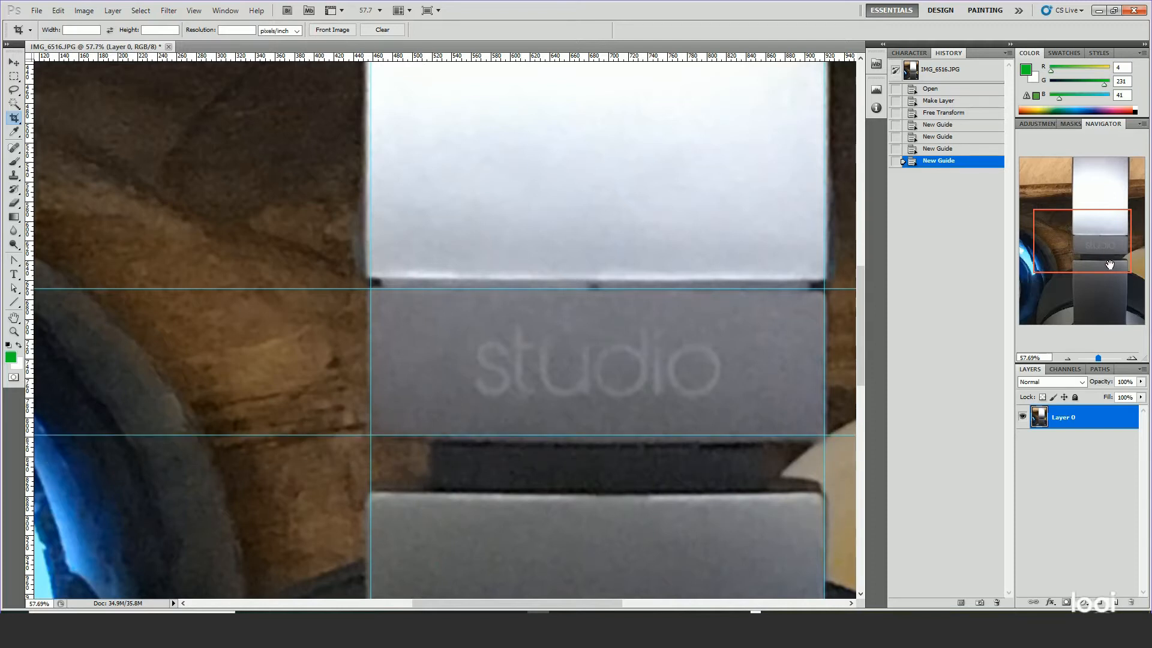
Rotate the photo layer by -0.54 degrees with Free Transform to align the band section with the guides
drag(1098, 359, 1093, 359)
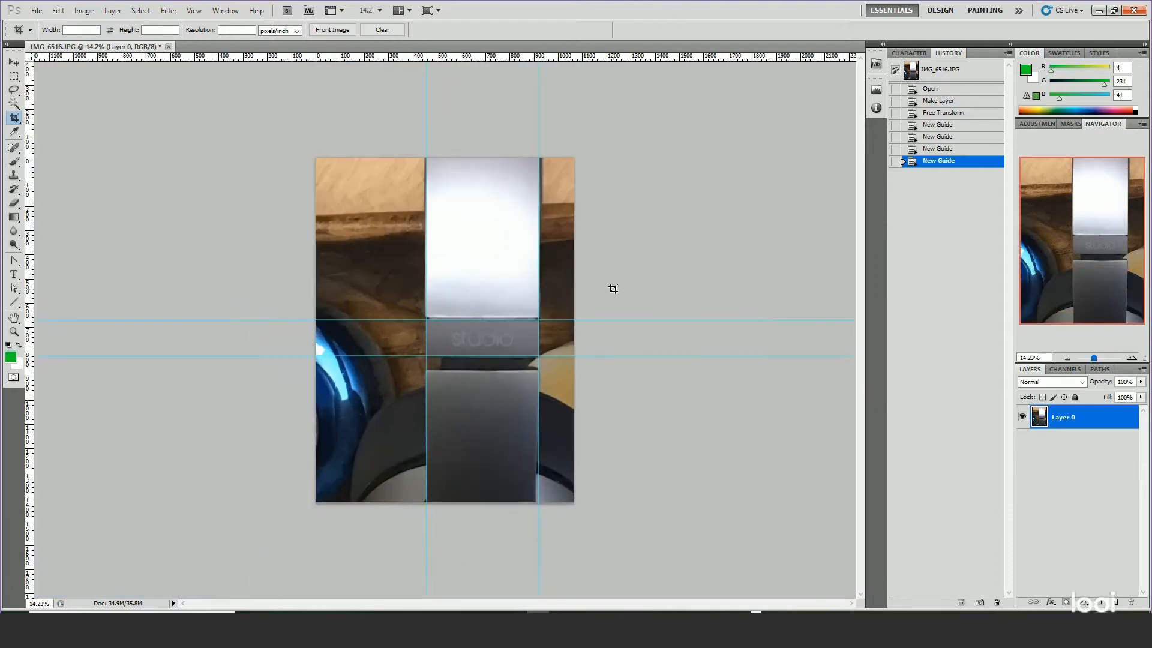
key(ctrl+t)
drag(603, 144, 603, 140)
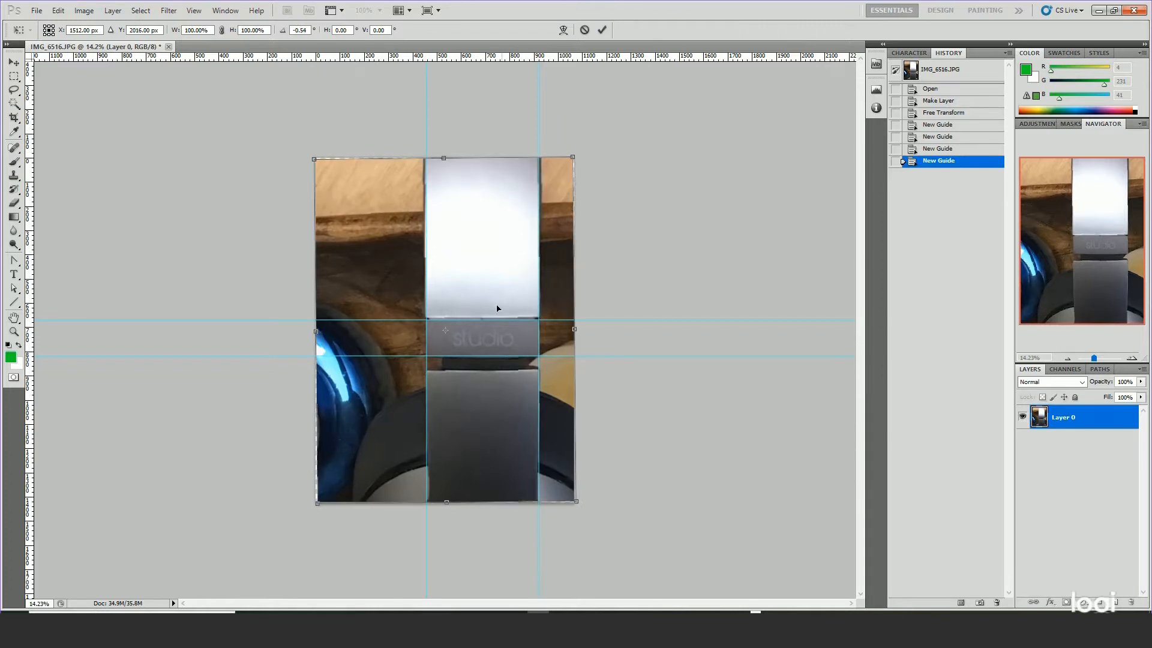
key(Return)
Crop the image to the rectangle enclosed by the four guides around the studio lettering
key(c)
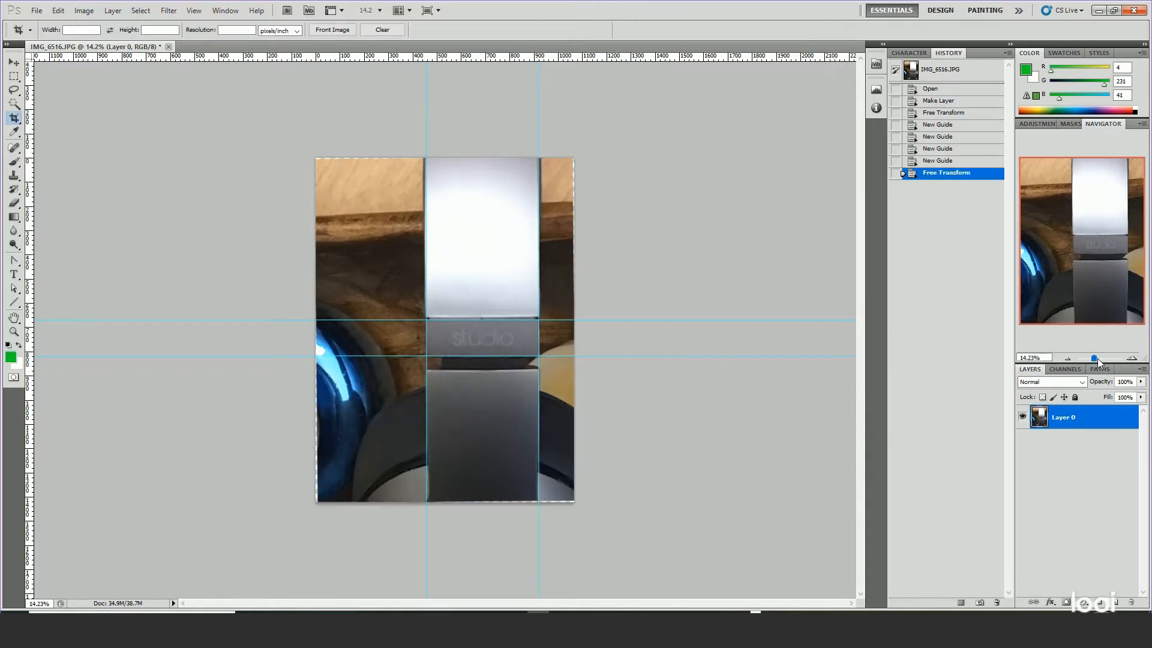
drag(1094, 357, 1099, 355)
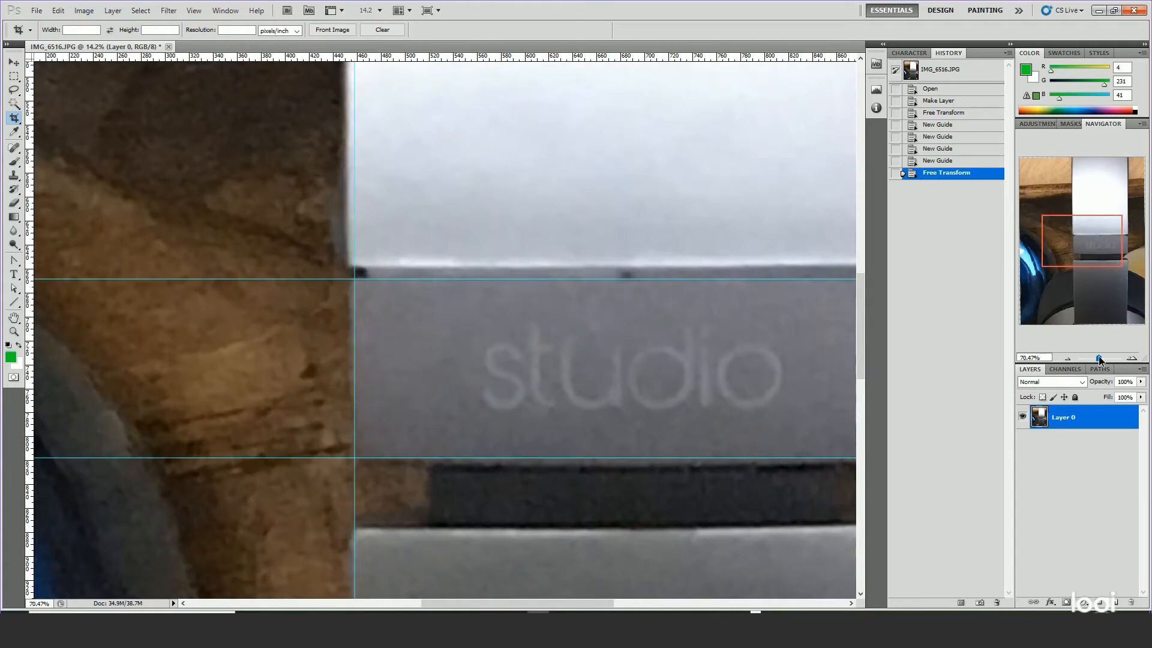
drag(1098, 246, 1111, 249)
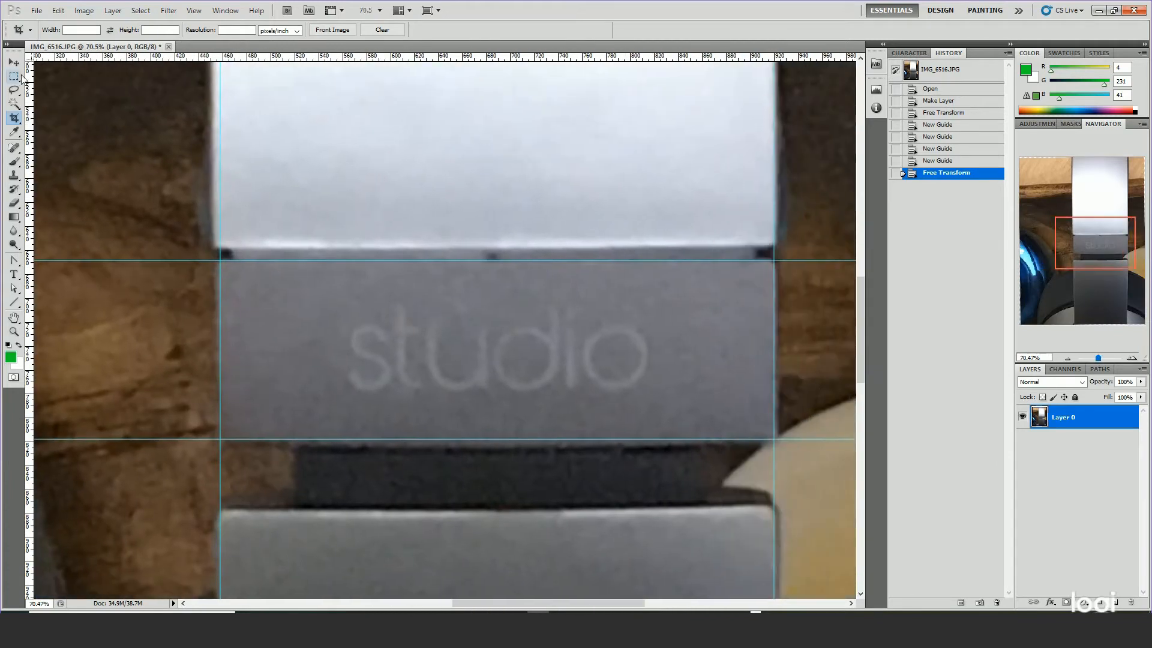
drag(220, 261, 768, 441)
key(Return)
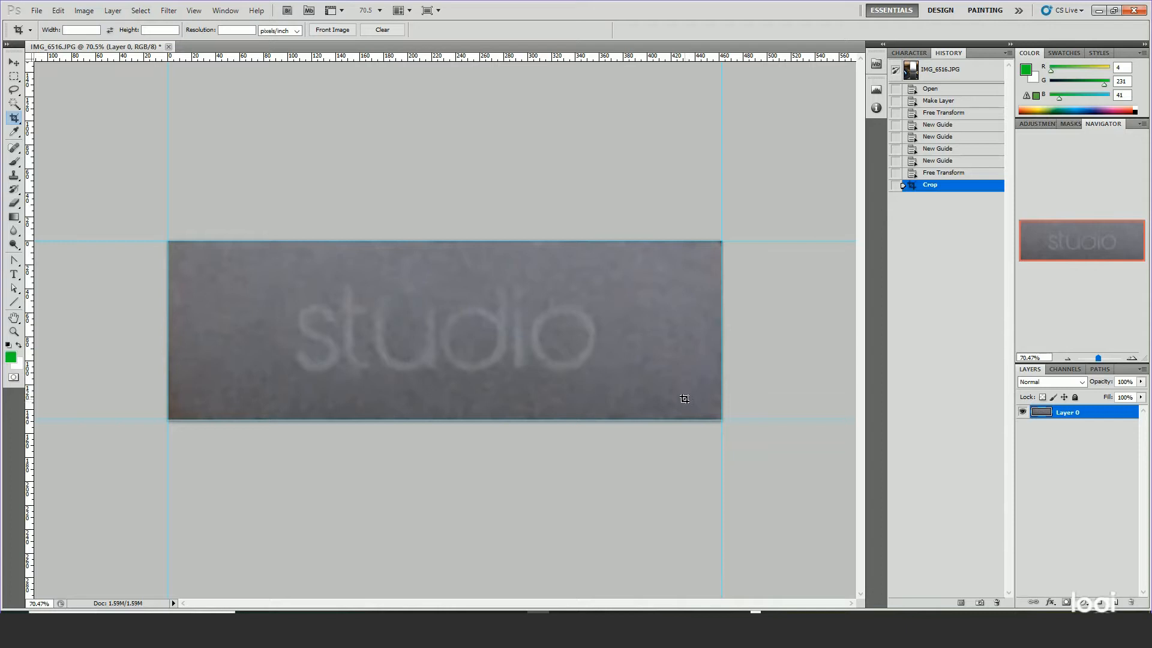
Place studio.png from the Beats-appearances folder inside Beats-Studio-Headphones into the cropped image
click(36, 10)
mouse_move(52, 264)
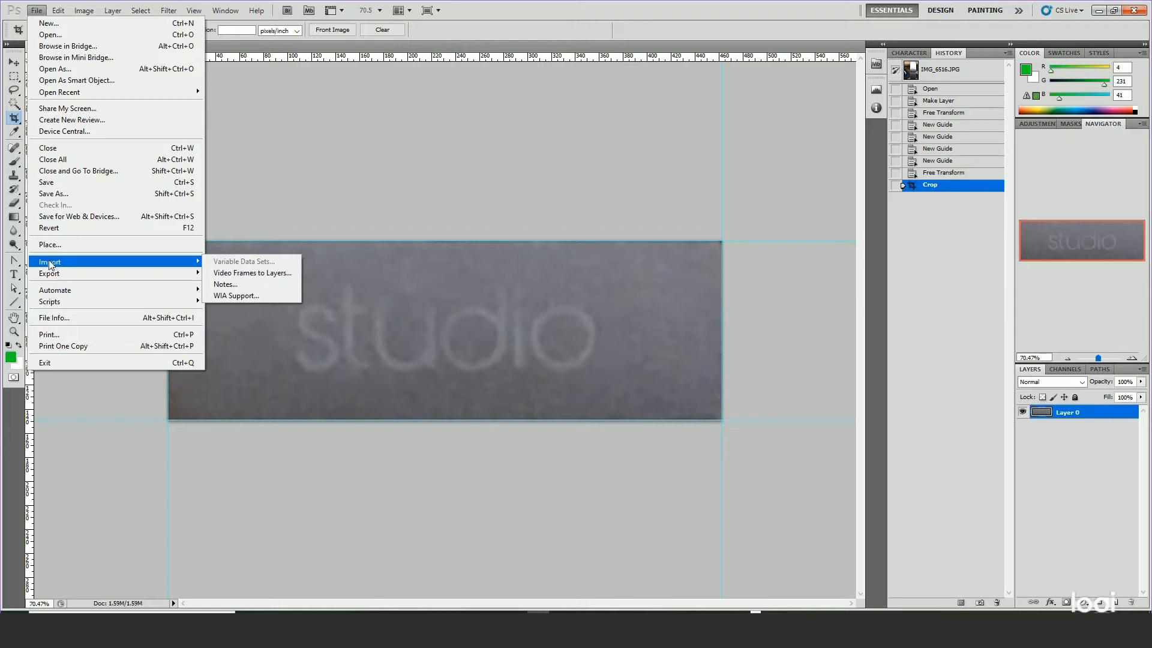
click(43, 243)
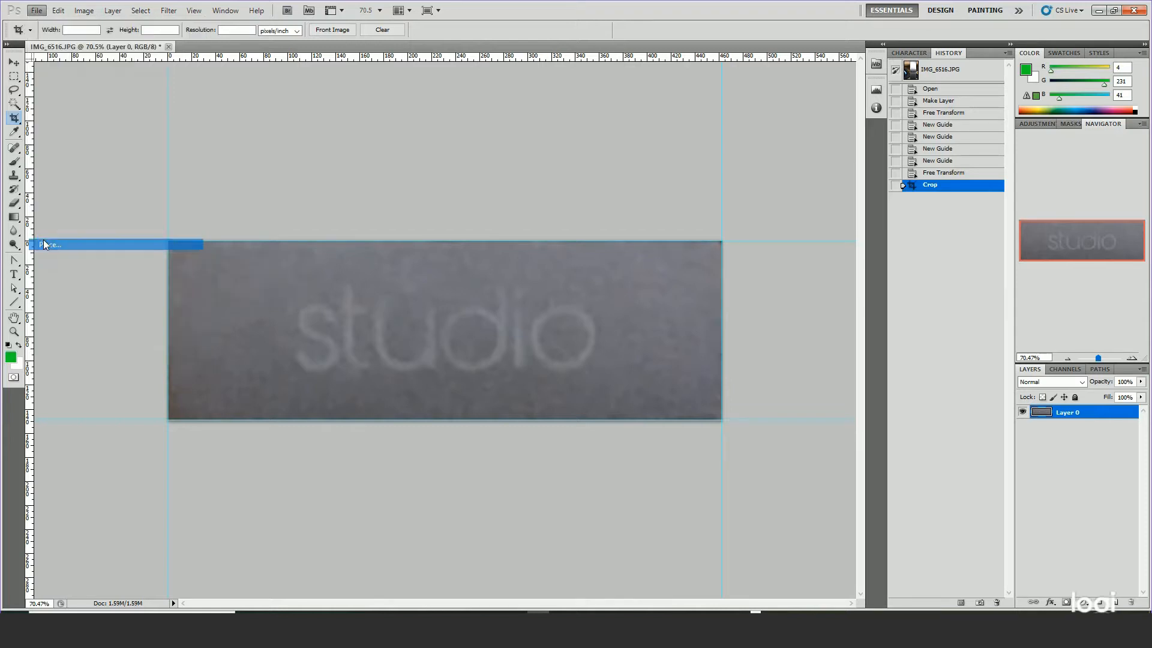
click(315, 40)
double_click(178, 299)
double_click(172, 98)
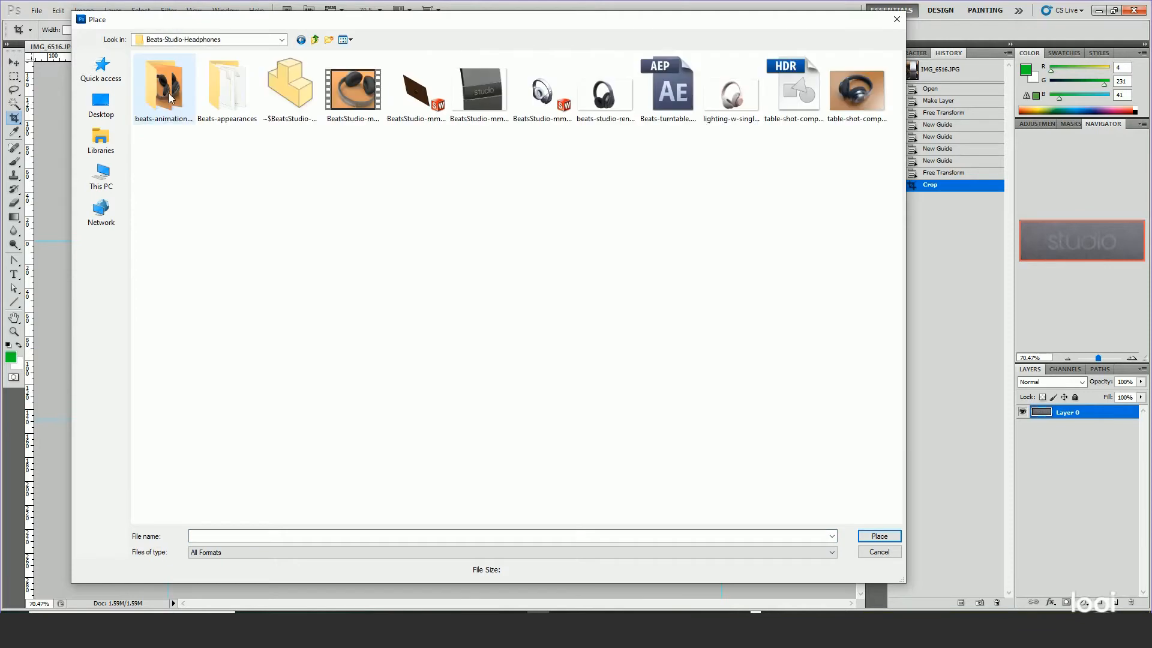
double_click(218, 89)
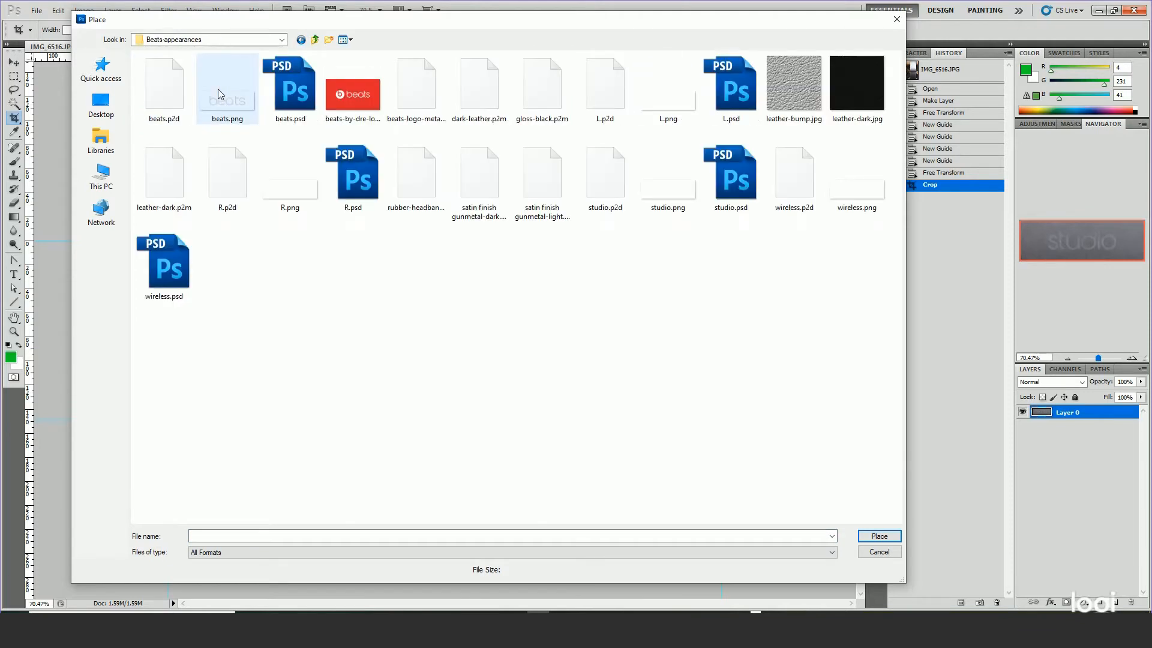
click(668, 174)
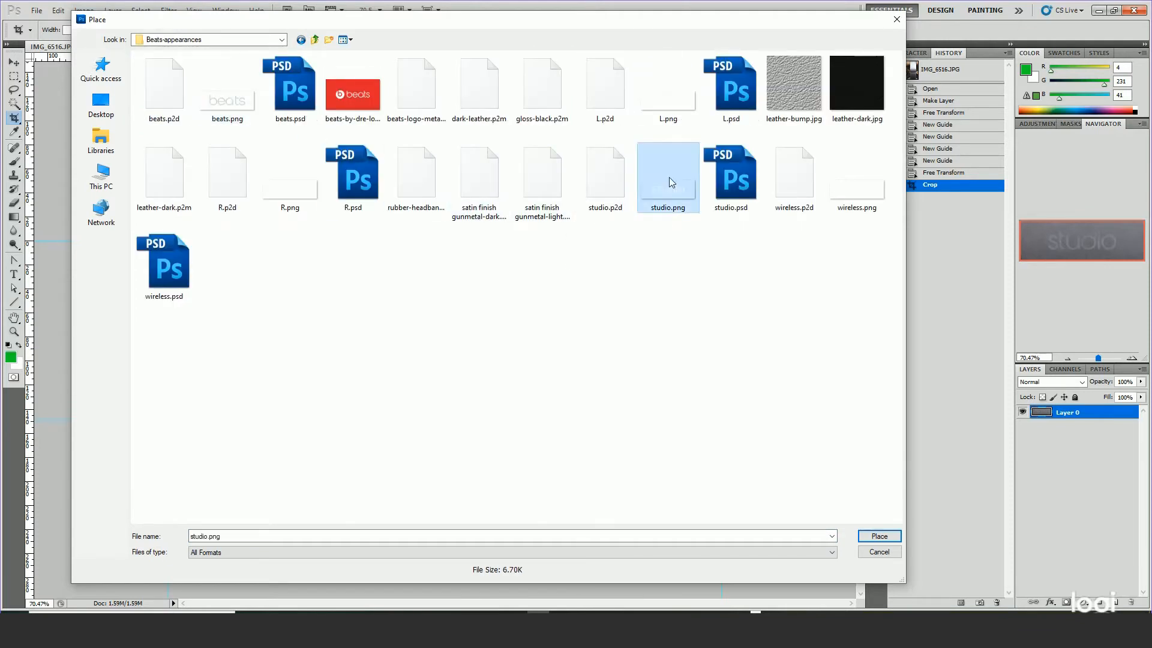
click(879, 535)
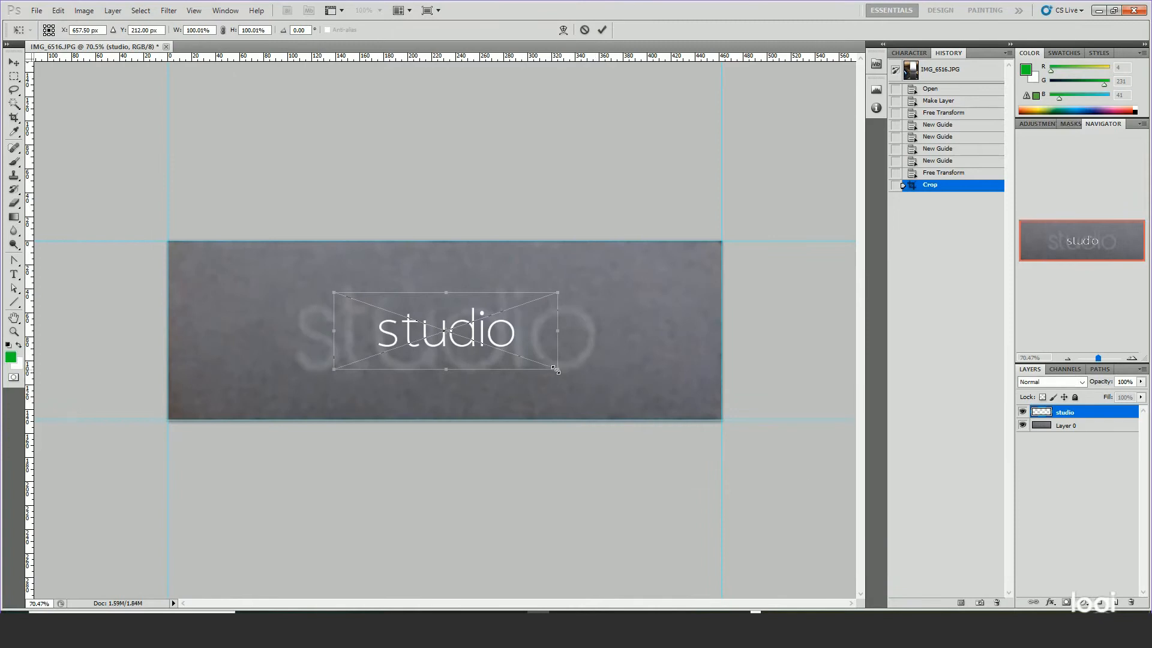
Scale the placed studio logo proportionally to about 220.56% and align it over the photographed lettering
shift+drag(556, 373, 811, 489)
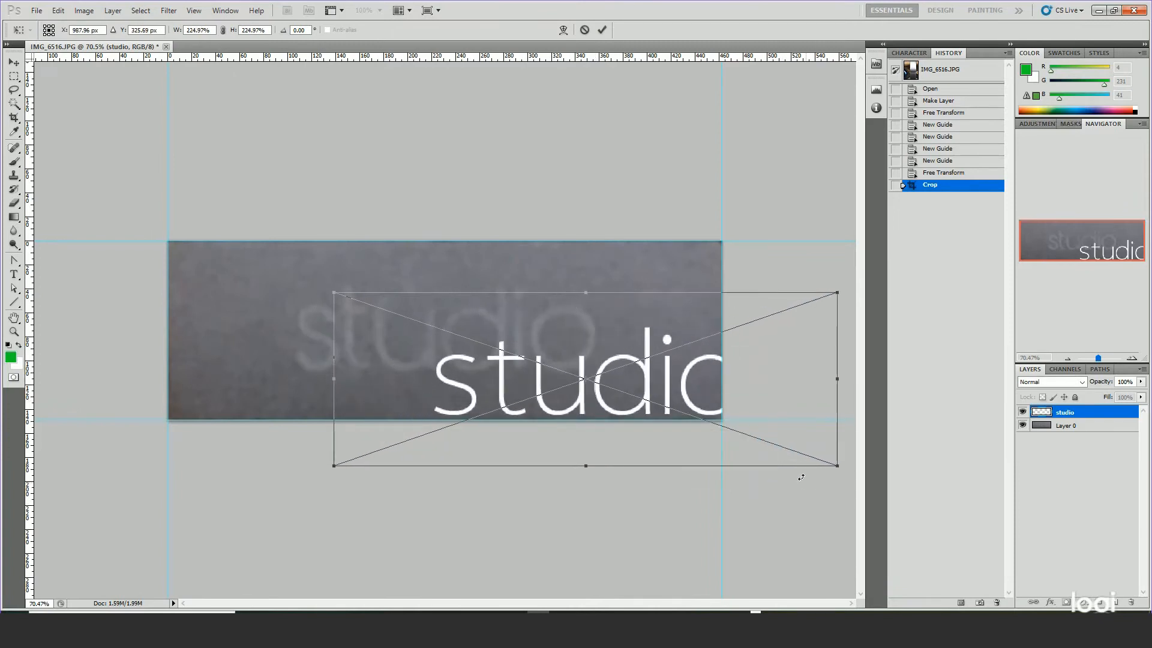
drag(638, 376, 497, 346)
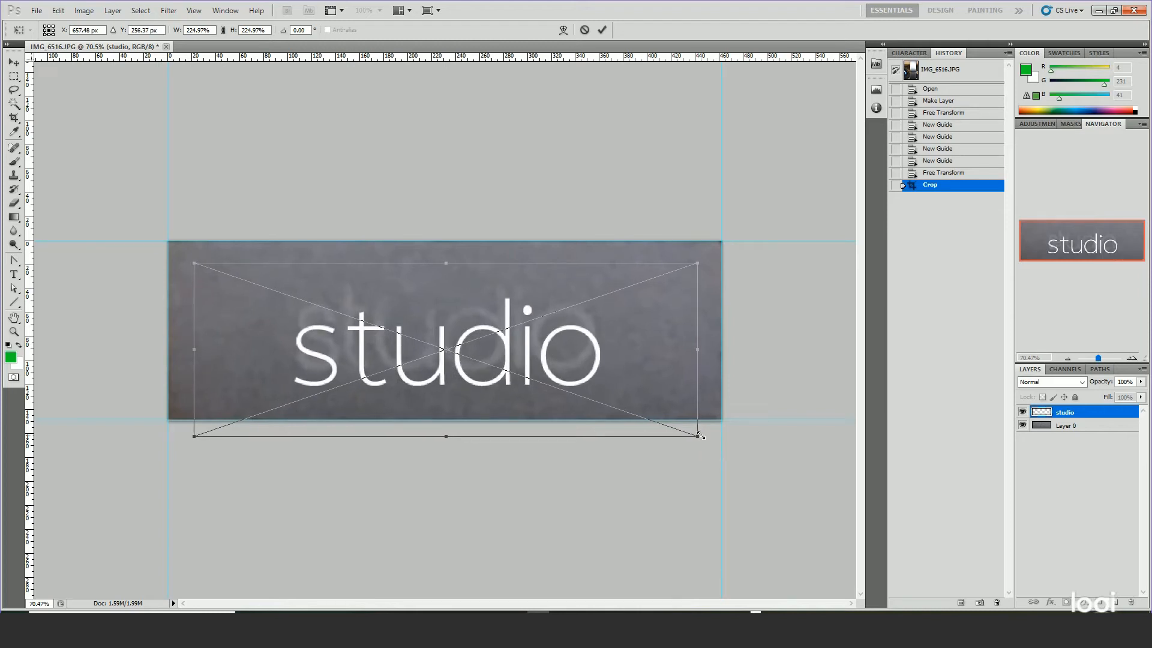
shift+drag(697, 437, 688, 433)
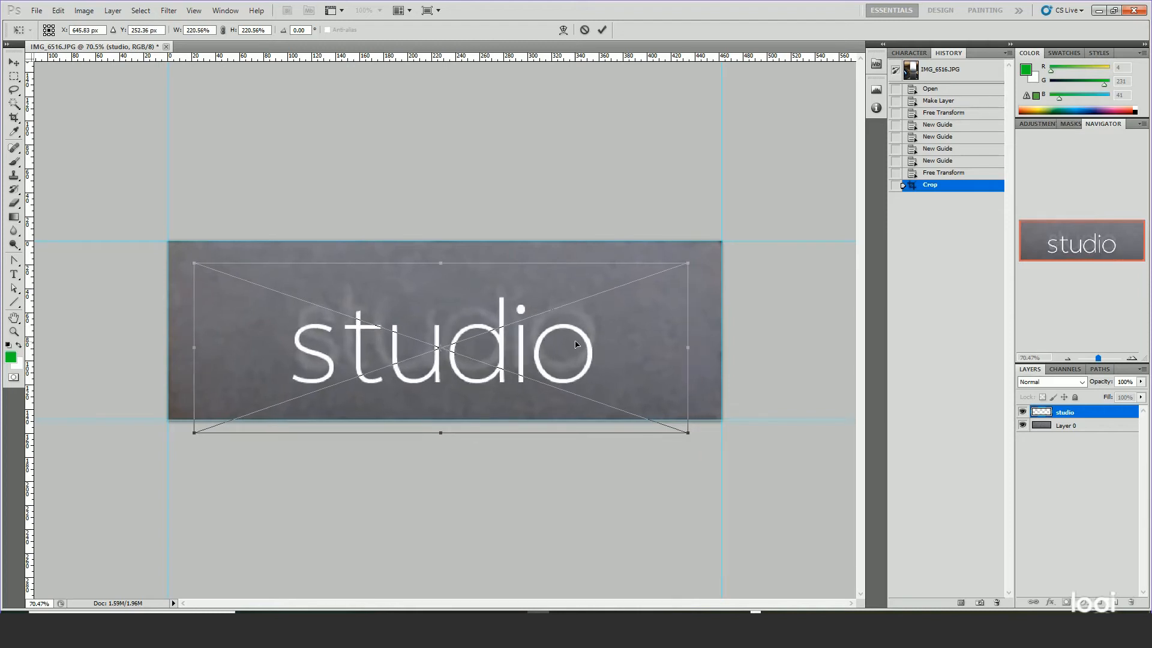
mouse_move(577, 347)
mouse_down()
mouse_move(581, 325)
mouse_move(599, 332)
mouse_move(578, 330)
mouse_up()
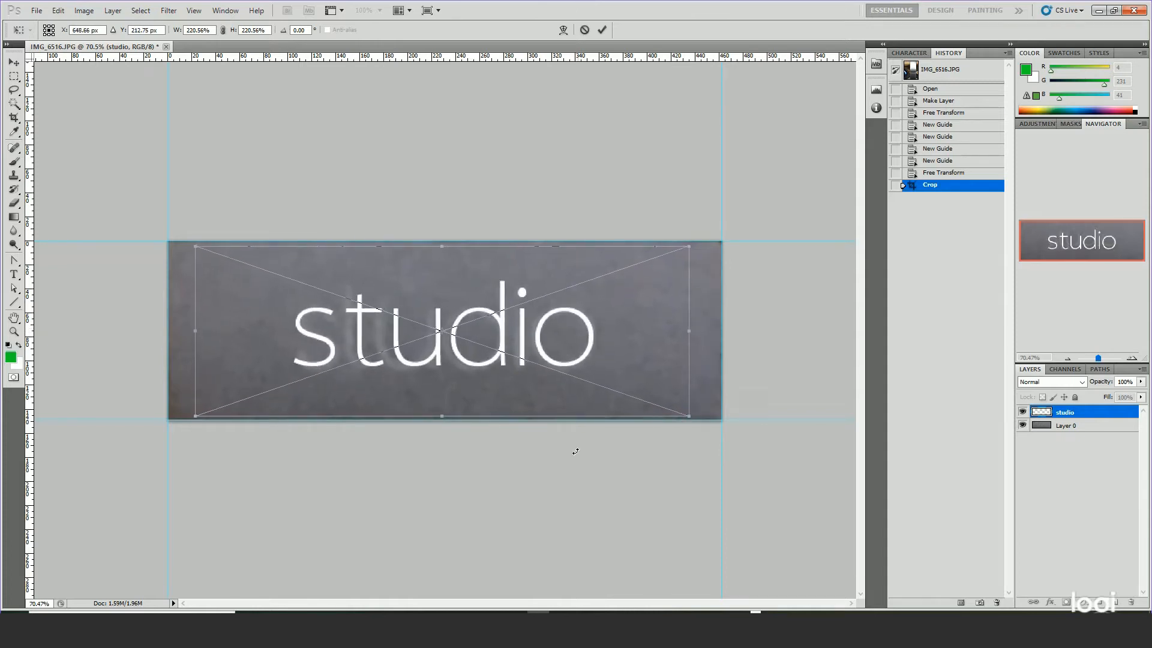
key(Return)
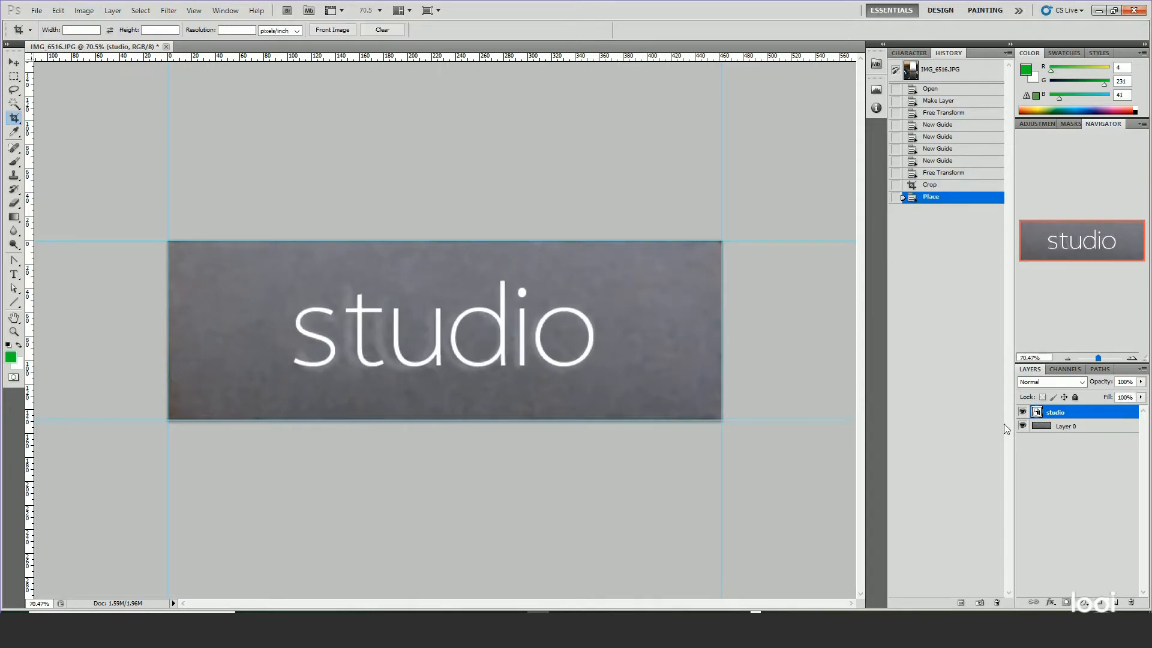
Hide Layer 0 and save the image in PNG format as studio-placed in the episode-22 folder
click(1023, 426)
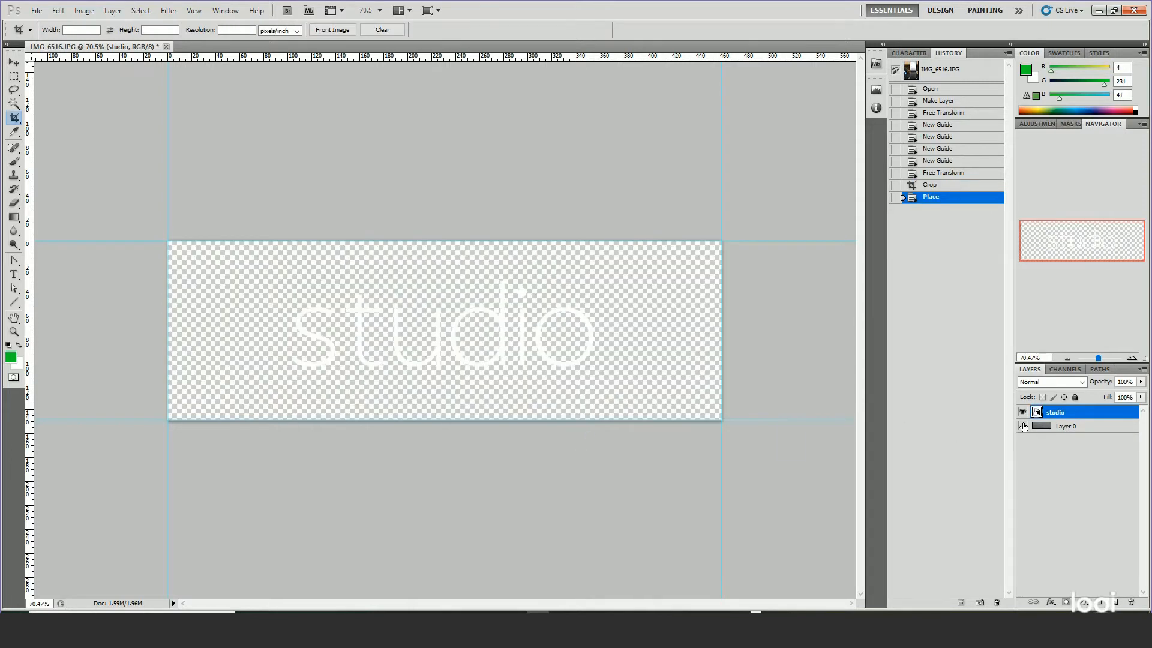
click(36, 10)
click(53, 194)
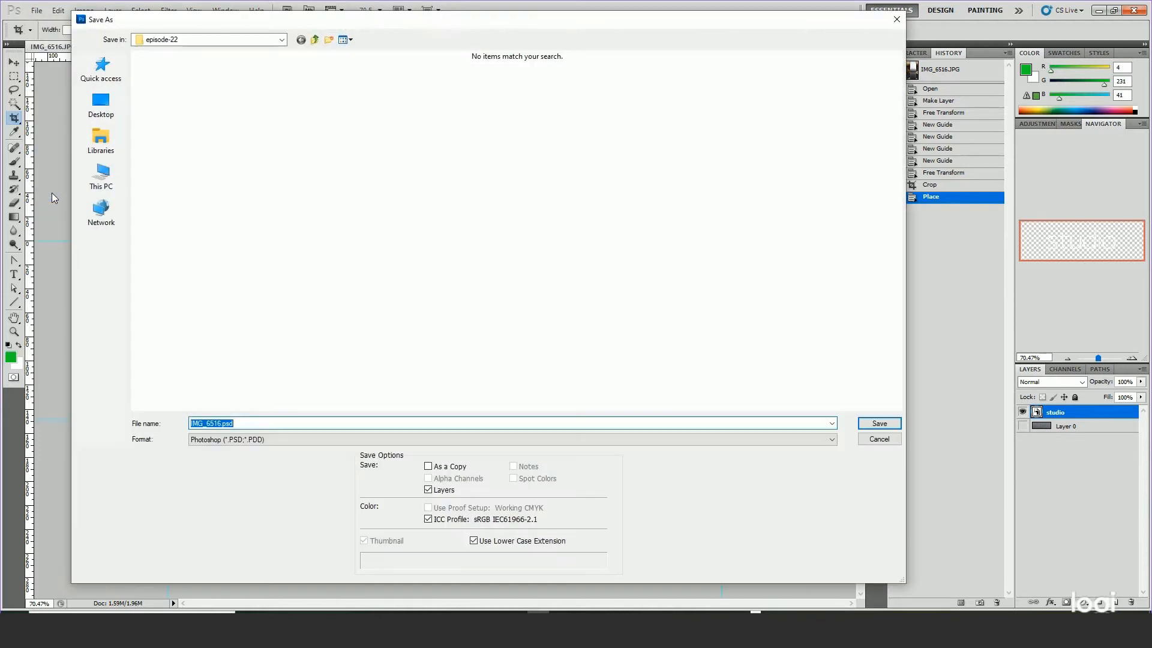
click(240, 442)
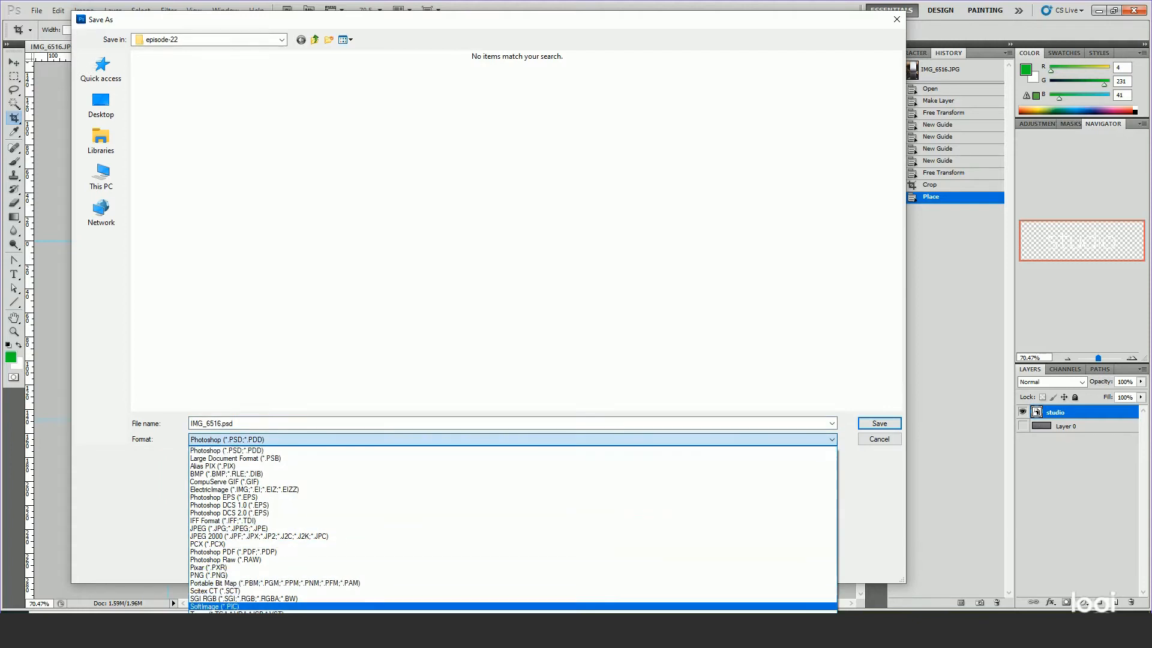
click(212, 575)
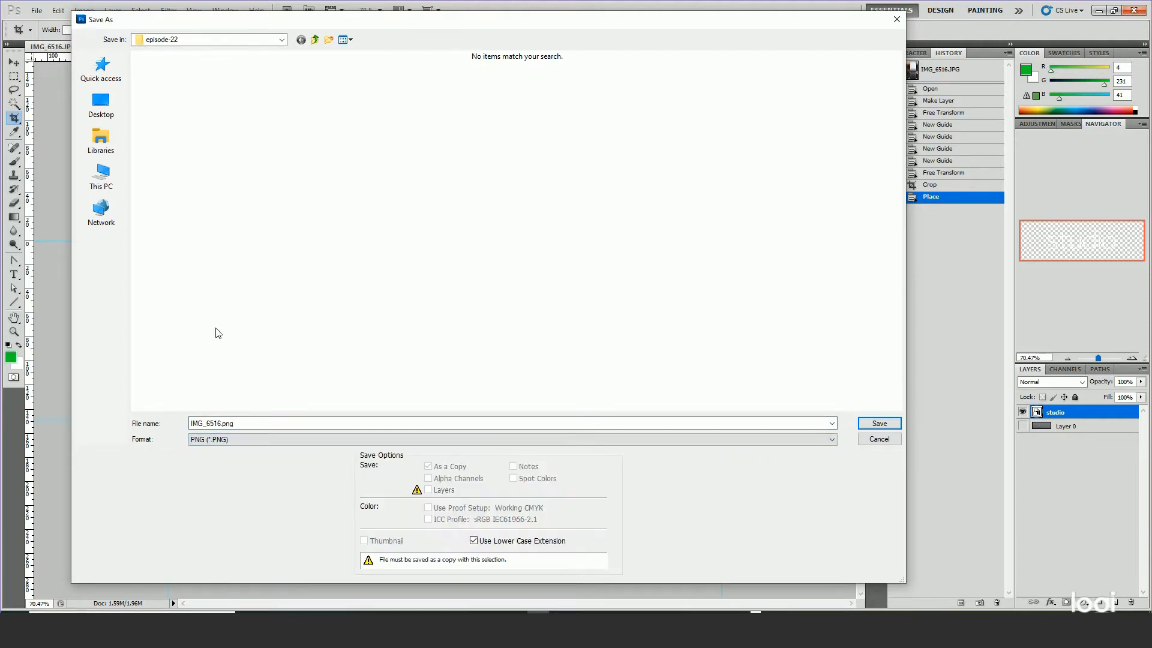
double_click(220, 423)
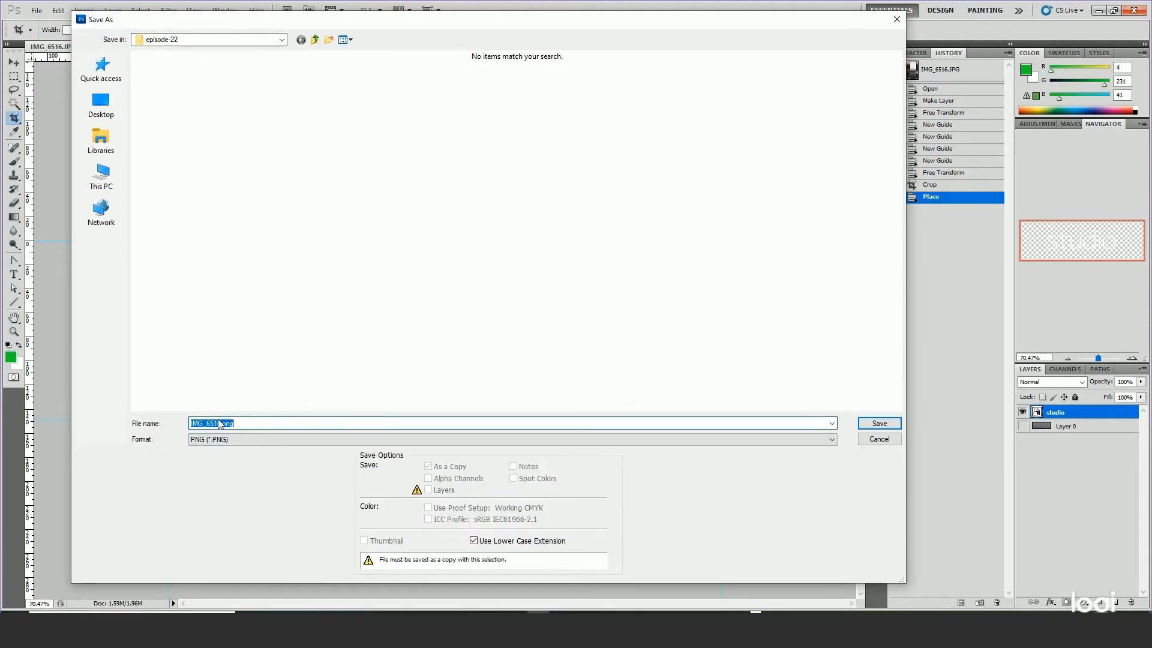
text(studio-placed)
key(Return)
click(609, 216)
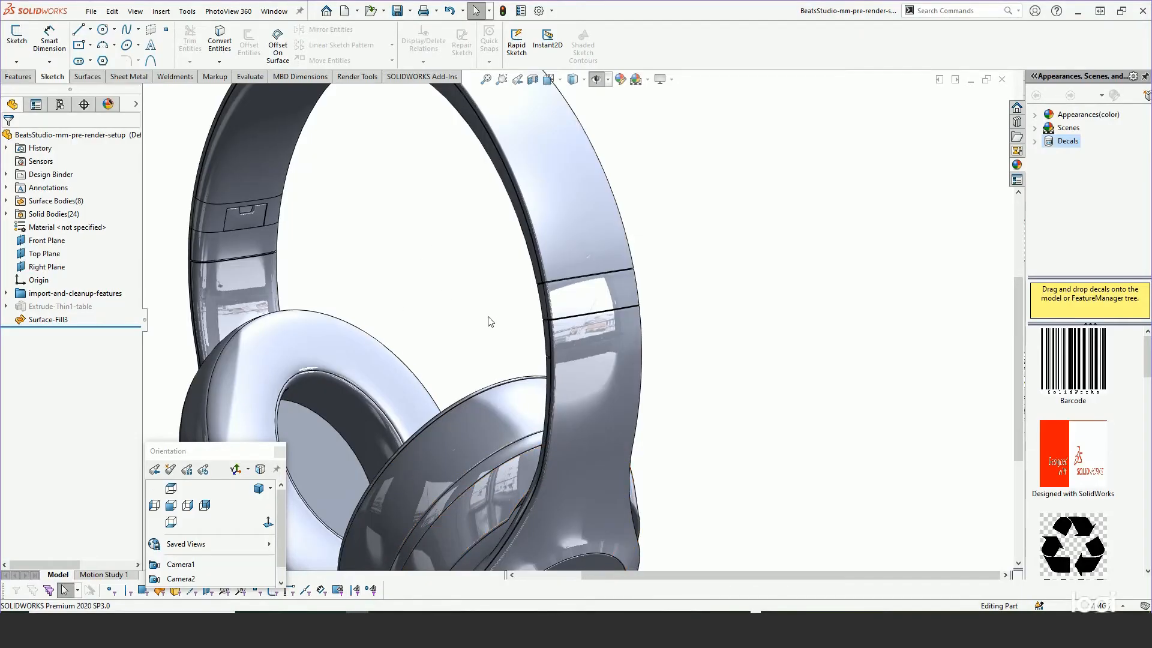
Create a reference plane through three corner vertices of the filled surface on the headband's slider section
scroll(531, 338, up, 5)
scroll(648, 300, down, 8)
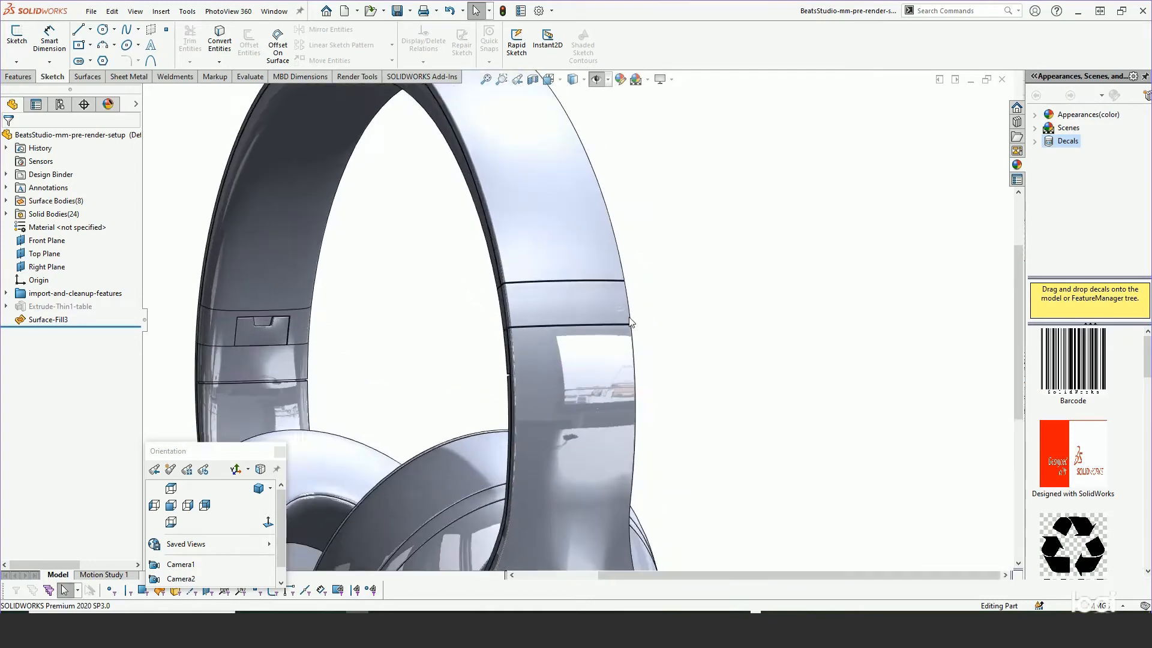
scroll(437, 293, down, 5)
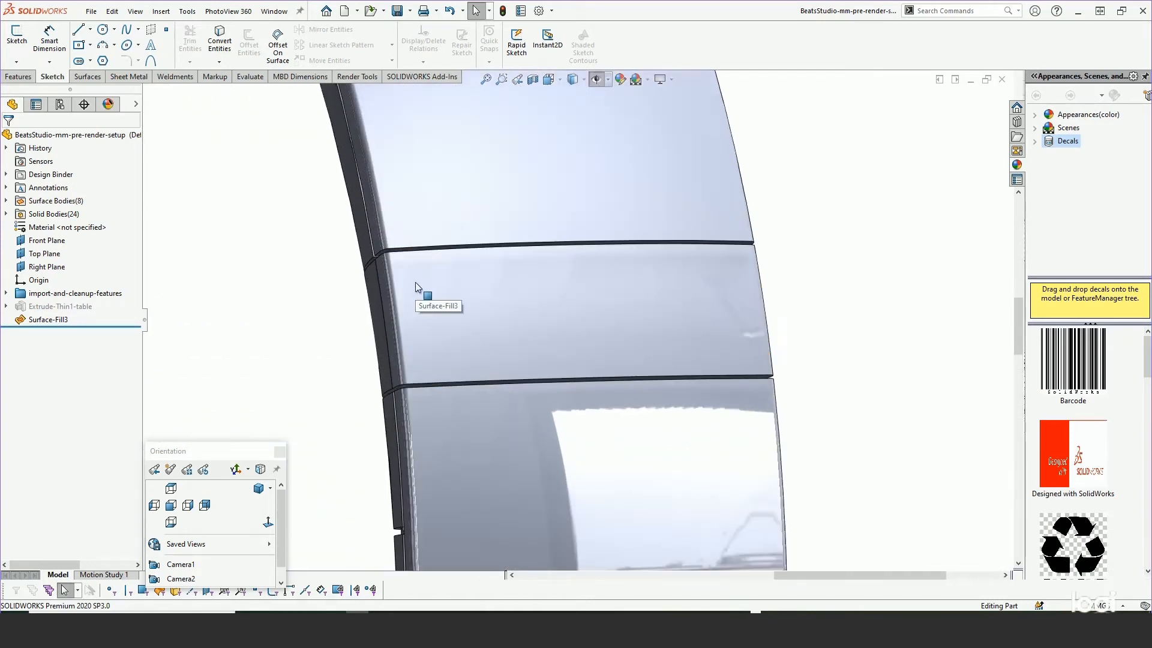
click(111, 589)
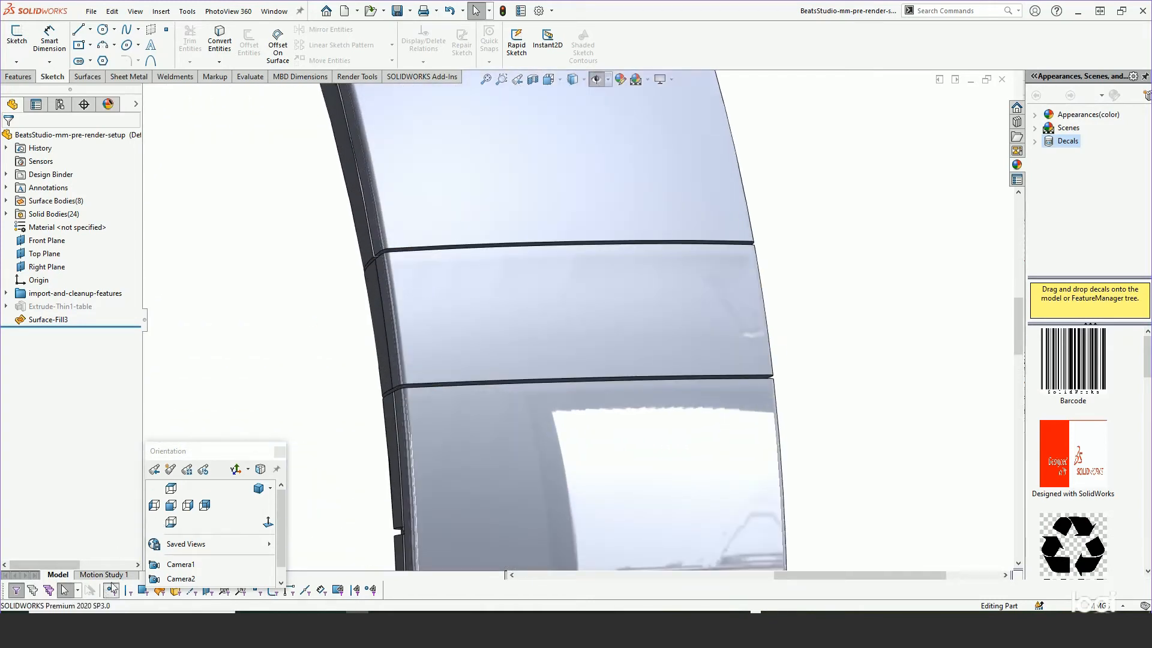
click(391, 252)
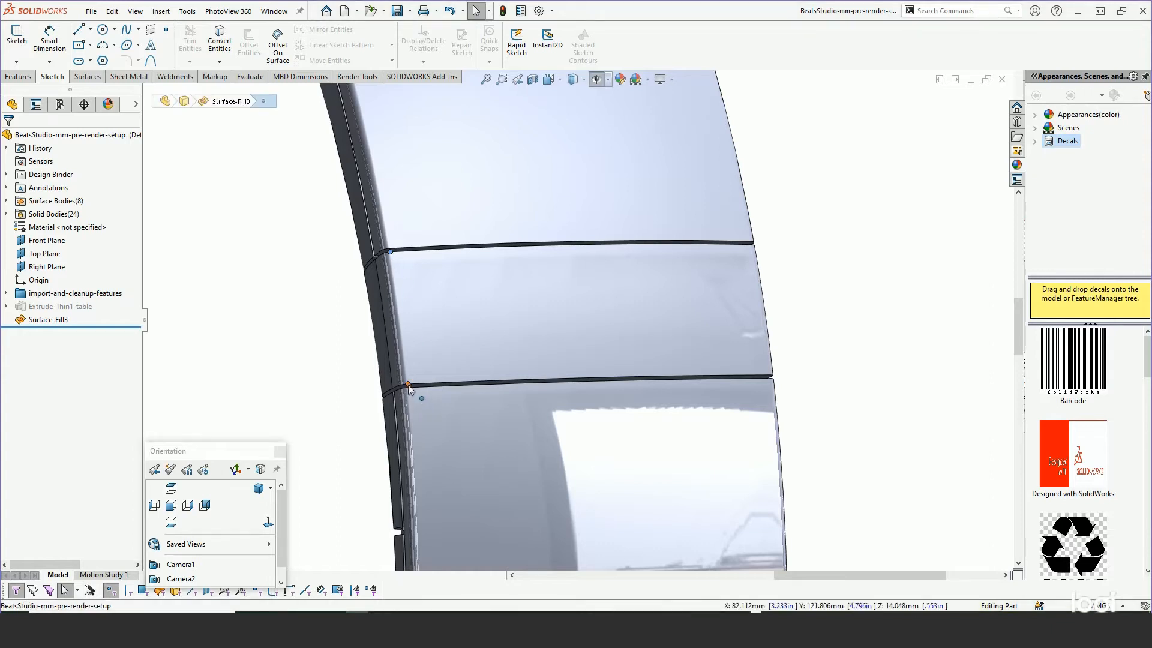
ctrl+click(408, 384)
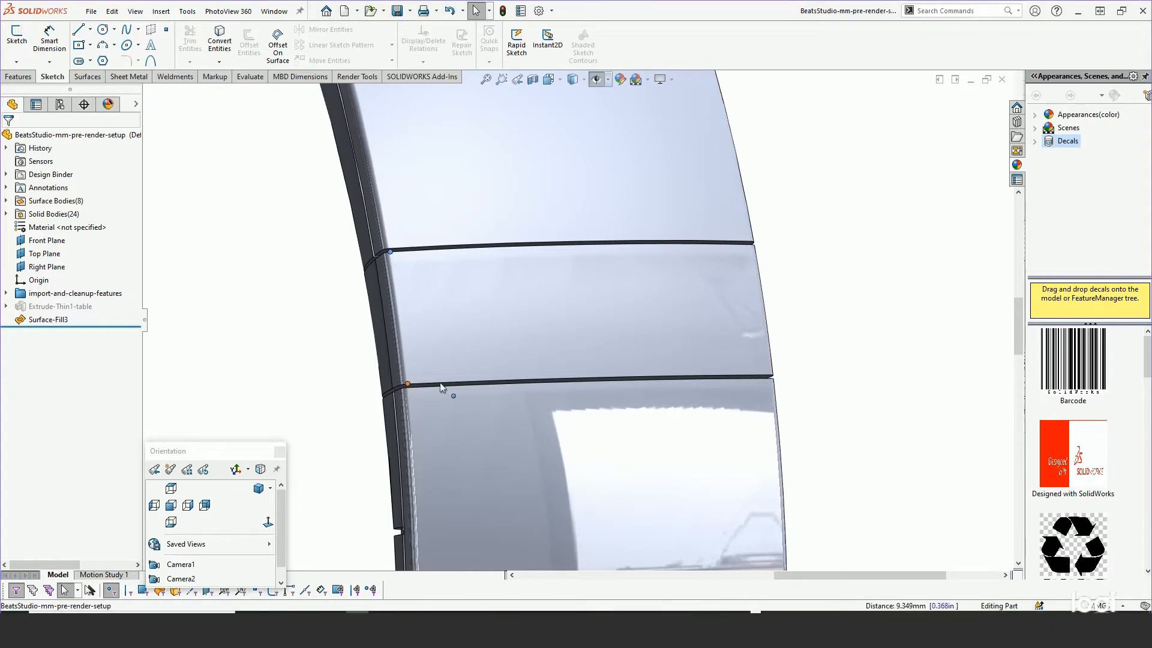
ctrl+click(770, 376)
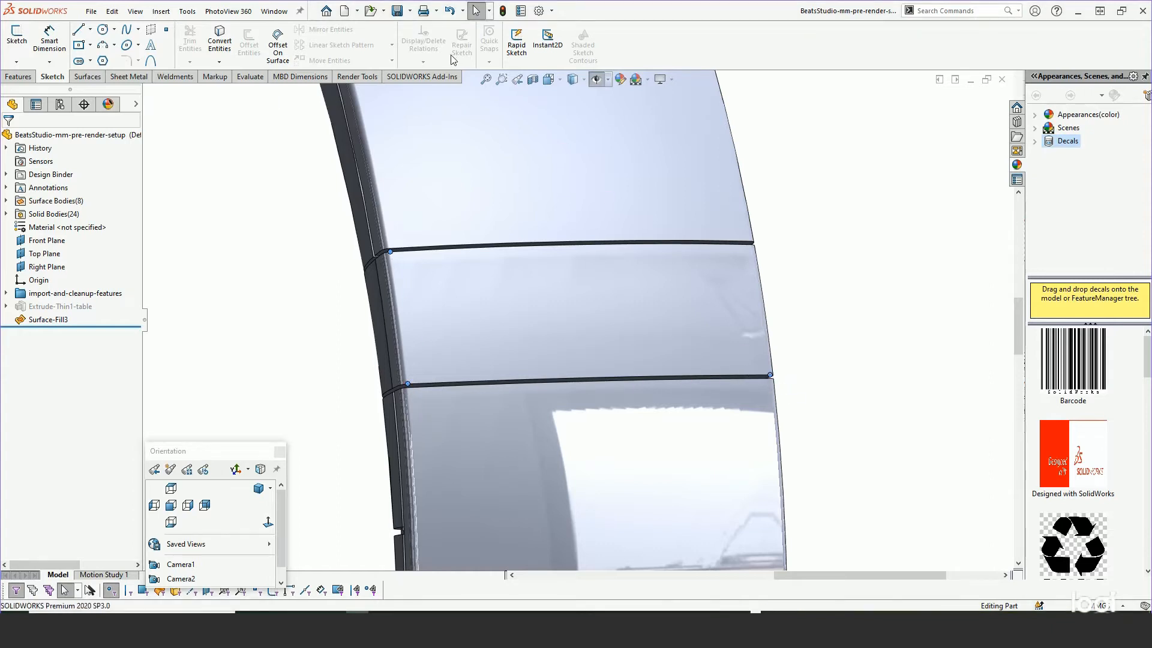
click(18, 76)
click(480, 41)
click(486, 87)
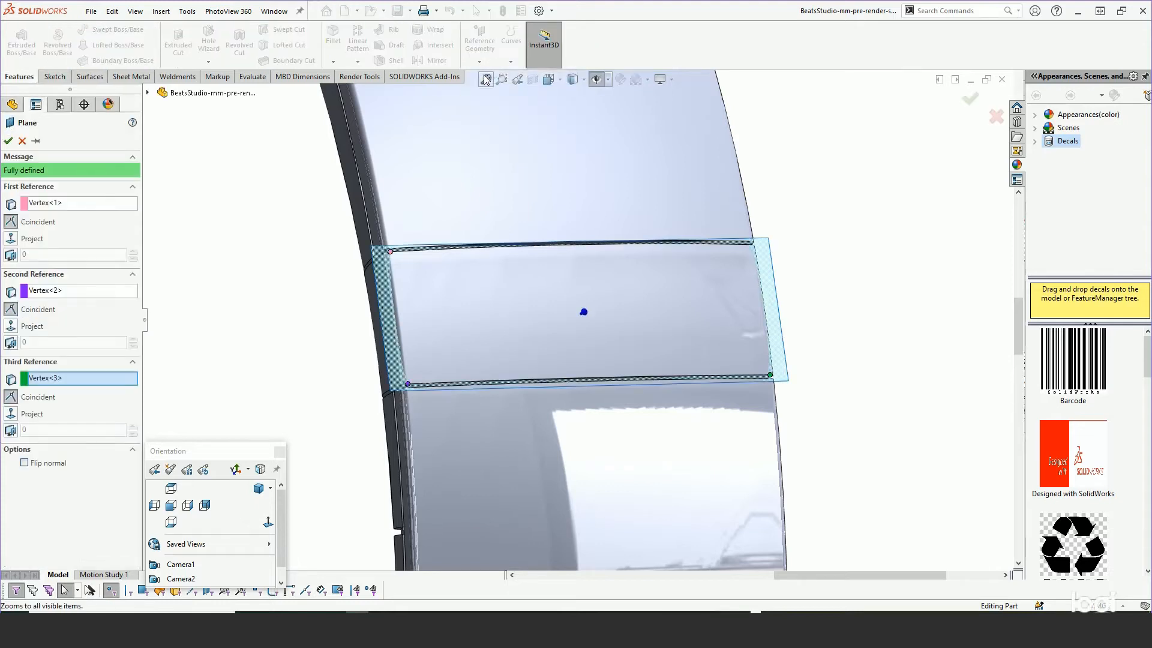
click(8, 140)
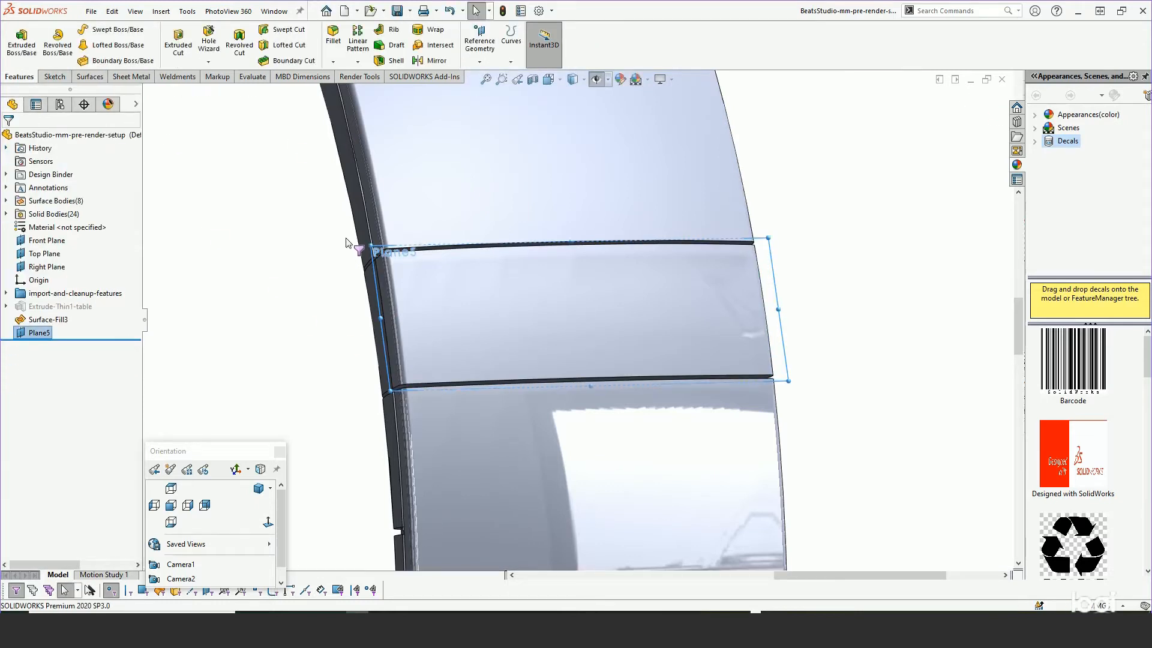
Orient the view normal to the new plane at the filled surface and turn off the vertex selection filter
click(267, 522)
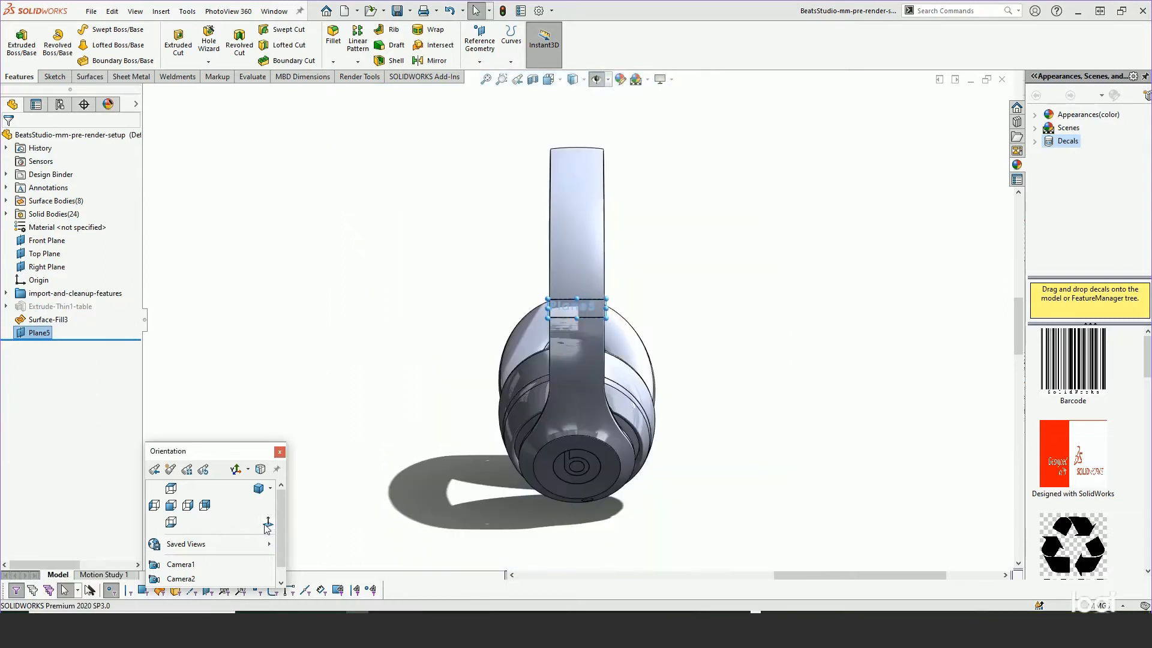
scroll(585, 307, down, 10)
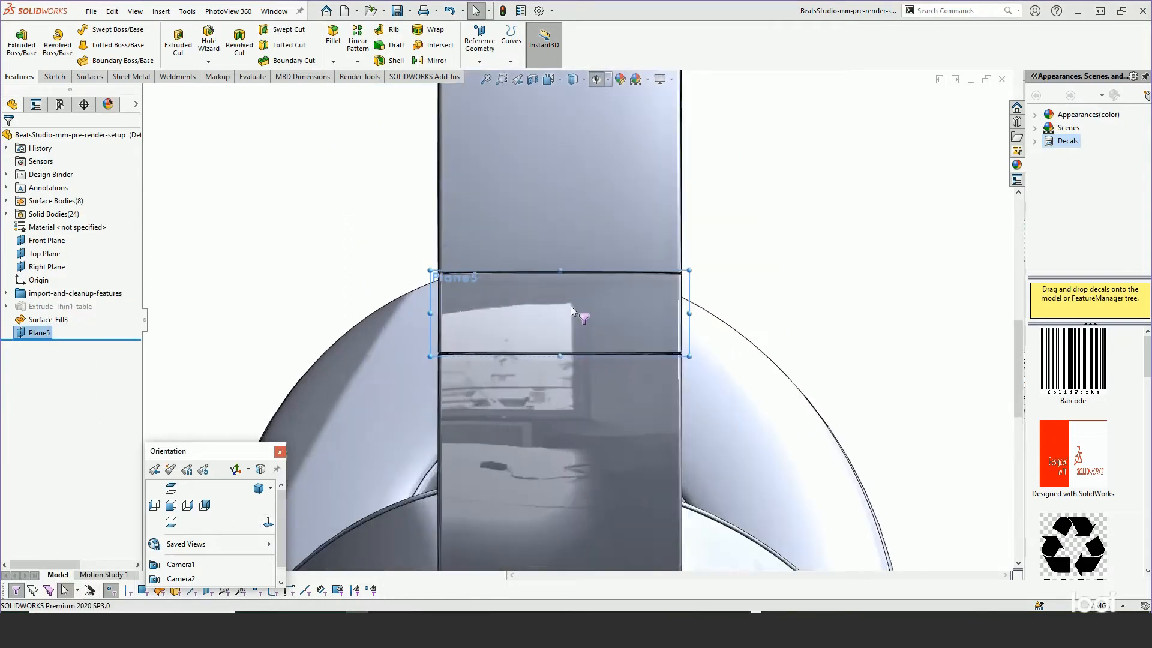
scroll(594, 278, down, 2)
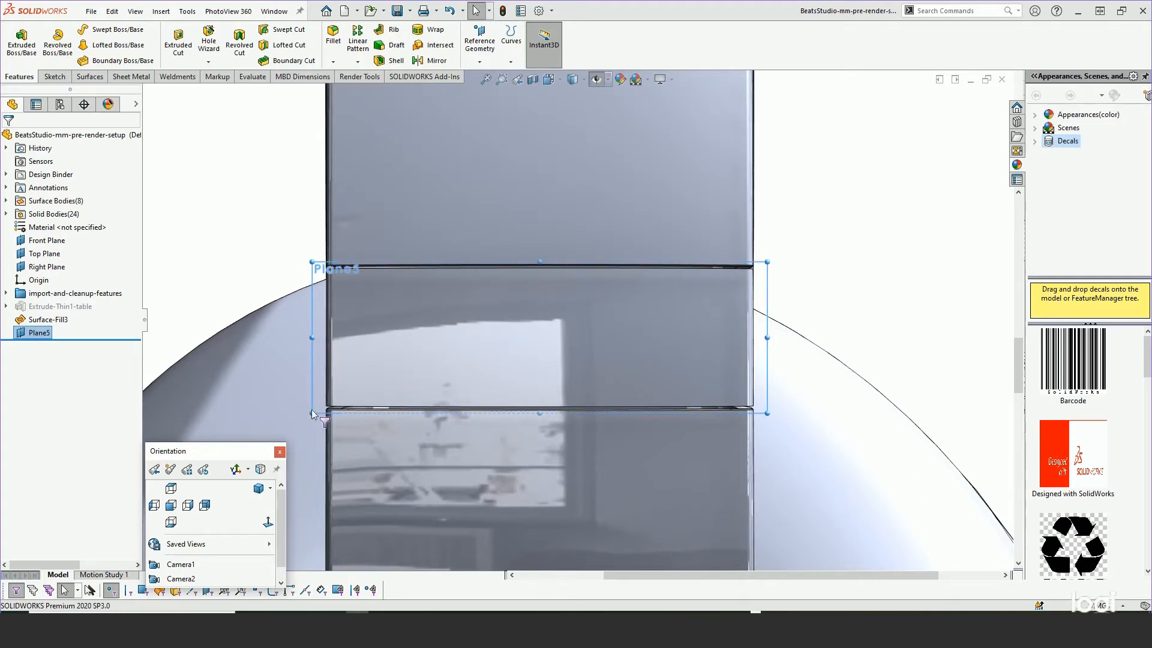
drag(213, 451, 76, 383)
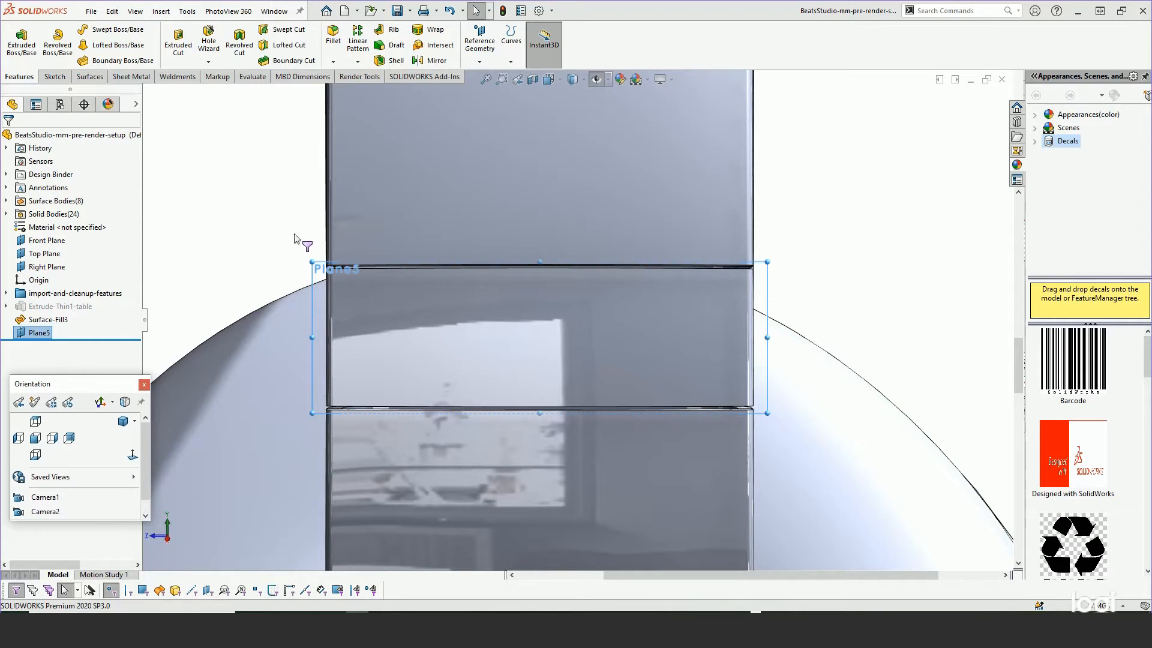
click(196, 309)
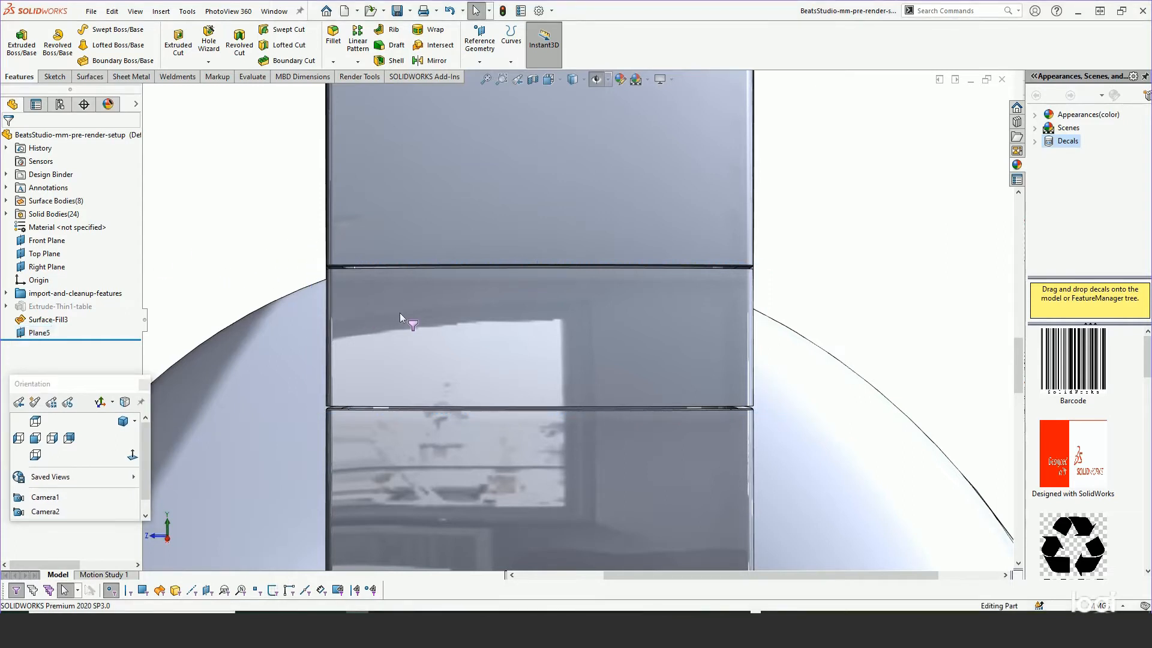
key(F6)
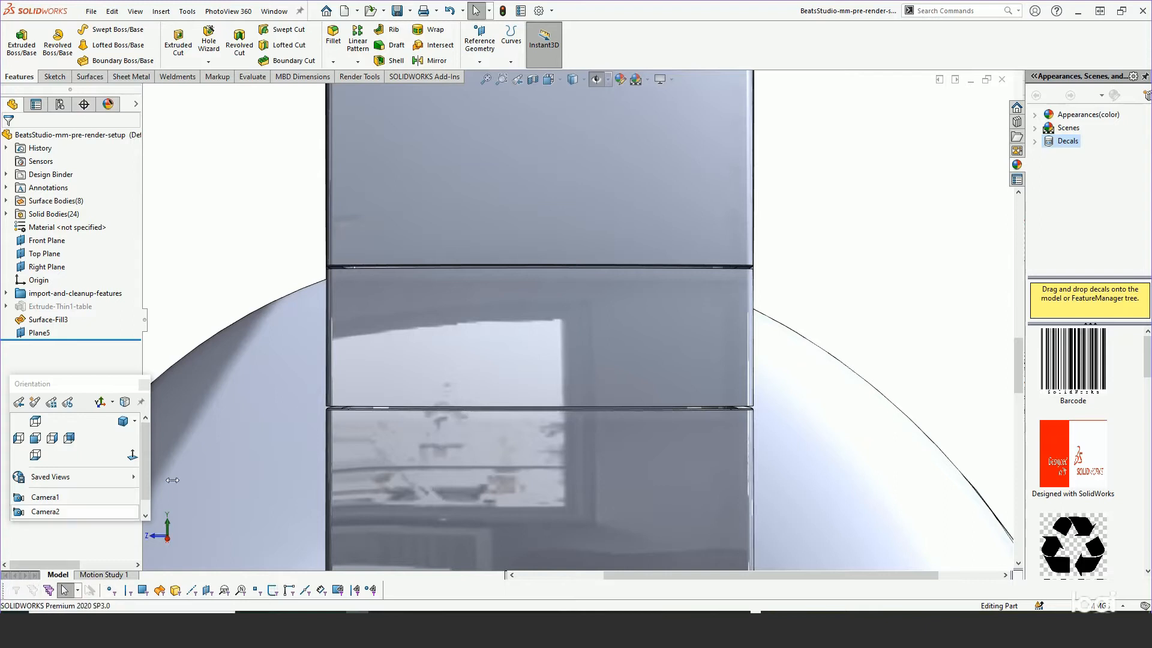
Add a decal to the filled surface's face using studio-placed.png from the episode-22 folder inside example-models
click(484, 341)
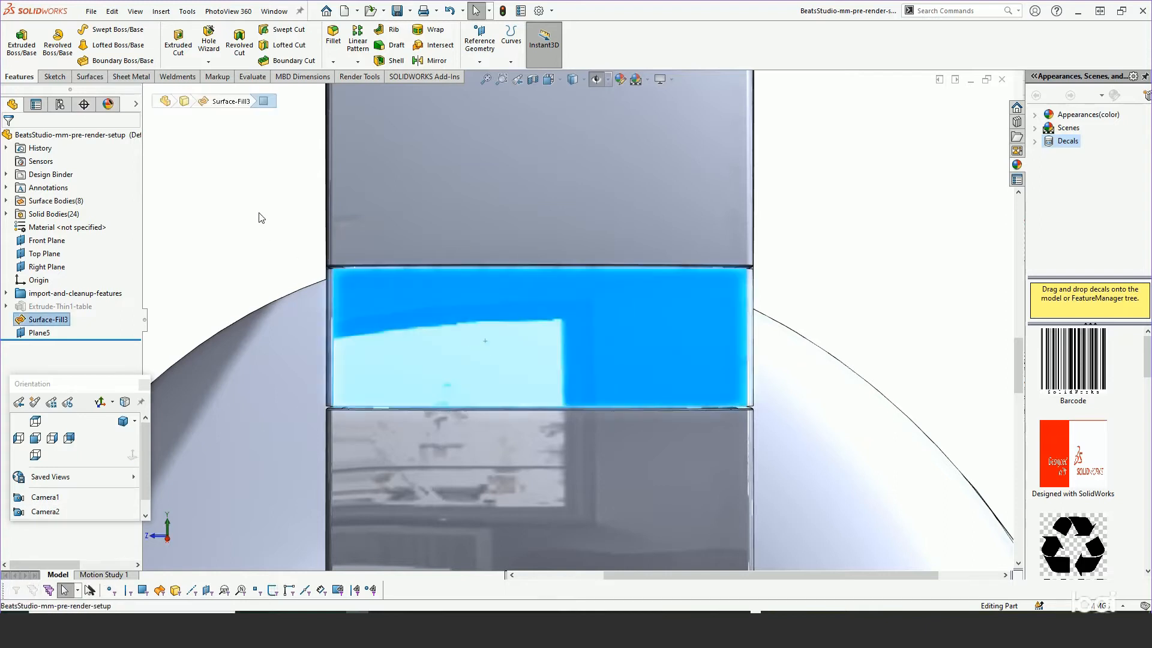
click(228, 11)
click(227, 95)
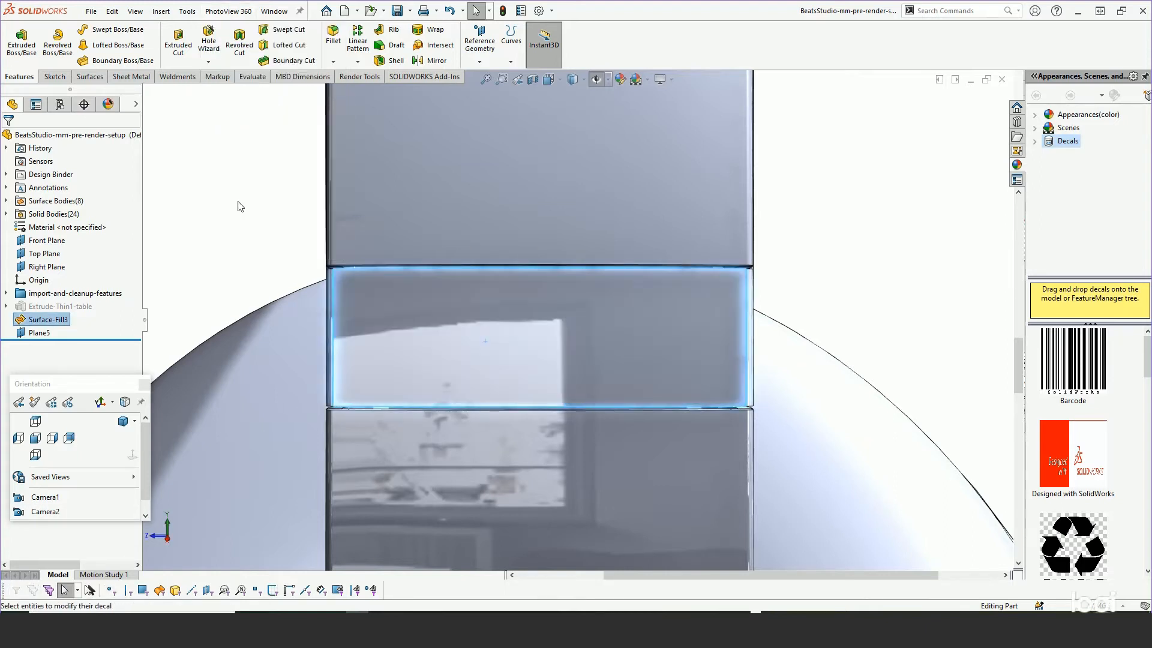
drag(47, 389, 51, 472)
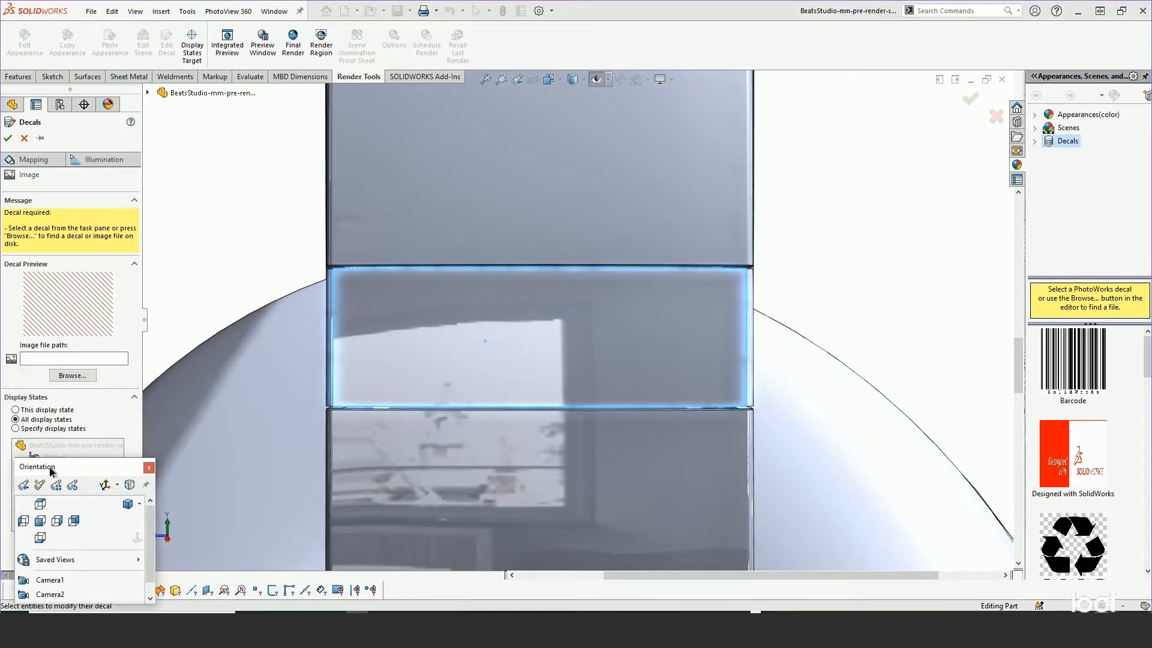
click(60, 379)
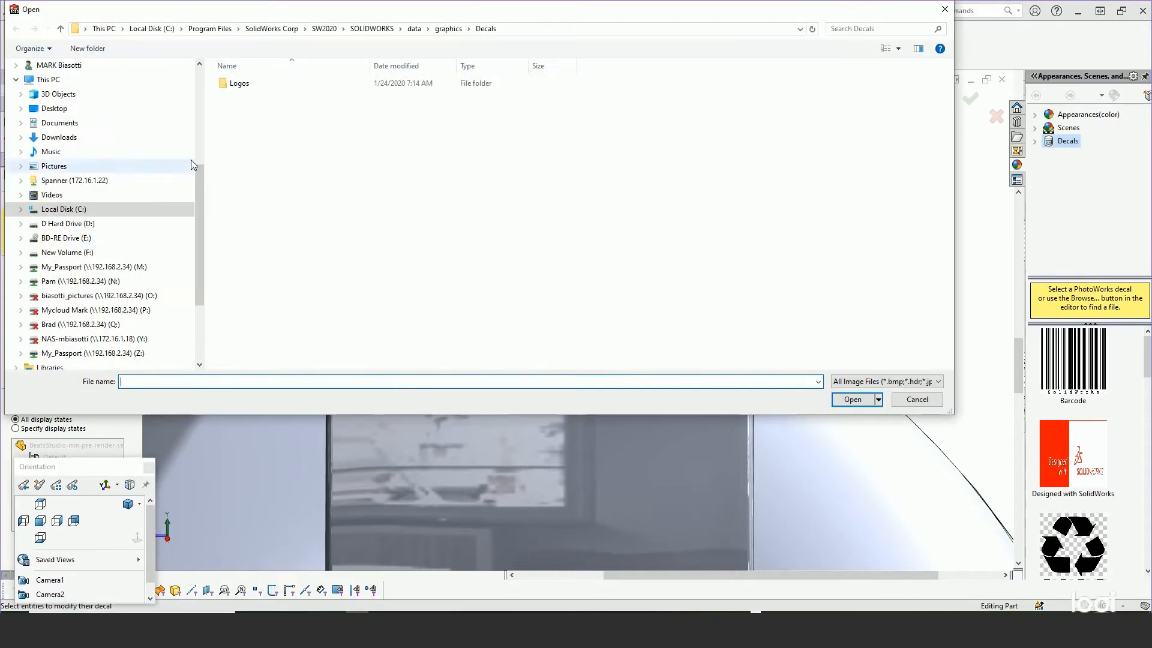
drag(197, 164, 212, 78)
click(90, 171)
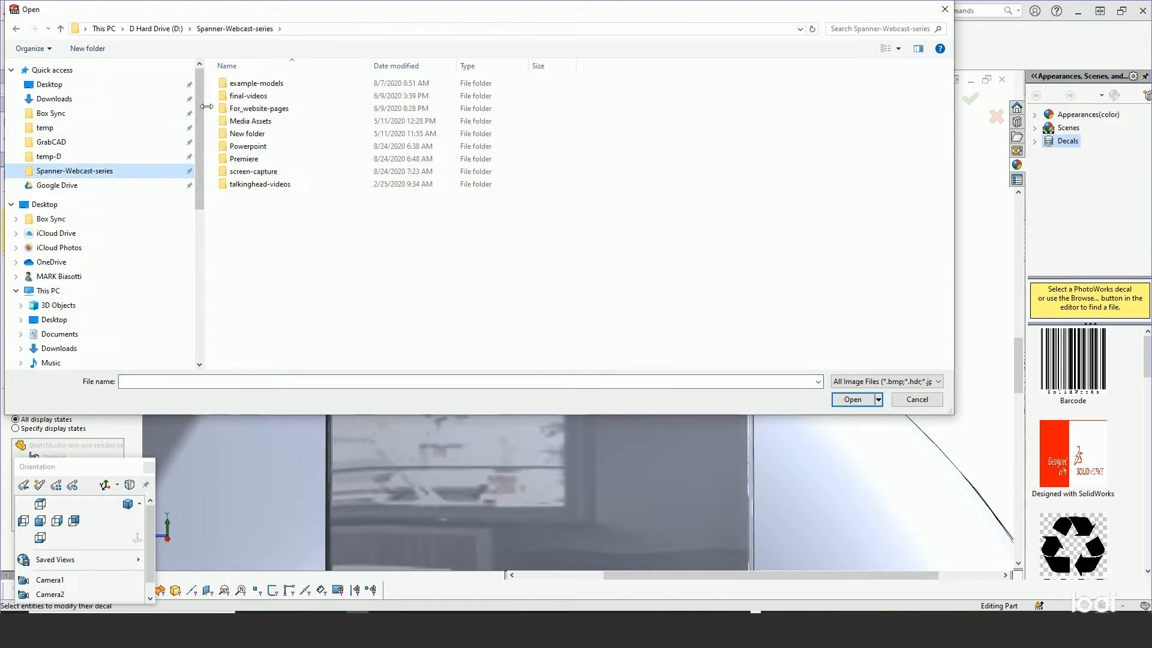
double_click(256, 82)
click(251, 353)
double_click(251, 354)
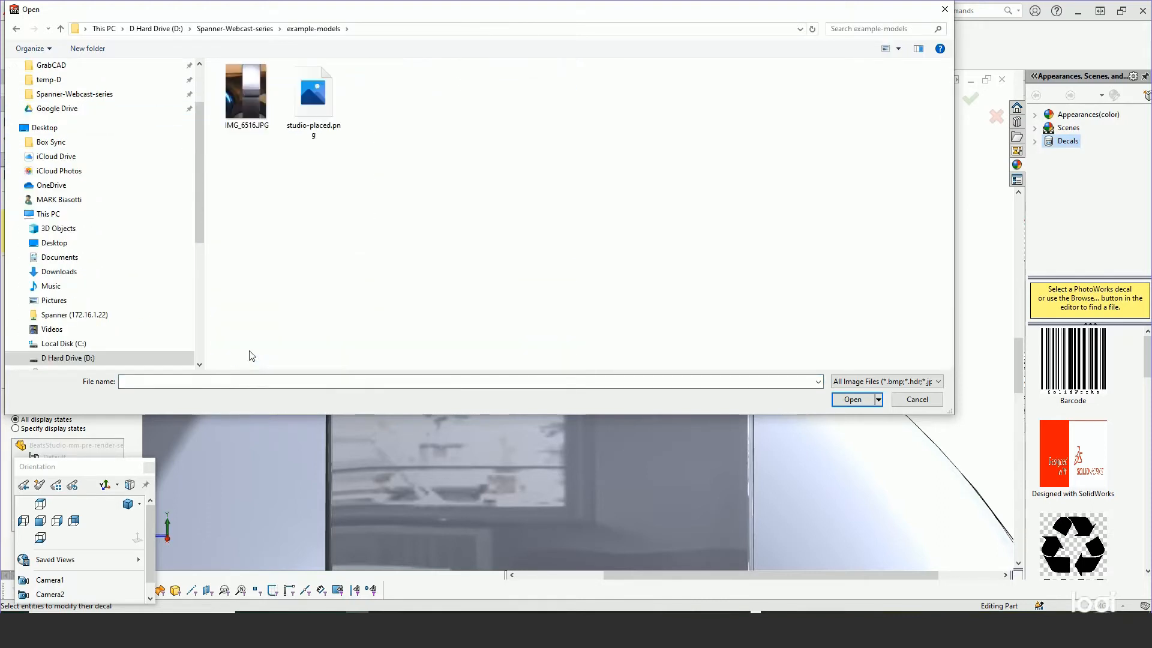
click(318, 117)
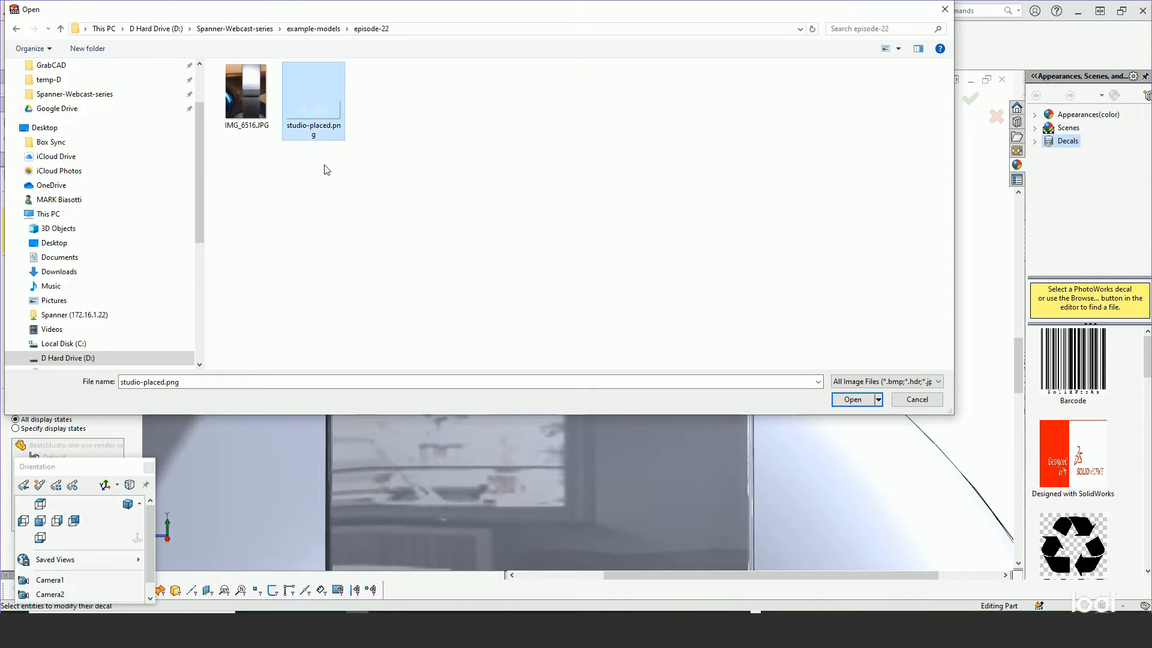
click(852, 399)
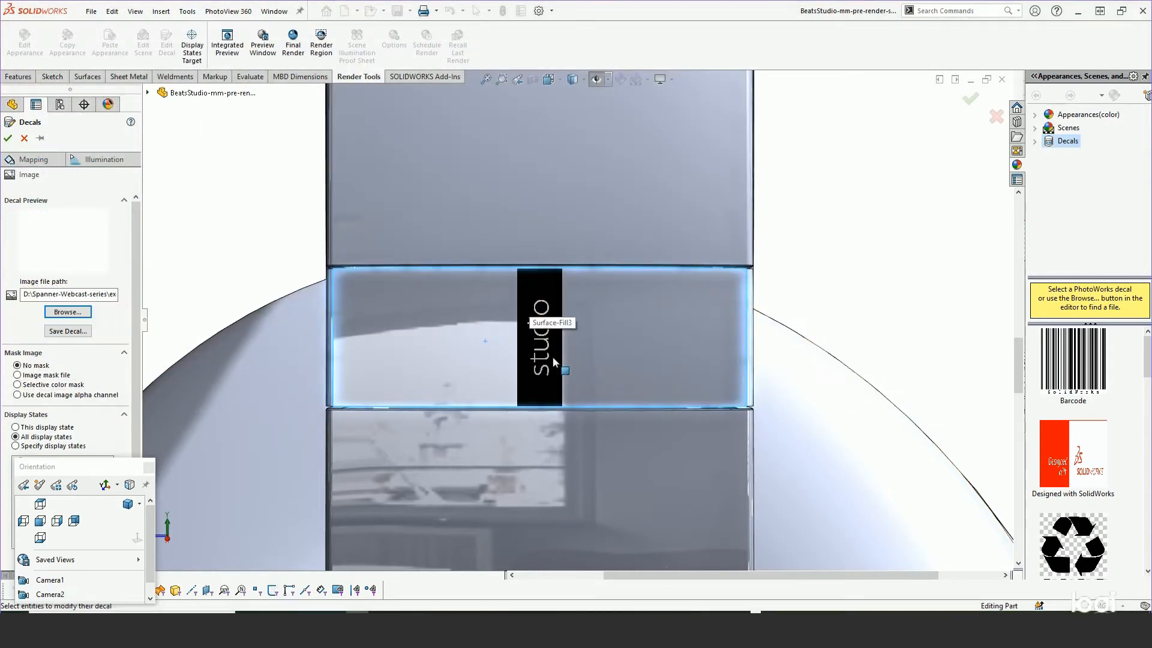
Map the decal by Projection along the Current View and fit its width and height to the selected face
drag(96, 466, 239, 460)
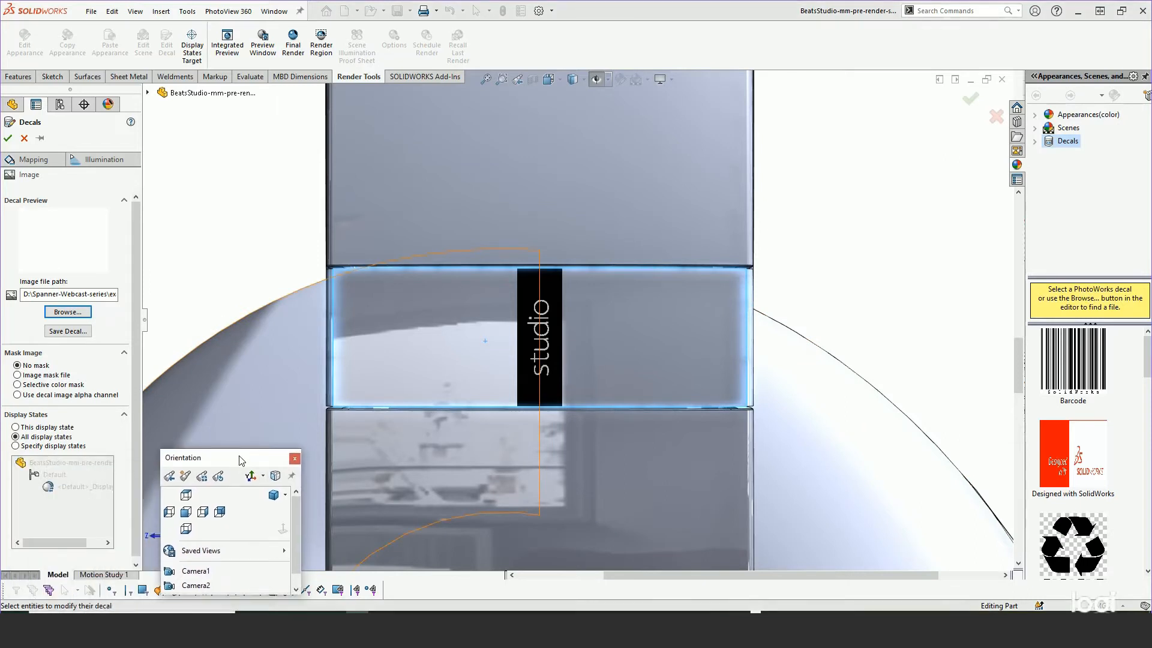
click(27, 160)
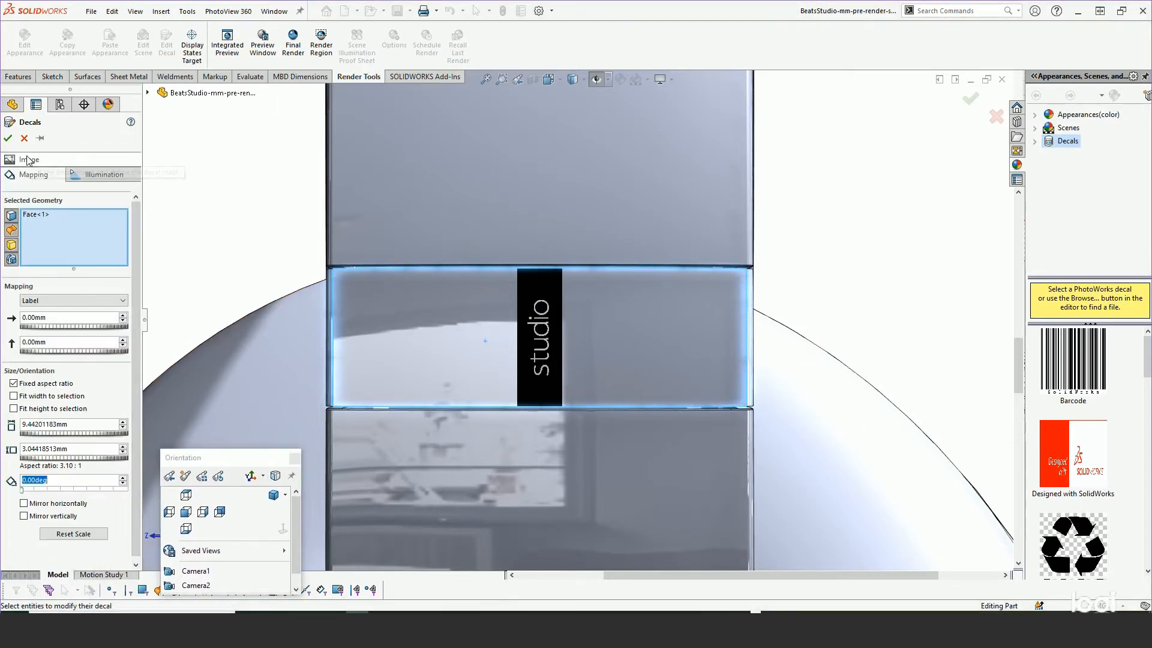
click(63, 301)
click(55, 320)
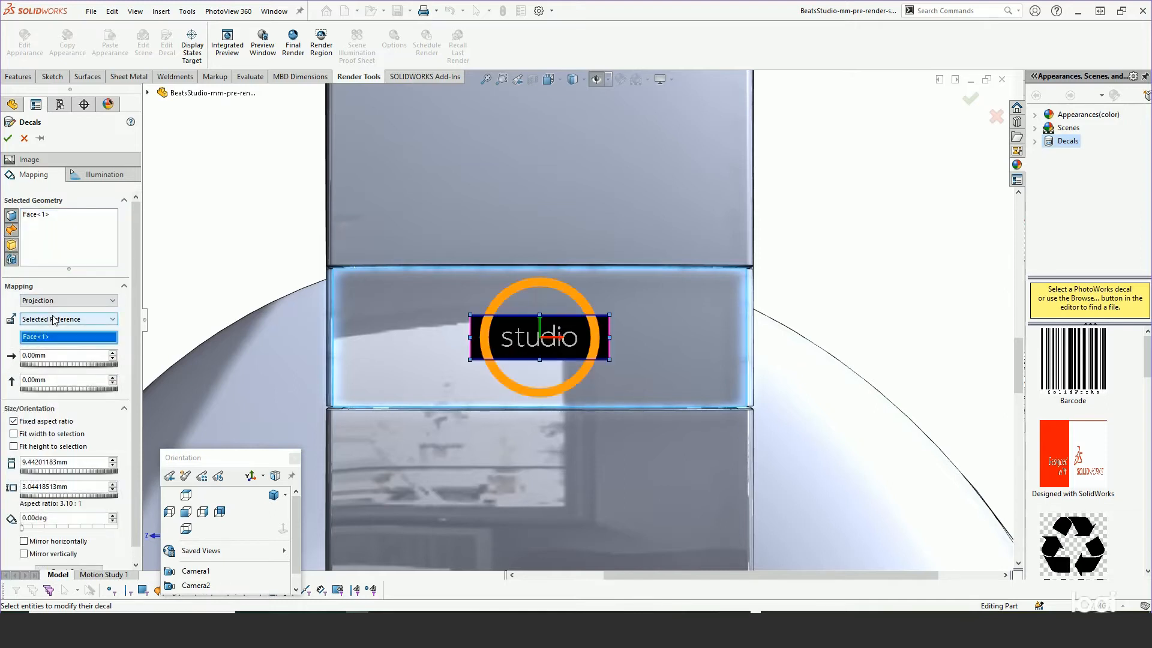
click(53, 320)
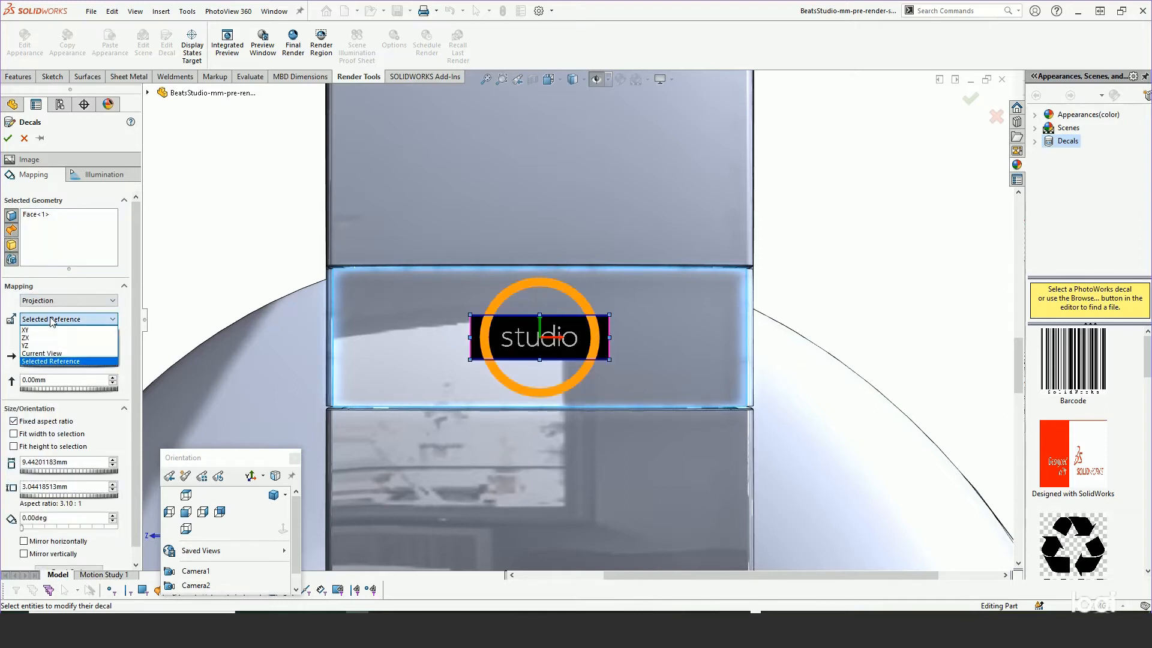
click(42, 353)
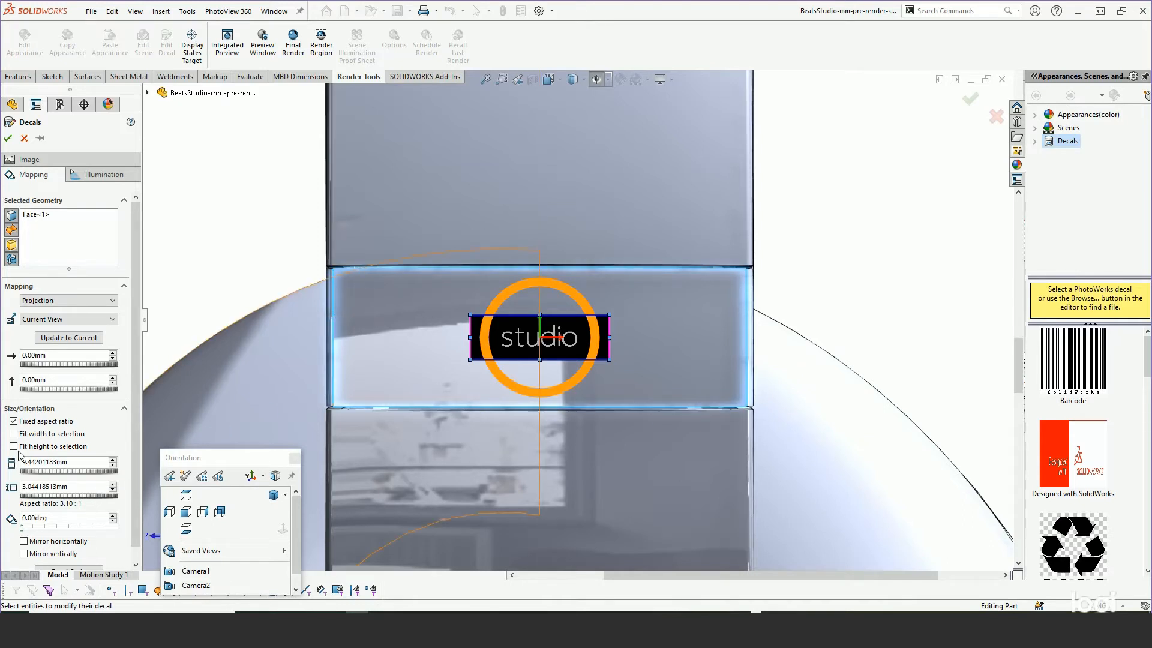
click(14, 433)
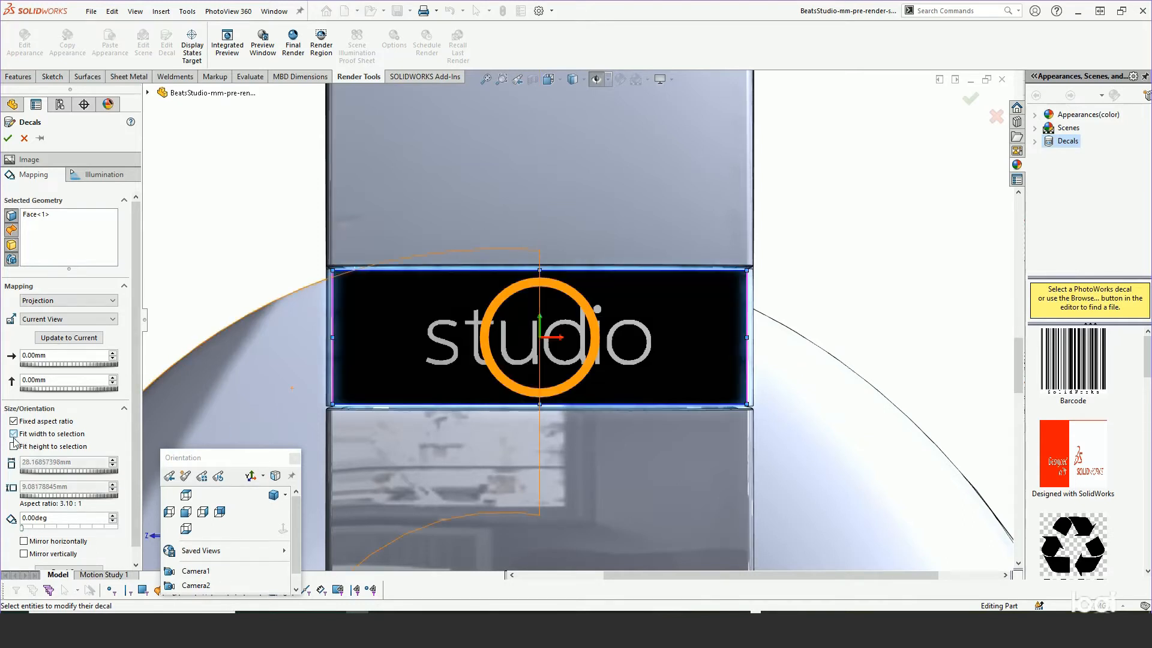
click(14, 446)
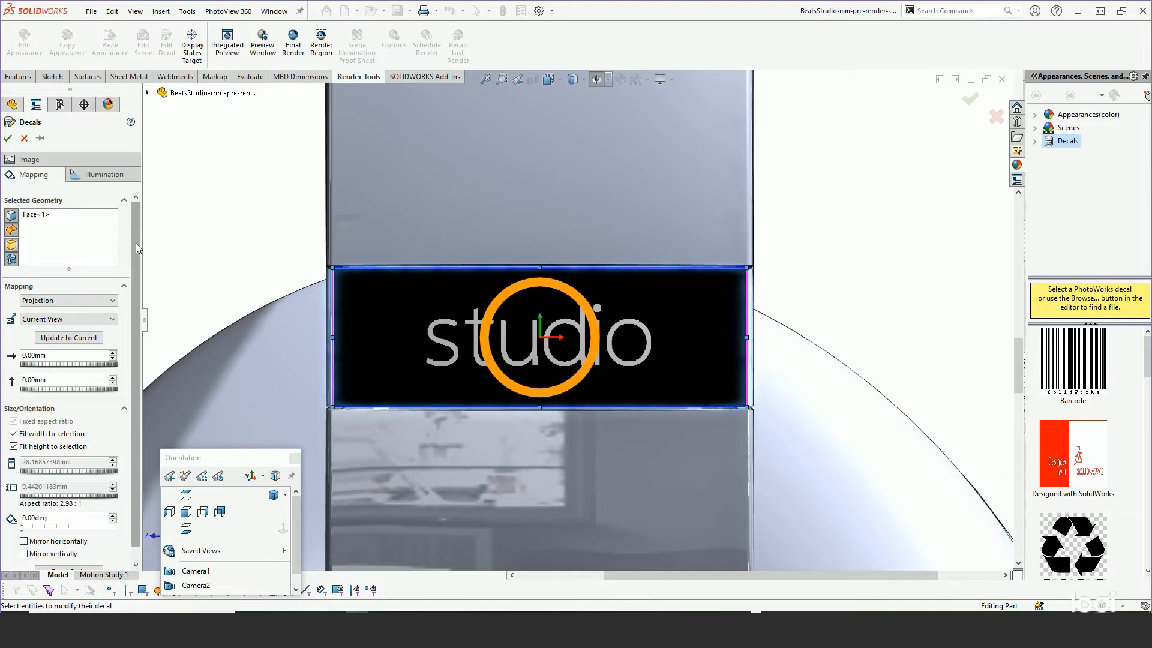
Mask the studio decal with its image alpha channel and accept the decal
click(29, 159)
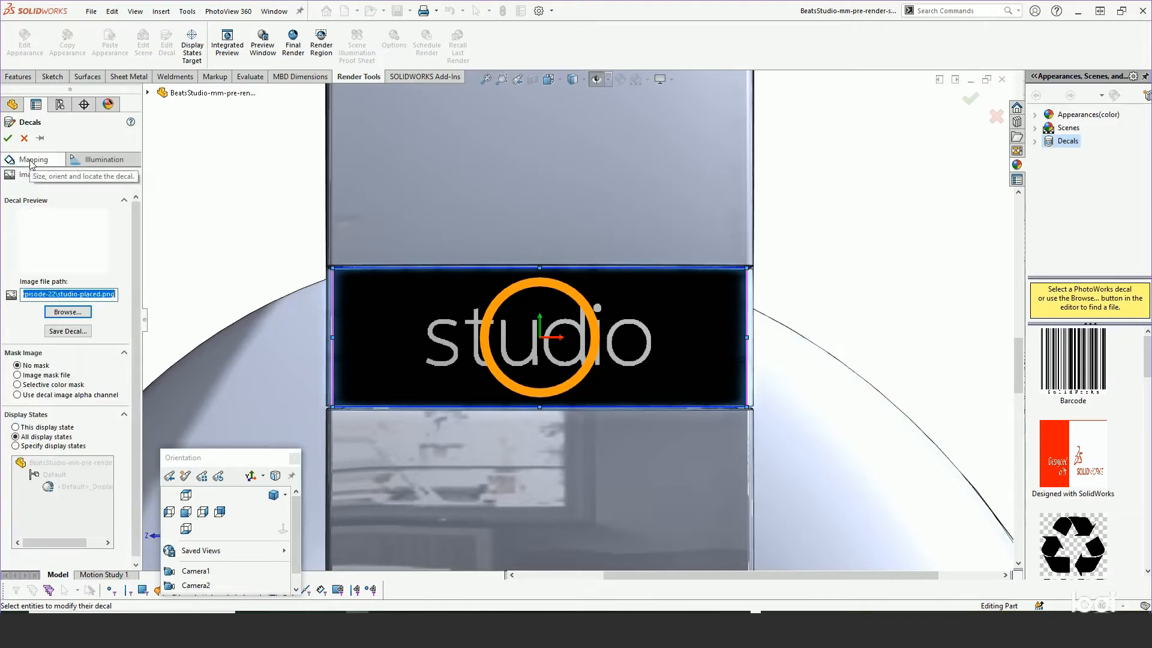
click(18, 394)
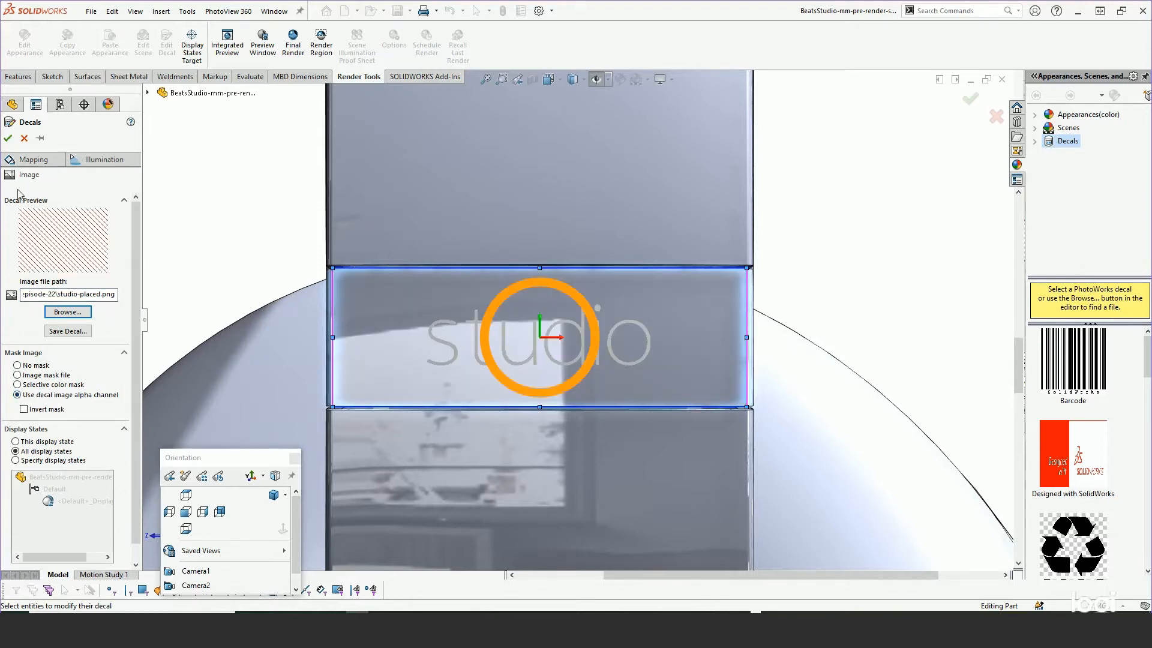
click(8, 138)
key(z)
key(z)
key(z)
middle_drag(474, 347, 658, 303)
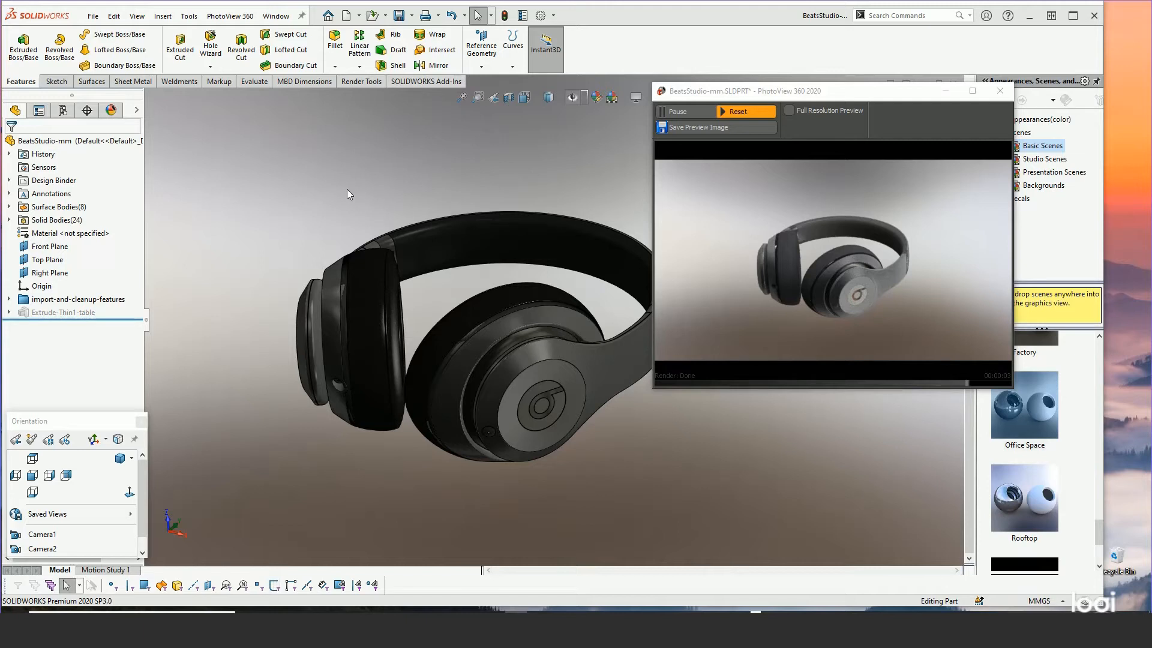
Reorient the headphones for the render preview and open the Office Space scene for editing
mouse_move(384, 185)
middle_down()
mouse_move(386, 205)
mouse_move(398, 183)
middle_up()
scroll(398, 182, up, 1)
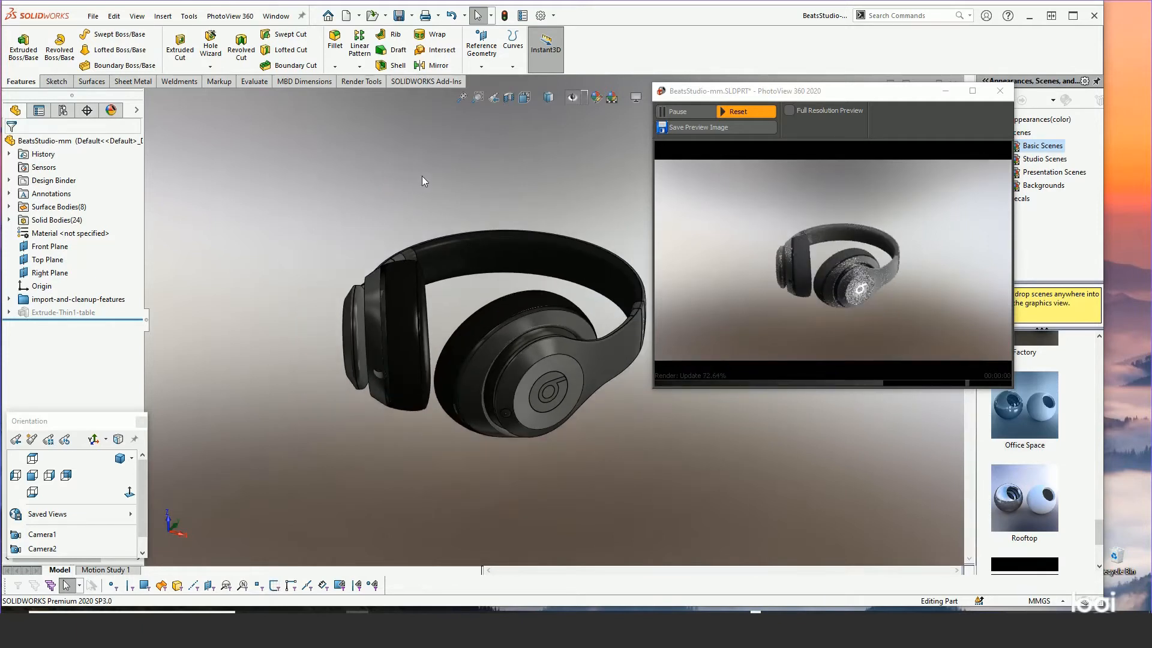
click(111, 110)
click(42, 127)
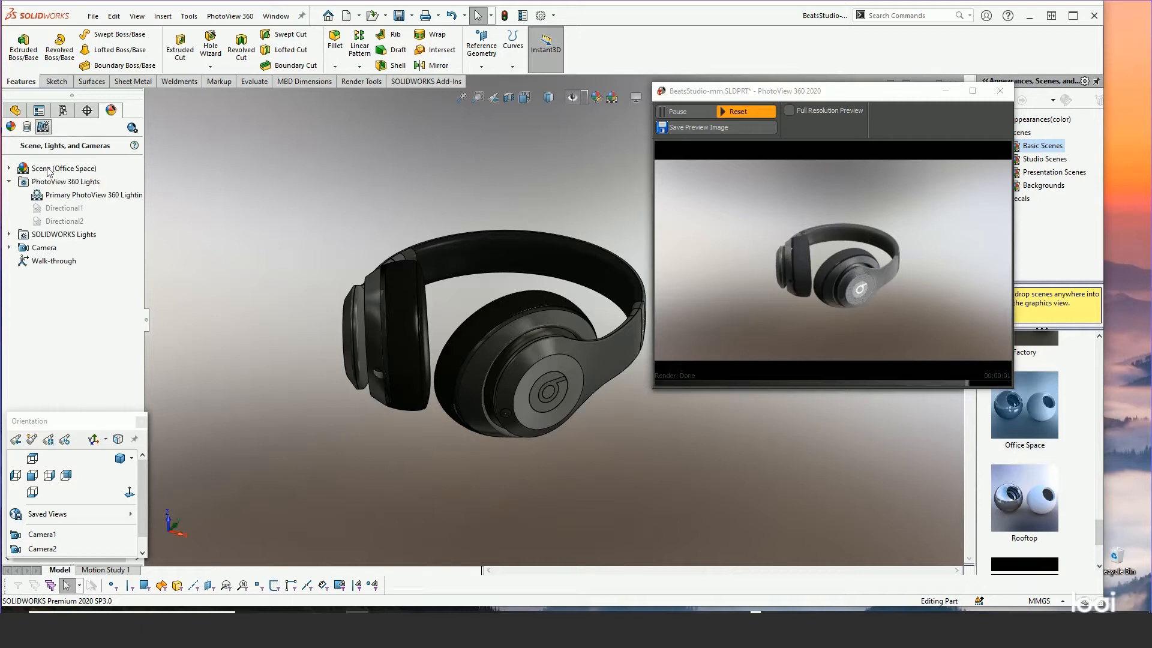
right_click(65, 169)
click(80, 176)
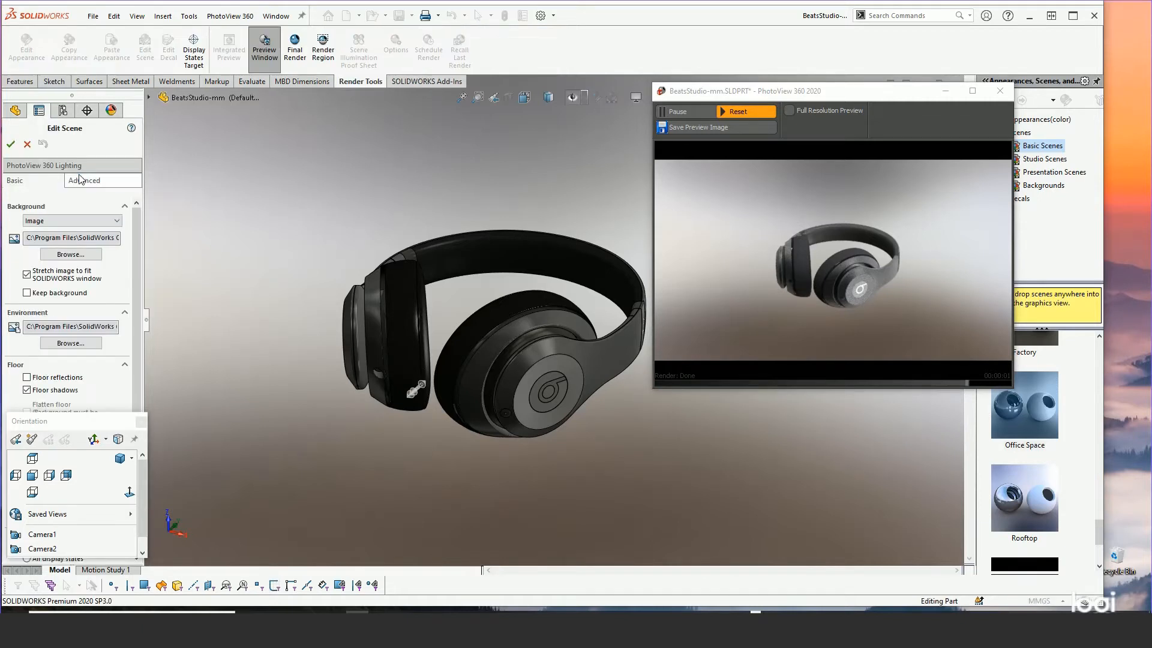
Try an environment rotation of 72° for the scene and set it to 252°
drag(74, 418, 95, 490)
click(74, 183)
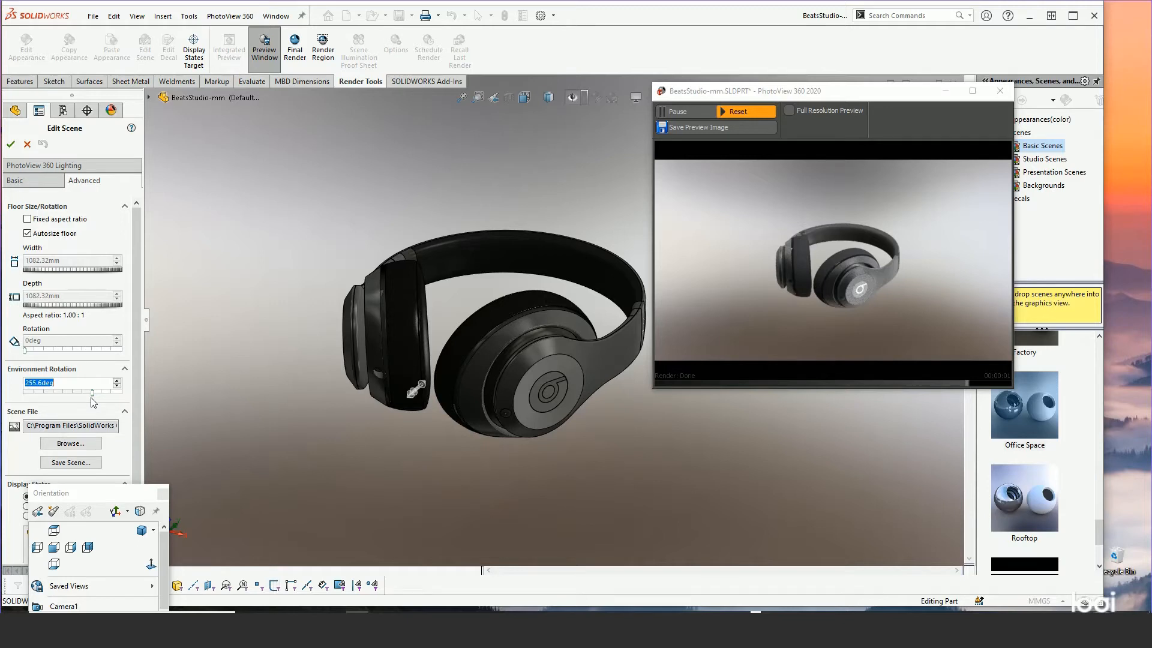
drag(92, 393, 44, 394)
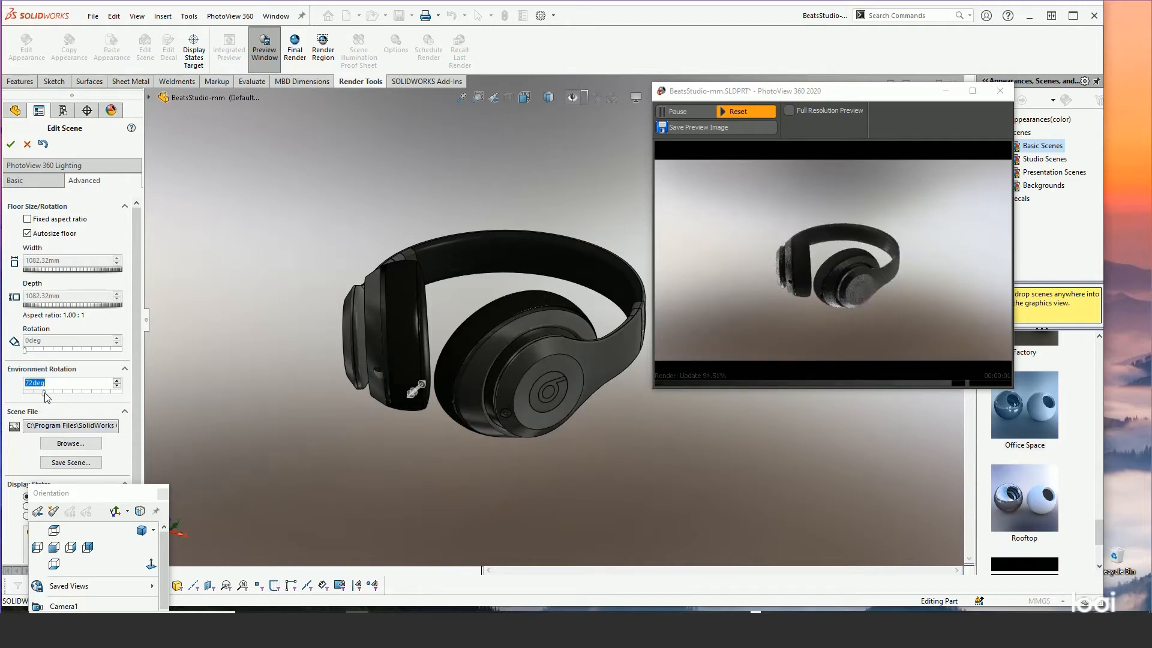
drag(44, 394, 91, 395)
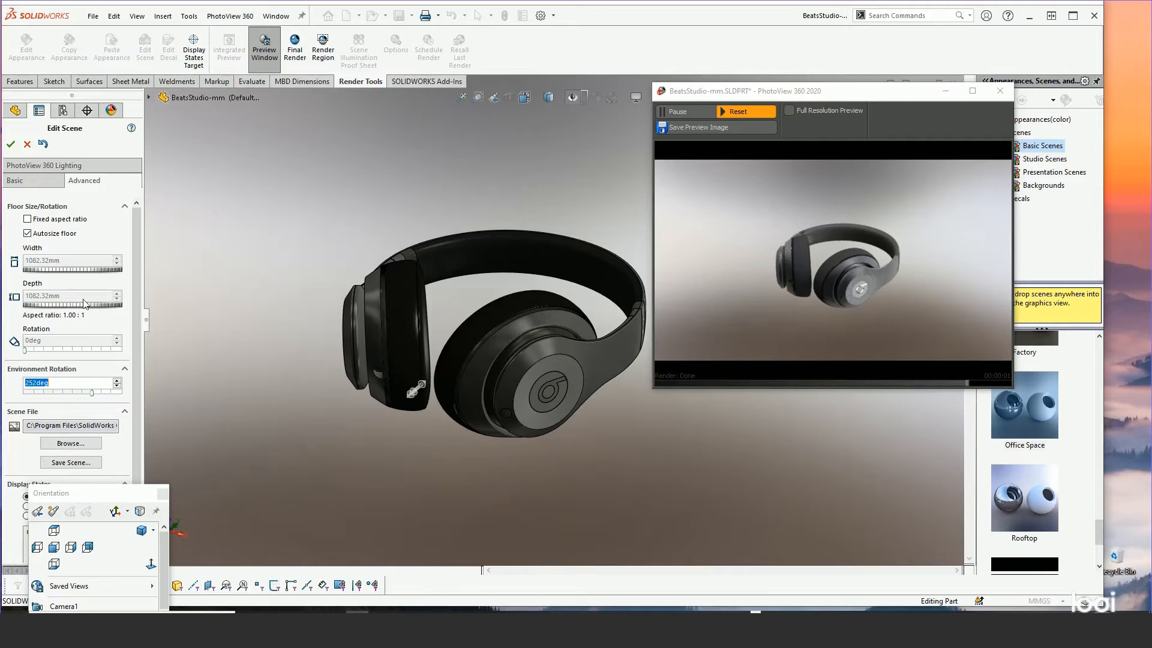
Align the scene floor with the XY plane and orbit the headphones upright to check the reflections
click(24, 181)
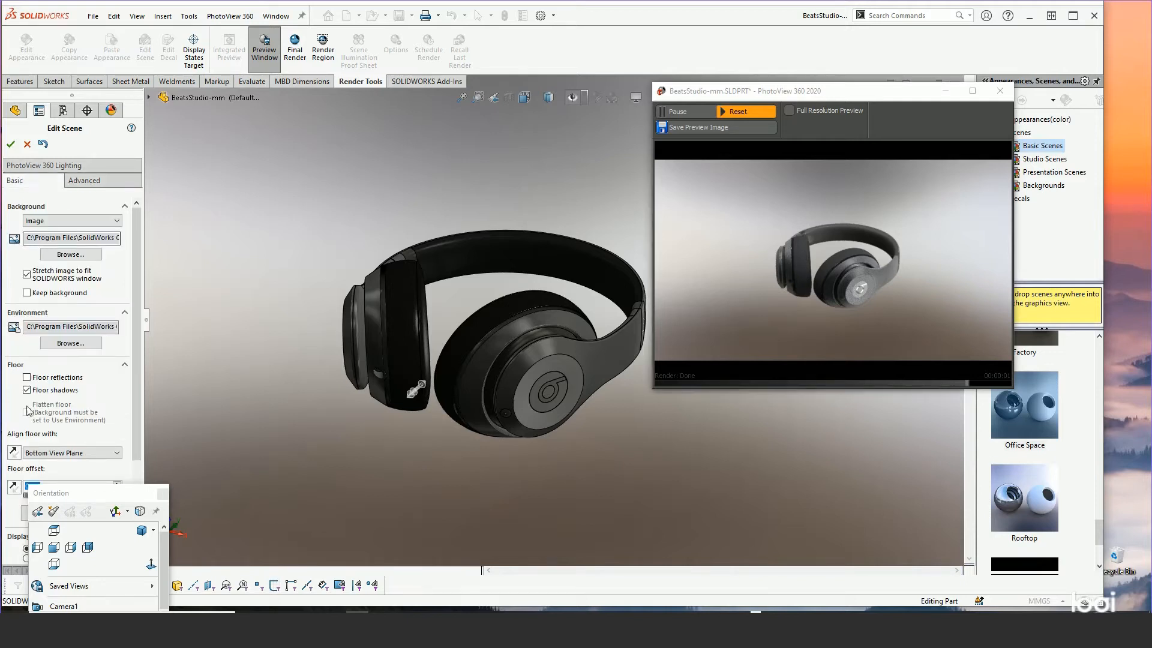
drag(74, 493, 122, 538)
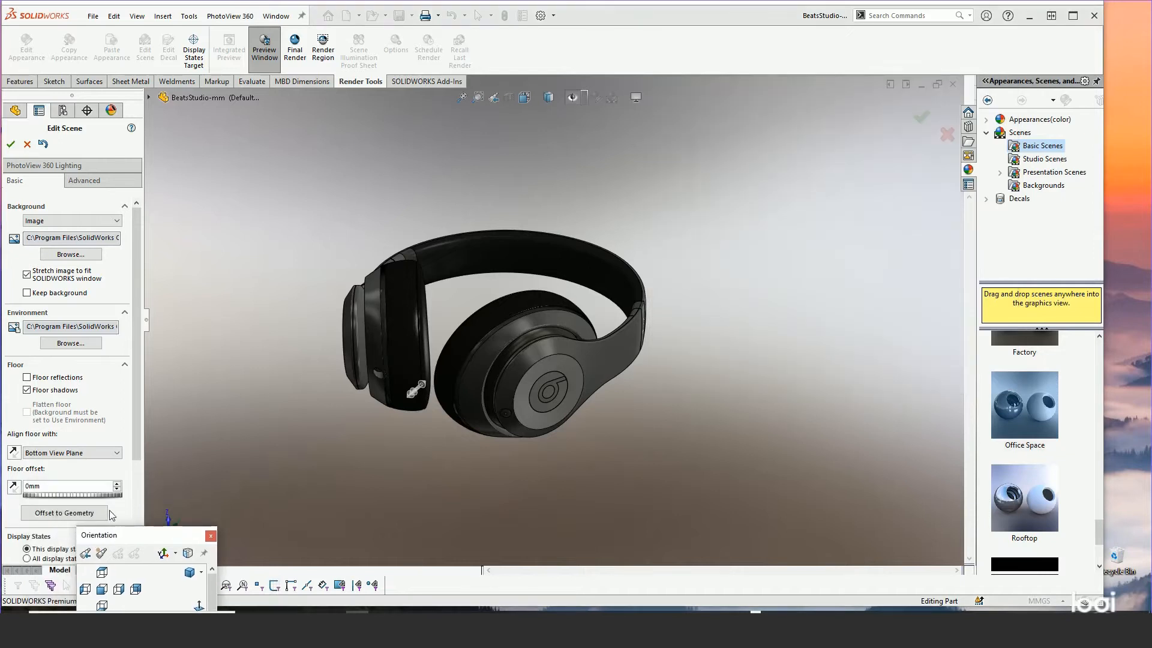
click(63, 454)
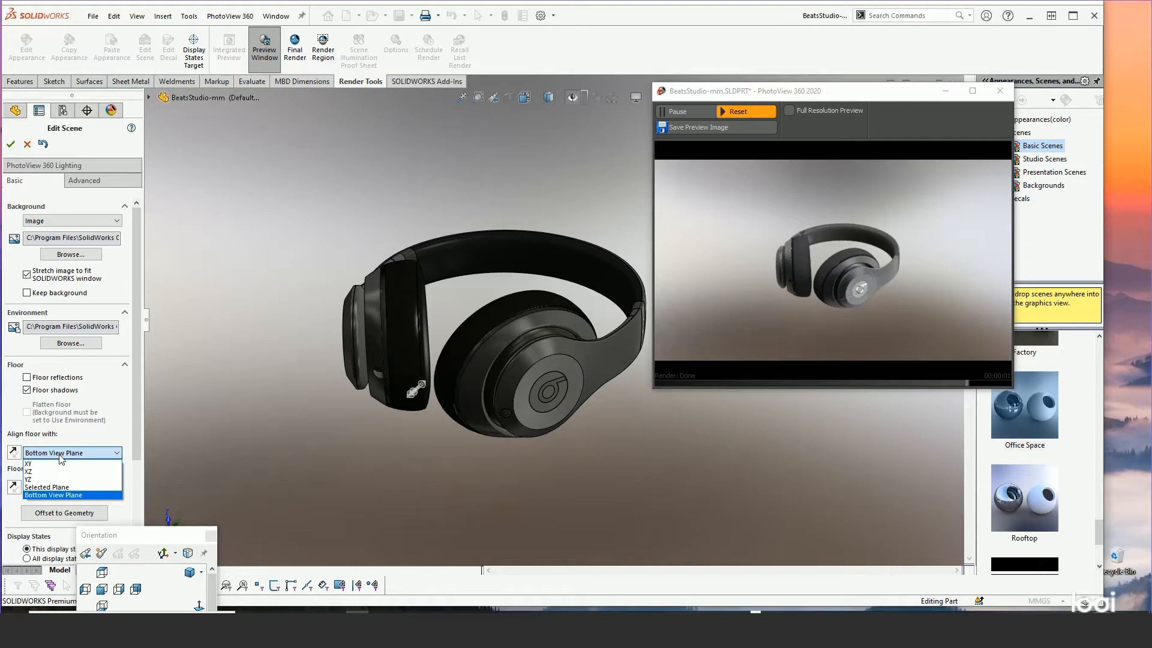
click(41, 465)
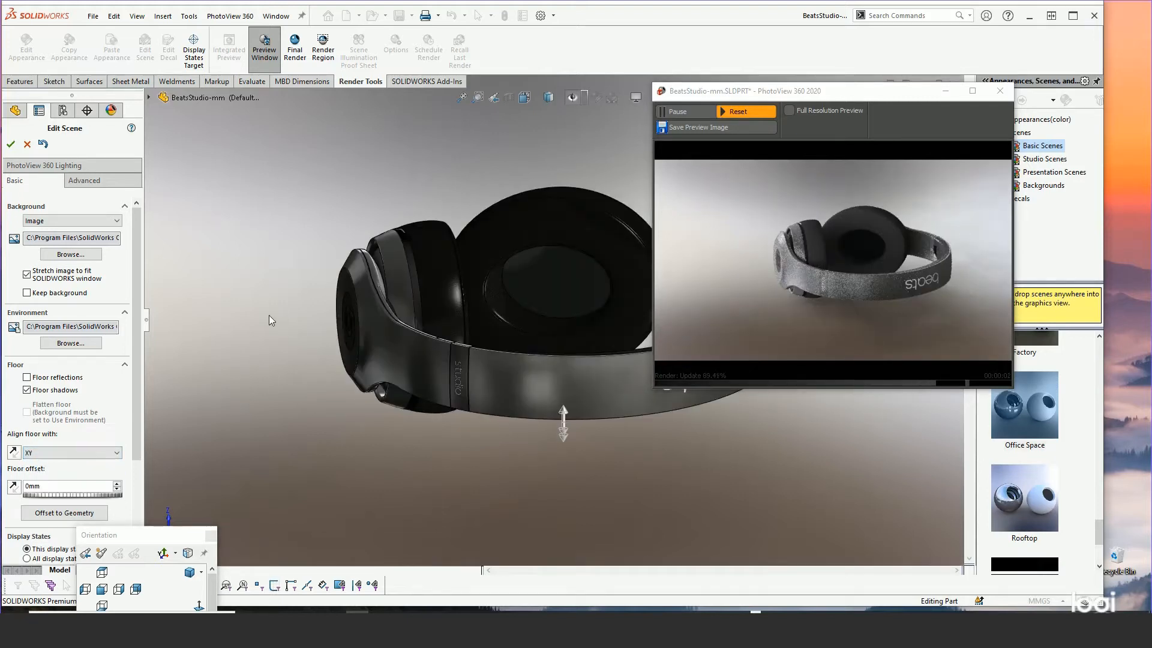
middle_drag(315, 403, 469, 418)
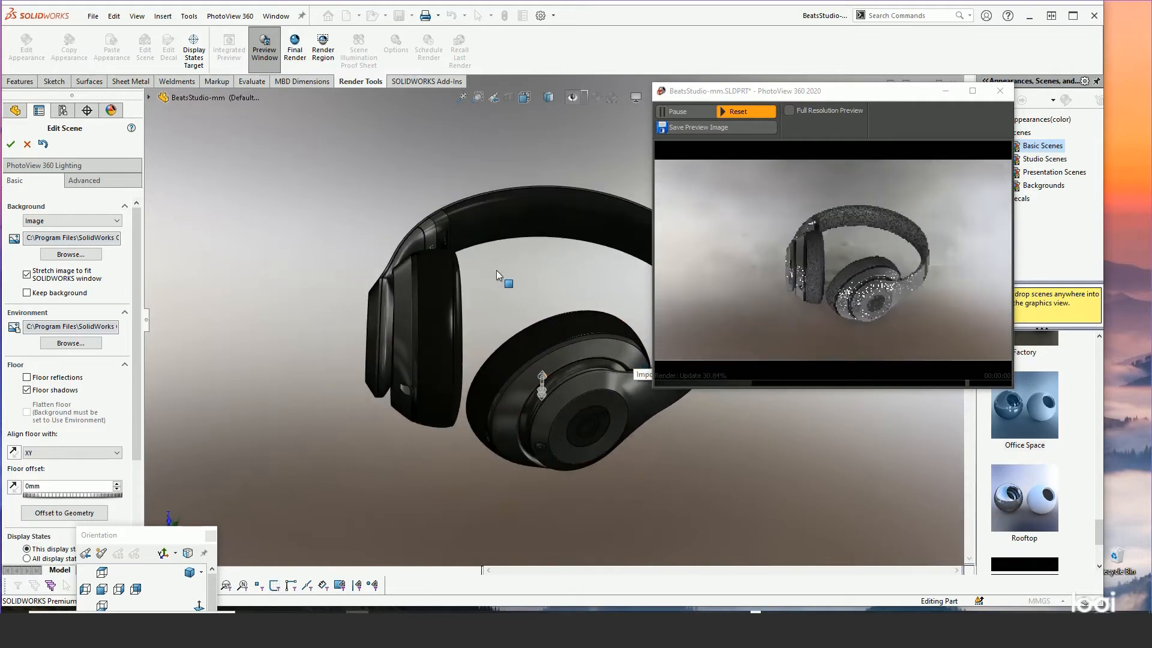
Try an environment rotation of 226.8° with the XY floor and return it to 252°
click(82, 181)
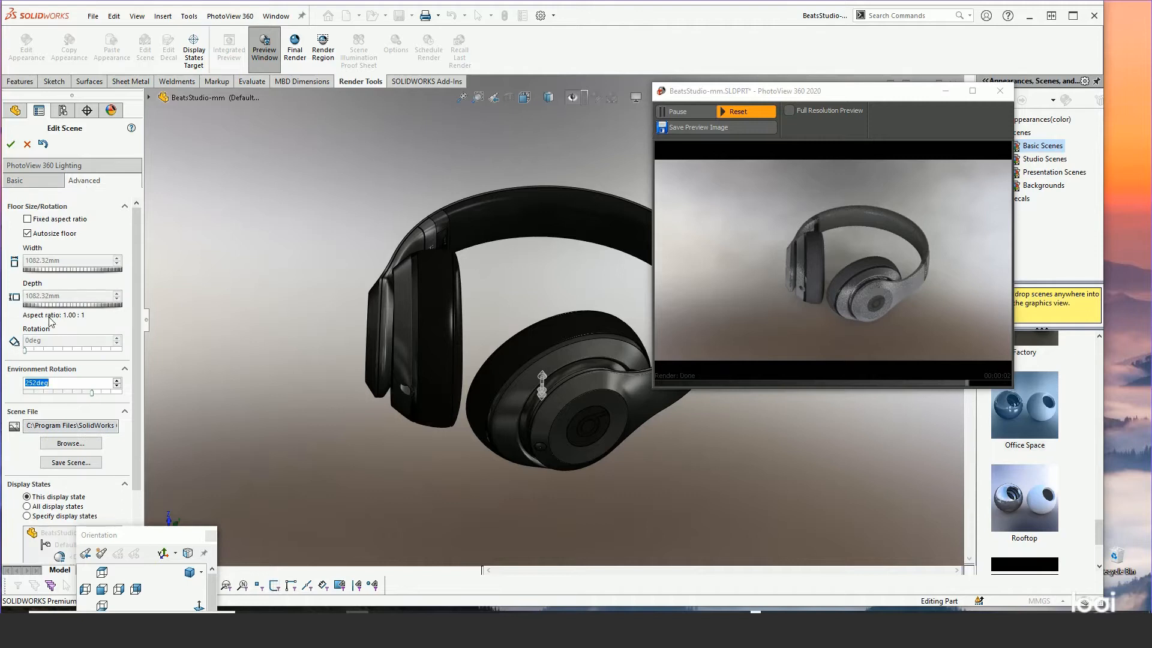
mouse_move(92, 393)
mouse_down()
mouse_move(62, 391)
mouse_move(91, 393)
mouse_up()
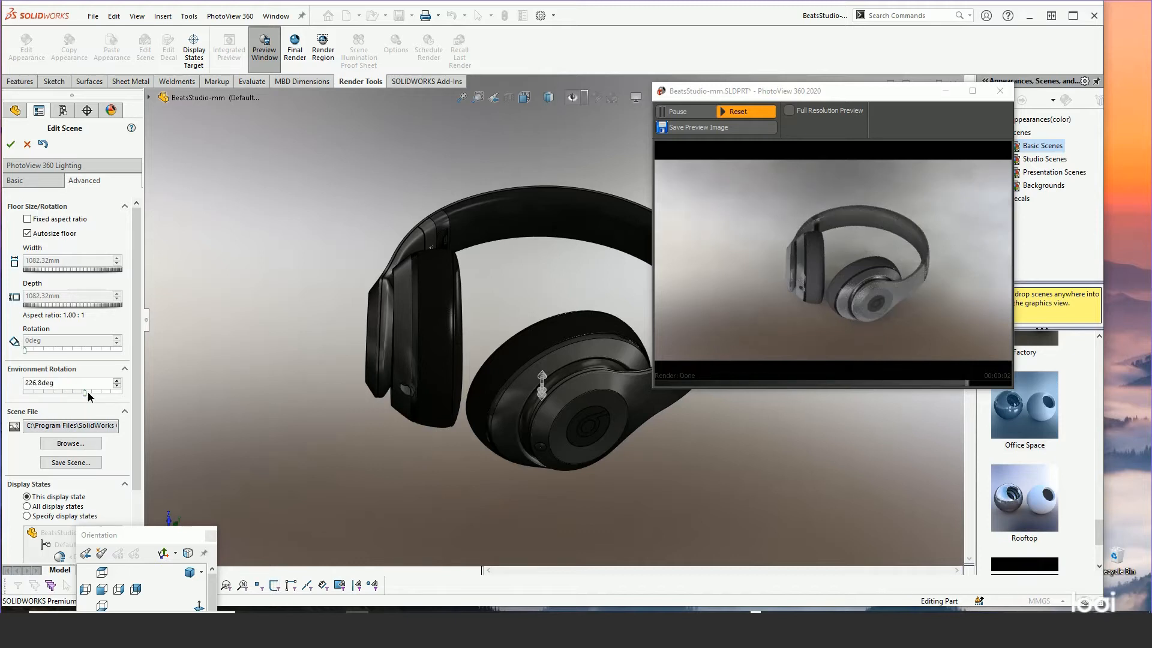
click(92, 394)
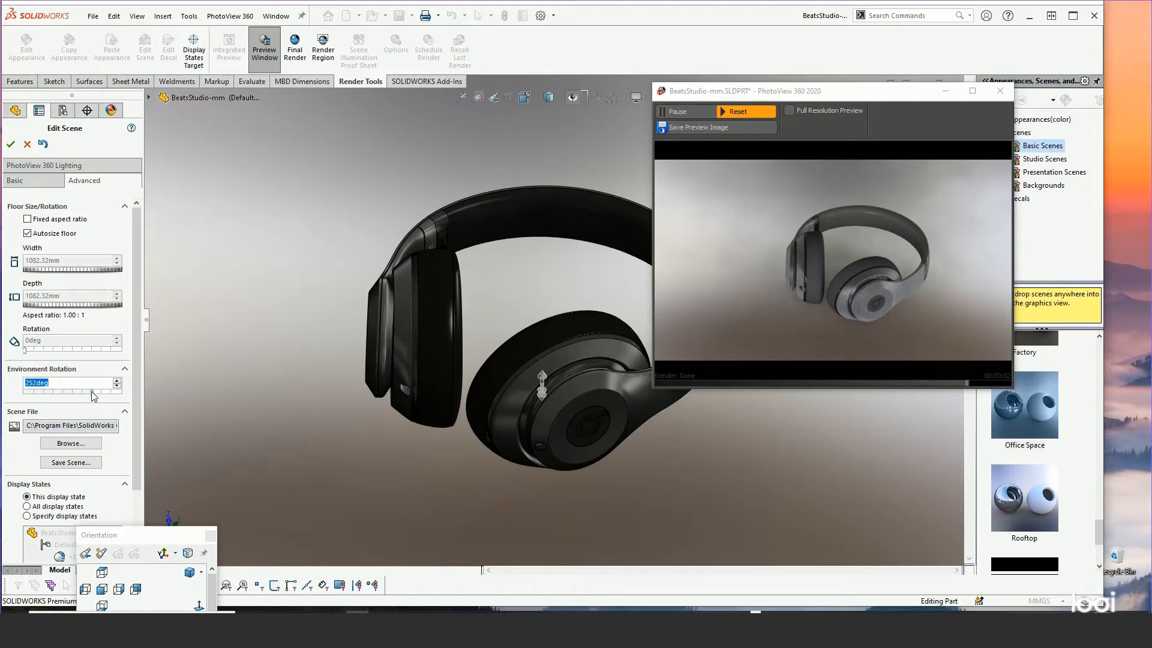
Align the scene floor with the YZ plane and orbit the headphones back to an upright view
click(43, 186)
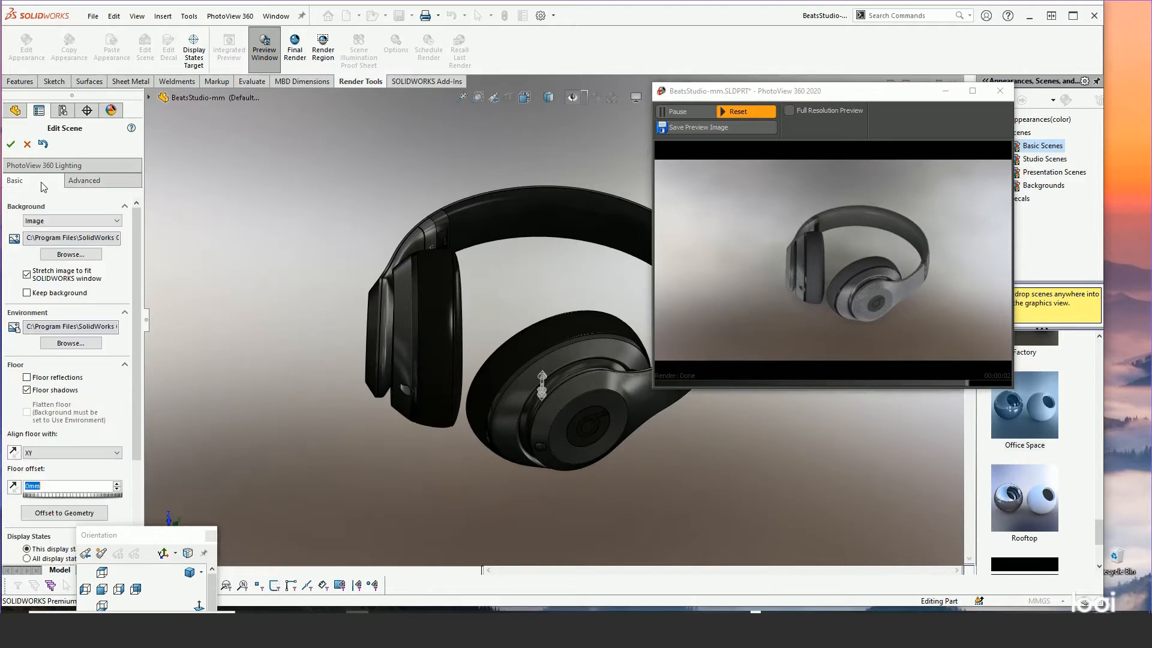
click(66, 451)
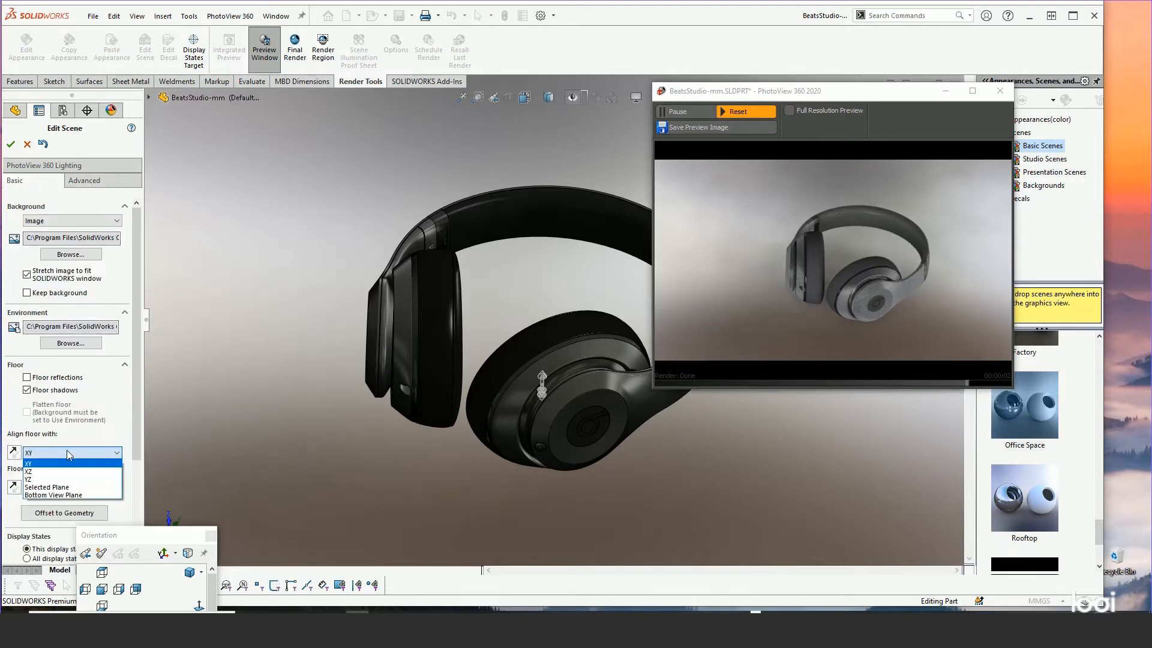
click(50, 479)
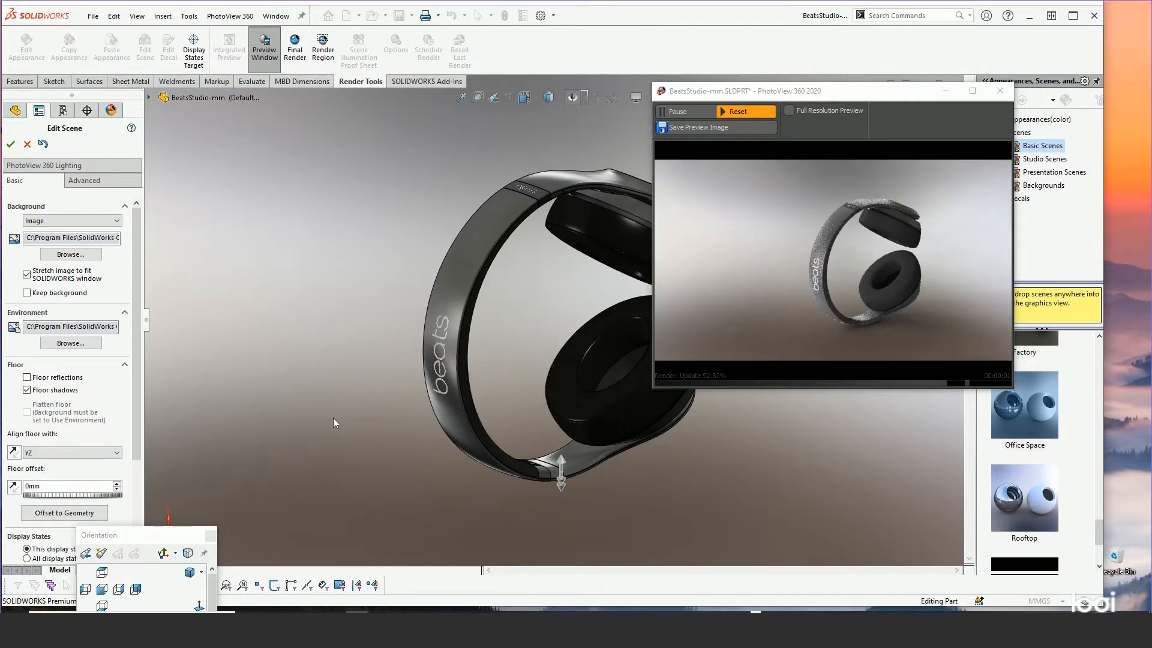
middle_drag(373, 426, 494, 264)
scroll(597, 310, down, 1)
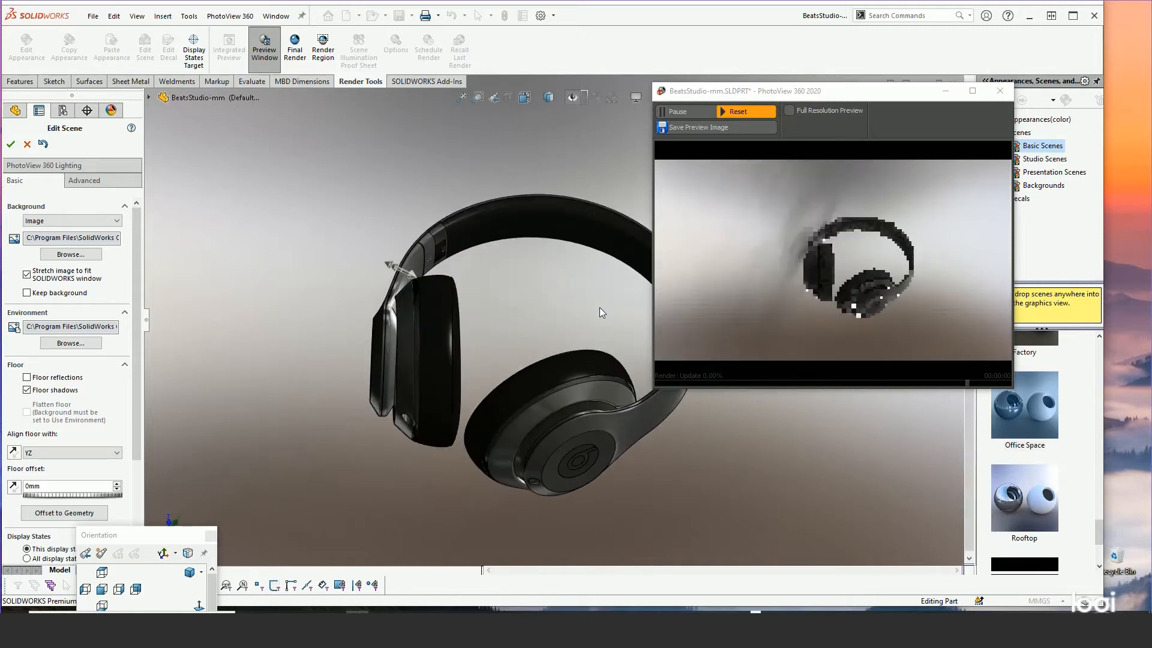
mouse_move(597, 312)
middle_down()
mouse_move(589, 295)
mouse_move(599, 292)
mouse_move(594, 303)
middle_up()
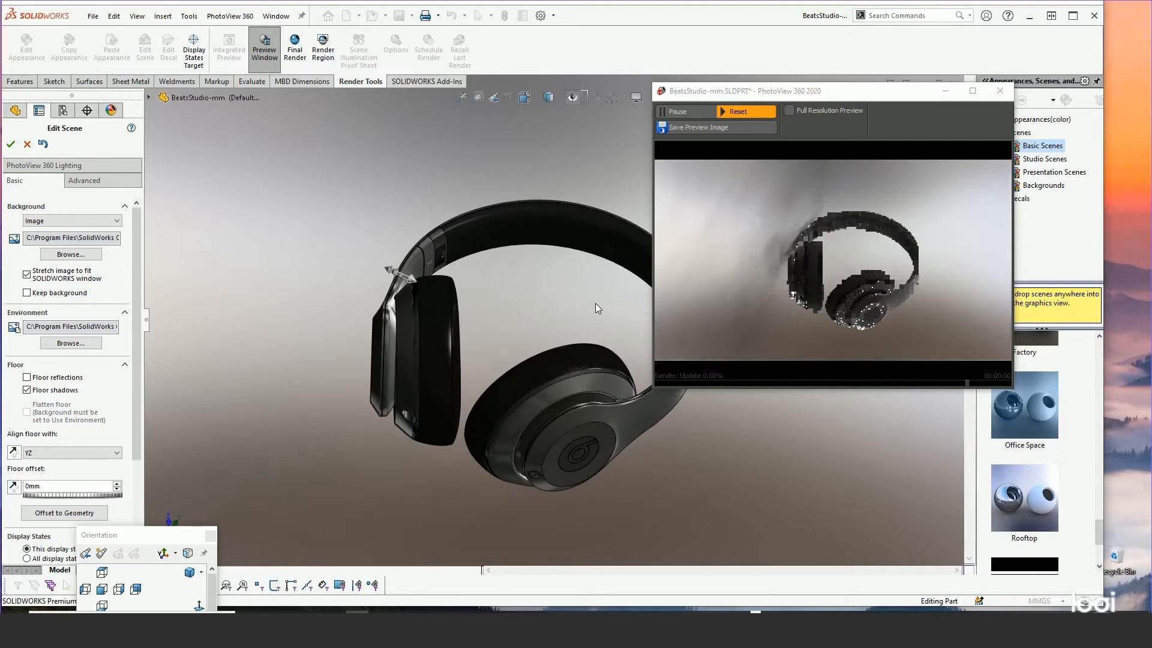
Set the environment rotation to 108°, accept the scene changes and select the Extrude-Thin1-table feature in the model's feature list
click(84, 180)
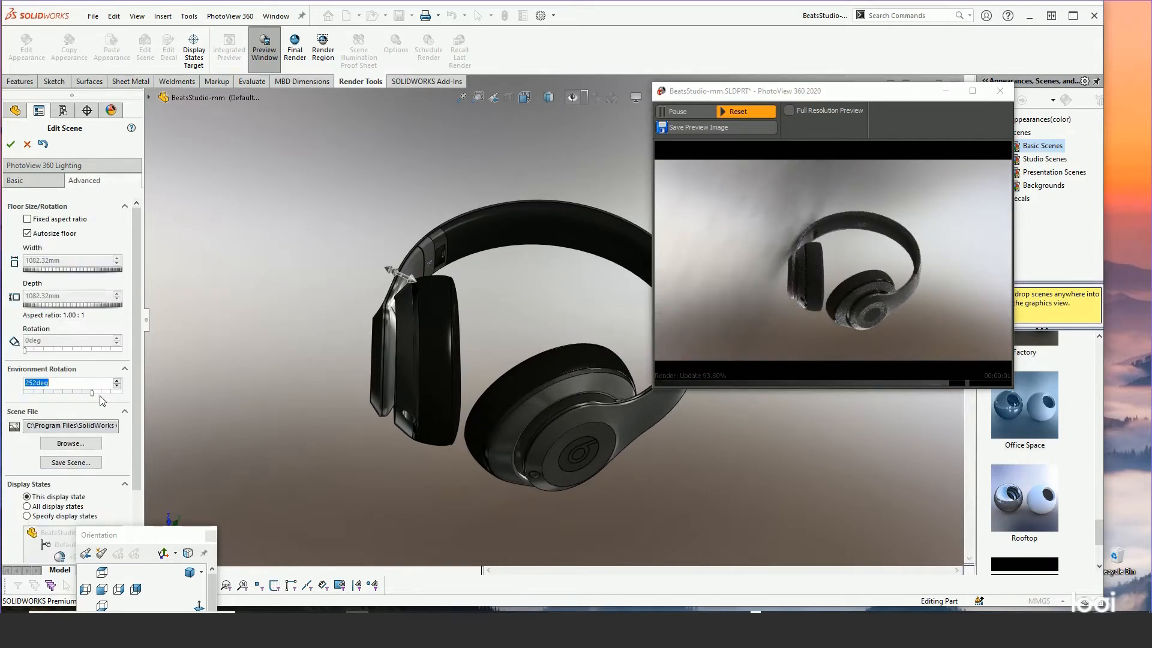
drag(90, 393, 56, 393)
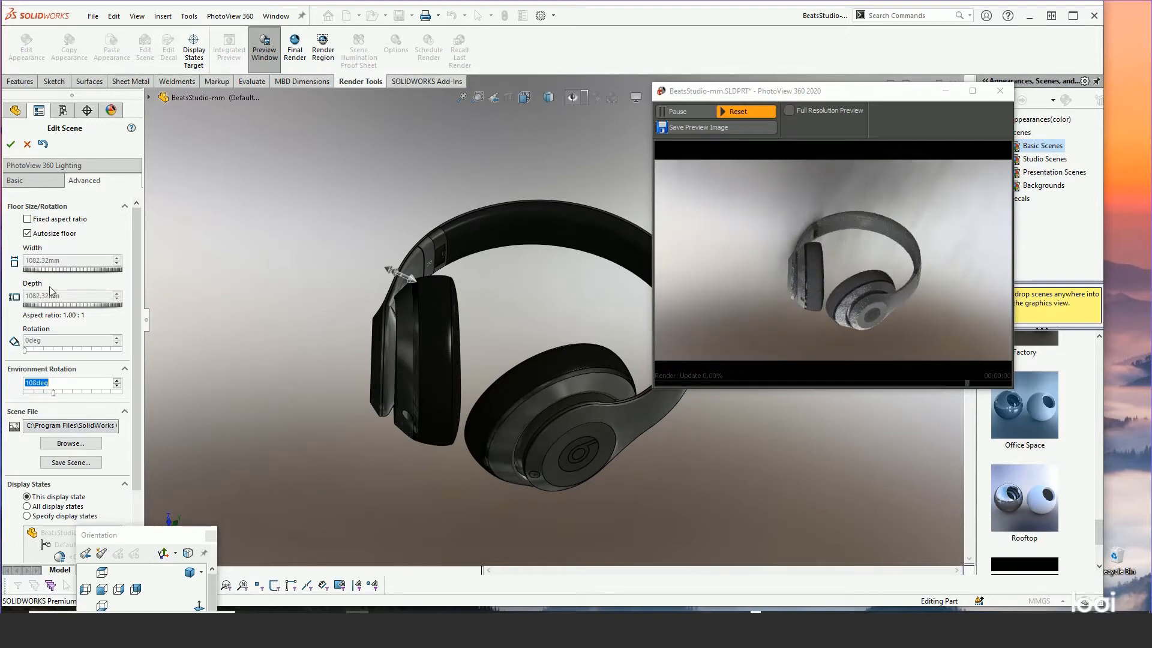
click(11, 145)
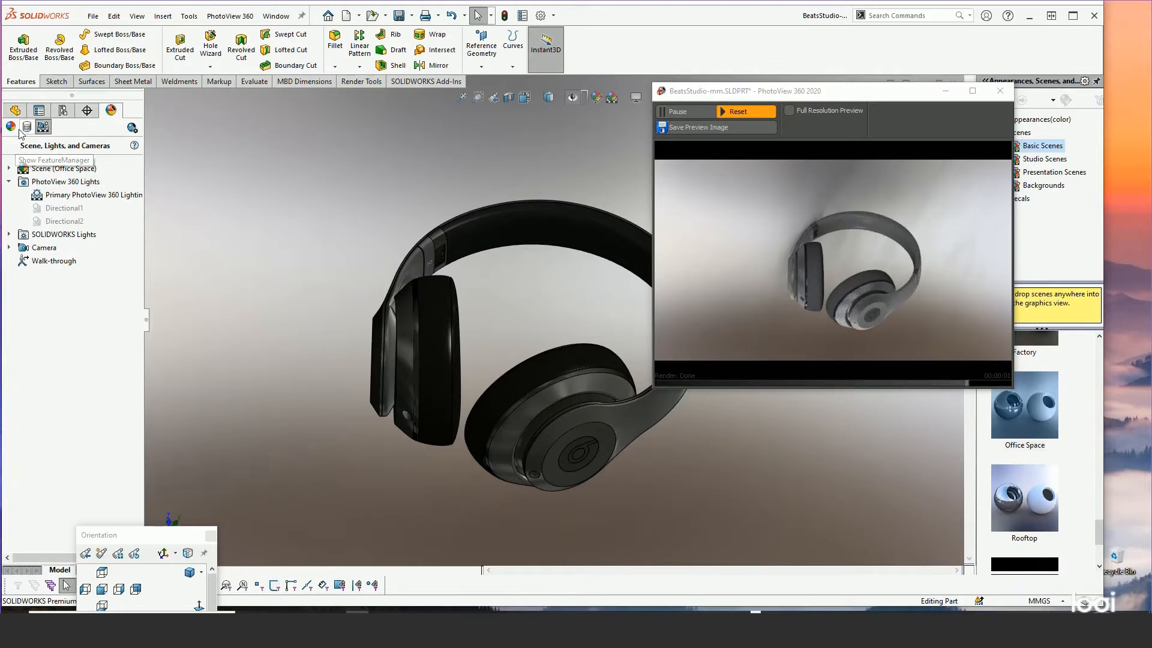
click(15, 110)
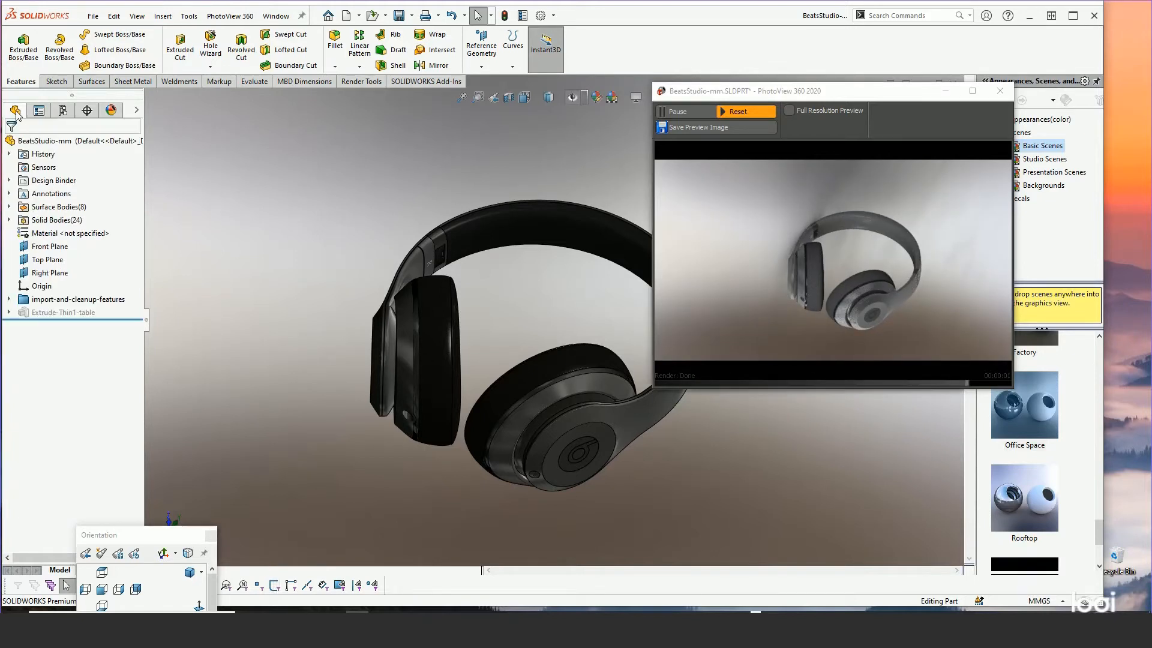
click(55, 313)
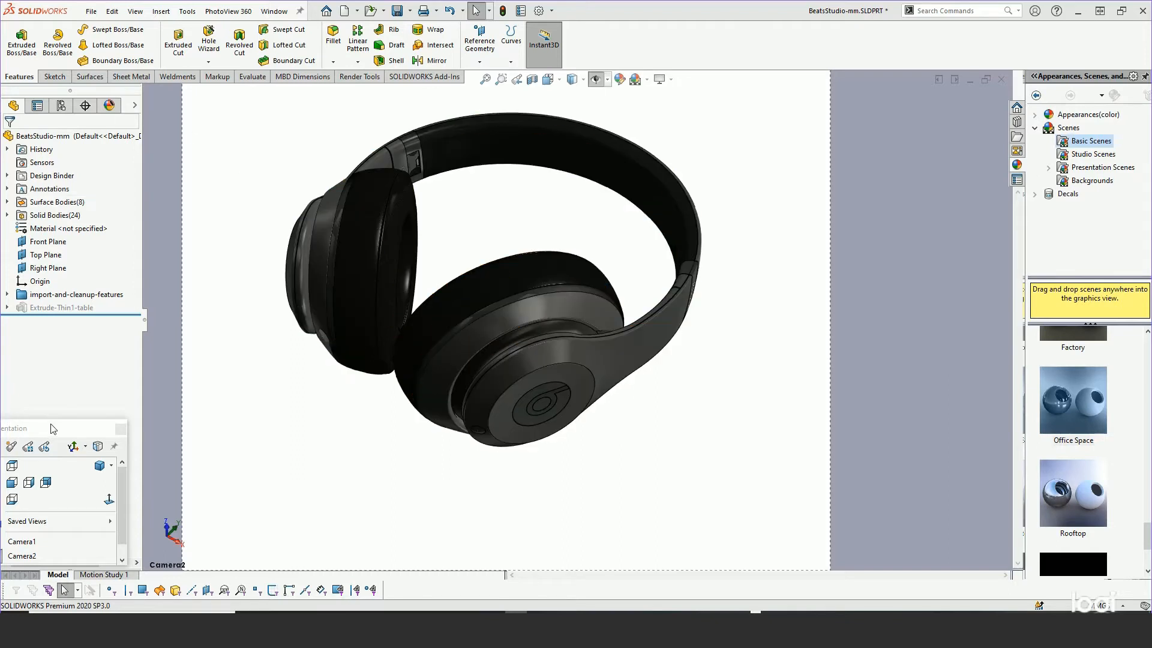
Compare the saved Camera1 and Camera2 views of the headphones, ending on Camera1
drag(60, 435, 96, 358)
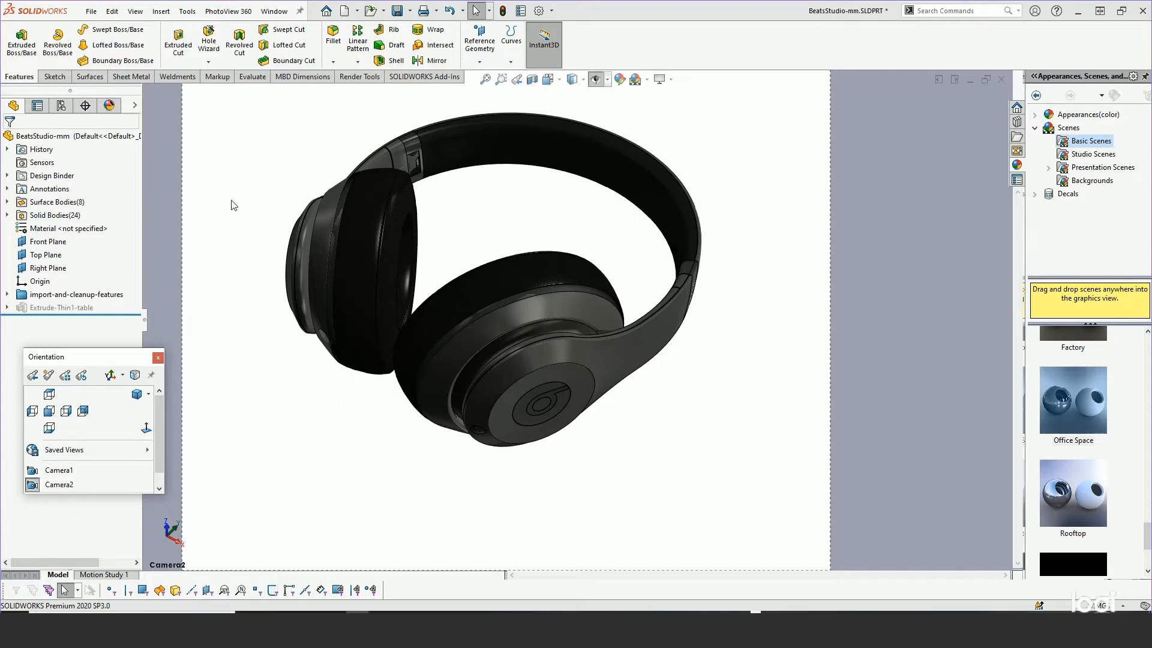
click(63, 475)
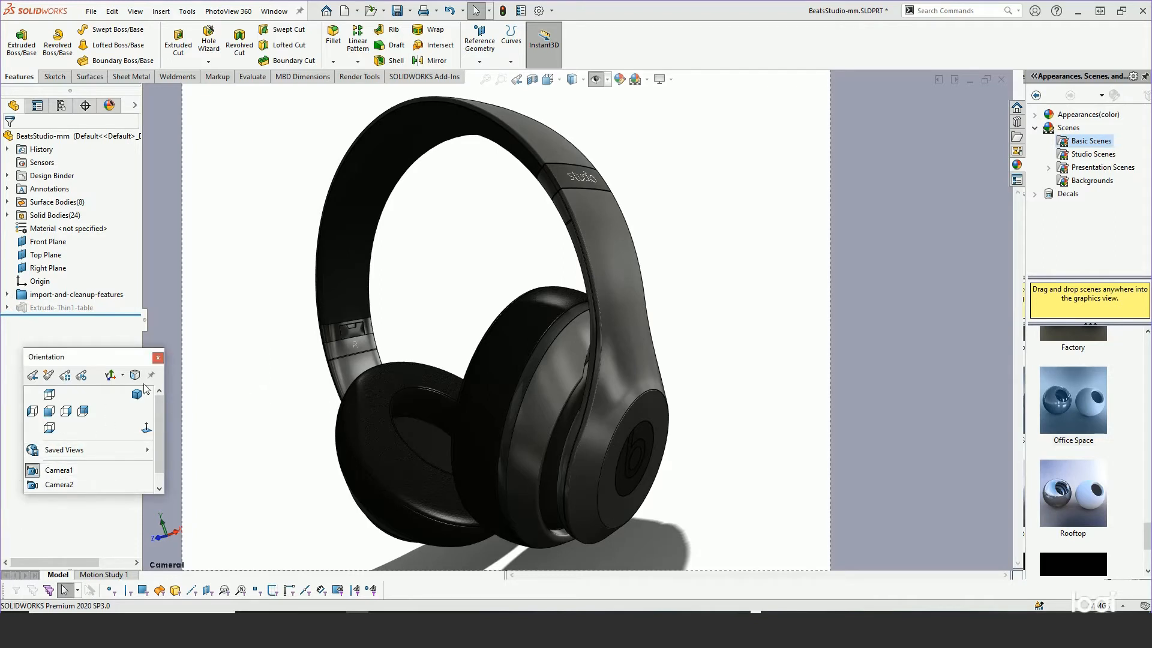
click(58, 484)
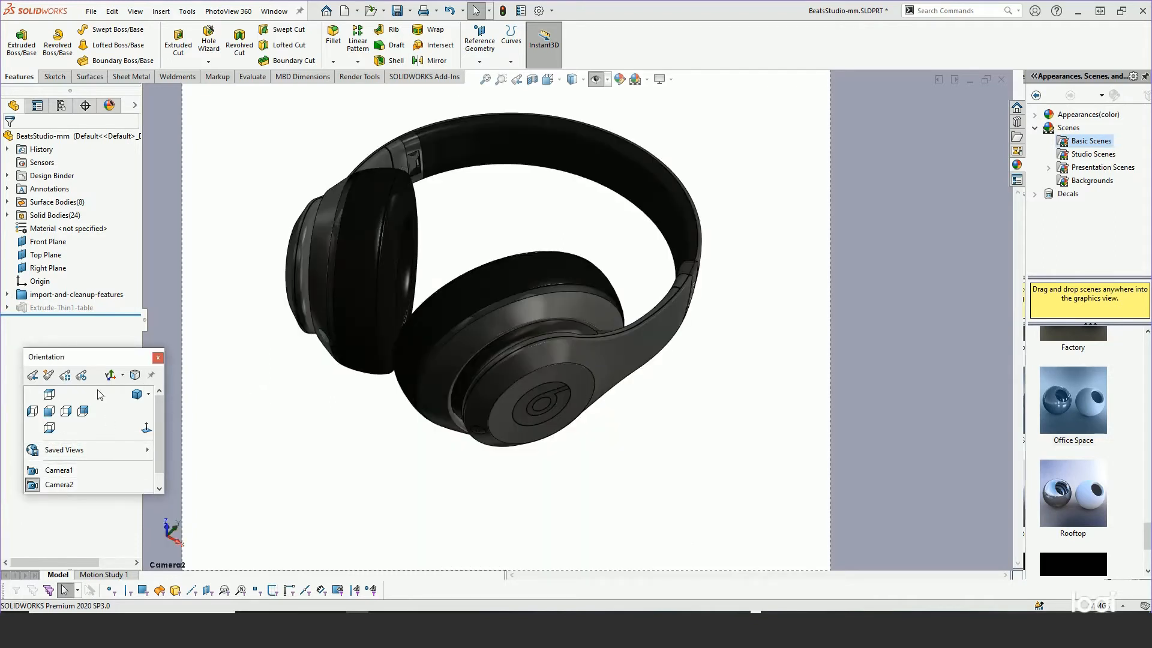
click(58, 470)
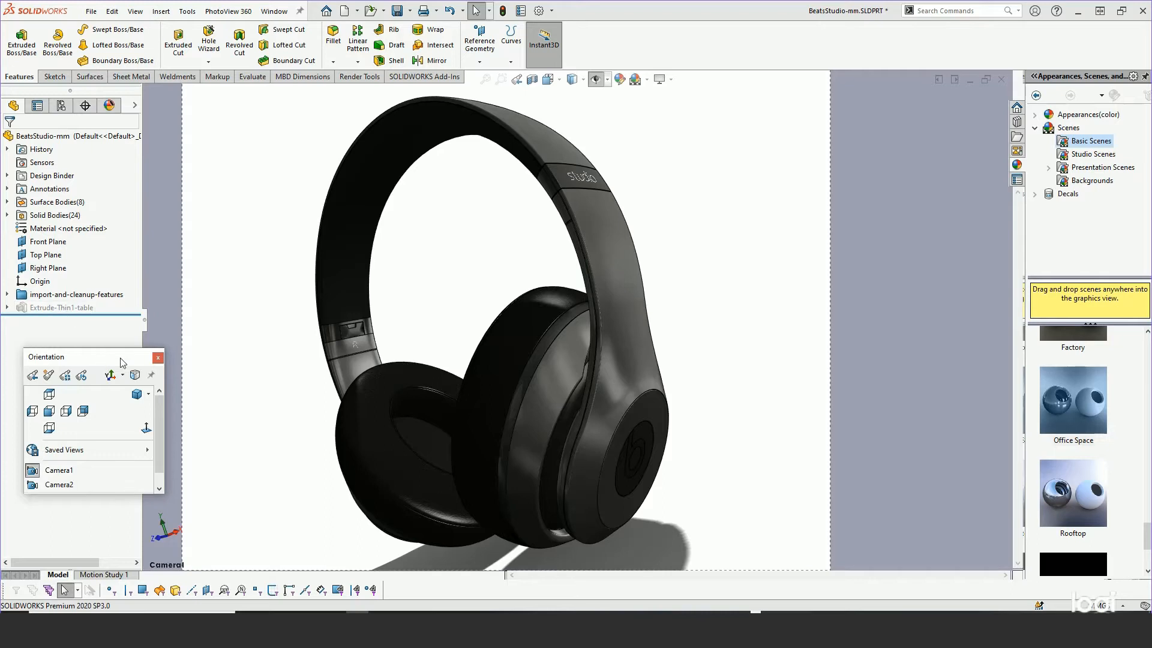
drag(123, 363, 106, 416)
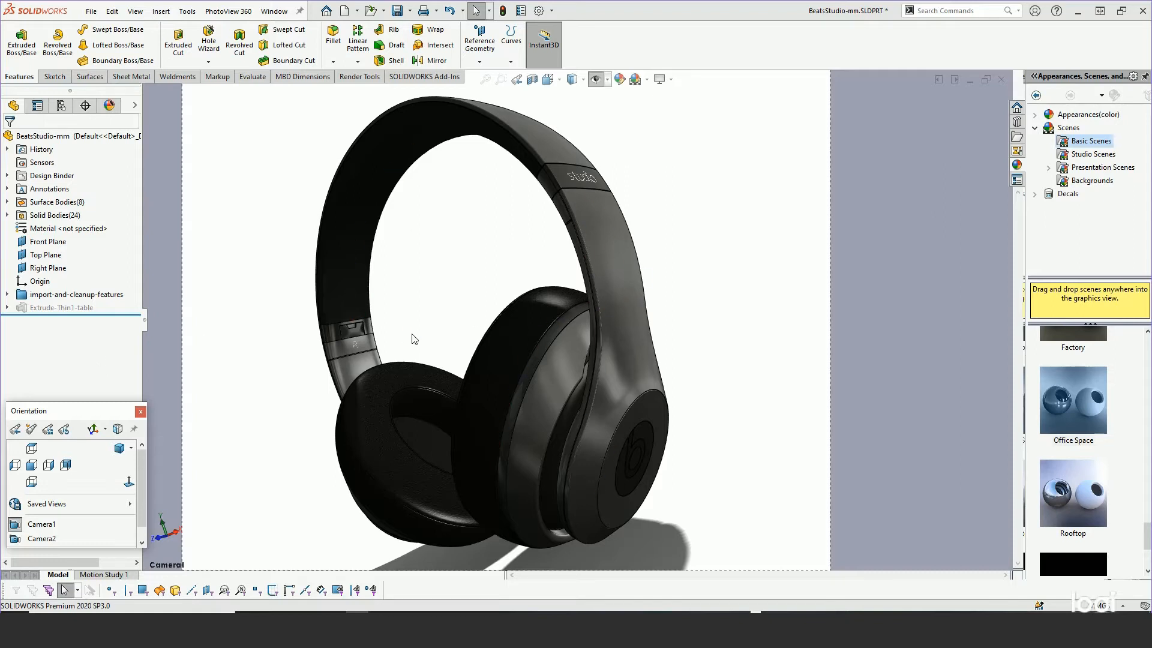
Unsuppress the Extrude-Thin1-table feature and leave the locked camera for a trimetric view orbited to show the table under the headphones
right_click(51, 309)
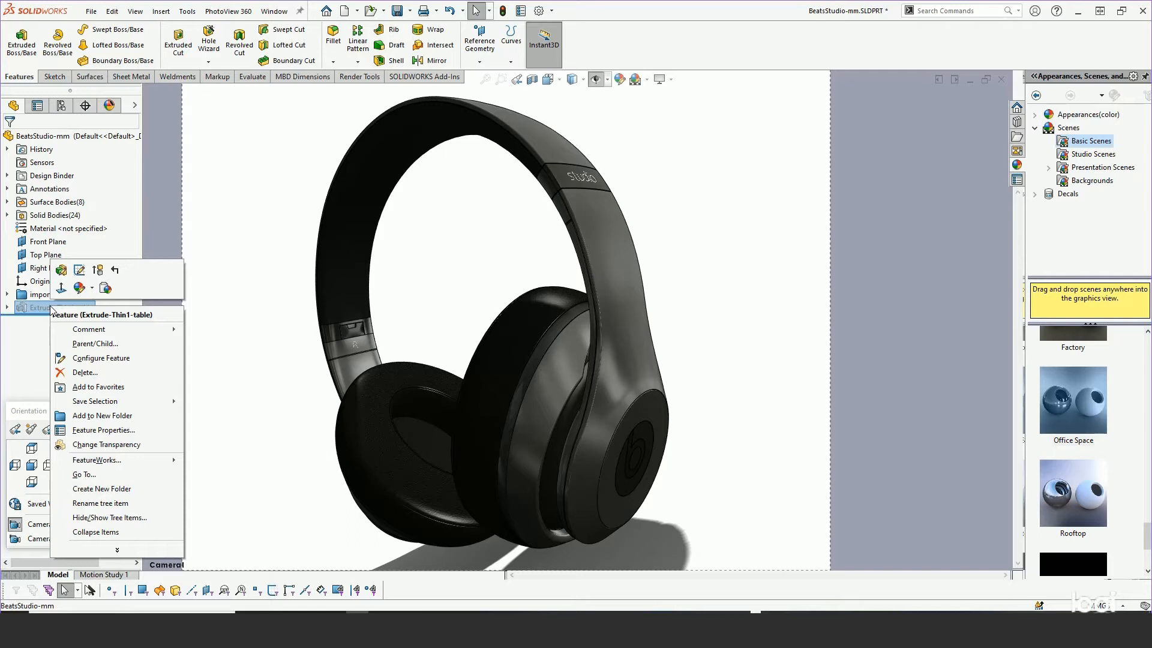
click(98, 270)
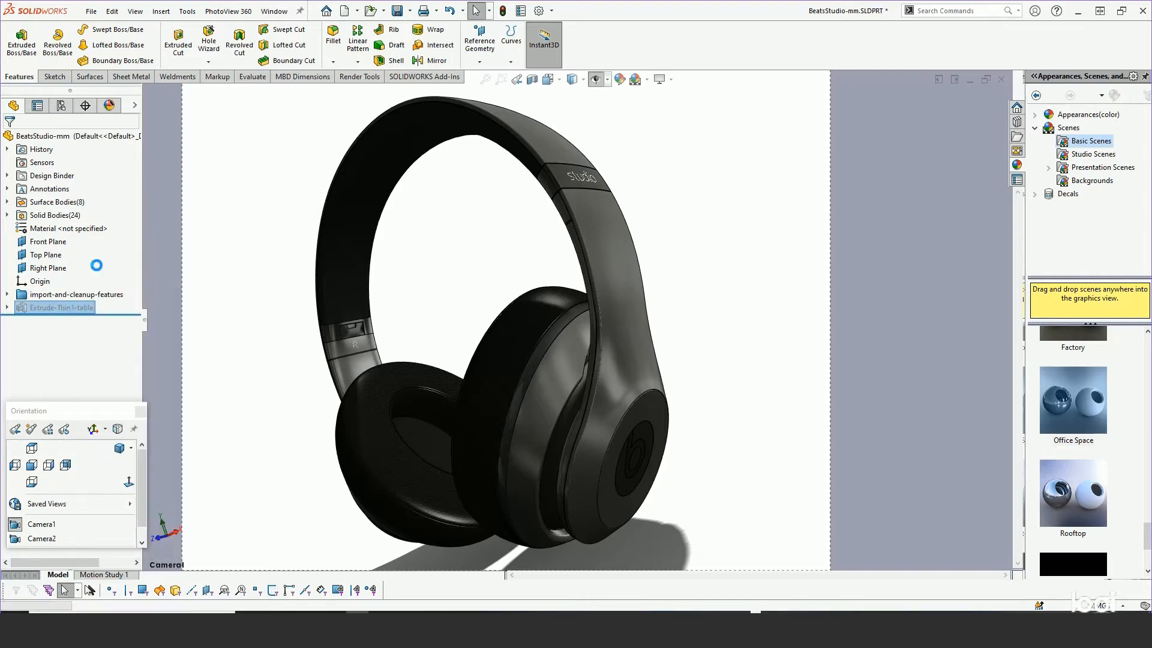
middle_drag(494, 368, 588, 340)
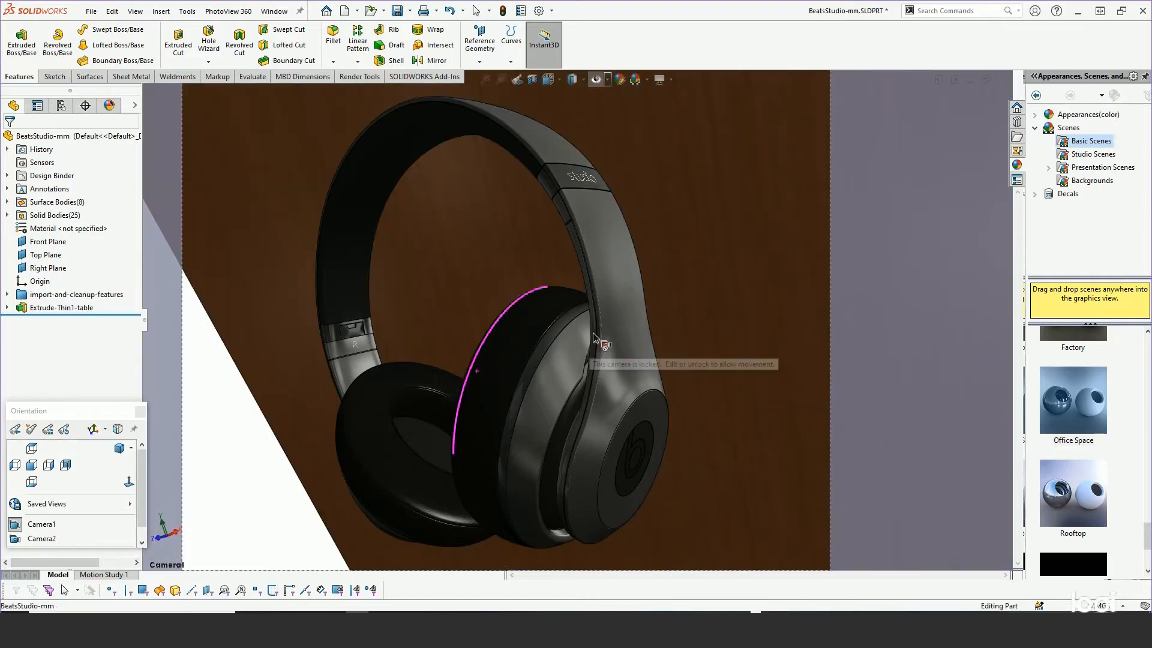
middle_drag(463, 345, 510, 270)
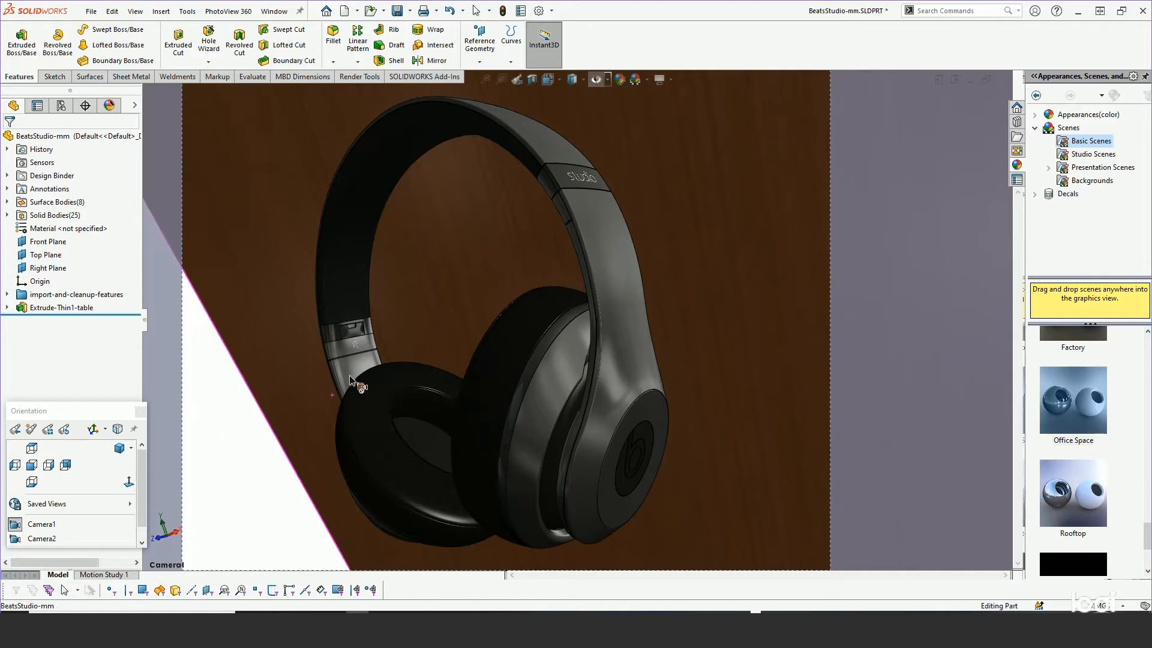
click(119, 449)
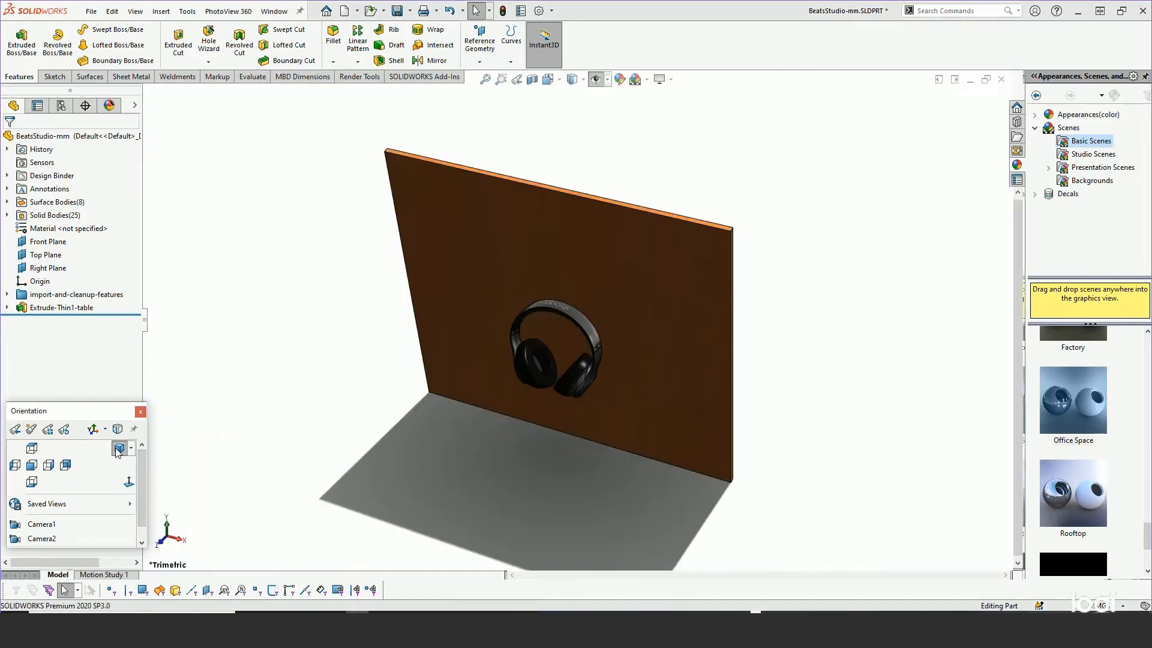
middle_drag(420, 336, 542, 332)
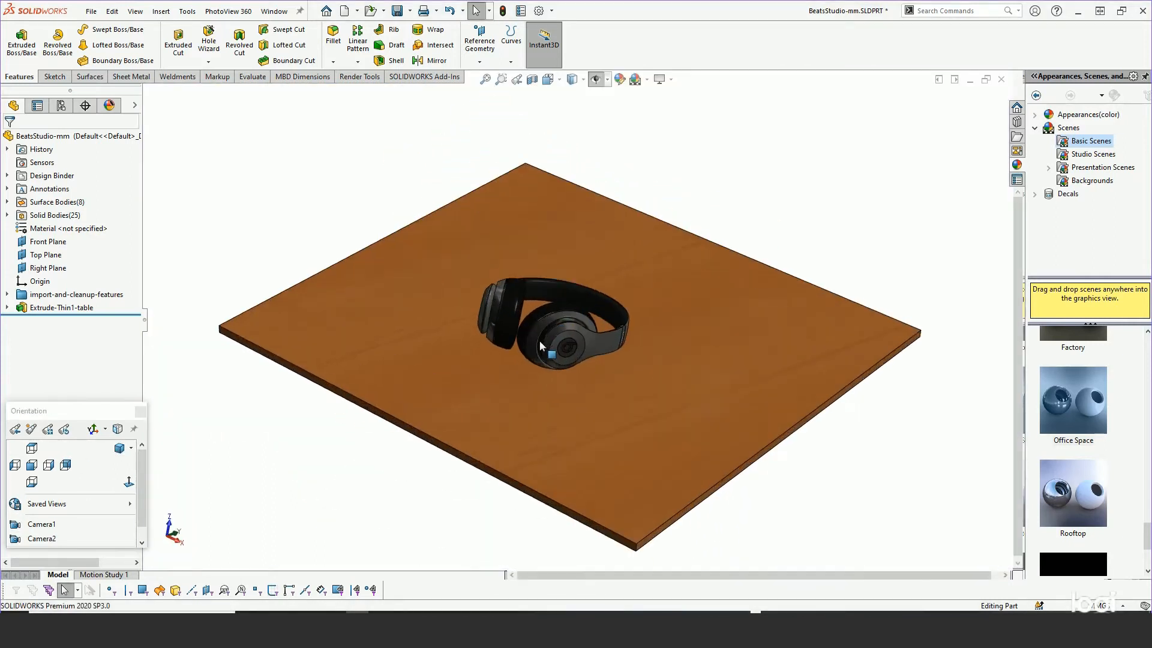
Add a new camera based on a close, angled view of the headphones on the table
scroll(574, 361, down, 6)
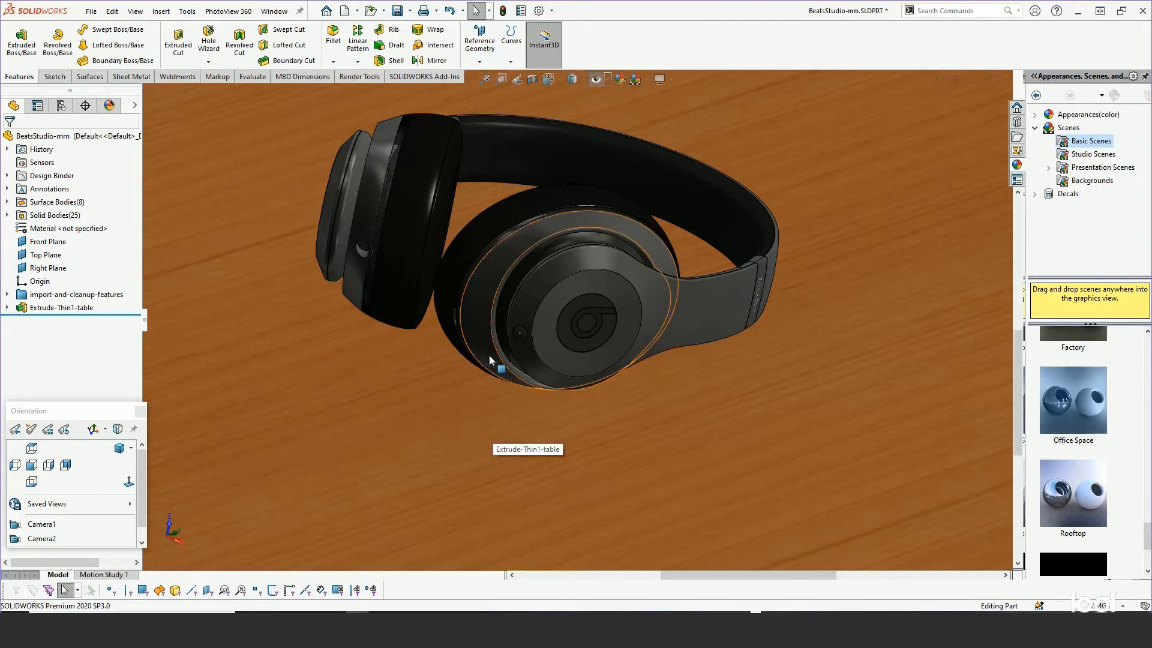
middle_drag(488, 359, 499, 326)
scroll(523, 397, down, 8)
scroll(541, 368, up, 4)
mouse_move(546, 224)
middle_down()
mouse_move(556, 208)
mouse_move(561, 296)
mouse_move(581, 262)
mouse_move(587, 271)
mouse_move(637, 257)
mouse_move(530, 276)
middle_up()
scroll(530, 275, down, 2)
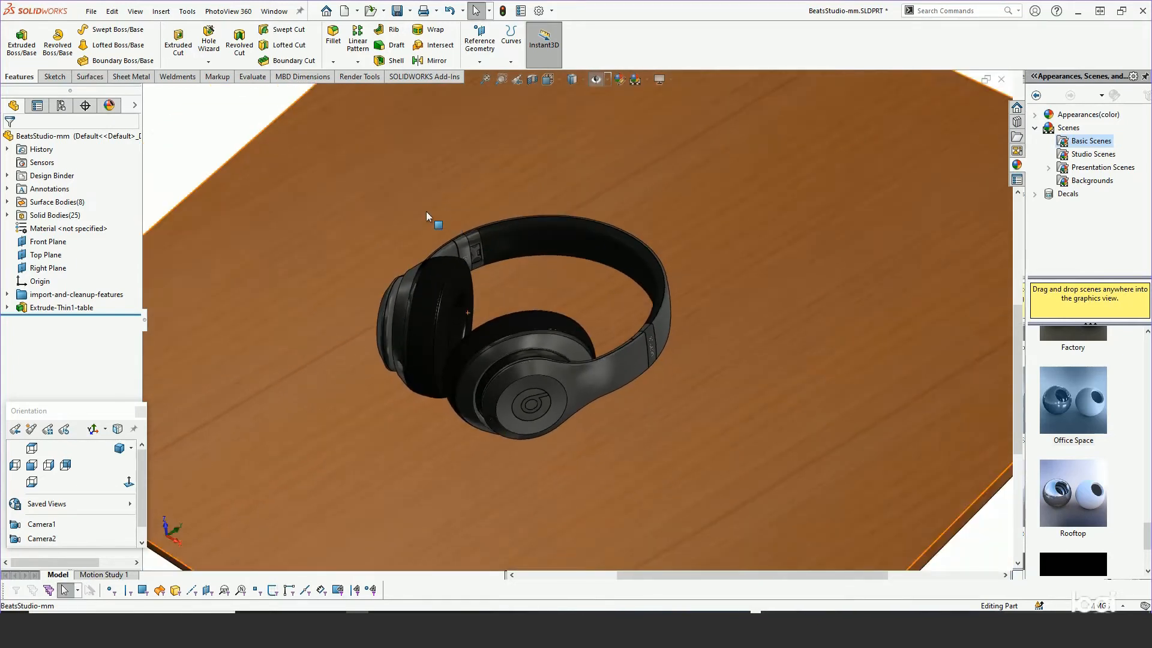
click(110, 107)
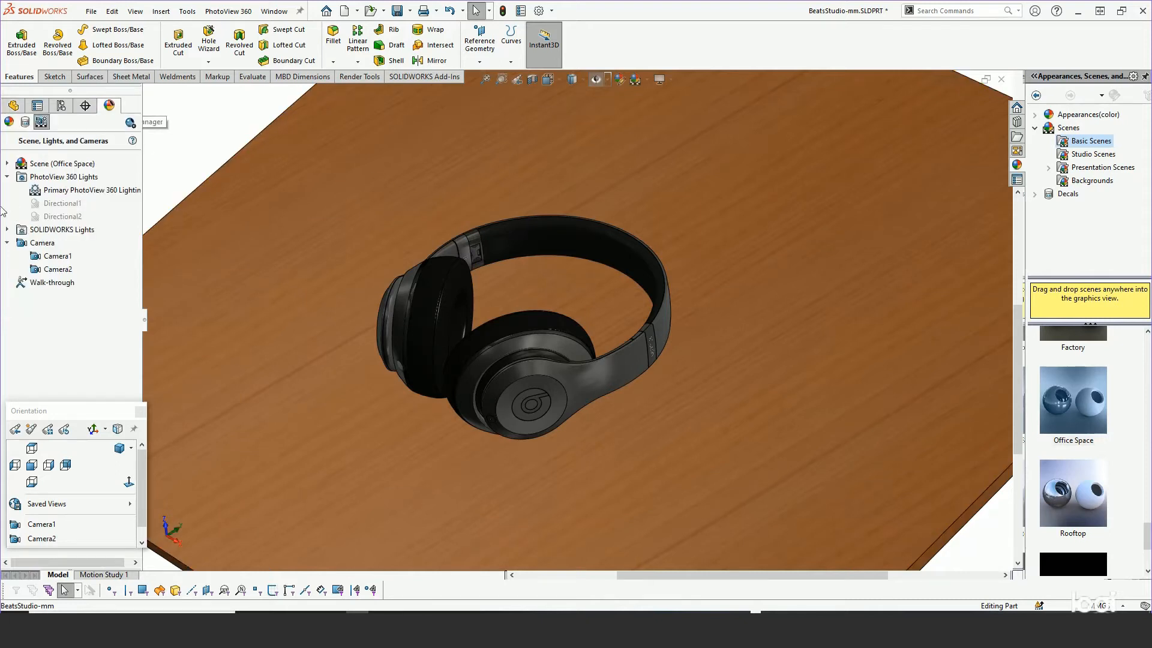
right_click(44, 245)
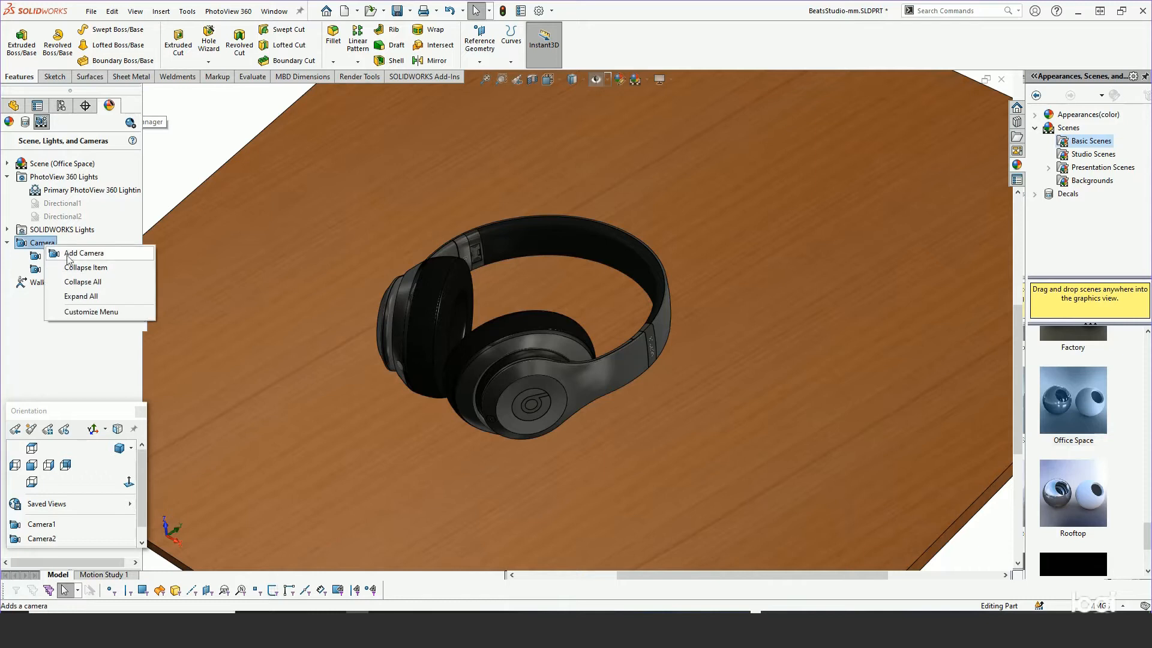
click(78, 253)
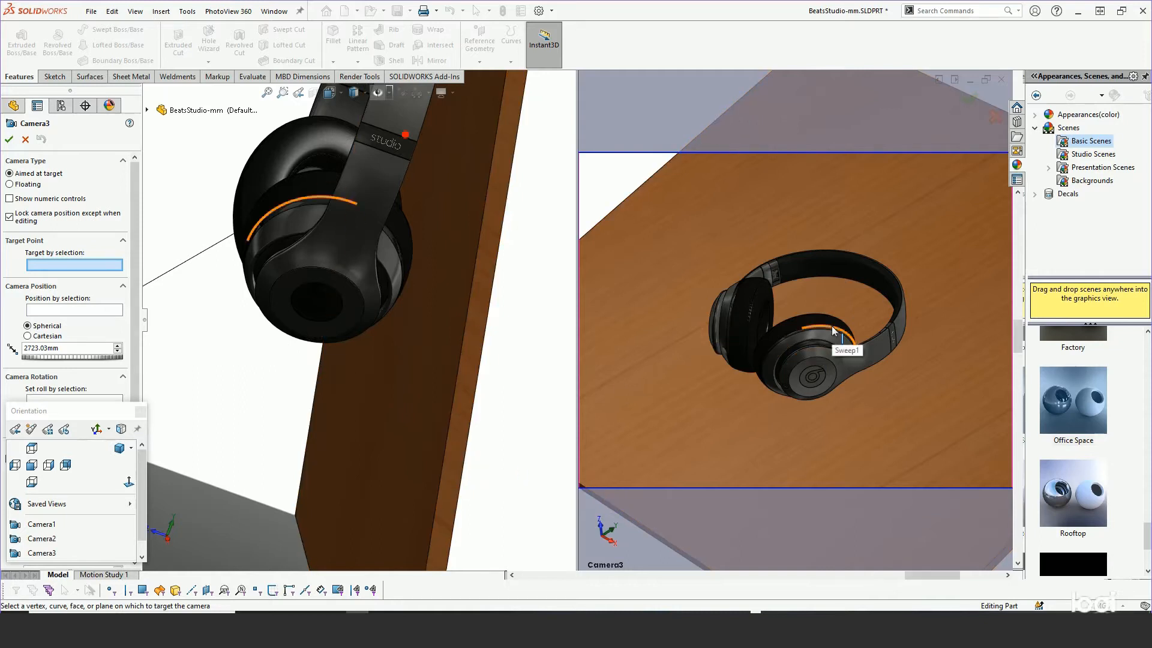
Move the new camera along its viewing direction to about 1725 mm from its target so the headphones fill the preview
scroll(276, 415, up, 10)
middle_drag(300, 359, 339, 325)
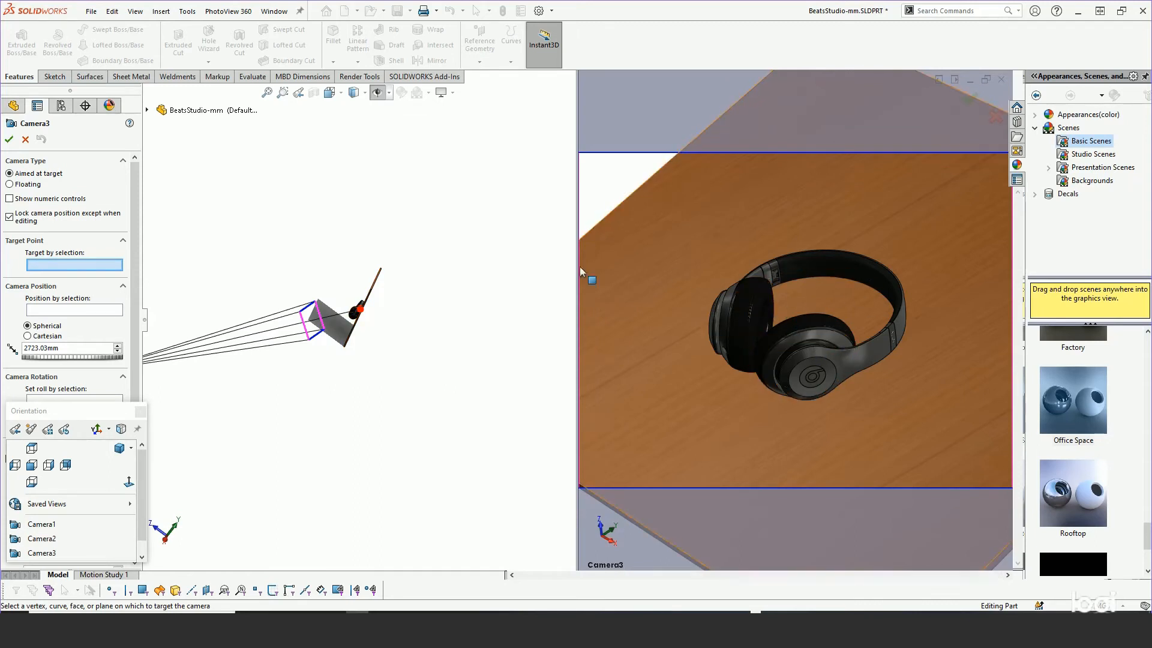
scroll(512, 365, up, 3)
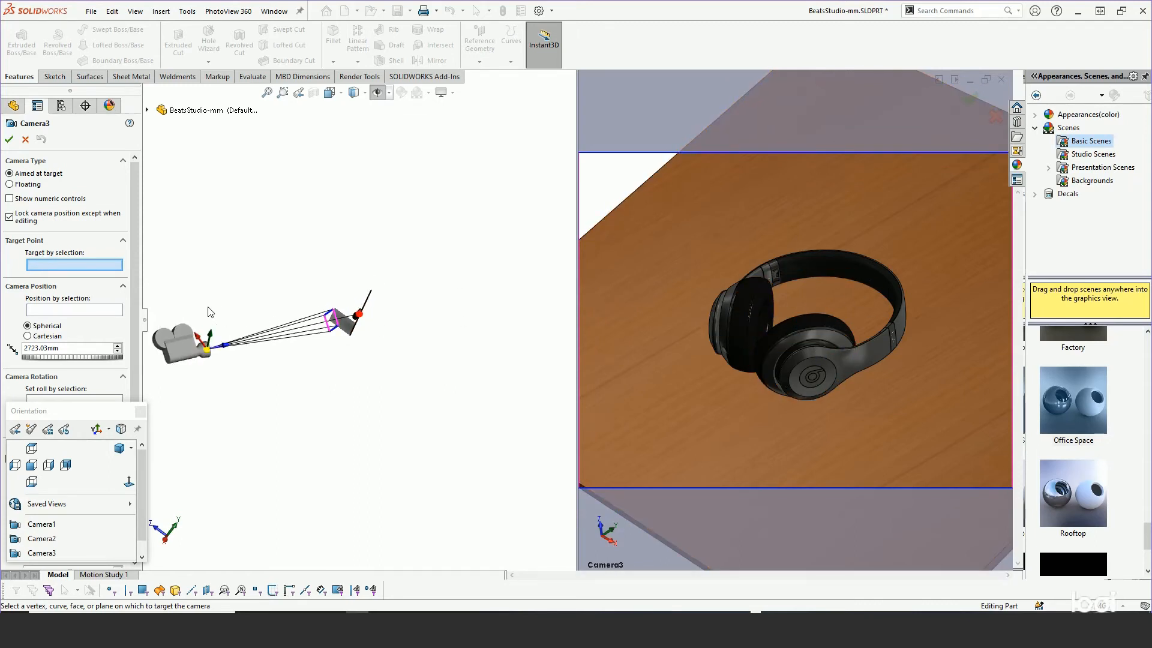
scroll(208, 307, down, 2)
scroll(299, 329, up, 1)
scroll(299, 329, down, 1)
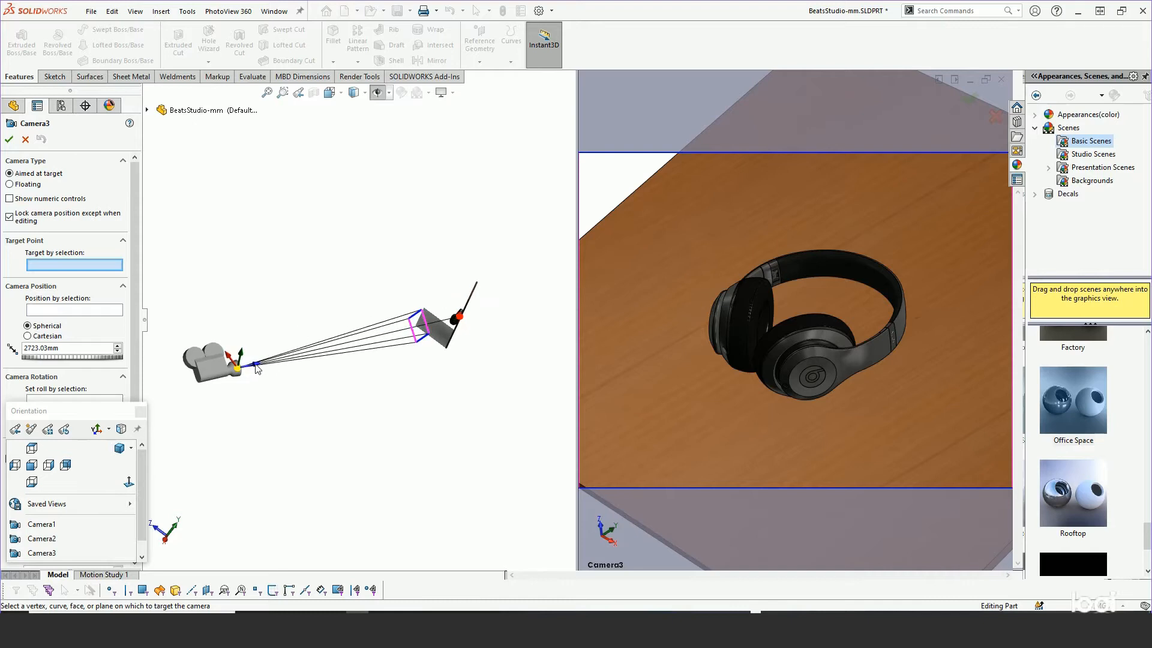
drag(254, 365, 398, 343)
mouse_move(423, 309)
middle_down()
mouse_move(449, 342)
mouse_move(439, 325)
middle_up()
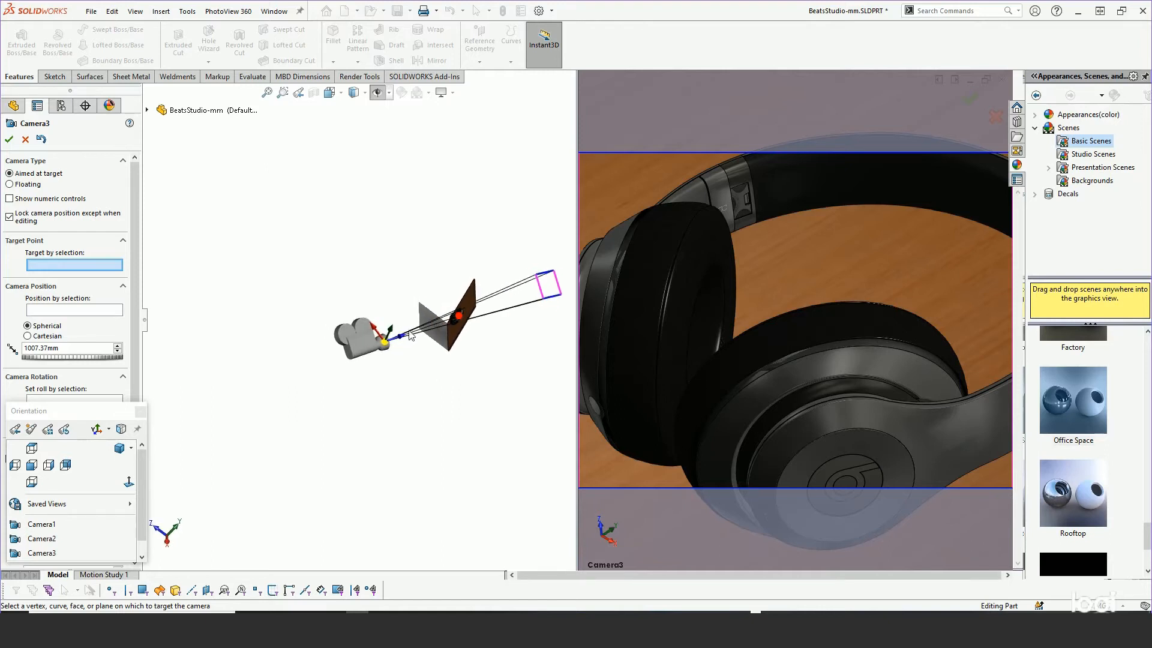
drag(401, 340, 350, 358)
Try the 50mm Standard lens for the camera's field of view and settle on 35mm Wide Angle
drag(72, 411, 219, 500)
drag(136, 383, 132, 453)
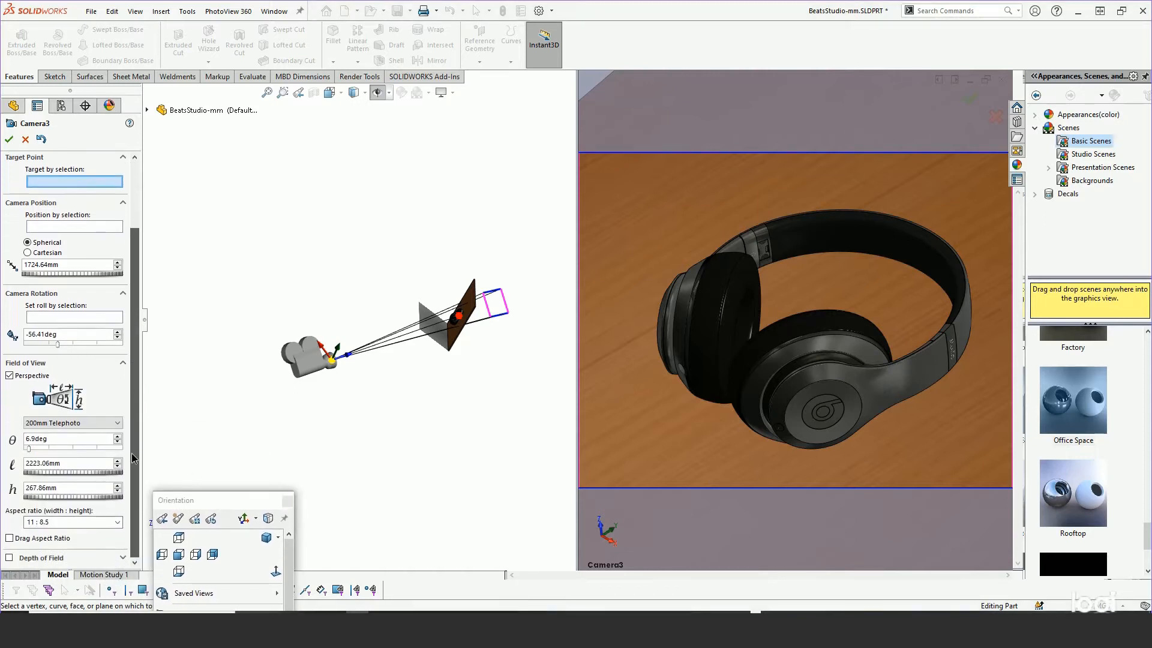
click(68, 423)
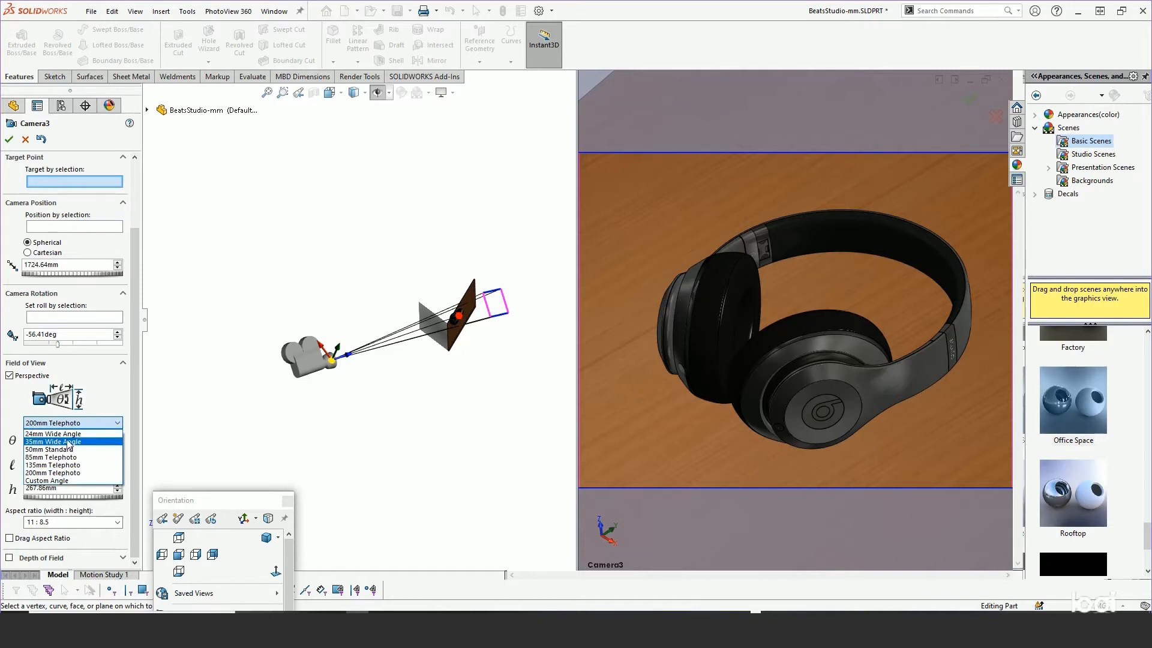
click(64, 450)
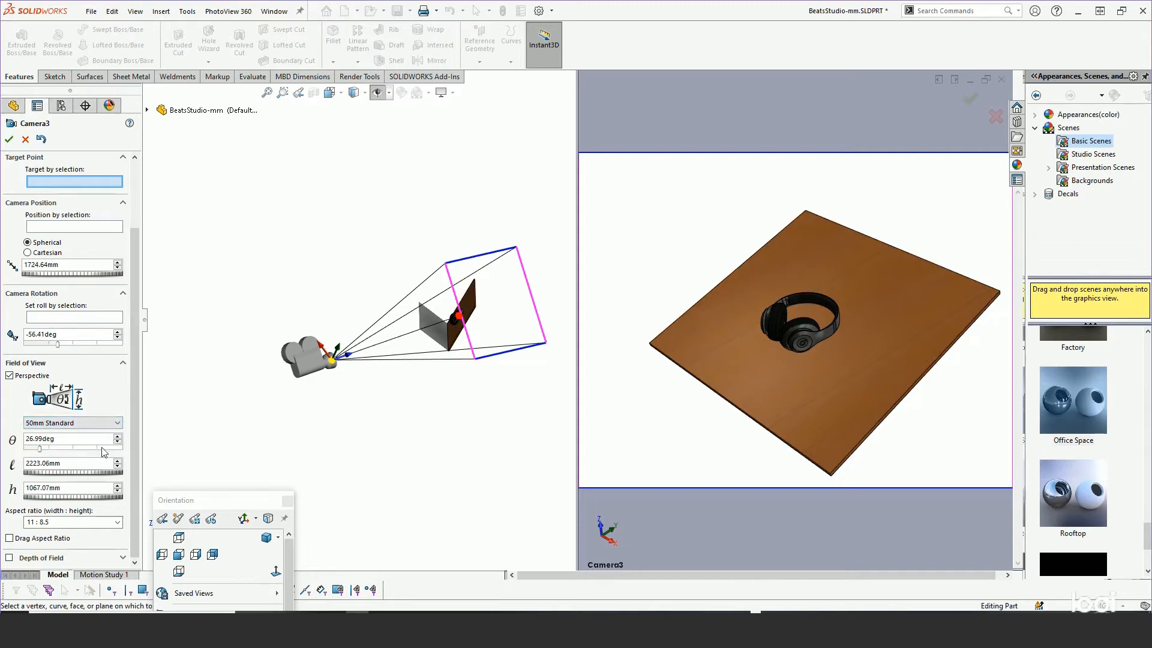
click(90, 423)
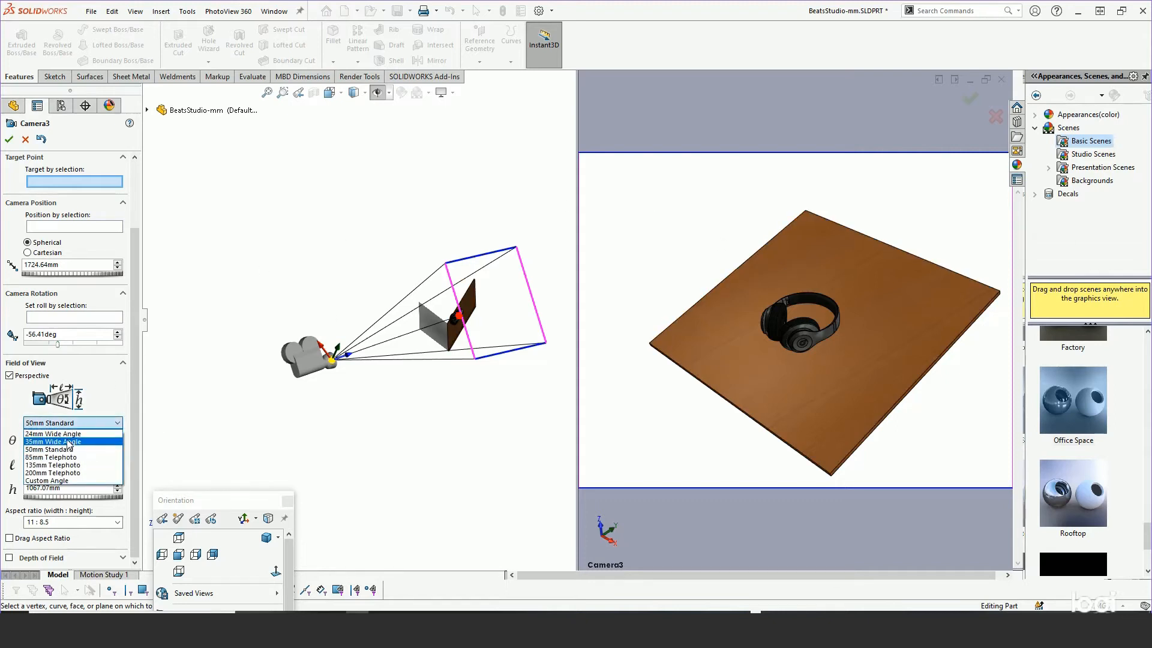
click(68, 442)
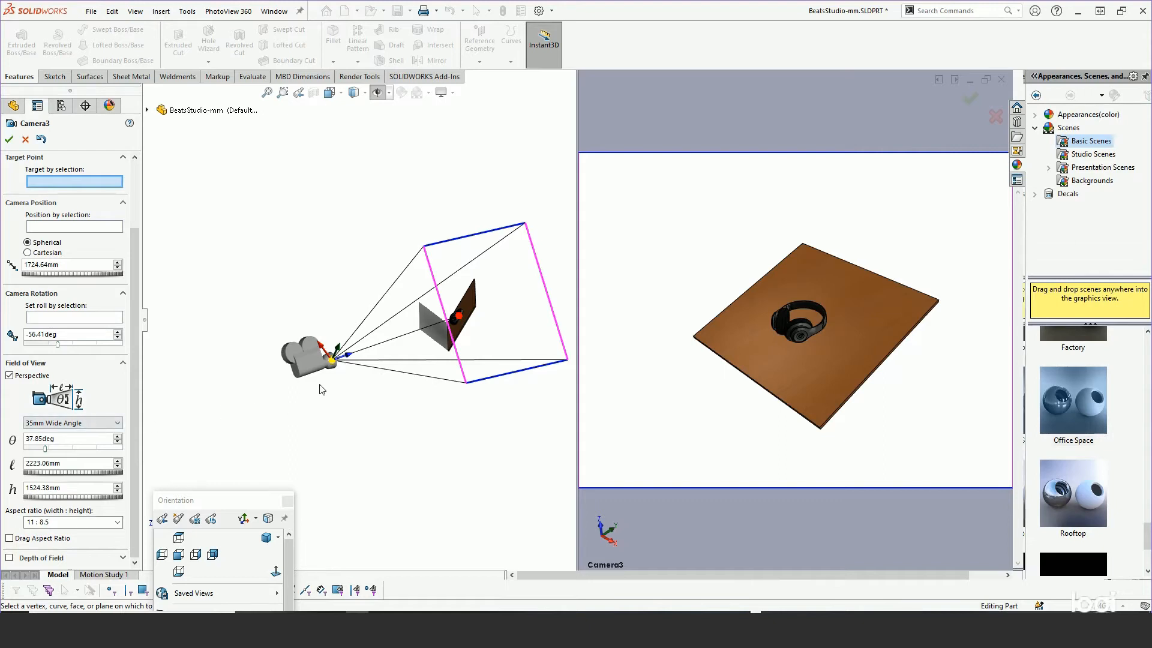
Move the camera closer to the headphones, to about 406 mm from its target
drag(350, 359, 448, 326)
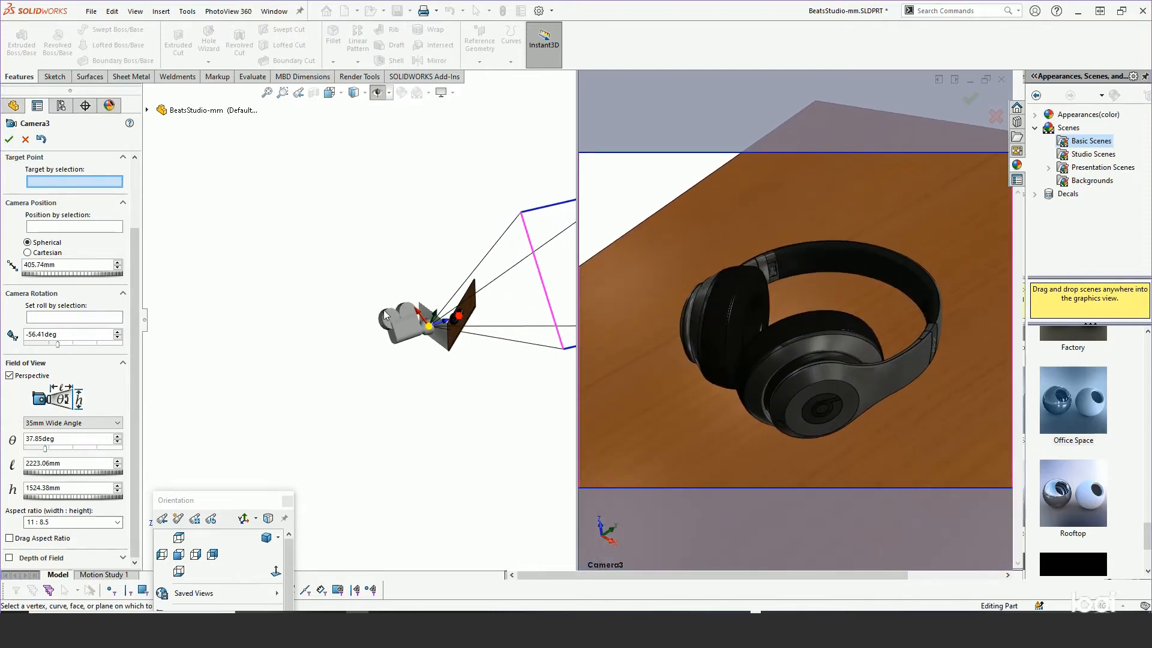
scroll(491, 312, down, 1)
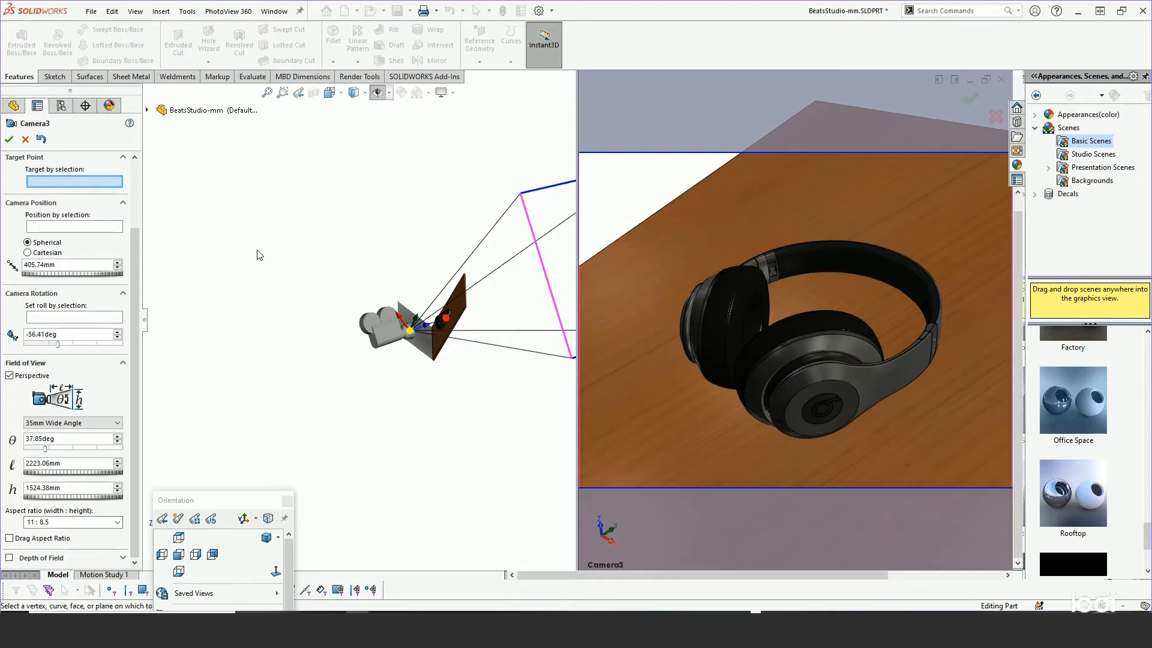
scroll(131, 270, up, 3)
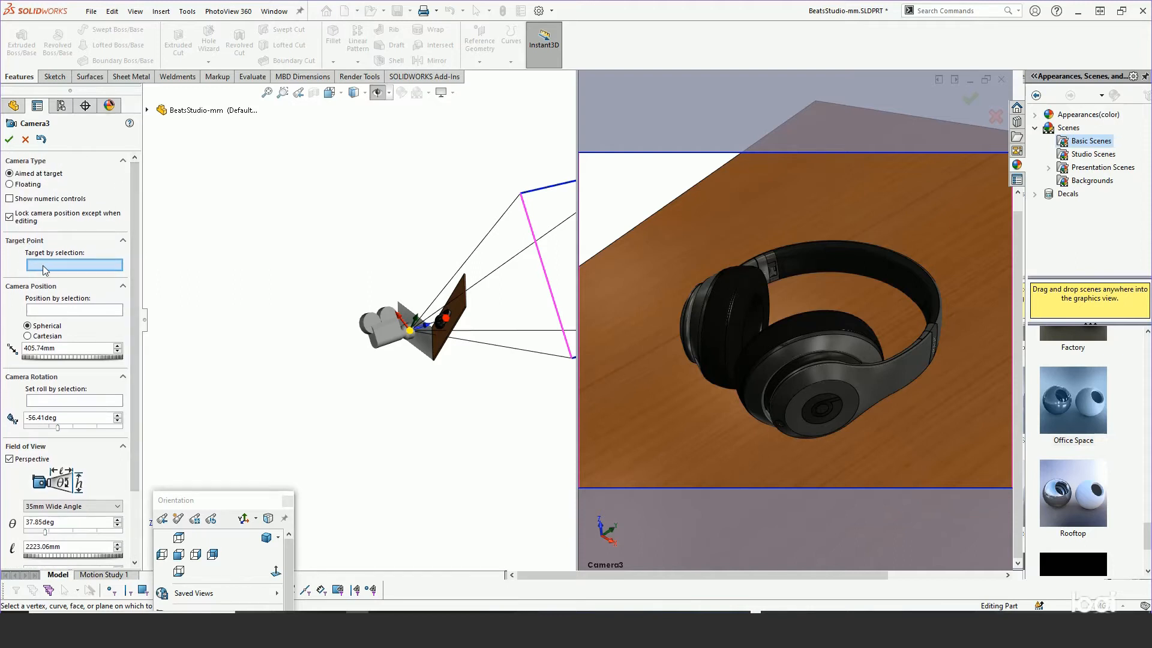
Target the camera on the front ear cup's circular edge, swing it around the headphones, and turn off target by selection
click(797, 358)
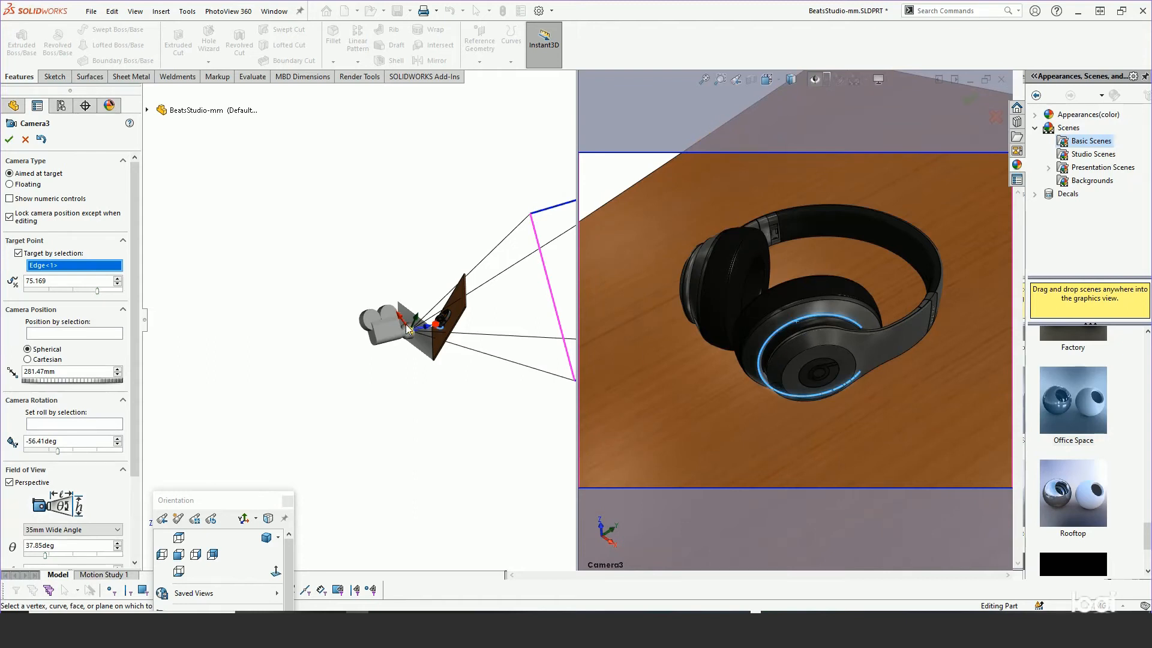
mouse_move(427, 329)
mouse_down()
mouse_move(366, 323)
mouse_move(362, 290)
mouse_move(382, 346)
mouse_move(417, 342)
mouse_move(366, 327)
mouse_move(396, 309)
mouse_move(408, 313)
mouse_move(404, 340)
mouse_move(410, 293)
mouse_up()
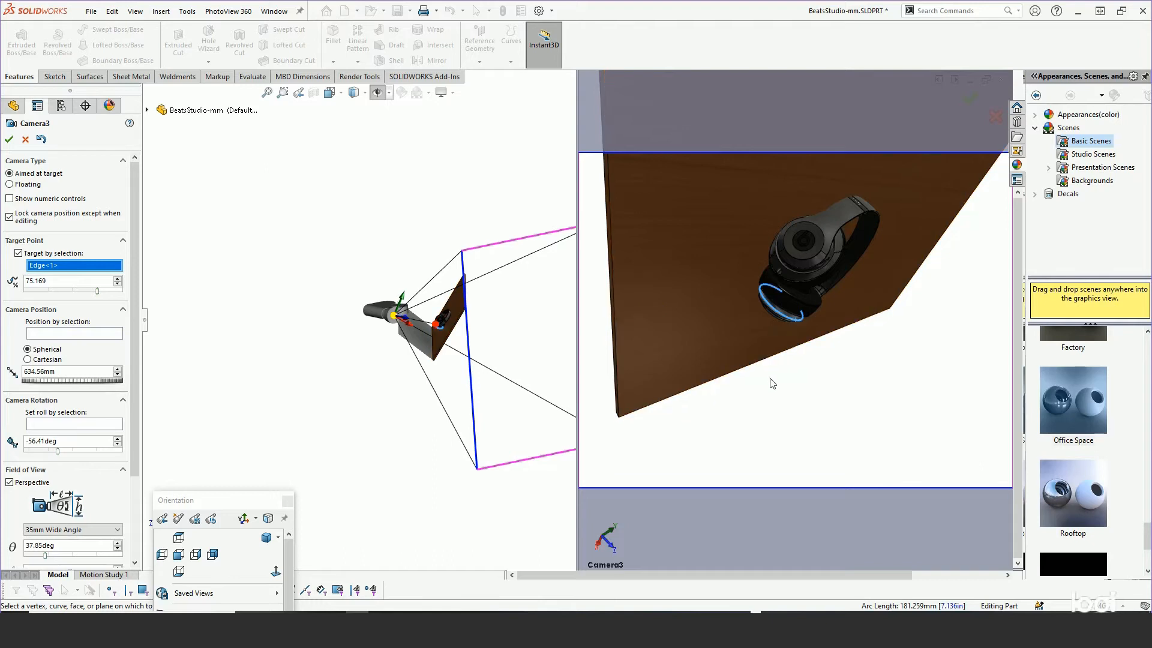
middle_drag(771, 378, 838, 267)
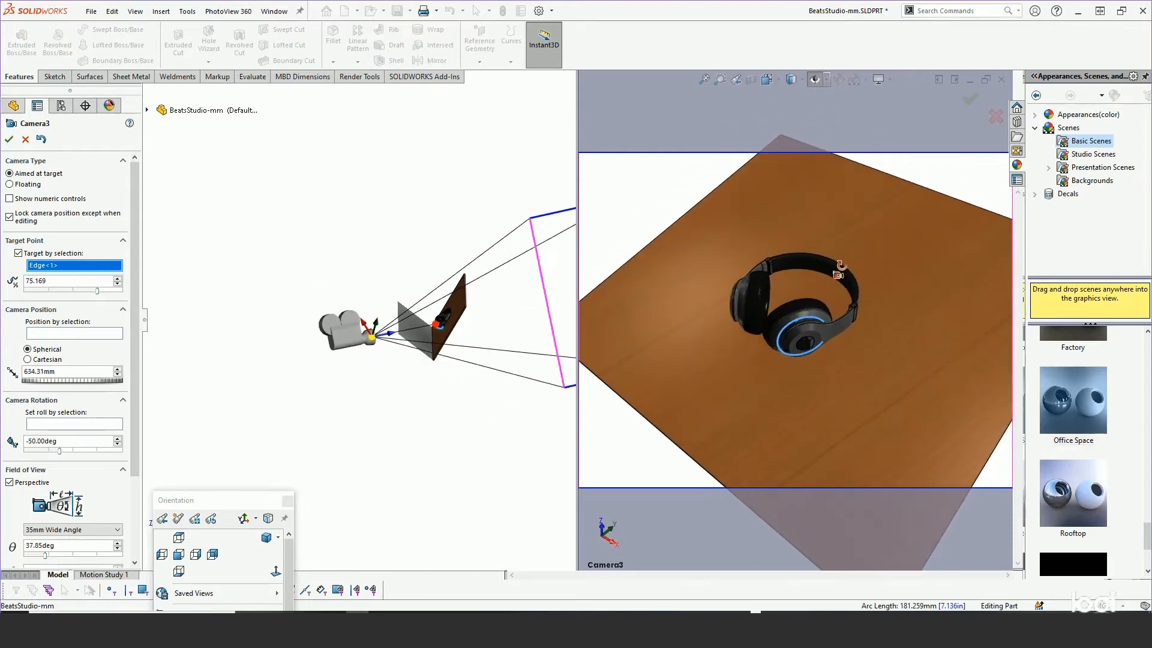
click(18, 253)
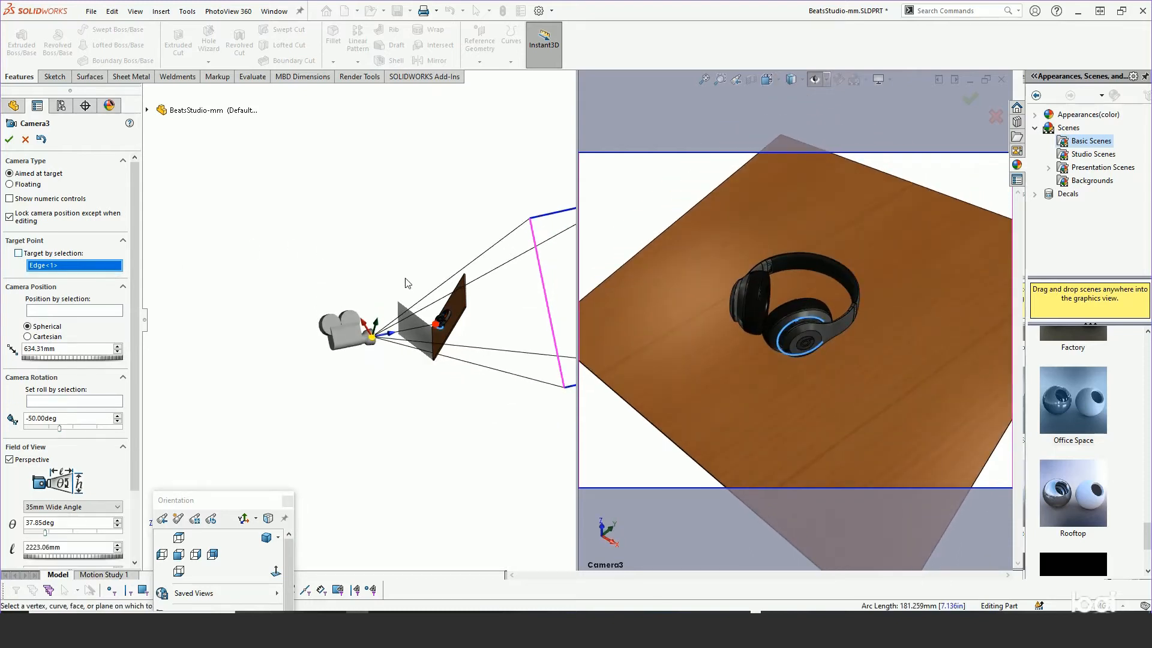
Reframe the headphones in the camera preview, set the camera distance to about 679 mm and accept the camera
scroll(808, 325, down, 4)
middle_drag(738, 263, 733, 323)
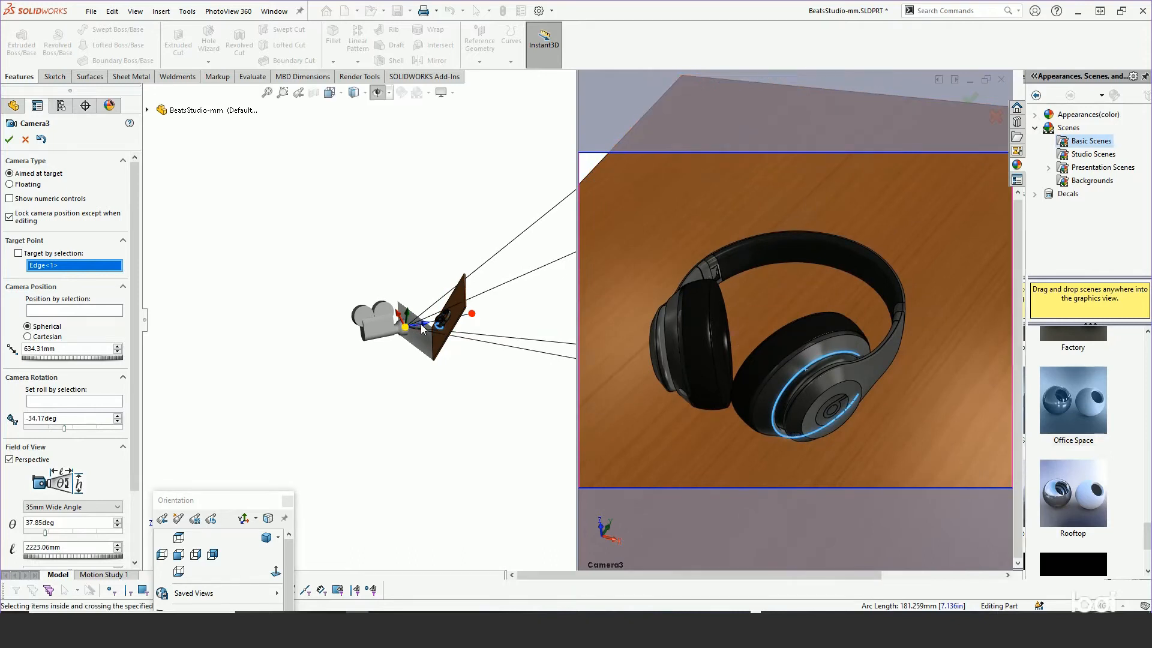
drag(428, 327, 419, 332)
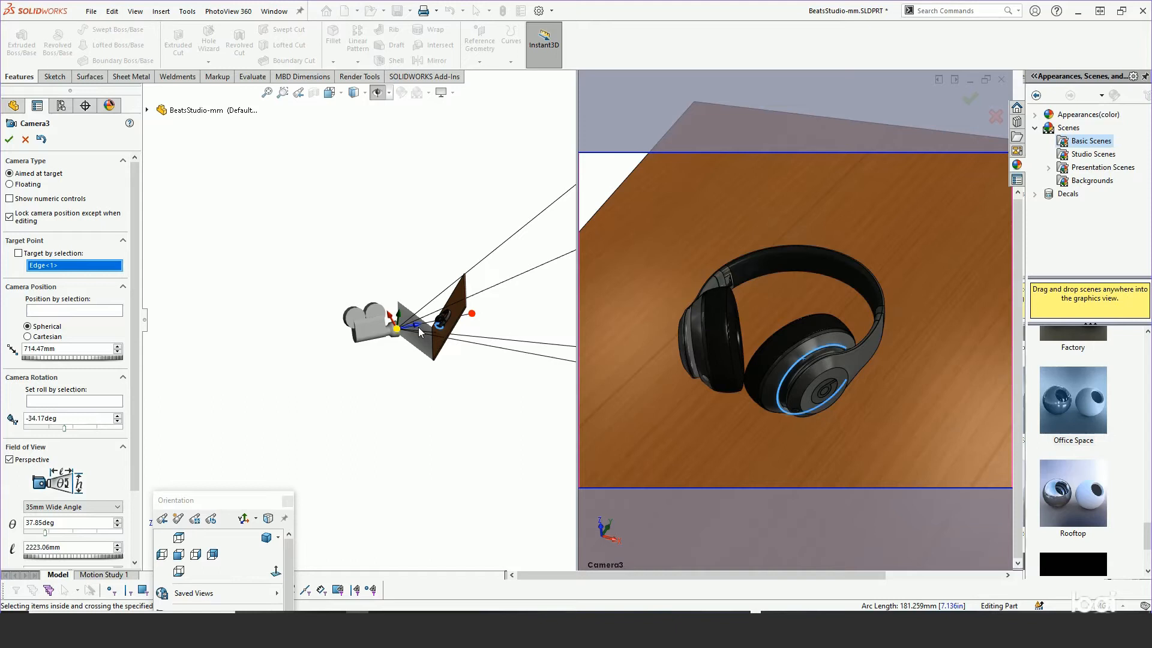
drag(415, 327, 420, 329)
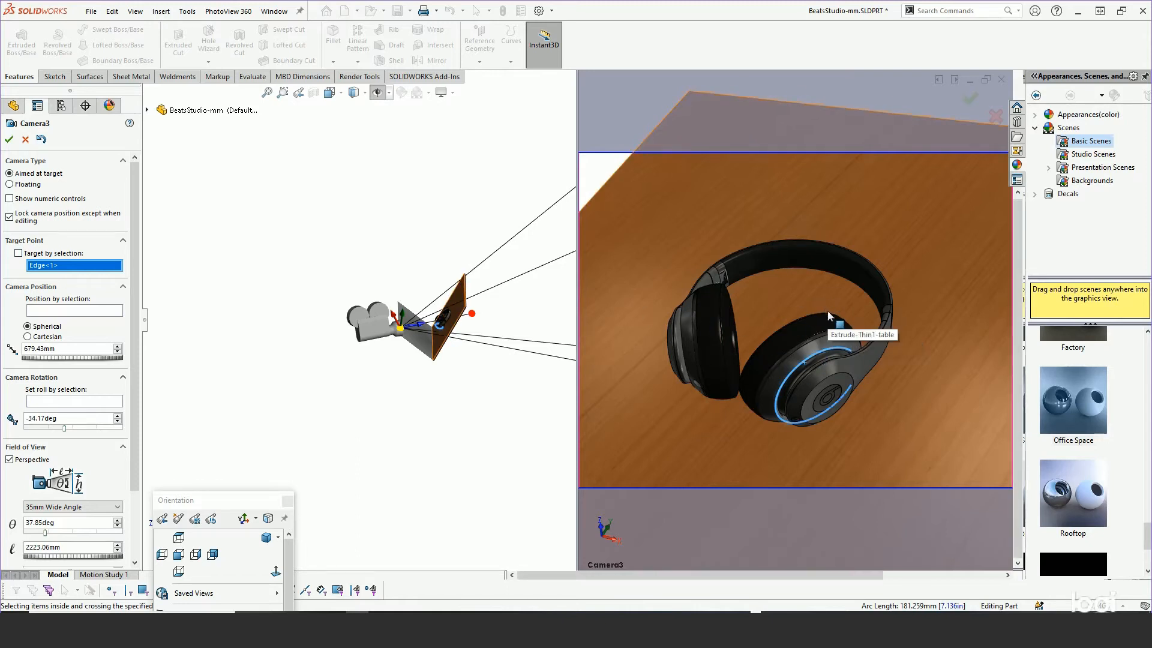
middle_drag(790, 319, 819, 315)
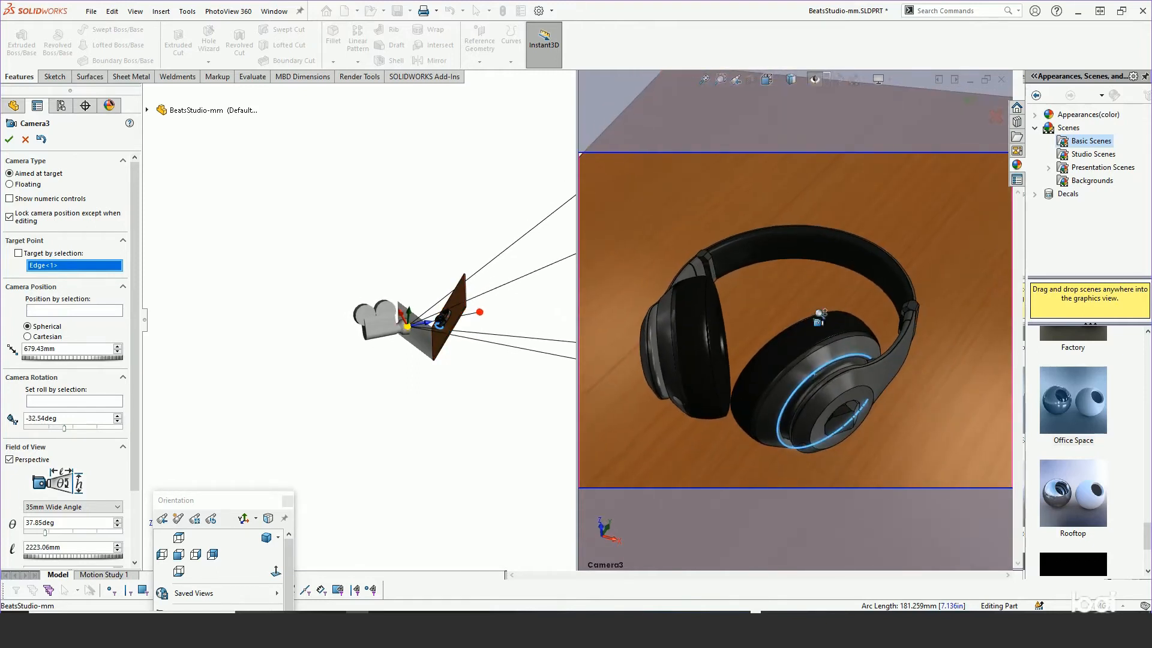
click(9, 139)
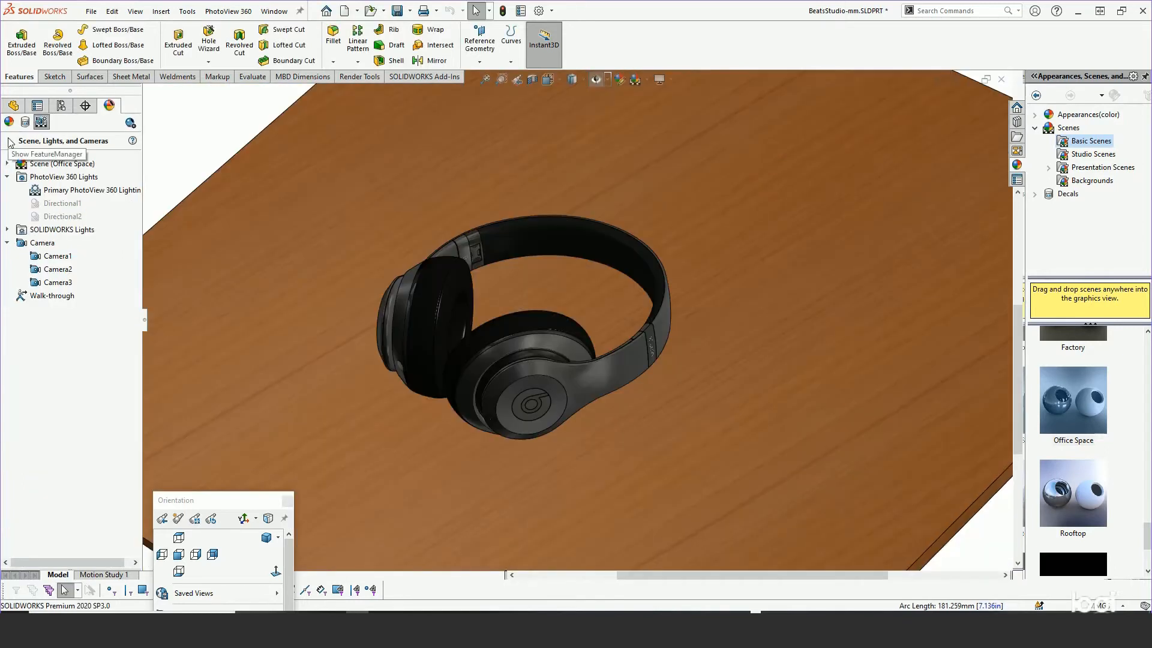
Display the model through Camera3
click(58, 282)
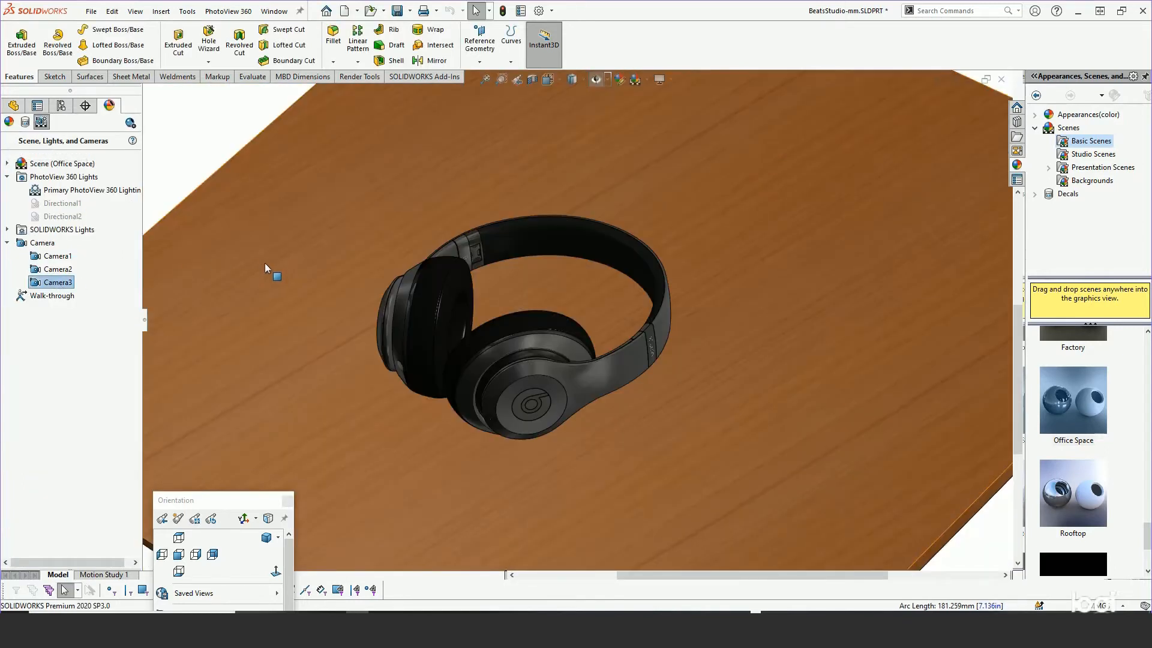
right_click(294, 212)
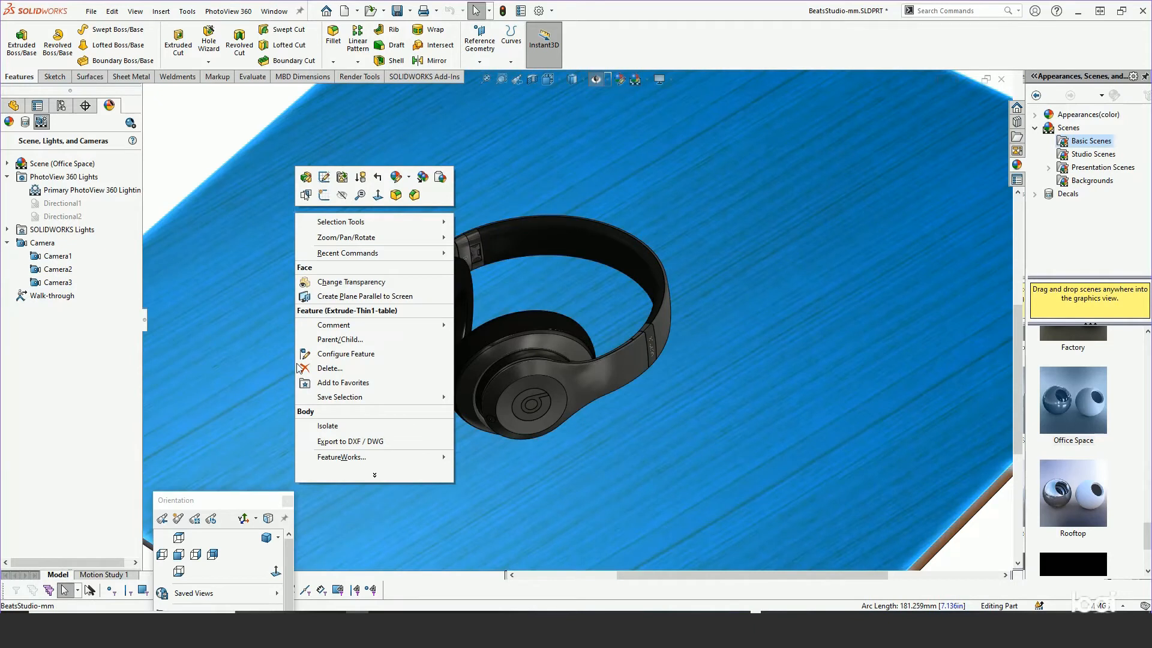
click(211, 140)
right_click(210, 141)
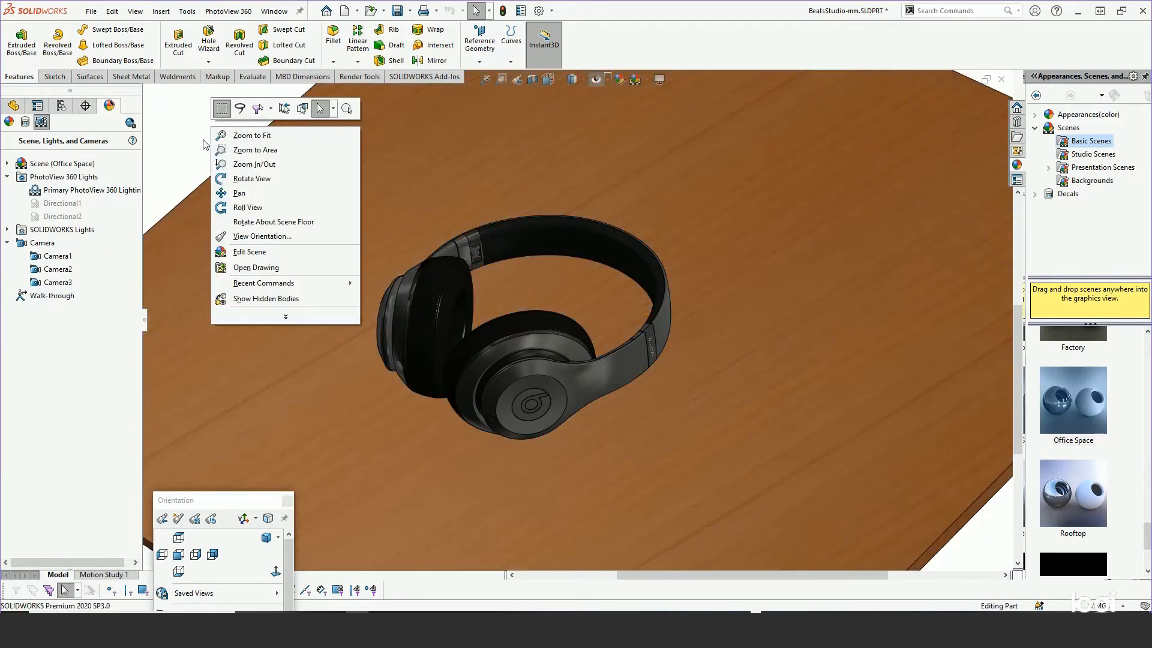
click(194, 142)
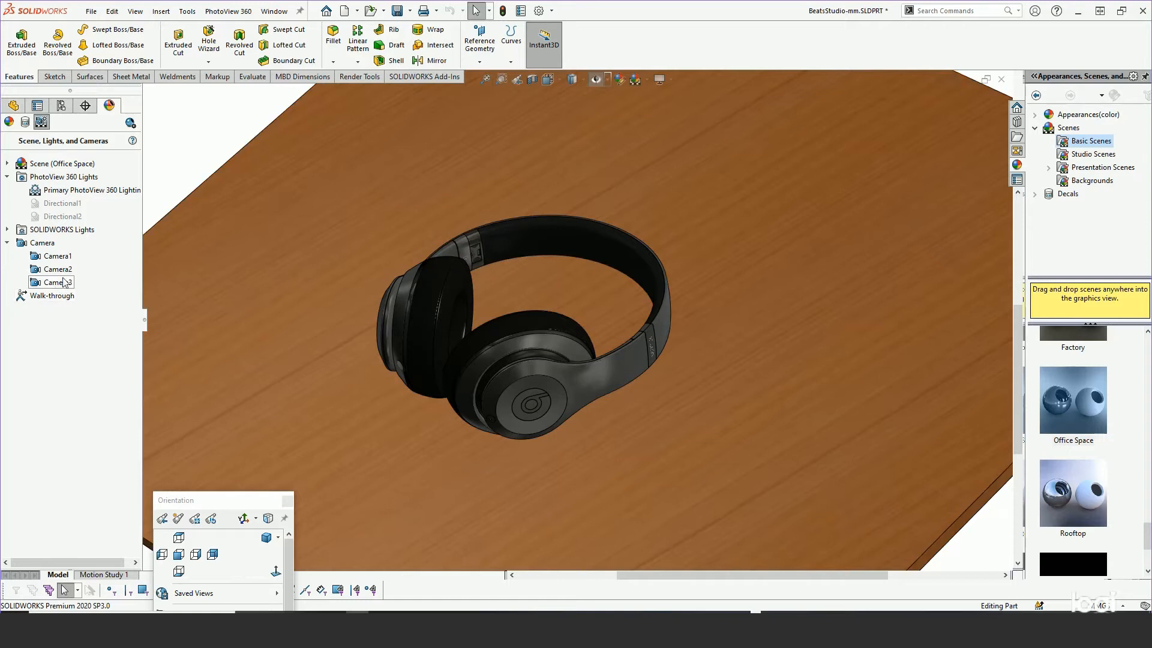
click(560, 80)
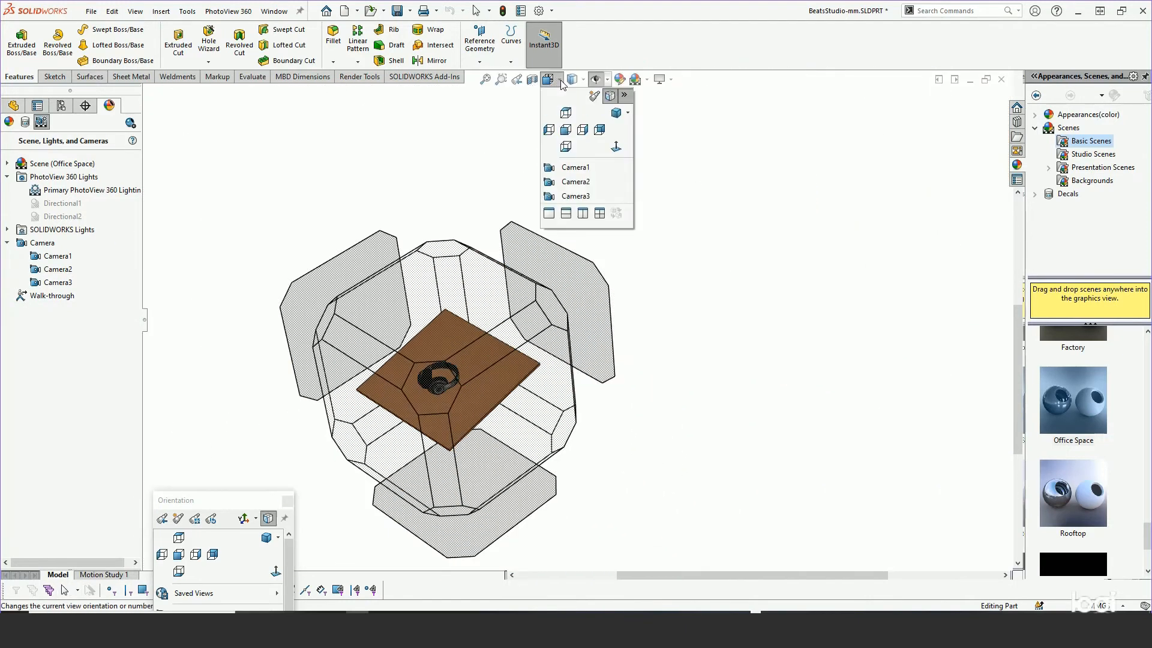
click(580, 199)
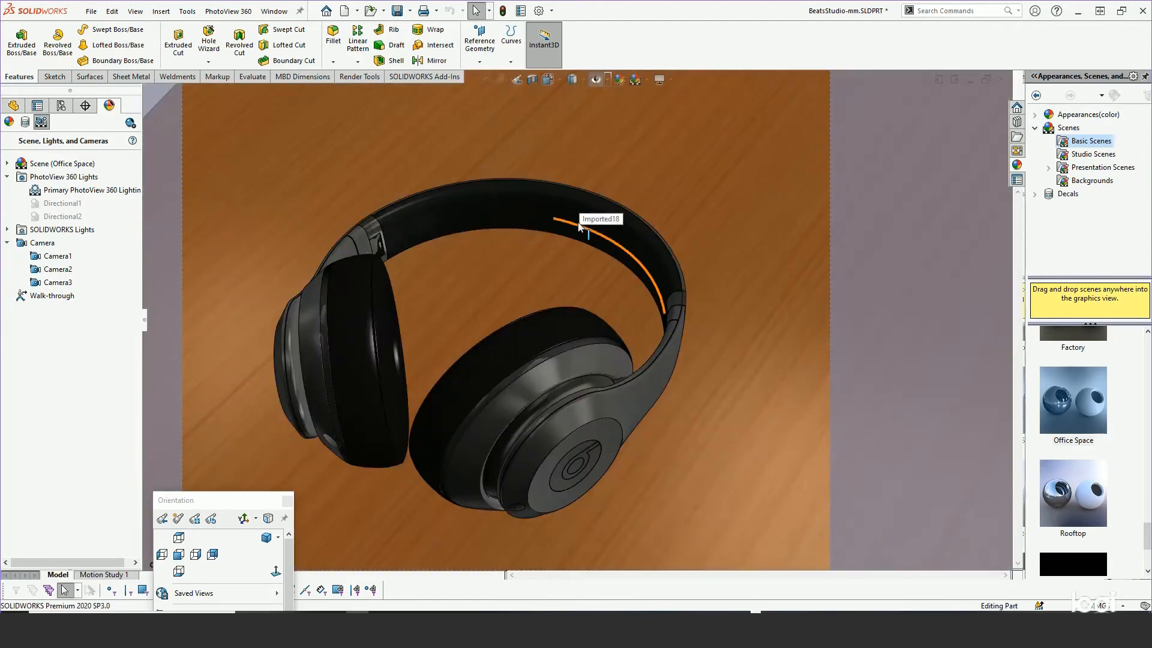
Unlock the Camera3 view, then pan and orbit it to center the headphones in the camera frame
right_click(676, 180)
click(685, 261)
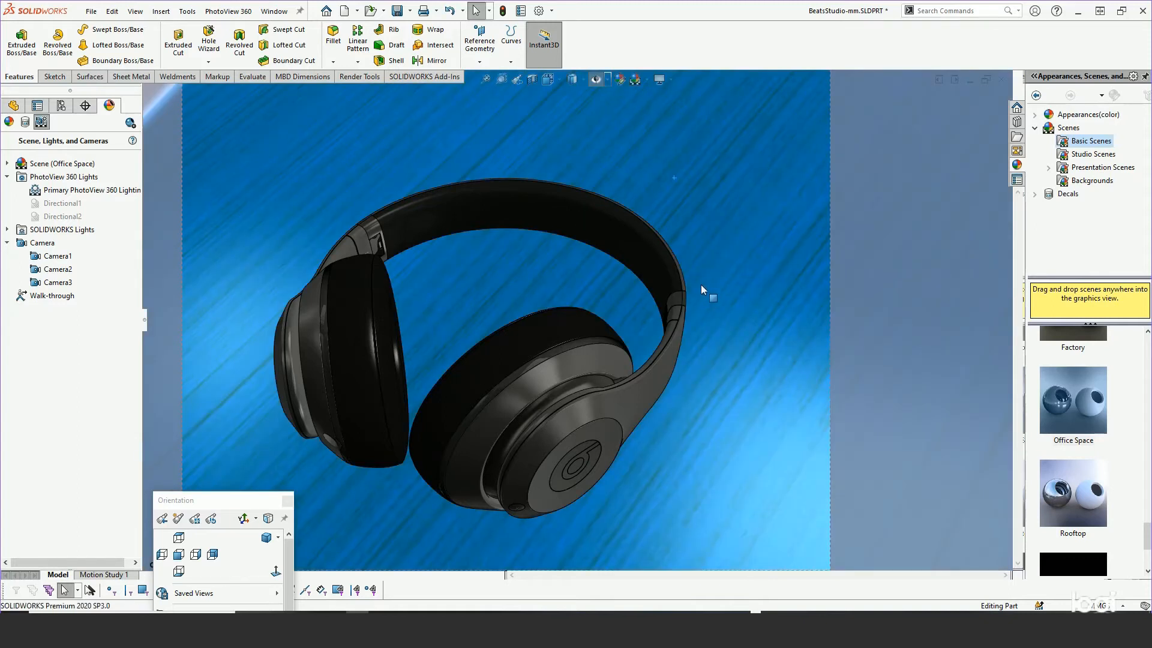
shift+middle_drag(708, 323, 784, 333)
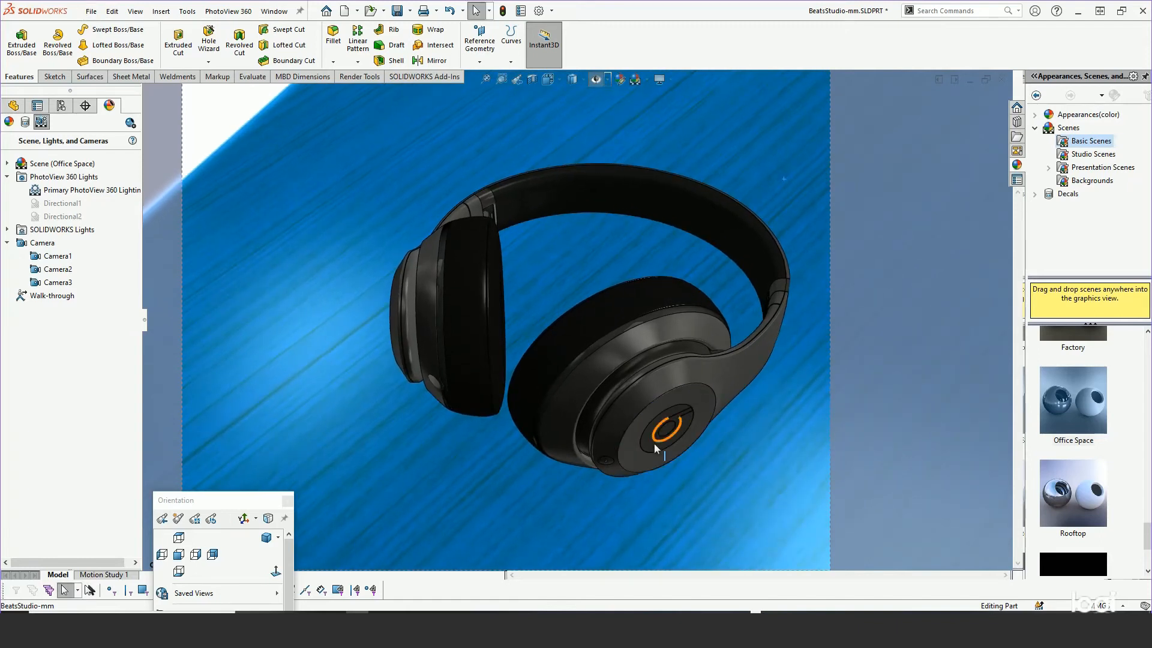
middle_drag(664, 436, 513, 320)
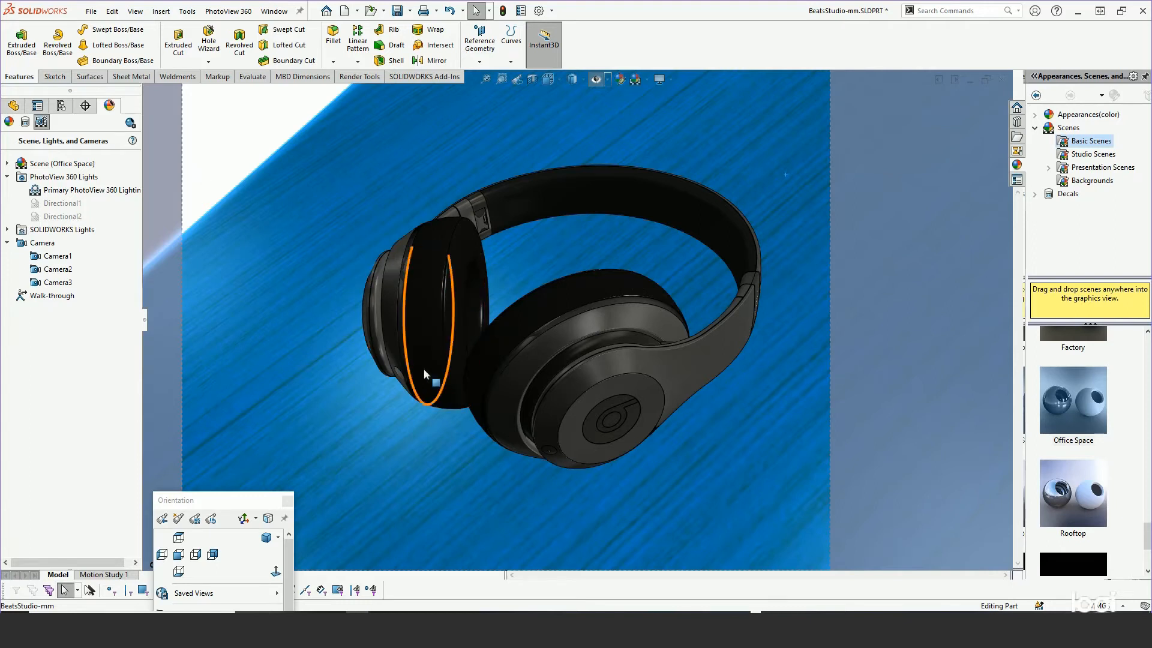
Reframe the headphones in the Camera3 view and open a PhotoView 360 preview window
scroll(491, 367, up, 1)
scroll(498, 368, up, 2)
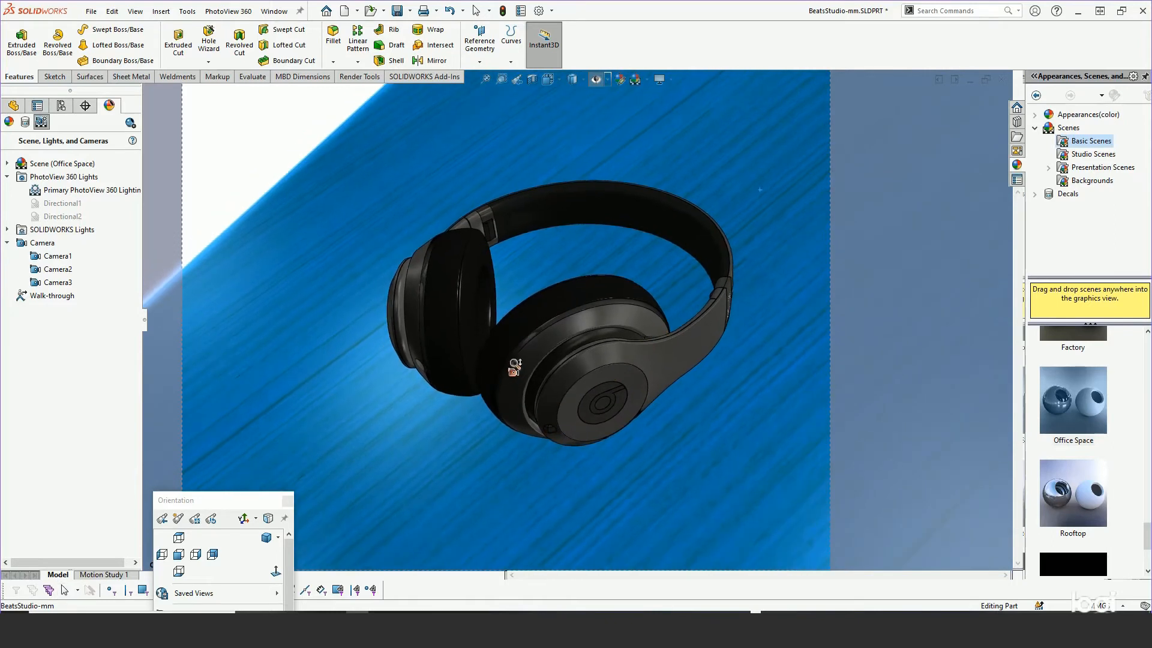
scroll(513, 366, down, 3)
scroll(517, 363, up, 2)
ctrl+middle_drag(520, 362, 504, 365)
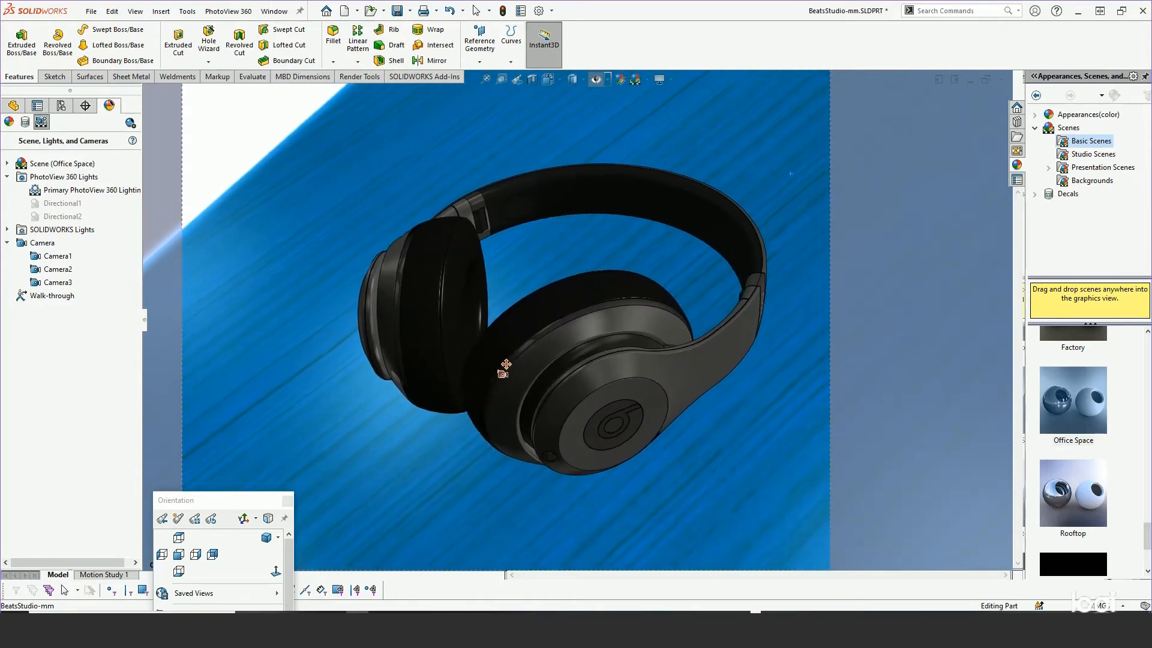
click(228, 11)
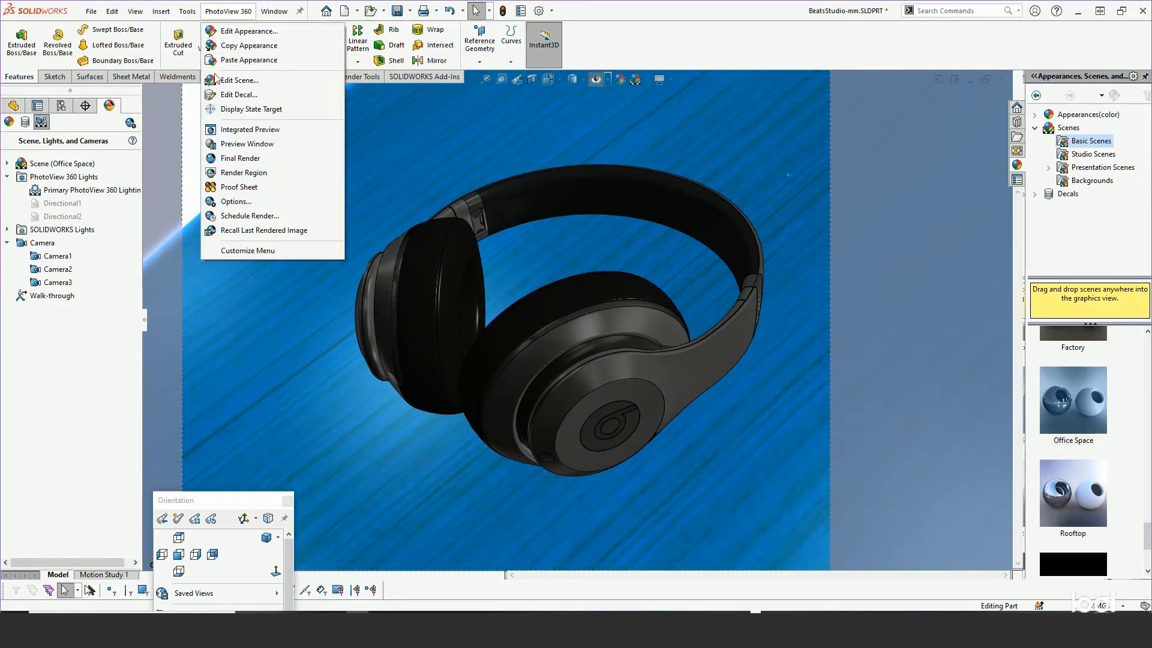
click(240, 129)
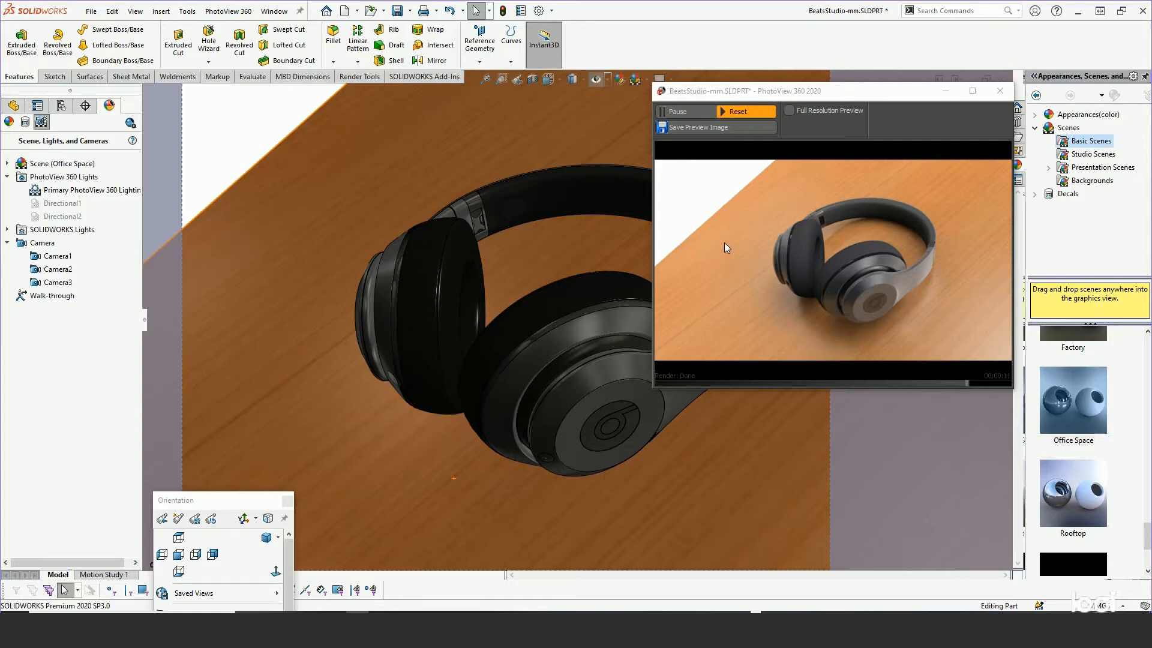
right_click(328, 222)
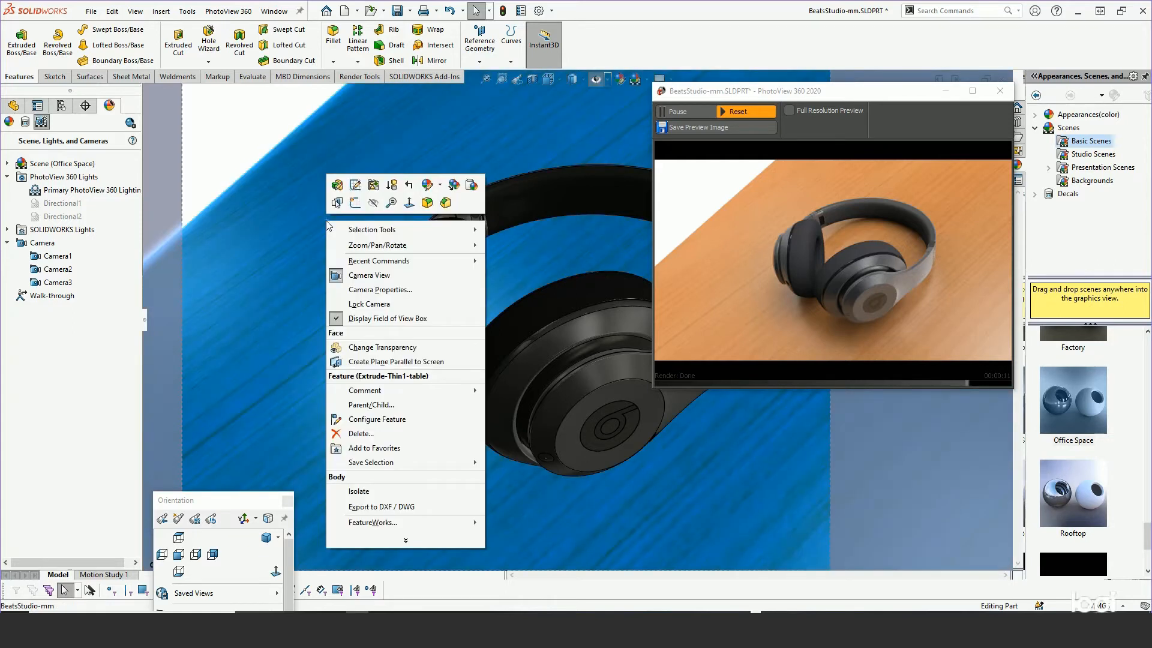
click(397, 541)
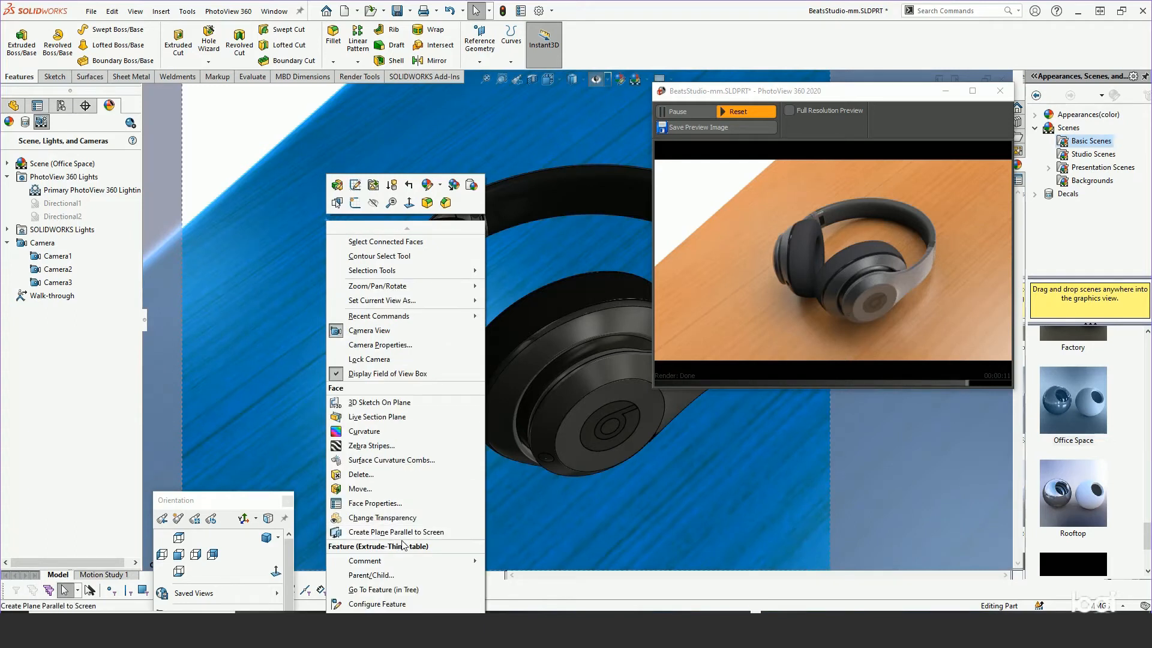
click(246, 139)
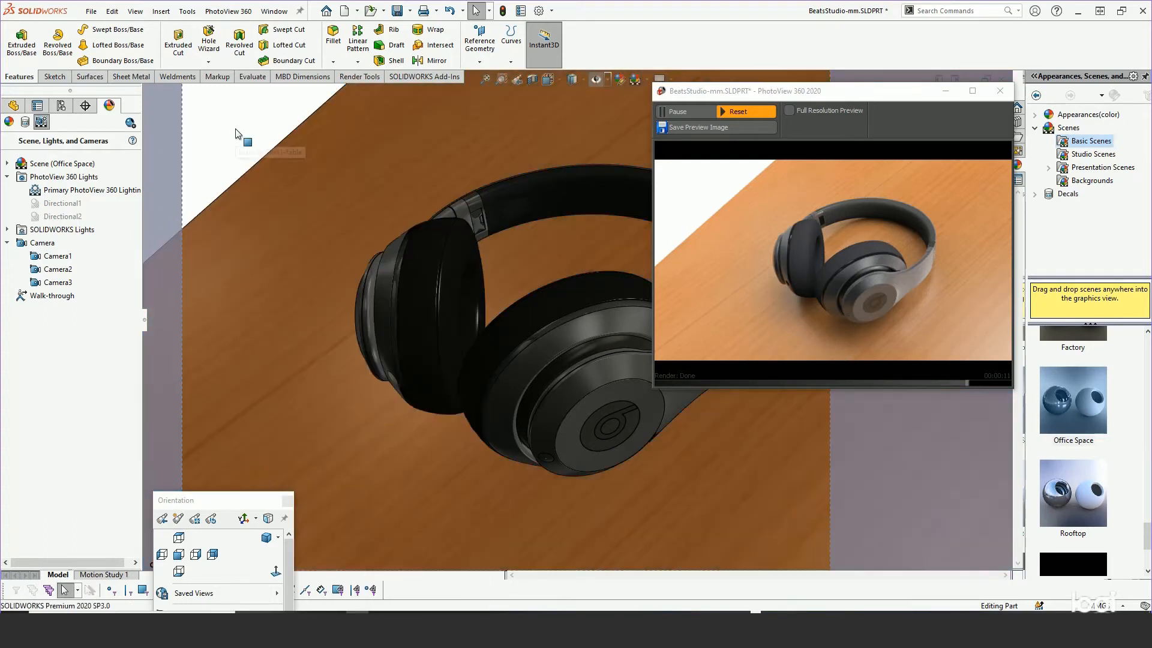
click(13, 106)
mouse_move(33, 311)
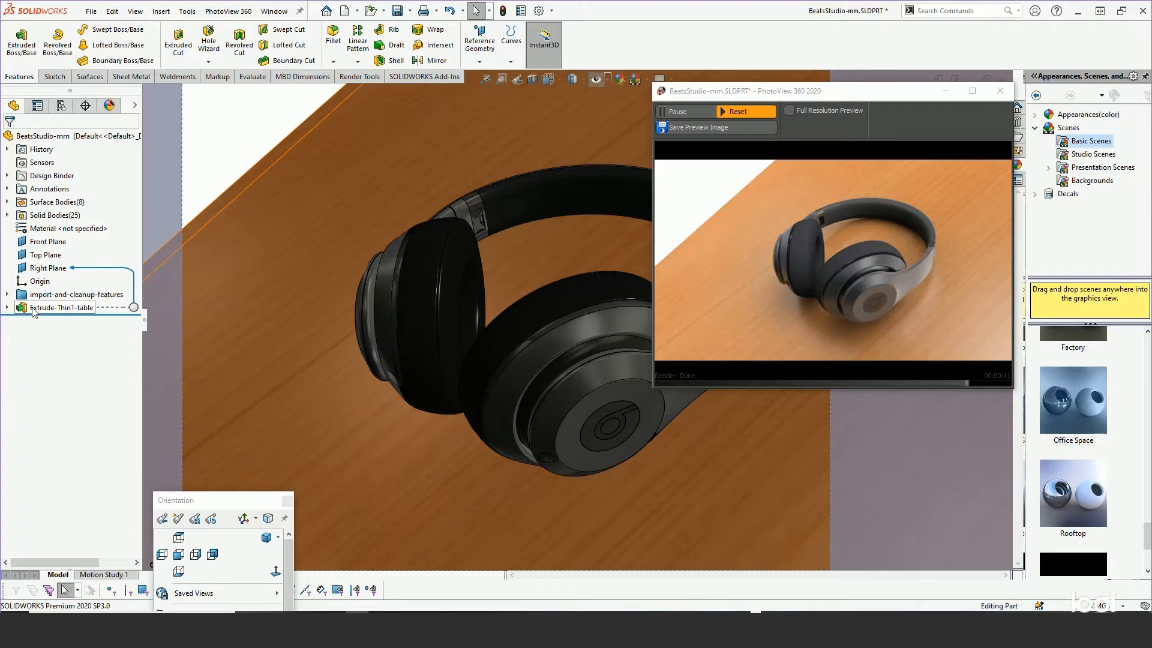
right_click(33, 311)
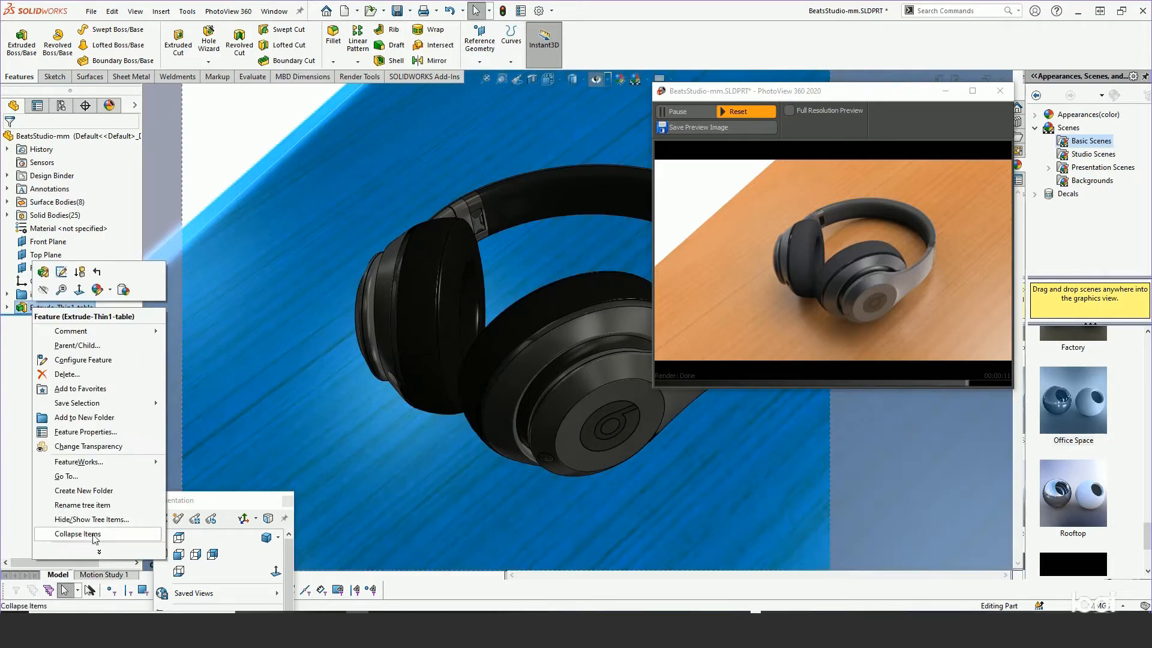
click(97, 551)
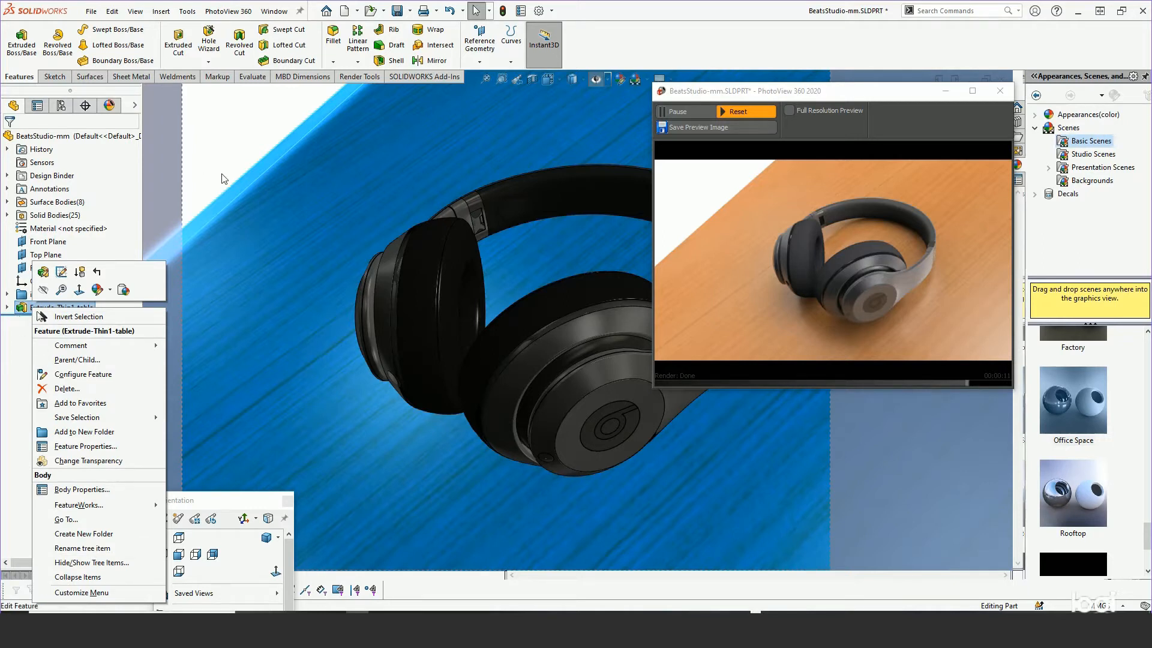
click(234, 155)
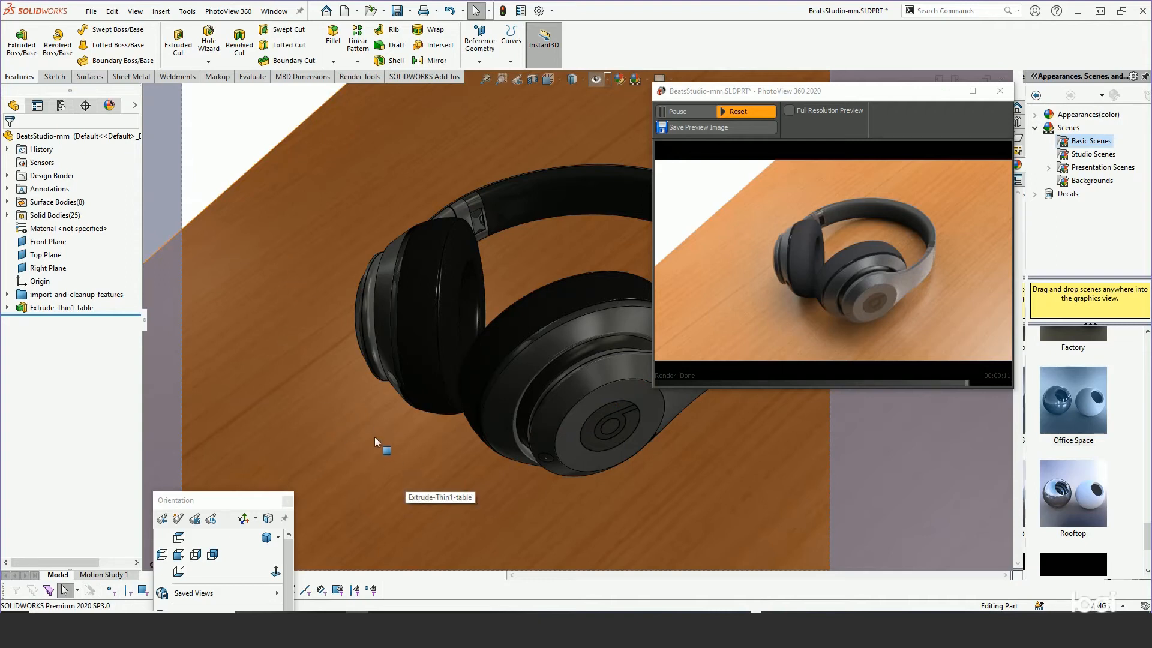
right_click(372, 422)
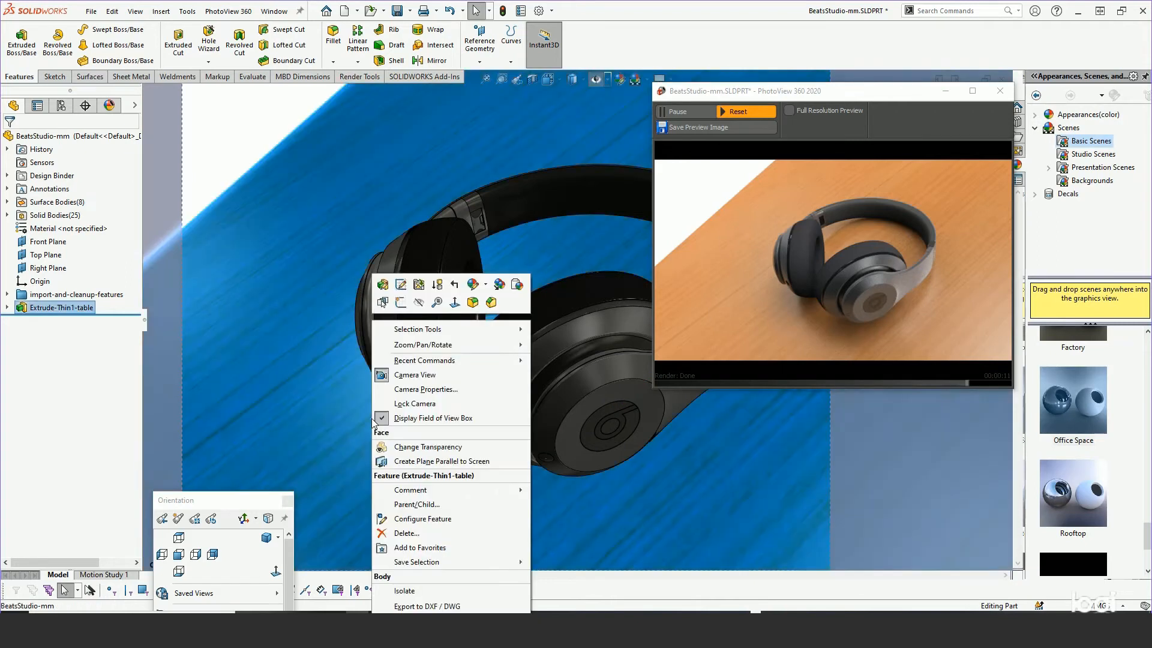
click(211, 129)
middle_click(306, 235)
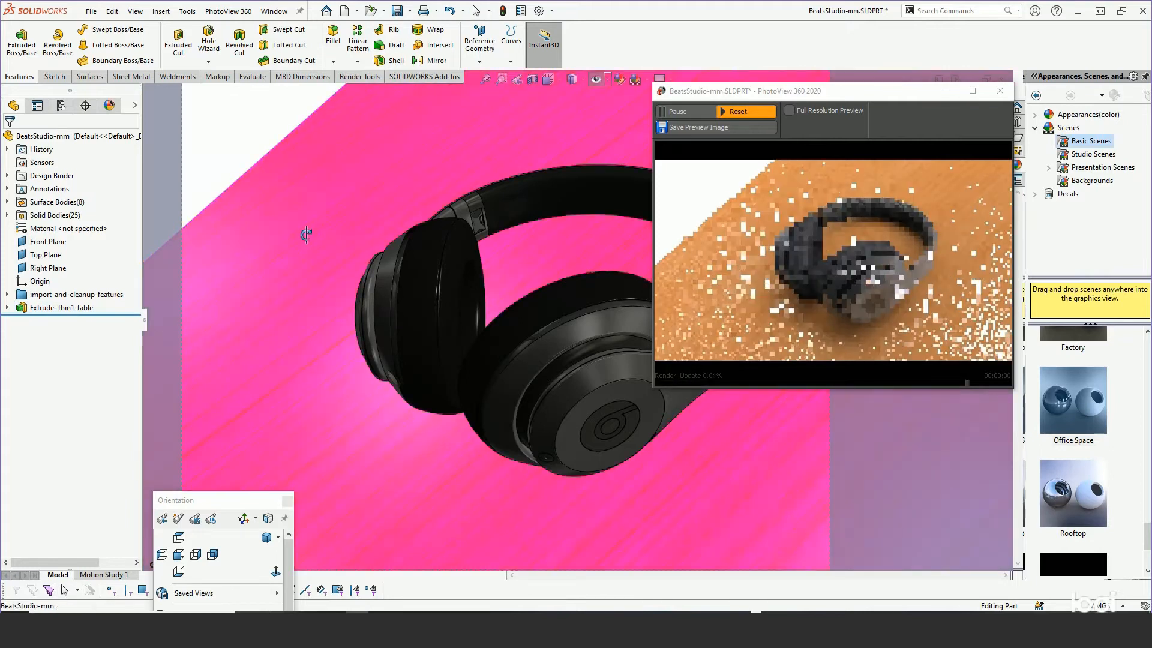
middle_drag(206, 129, 328, 210)
right_click(328, 210)
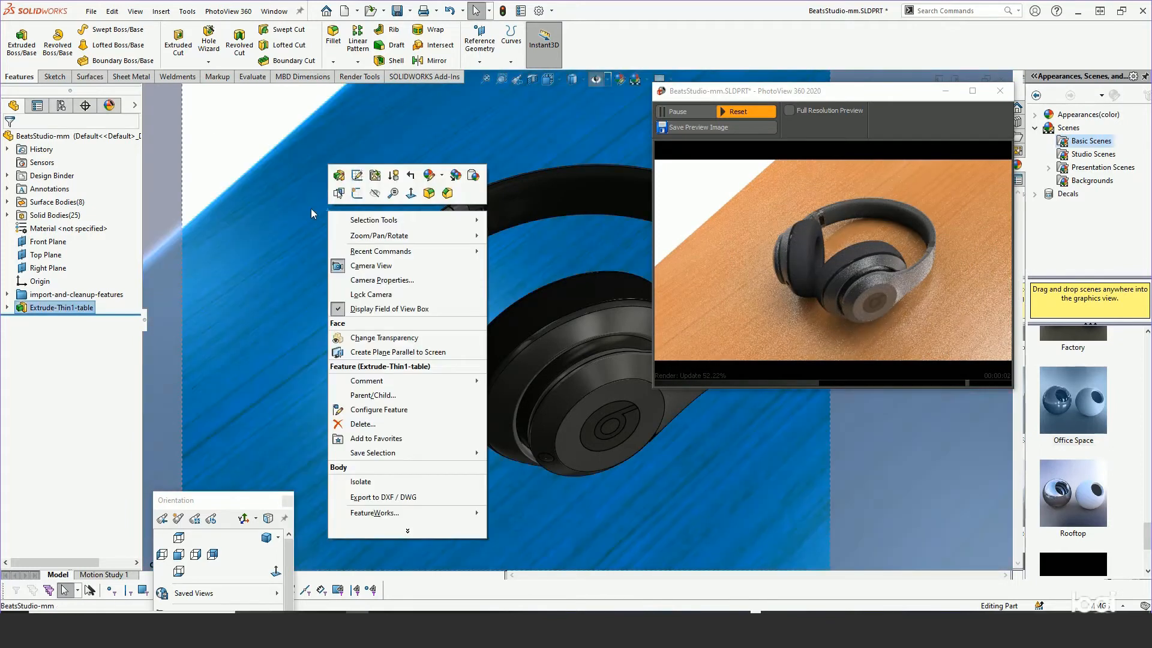
click(310, 208)
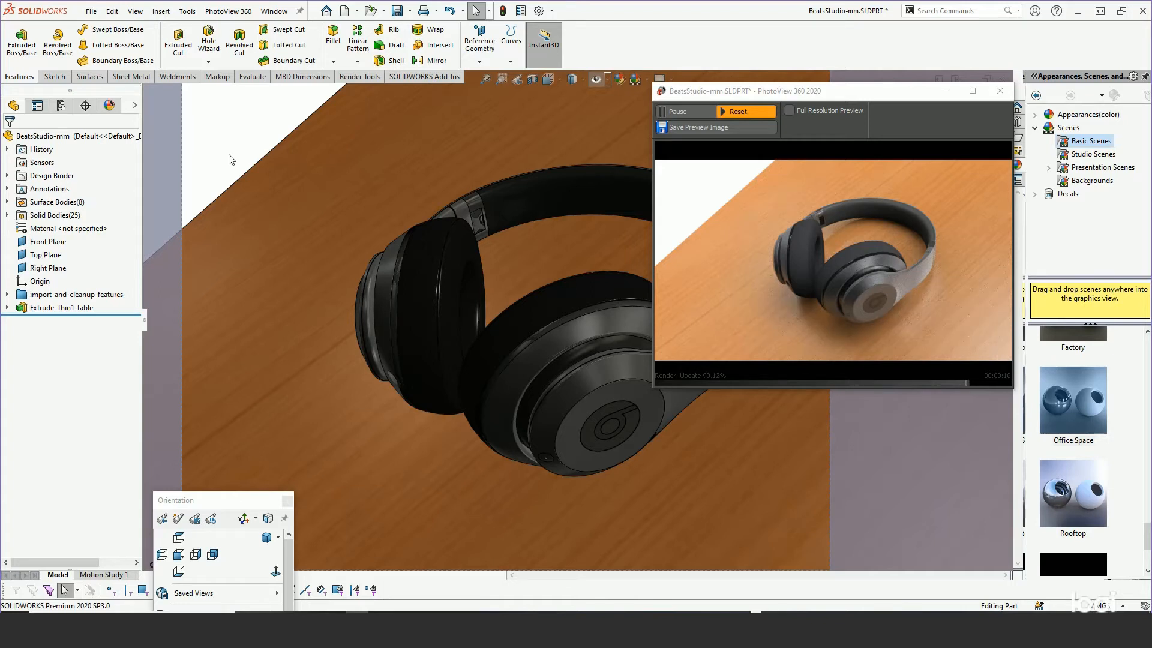
click(161, 12)
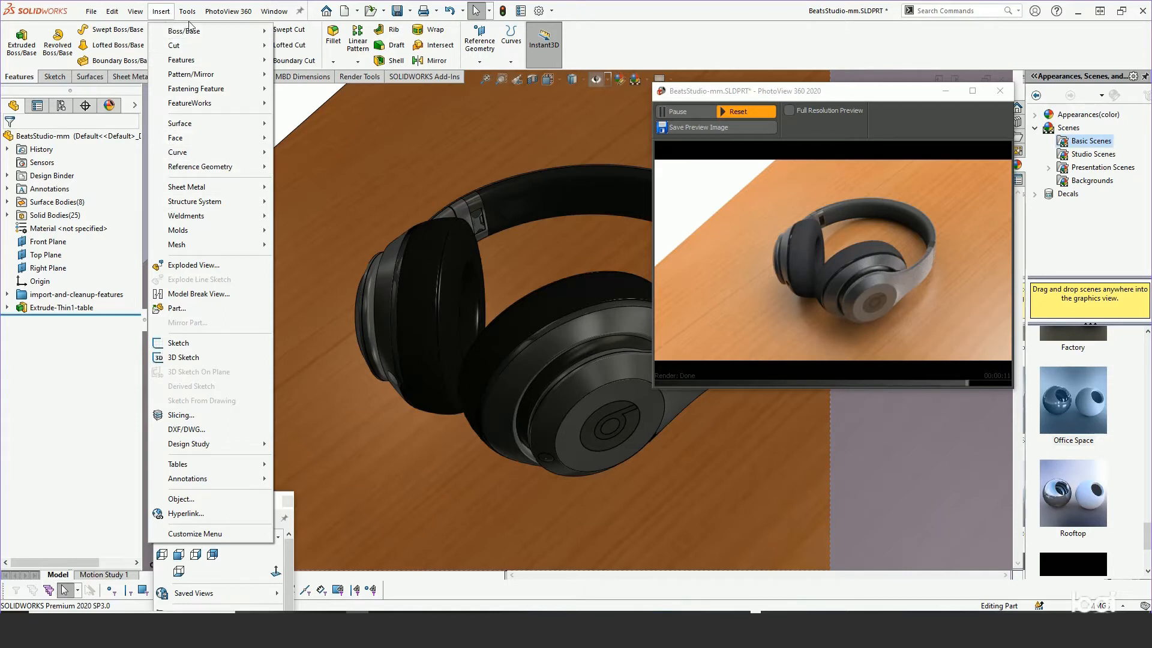
mouse_move(189, 13)
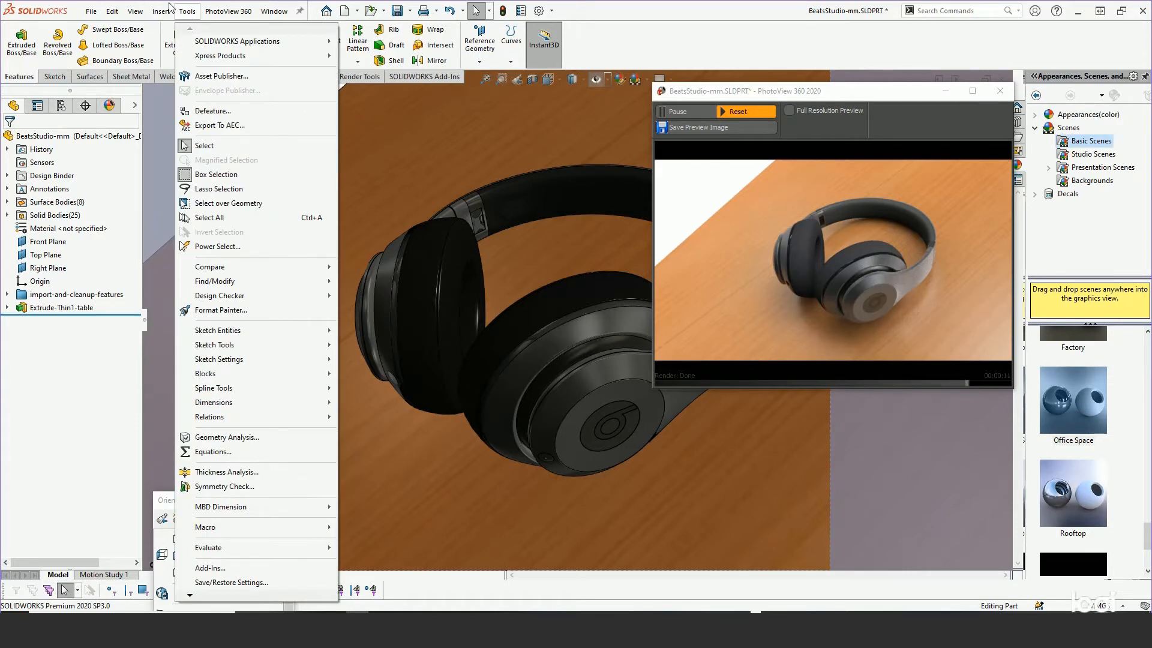
mouse_move(171, 138)
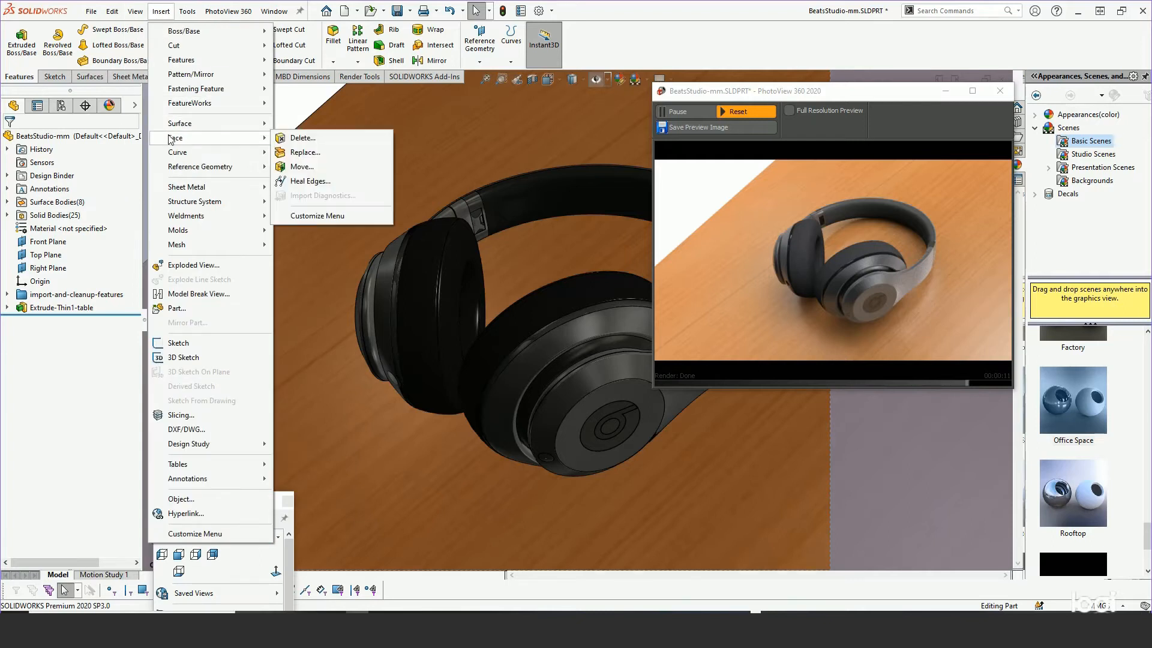
click(301, 167)
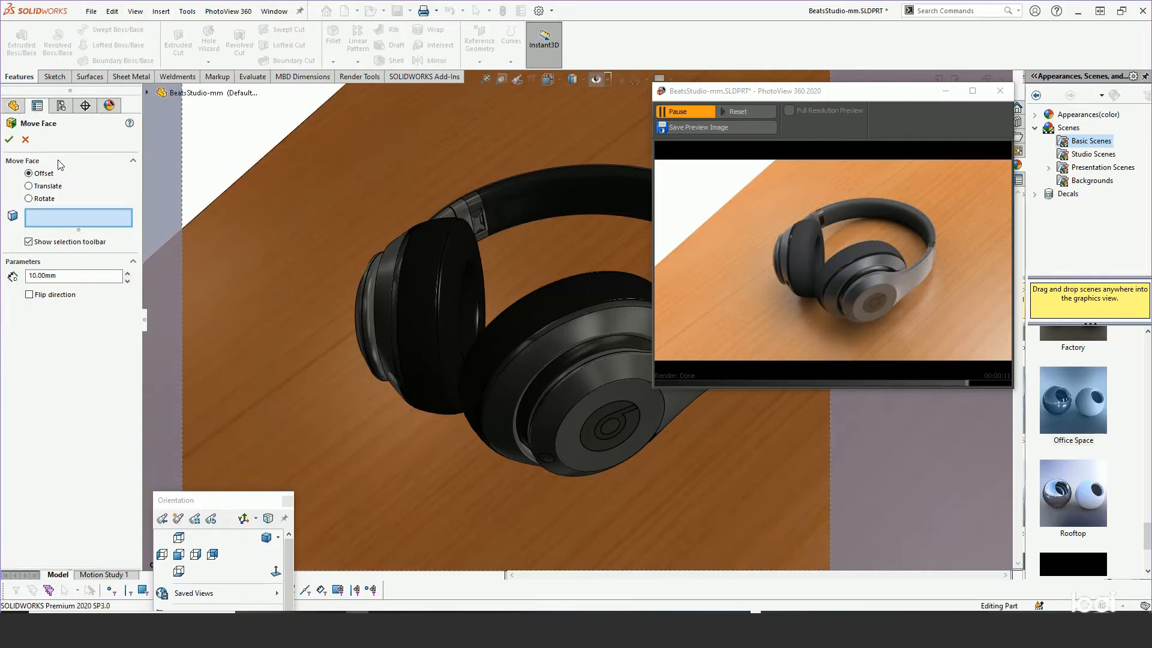
click(25, 139)
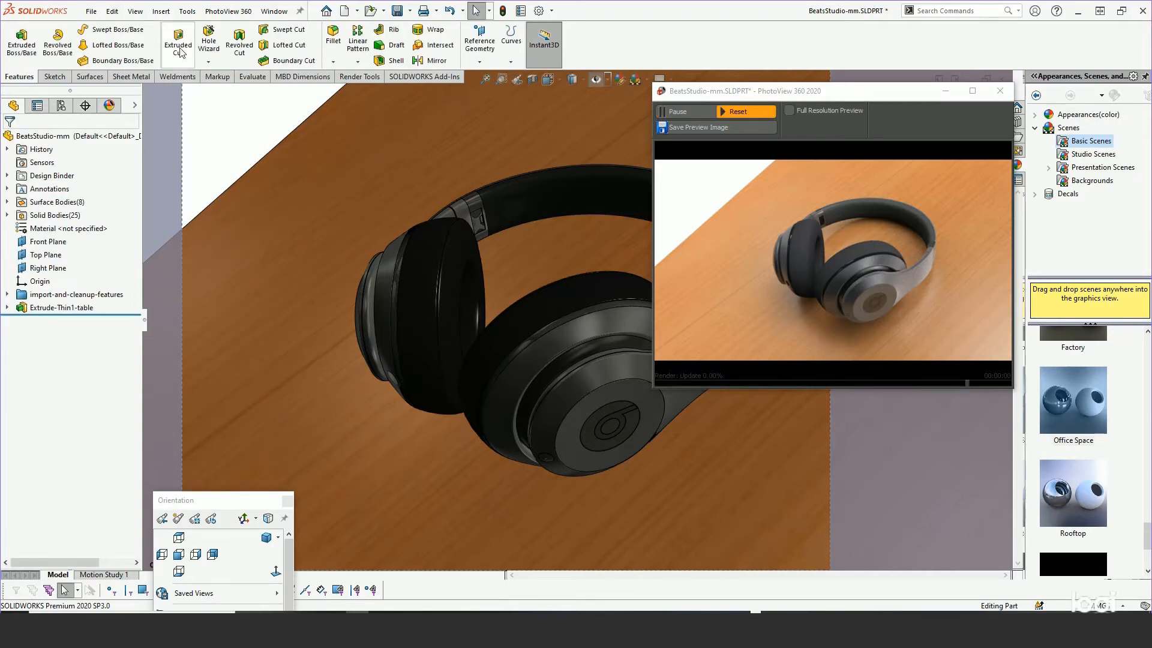
click(162, 13)
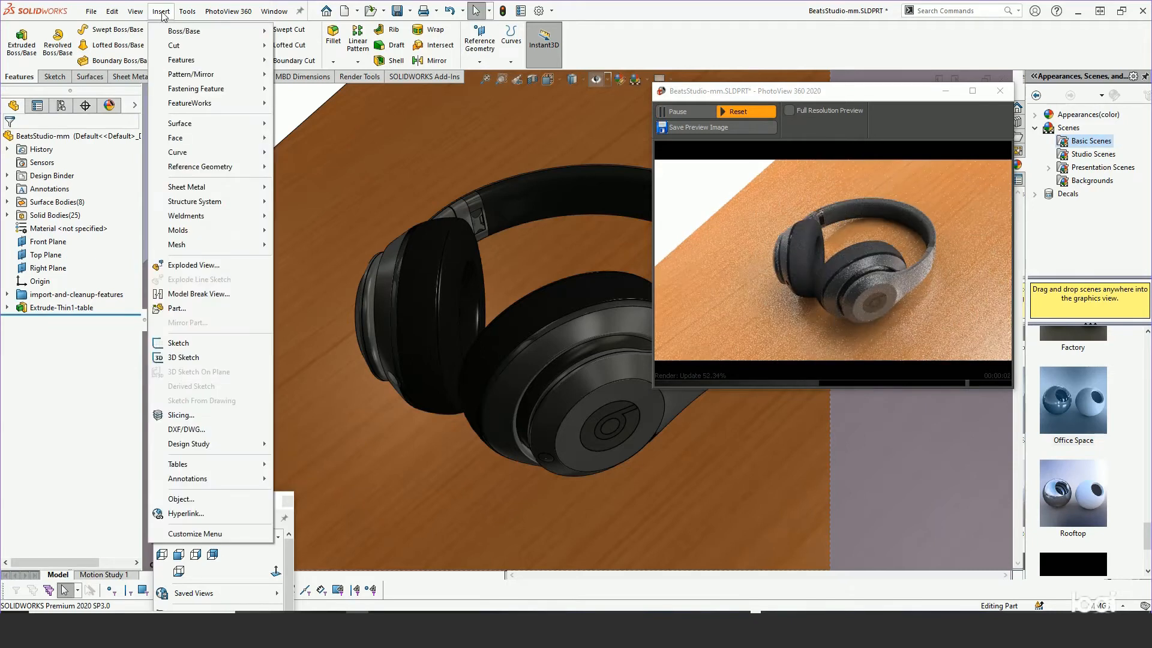
mouse_move(216, 60)
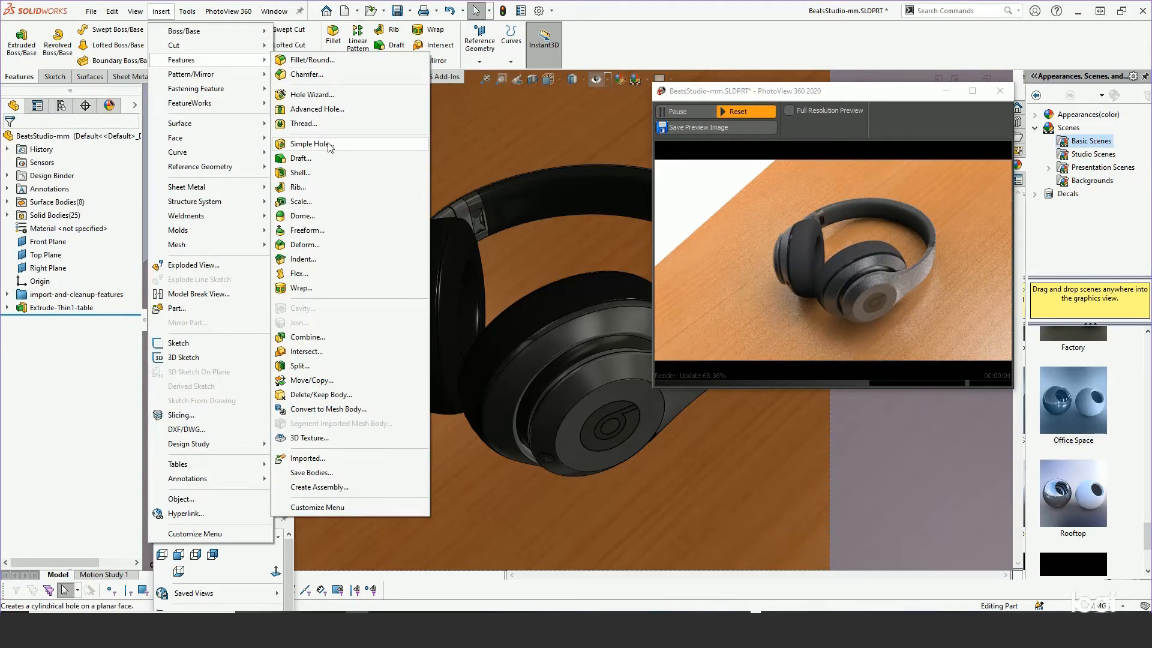
click(300, 382)
click(307, 394)
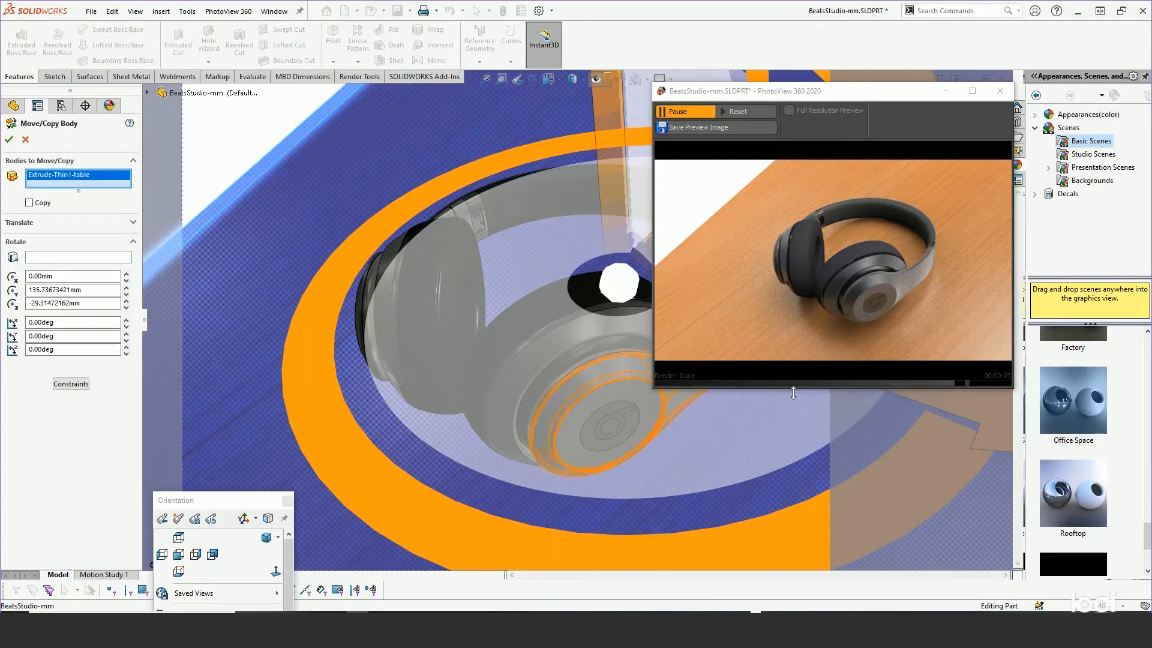
click(983, 420)
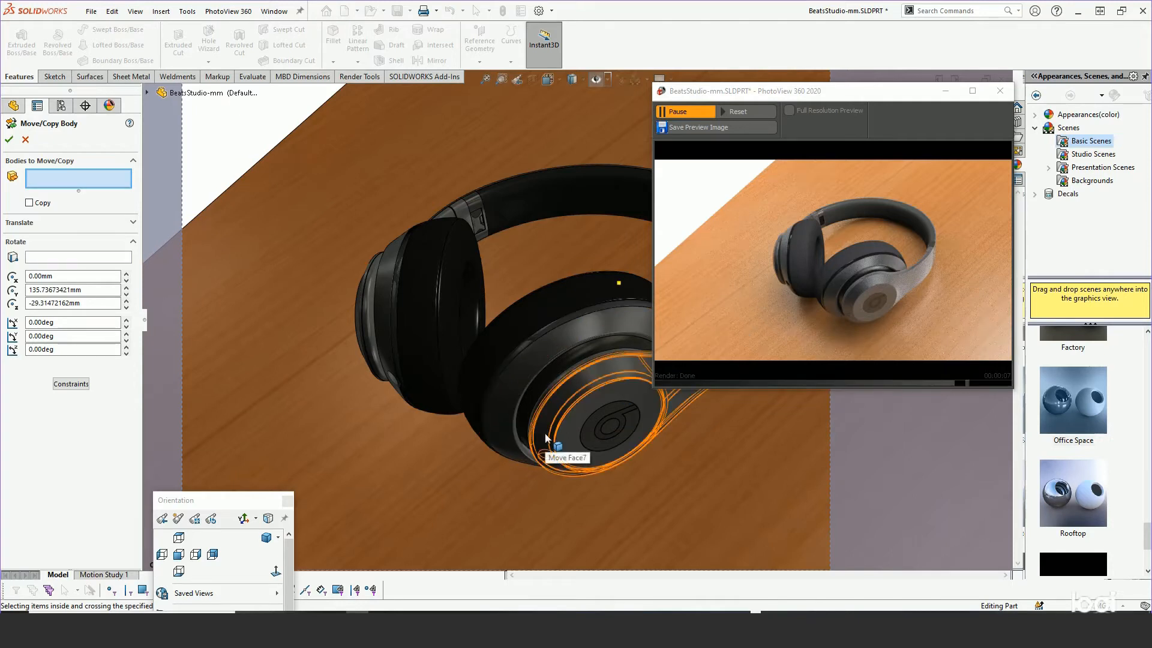
click(25, 140)
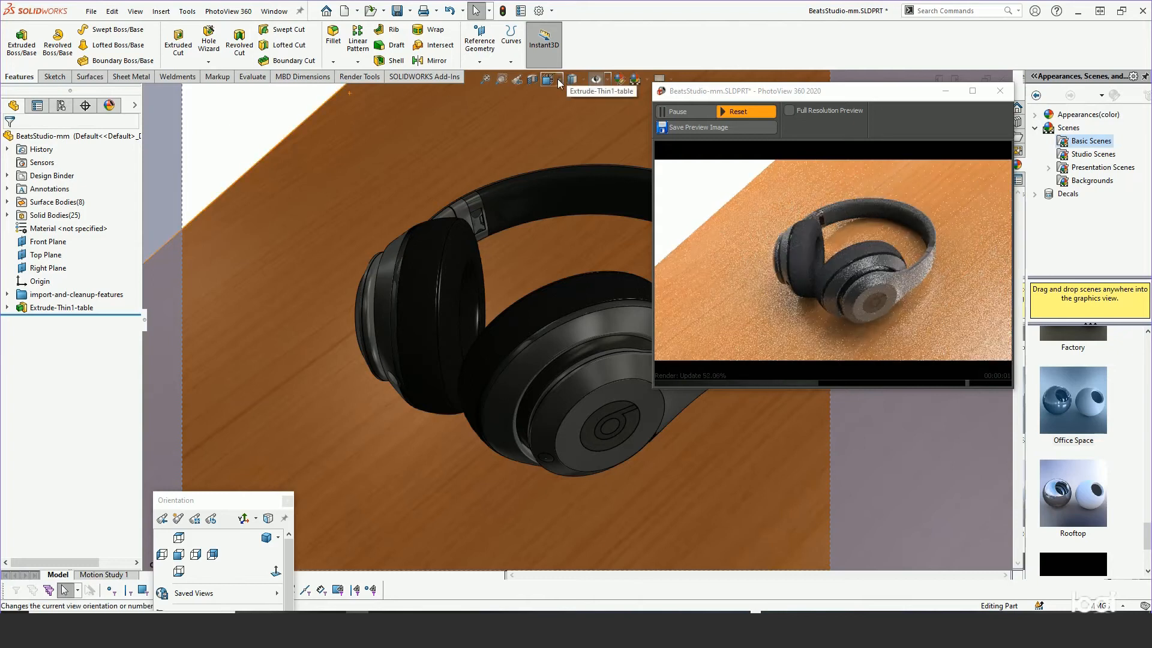
Split the graphics area into two side-by-side views and frame the table and headphones in the front view
click(559, 80)
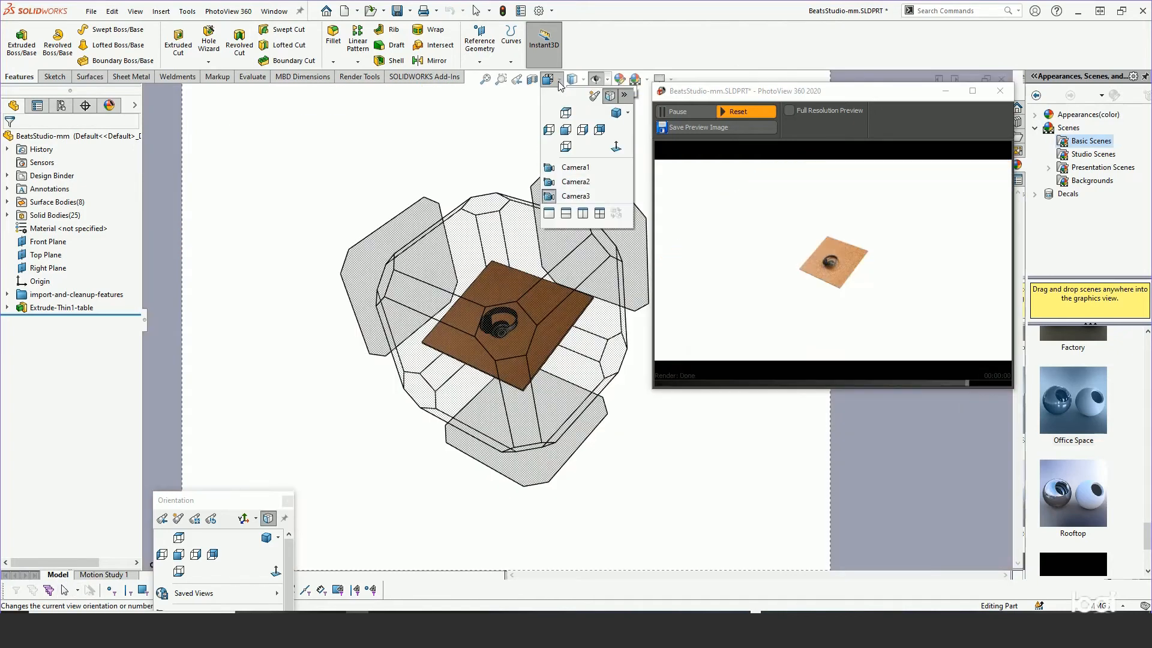
click(583, 213)
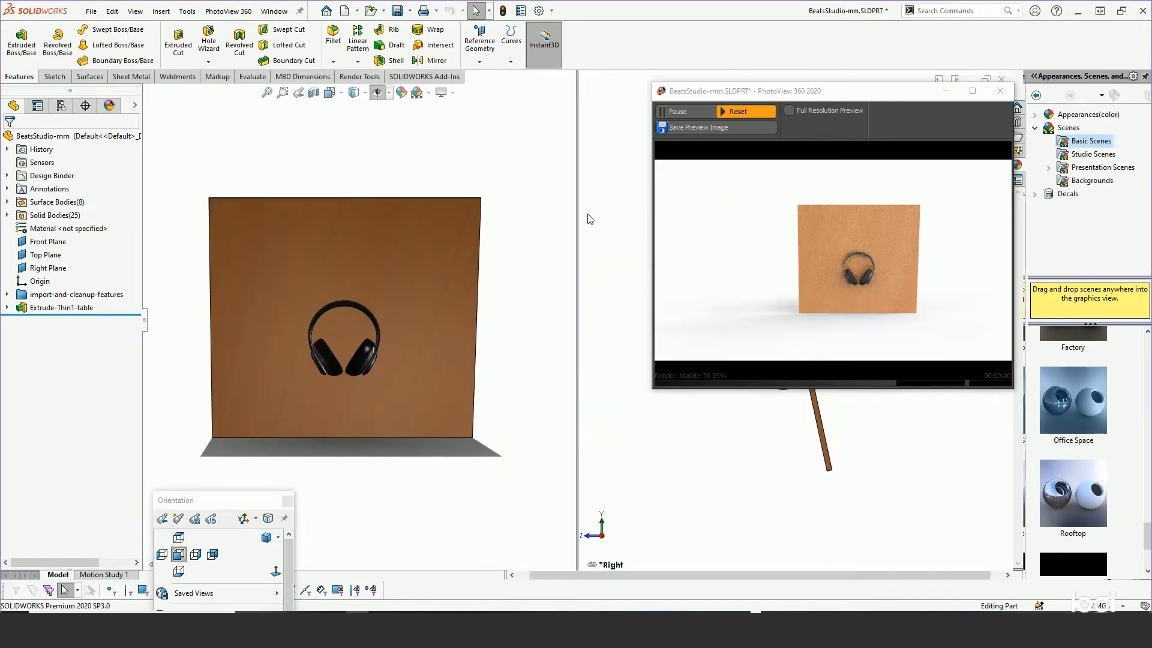
ctrl+middle_drag(408, 508, 398, 436)
scroll(381, 418, down, 1)
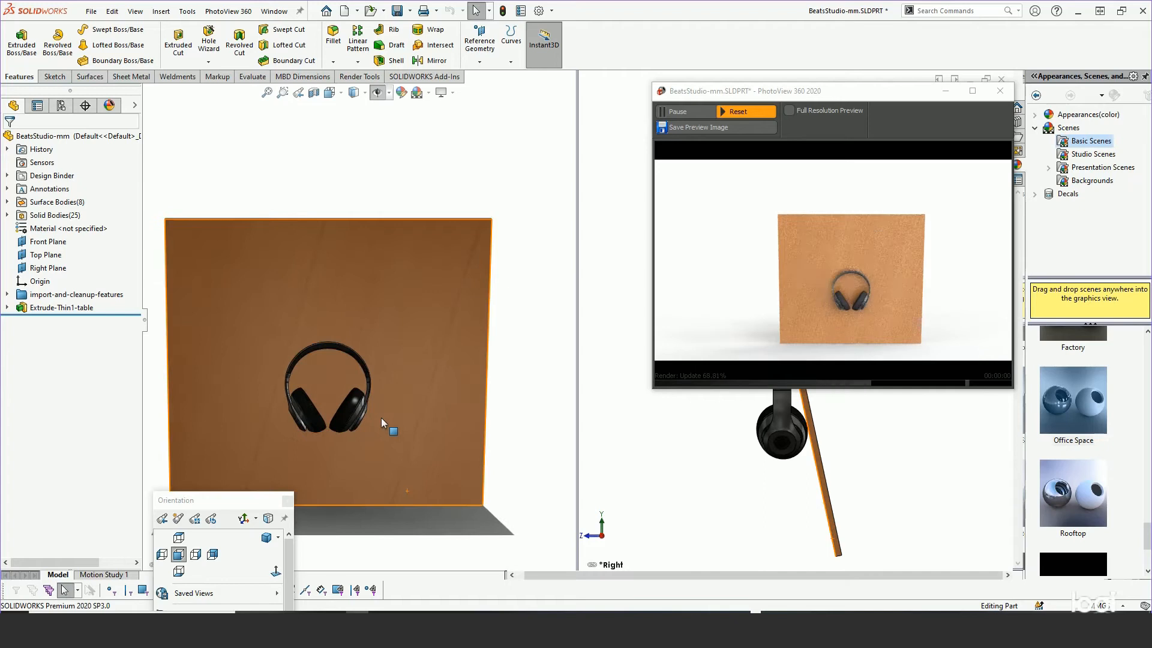
scroll(381, 418, up, 1)
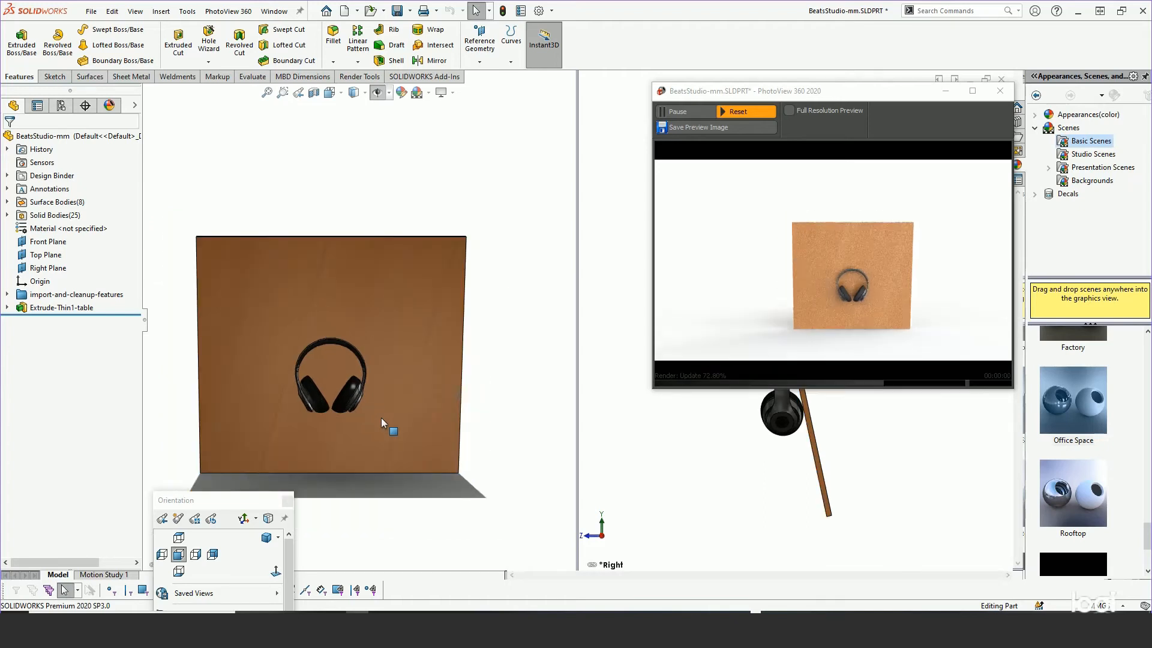
Switch the viewport that shows the right view to Camera3
click(749, 471)
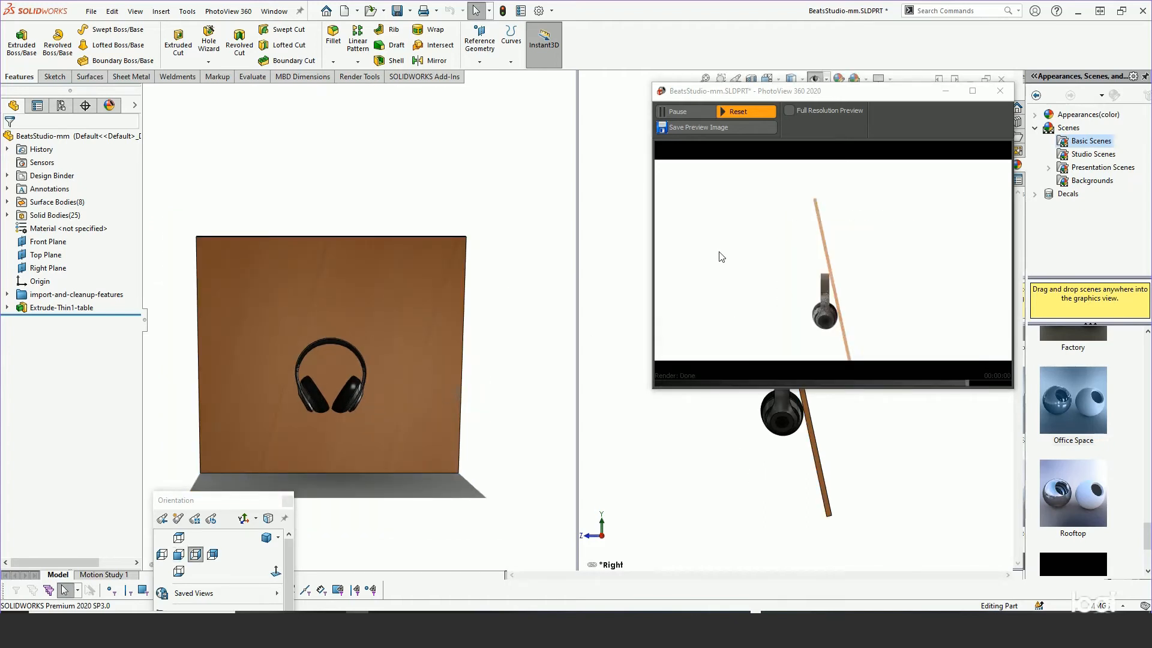
drag(830, 100, 920, 160)
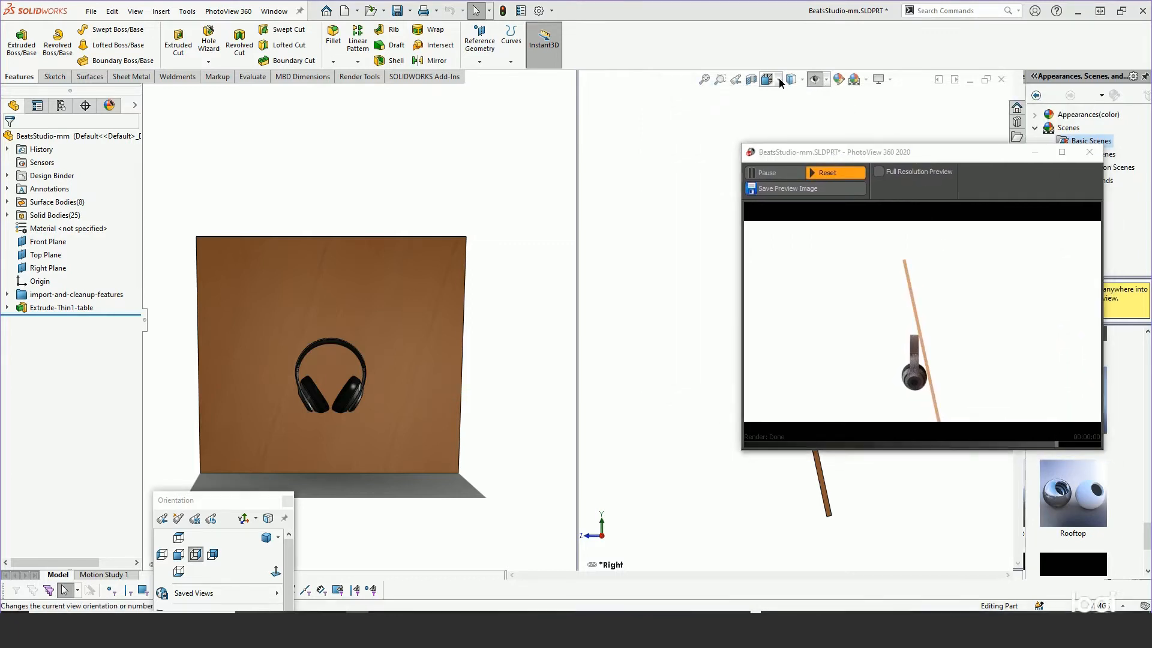
click(780, 82)
click(795, 199)
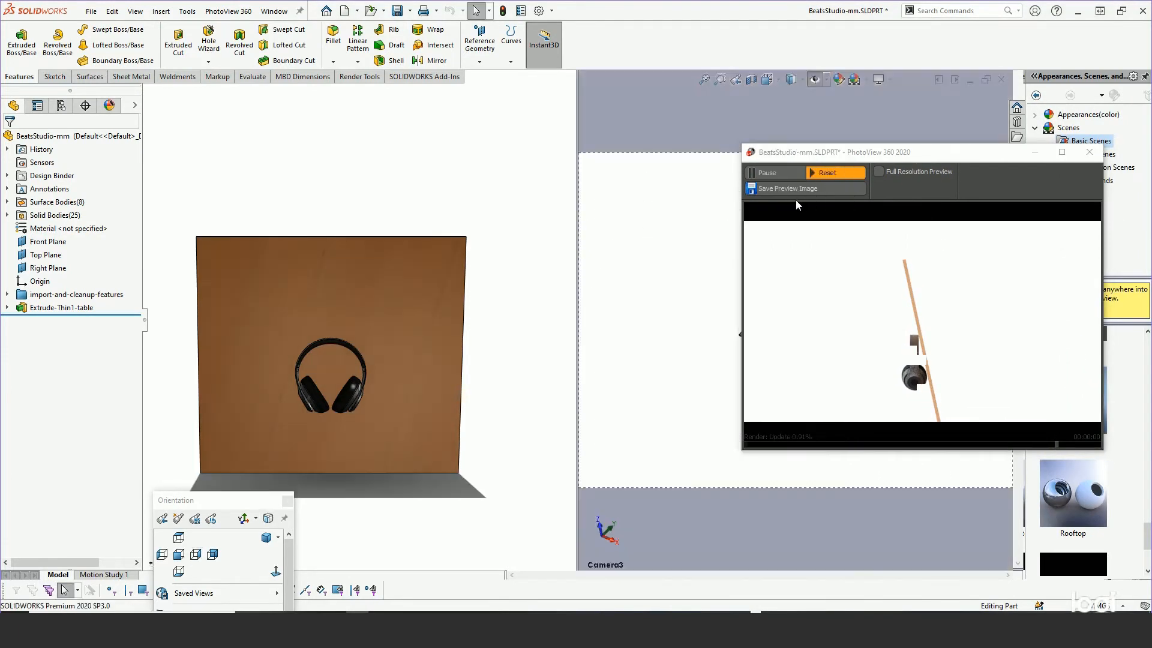
Close the PhotoView 360 preview window and reframe the headphones on the table in the Camera3 viewport
drag(848, 151, 786, 109)
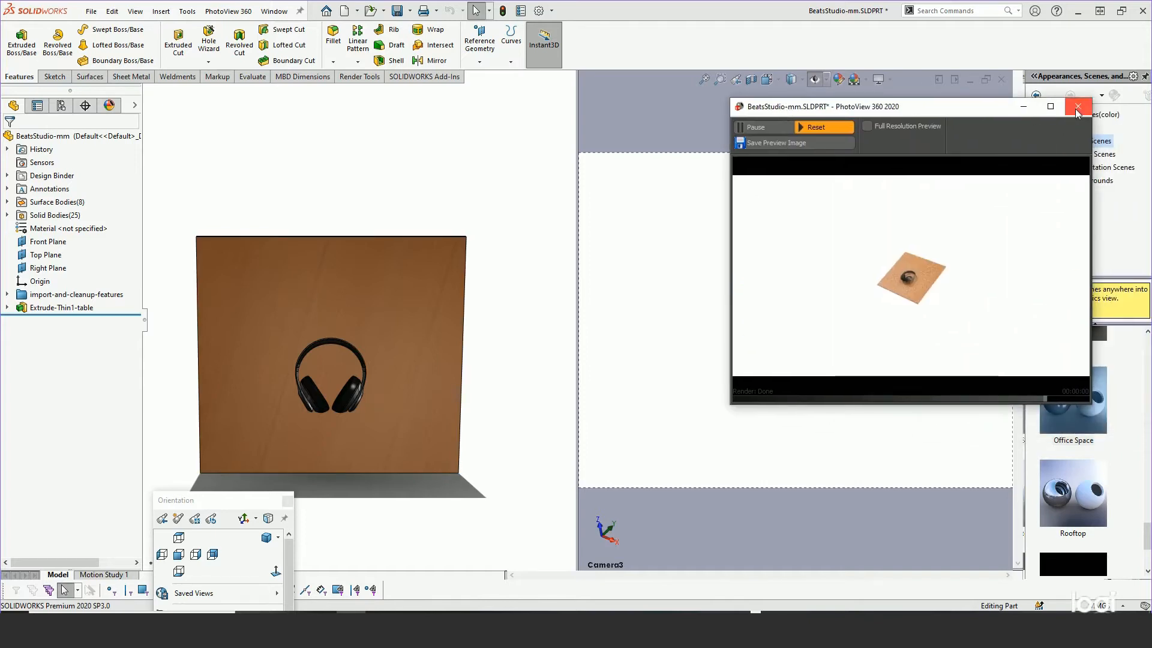
click(1076, 108)
scroll(801, 332, down, 5)
scroll(801, 333, down, 5)
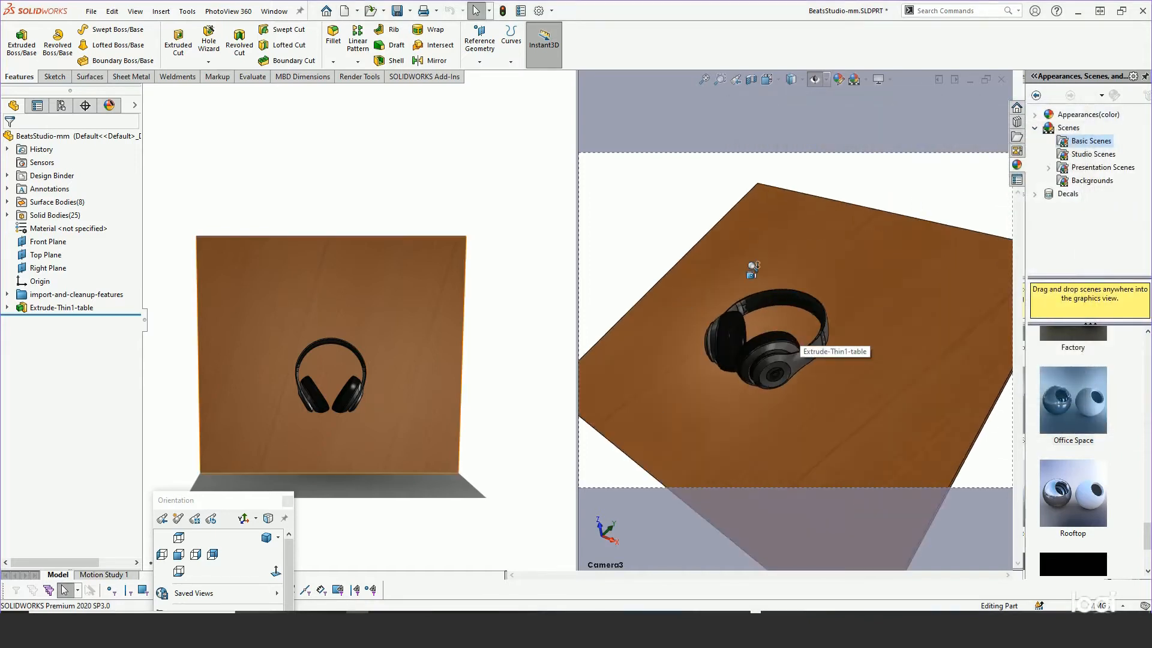
middle_drag(757, 327, 764, 239)
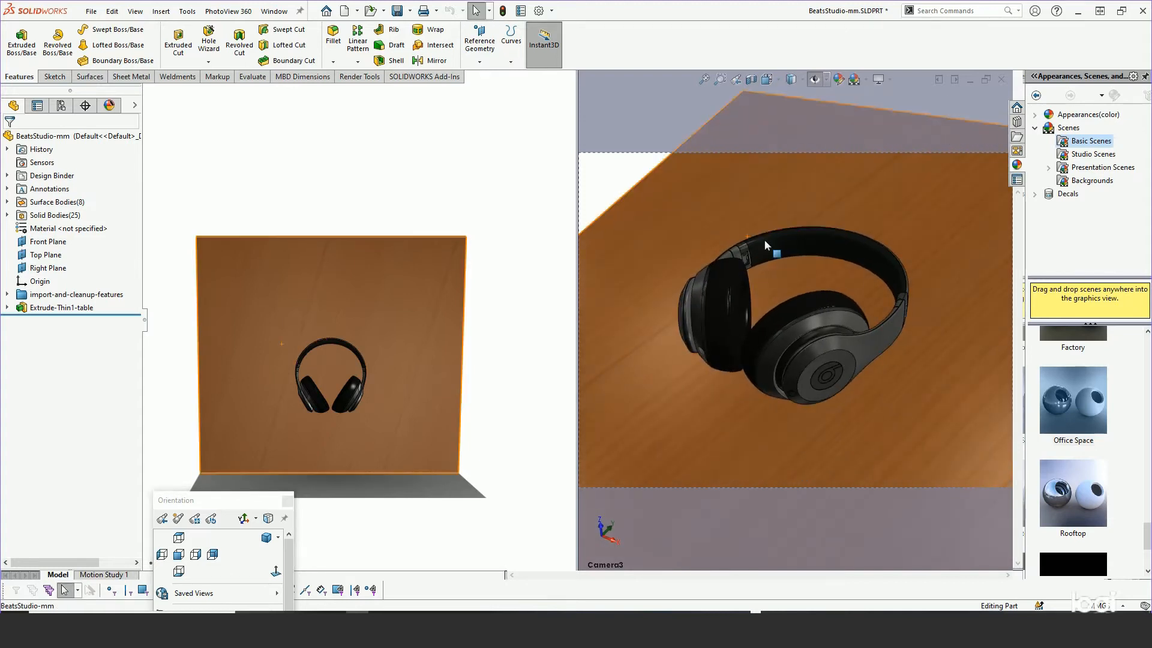
Lock the camera of the Camera3 viewport so its framing cannot be moved accidentally
right_click(771, 199)
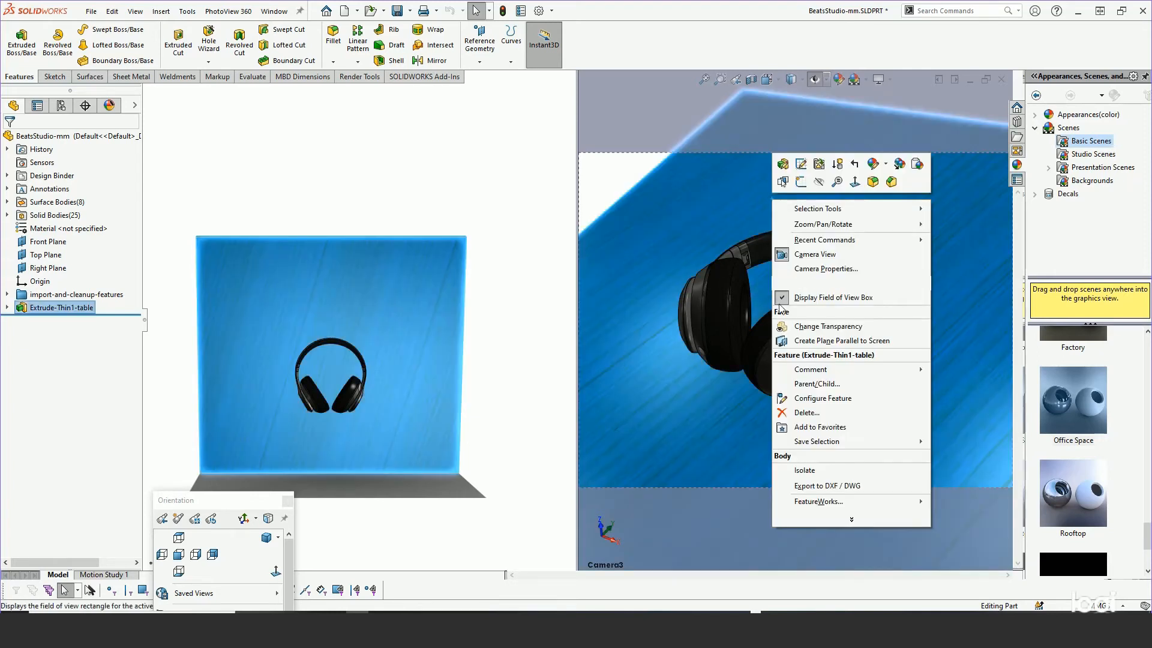
click(611, 175)
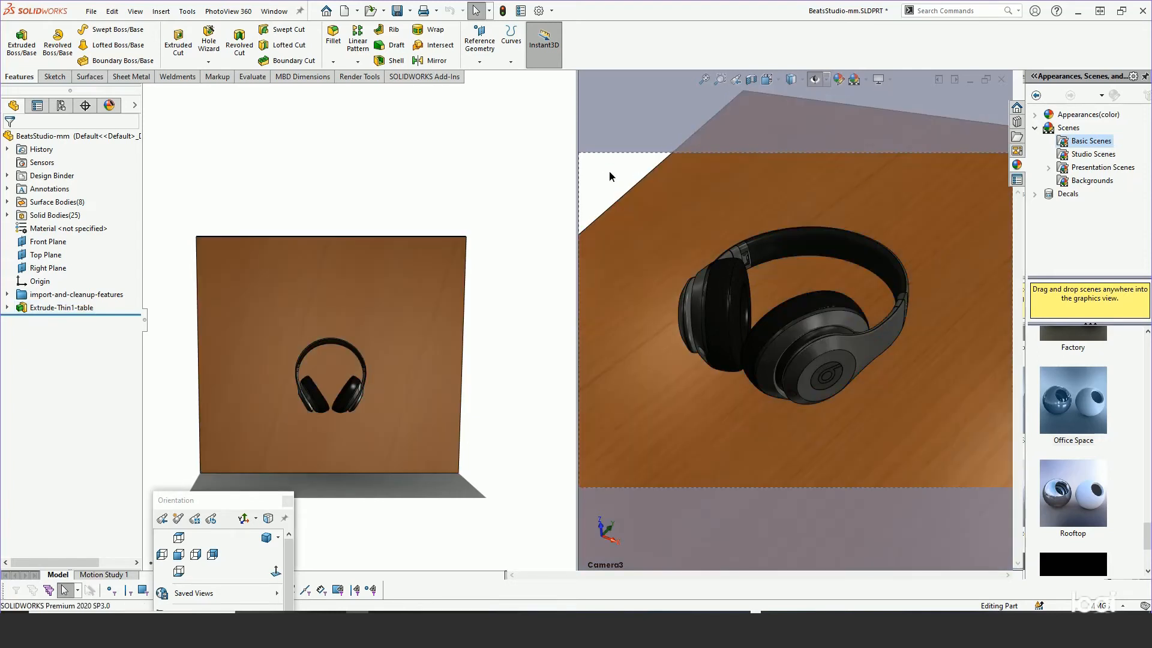
right_click(610, 175)
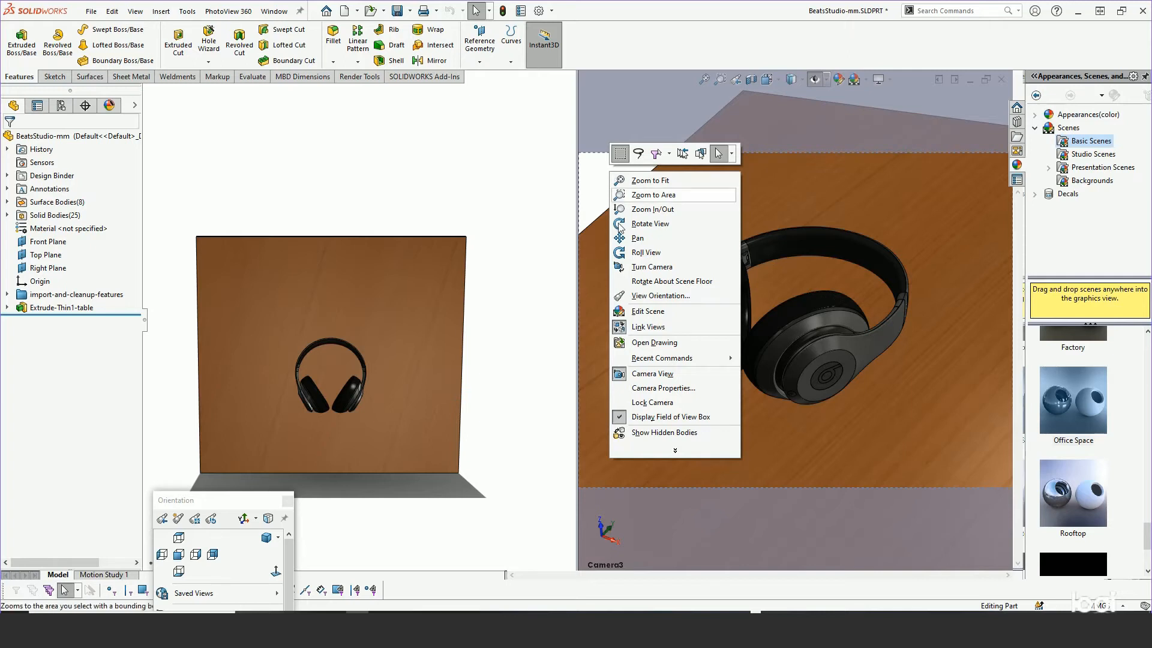
click(653, 402)
Move the table body about -139 mm along X with Move/Copy Body to fill the uncovered corner of the camera frame
middle_drag(366, 421, 322, 323)
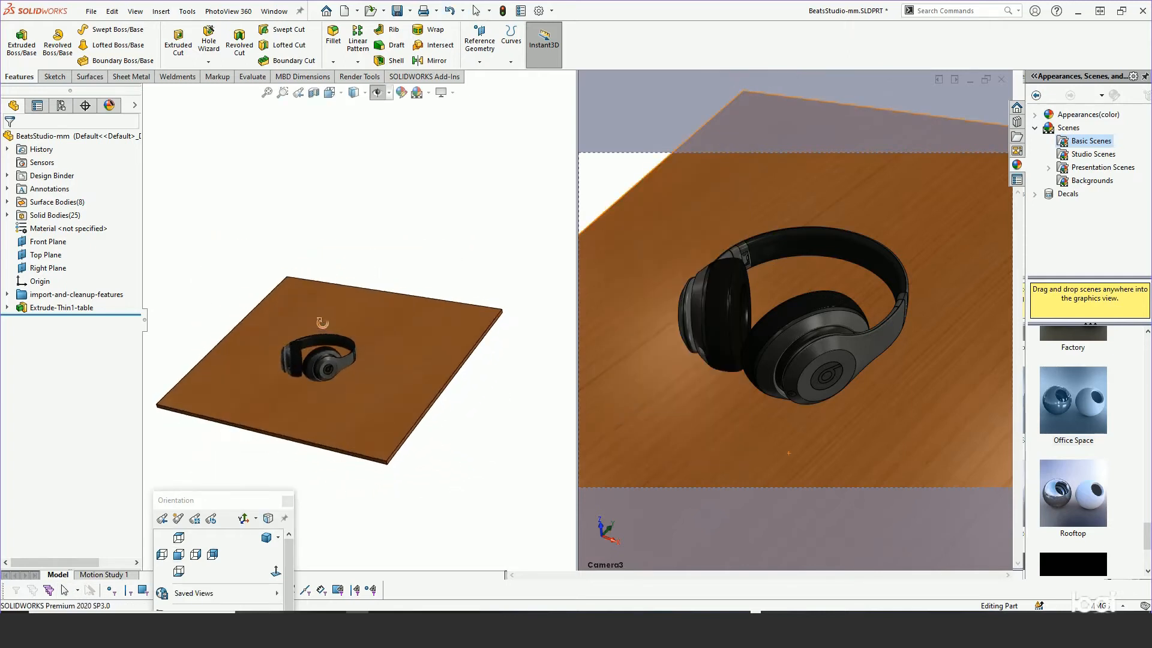
click(161, 11)
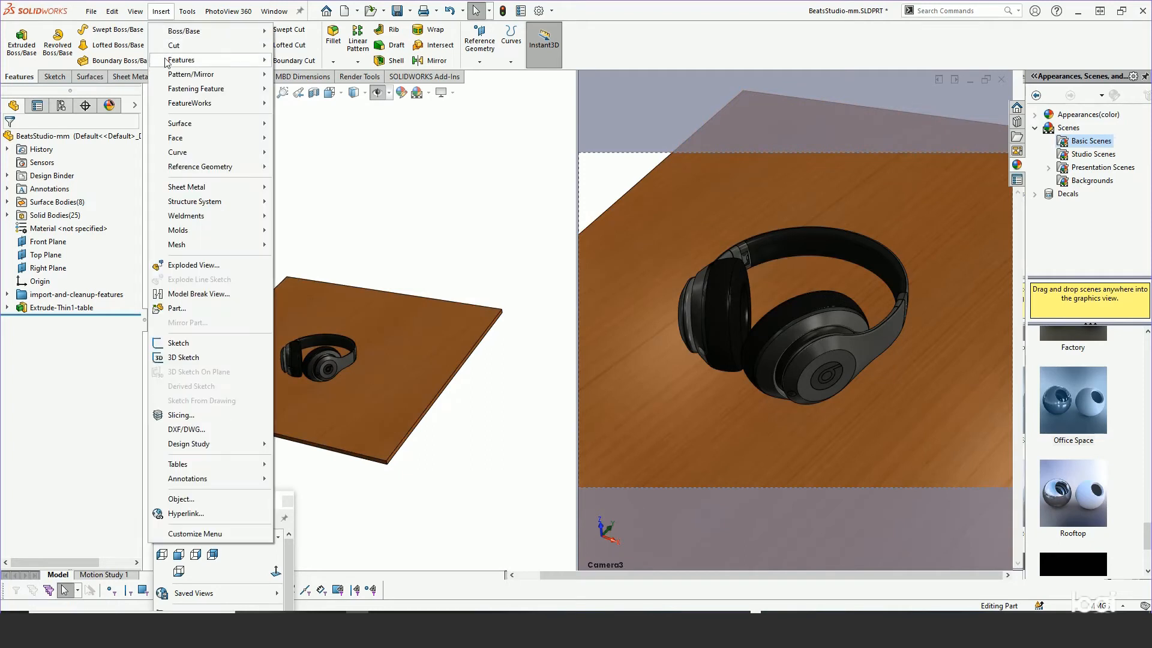
mouse_move(165, 61)
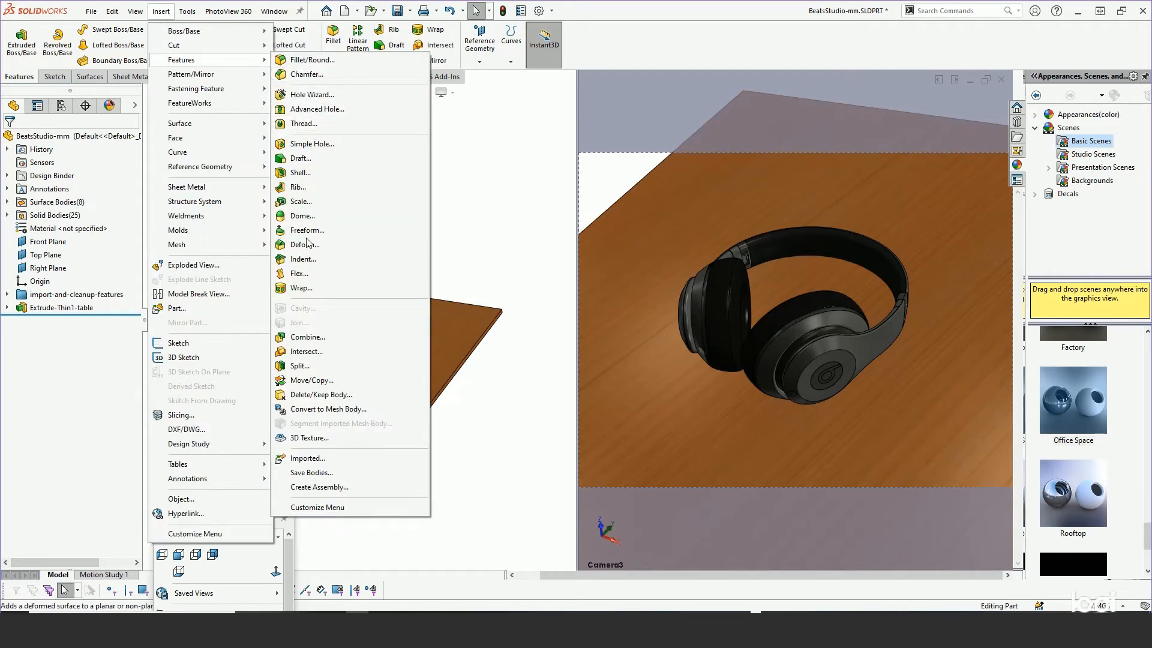
click(303, 380)
click(294, 391)
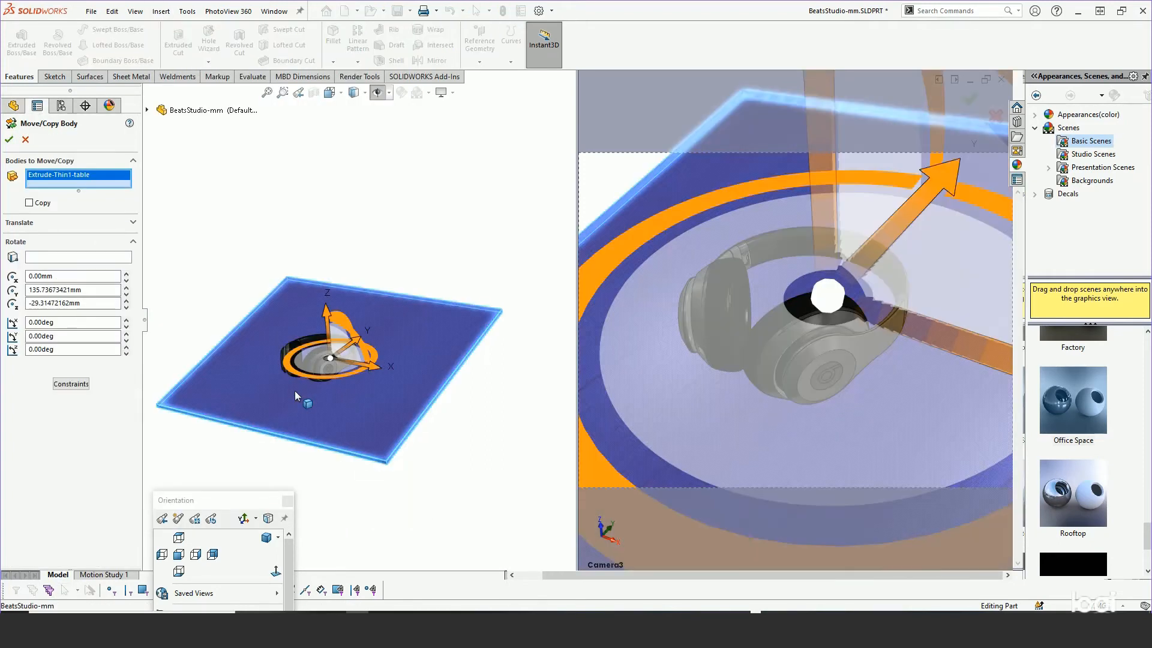
drag(374, 372, 327, 360)
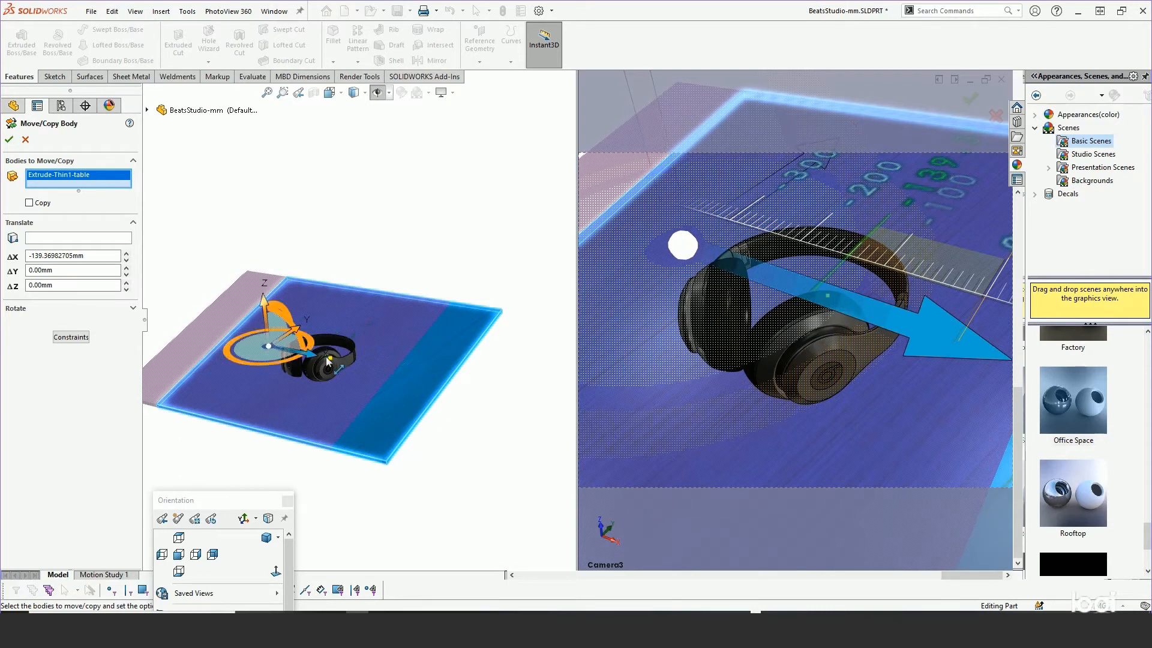
click(9, 139)
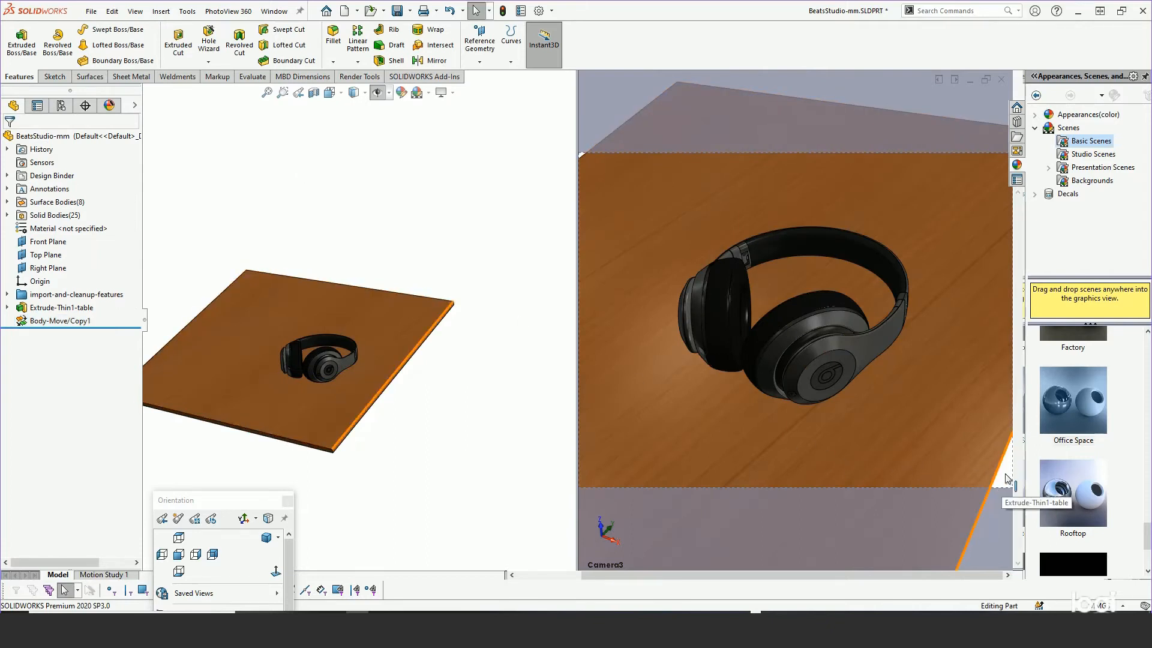
Edit the Extrude-Thin1-table feature and increase its mid-plane depth to widen the table
right_click(35, 308)
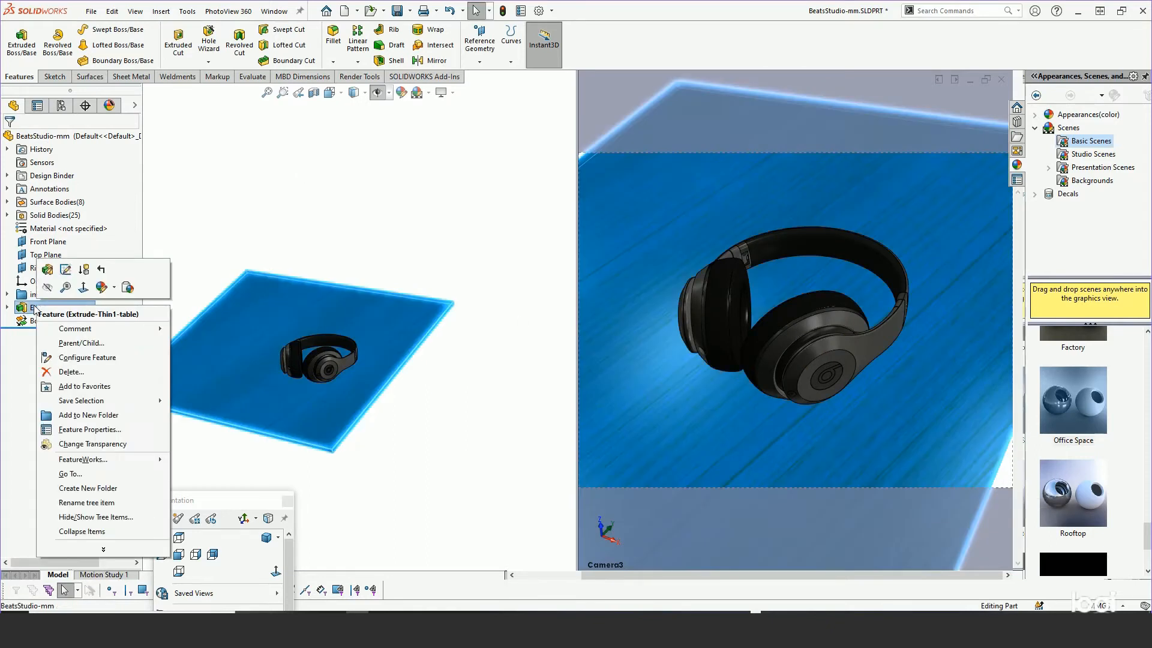
click(48, 270)
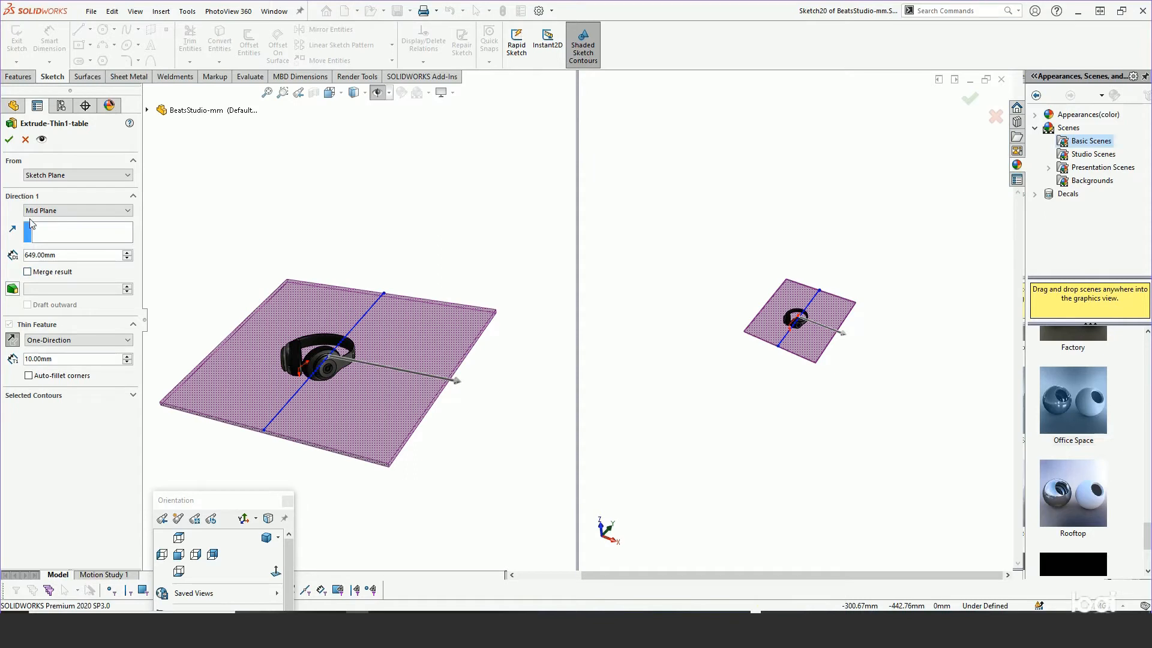
click(126, 254)
click(126, 253)
click(125, 254)
click(125, 254)
click(126, 254)
click(126, 254)
click(126, 254)
click(126, 254)
click(126, 254)
click(126, 254)
click(126, 254)
click(126, 254)
click(126, 254)
click(126, 254)
click(126, 254)
click(126, 254)
click(9, 140)
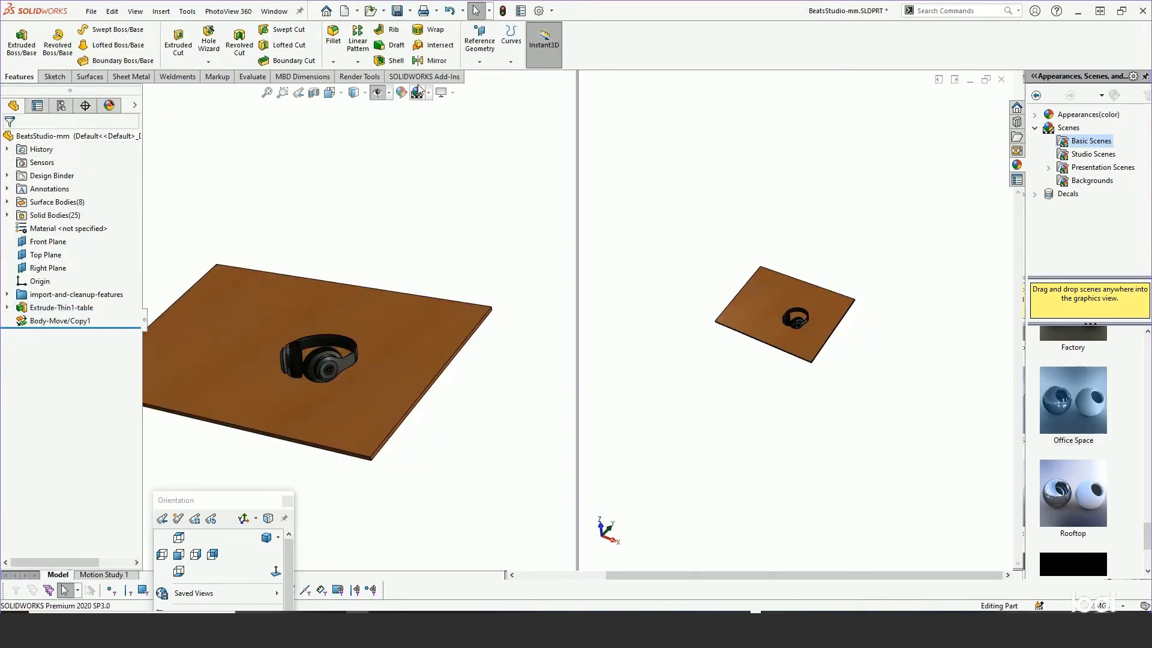
Return the graphics area to a single viewport and switch it to the Camera3 view
click(340, 93)
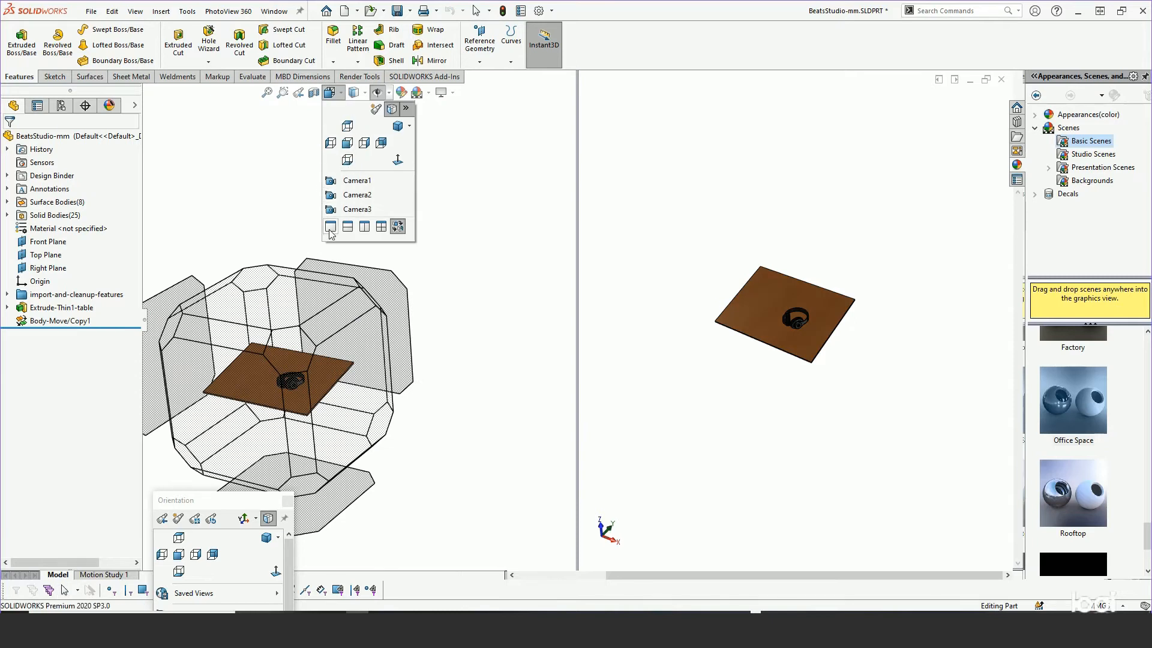
click(330, 227)
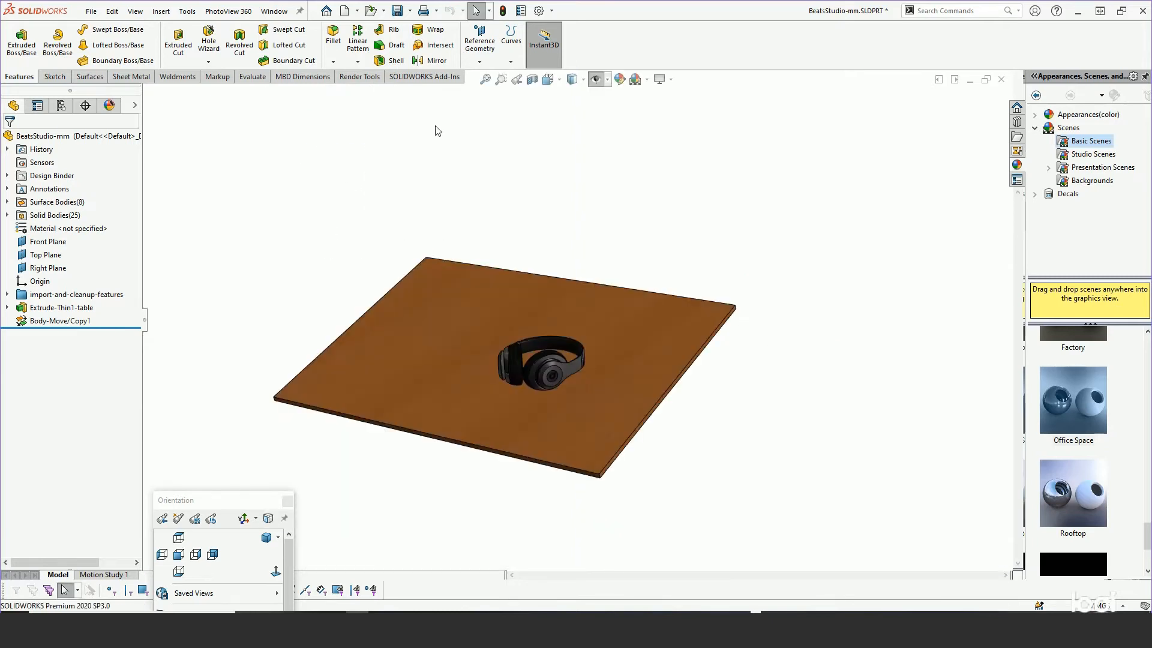
click(609, 80)
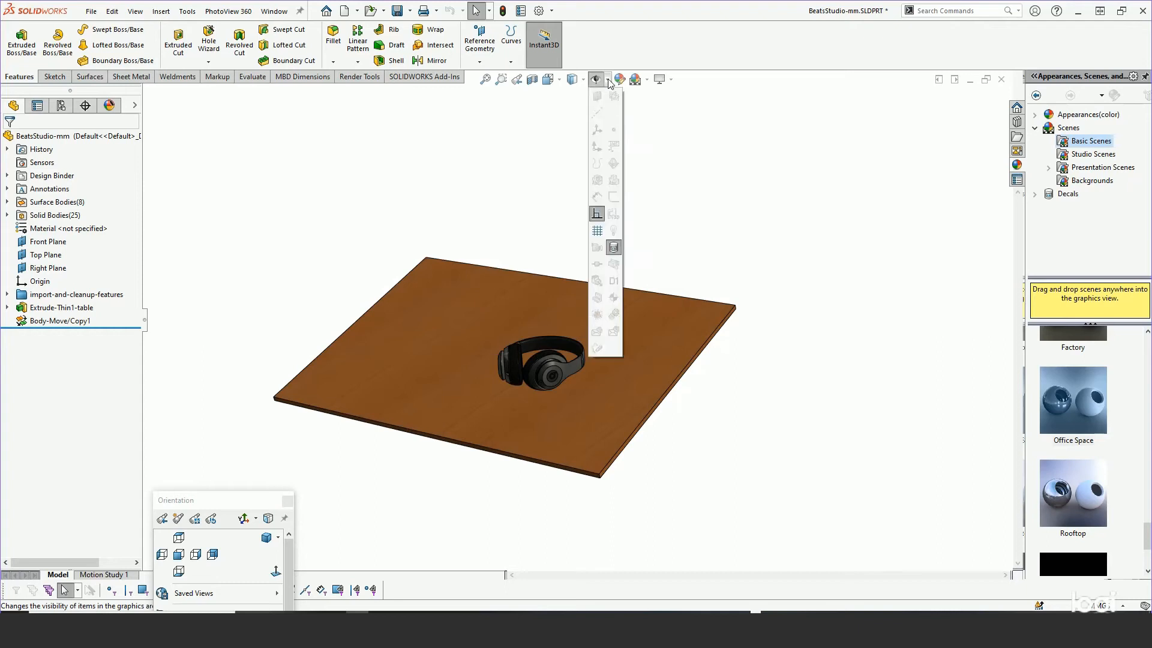
click(577, 81)
click(549, 81)
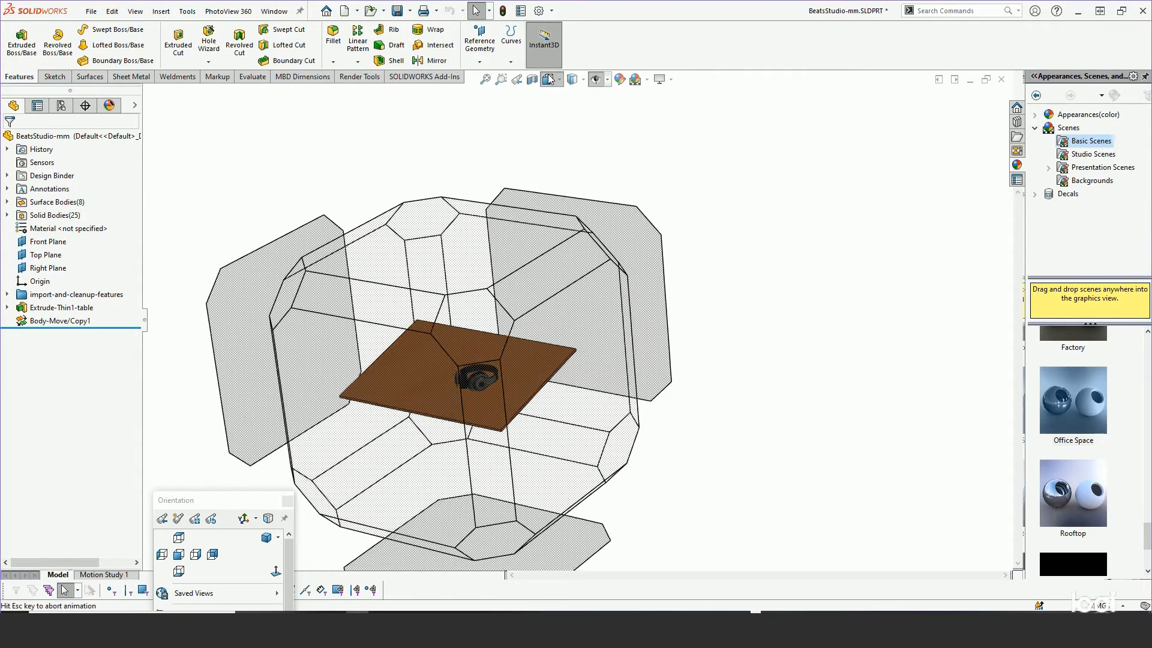
click(562, 198)
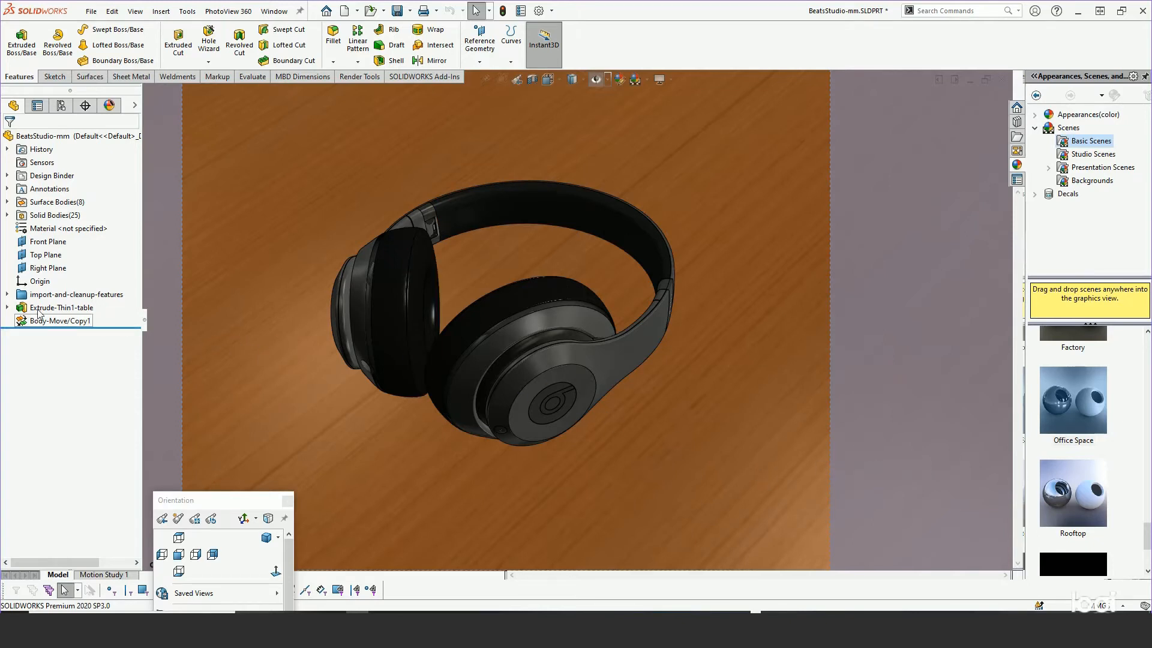
Open Camera3 for editing and enable its Depth of Field option
click(109, 106)
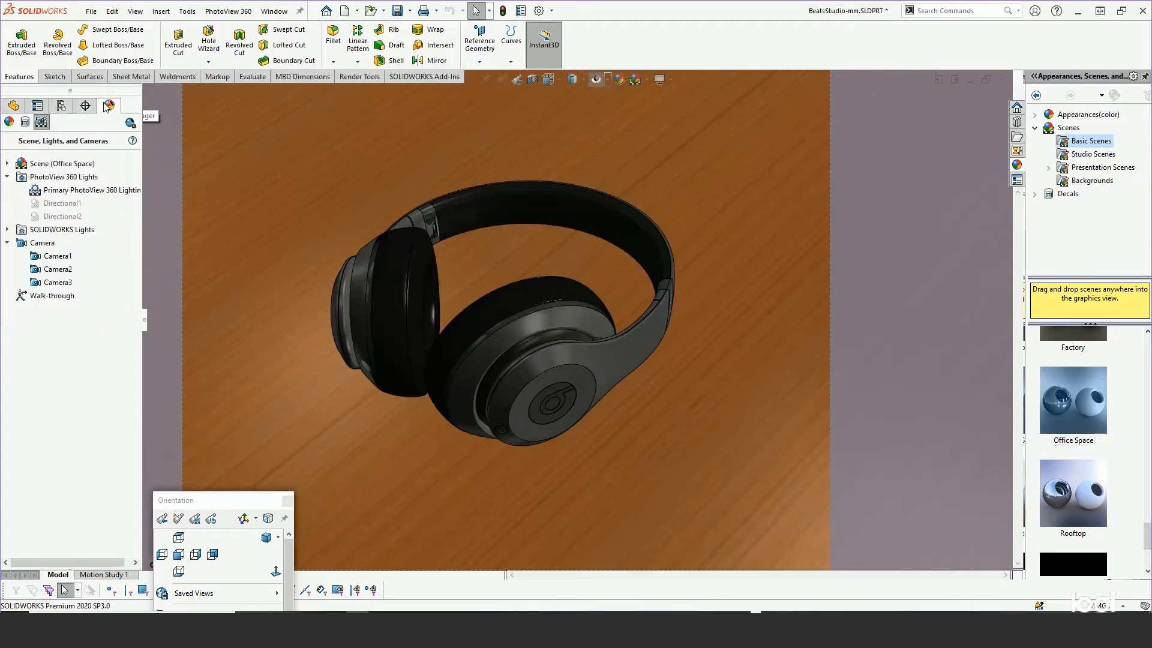
right_click(56, 283)
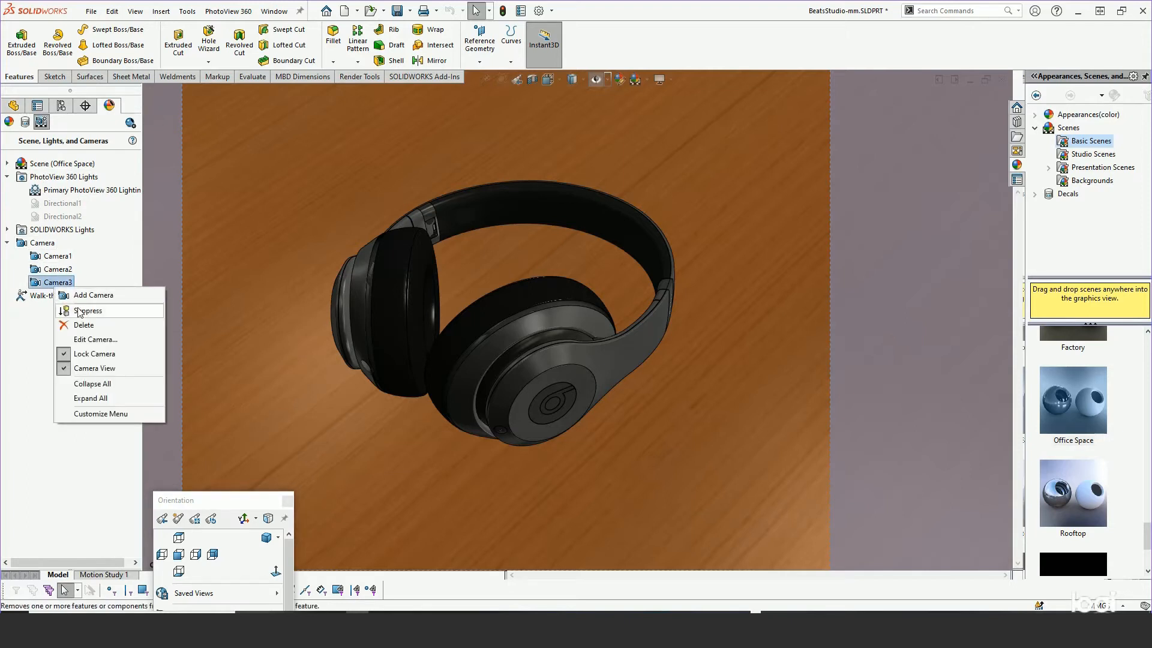
click(90, 340)
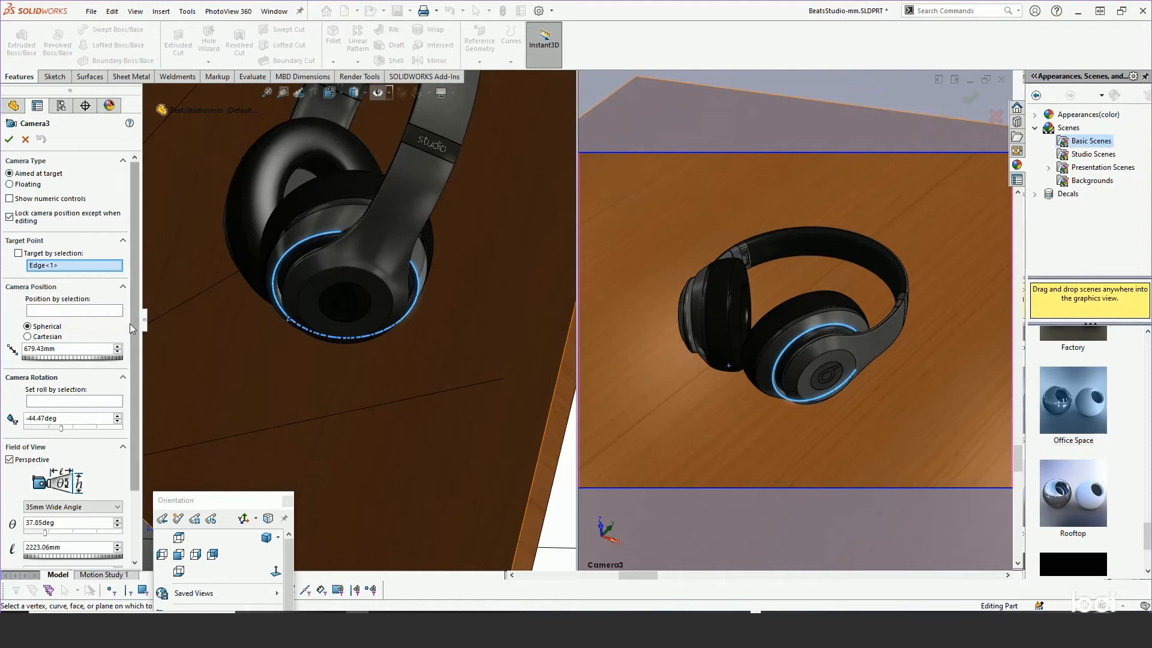
drag(135, 327, 130, 409)
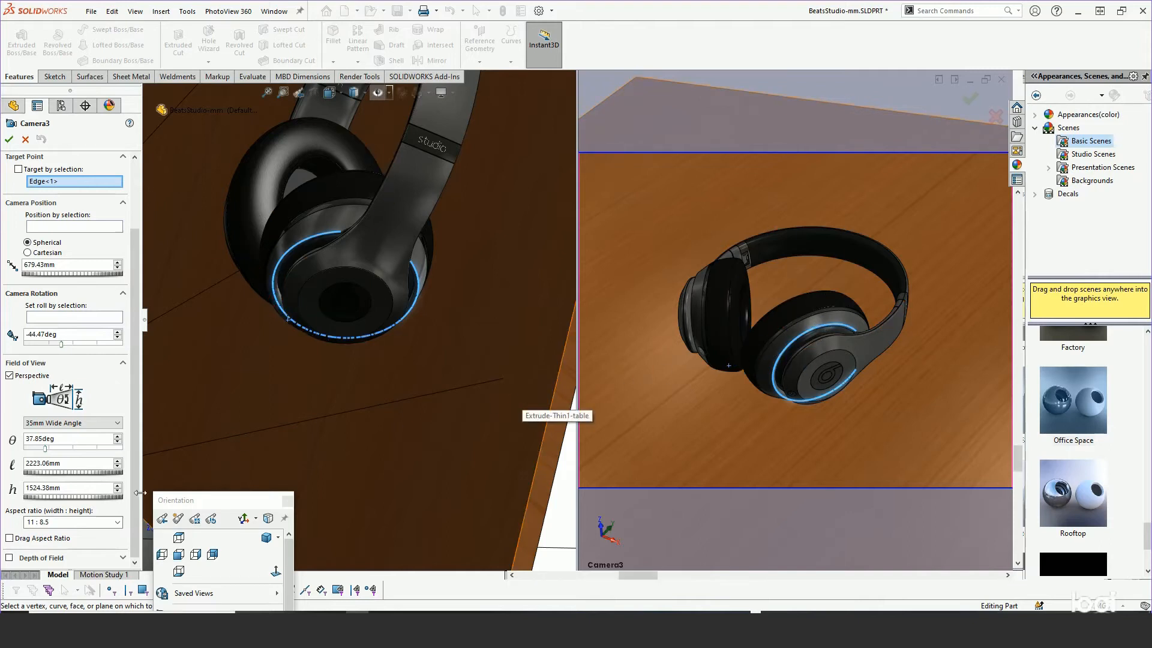
click(9, 558)
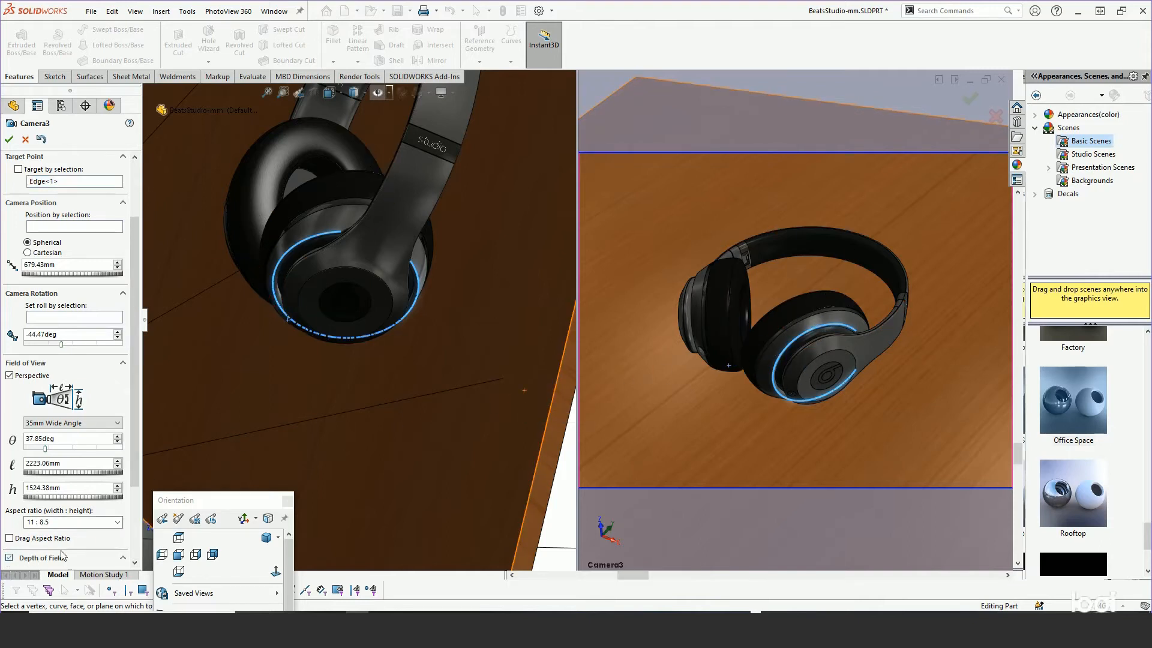
scroll(136, 474, down, 3)
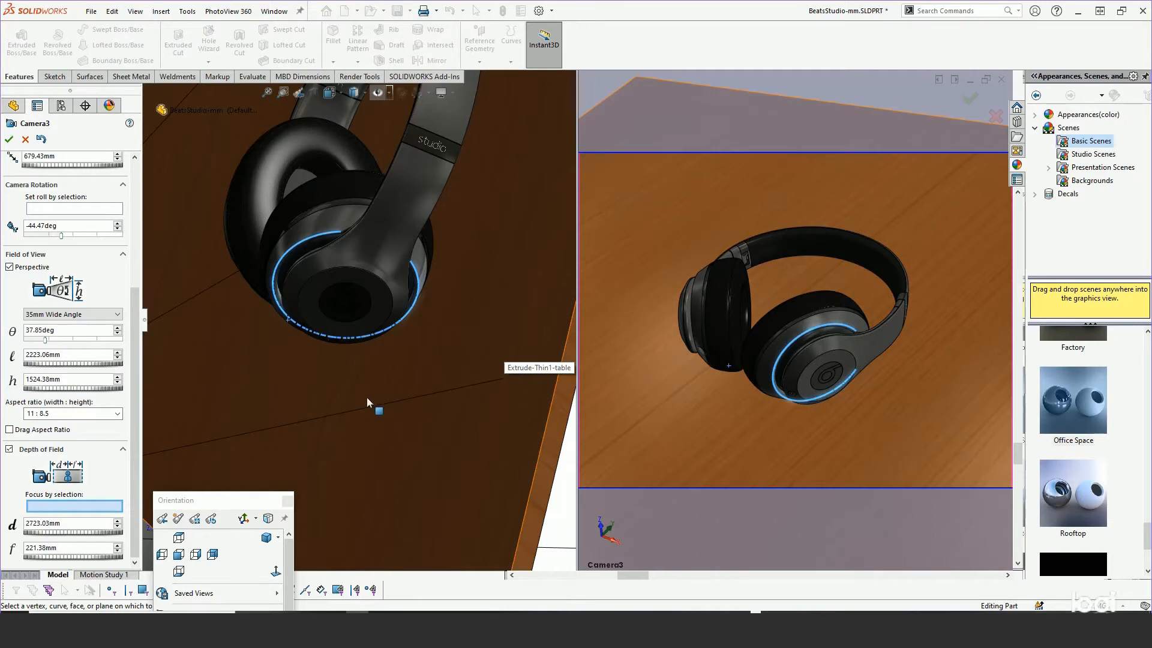
Focus Camera3's depth of field by selecting a point on the near ear cup of the headphones
middle_drag(350, 408, 370, 280)
scroll(397, 387, up, 5)
scroll(397, 387, up, 3)
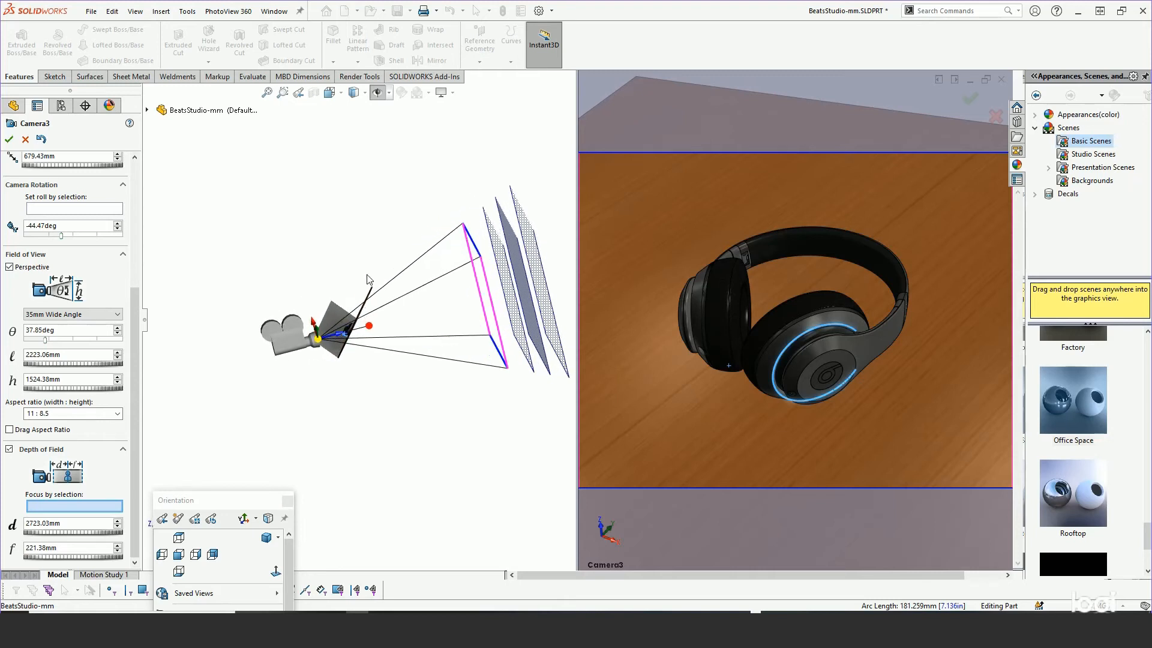
scroll(553, 283, down, 1)
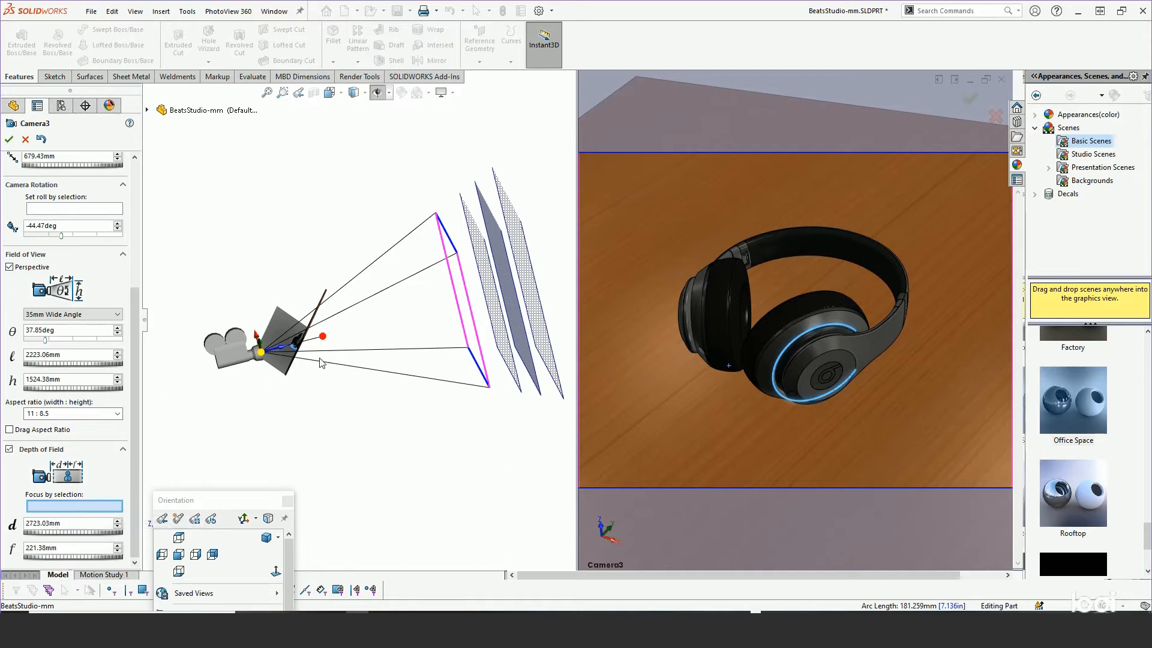
middle_drag(321, 361, 341, 362)
scroll(314, 355, down, 5)
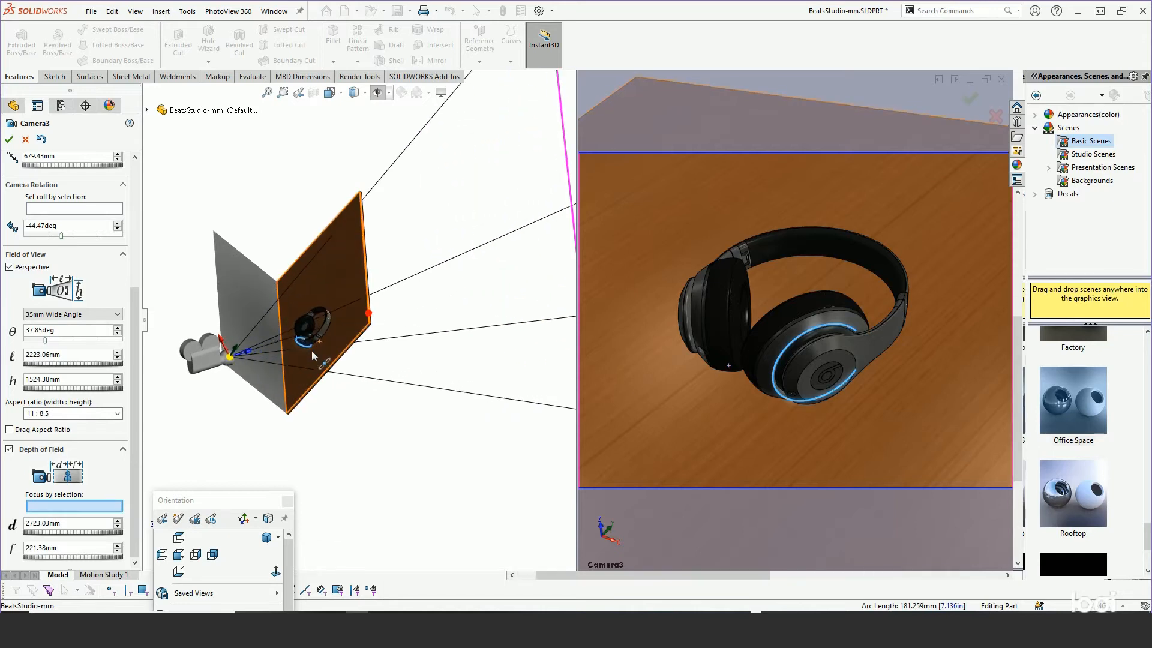
scroll(312, 352, down, 3)
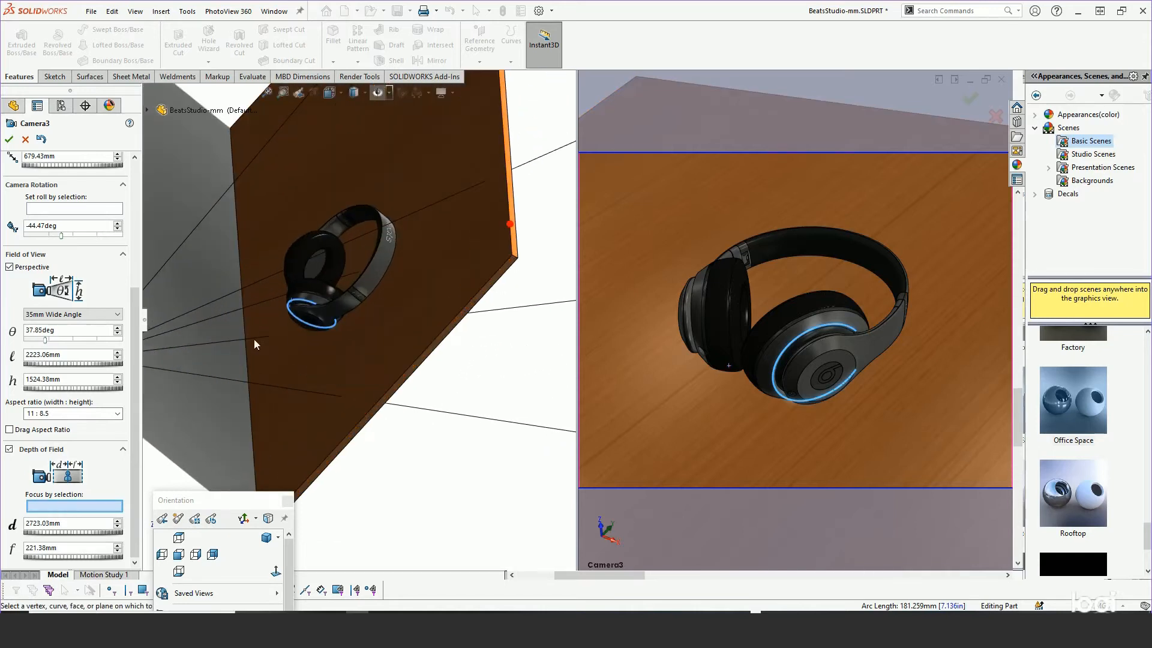
click(314, 293)
Set Camera3's depth-of-field distance f to 11 mm and open a PhotoView 360 preview window
scroll(394, 485, up, 3)
middle_drag(414, 462, 380, 460)
scroll(225, 272, down, 3)
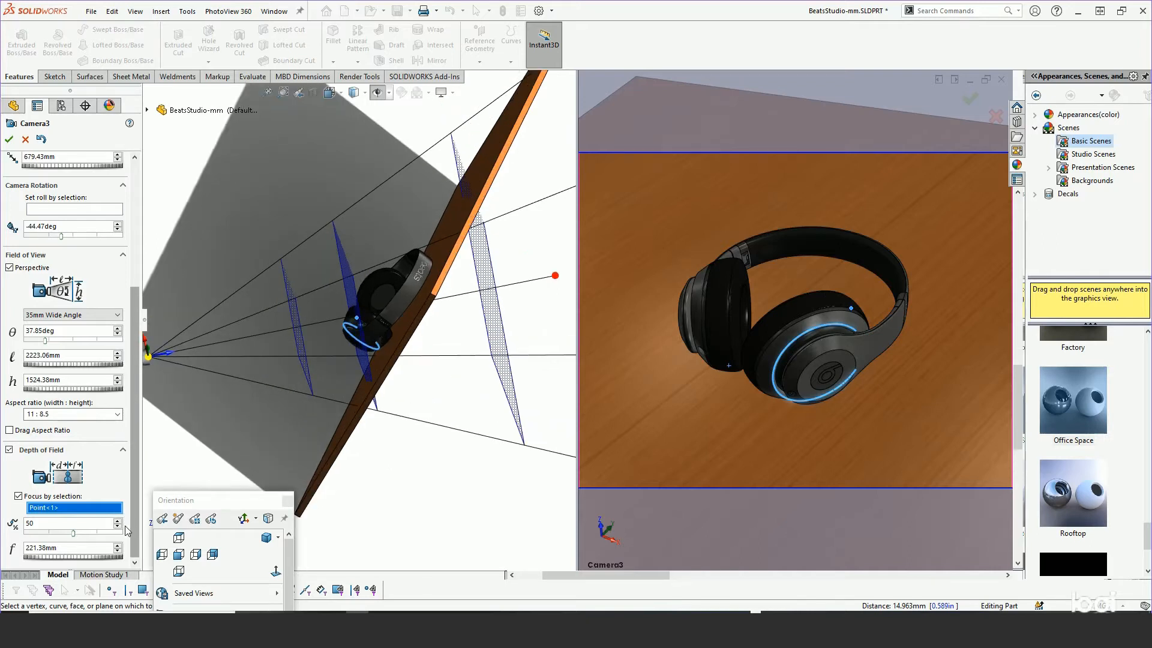
mouse_move(60, 557)
mouse_down()
mouse_move(46, 562)
mouse_move(61, 560)
mouse_up()
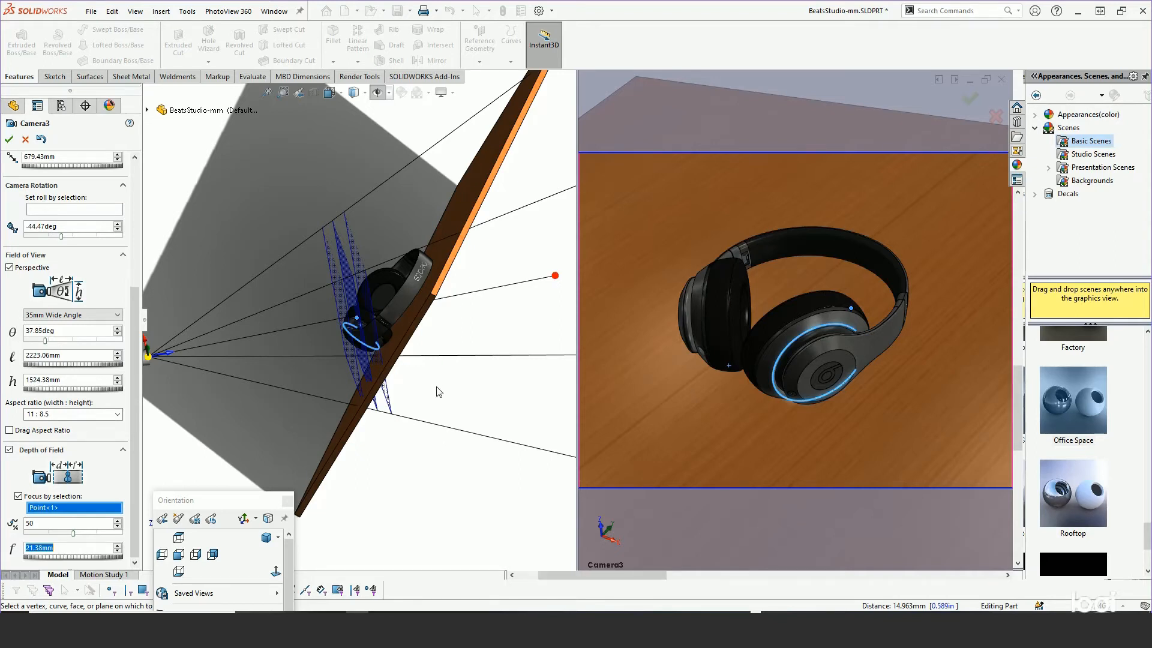
mouse_move(439, 391)
middle_down()
mouse_move(447, 380)
mouse_move(432, 372)
middle_up()
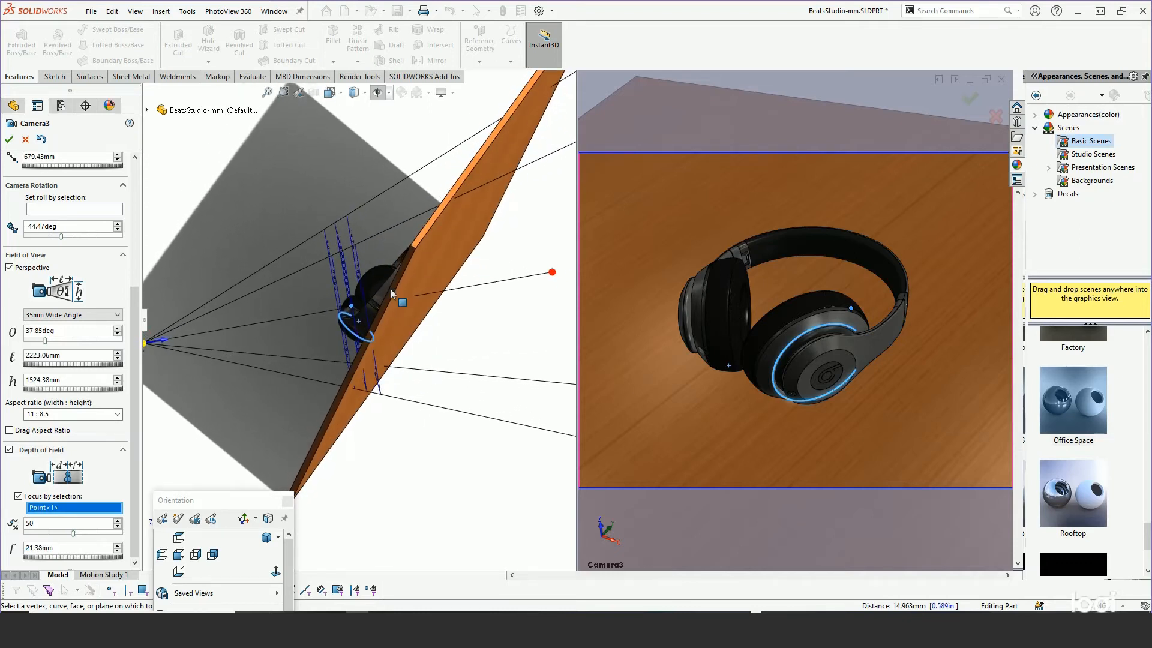
scroll(354, 247, down, 2)
scroll(346, 275, down, 2)
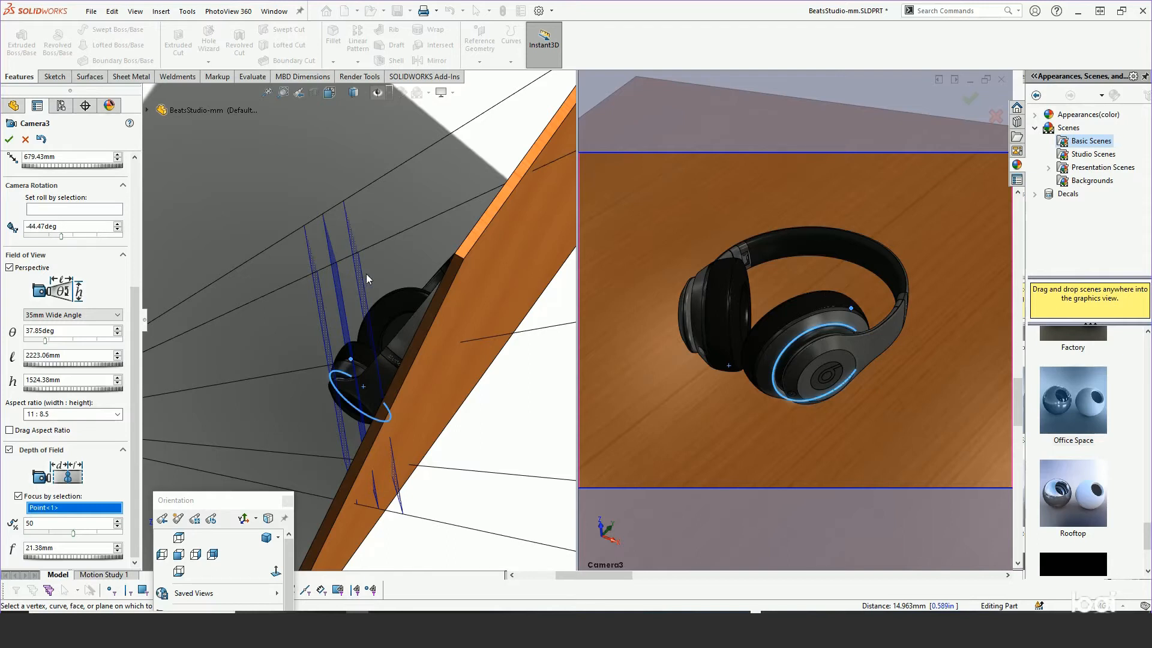
mouse_move(412, 415)
middle_down()
mouse_move(423, 436)
mouse_move(423, 423)
middle_up()
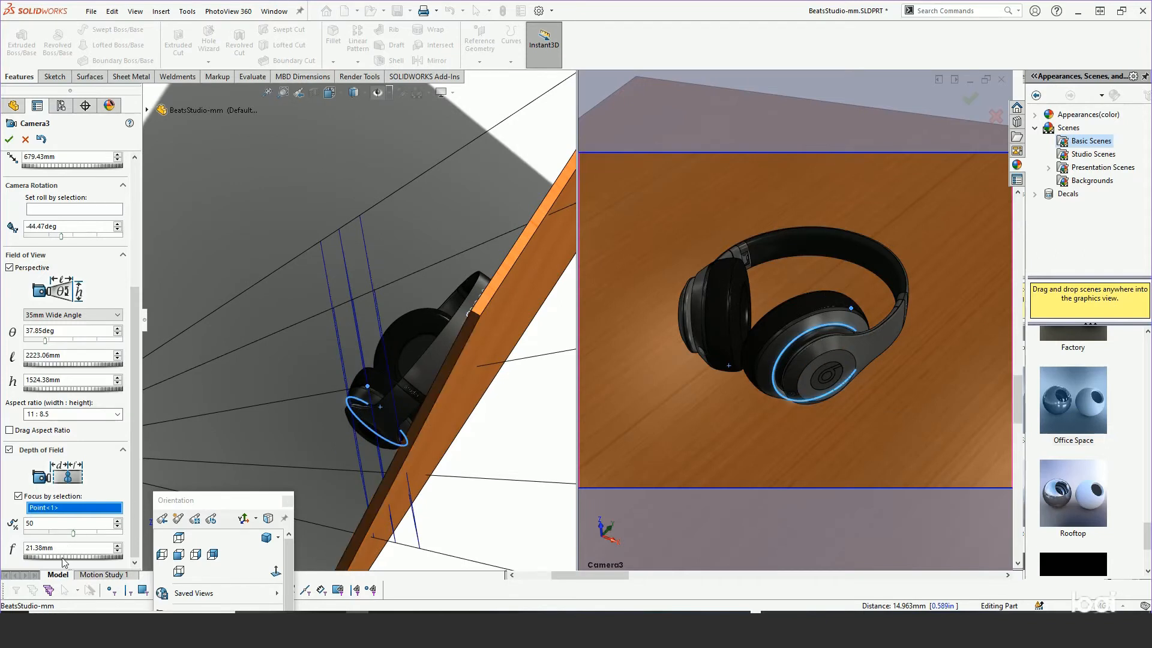
drag(66, 560, 64, 560)
click(65, 561)
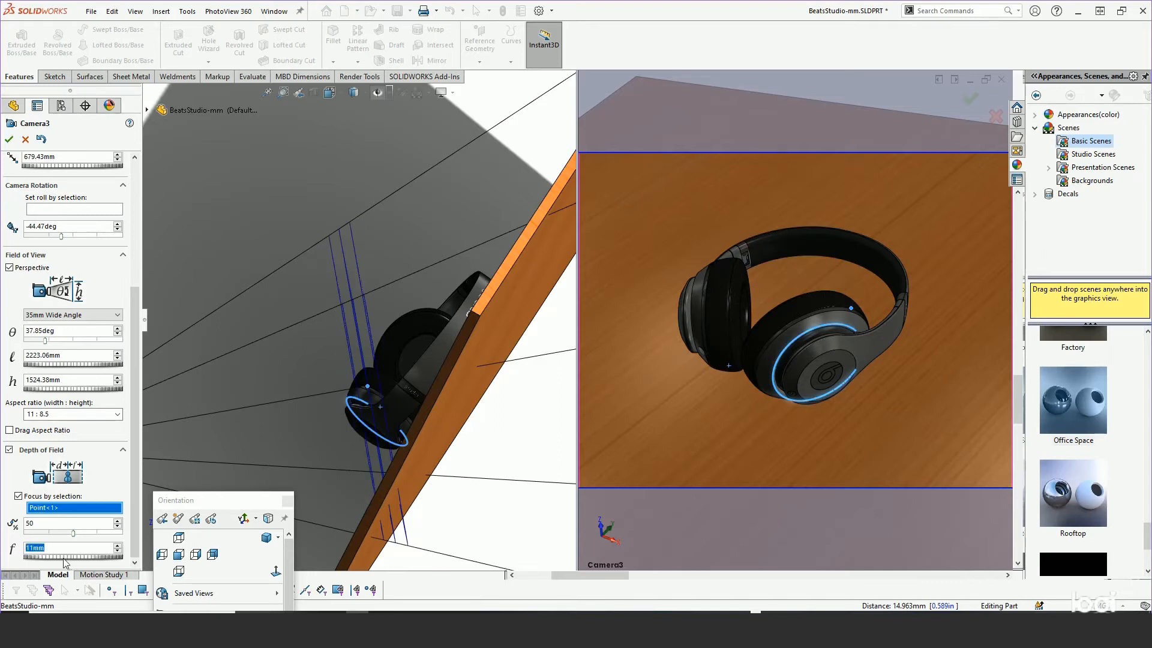
click(228, 13)
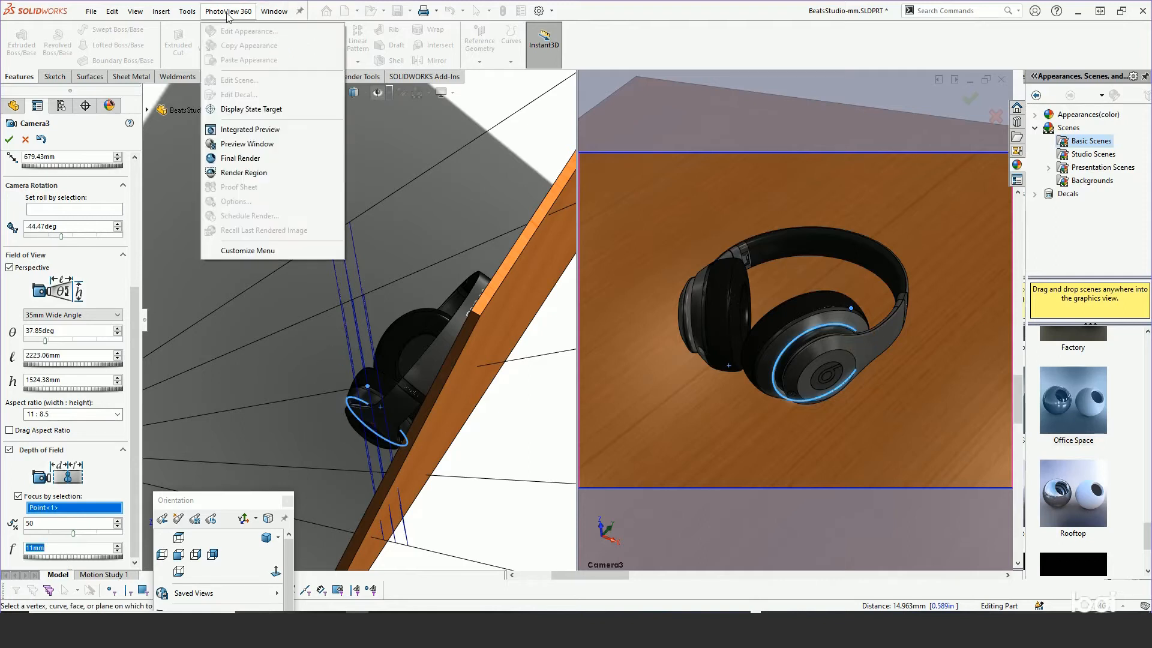
click(228, 145)
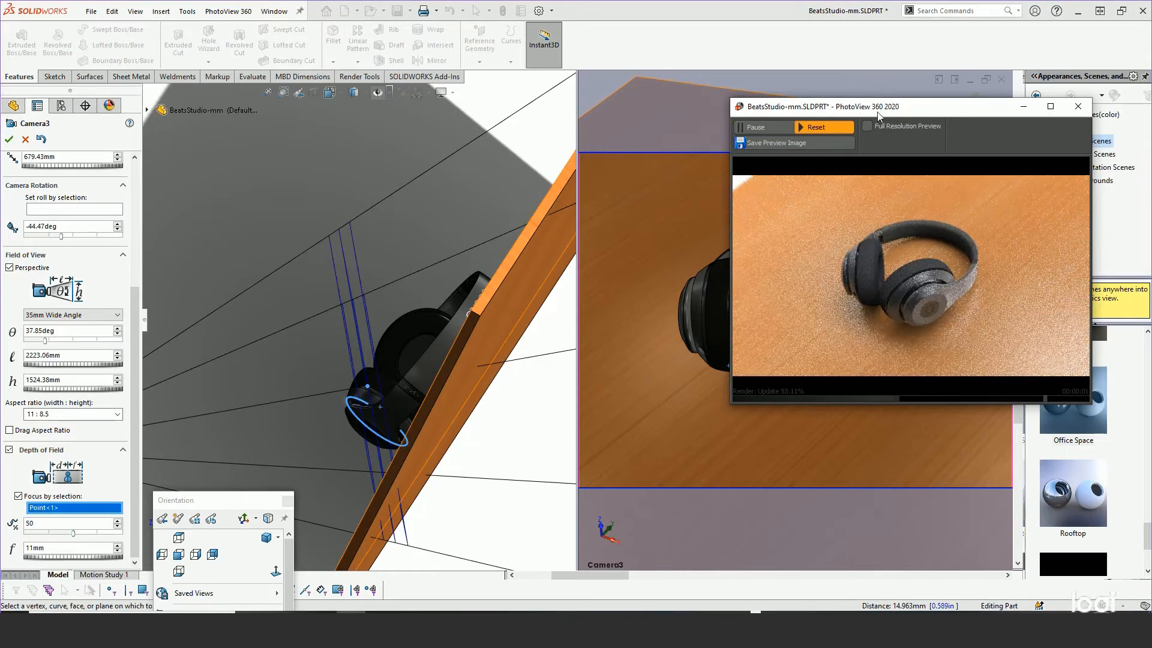
Enlarge the PhotoView 360 preview window and place it beside the model so the Camera3 rendering can be examined
drag(893, 98, 741, 110)
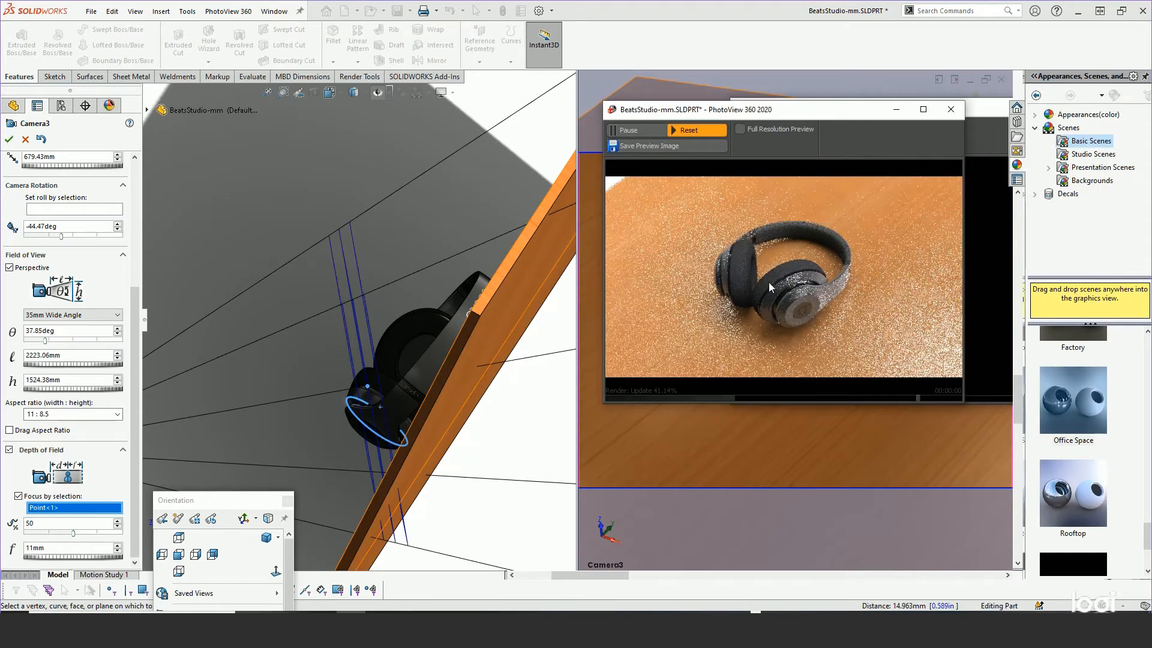
drag(964, 405, 1149, 555)
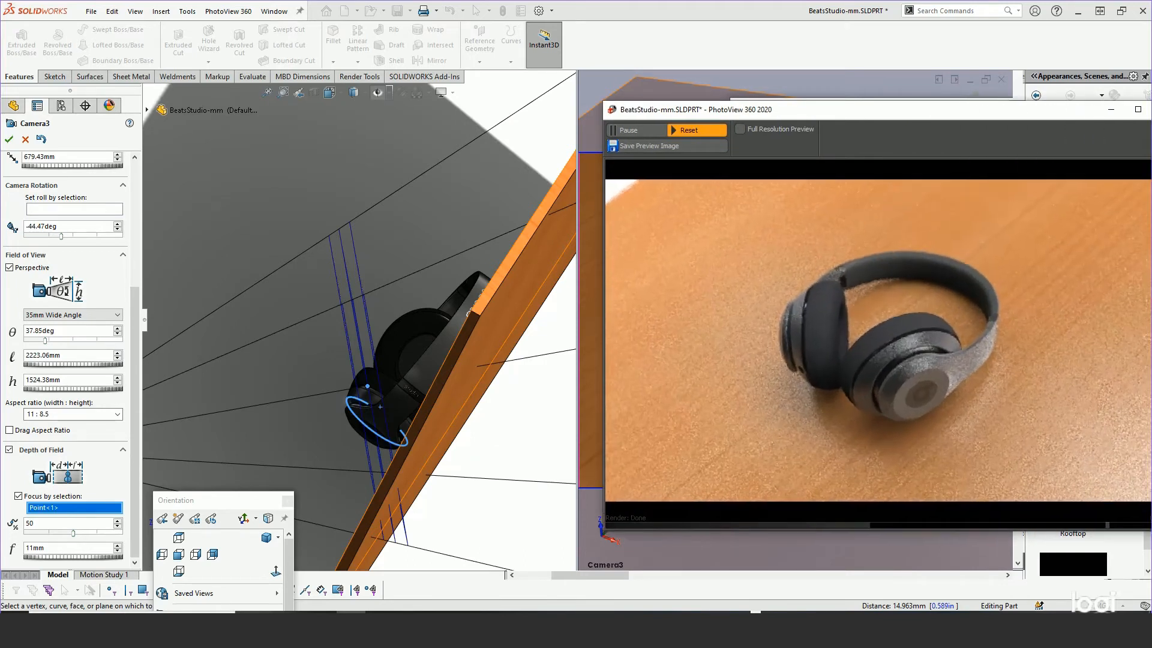
drag(842, 118, 604, 89)
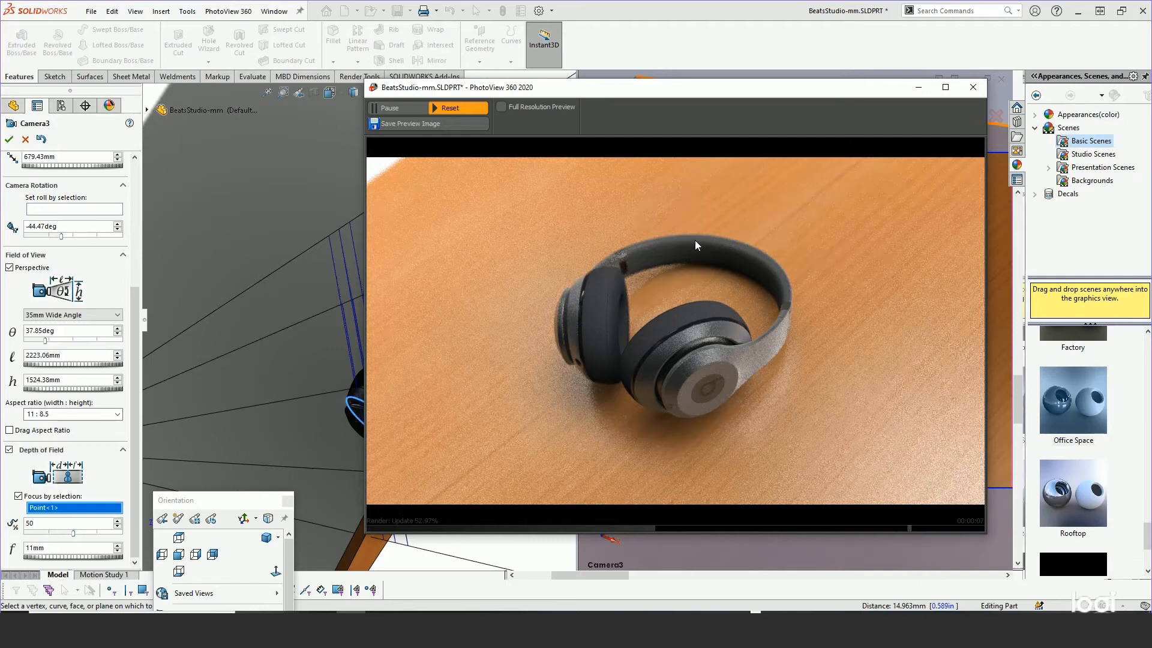
drag(582, 91, 749, 100)
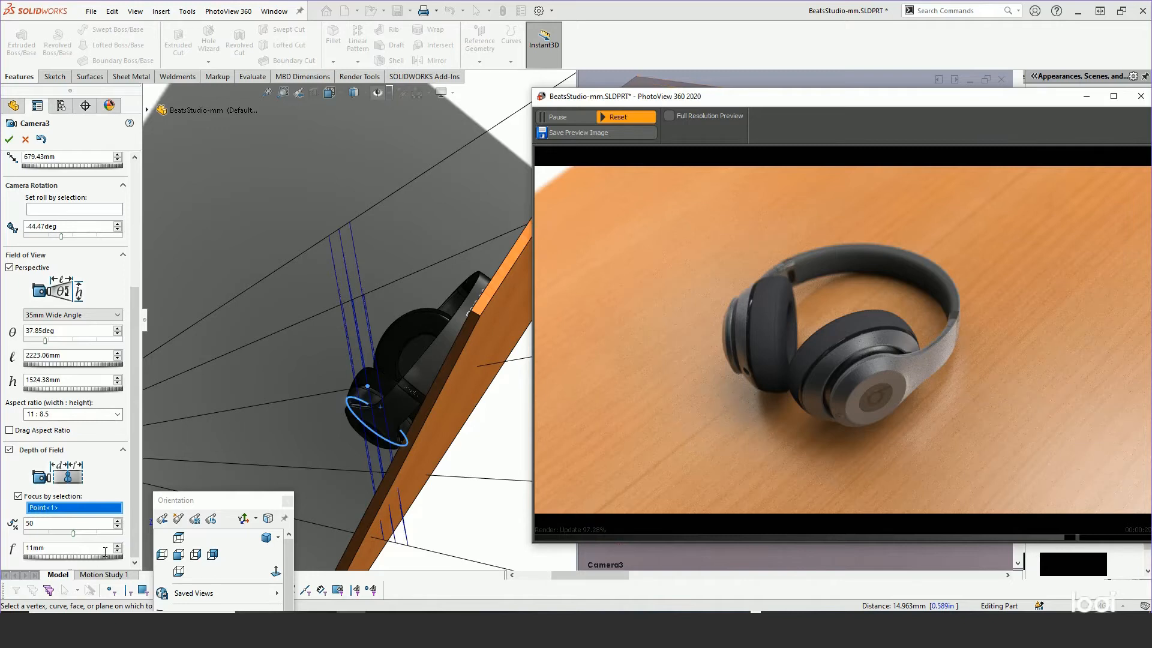
Set Camera3's depth-of-field distance f to 31 mm and shift the focus point to 22 percent along the selected edge
drag(65, 556, 67, 557)
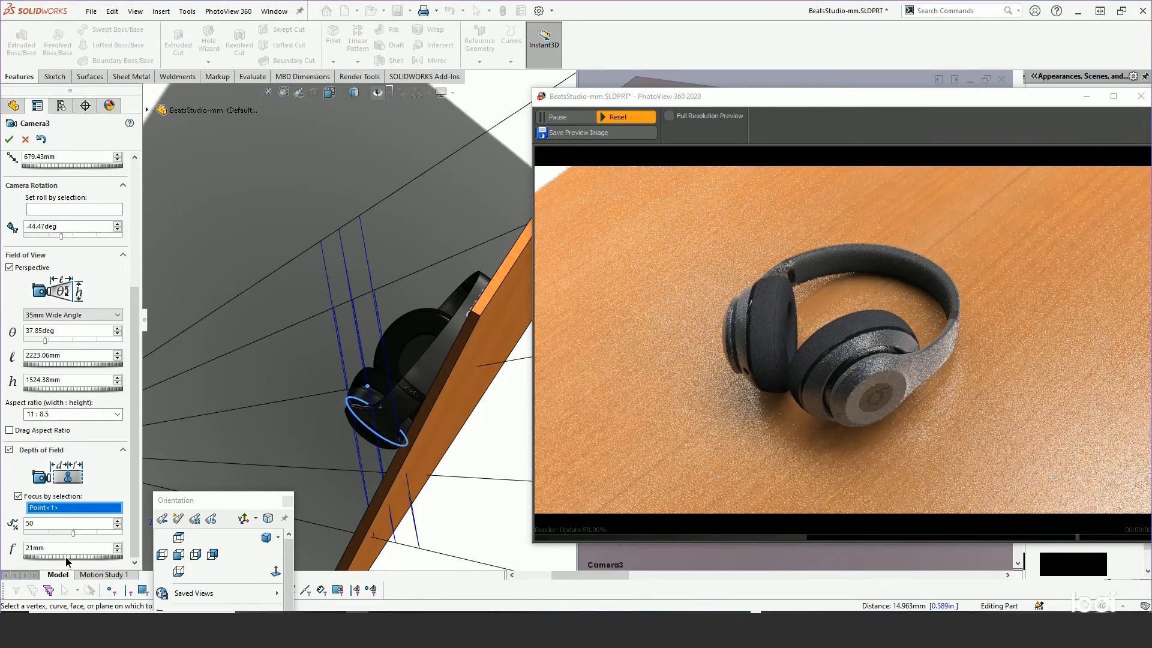
click(66, 557)
scroll(67, 558, down, 1)
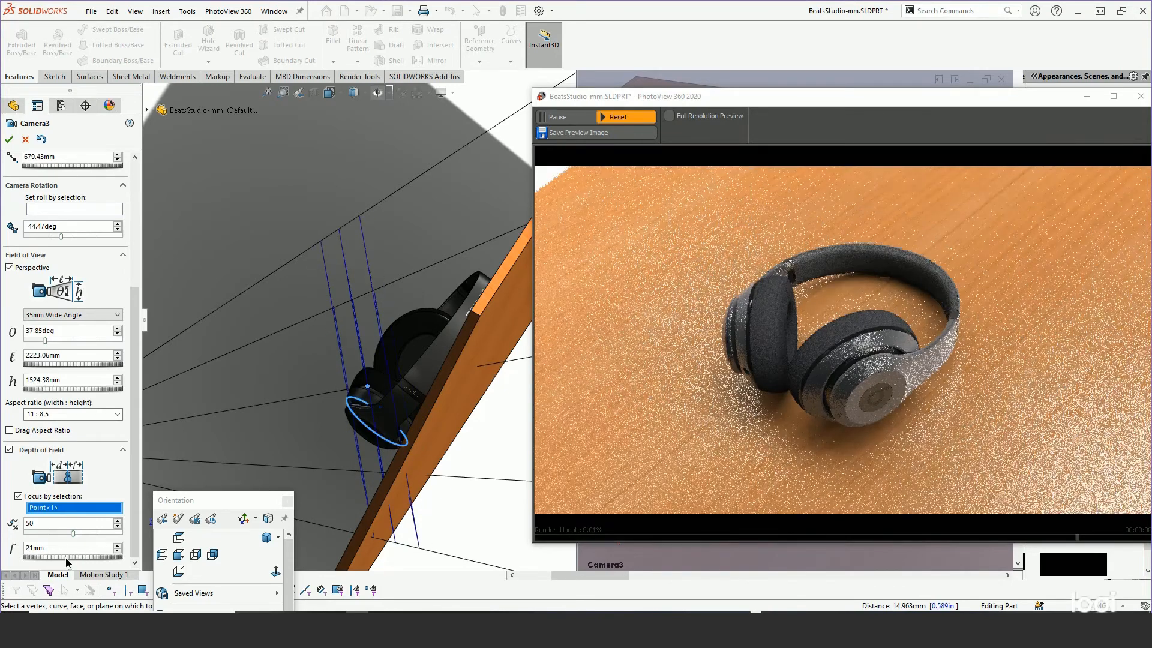
scroll(67, 559, up, 1)
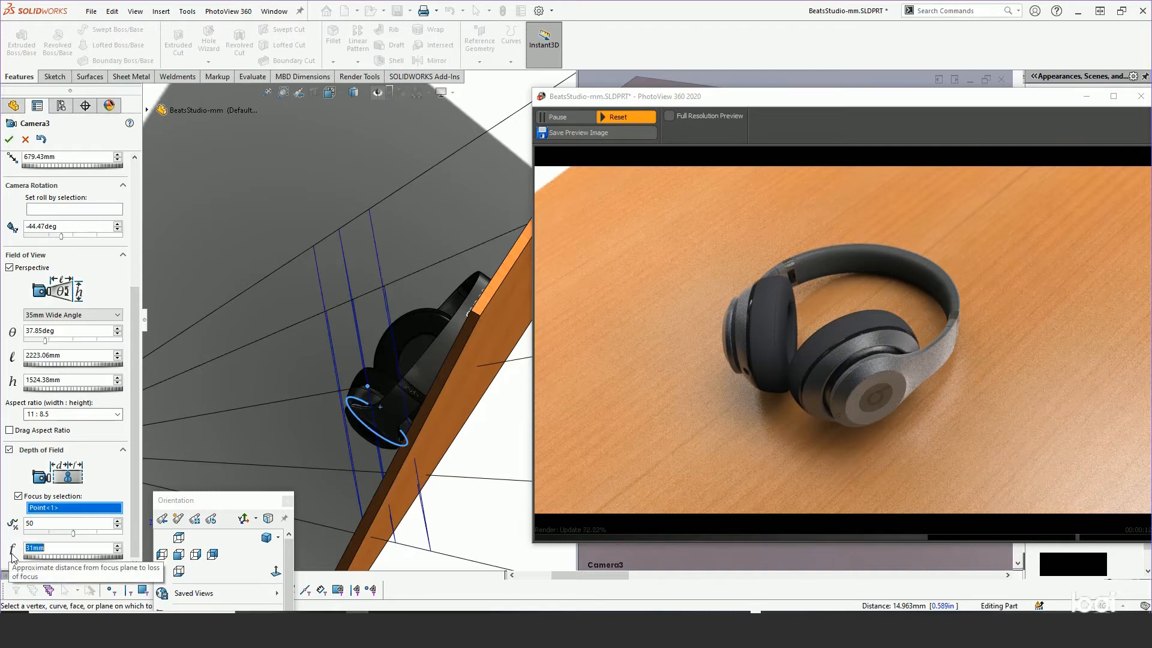
drag(67, 534, 45, 531)
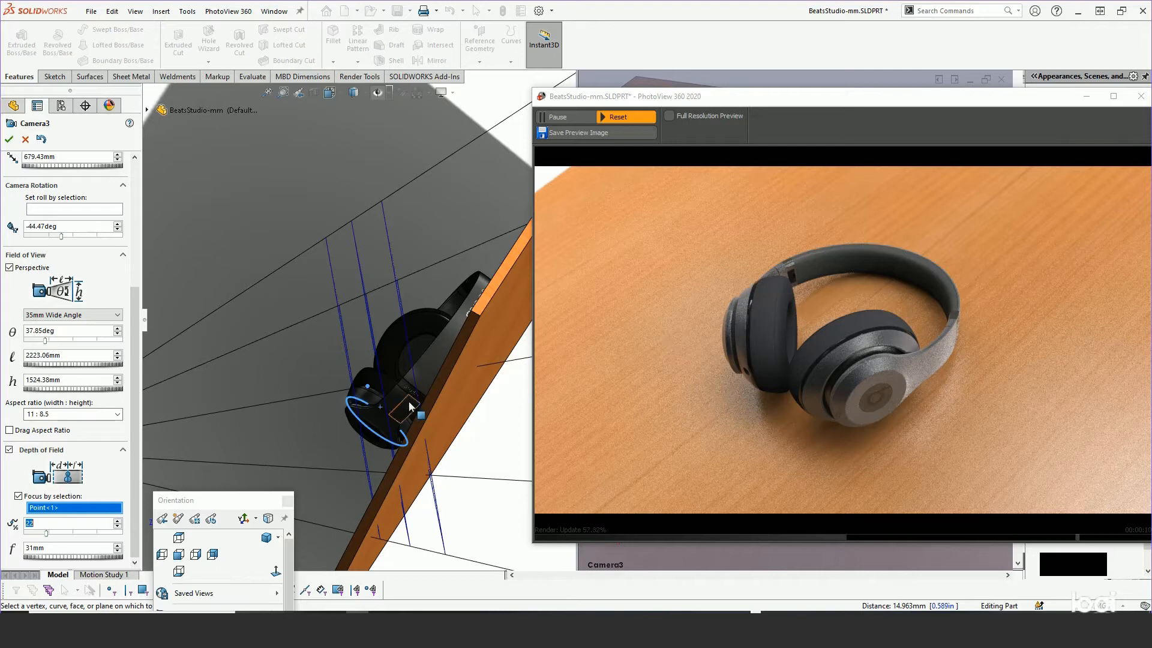
Move Camera3 closer to the headphones, to a distance of about 572 mm
scroll(486, 454, up, 5)
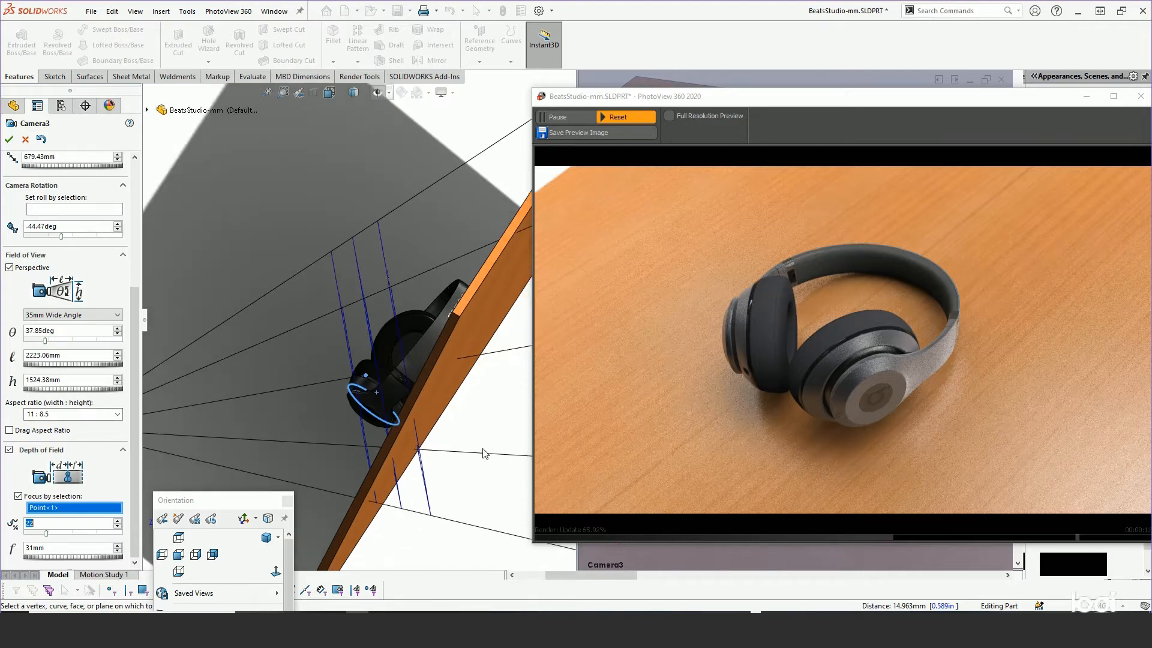
middle_drag(455, 437, 481, 450)
drag(257, 387, 298, 376)
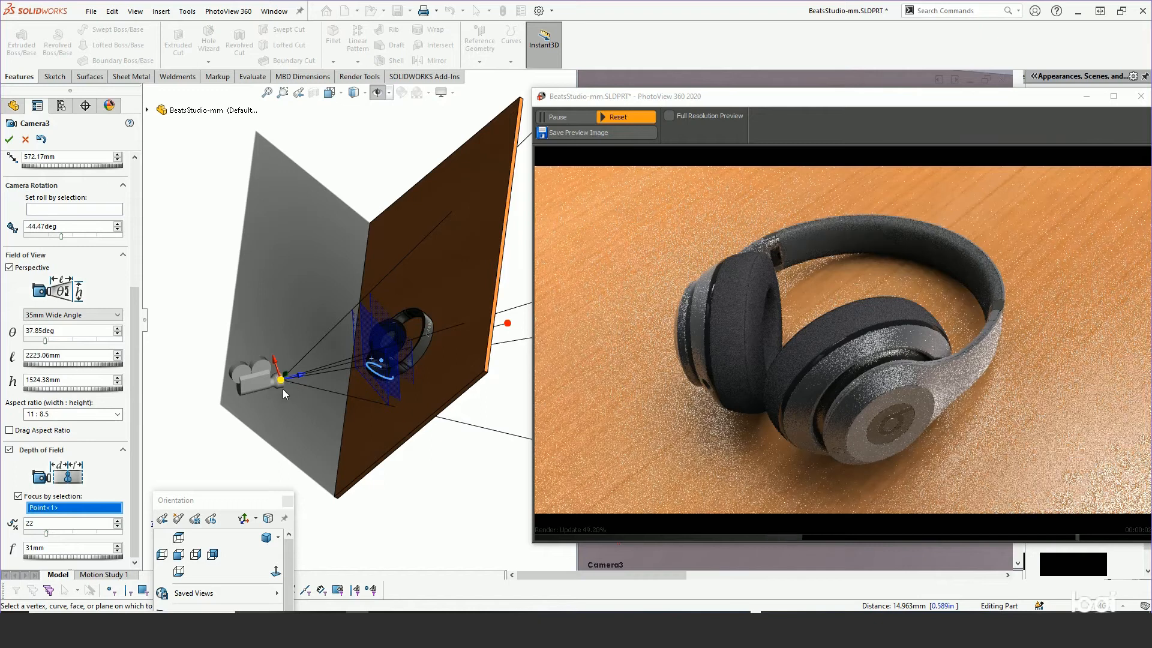
Widen Camera3's view angle to 50.40 degrees and move the camera closer to the headphones, to a distance of about 514 mm
drag(45, 340, 52, 344)
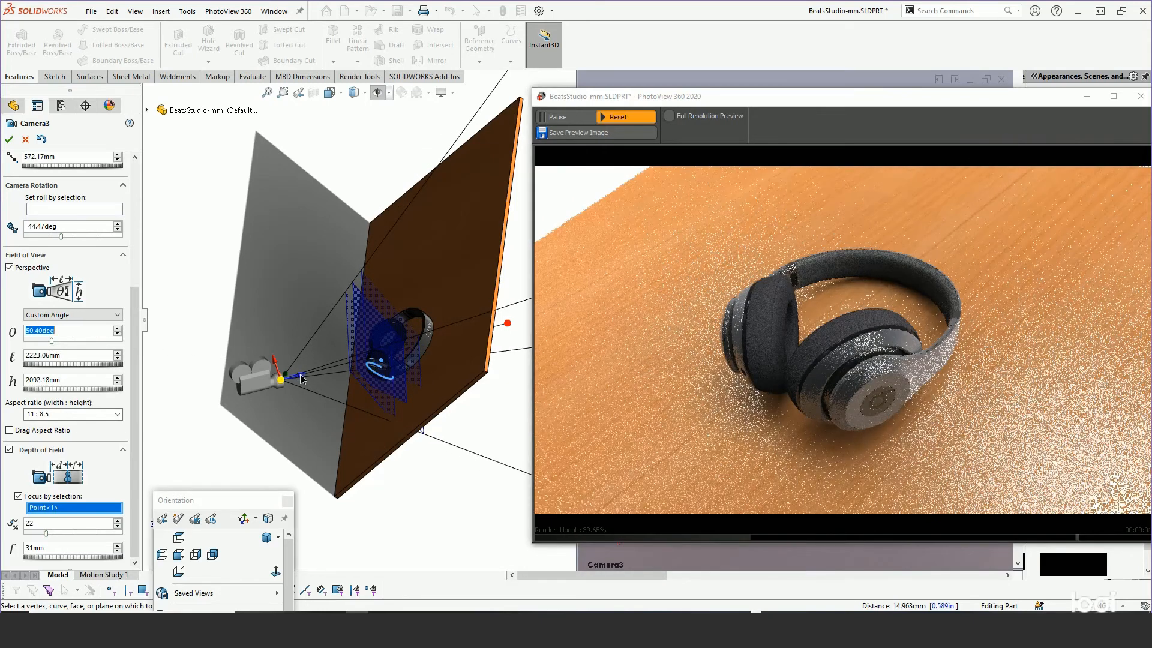
drag(303, 378, 326, 375)
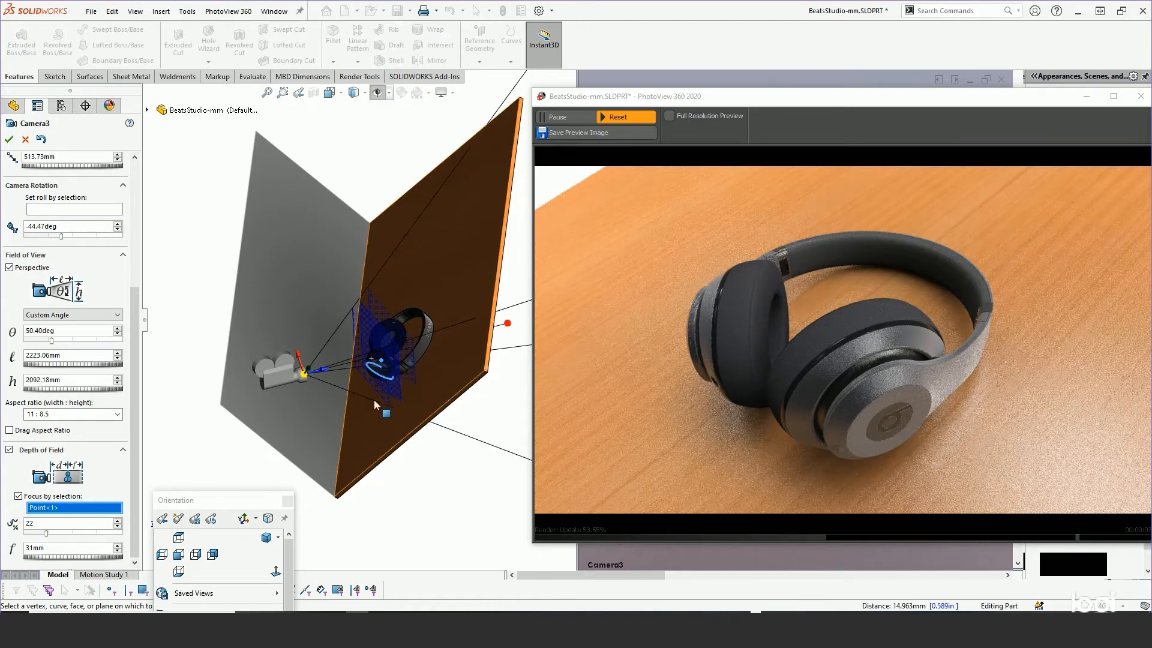
middle_drag(331, 389, 302, 384)
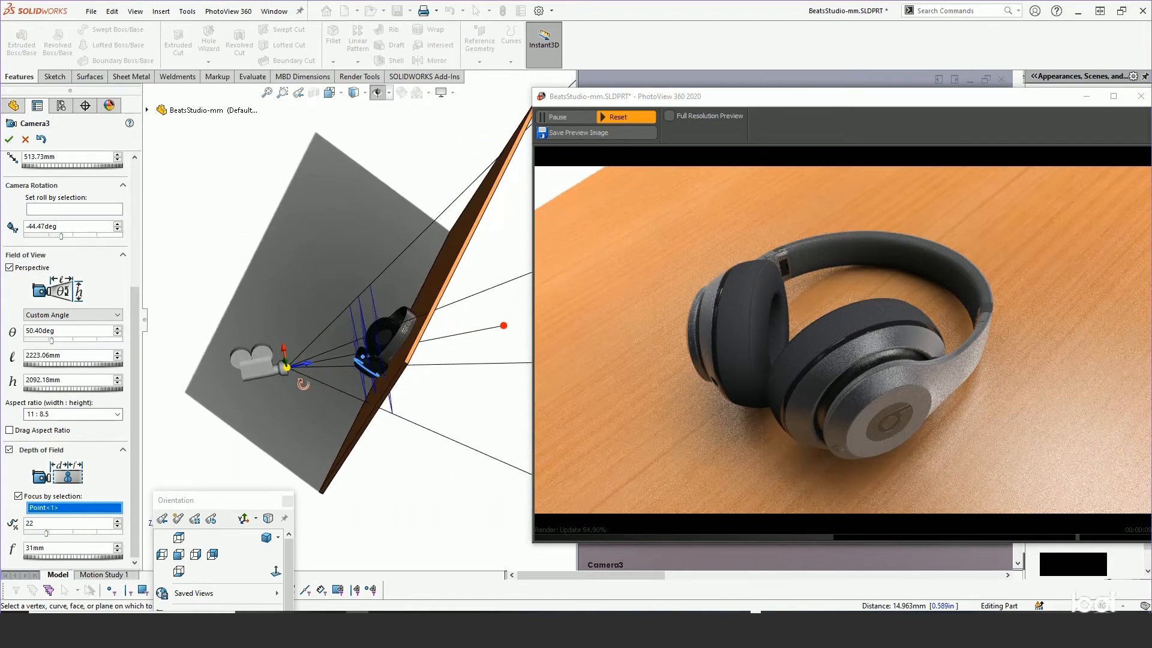
scroll(380, 359, down, 3)
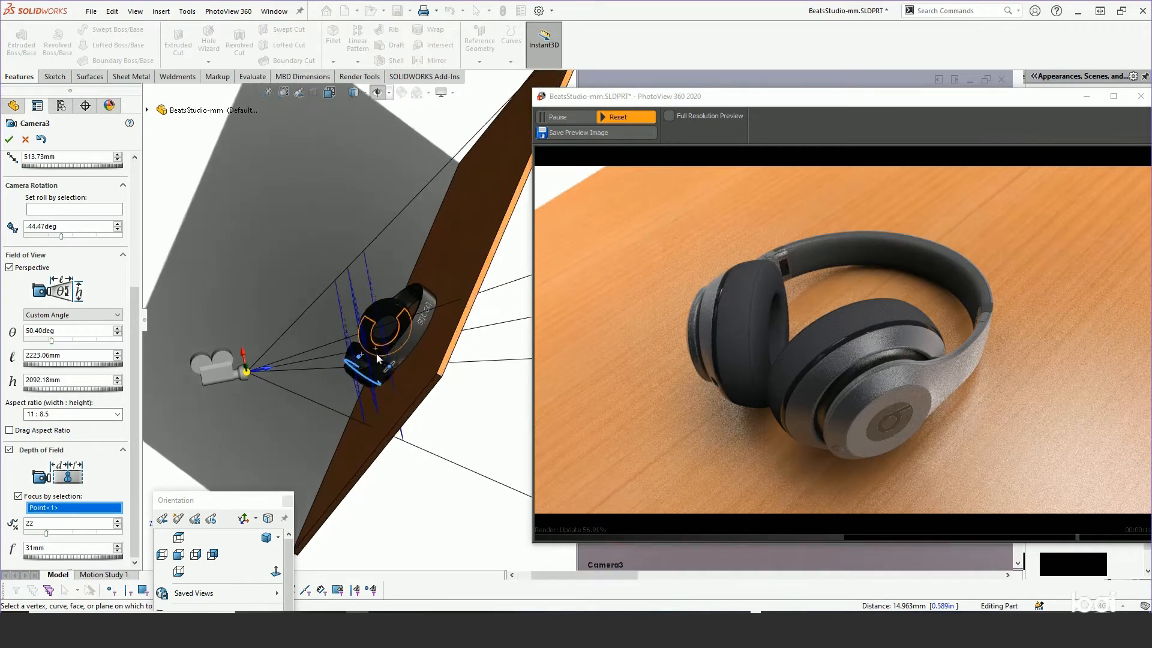
scroll(377, 358, down, 3)
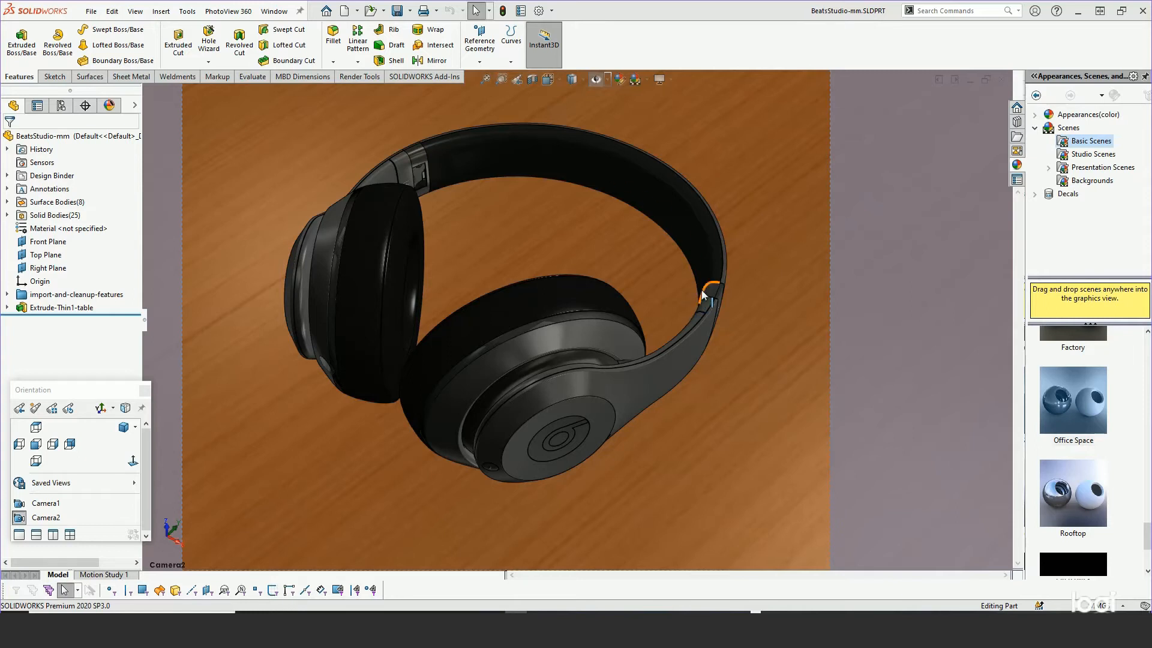
Show a PhotoView 360 preview of the headphones on the table and turn the integrated preview off
click(238, 12)
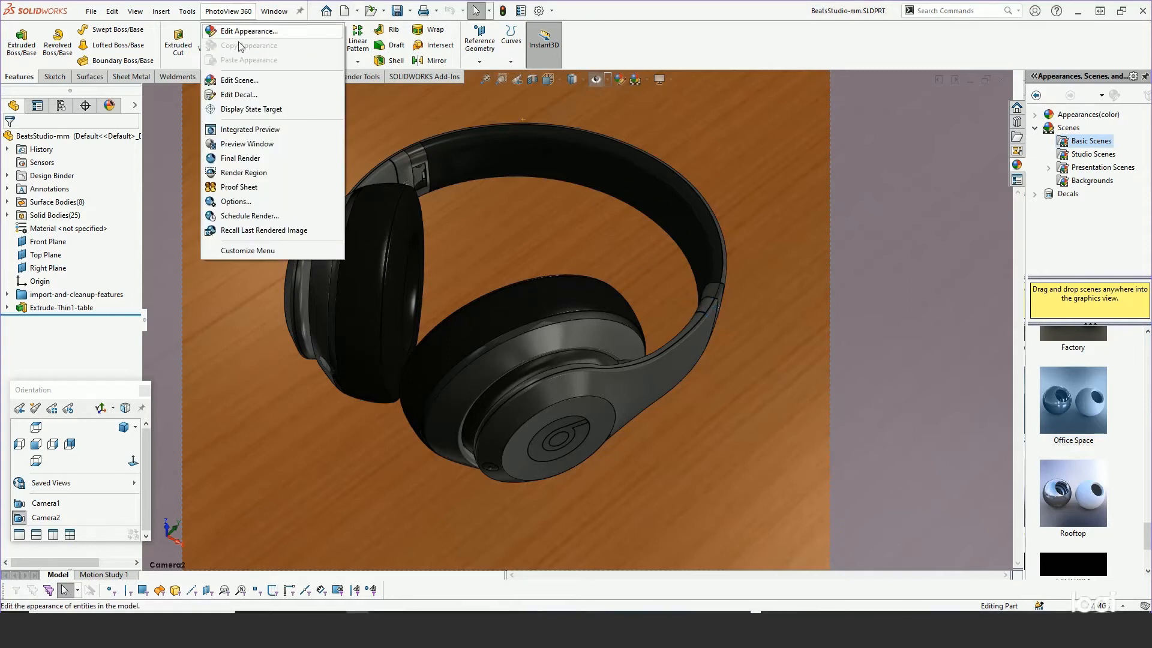
click(251, 145)
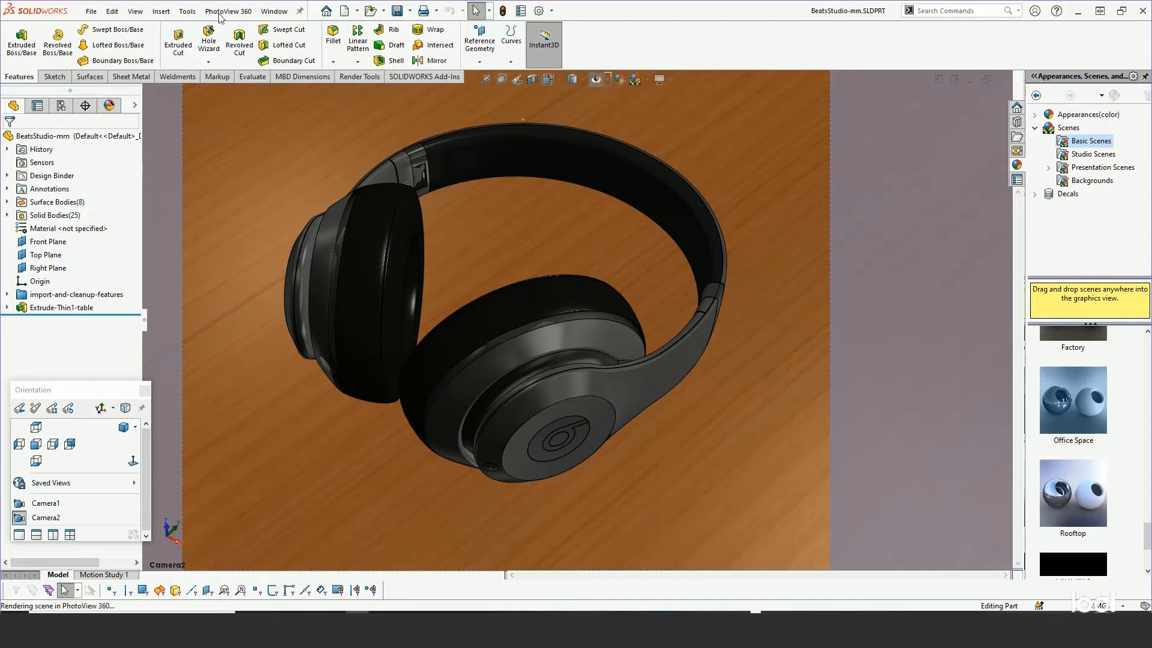
click(228, 105)
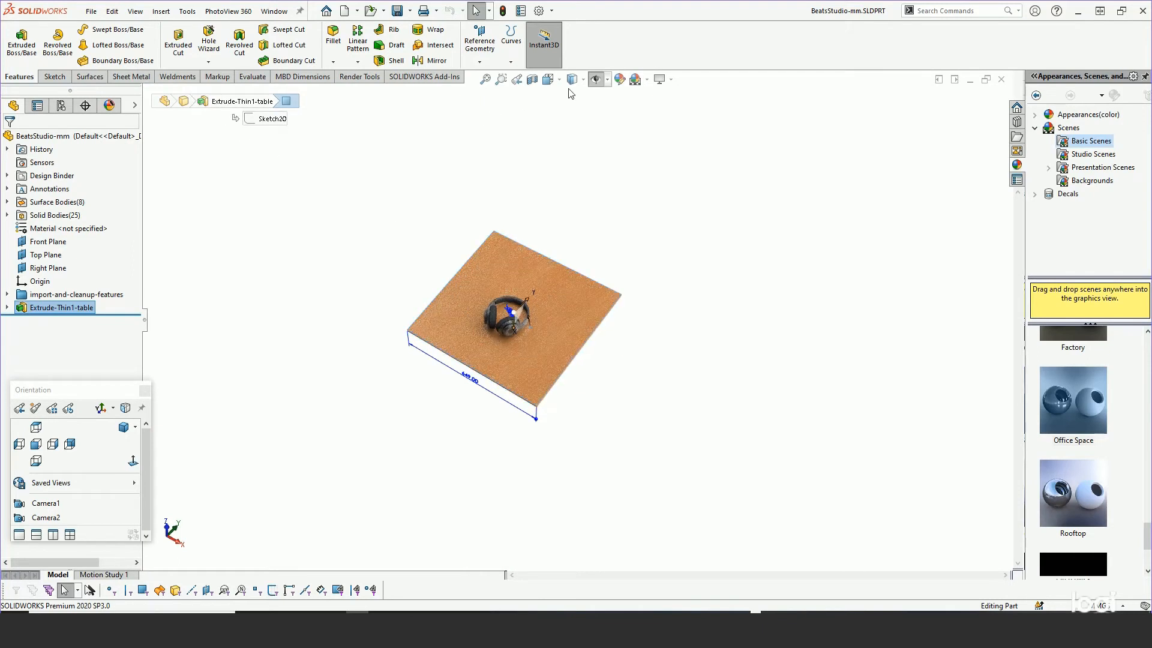
click(222, 14)
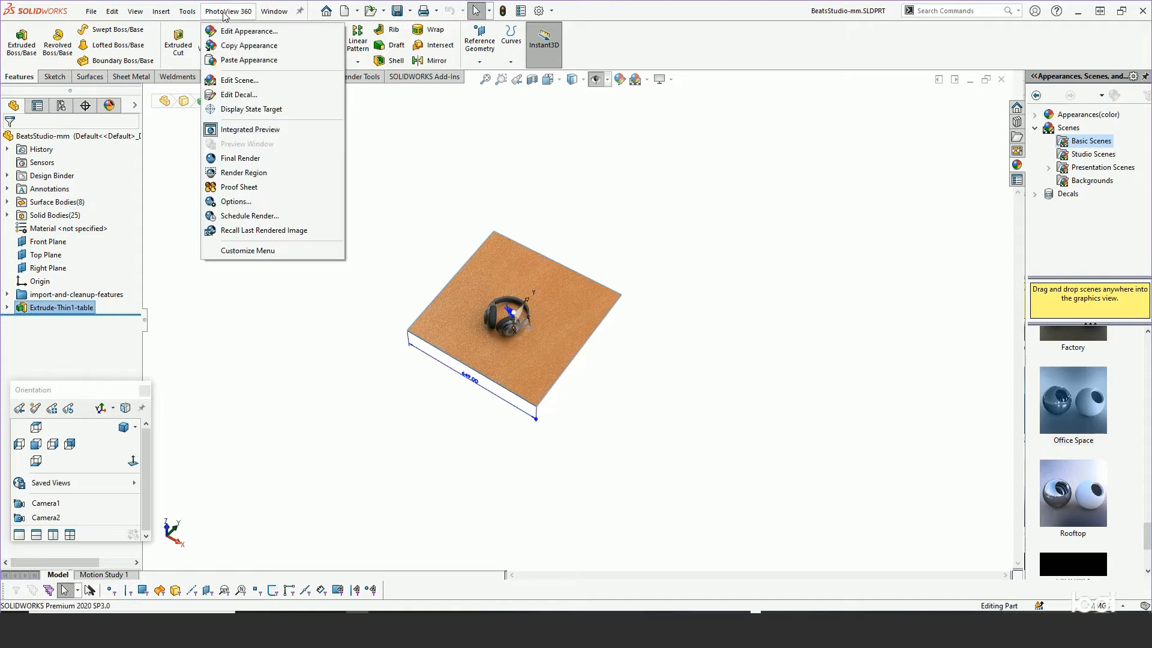
click(210, 132)
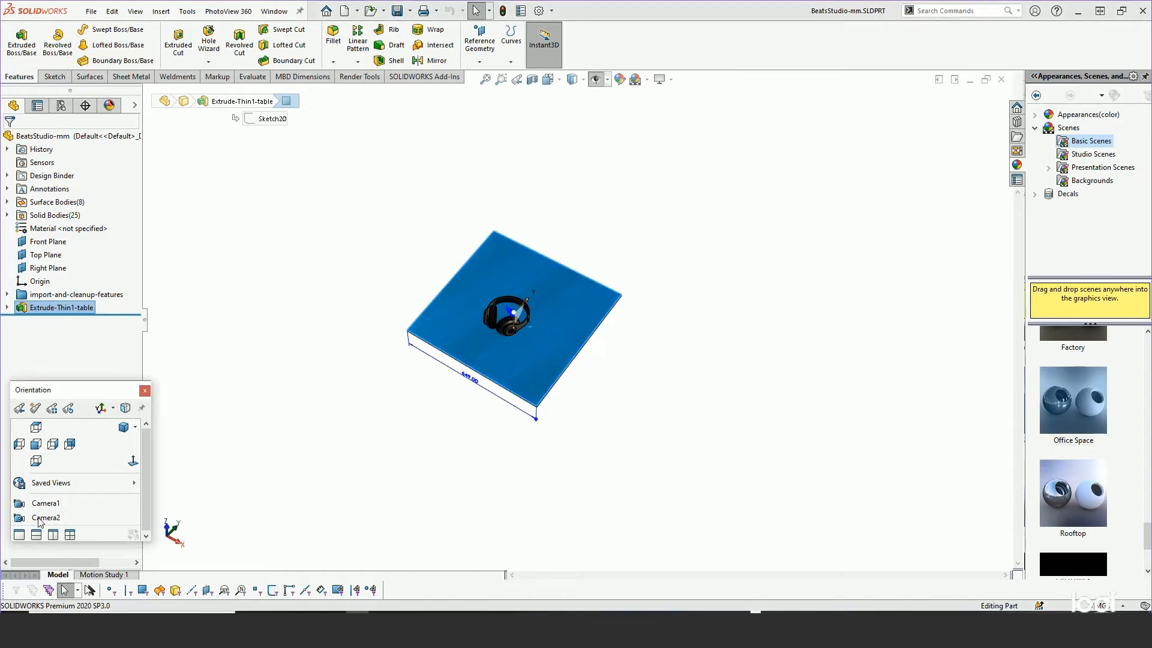
Examine the headphones on the table from different angles and distances
scroll(390, 420, down, 2)
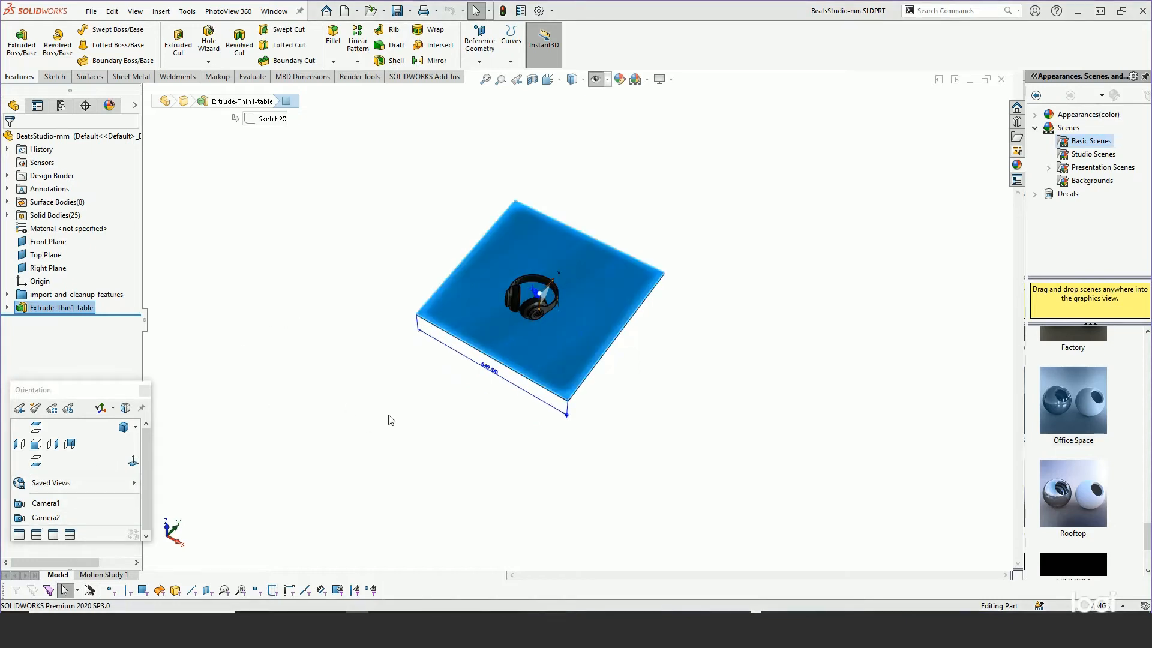
middle_drag(392, 415, 395, 390)
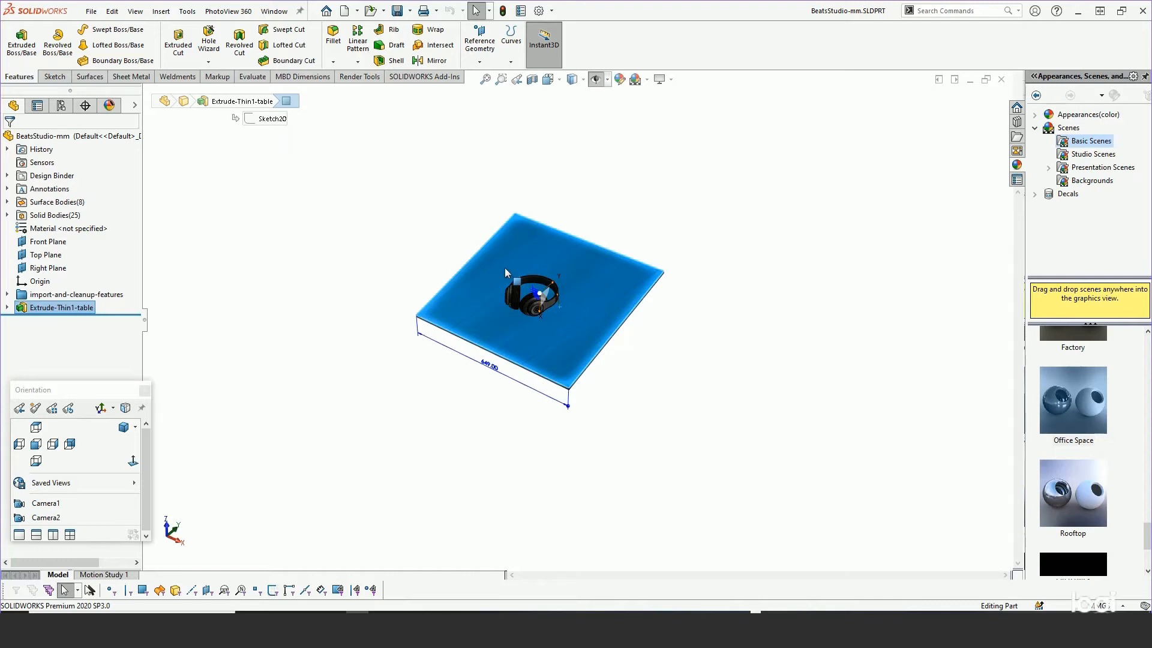
scroll(505, 267, down, 6)
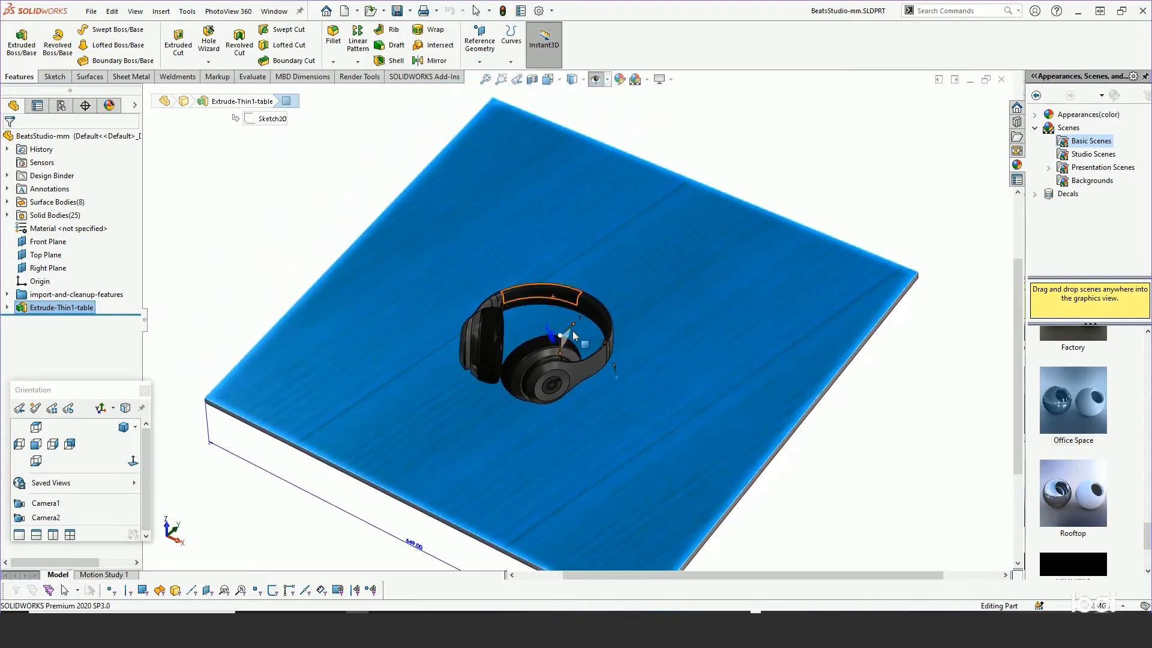
scroll(573, 334, down, 3)
click(63, 502)
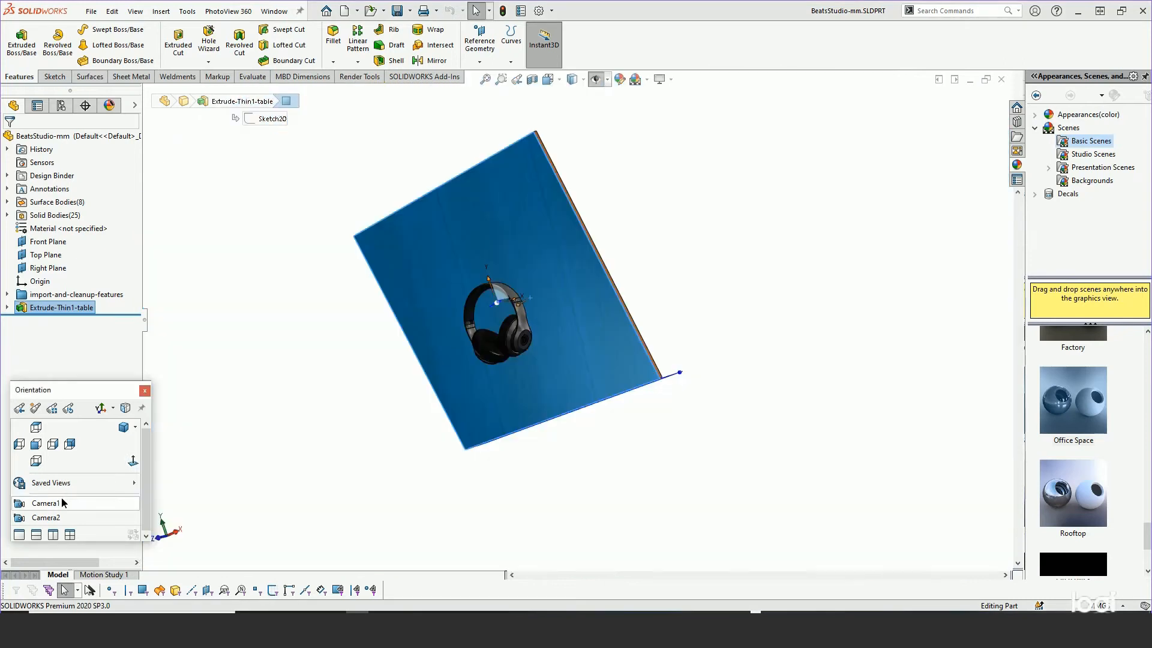
click(53, 518)
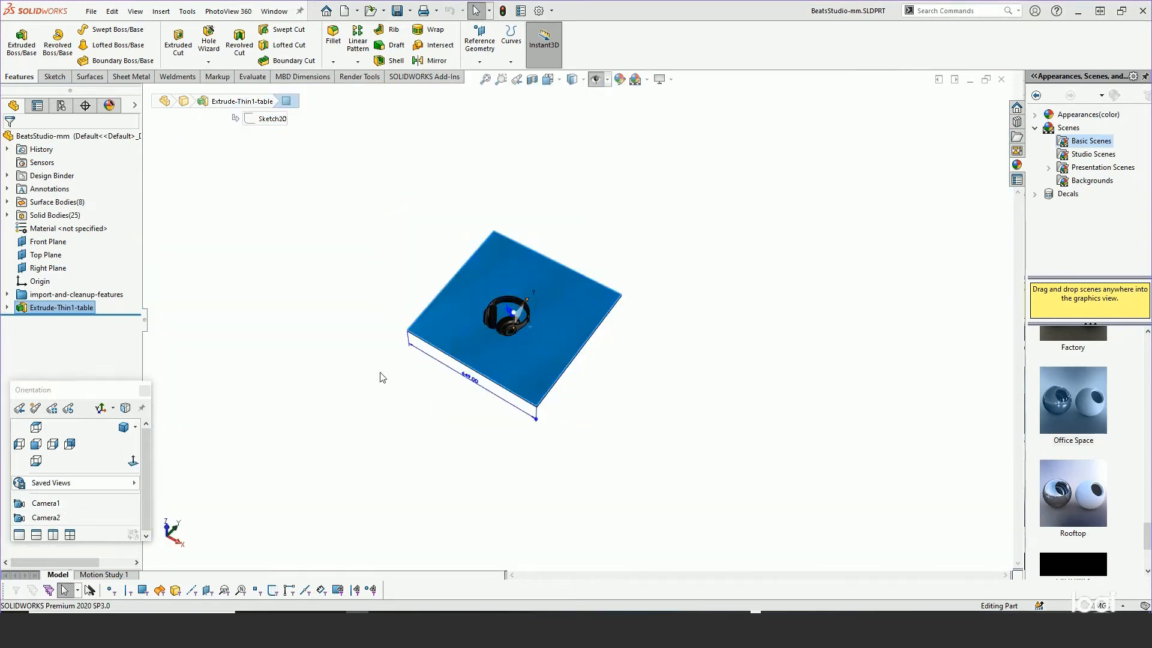
scroll(471, 270, down, 6)
ctrl+middle_drag(474, 239, 853, 226)
shift+middle_drag(756, 226, 754, 193)
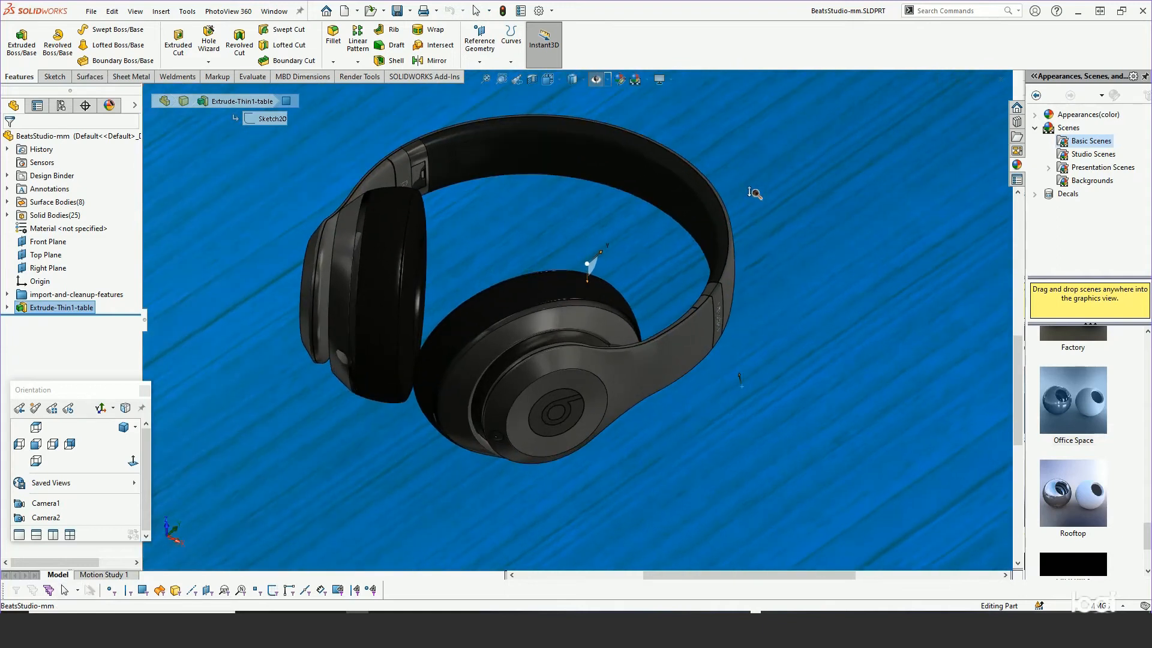
key(z)
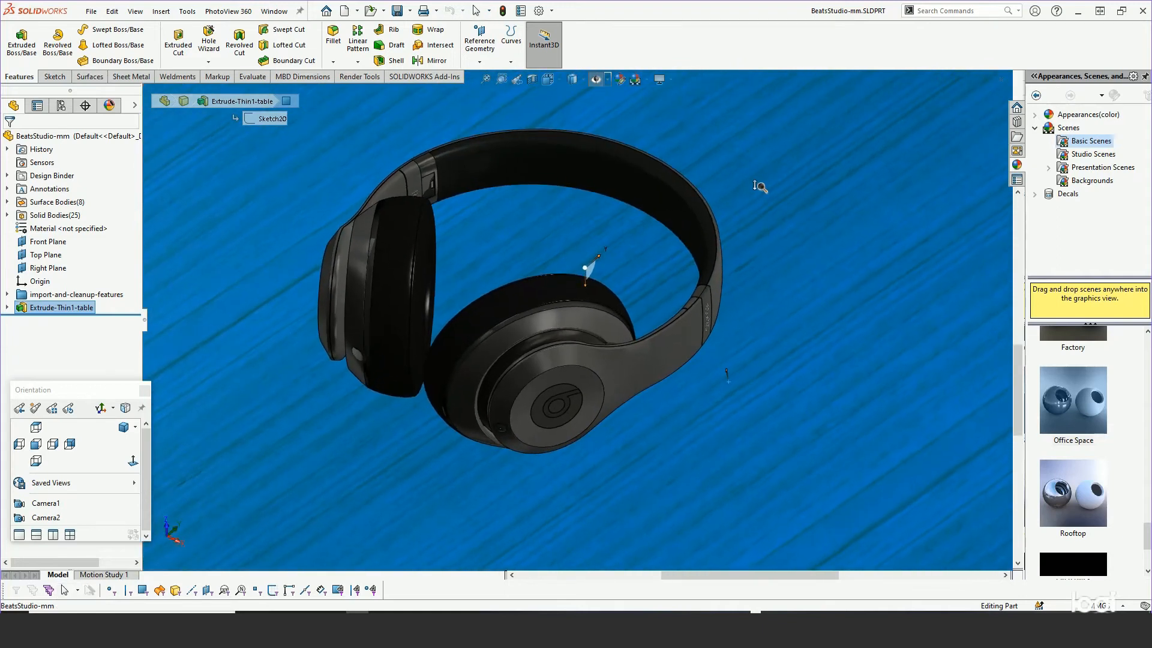
shift+middle_drag(762, 185, 764, 235)
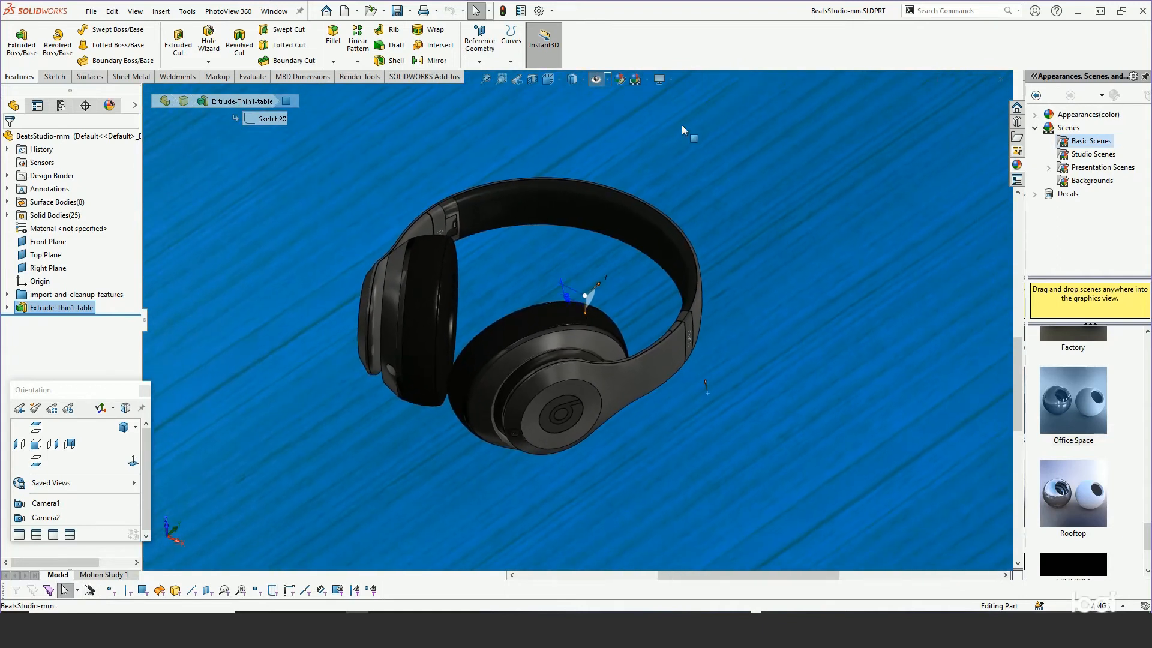
Clear the selection of the table face
right_click(579, 131)
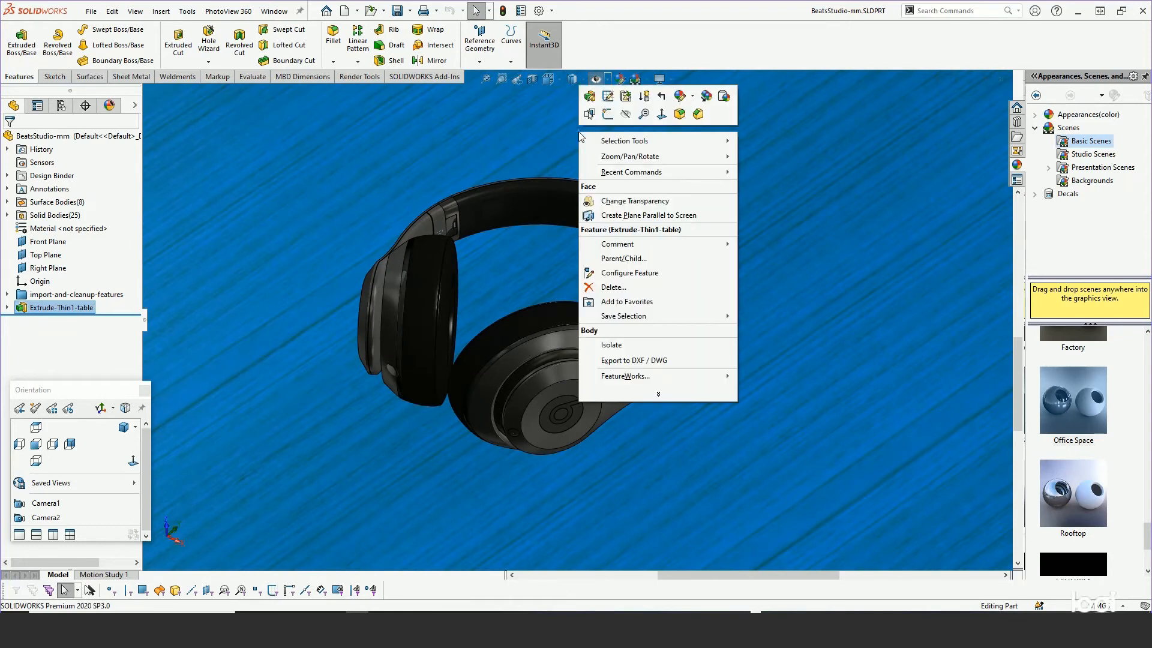
key(Escape)
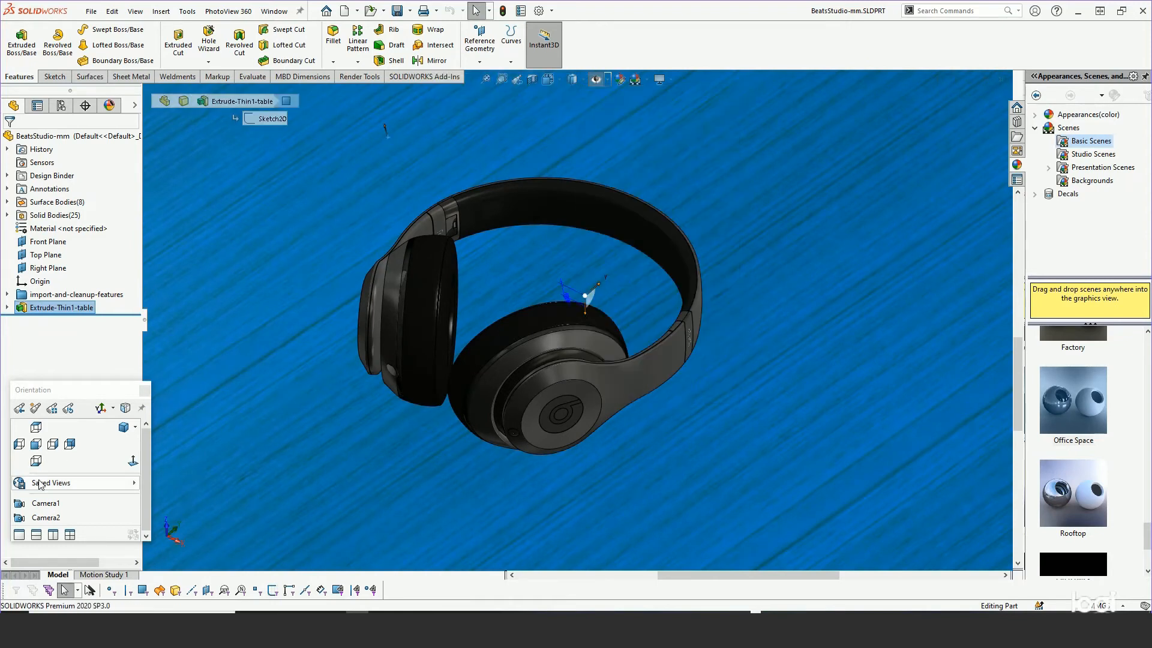
right_click(290, 333)
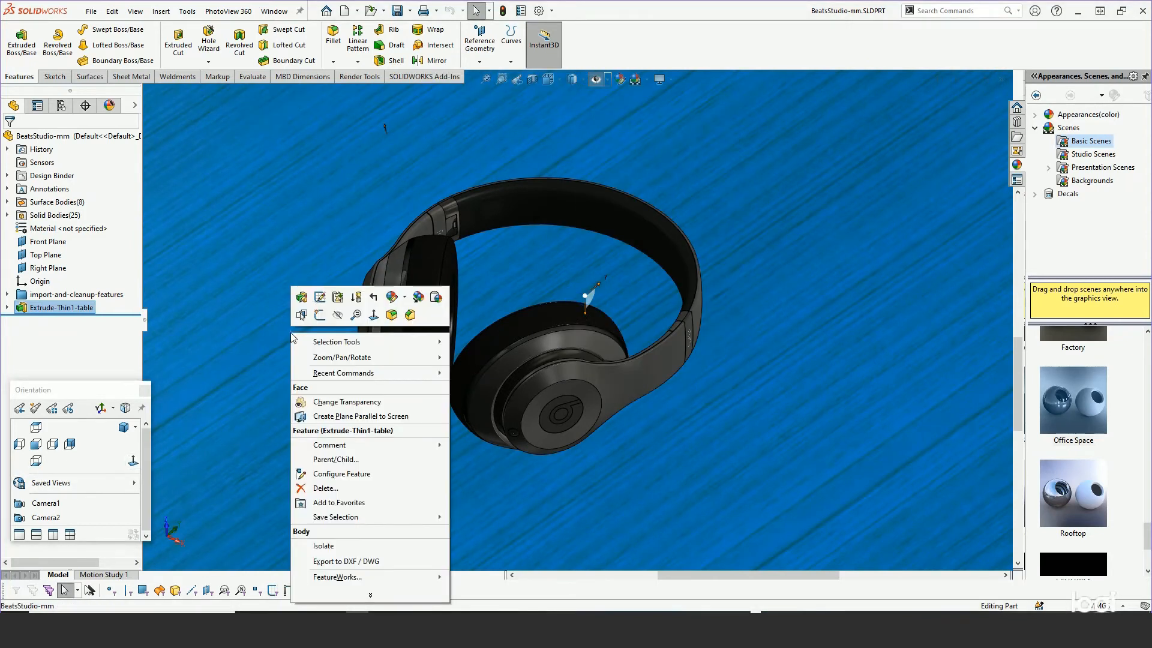
click(264, 371)
key(f)
click(242, 241)
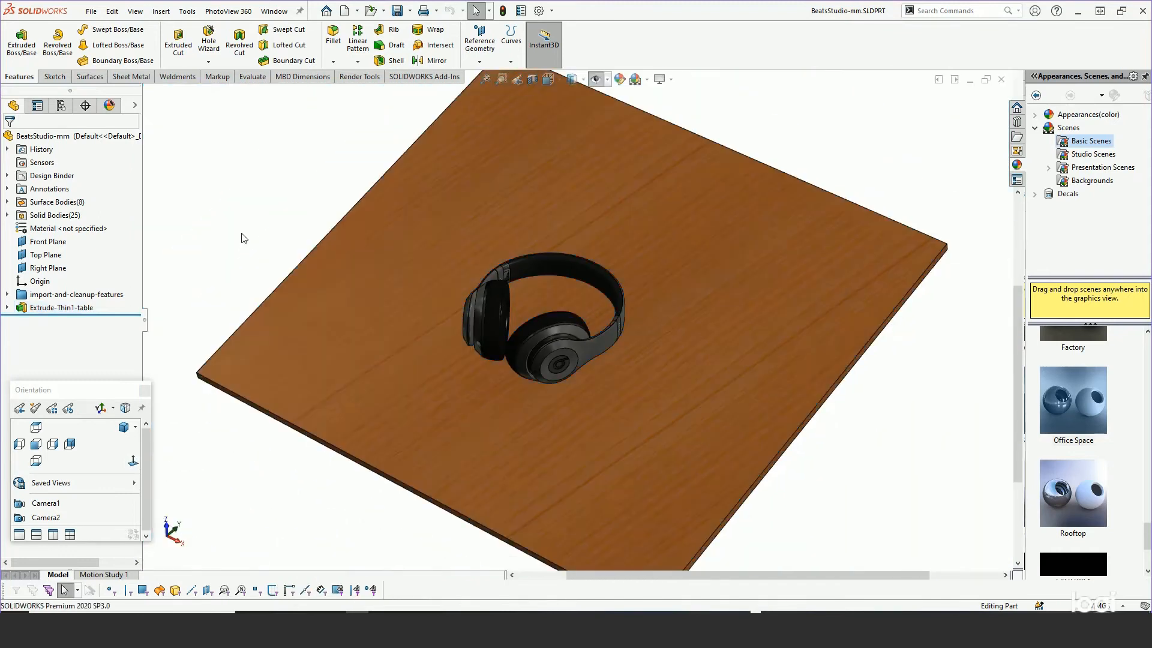
Switch to the Camera2 view of the headphones and open the PhotoView 360 preview window
right_click(282, 192)
click(326, 228)
drag(504, 215, 504, 171)
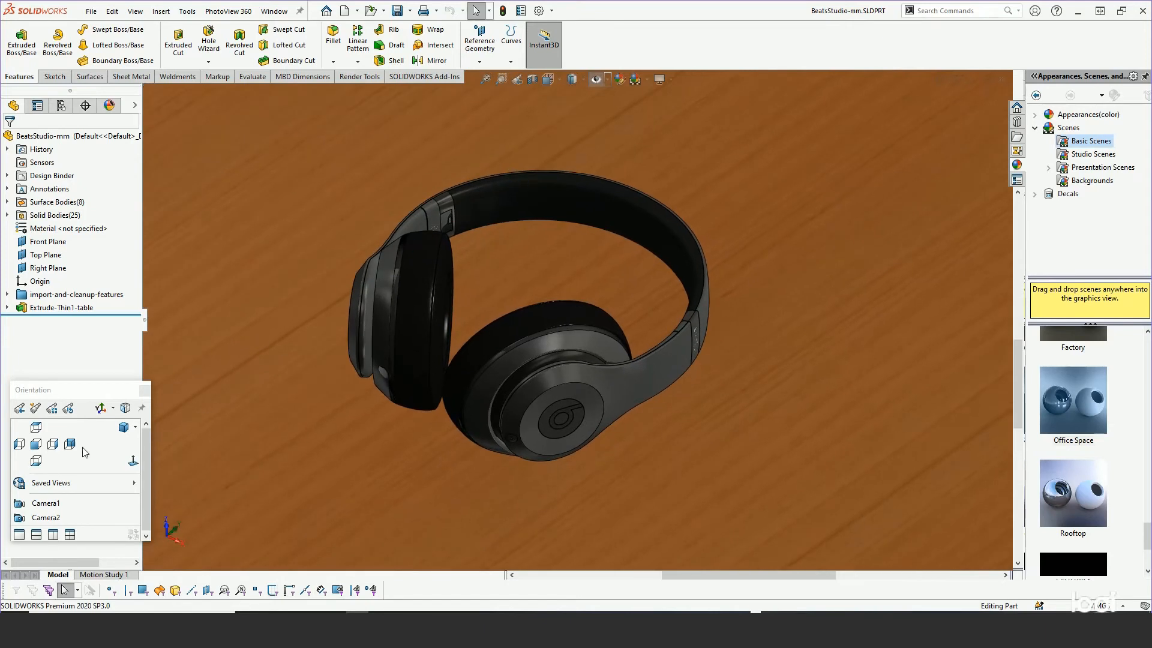
key(Escape)
click(41, 520)
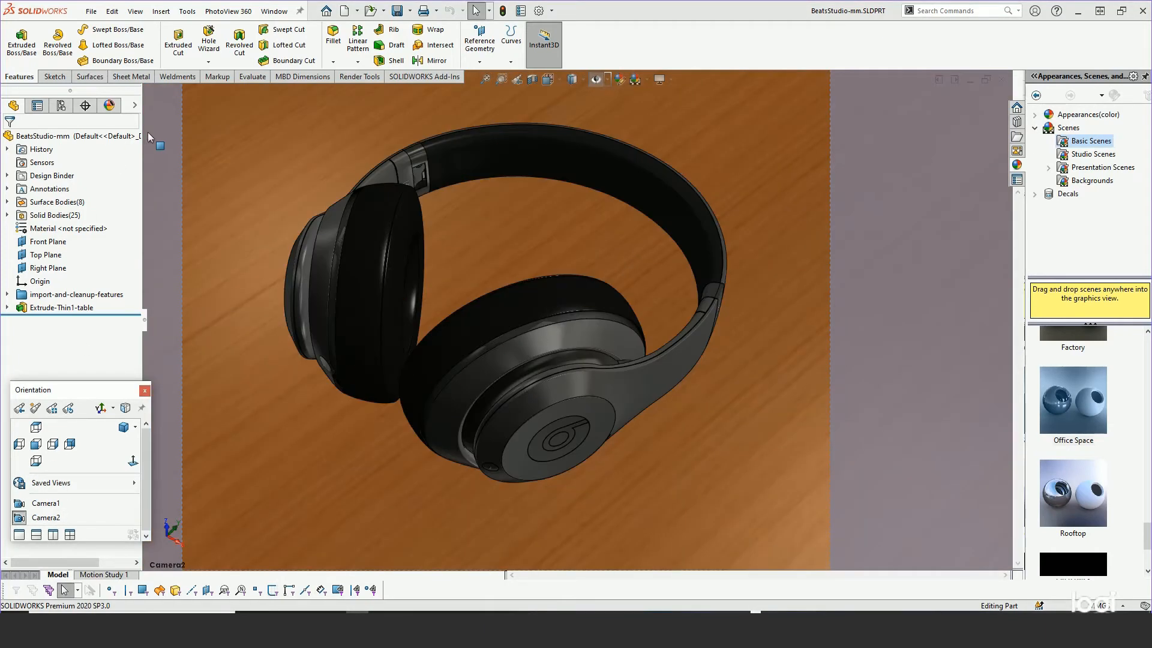
click(237, 12)
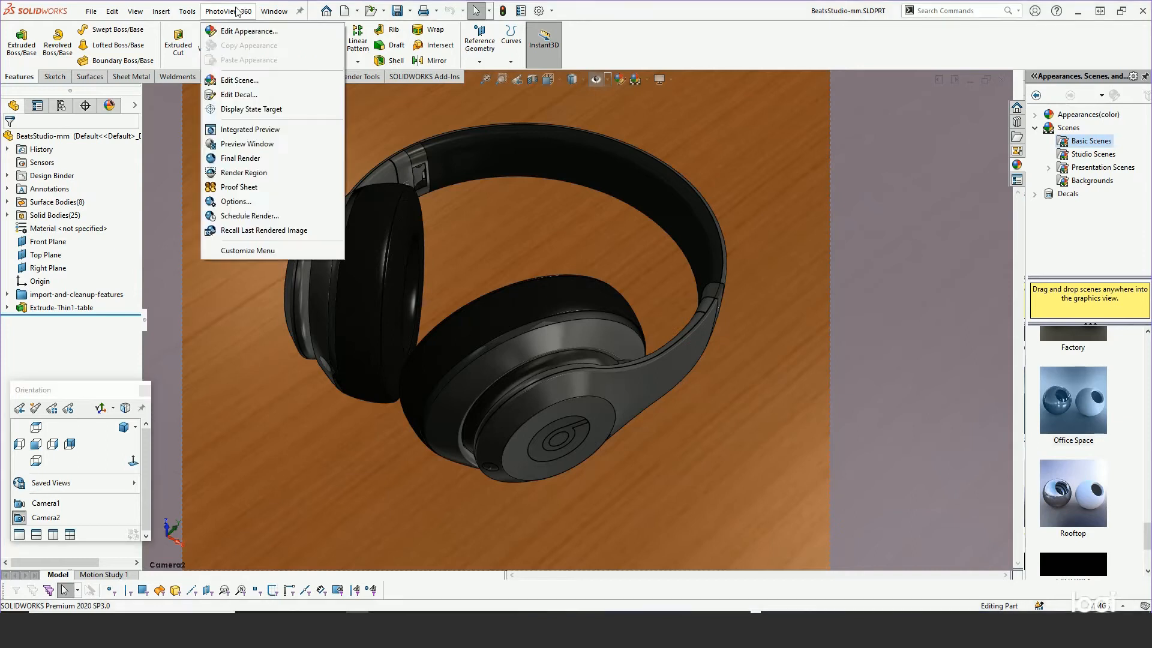
click(233, 144)
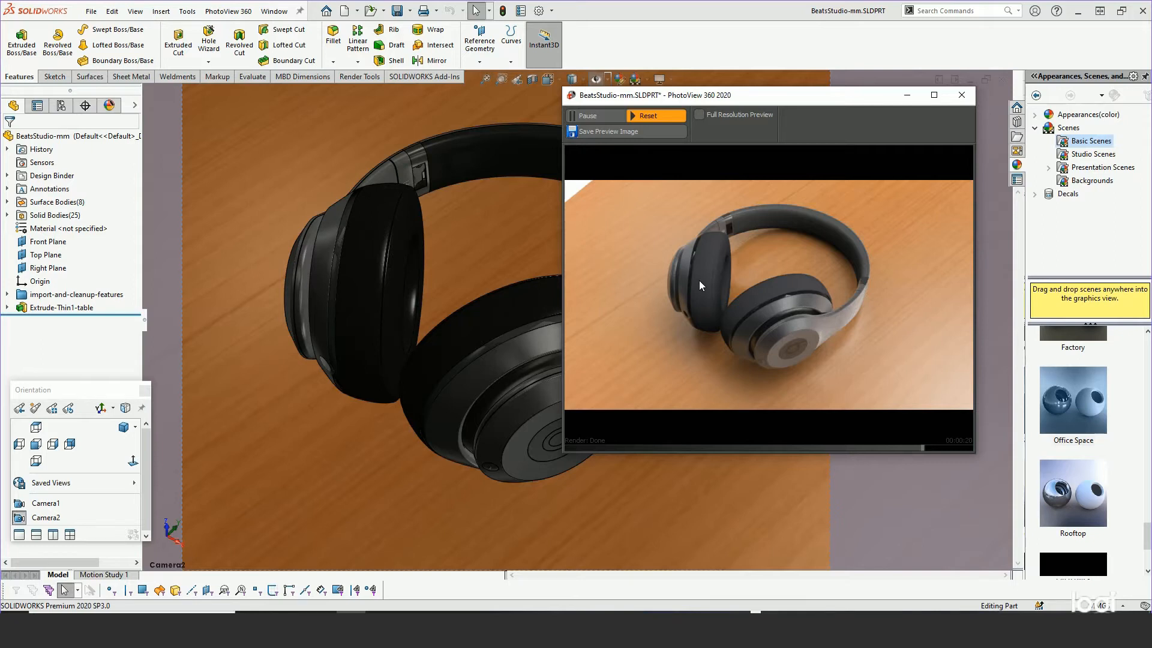
Toggle the camera lock for Camera2, fit the whole table in view and clear the face selection
right_click(160, 269)
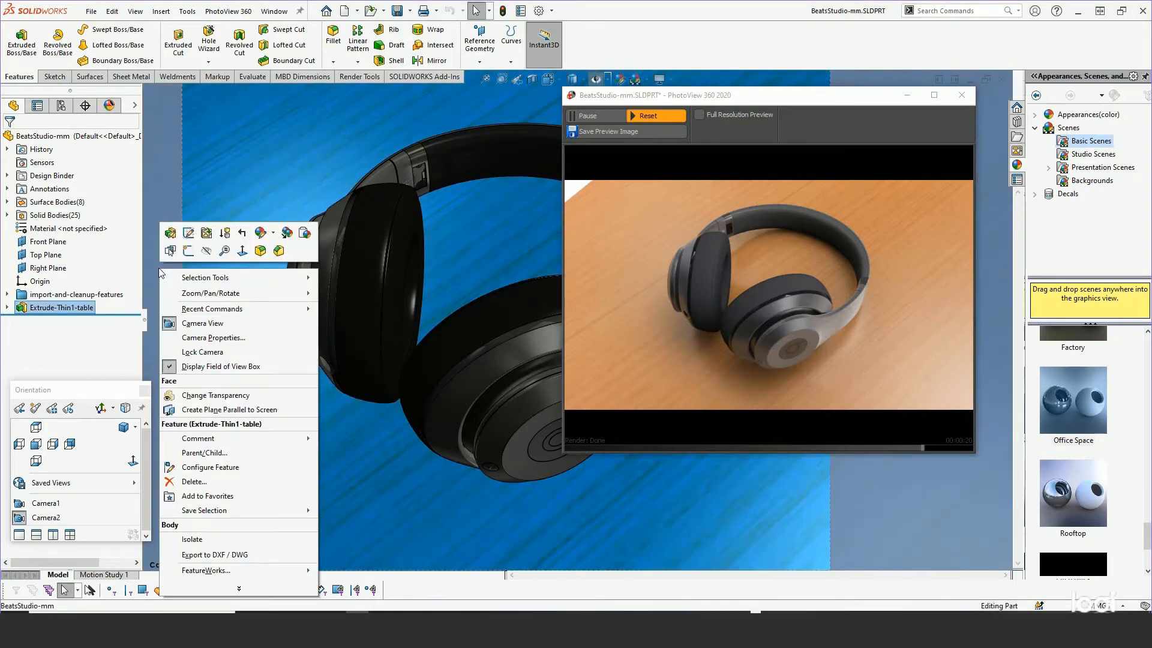
click(191, 351)
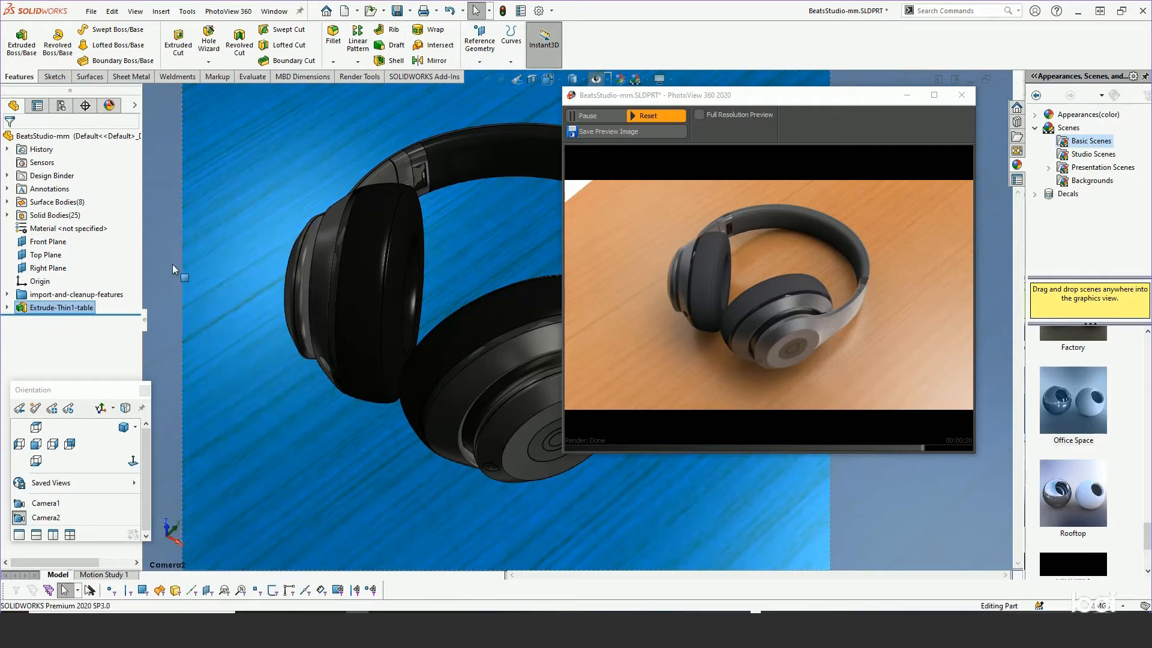
key(f)
click(246, 261)
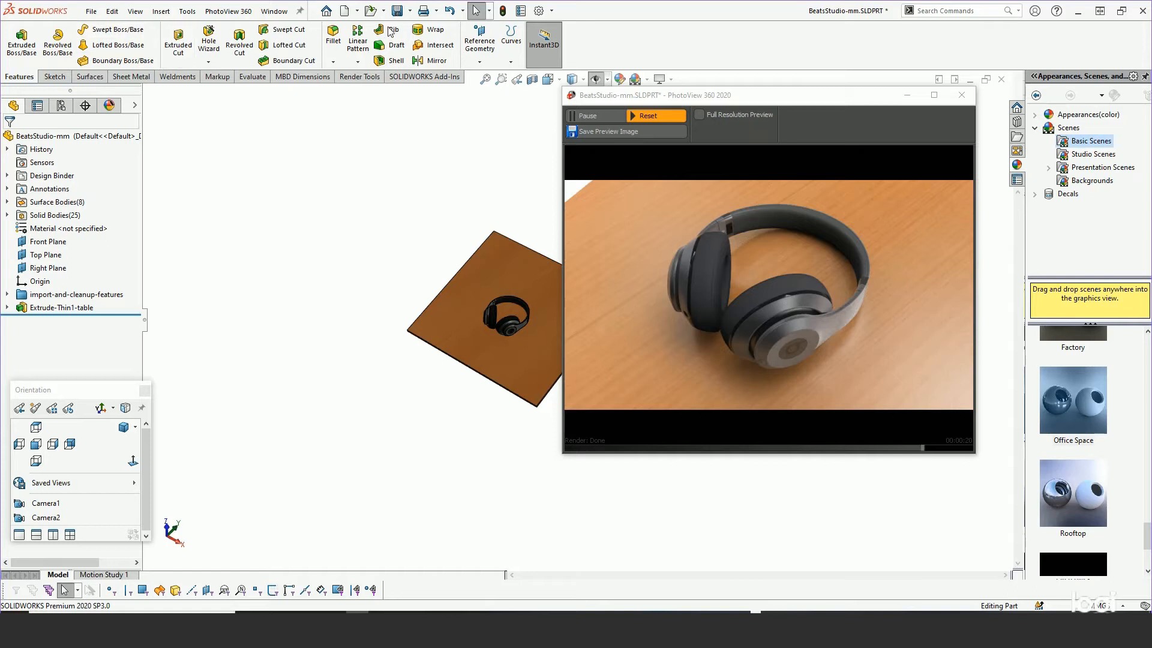
Clear space around the preview window, return to the previous close view and change the model to the Trimetric orientation
drag(678, 100, 706, 116)
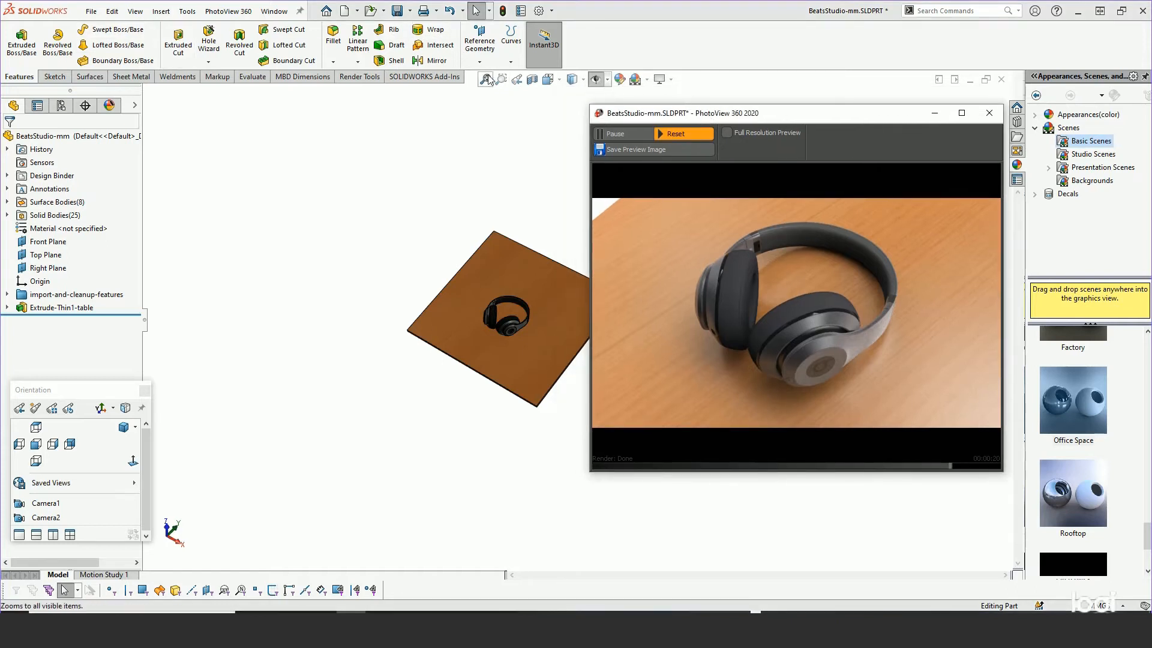
click(517, 80)
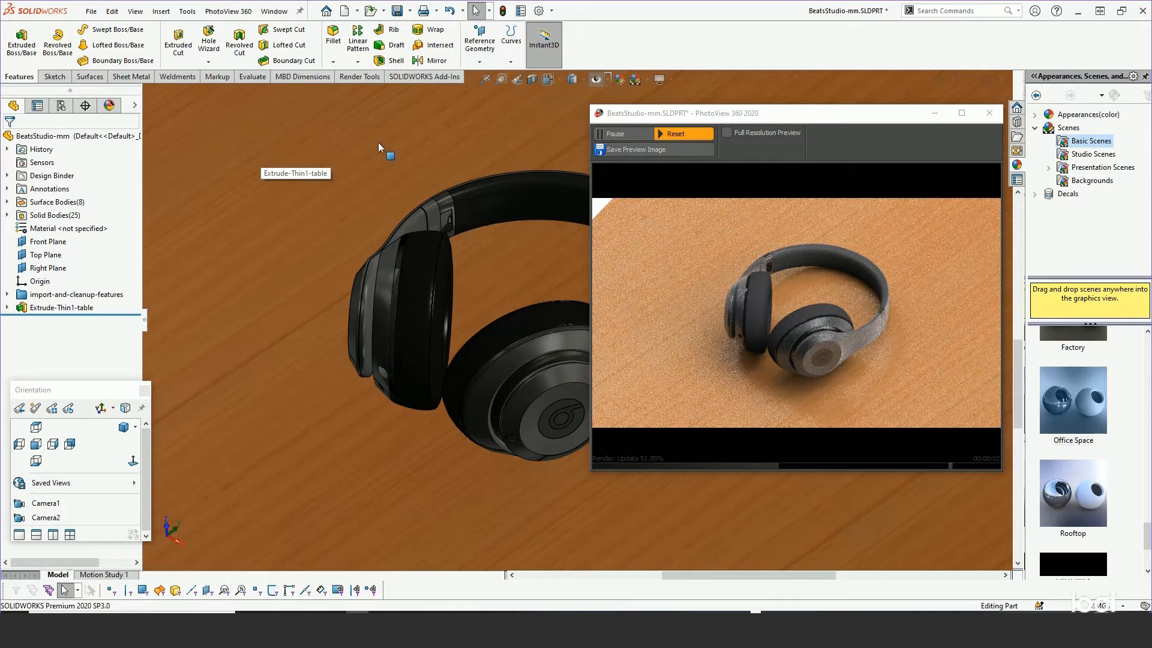
drag(74, 392, 93, 337)
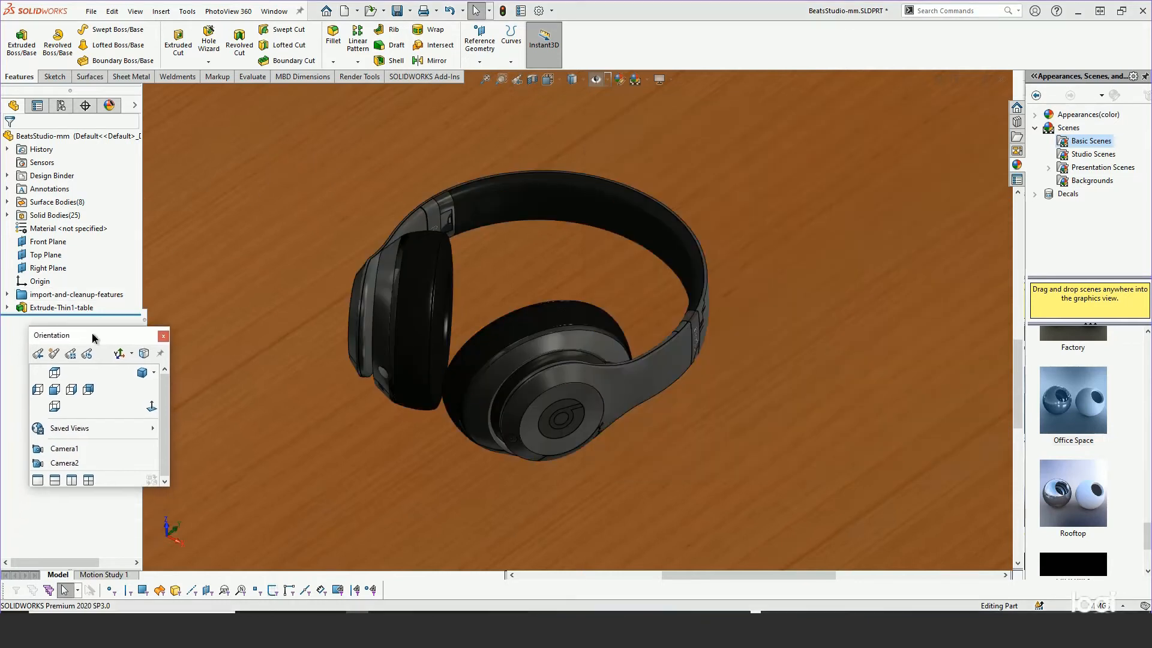
click(142, 373)
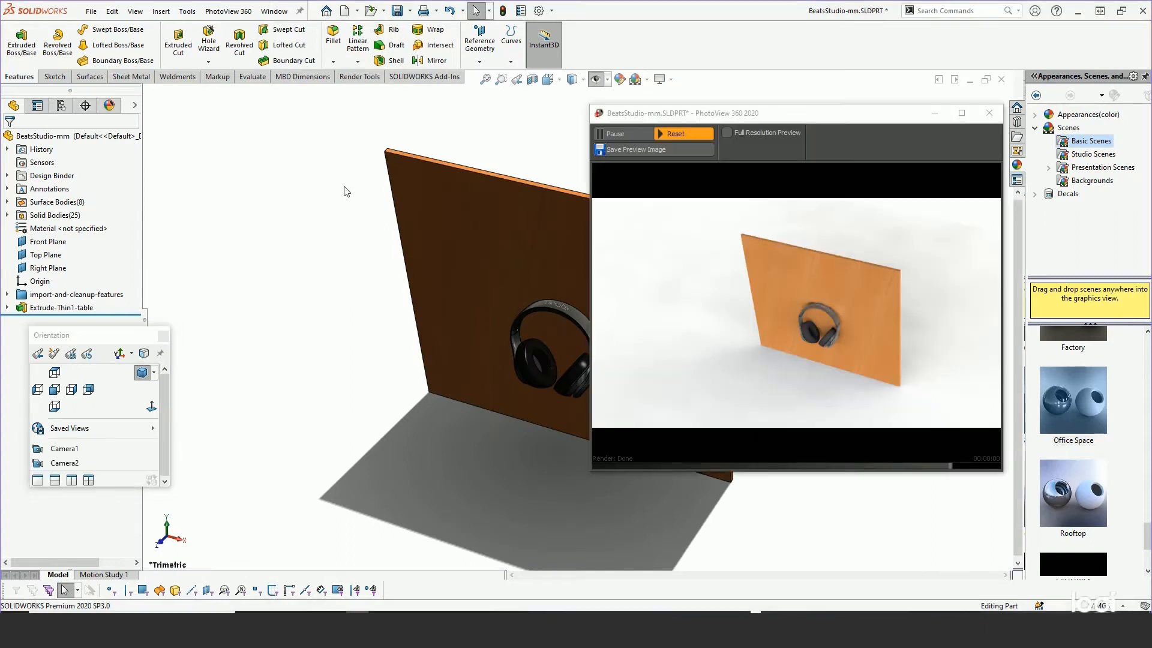
Examine the ear cup logo and the front of the headphones up close in both the model and the rendered preview
middle_drag(377, 379, 341, 215)
scroll(420, 286, down, 10)
scroll(467, 319, down, 10)
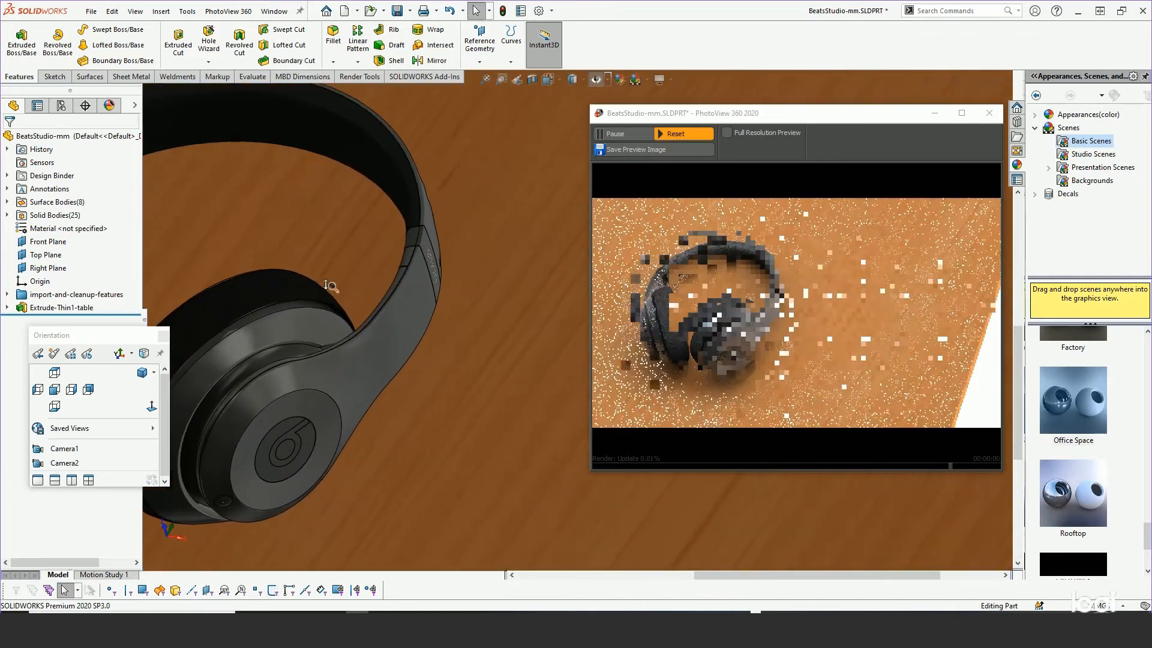
scroll(369, 347, down, 10)
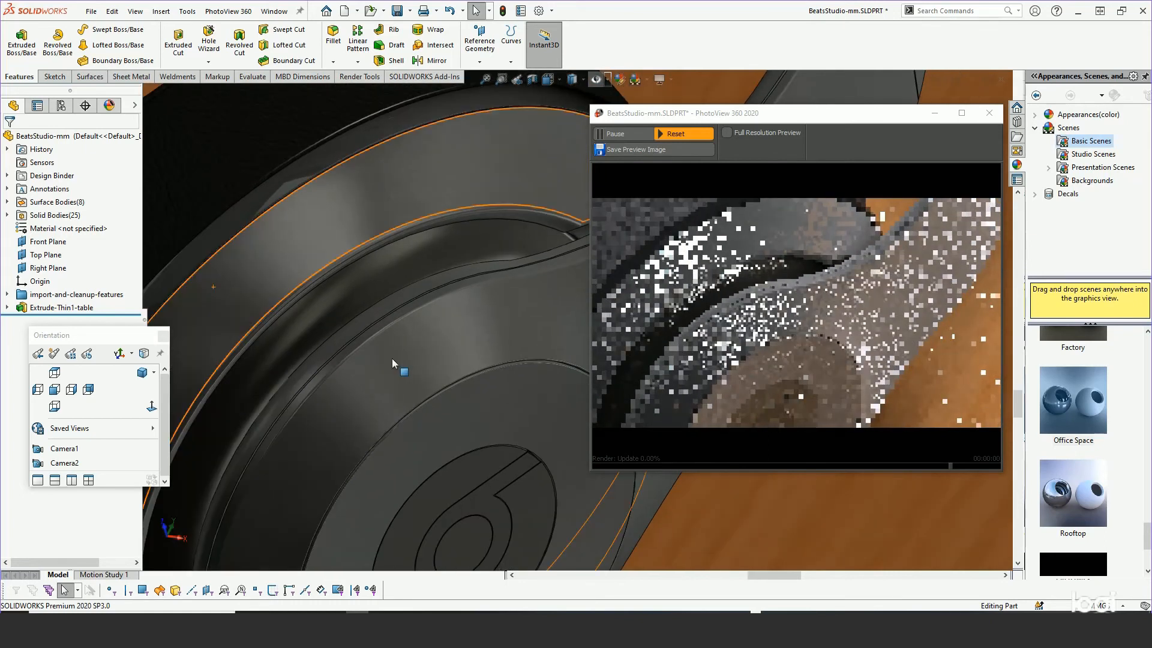
ctrl+middle_drag(391, 358, 398, 154)
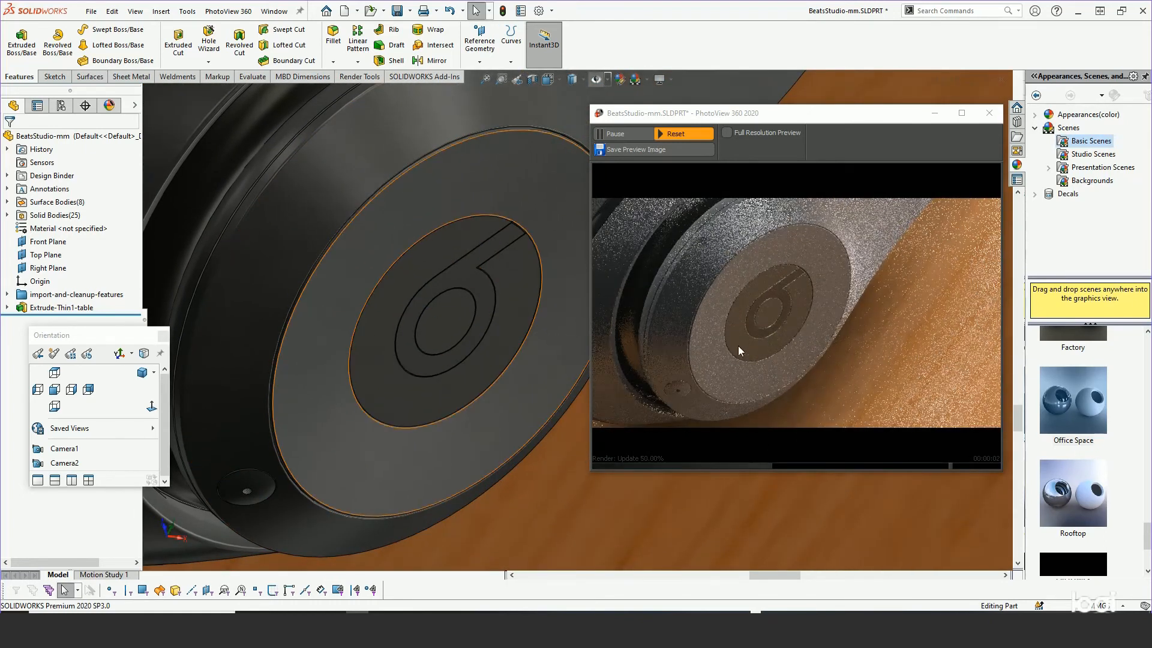
middle_drag(350, 382, 362, 355)
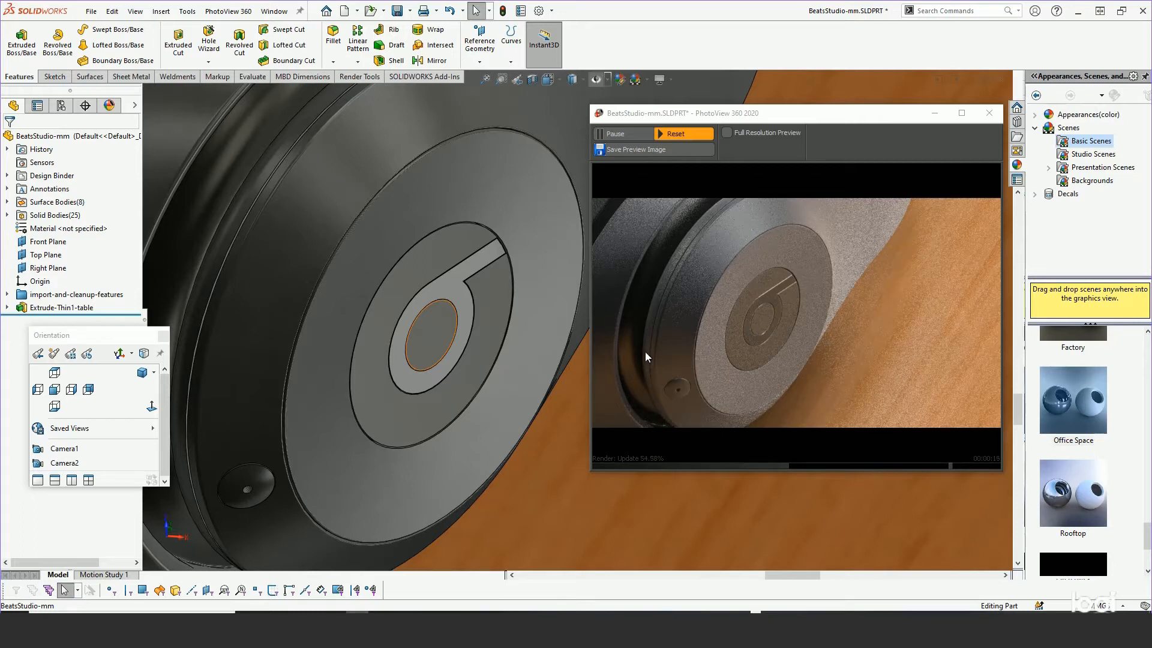
click(786, 333)
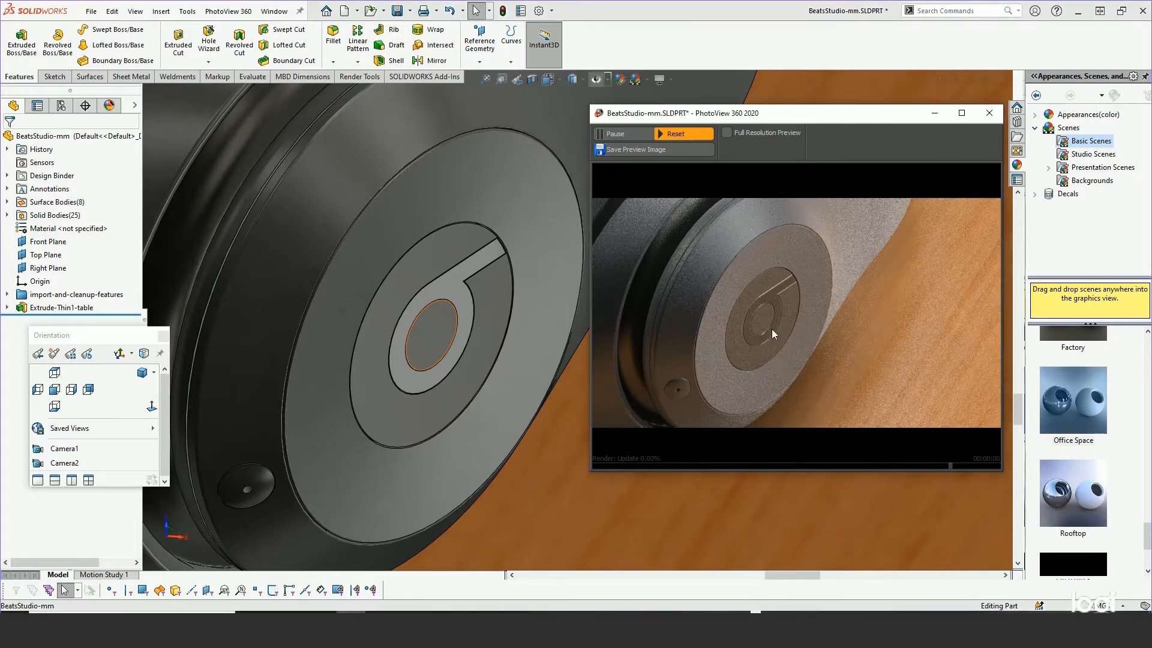
scroll(449, 414, up, 5)
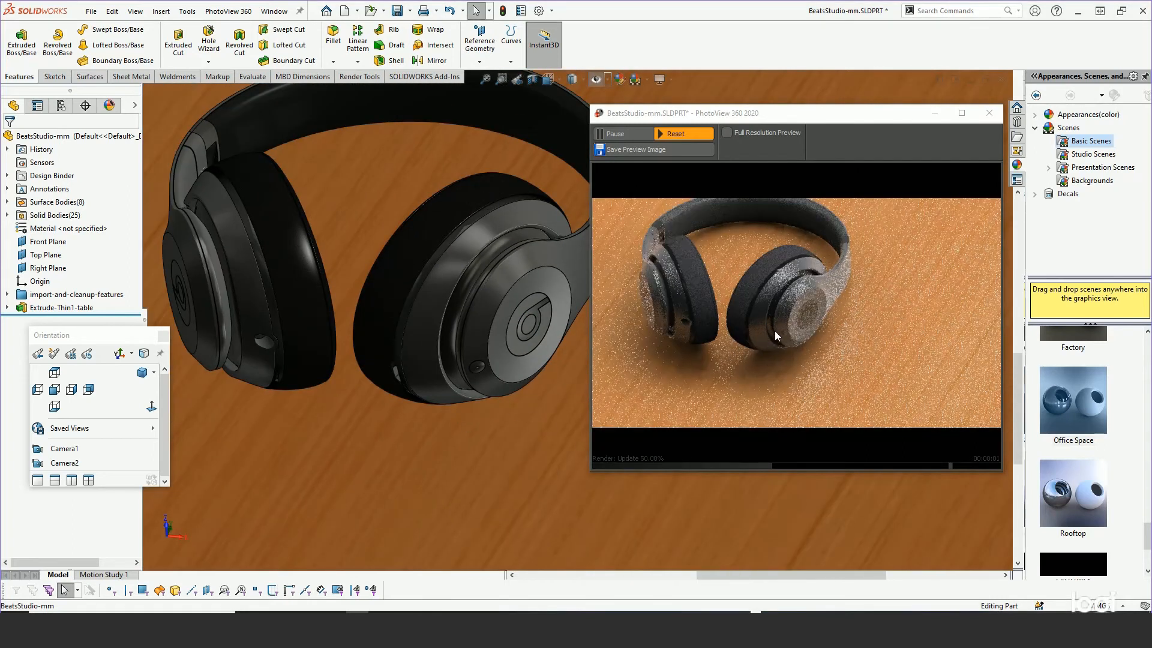
click(666, 288)
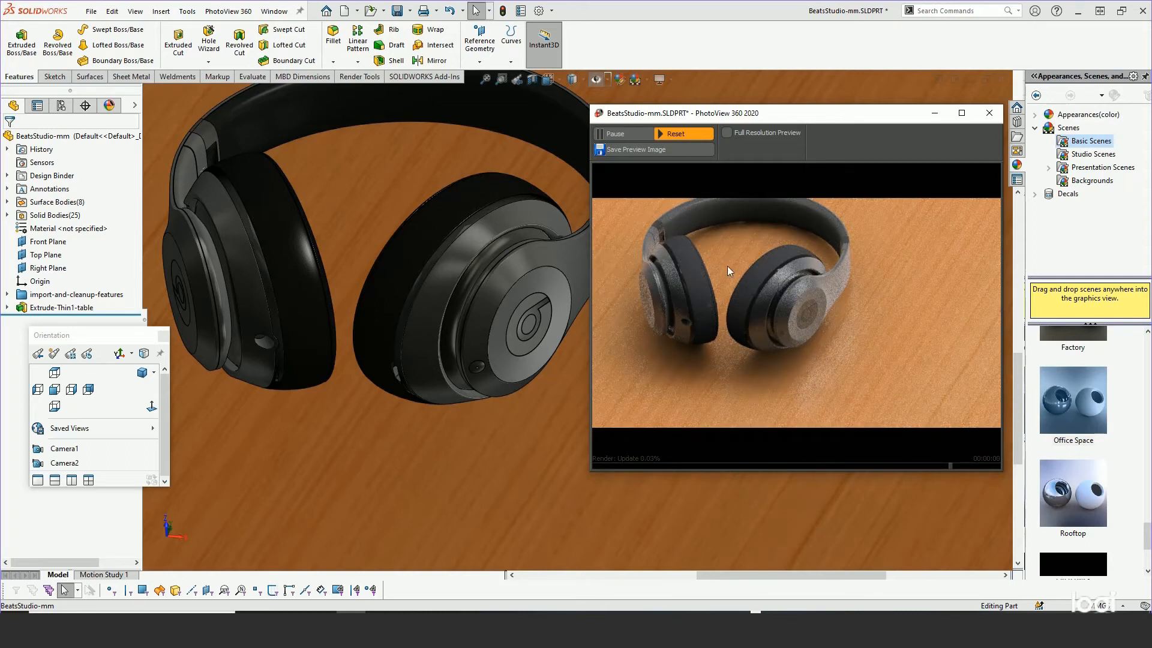
Compare the rendered previews of Camera2 and the earlier free view, ending in the Camera2 view
click(62, 462)
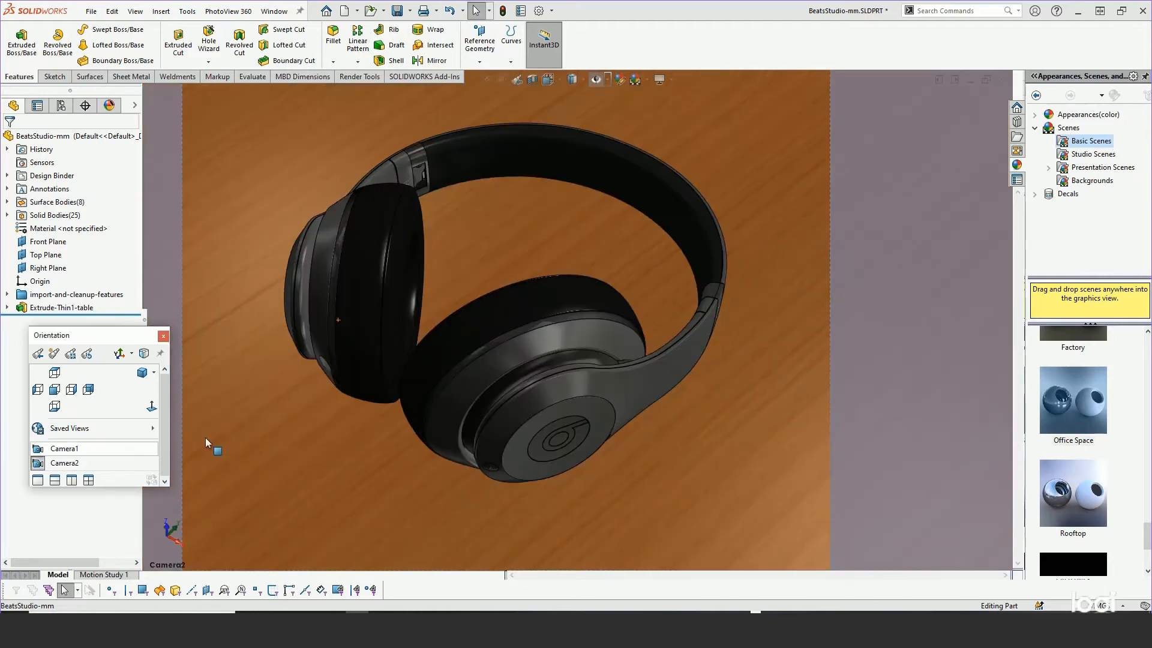
click(773, 426)
click(398, 446)
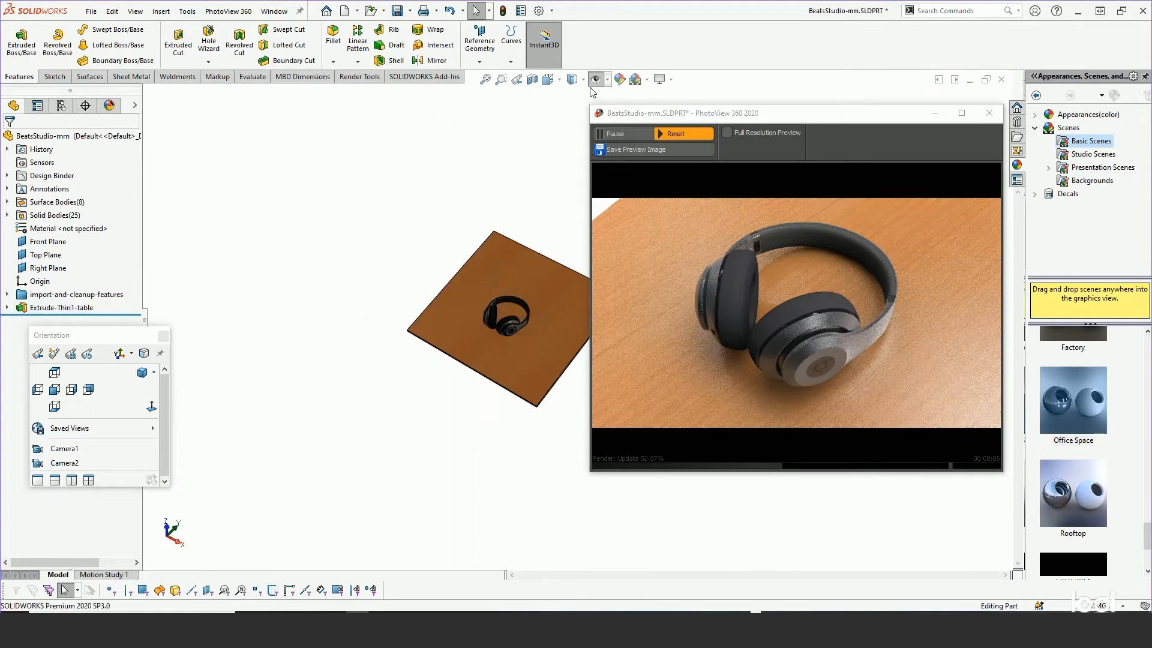
click(515, 81)
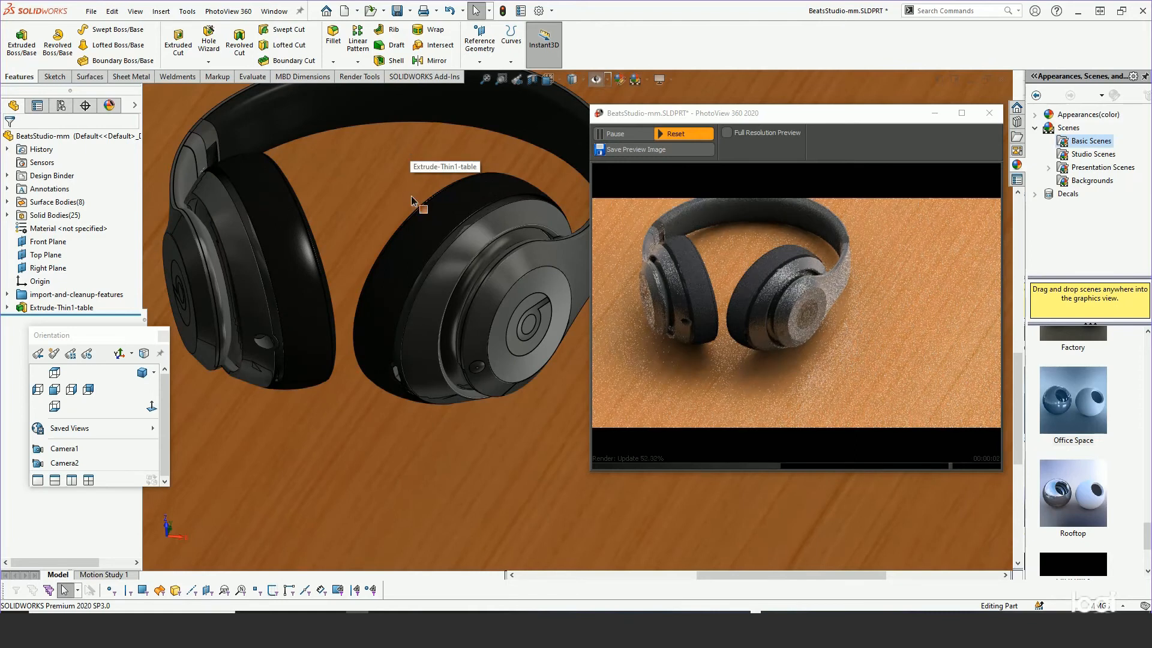
middle_drag(412, 195, 396, 209)
click(63, 464)
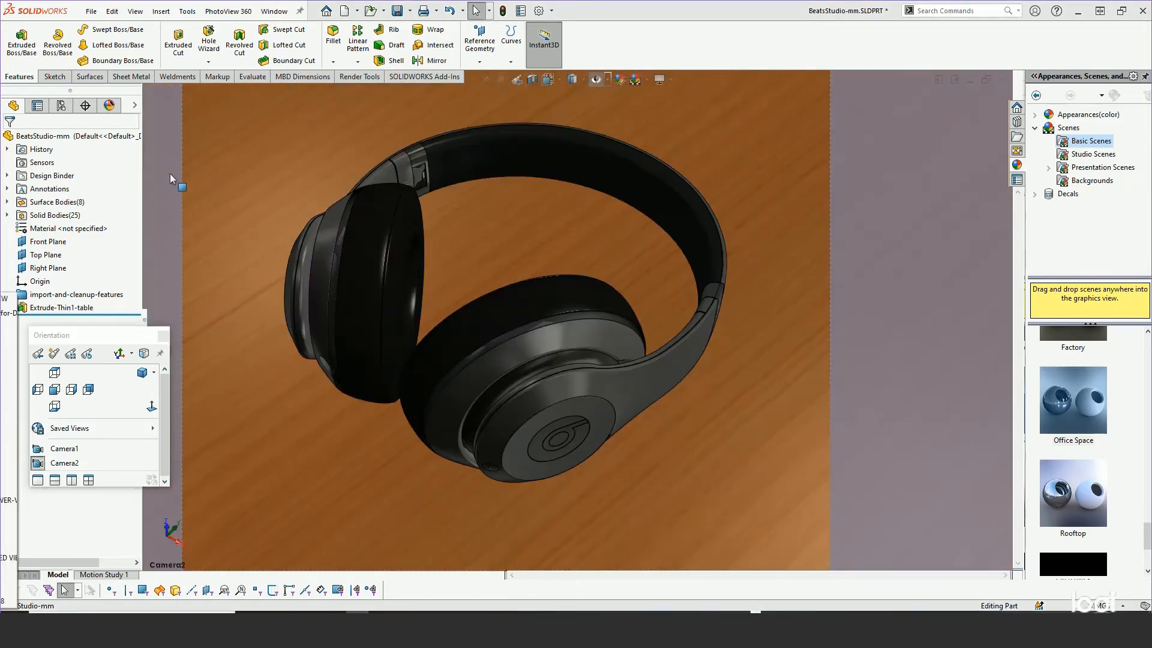
Open the PhotoView 360 options and review the available final and preview render quality levels
click(244, 12)
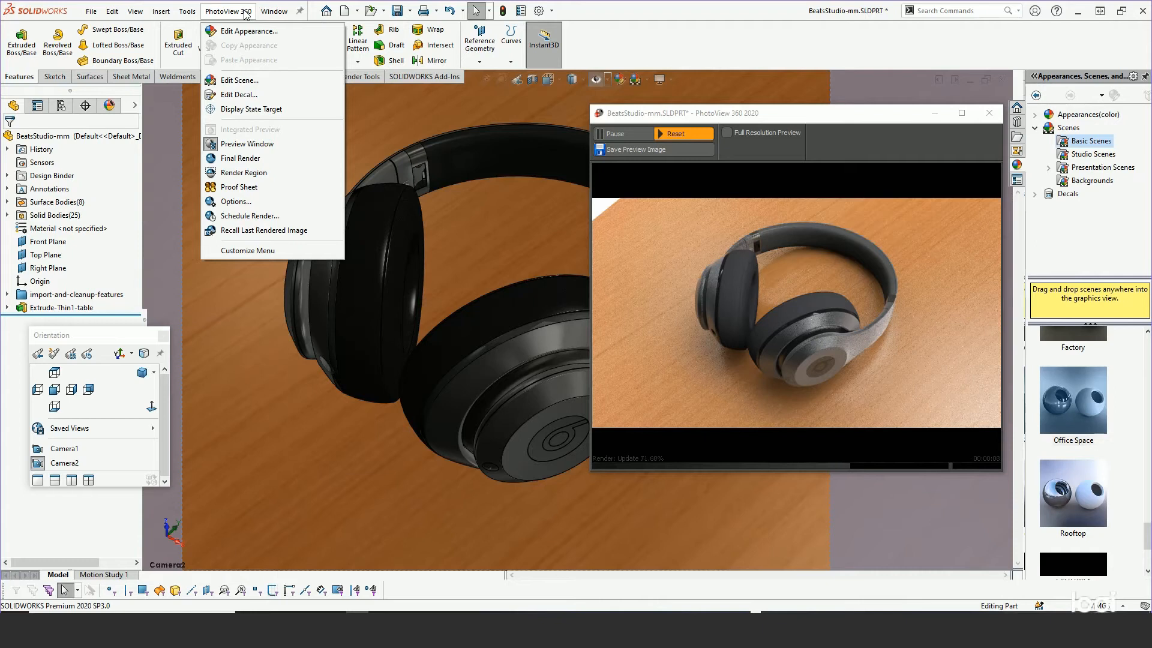
click(241, 202)
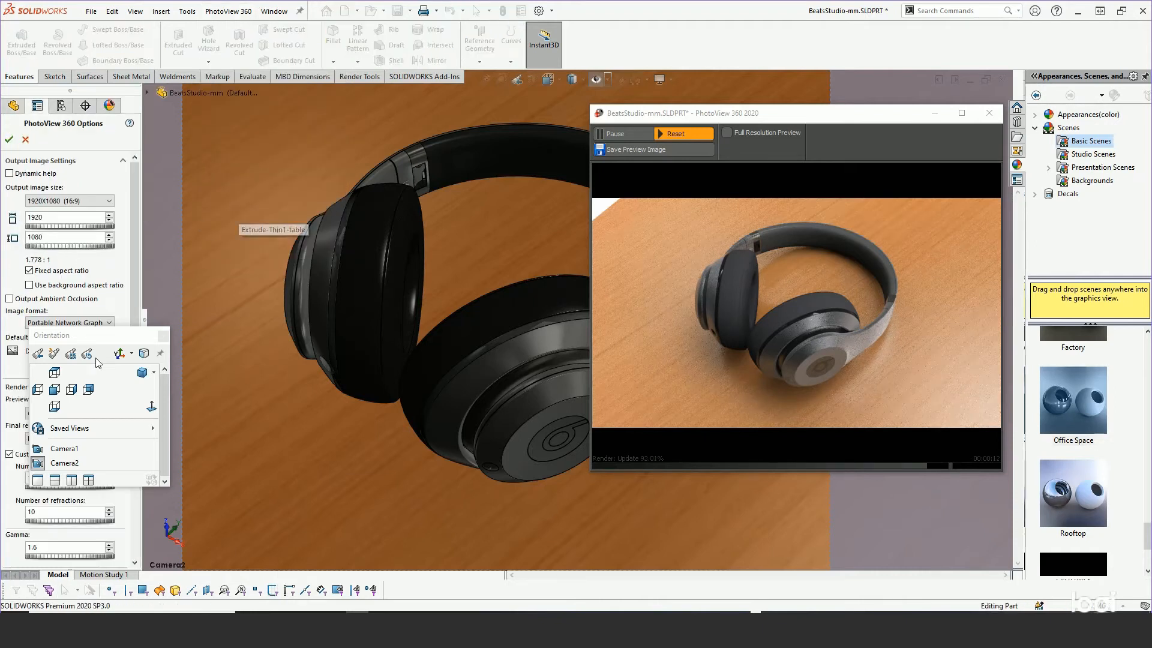
drag(75, 338, 183, 492)
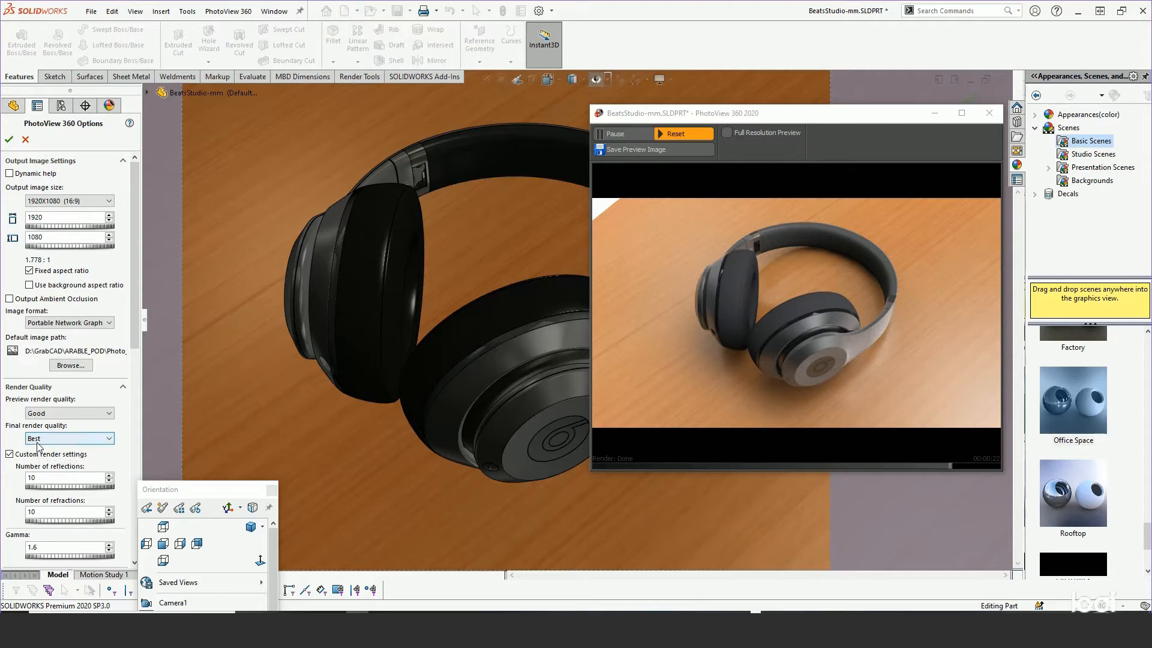
click(100, 439)
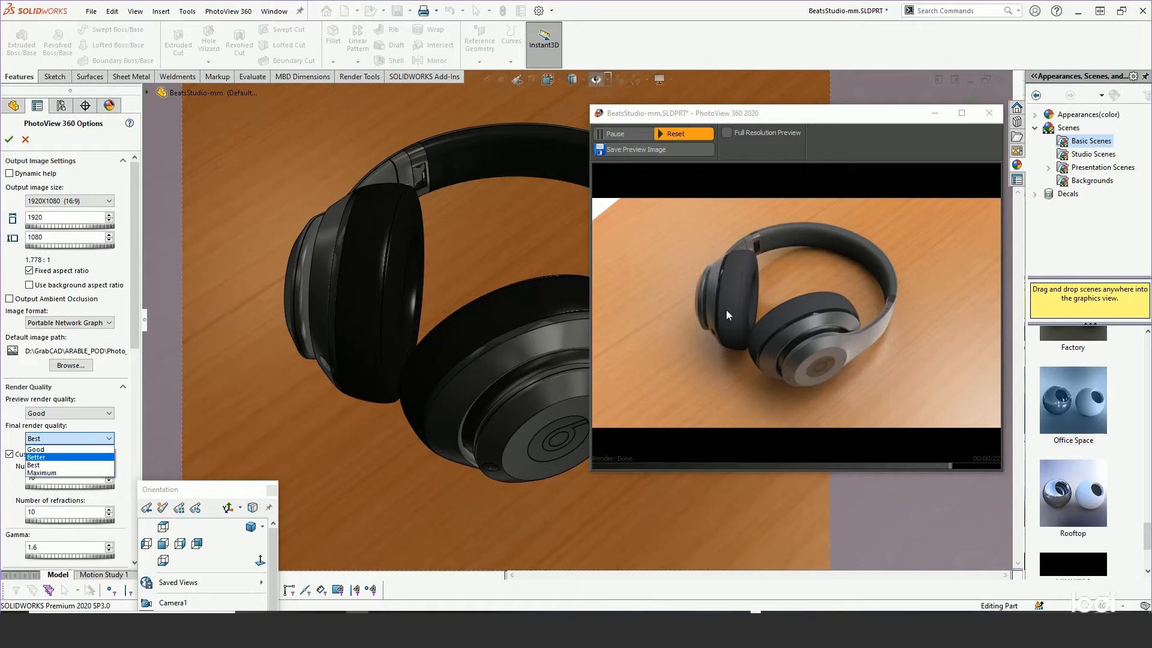
click(91, 419)
click(92, 414)
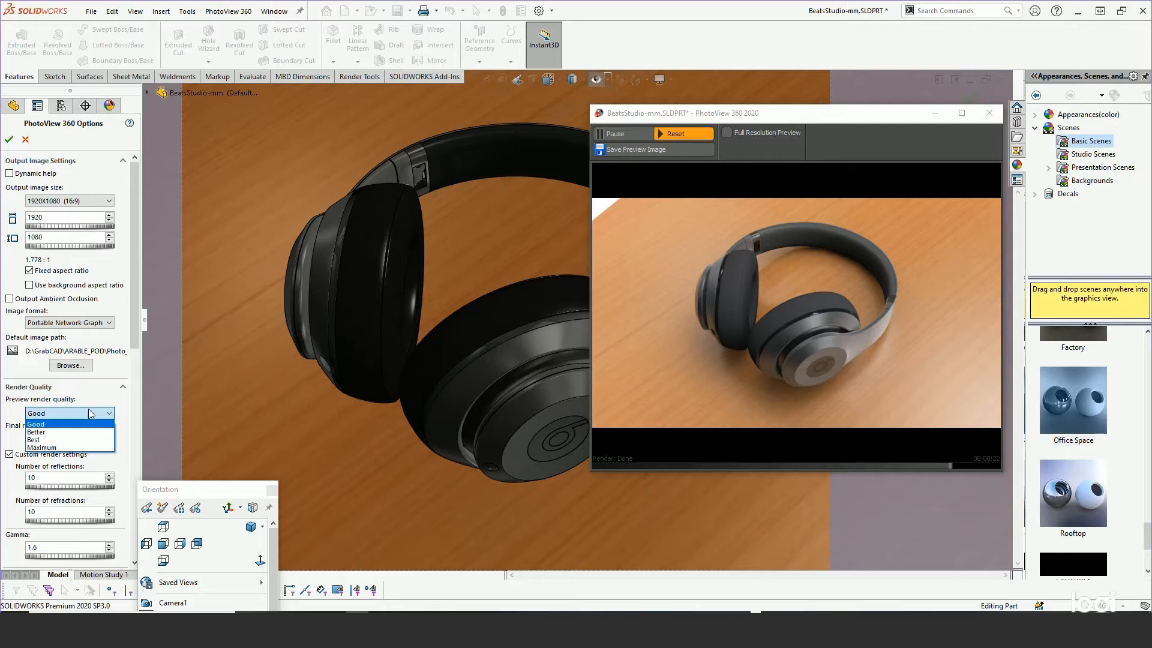
Set the bloom extent to 11 and the bloom setpoint to 85, then accept the render options
click(135, 283)
drag(135, 285, 136, 433)
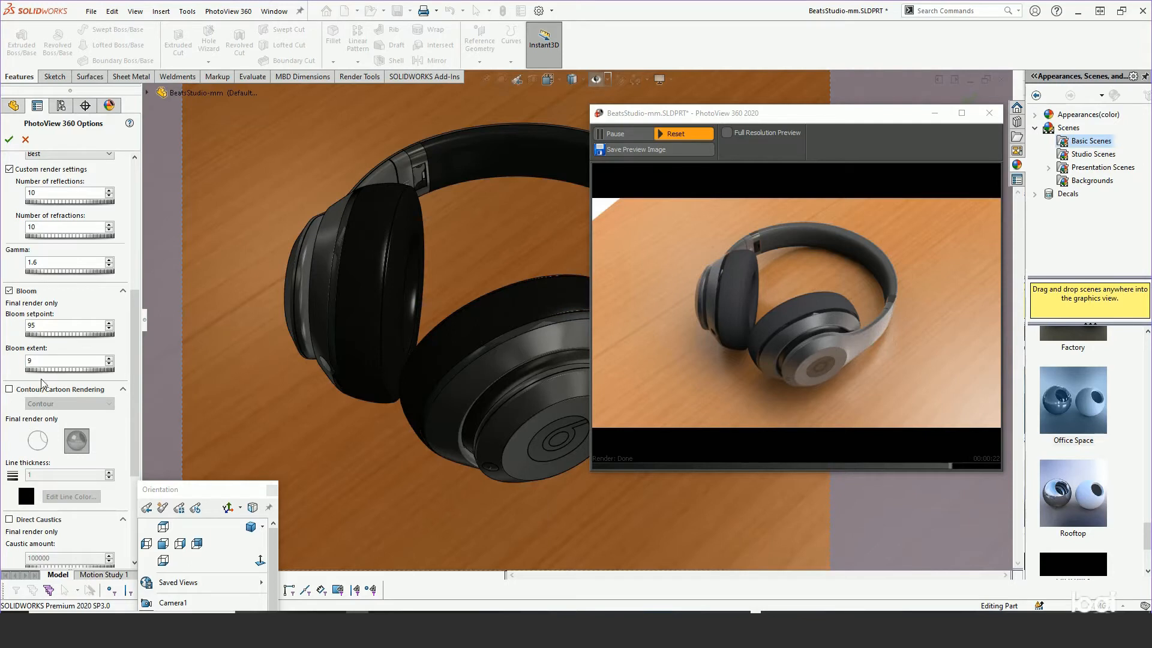
drag(51, 371, 57, 337)
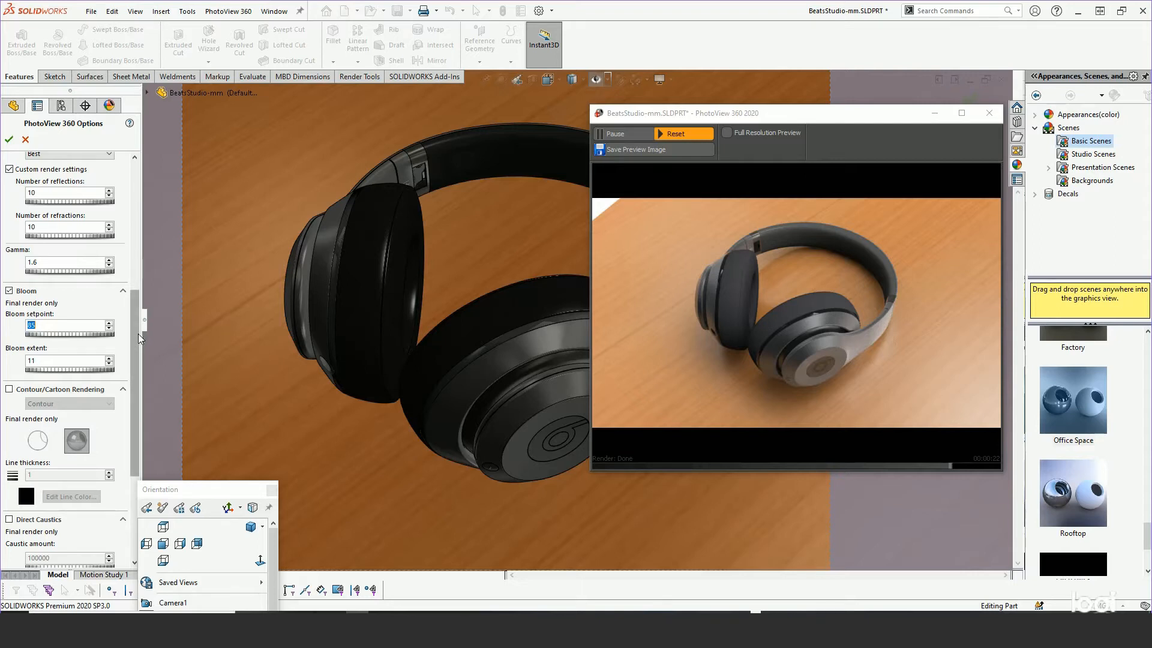
scroll(135, 357, down, 3)
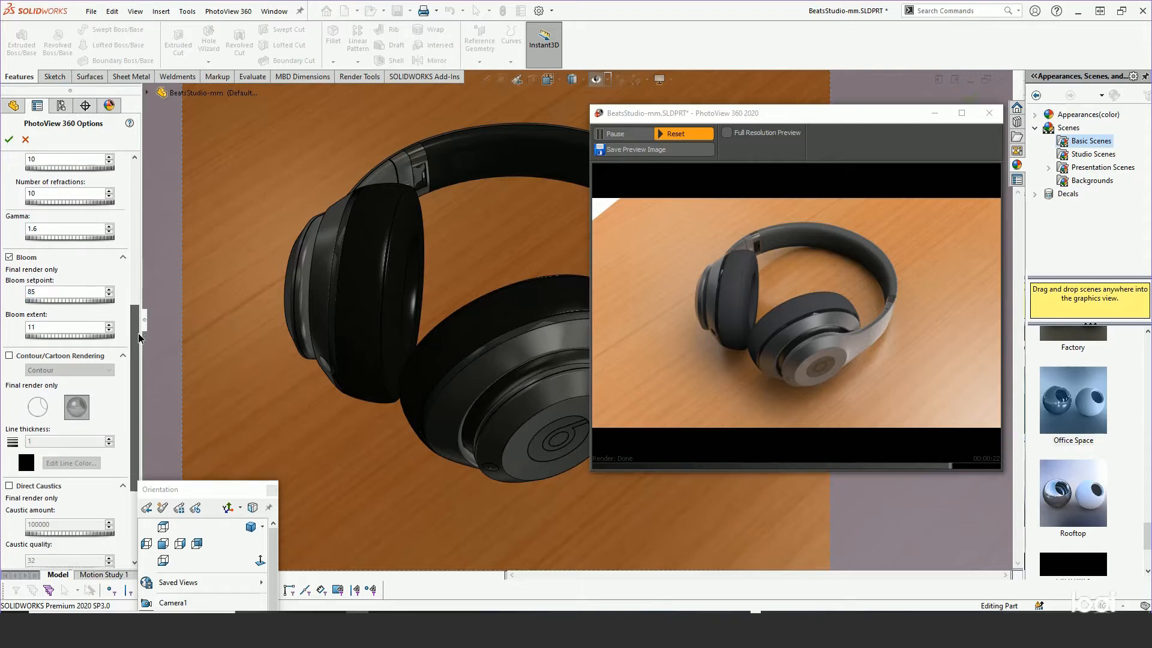
scroll(134, 358, up, 6)
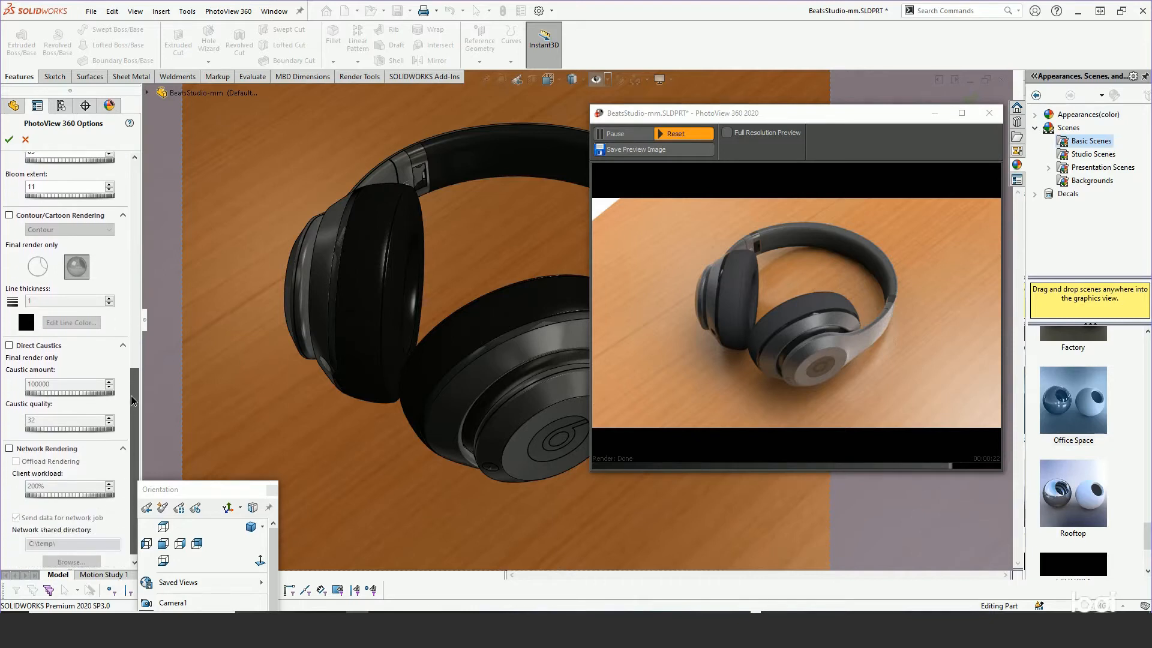
scroll(138, 261, up, 6)
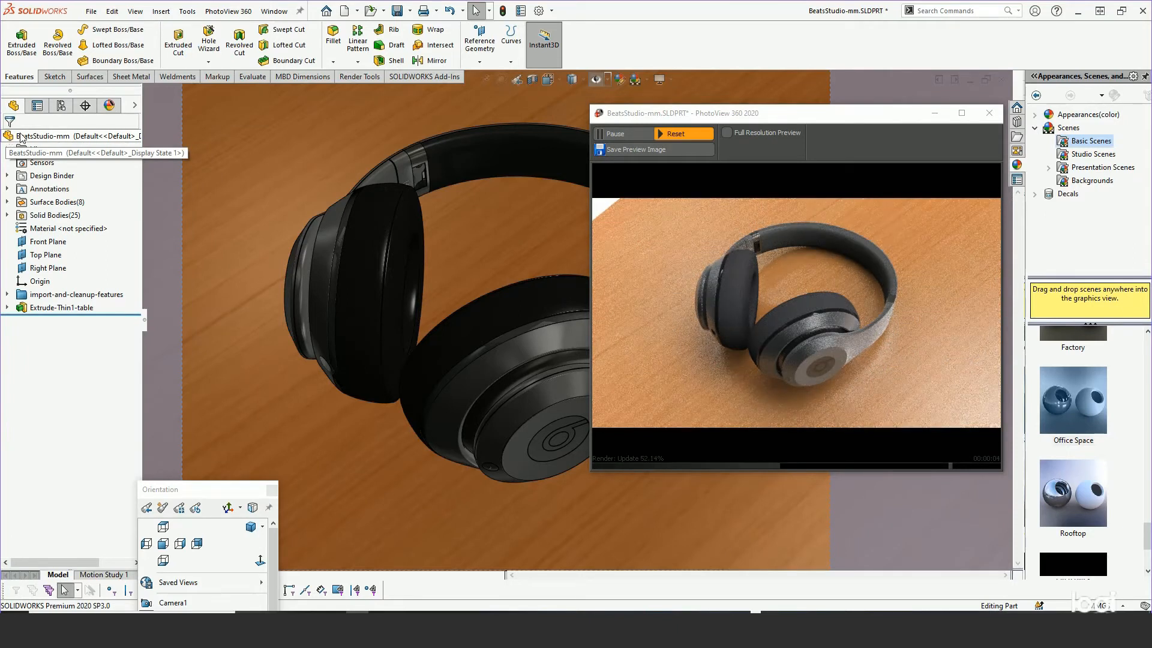
Open the Office Space scene for editing and allow the background appearance to use the document scene
click(110, 106)
click(40, 122)
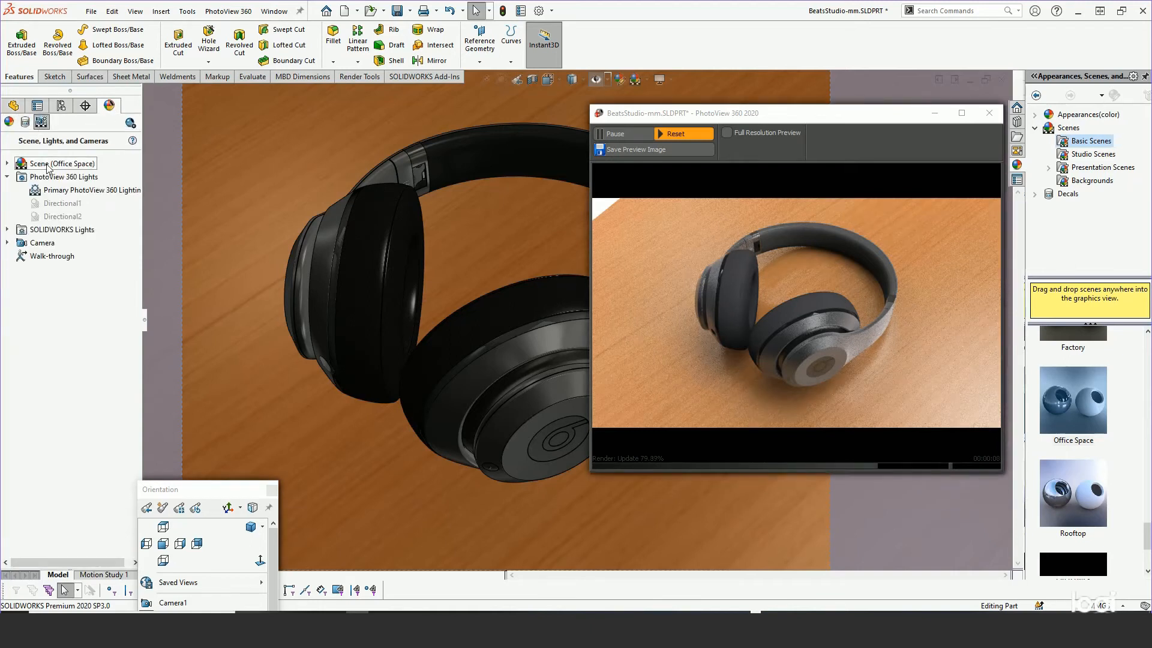
right_click(48, 164)
click(76, 173)
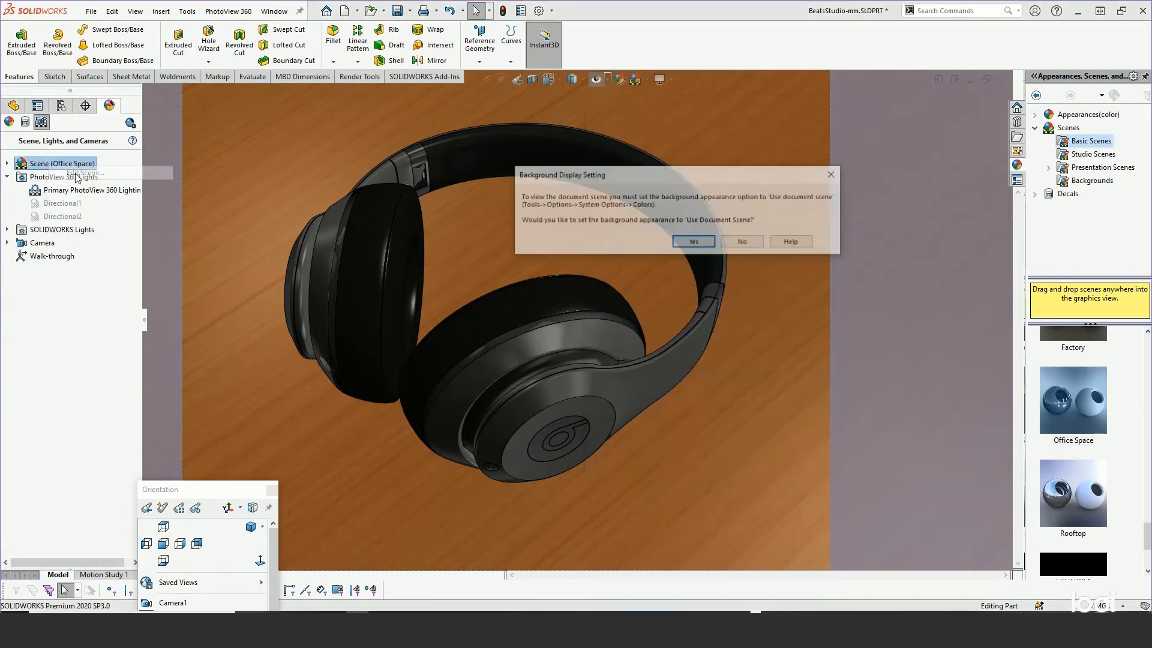
click(701, 250)
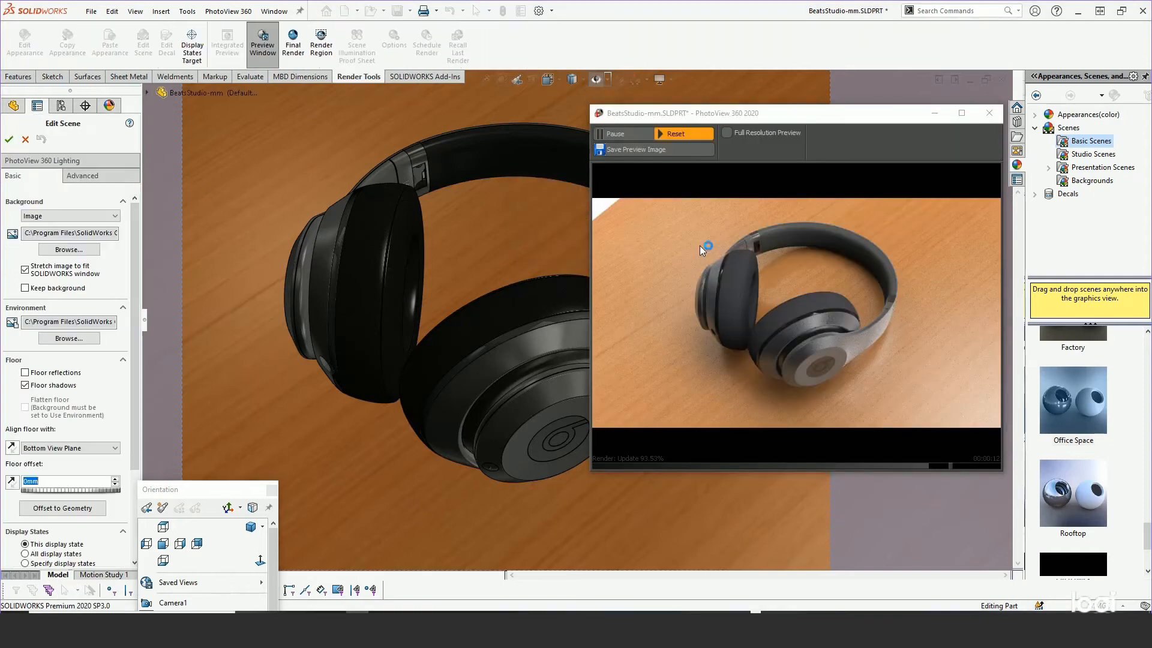
Review the scene's basic, advanced and PhotoView 360 lighting settings, including the background and rendering brightness explanations
click(95, 176)
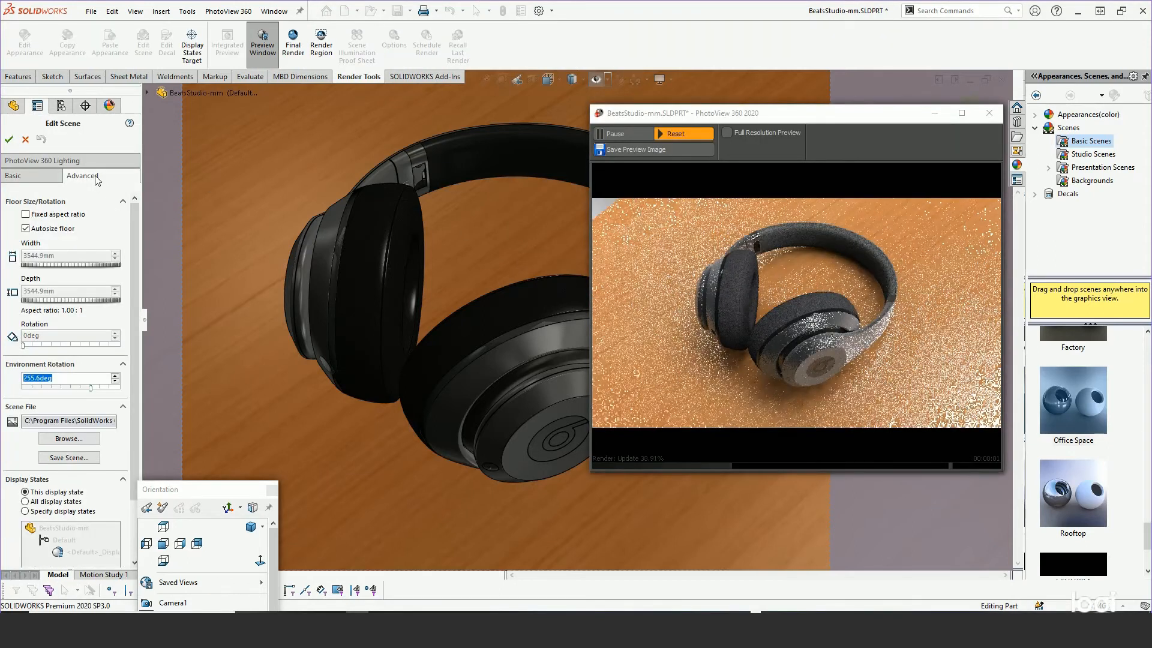
drag(137, 286, 132, 240)
click(24, 177)
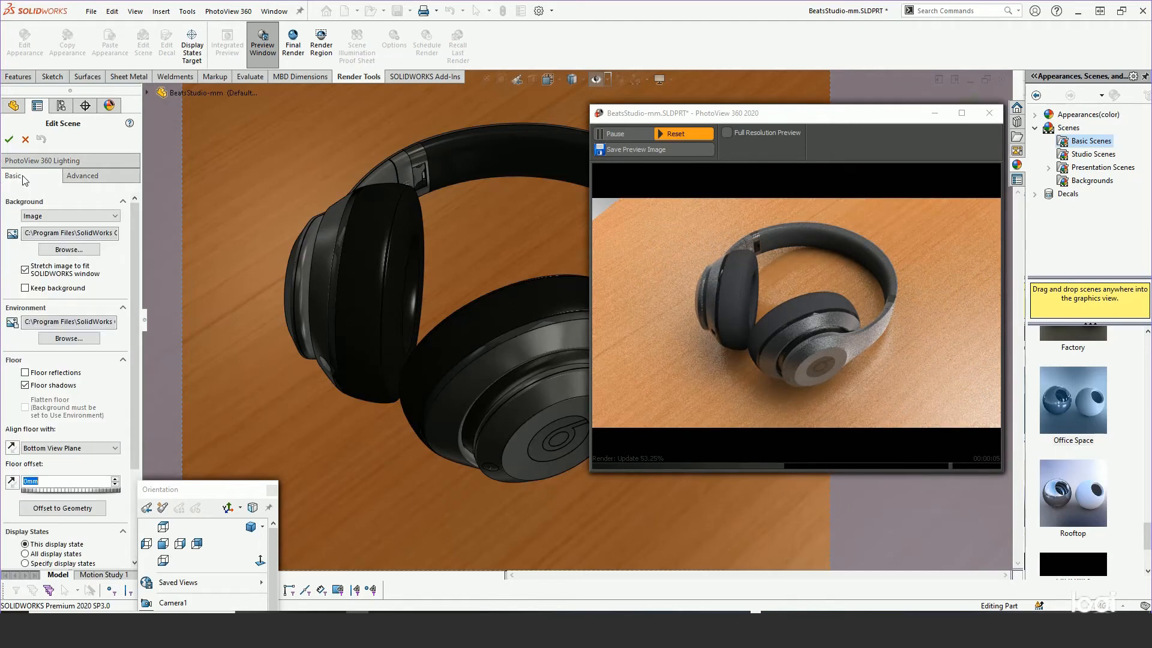
scroll(133, 390, down, 3)
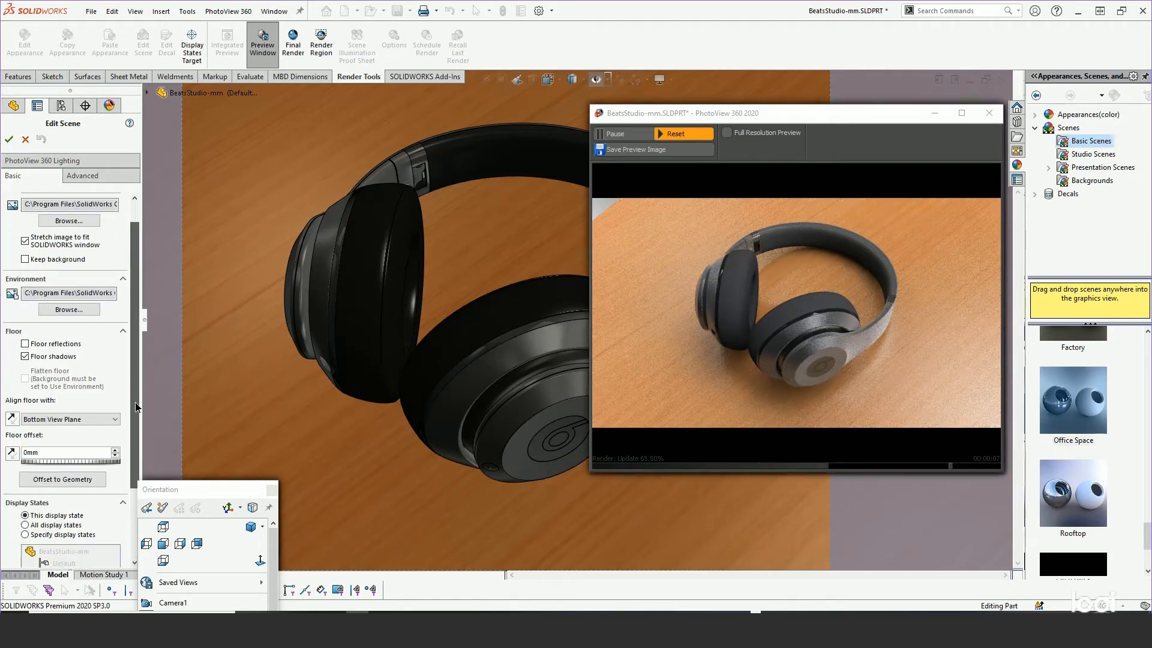
click(80, 176)
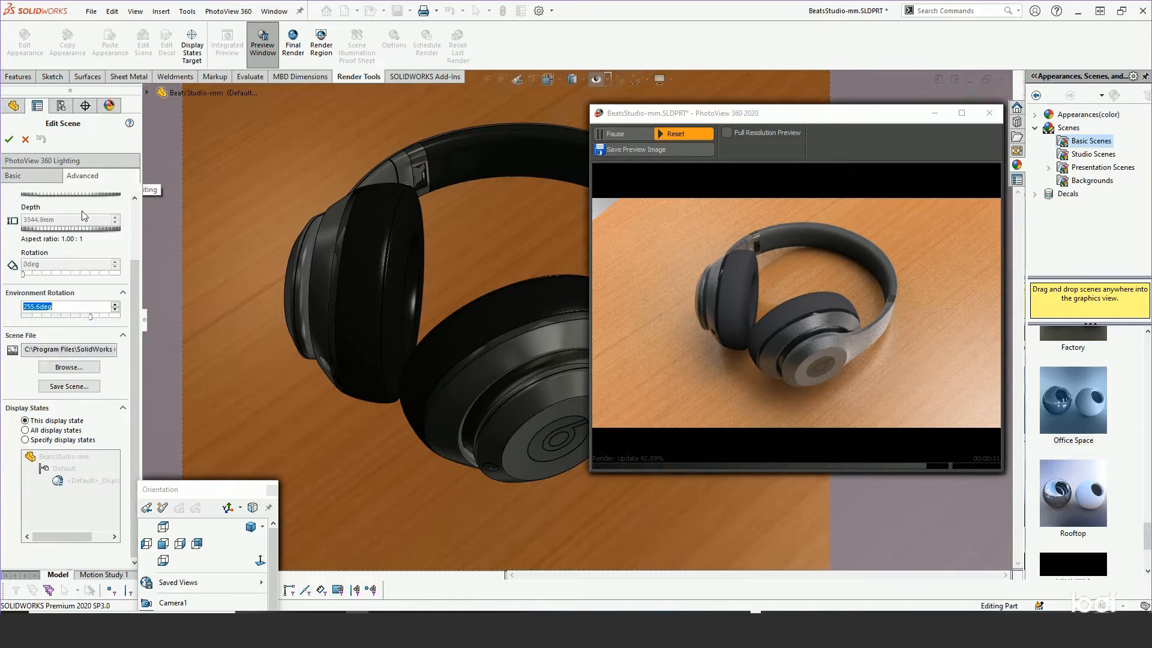
click(134, 314)
drag(131, 368, 135, 233)
click(25, 175)
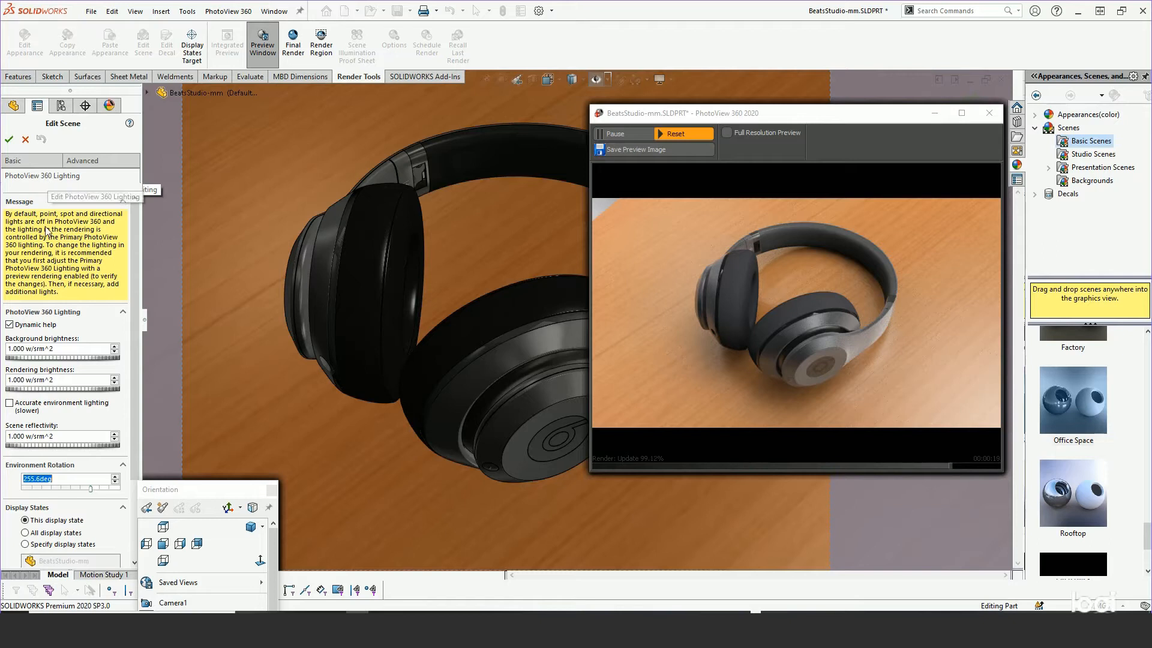
mouse_move(92, 350)
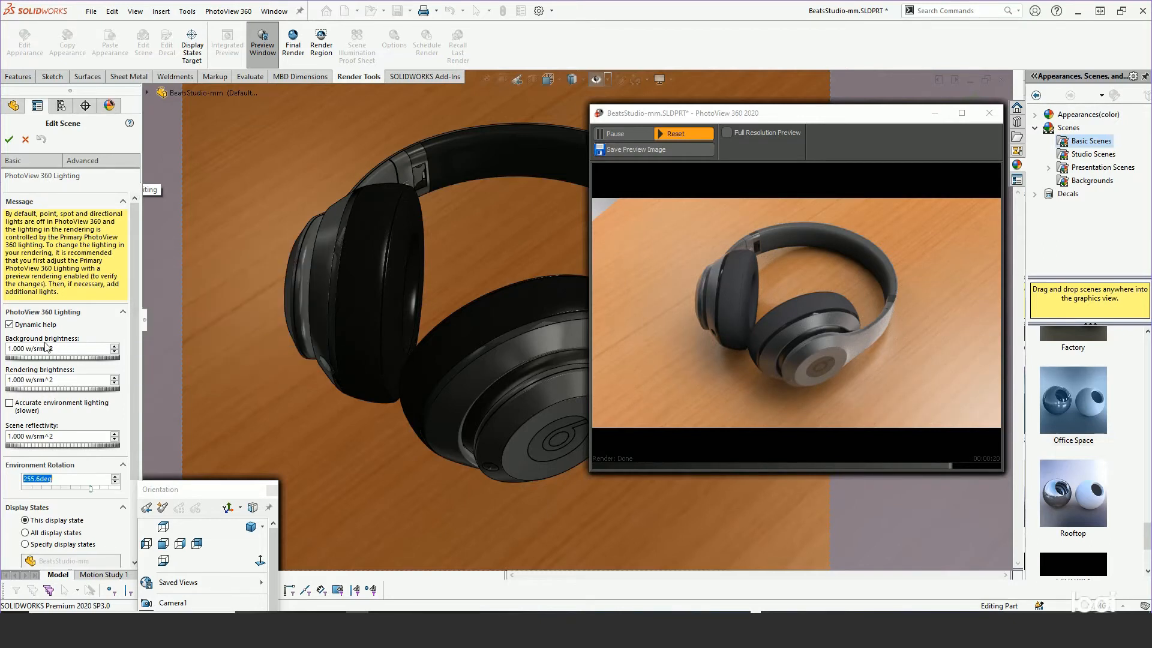
mouse_move(44, 379)
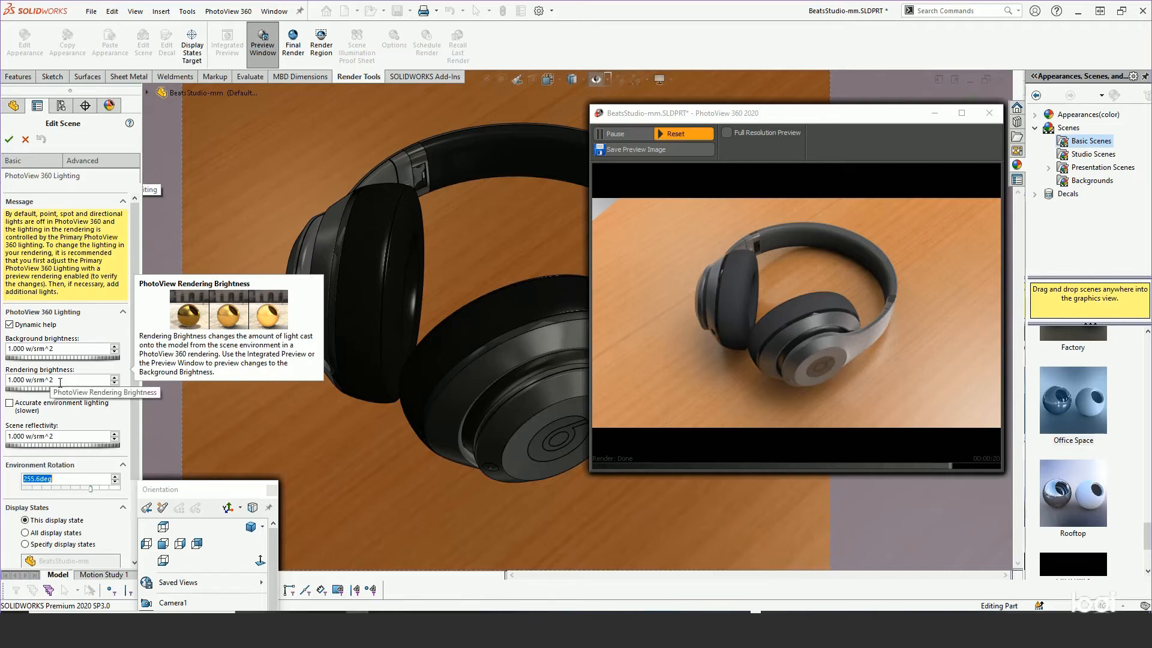
mouse_move(23, 351)
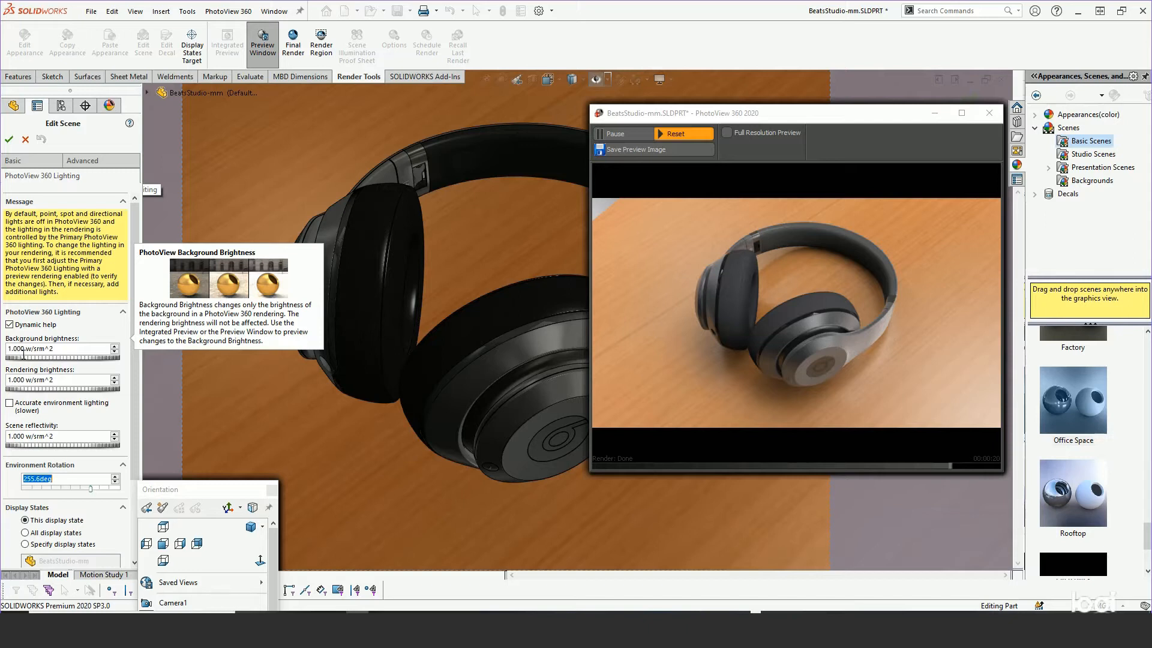
Try a rendering brightness of 2.000 w/srm^2 with accurate environment lighting enabled
click(9, 379)
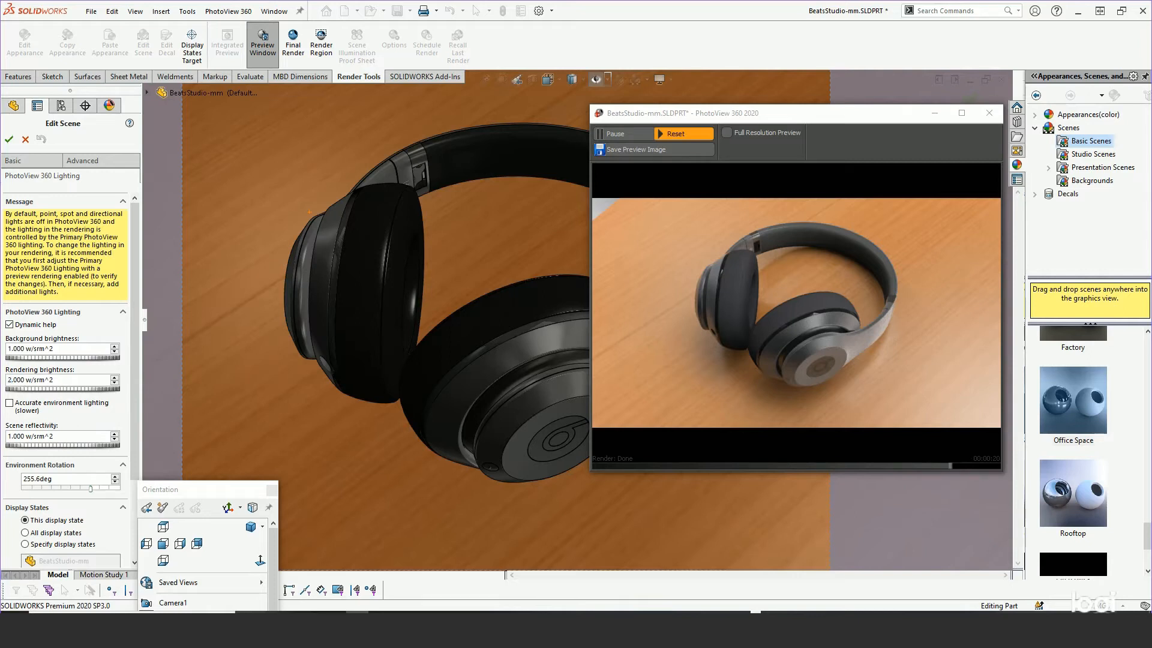
click(65, 404)
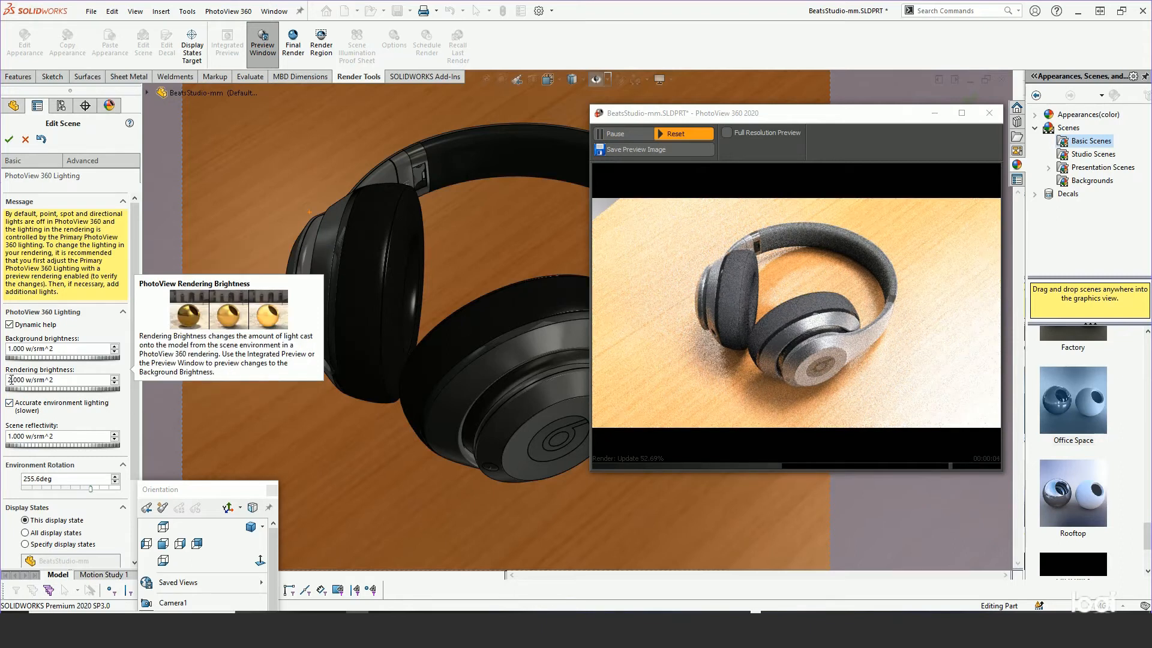
Set the rendering brightness to 1.200 w/srm^2, turn off accurate environment lighting and accept the scene changes
drag(11, 380, 8, 380)
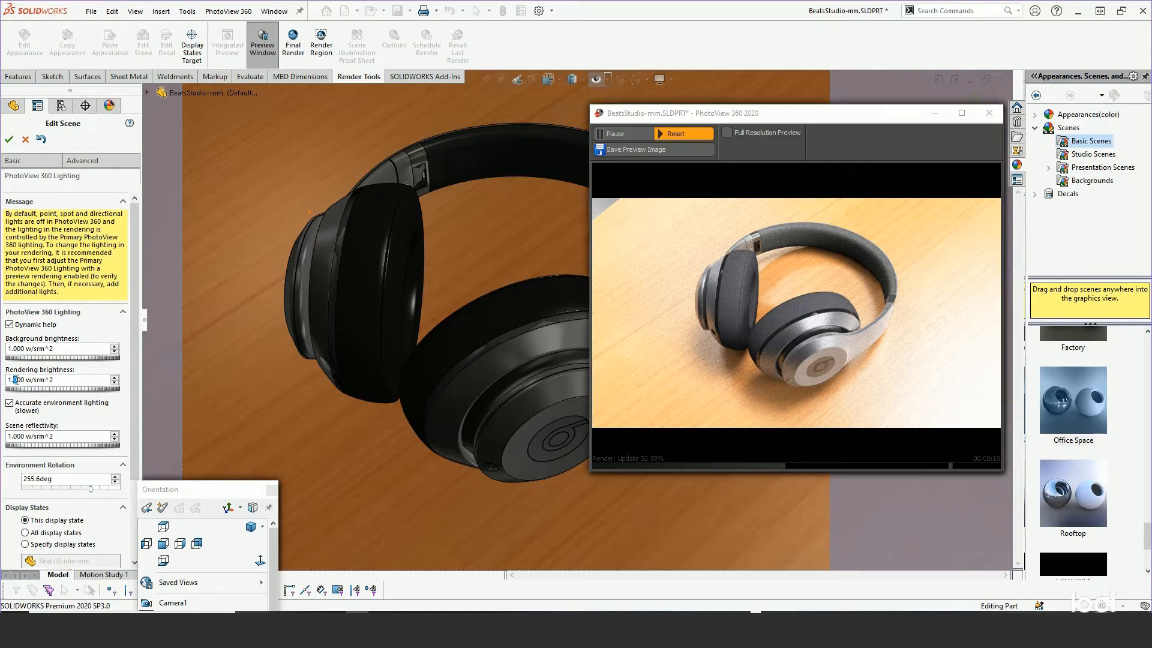
click(9, 403)
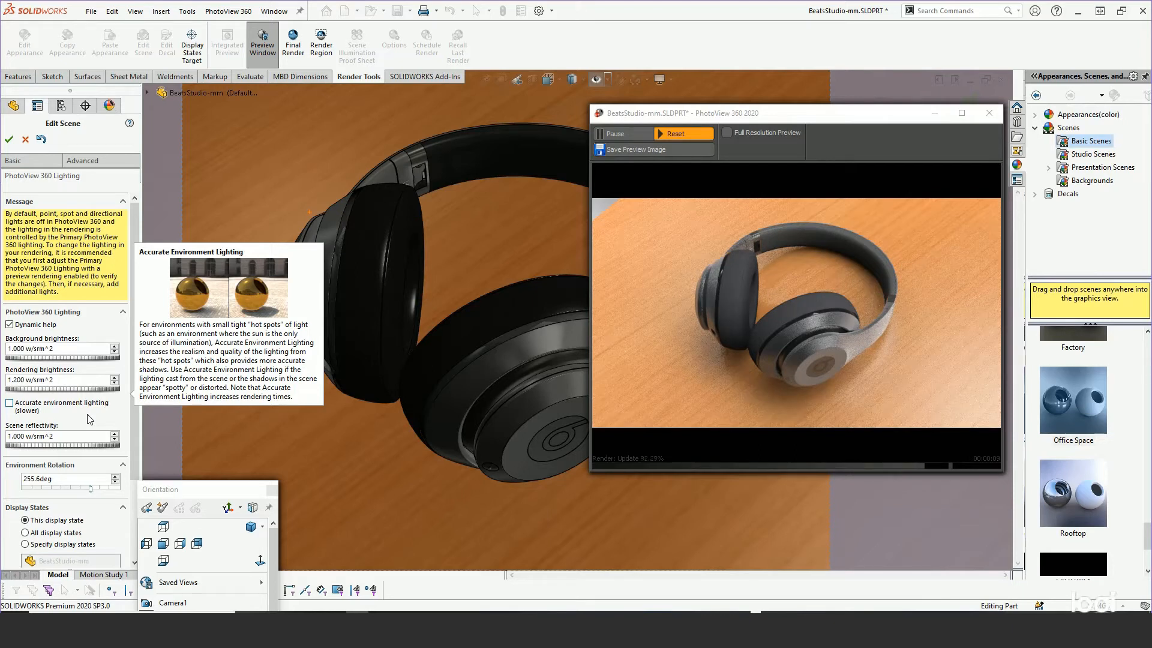
drag(135, 420, 133, 339)
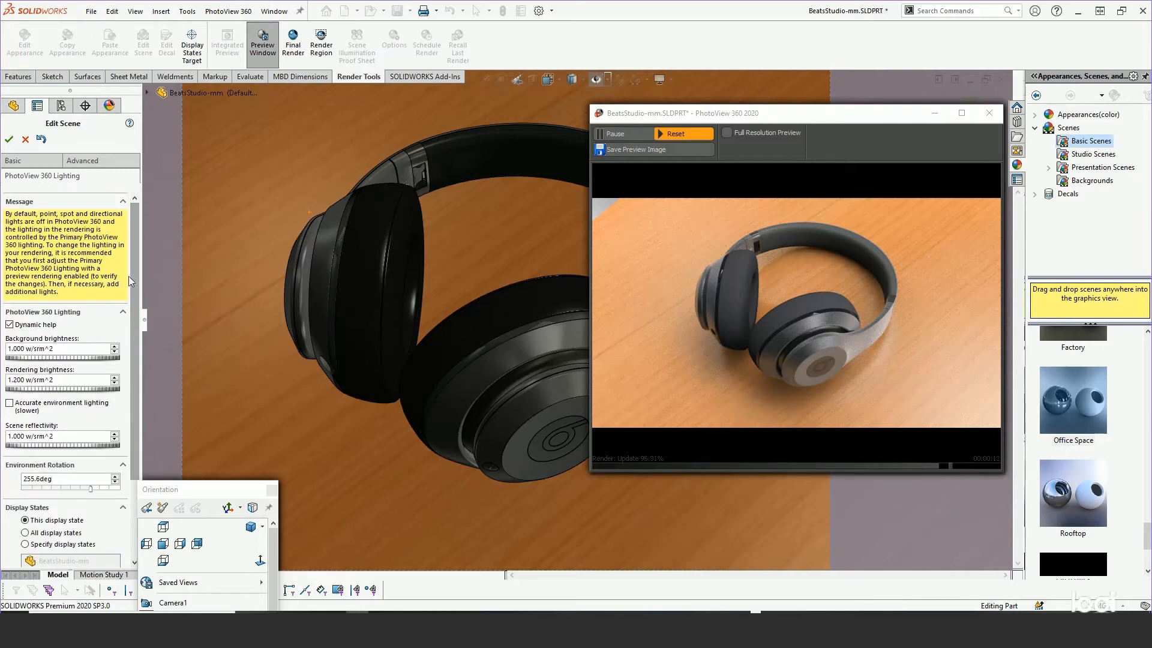
click(9, 140)
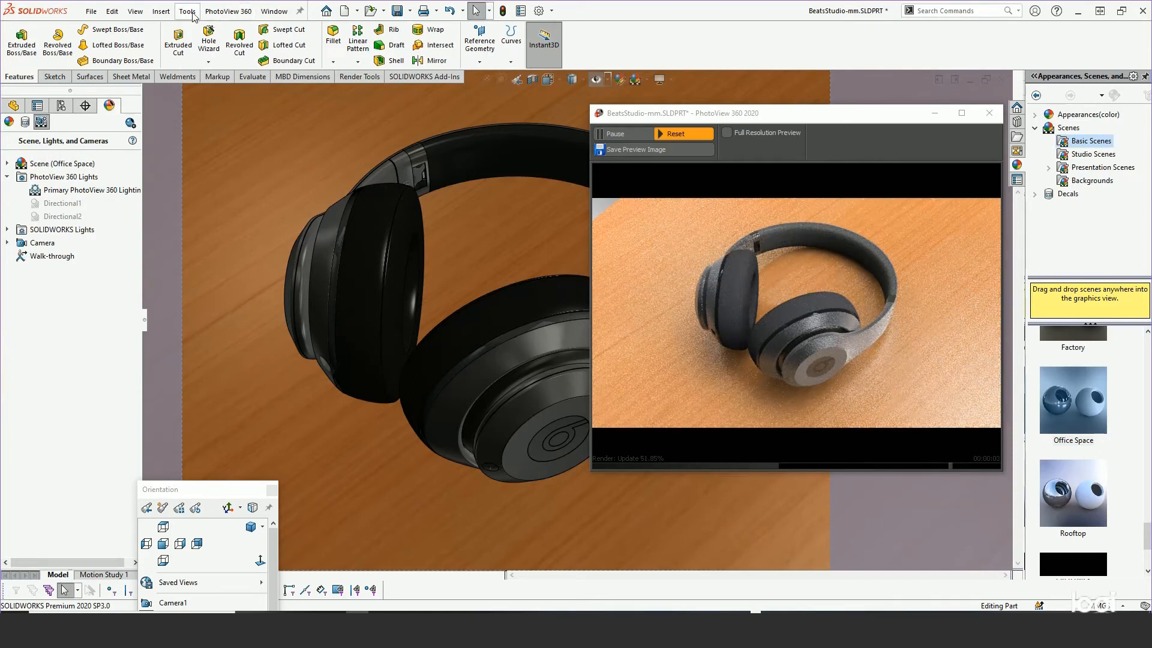
Review the output image size presets and ambient occlusion setting in the PhotoView 360 options, keeping 1920X1080 (16:9), and accept the options
click(220, 13)
click(228, 202)
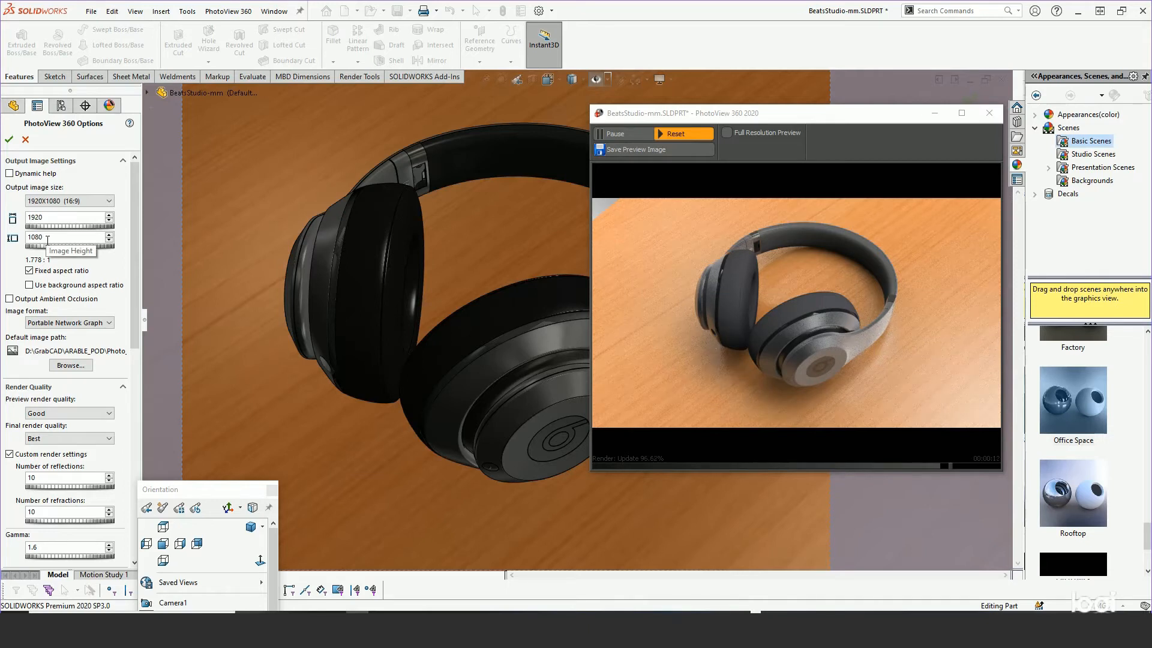
click(45, 203)
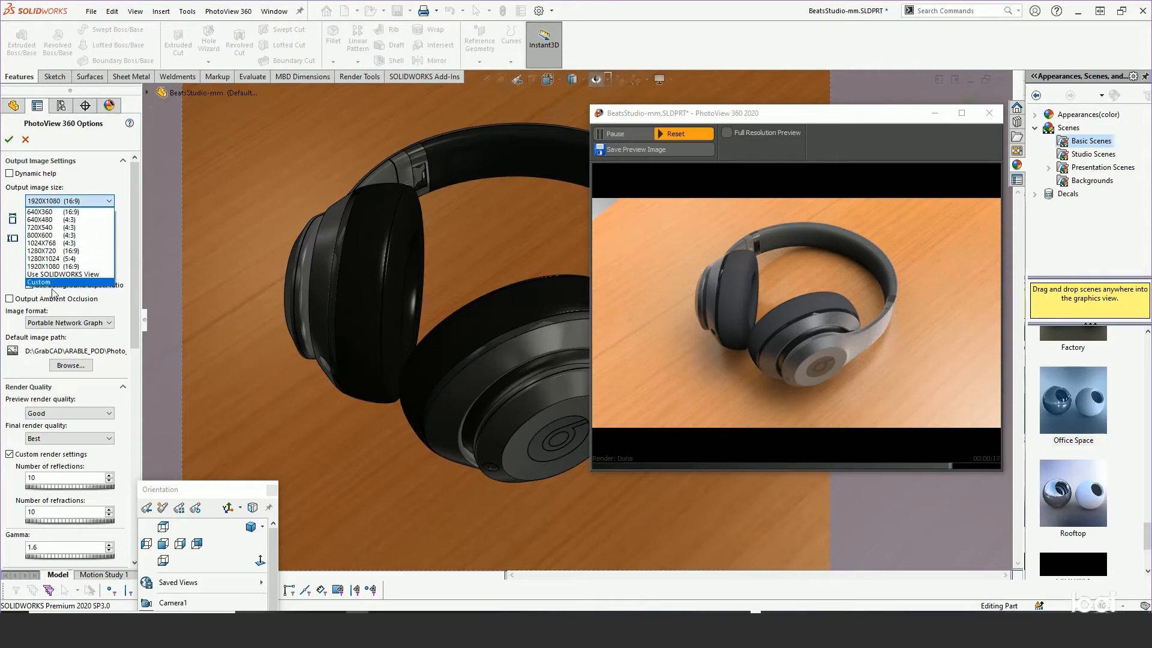
click(101, 171)
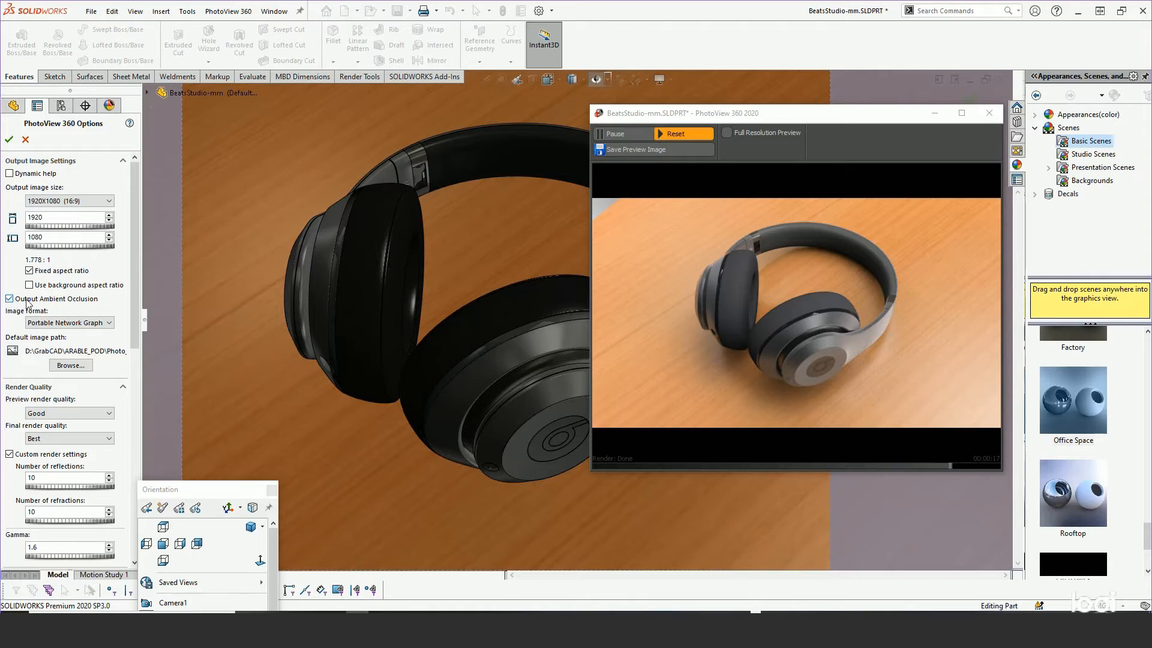
click(9, 299)
click(9, 139)
Run the final render of the headphones and view the finished image at 100% zoom
click(228, 10)
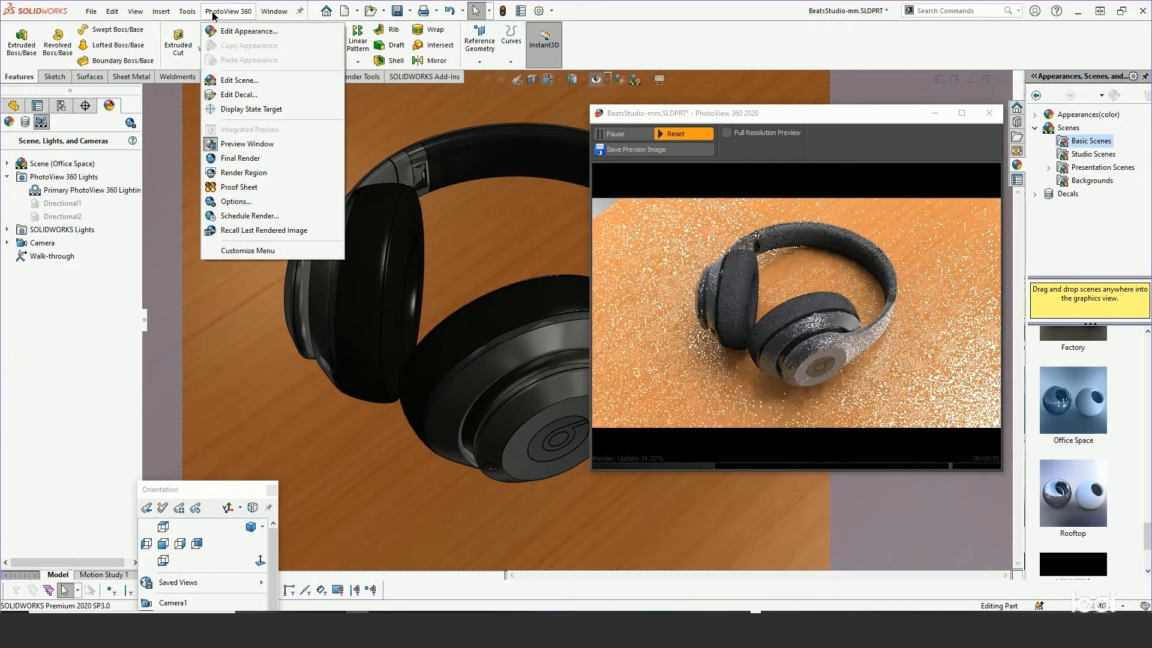
click(237, 157)
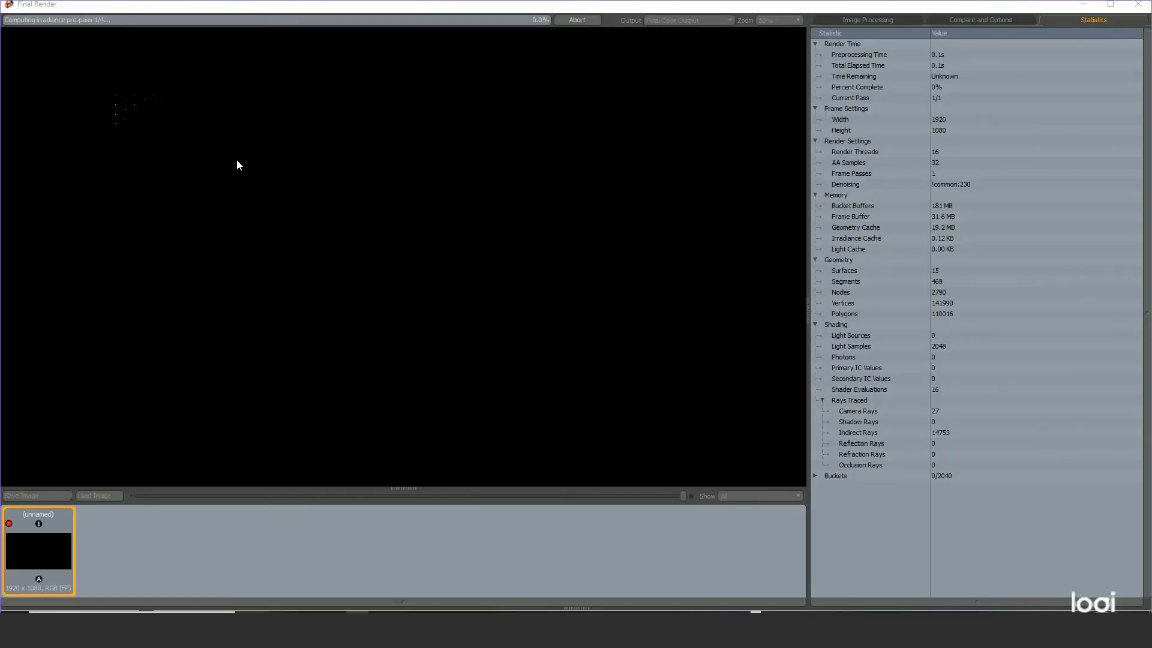
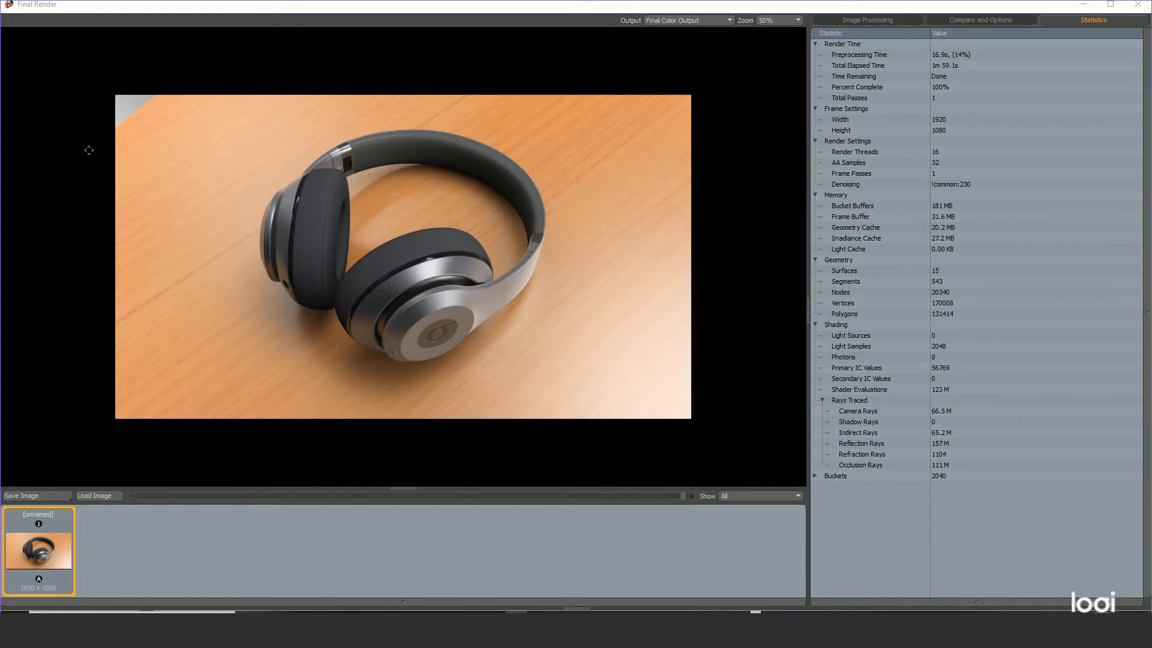
click(784, 20)
click(769, 33)
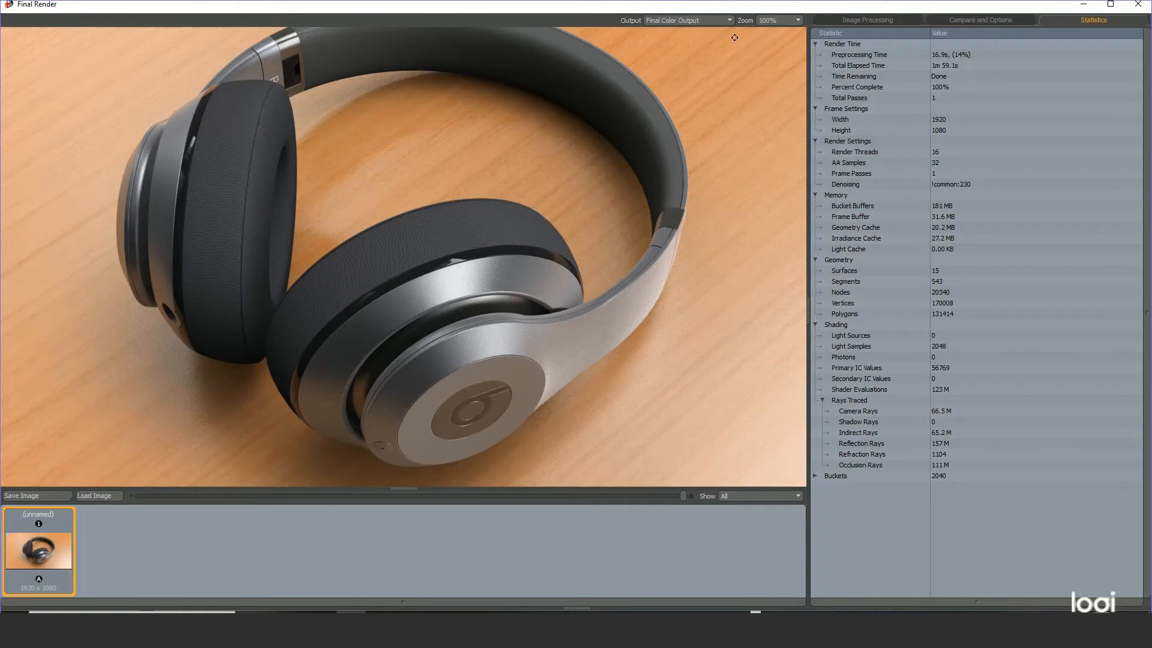
Save the rendered image as Untitled.png in the temp folder, replacing the existing file, and close the final render and preview windows
click(40, 497)
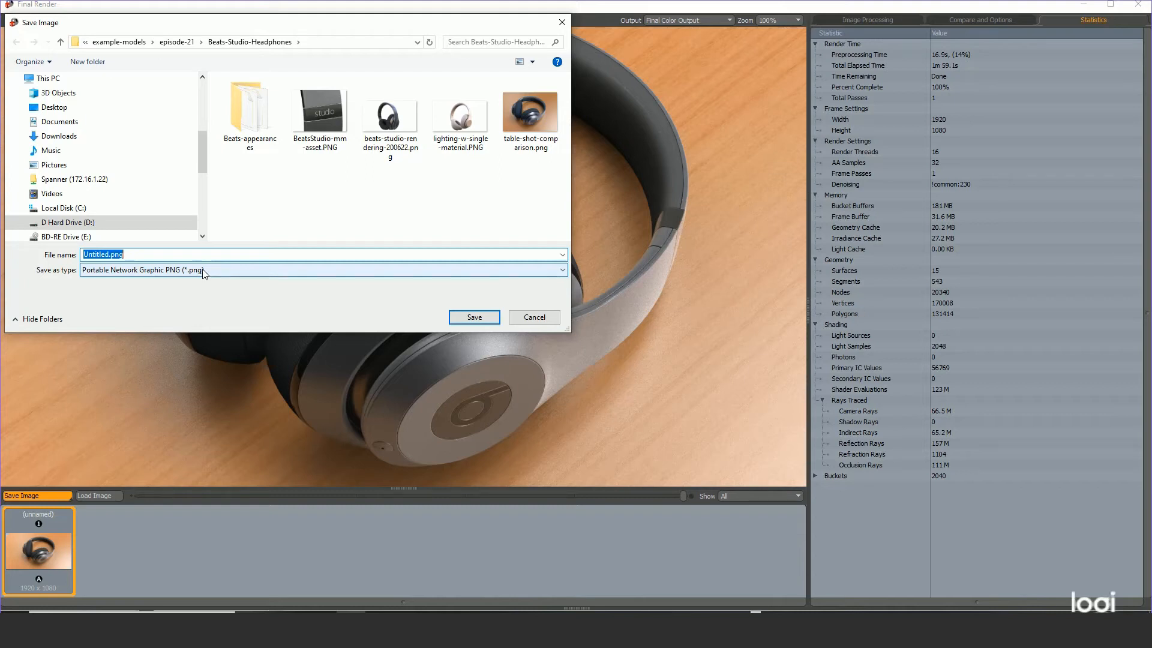
drag(200, 160, 202, 103)
click(33, 142)
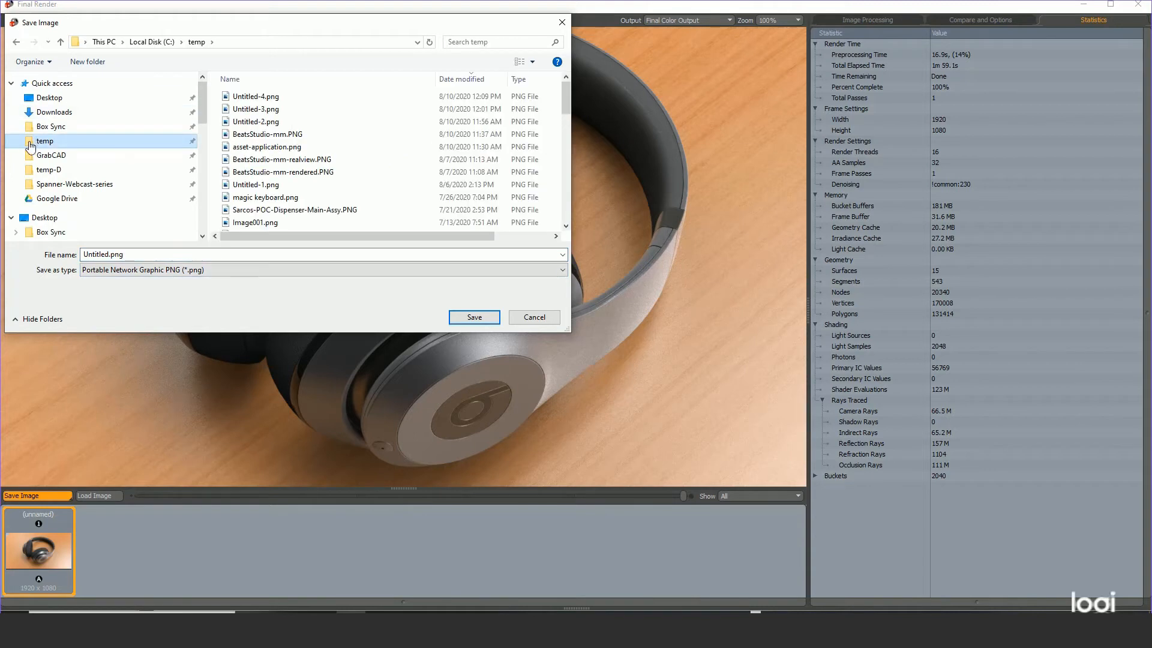
click(473, 317)
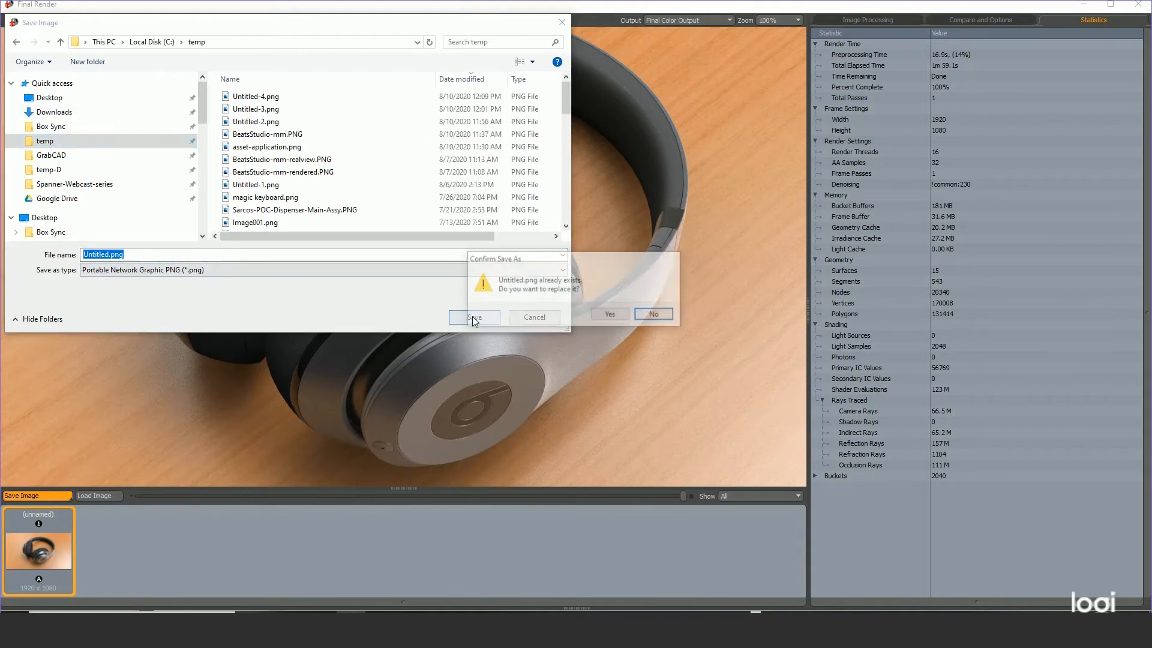
click(605, 317)
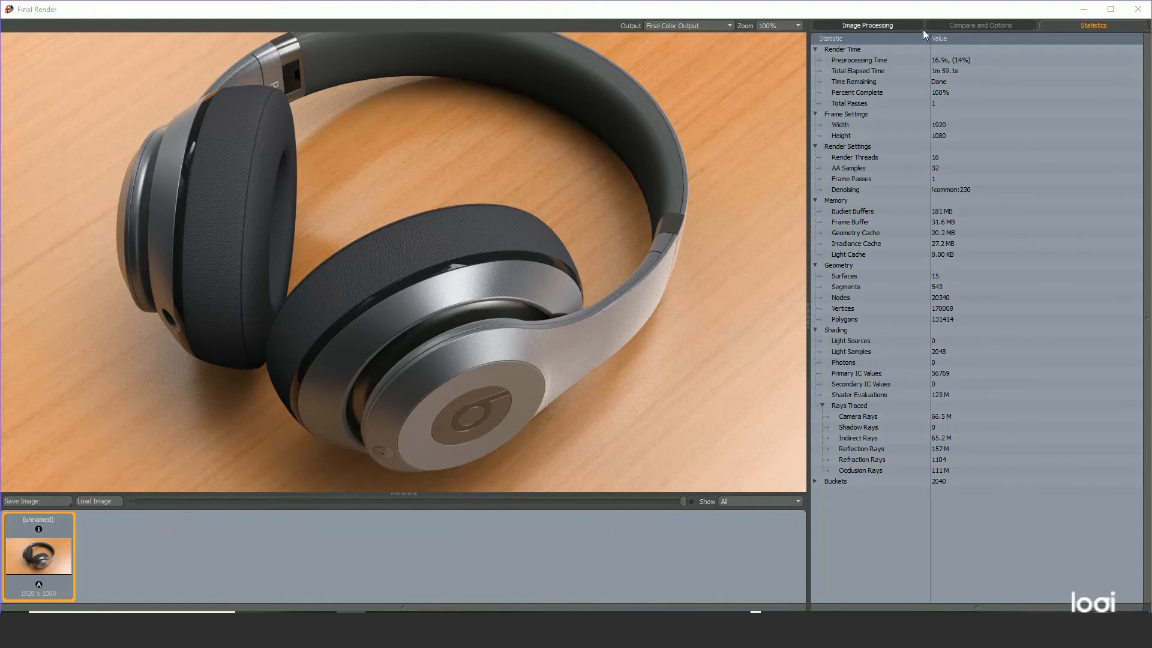
click(1138, 11)
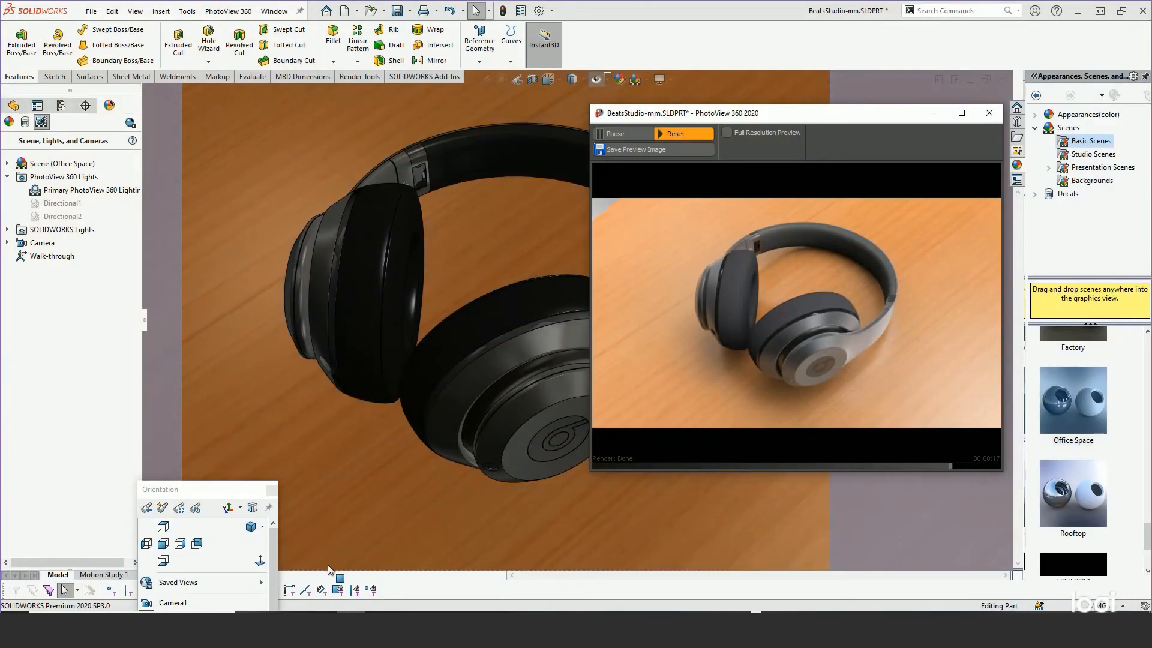
click(989, 113)
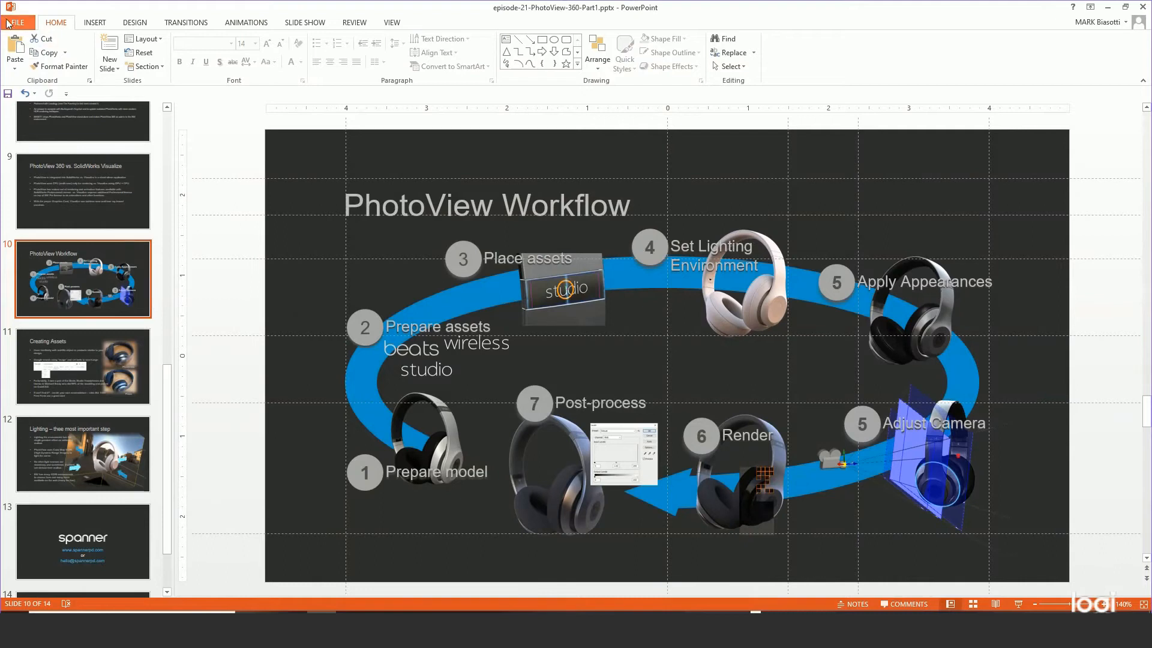
Switch to PowerPoint and create a new blank presentation
click(23, 22)
click(19, 75)
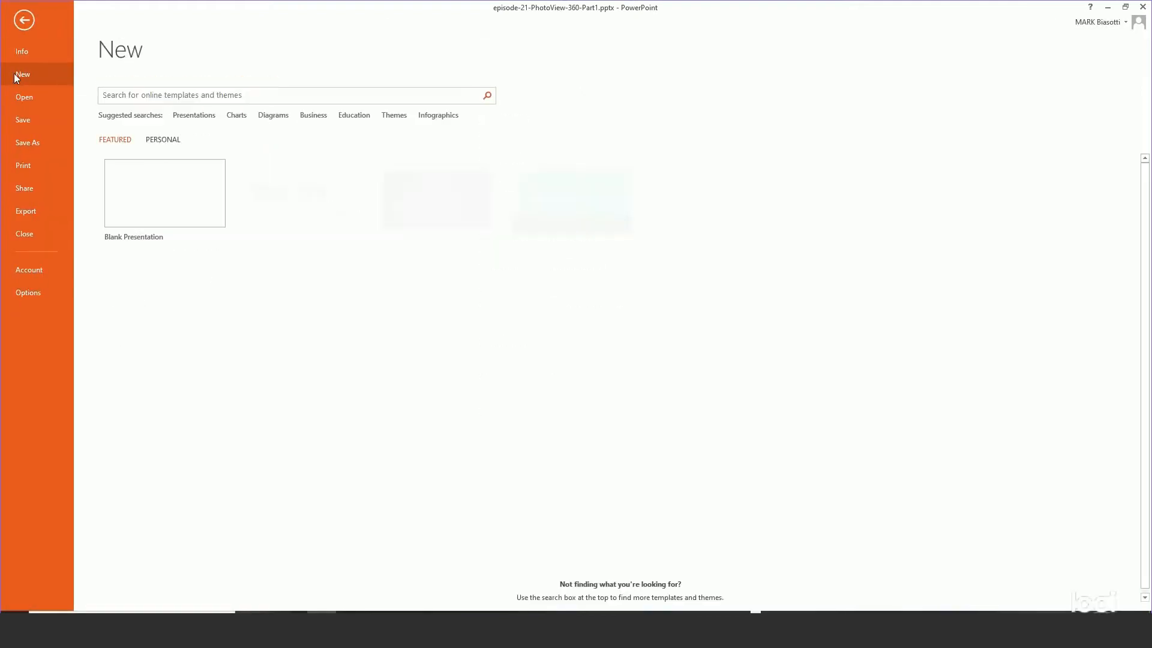
click(134, 198)
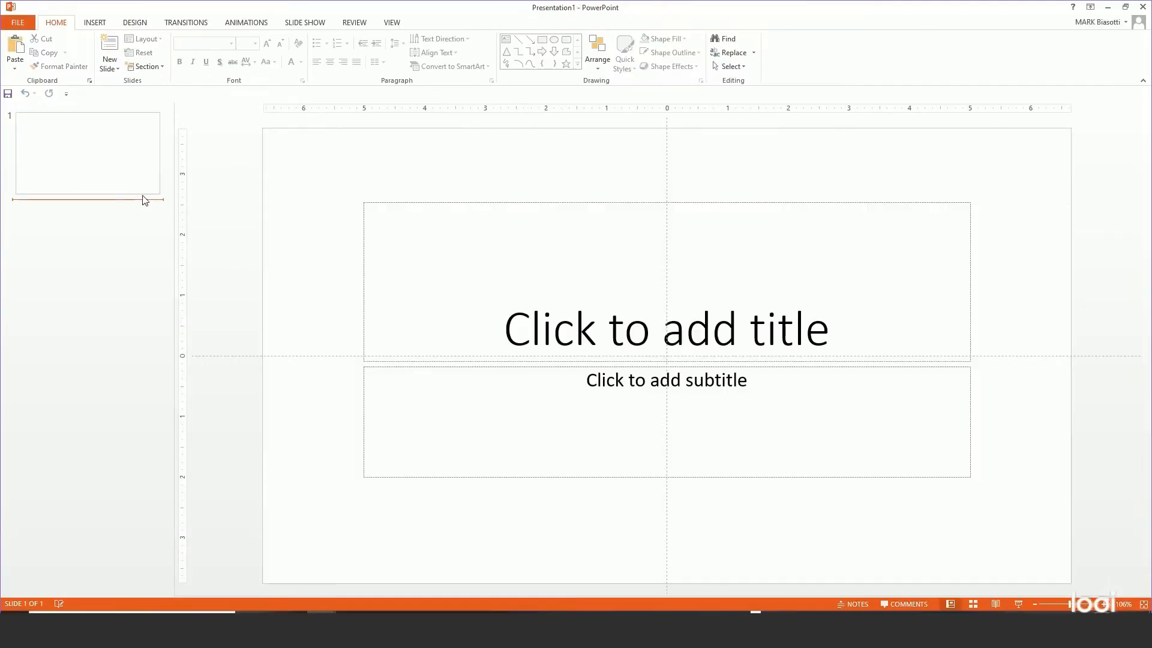
Insert Untitled.png from the temp folder onto the first slide, enlarge it to about 8.61 by 4.84 inches and reposition it
click(94, 23)
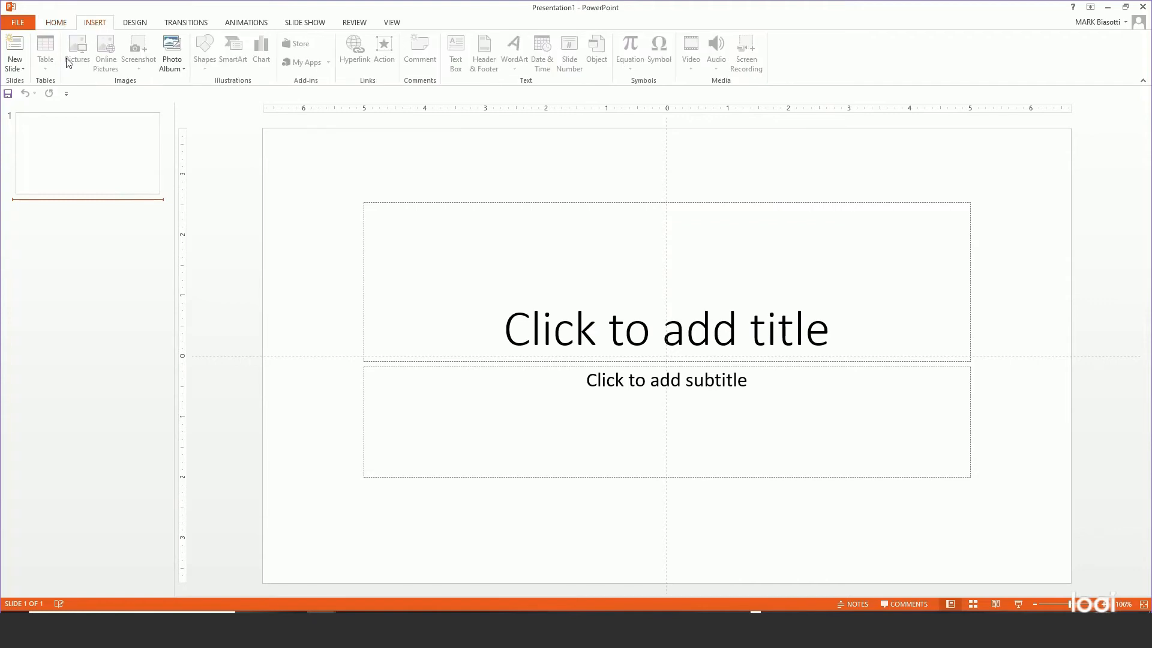
click(362, 250)
click(290, 229)
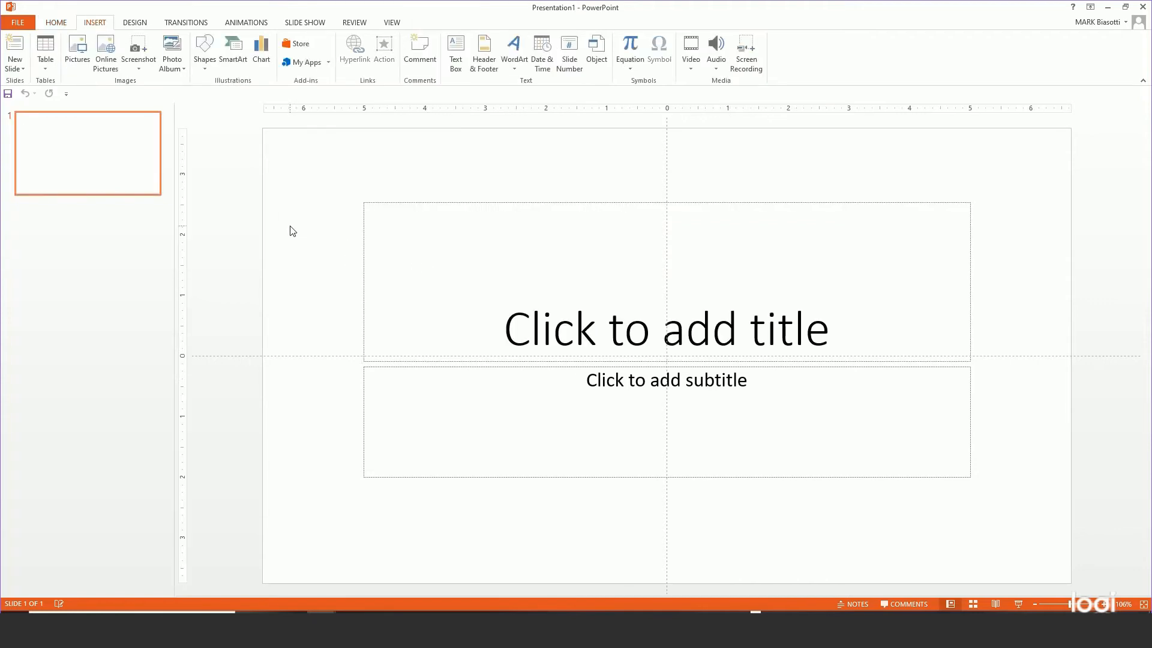
click(77, 49)
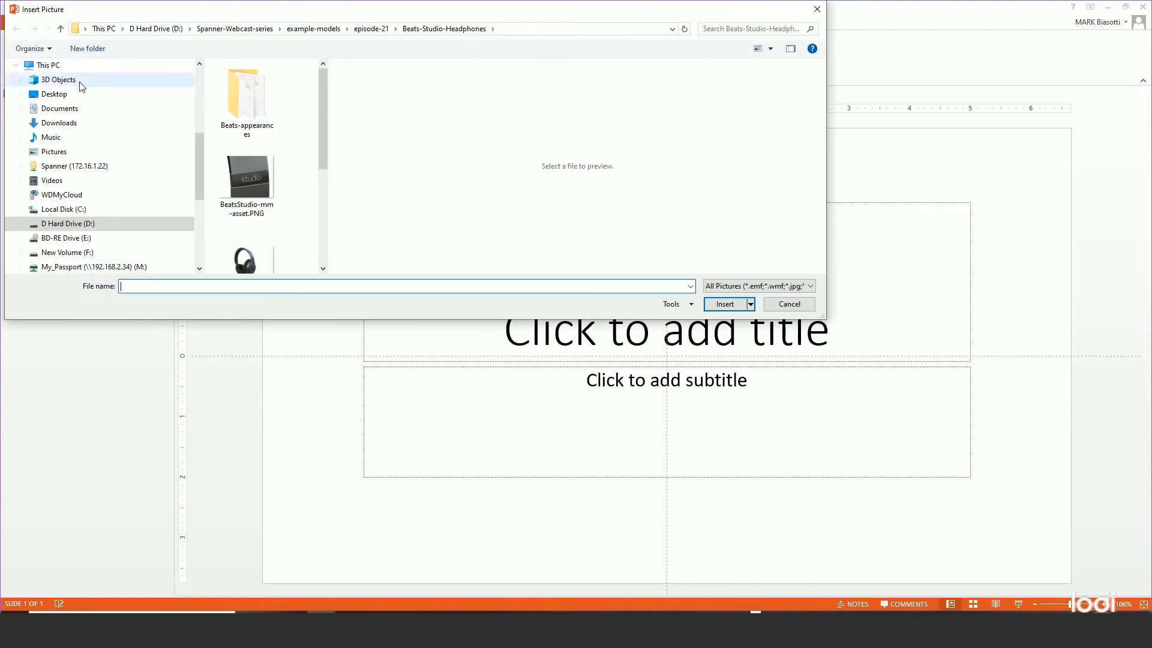
scroll(196, 164, up, 5)
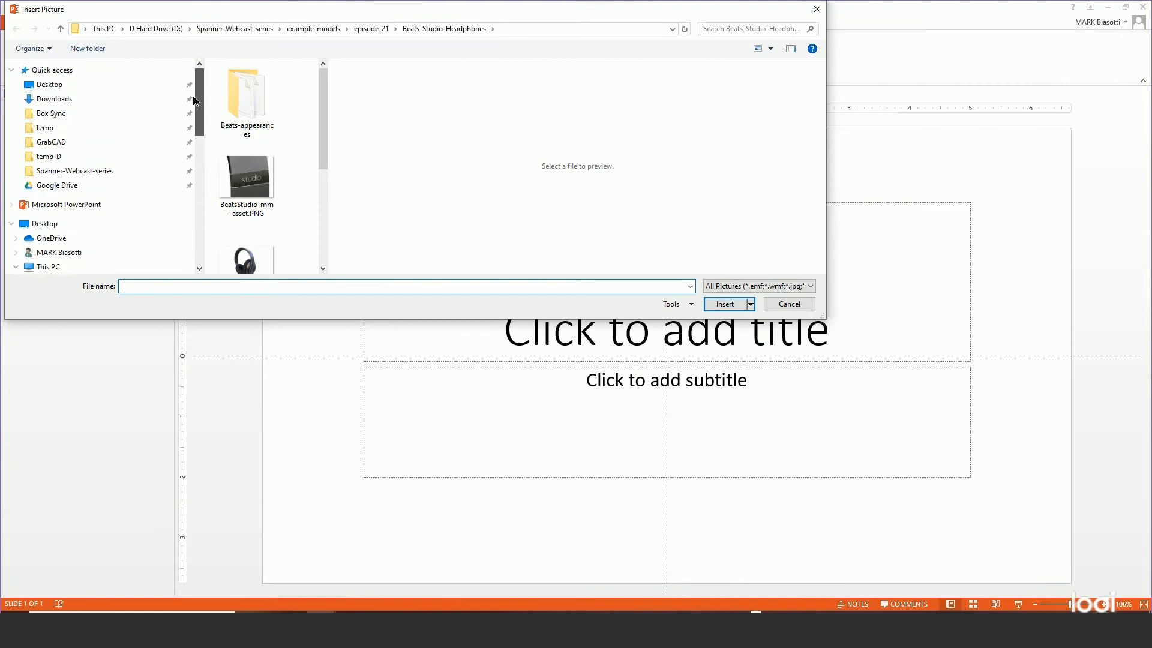
click(45, 128)
click(249, 83)
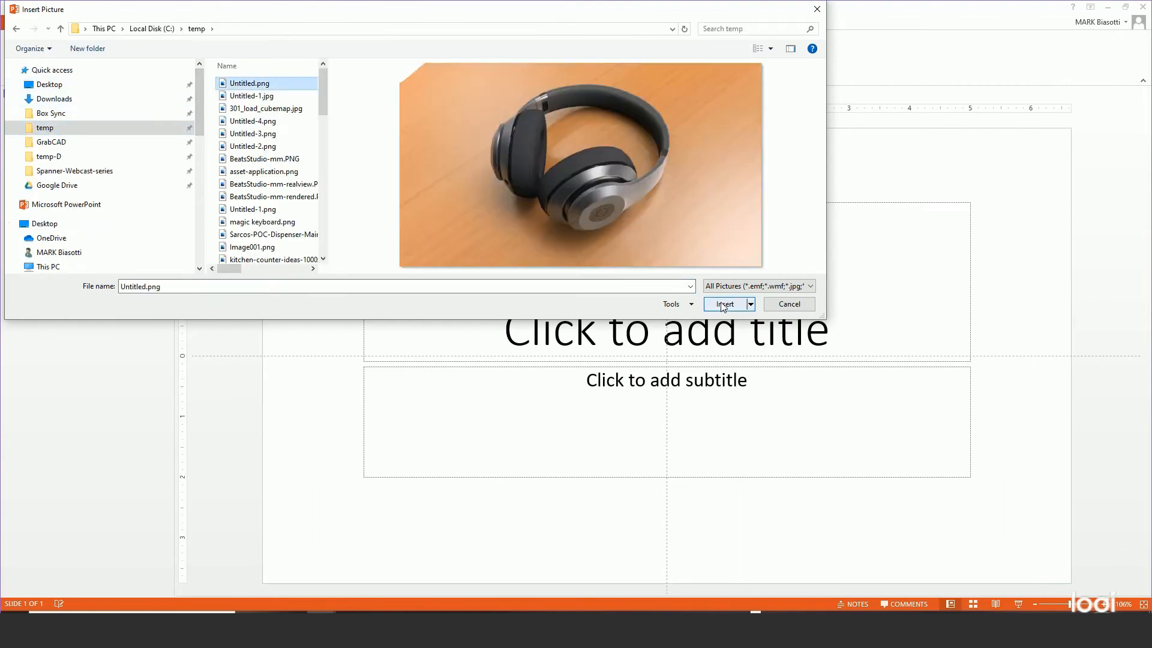
click(724, 304)
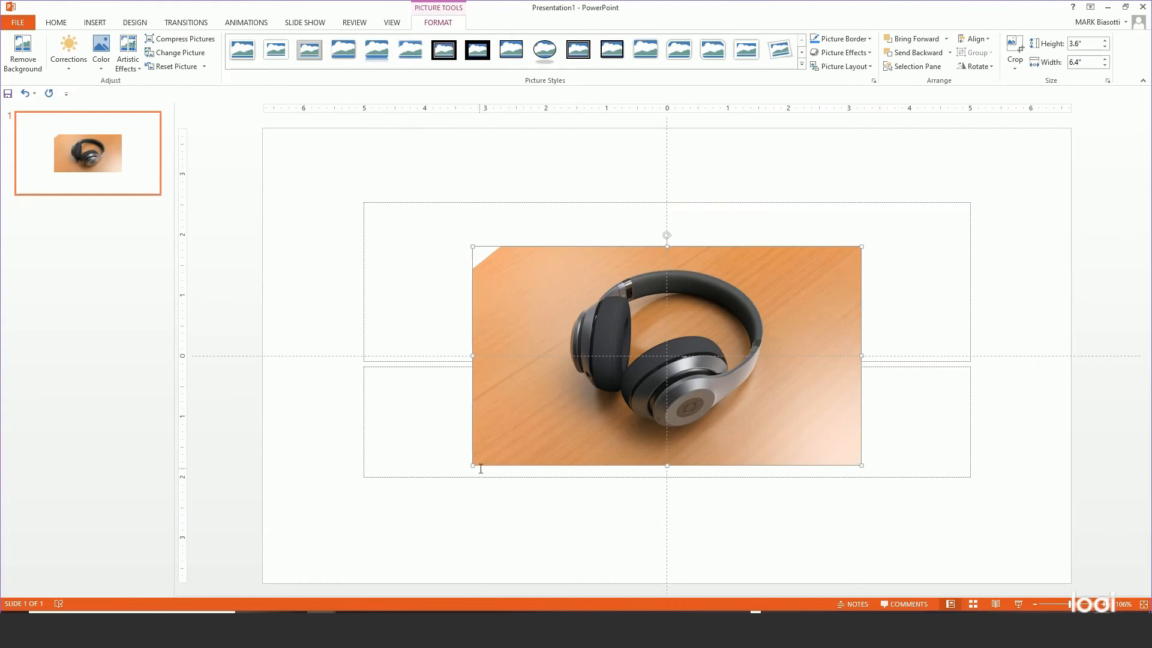
drag(473, 463, 336, 541)
drag(437, 445, 462, 409)
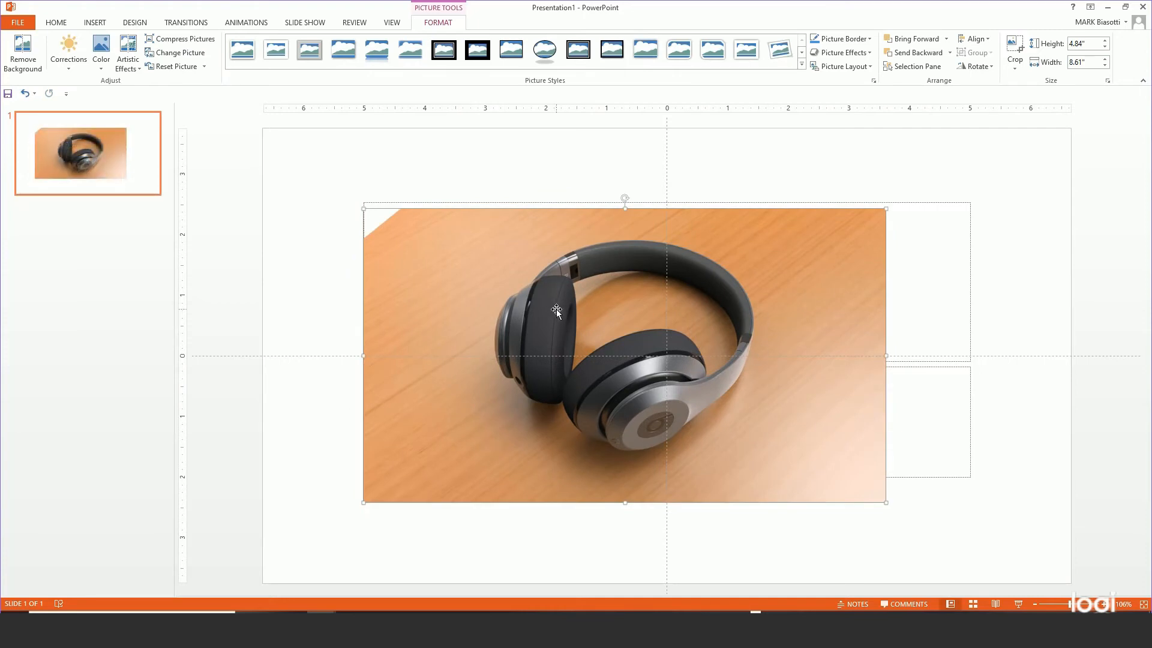
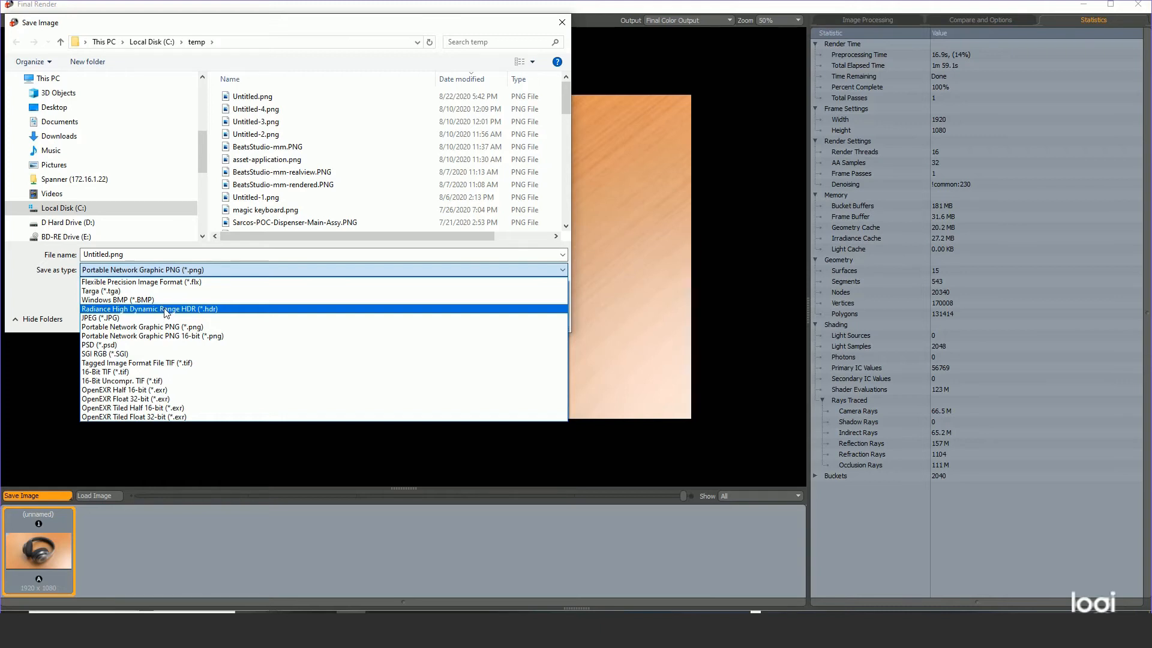
Choose Radiance High Dynamic Range HDR (*.hdr) as the file format for saving the rendered image
click(161, 309)
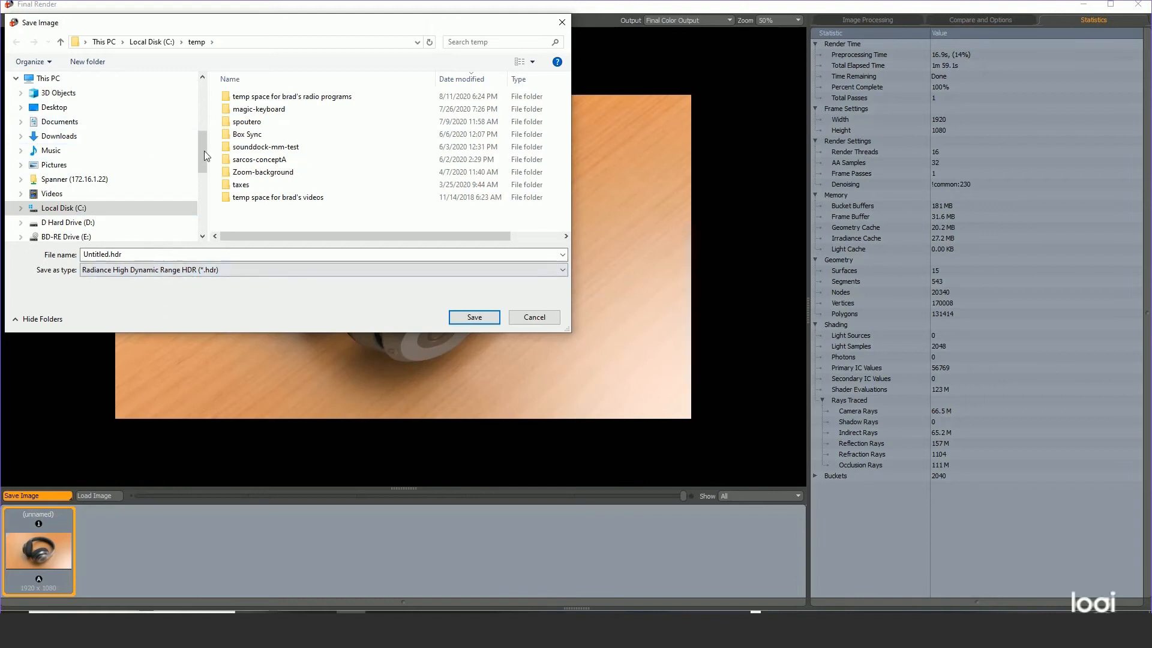
Save the final render as beats-studio-1 in Radiance HDR format in the temp folder
scroll(202, 157, up, 5)
click(58, 142)
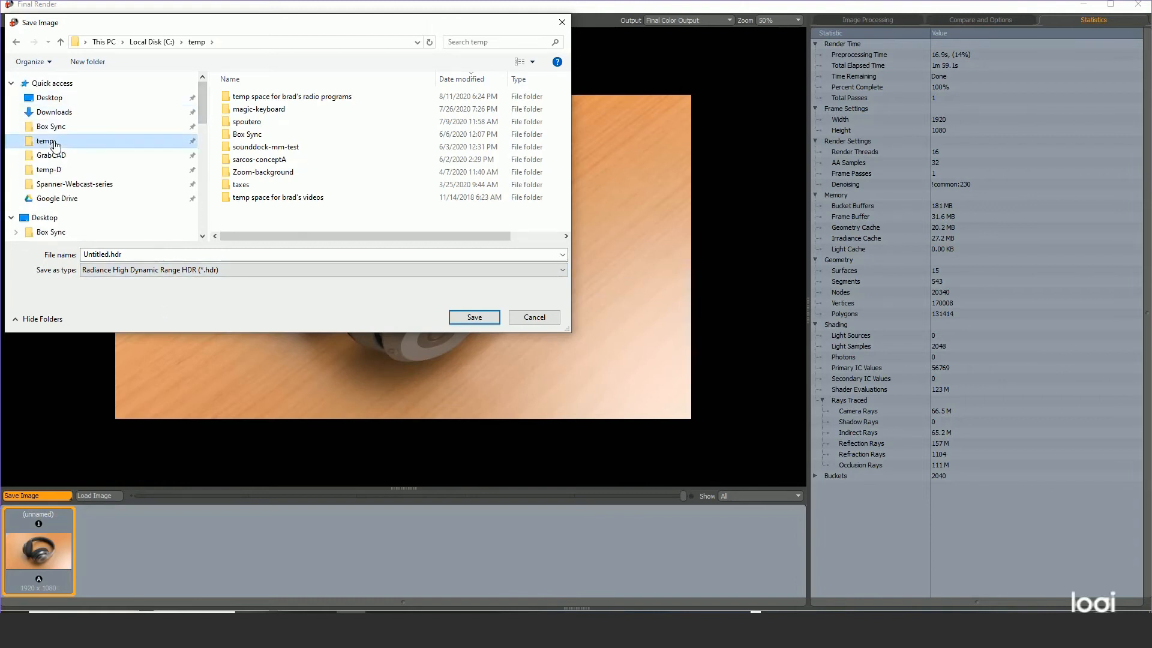
double_click(109, 254)
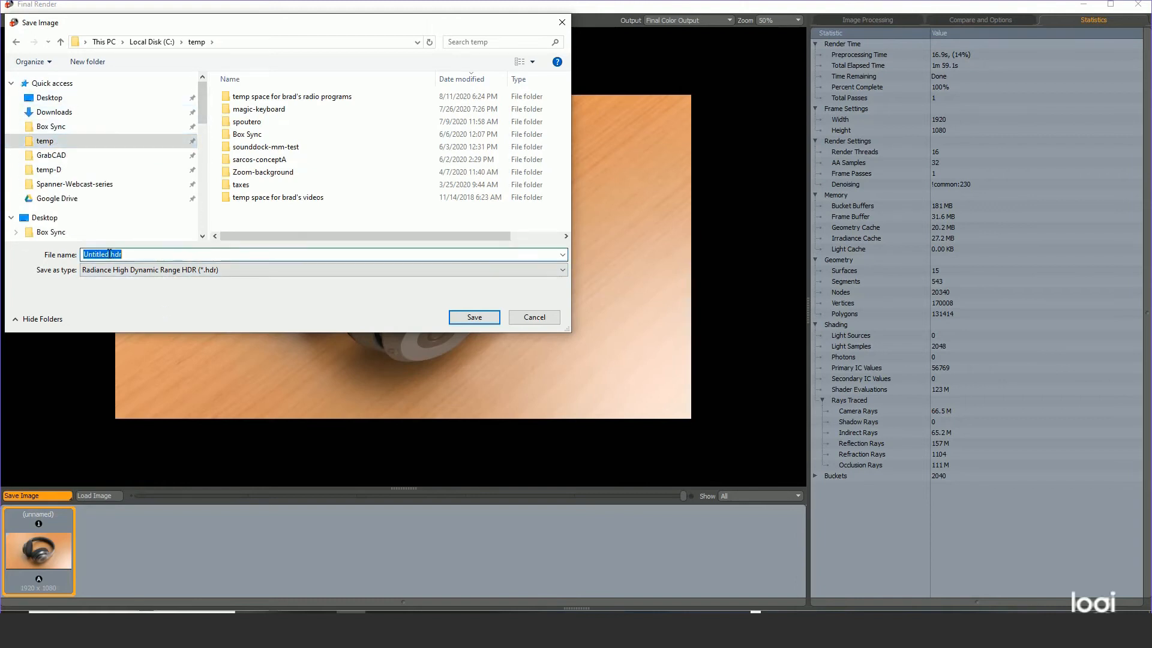
text(bea)
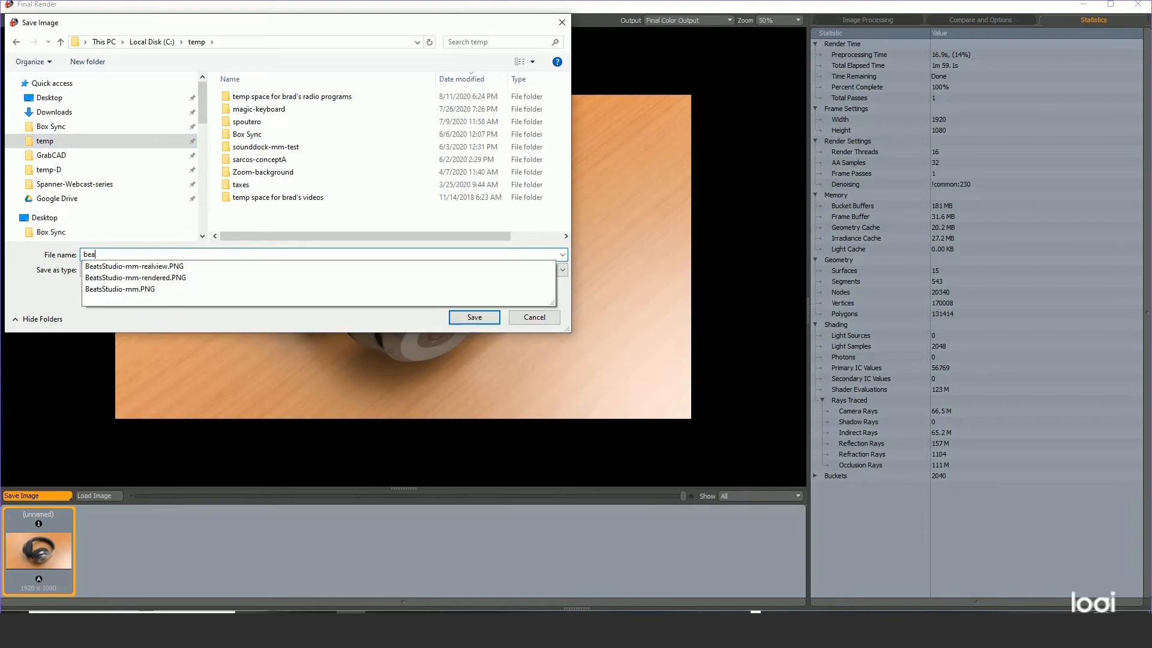
text(ts-stud)
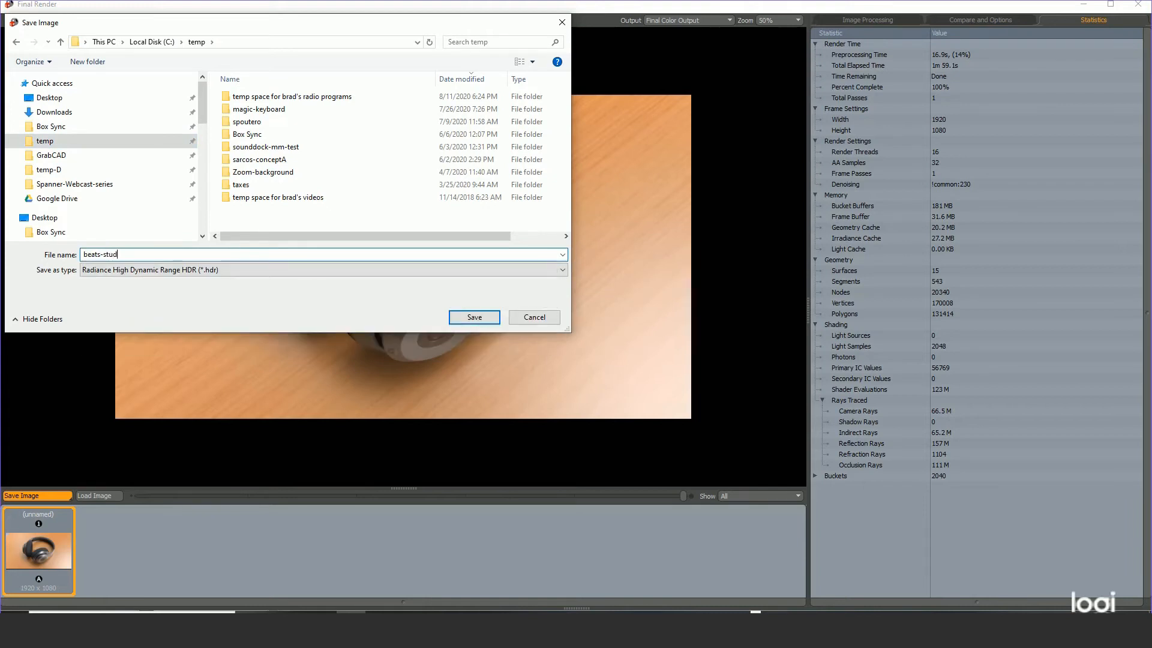
text(io-)
key(Return)
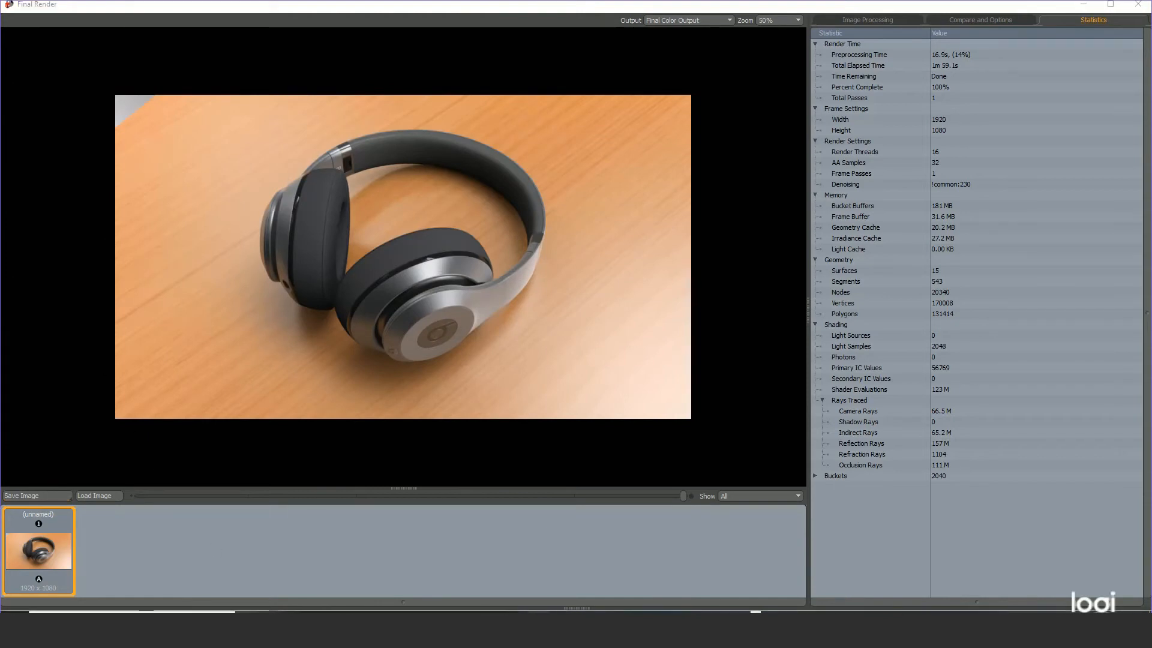
Switch to Photoshop and close the studio.png and Untitled-1 documents without saving changes
click(537, 611)
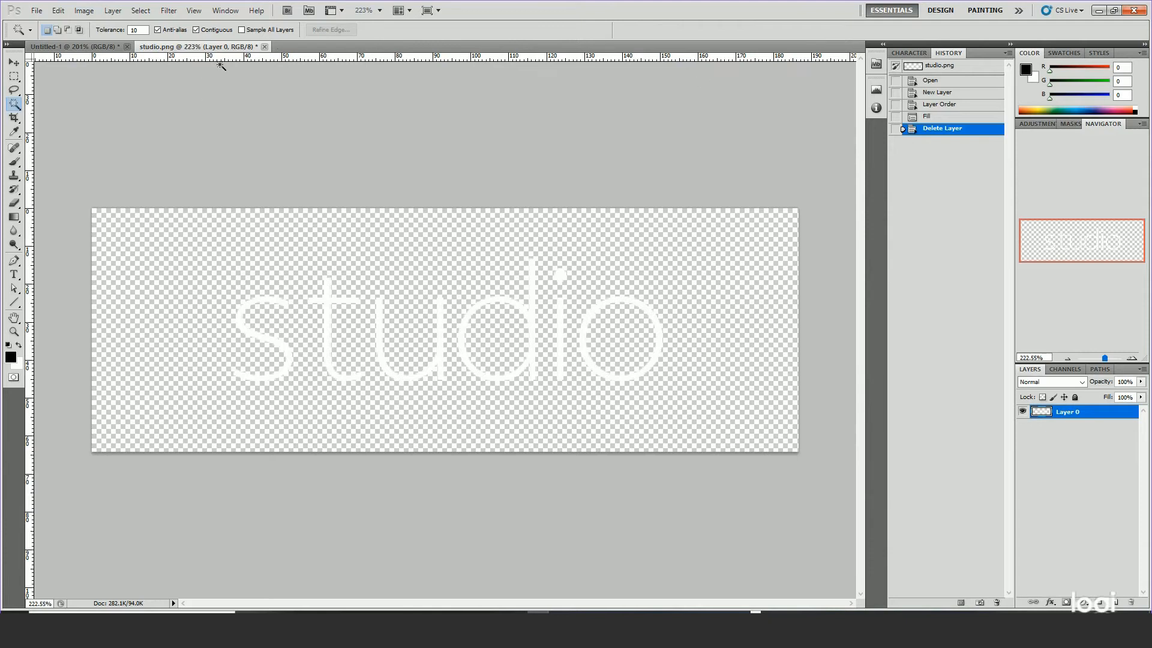
click(265, 46)
click(567, 237)
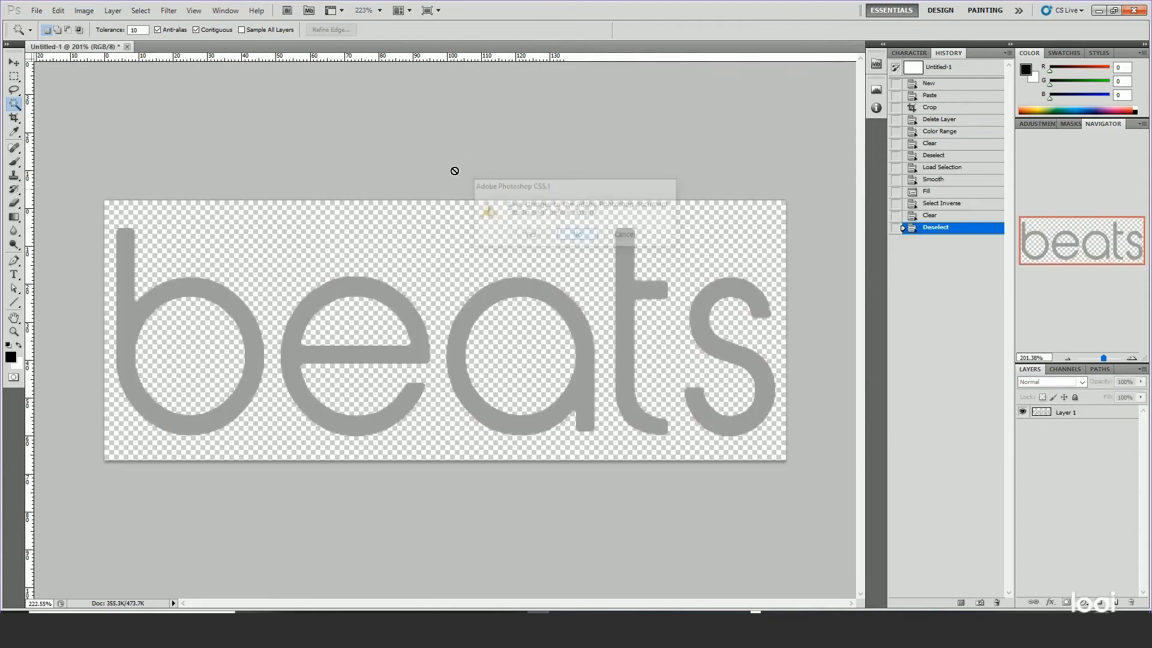
click(128, 47)
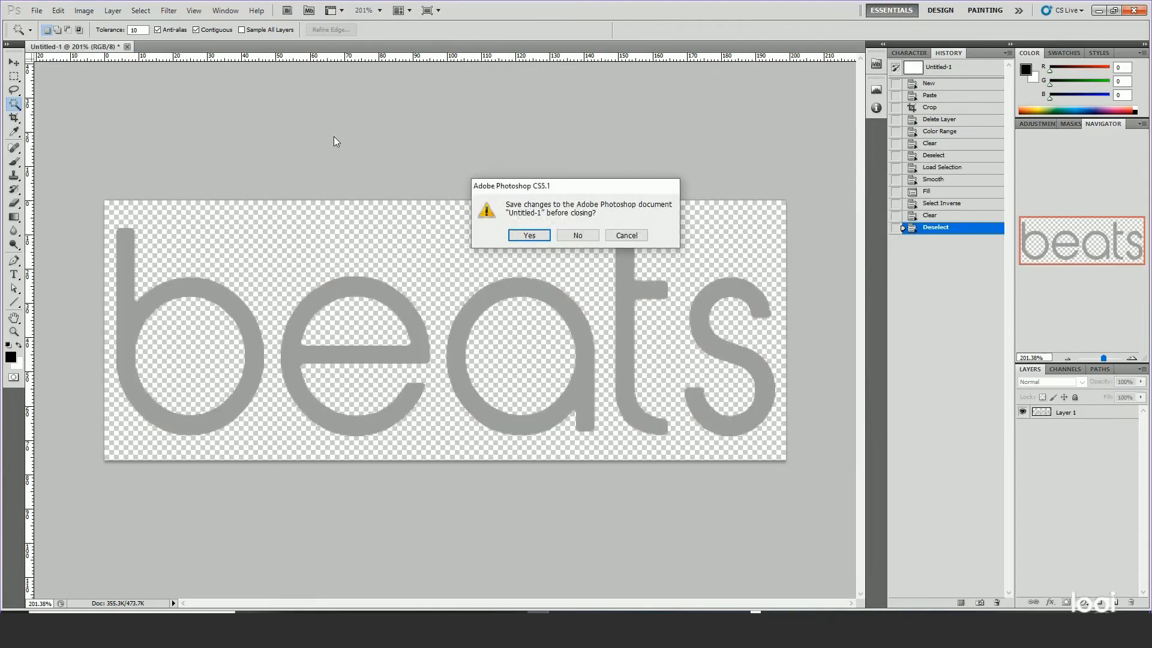
click(570, 235)
Browse to the temp folder on Local Disk (C:) and select beats-studio-1.hdr for opening
click(33, 11)
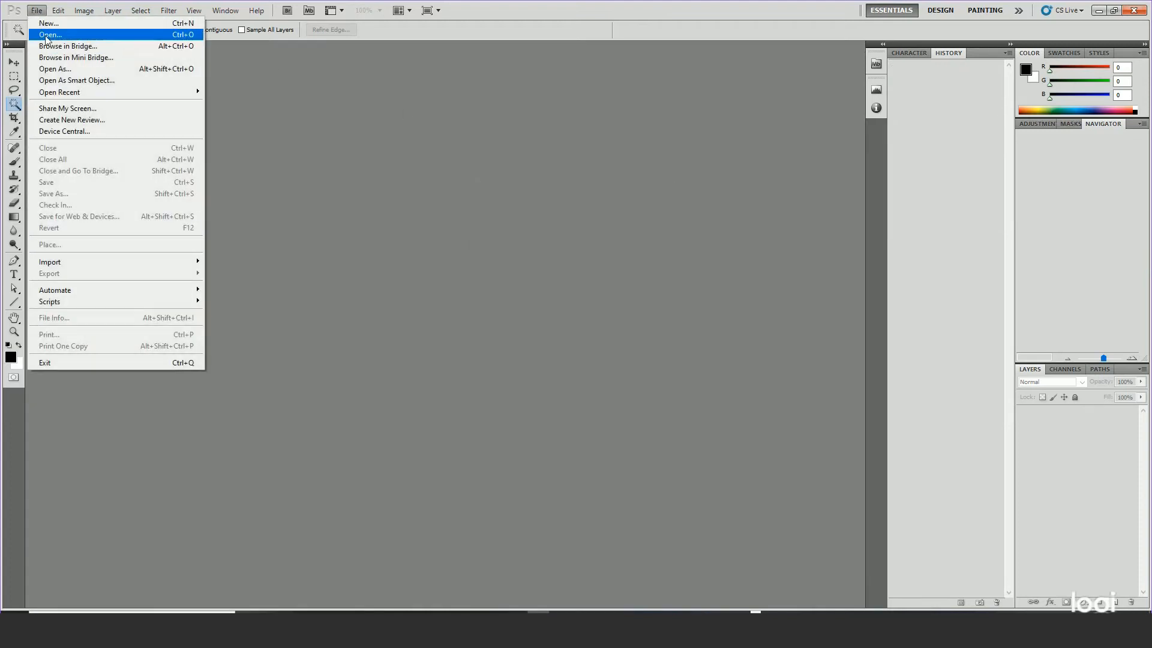
click(45, 36)
drag(437, 47, 197, 24)
click(180, 47)
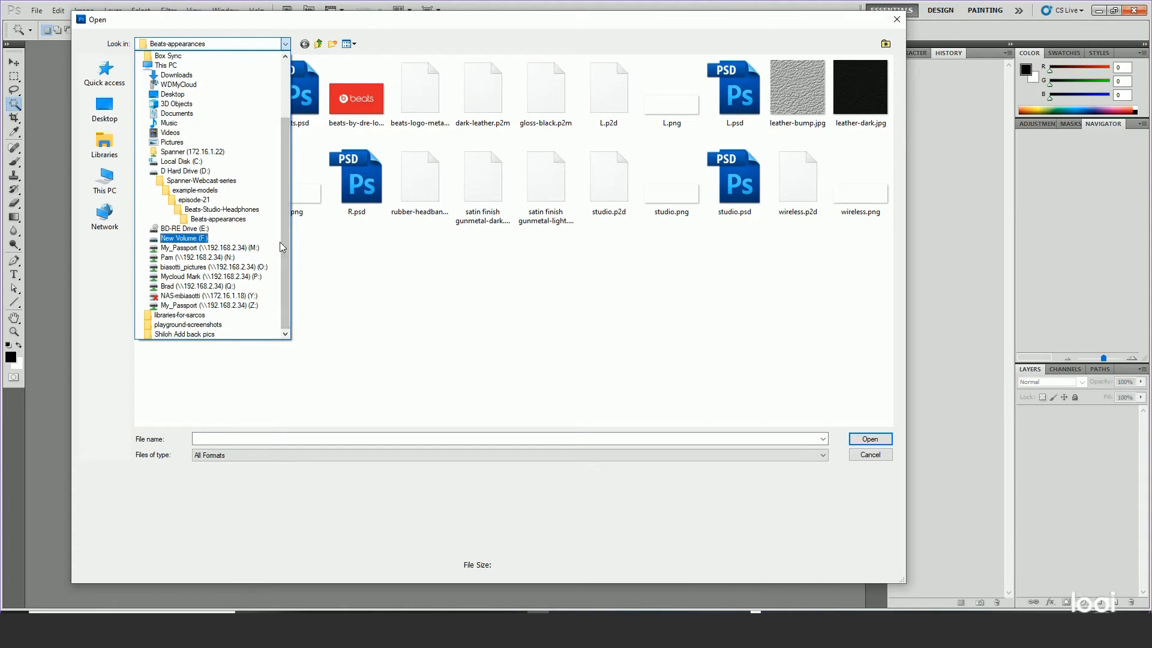
scroll(273, 145, up, 3)
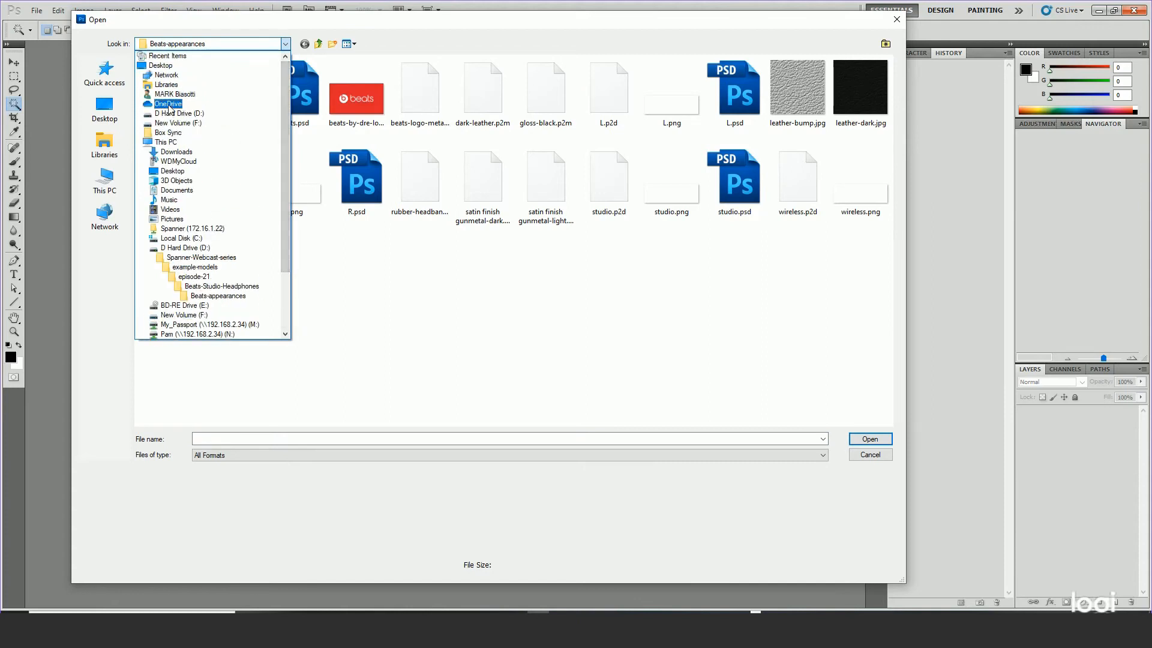
click(183, 239)
double_click(155, 270)
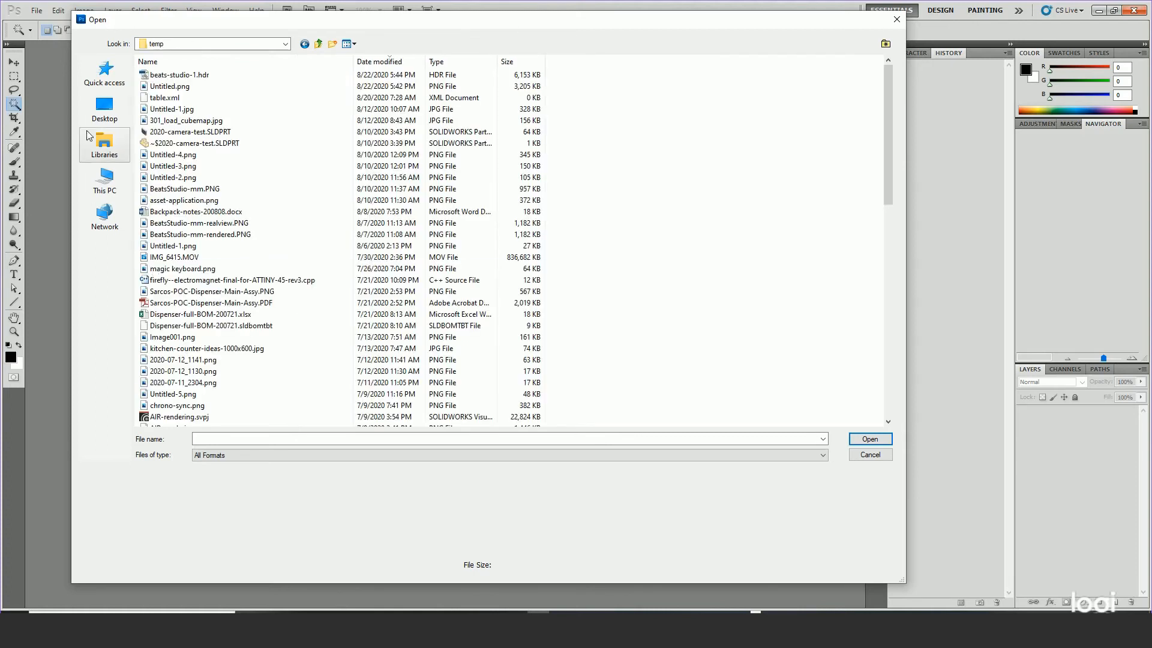
click(159, 75)
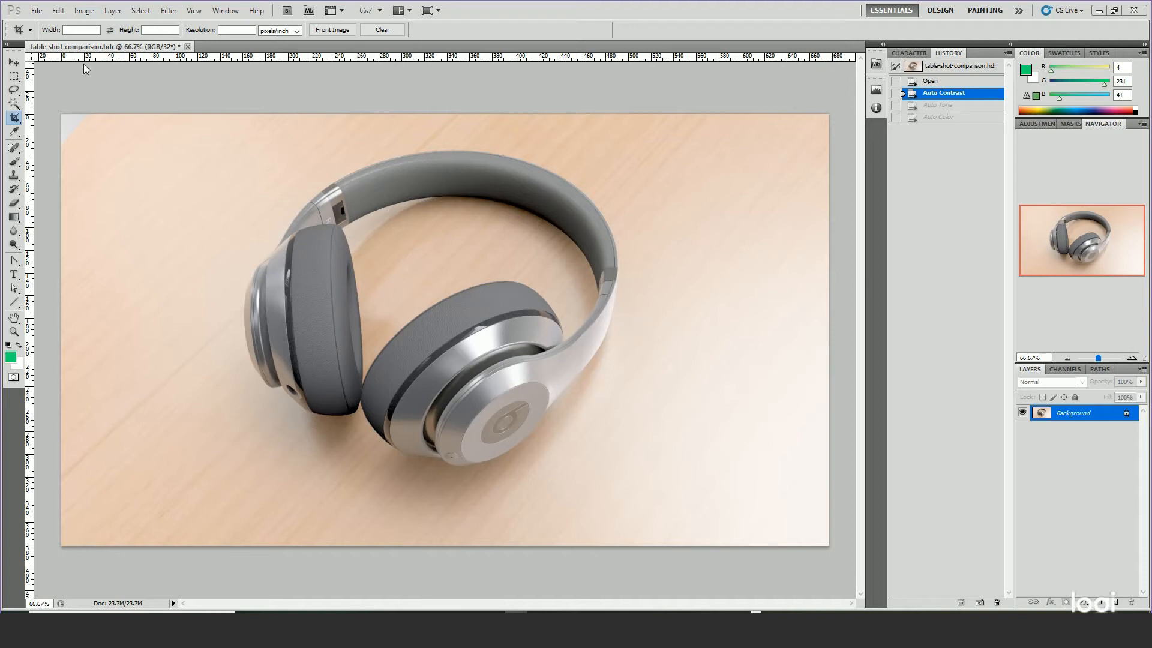
Try an Exposure adjustment on table-shot-comparison.hdr with exposure +0.35, offset -0.0469 and gamma correction 0.67
click(82, 11)
mouse_move(138, 41)
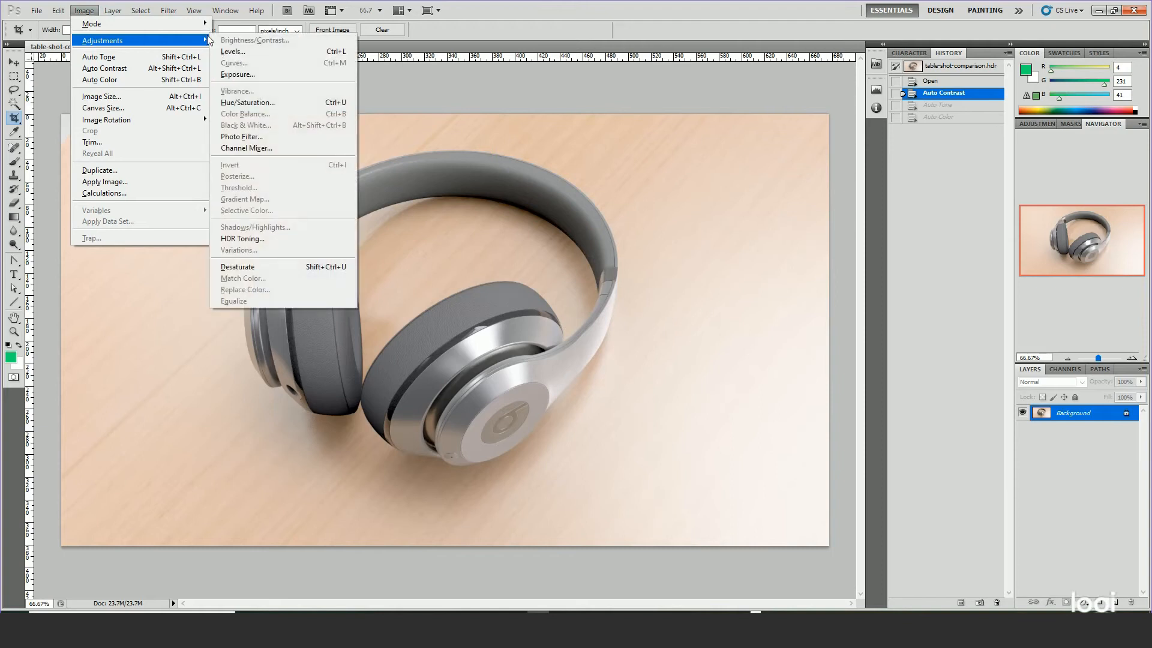
click(248, 76)
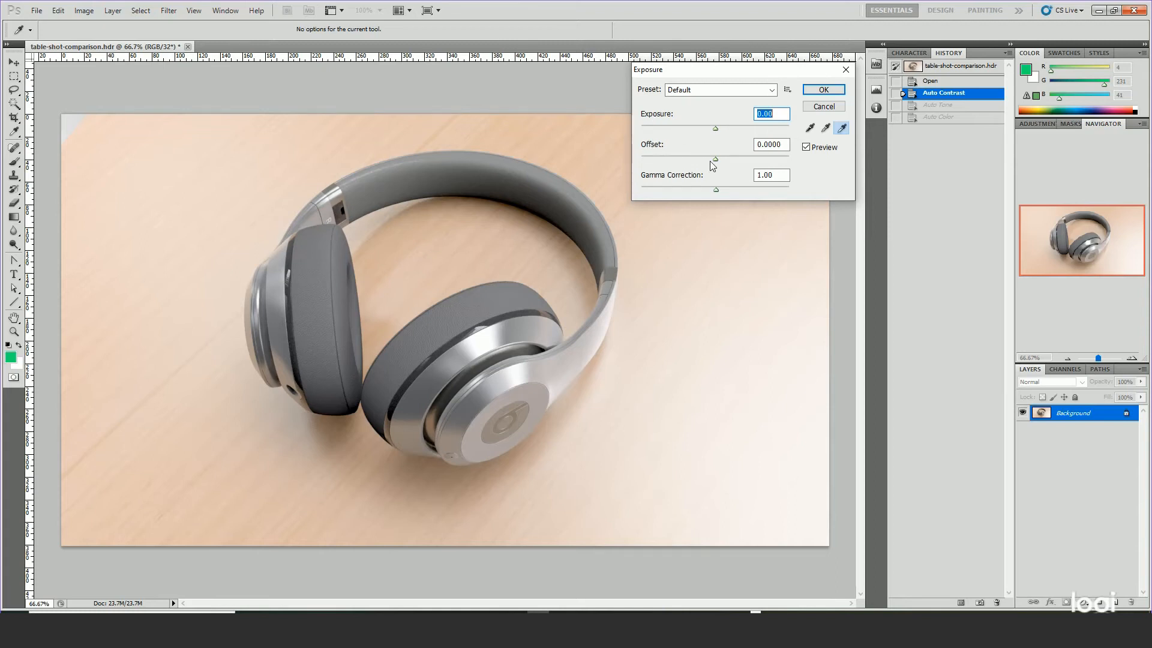
drag(715, 160, 723, 131)
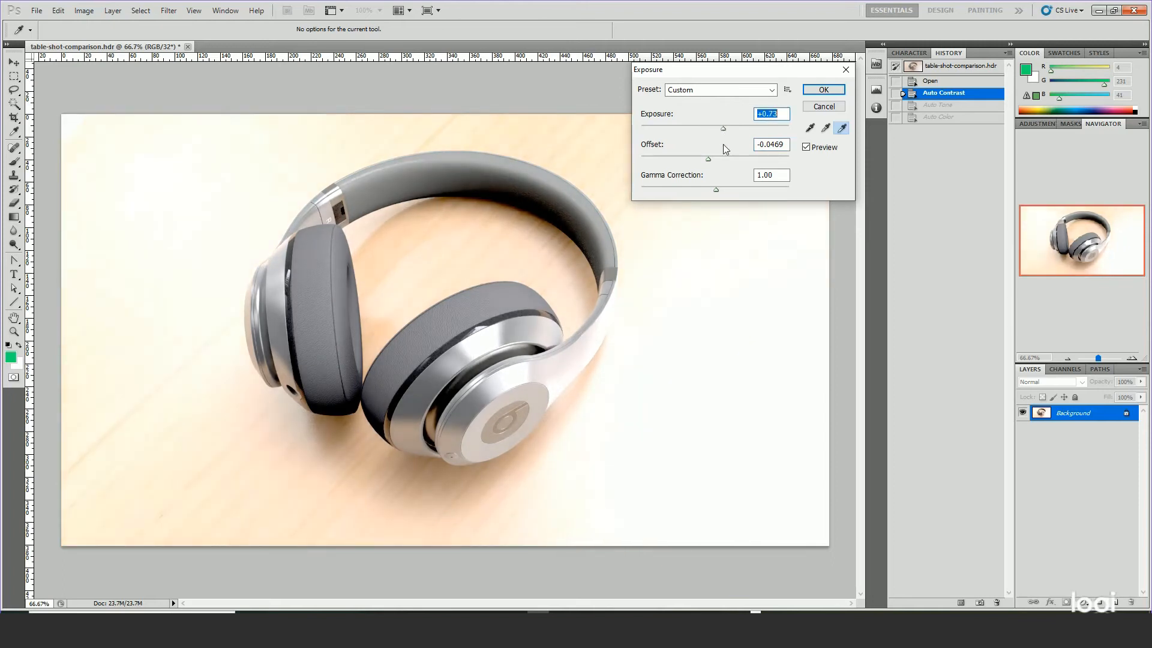
mouse_move(717, 192)
mouse_down()
mouse_move(708, 192)
mouse_move(734, 191)
mouse_up()
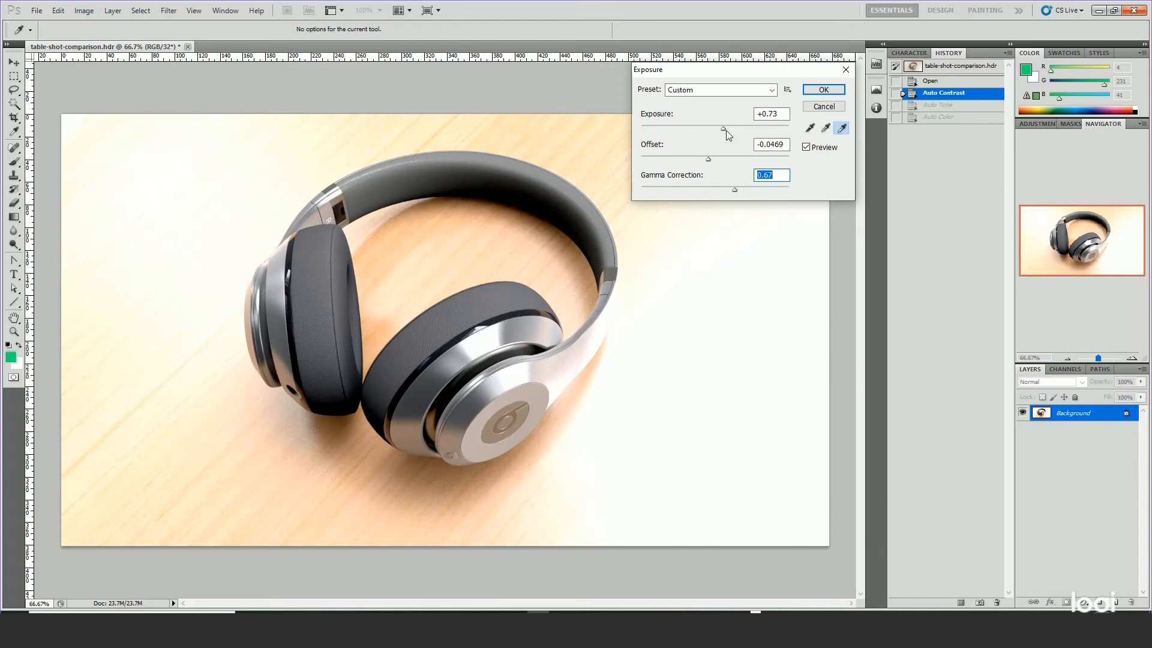
mouse_move(723, 128)
mouse_down()
mouse_move(711, 131)
mouse_move(718, 126)
mouse_up()
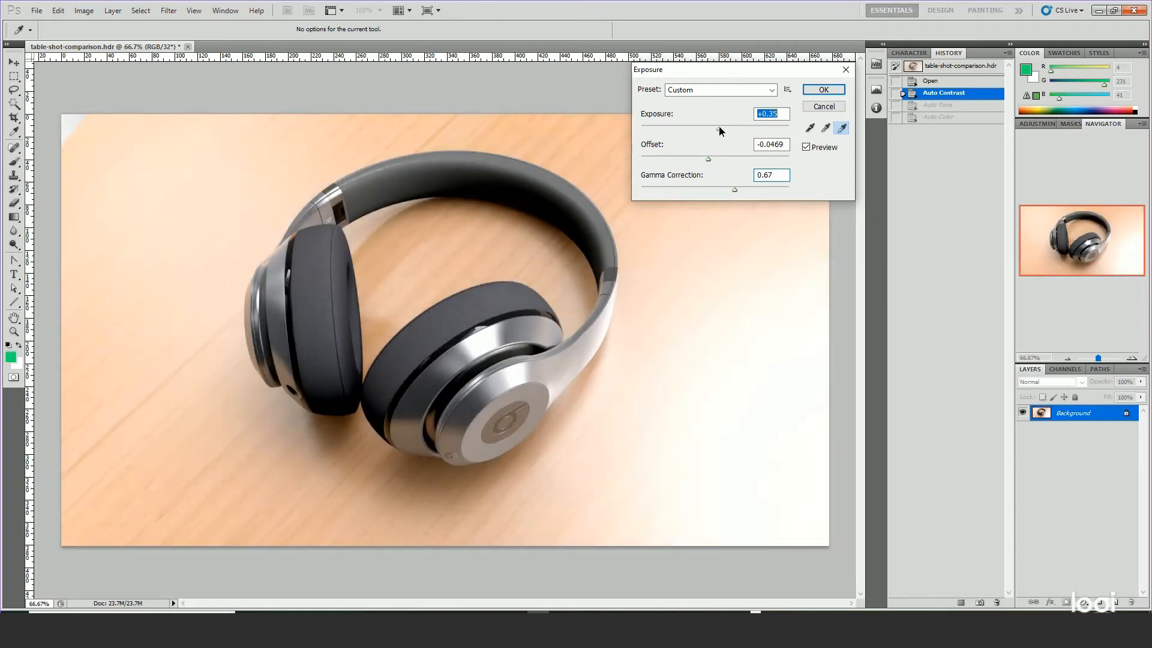
click(824, 90)
key(c)
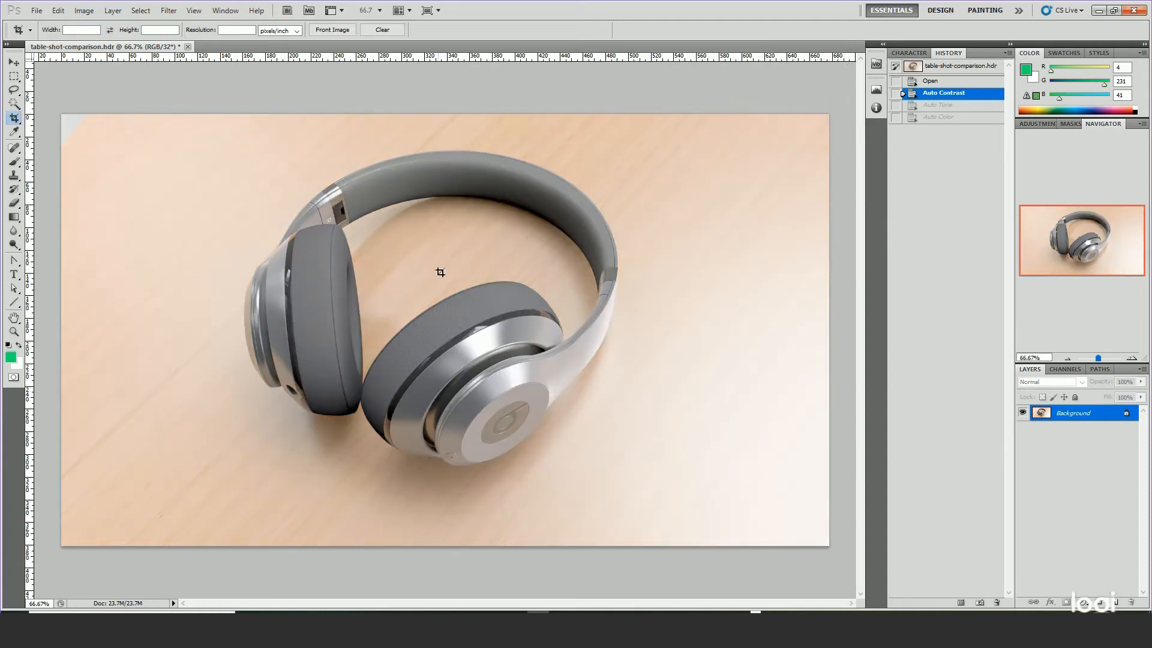
Close table-shot-comparison.hdr without saving and open beats-mm-under-exposed.hdr from the episode-22 folder
click(188, 48)
click(581, 246)
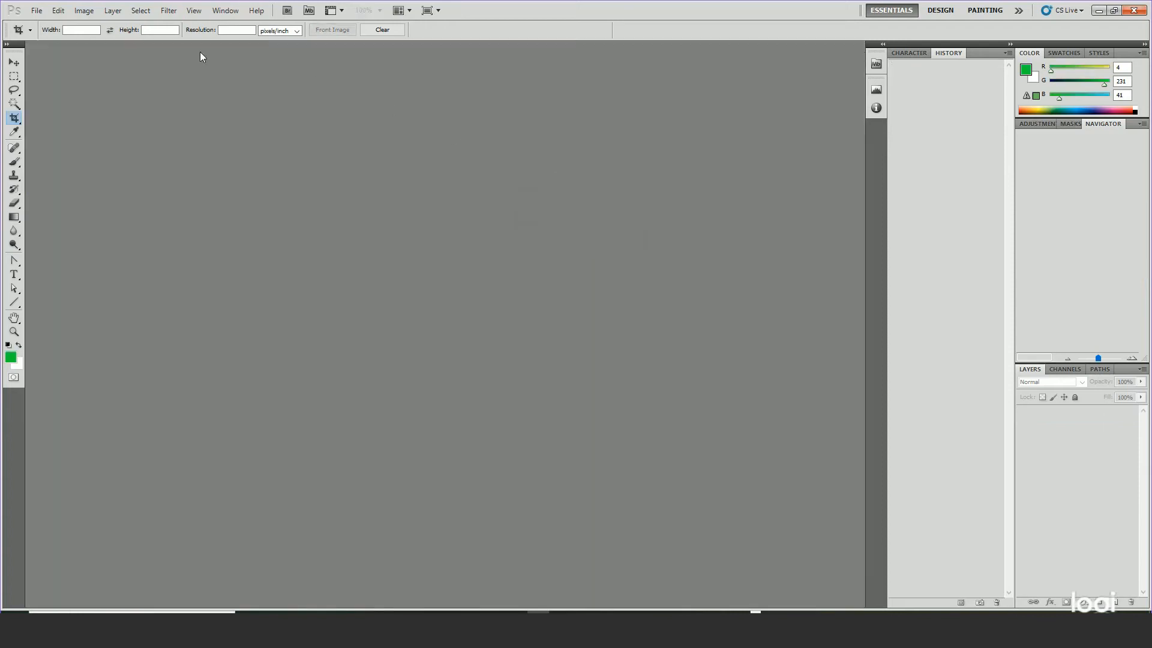
click(36, 10)
click(51, 32)
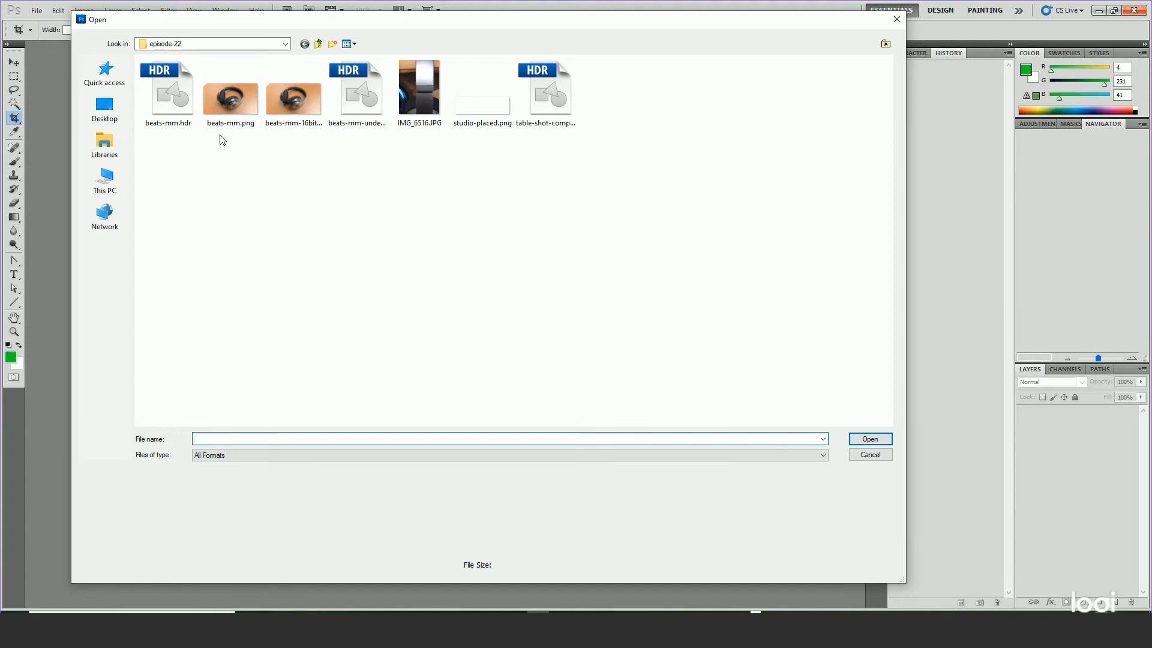
click(351, 47)
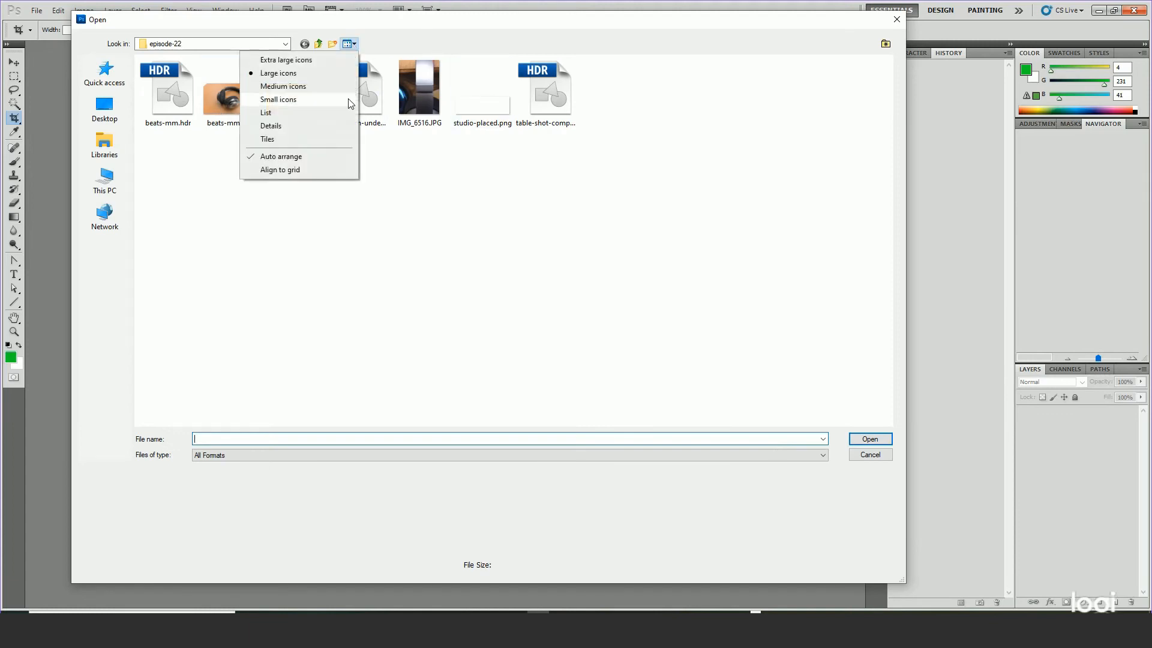
click(269, 126)
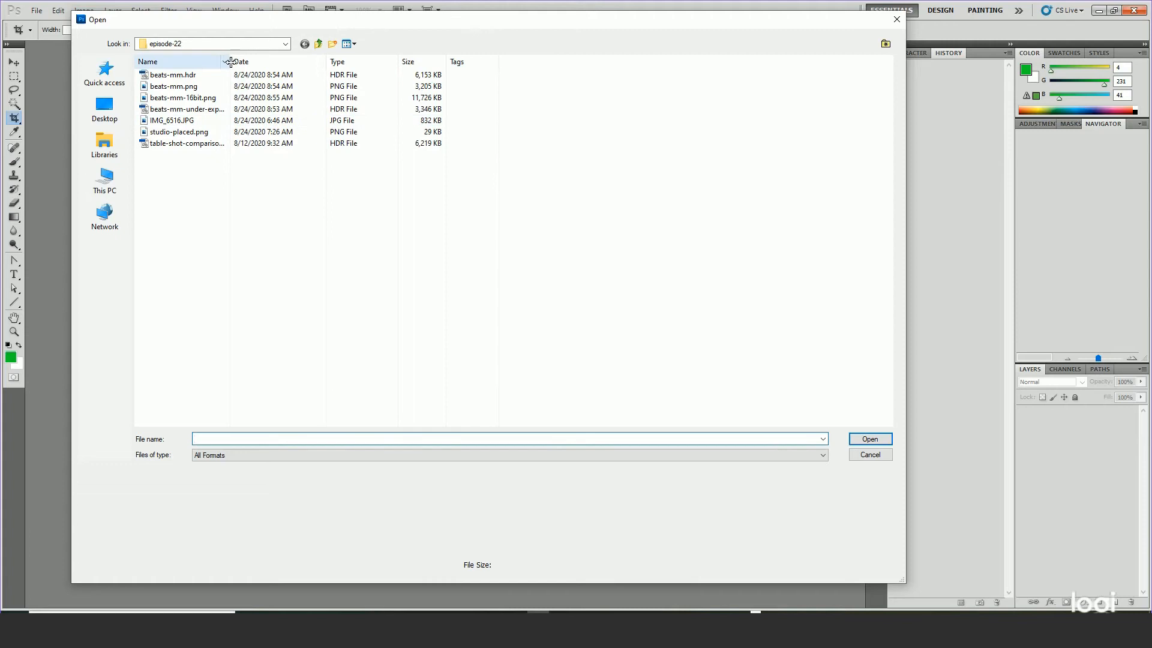
drag(231, 62, 336, 61)
click(234, 109)
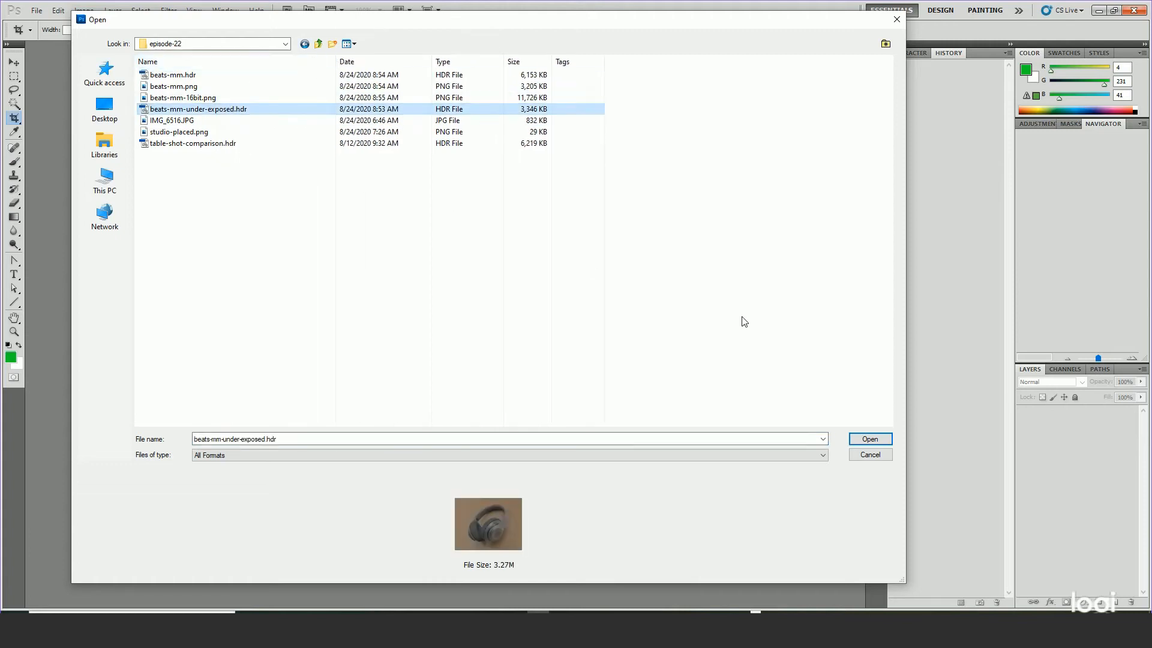
click(862, 441)
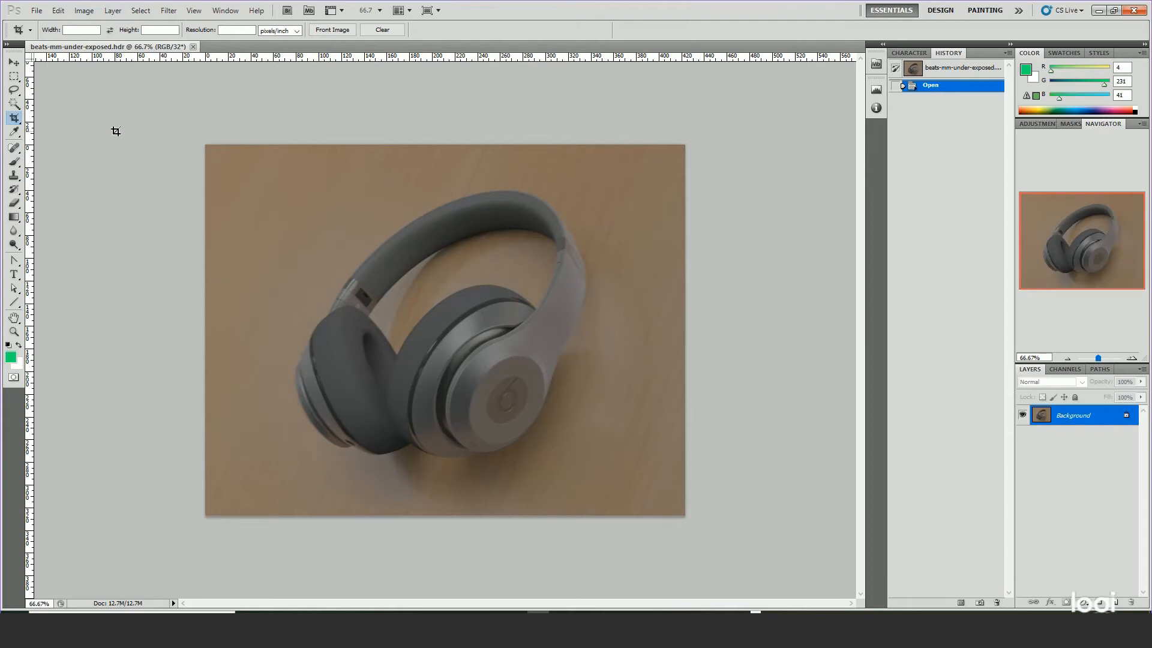
click(83, 10)
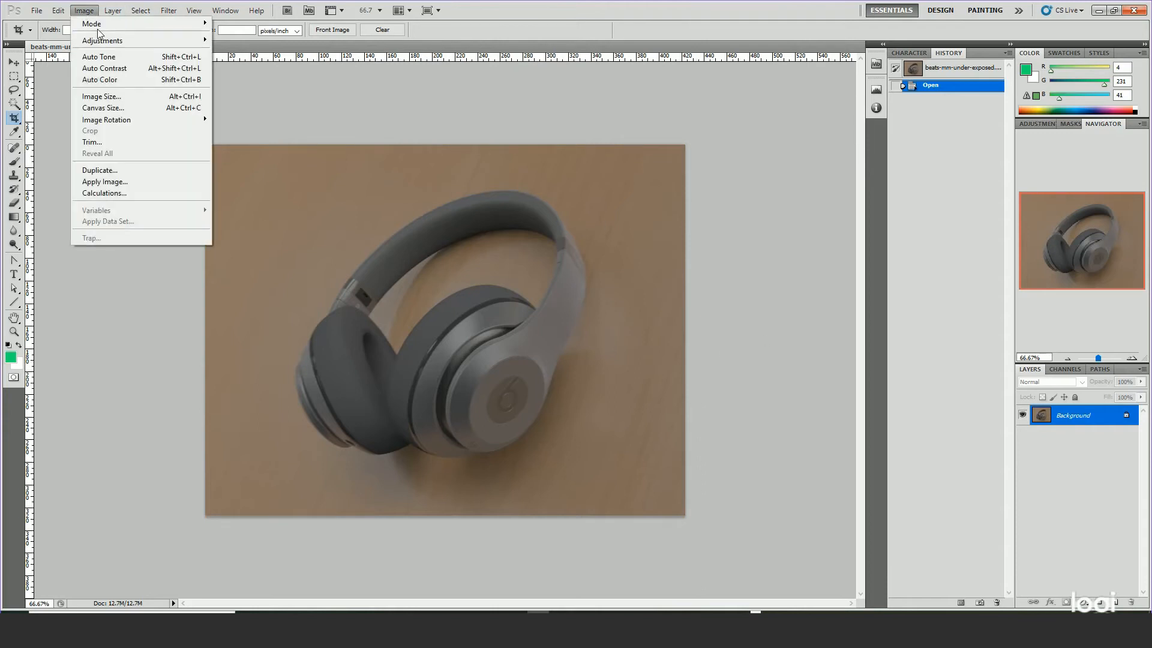
mouse_move(88, 41)
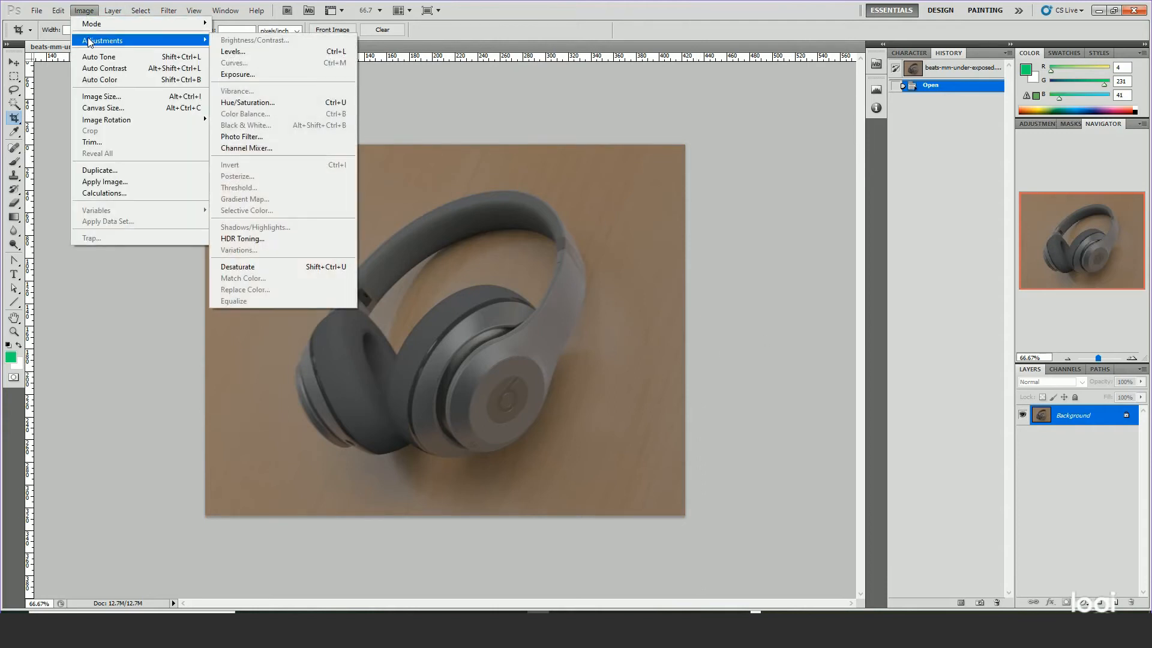
click(238, 74)
click(822, 107)
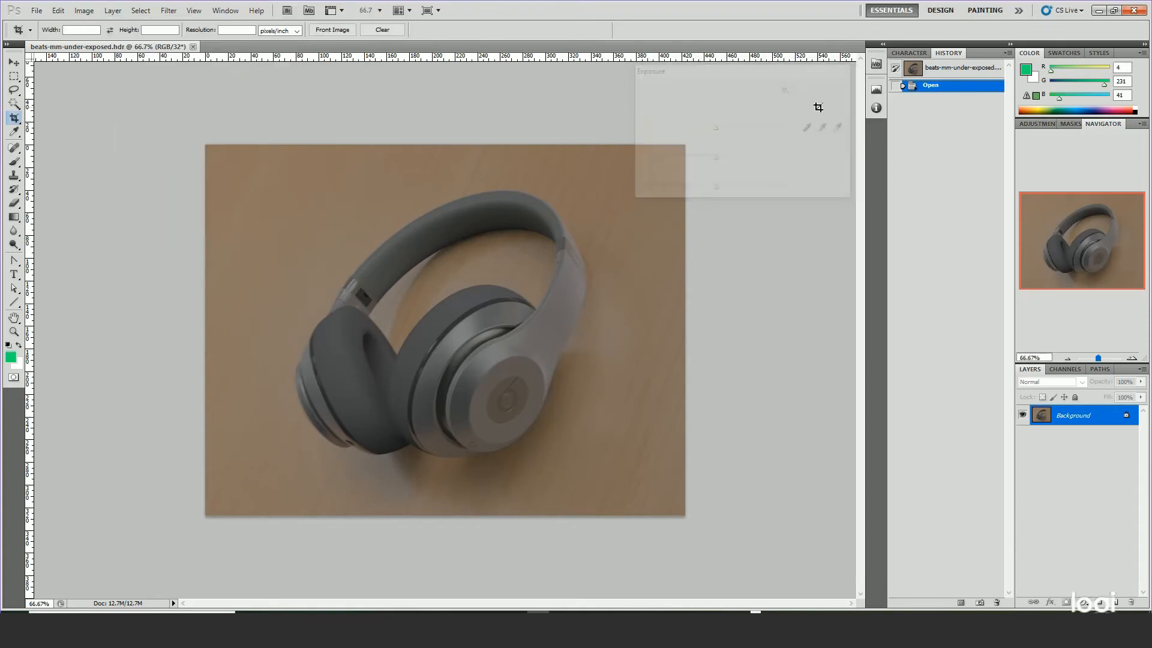
Apply an Exposure adjustment to the under-exposed headphone image with exposure +2.04, offset -0.0633 and gamma correction 1.17
click(84, 10)
mouse_move(99, 41)
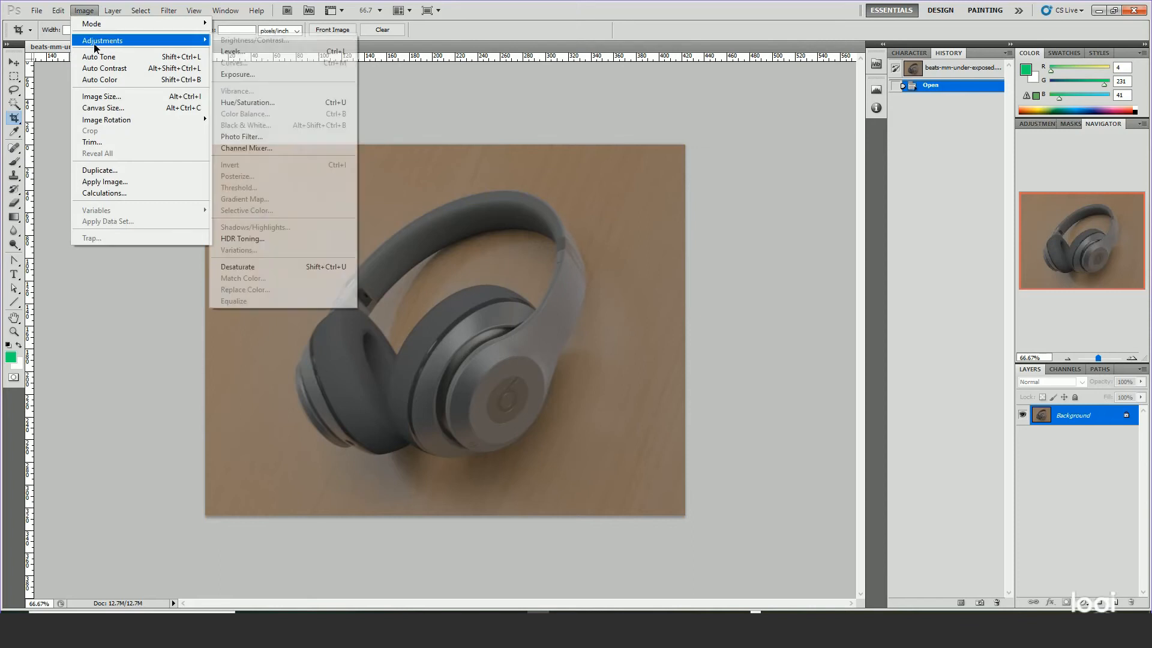
click(238, 74)
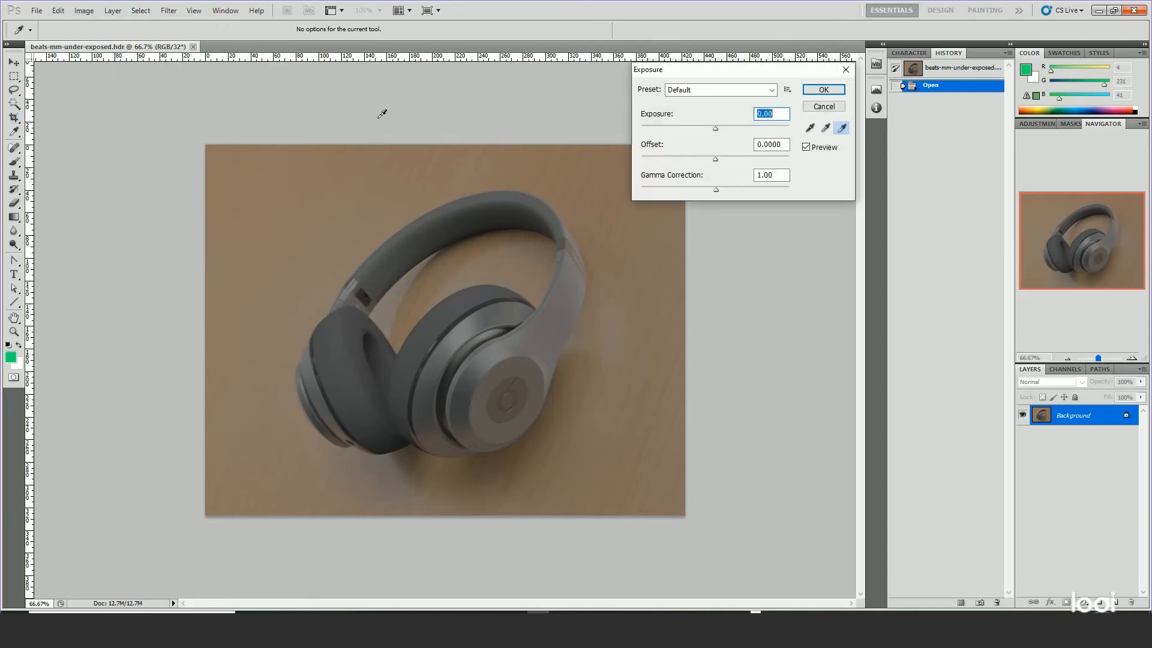
drag(708, 72, 687, 94)
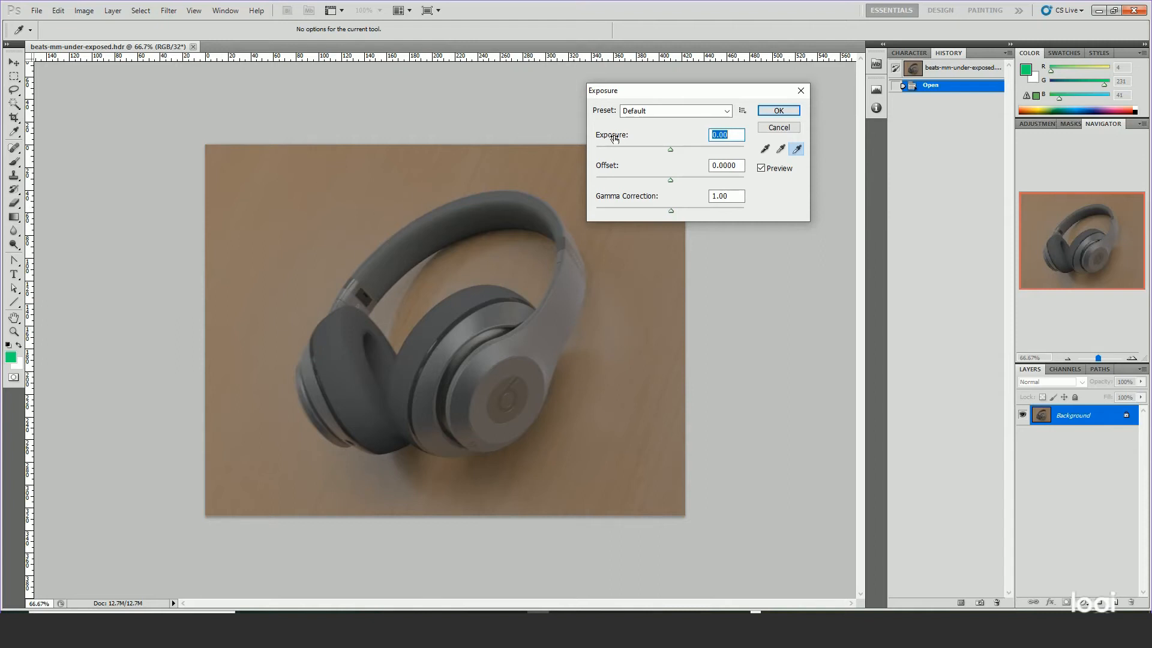
drag(671, 150, 692, 151)
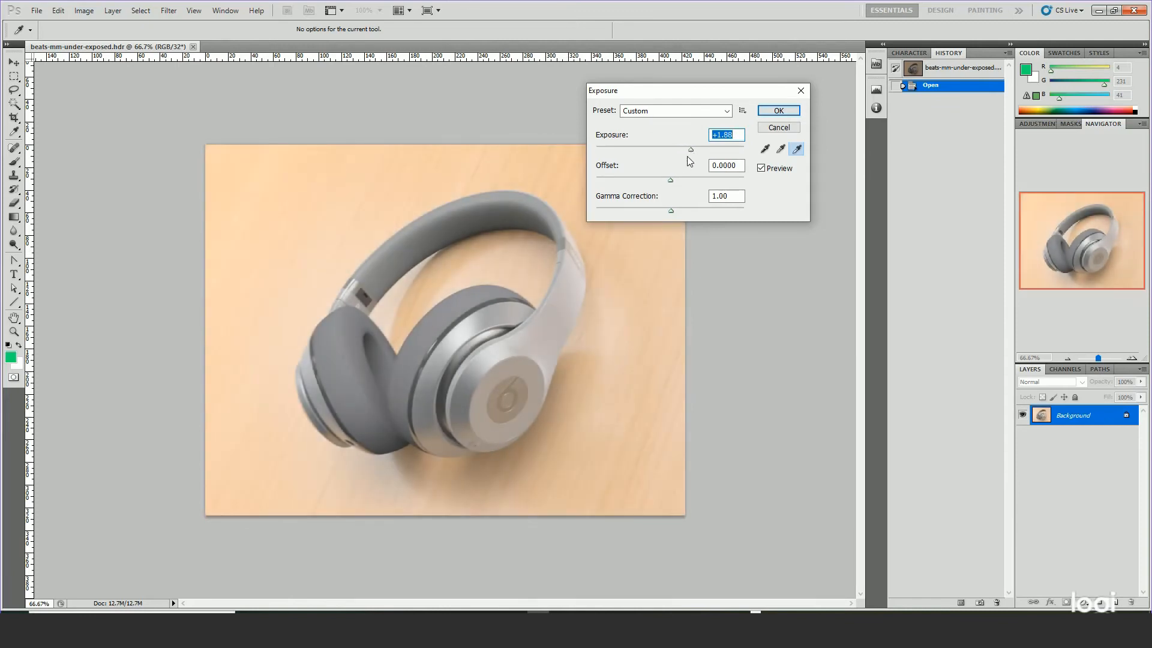
drag(690, 150, 663, 214)
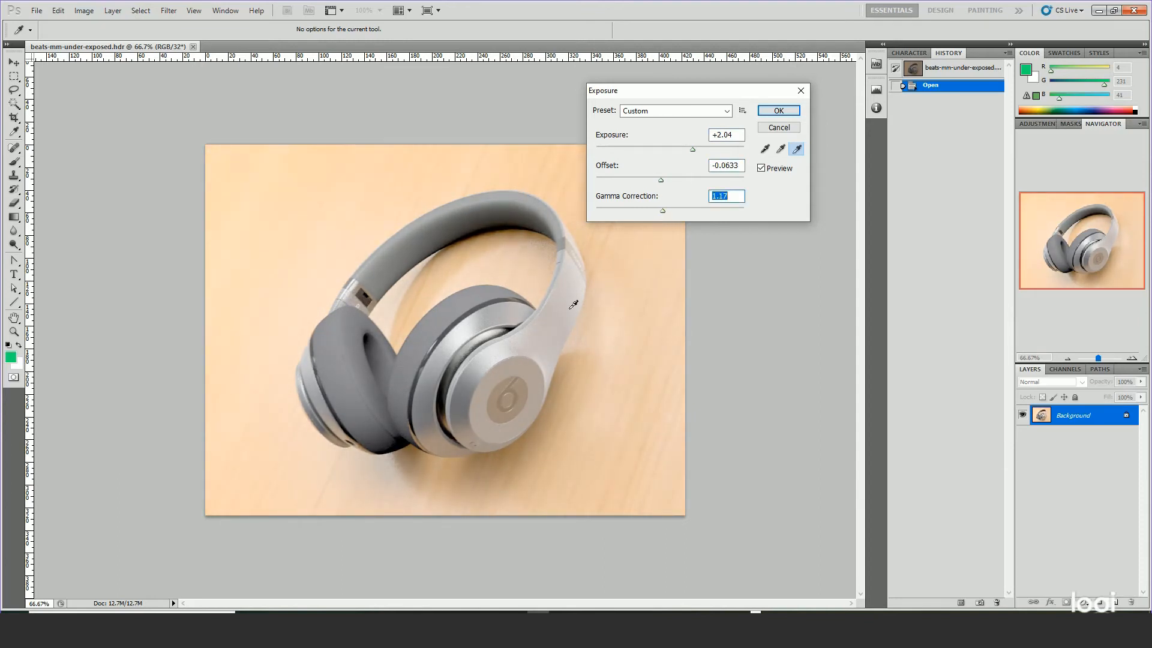
click(778, 111)
key(c)
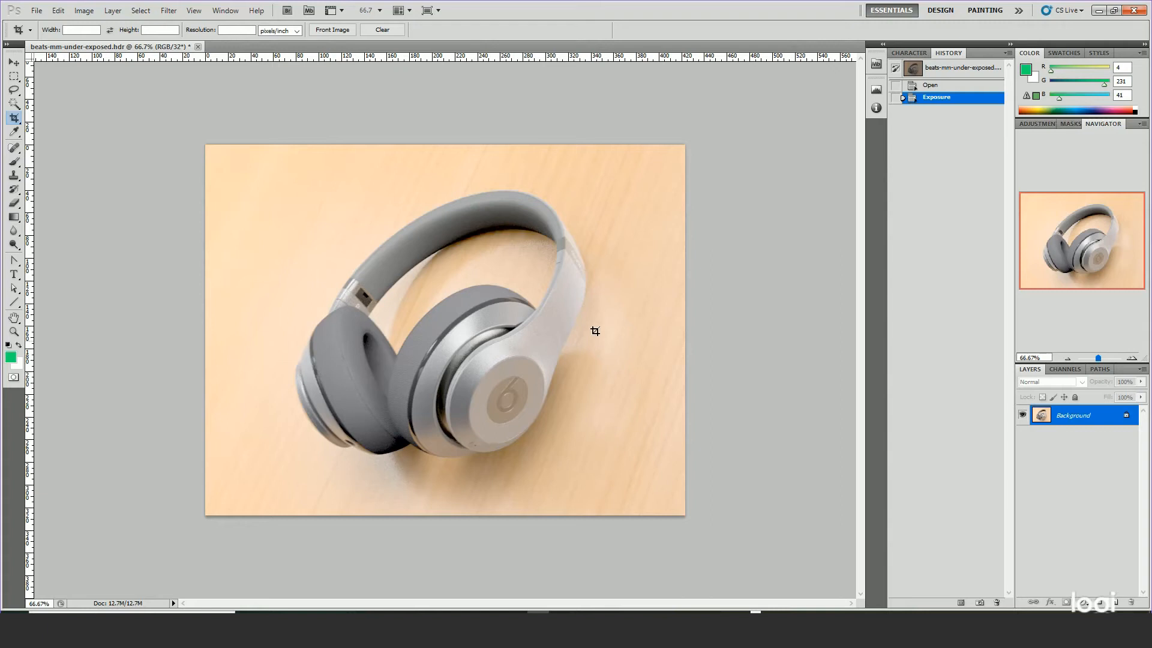
drag(1097, 358, 1100, 357)
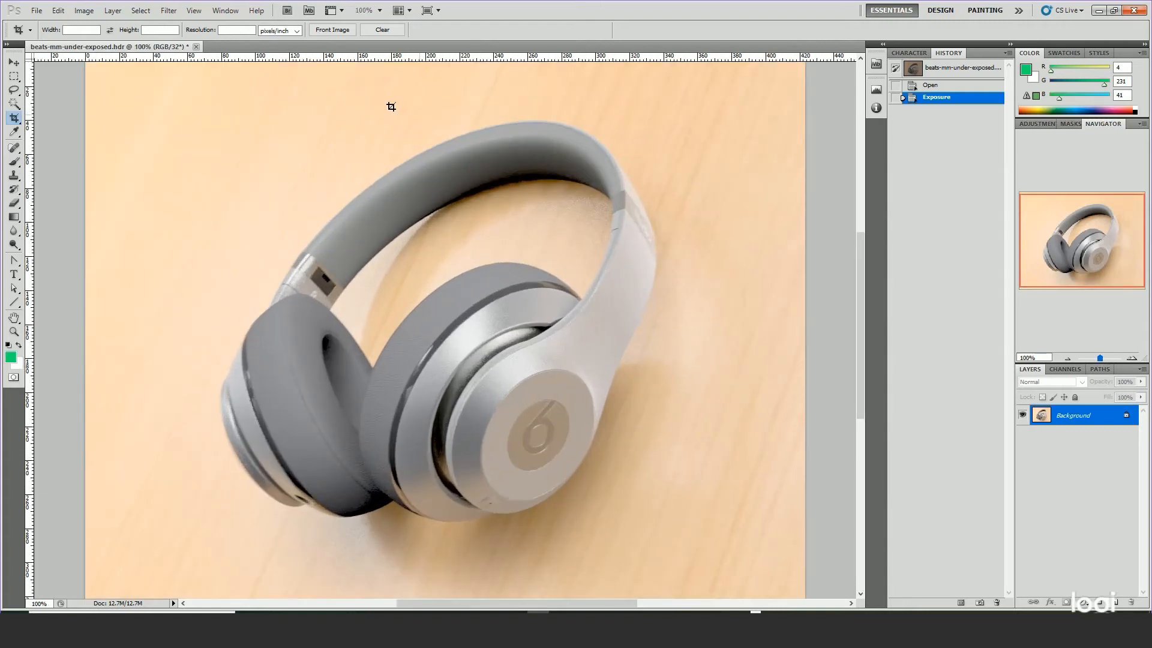
click(169, 10)
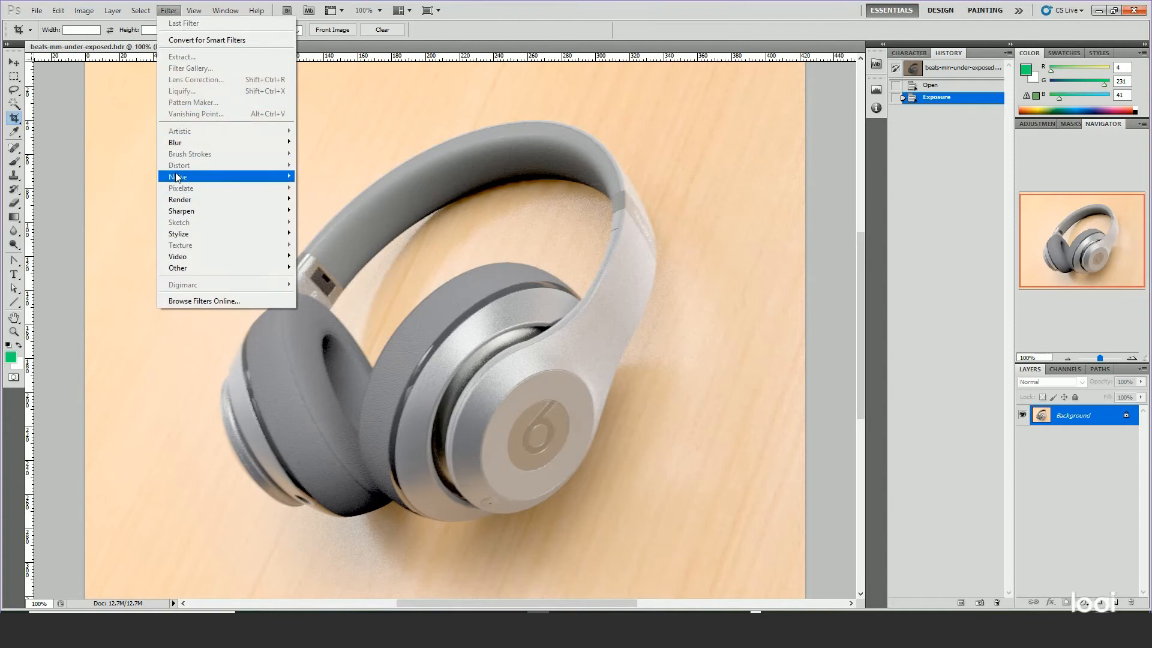
mouse_move(176, 178)
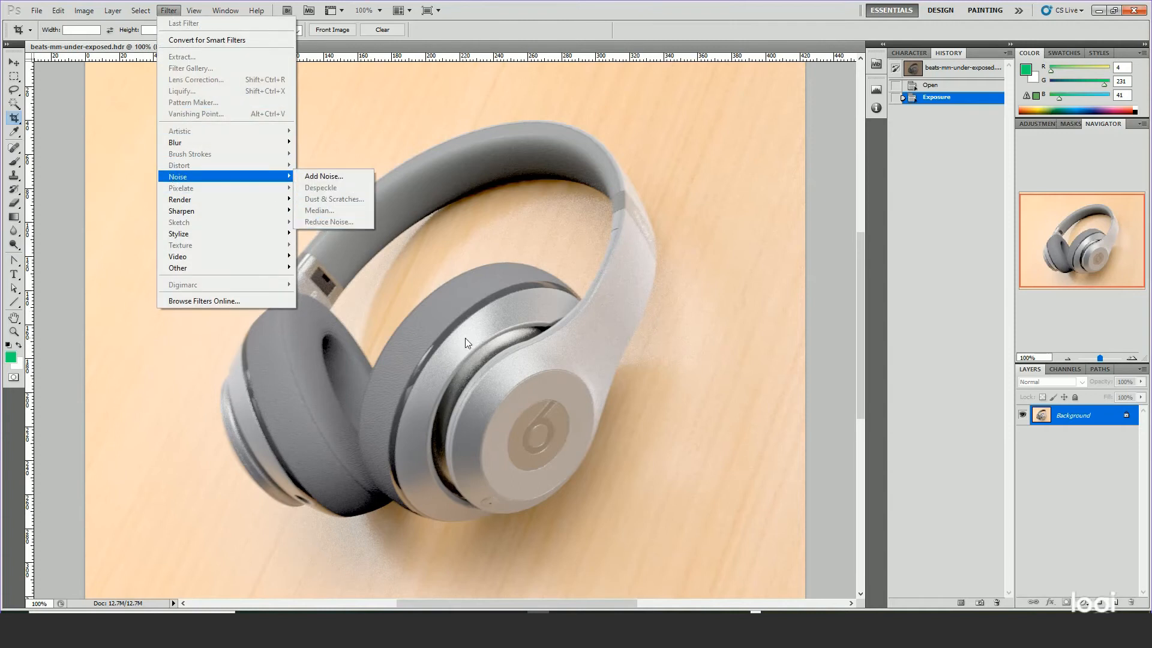
click(51, 120)
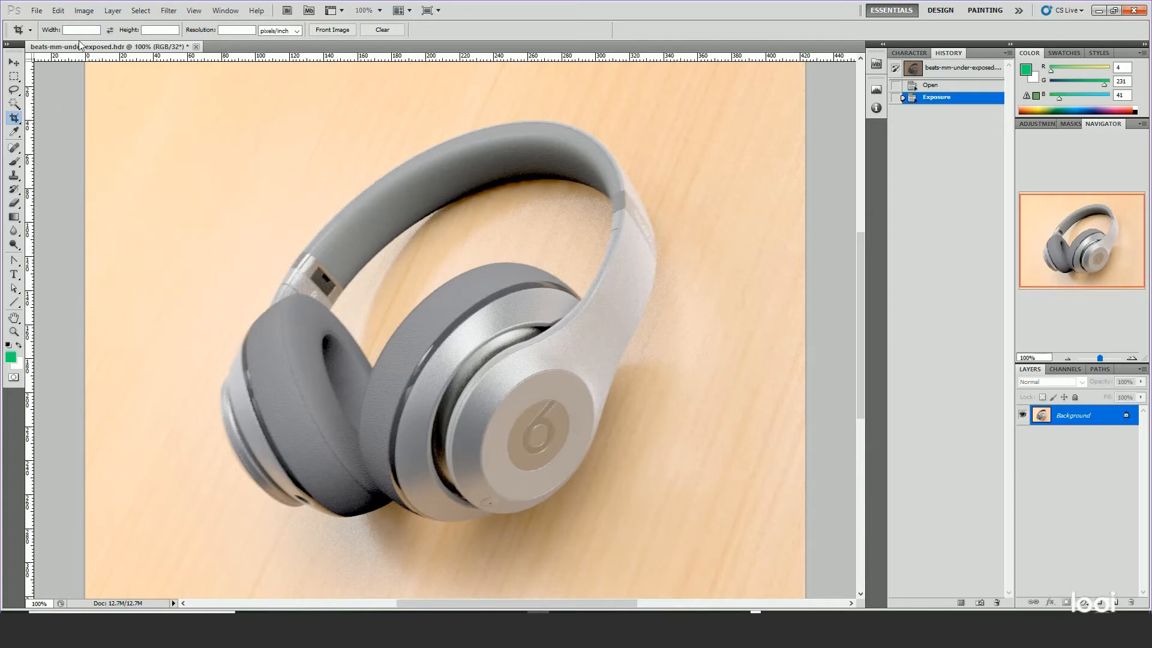
Convert the exposure-corrected headphone image to 8 bits per channel using the Exposure and Gamma toning method with exposure 0.00 and gamma 1.00
click(84, 10)
mouse_move(92, 44)
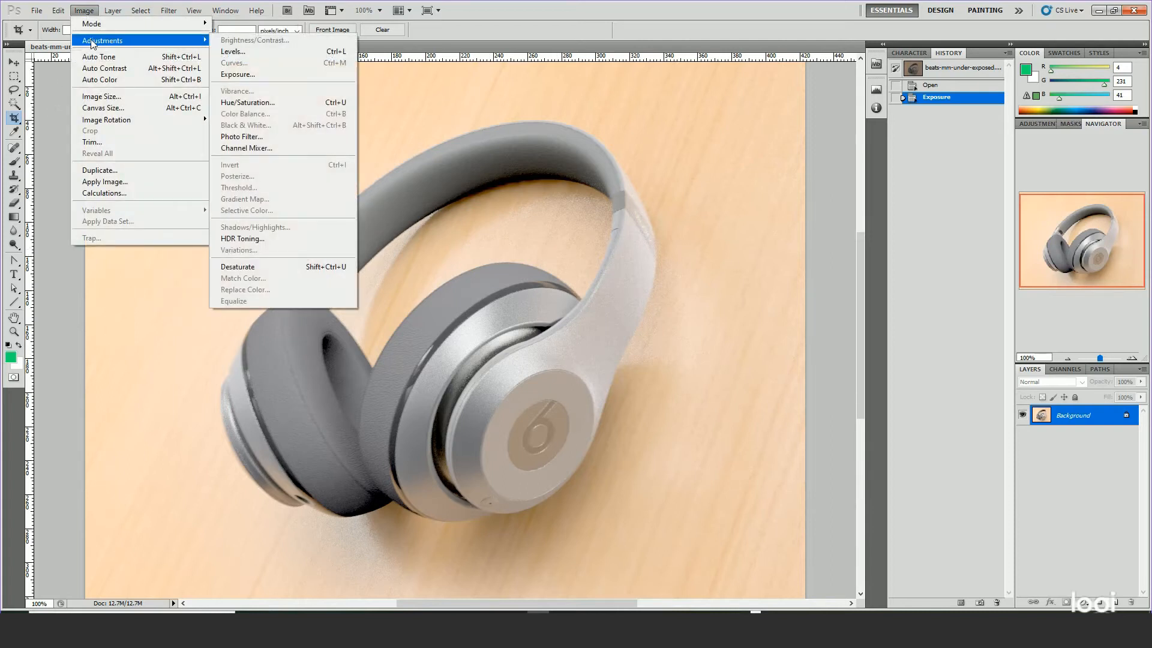
mouse_move(108, 23)
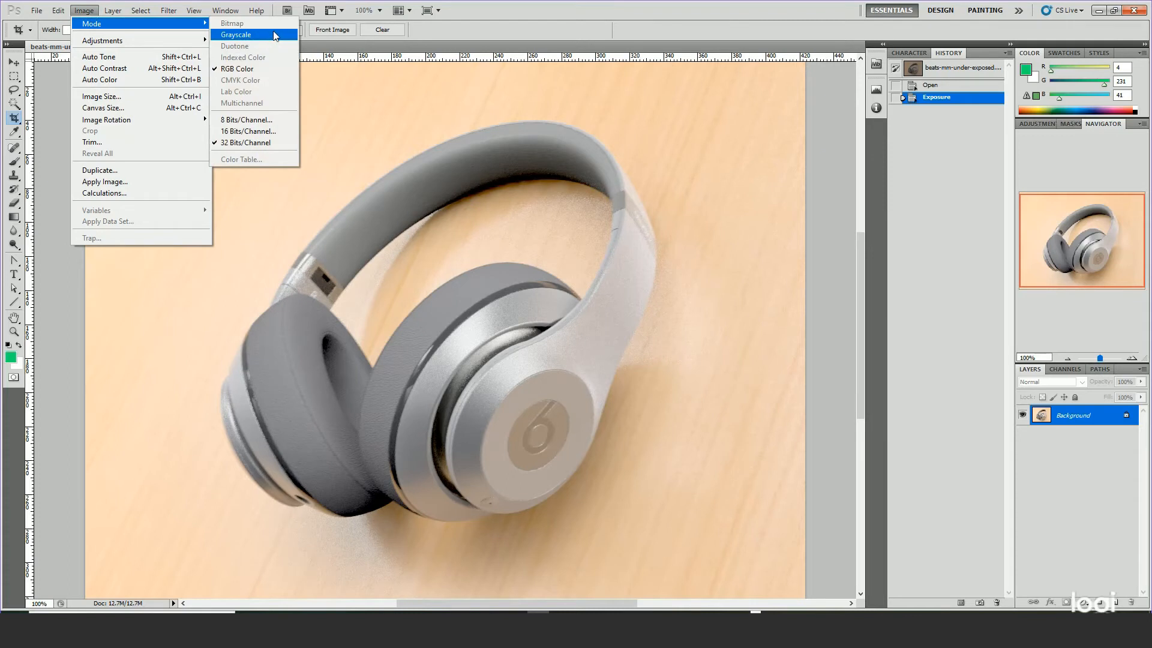
click(258, 120)
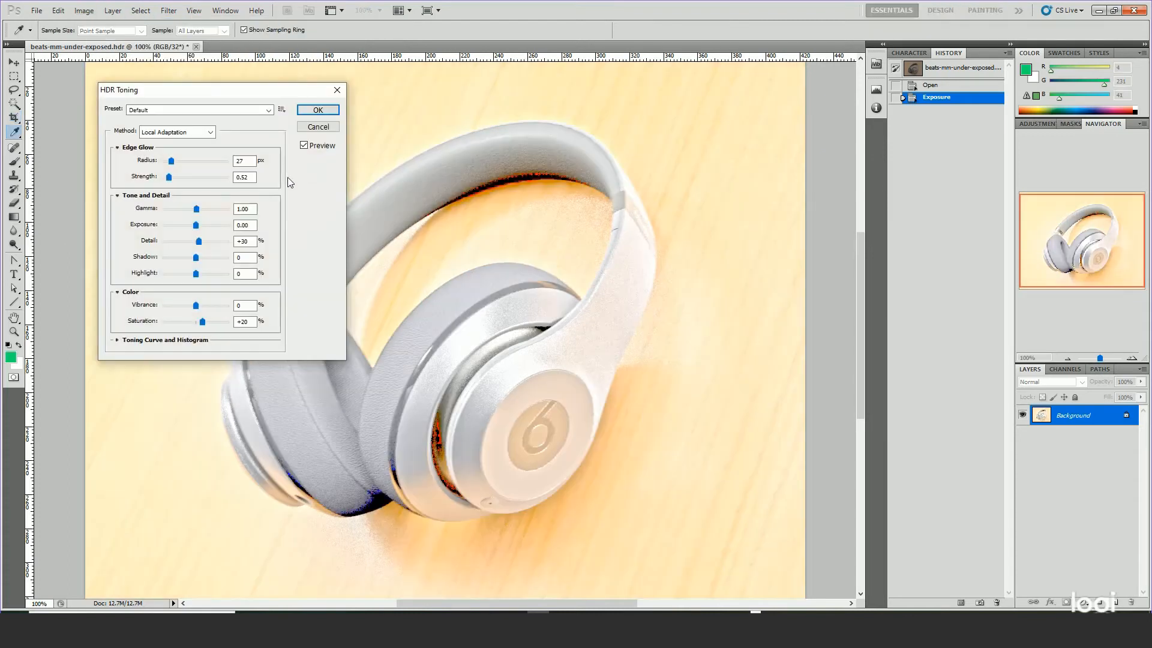
click(180, 132)
click(155, 159)
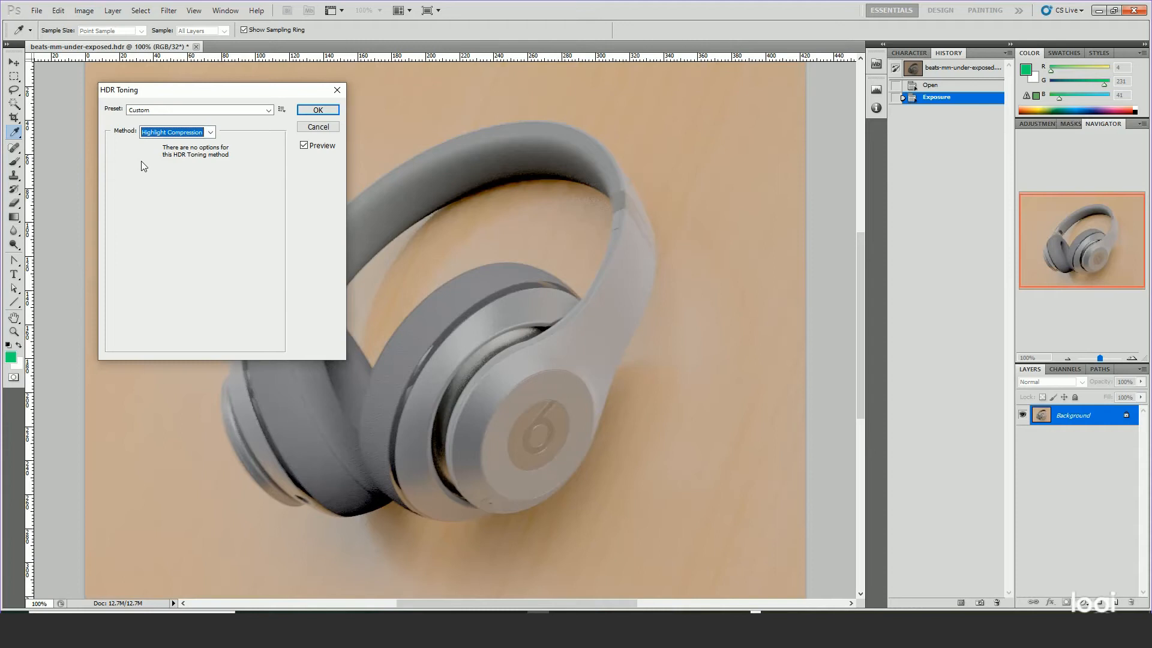
click(168, 132)
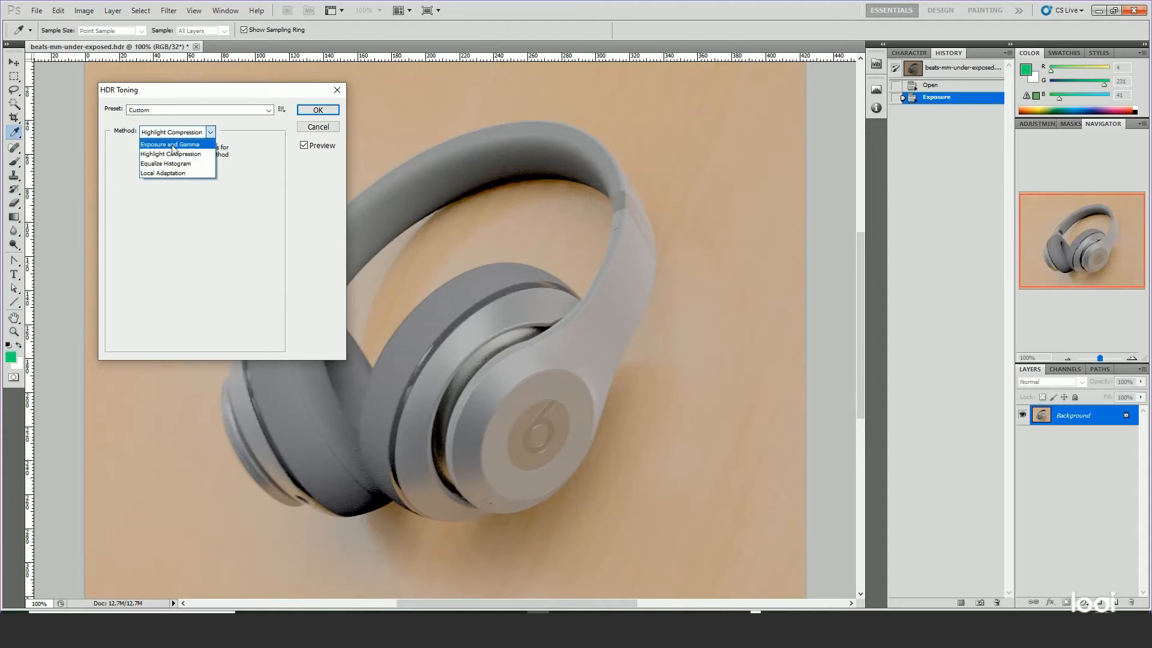
click(171, 145)
key(c)
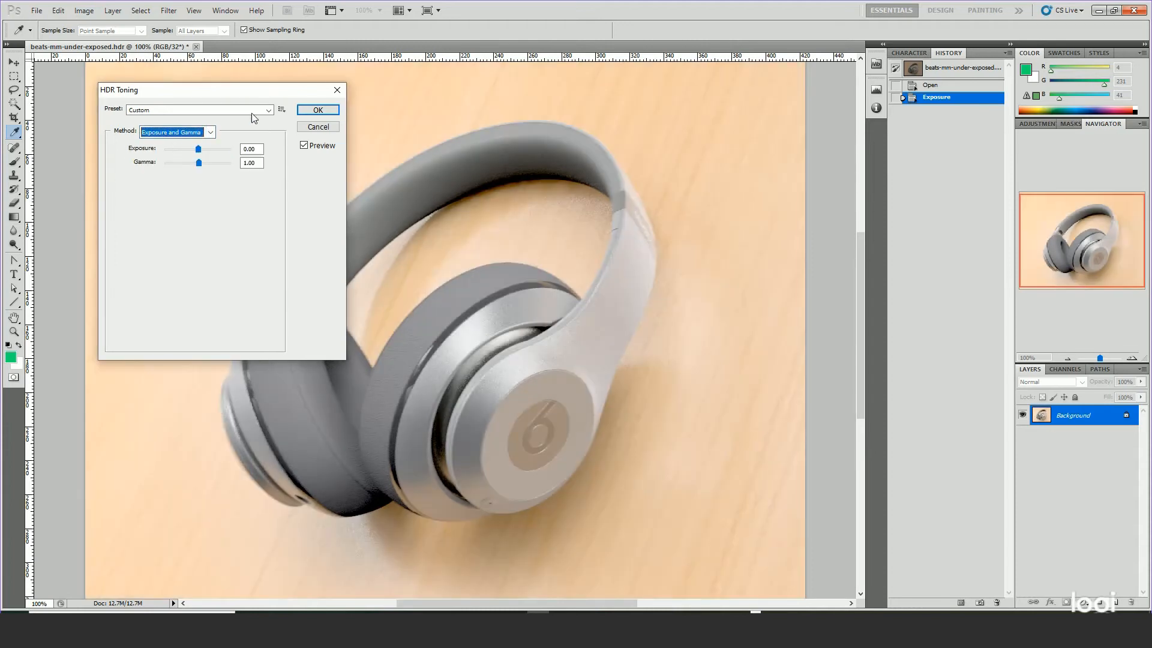
click(313, 110)
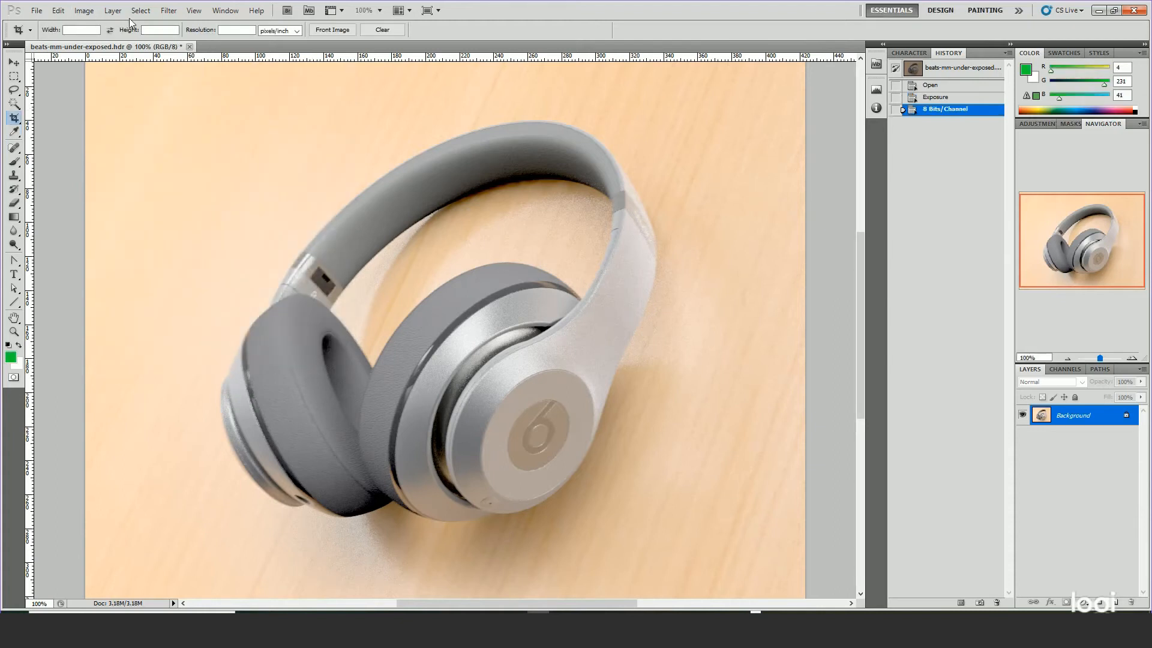
Apply Reduce Noise with strength 6, preserve details 15%, reduce color noise 76%, sharpen details 22% and JPEG artifact removal
click(170, 11)
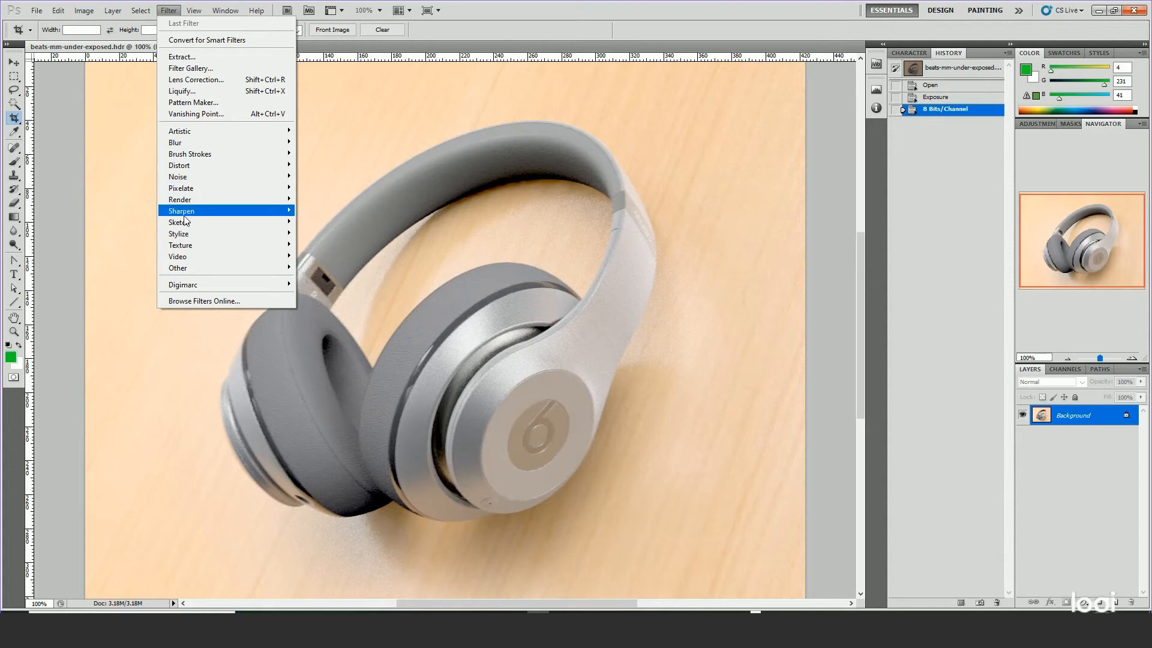
mouse_move(258, 182)
click(312, 221)
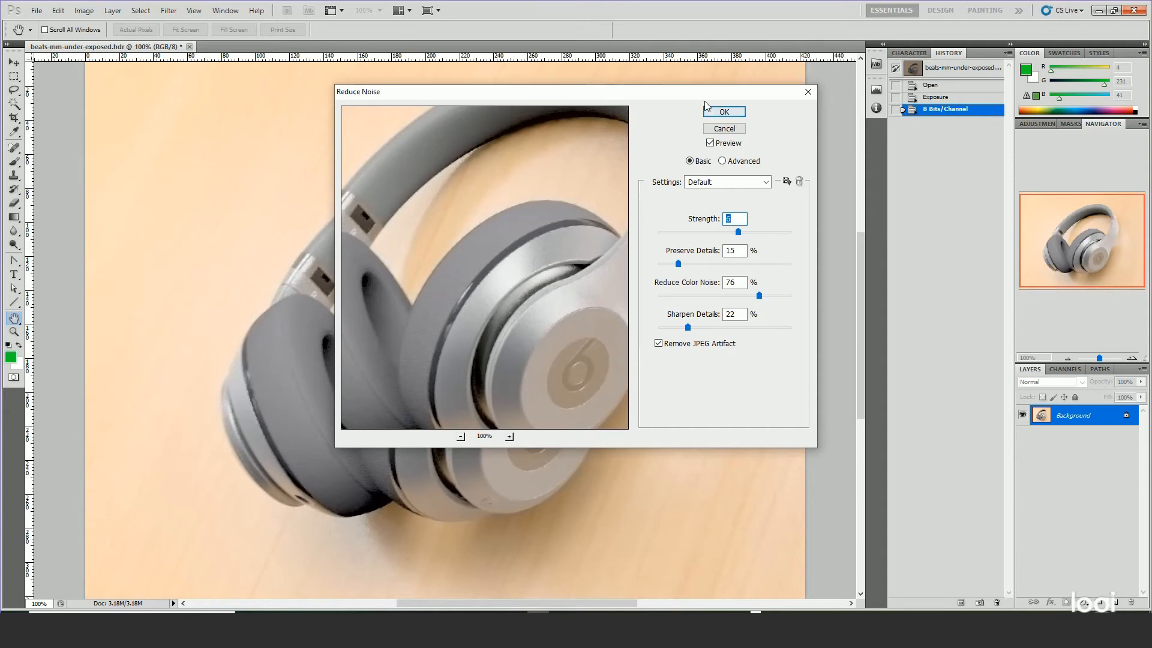
drag(707, 97, 765, 95)
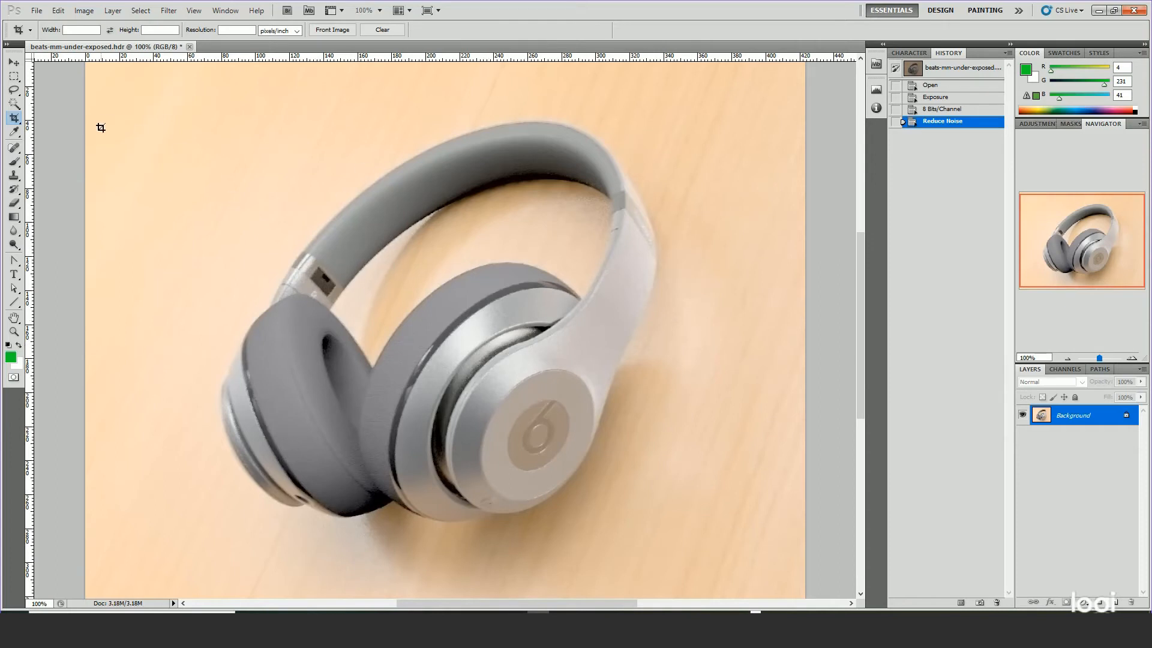
Close beats-mm-under-exposed.hdr without saving and open beats-mm.png from the episode-22 folder
click(189, 47)
click(567, 243)
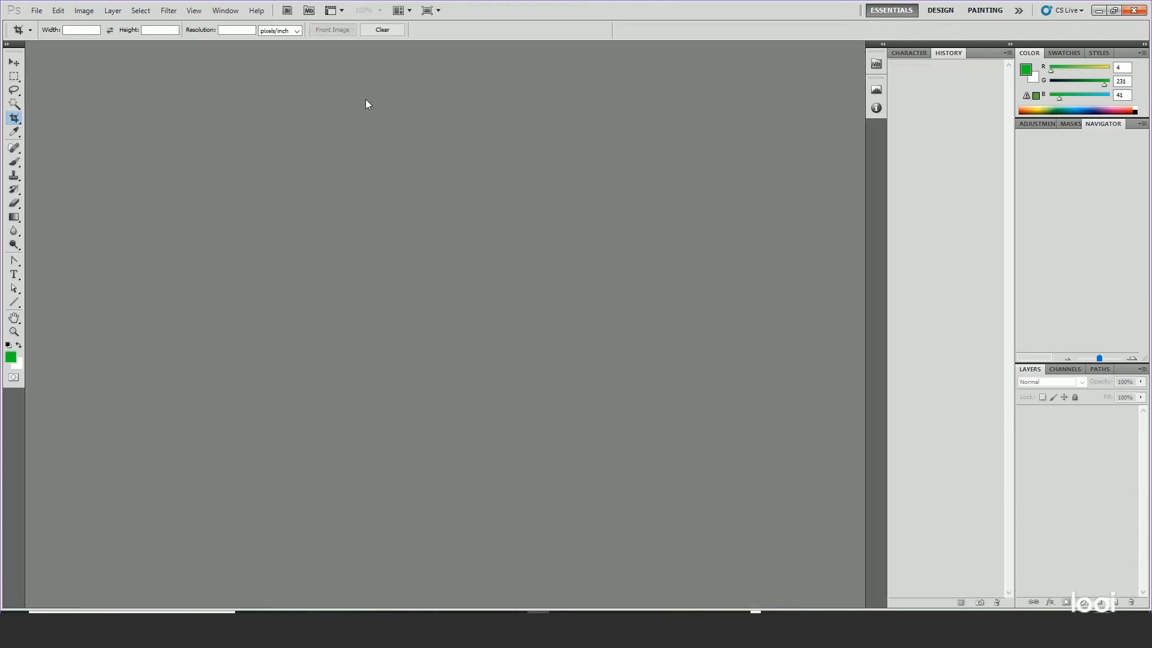
click(37, 10)
click(52, 35)
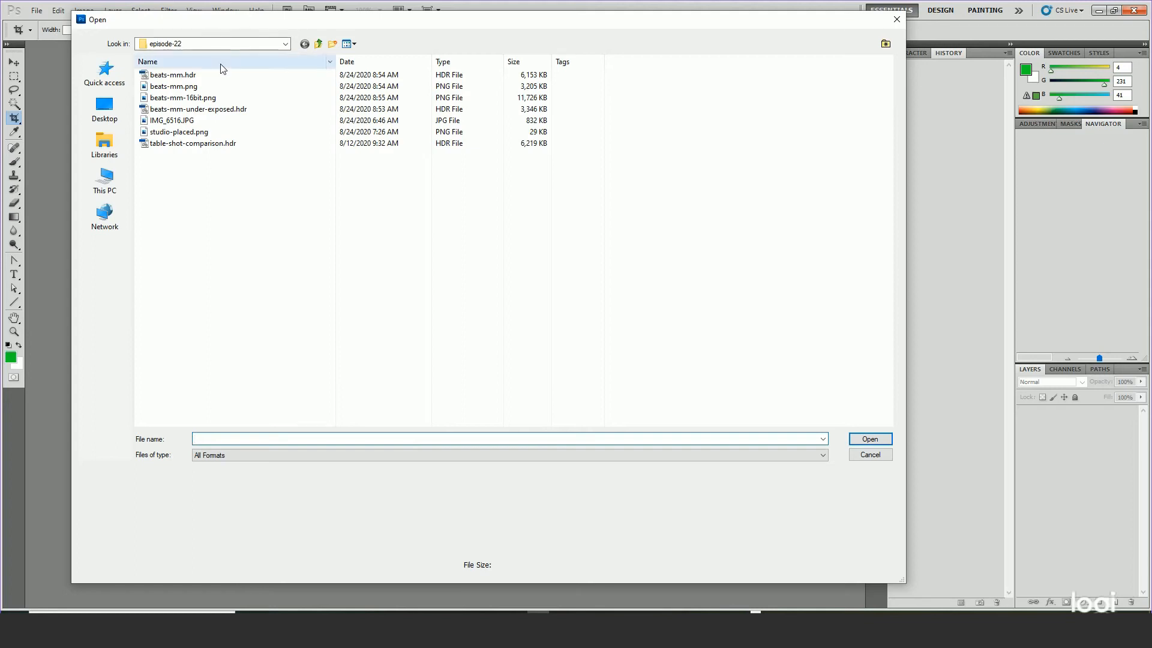
click(190, 88)
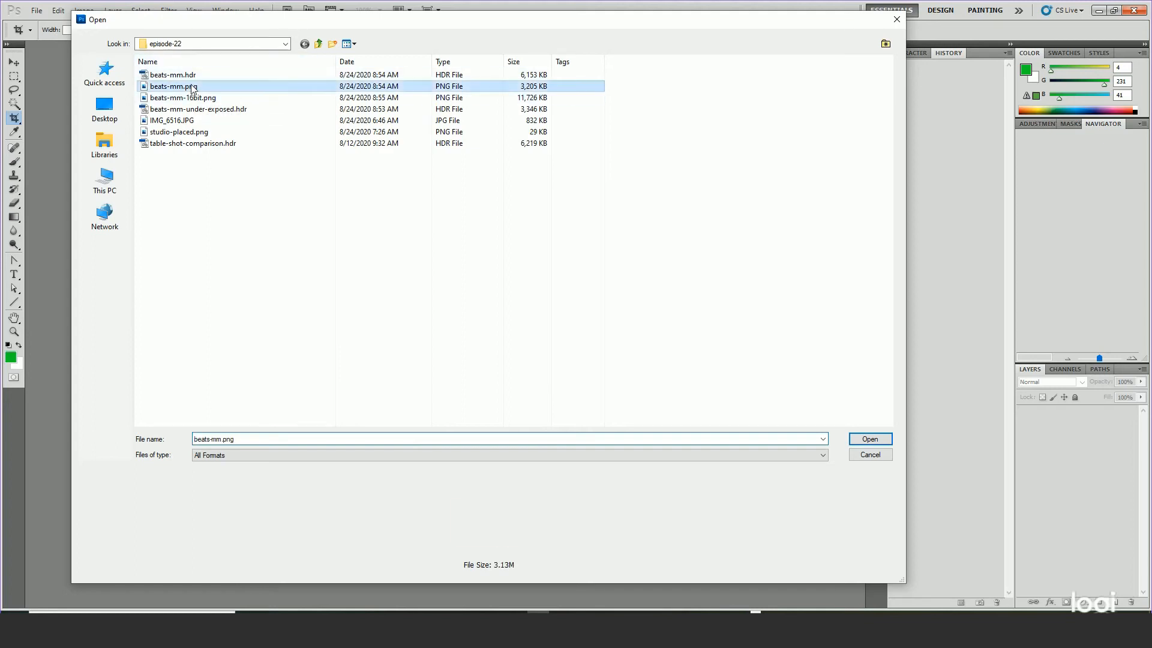
click(862, 439)
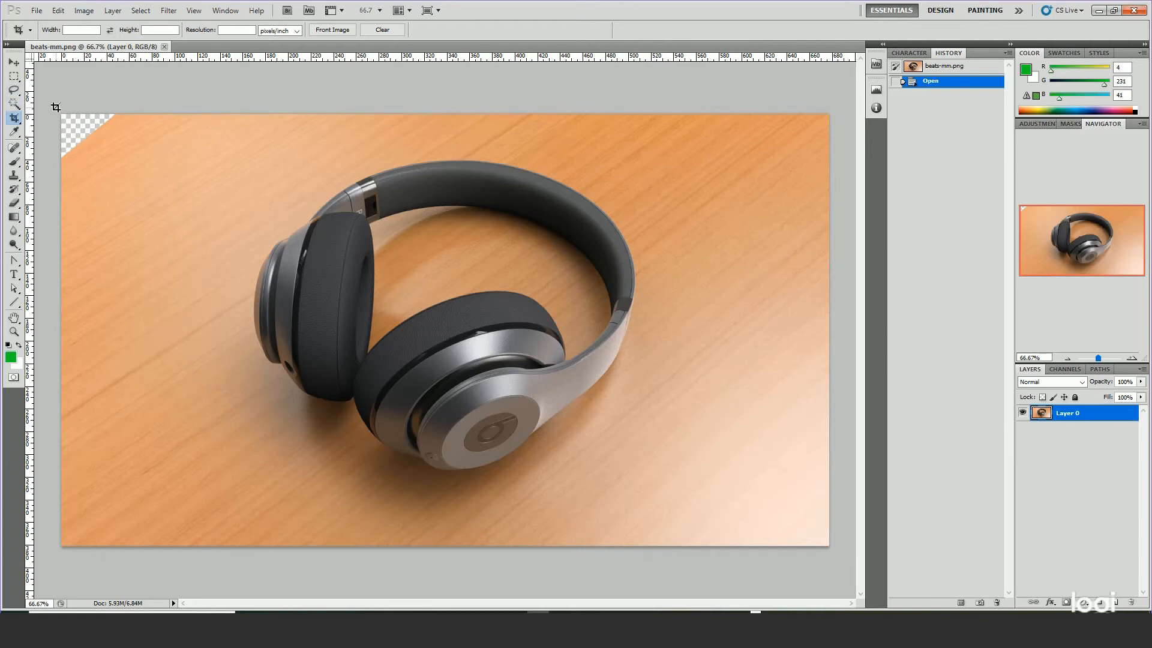
Crop beats-mm.png proportionally around the headphones, cutting off the transparent corner of the image
drag(57, 110, 878, 533)
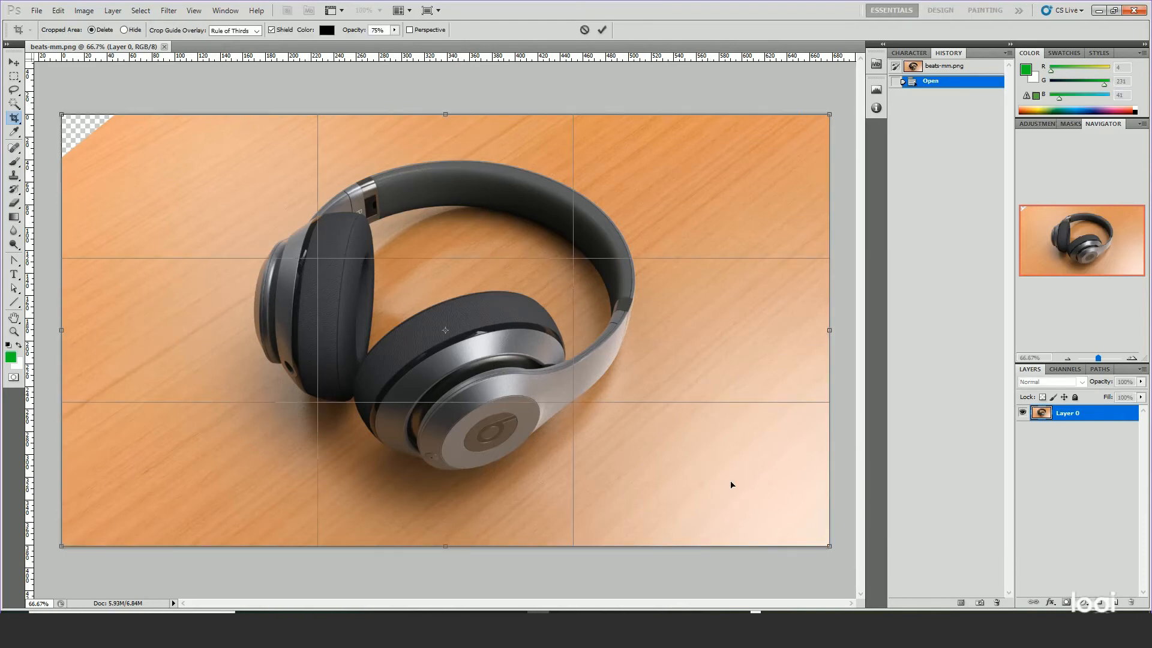
drag(829, 547, 741, 480)
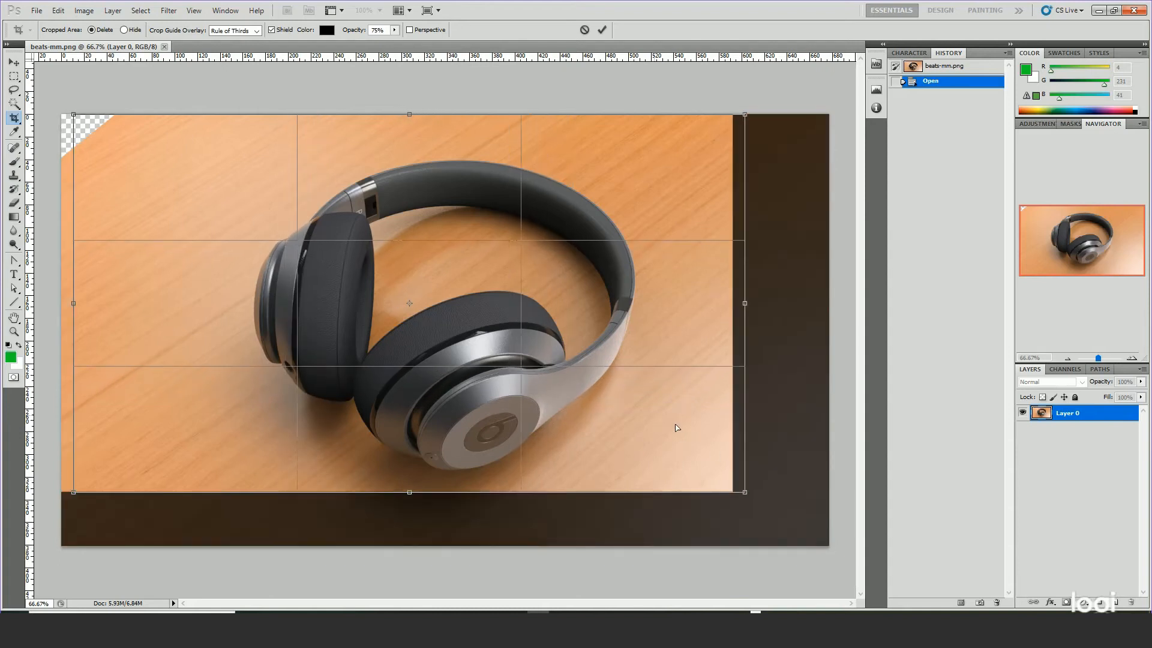
drag(657, 419, 673, 447)
key(Return)
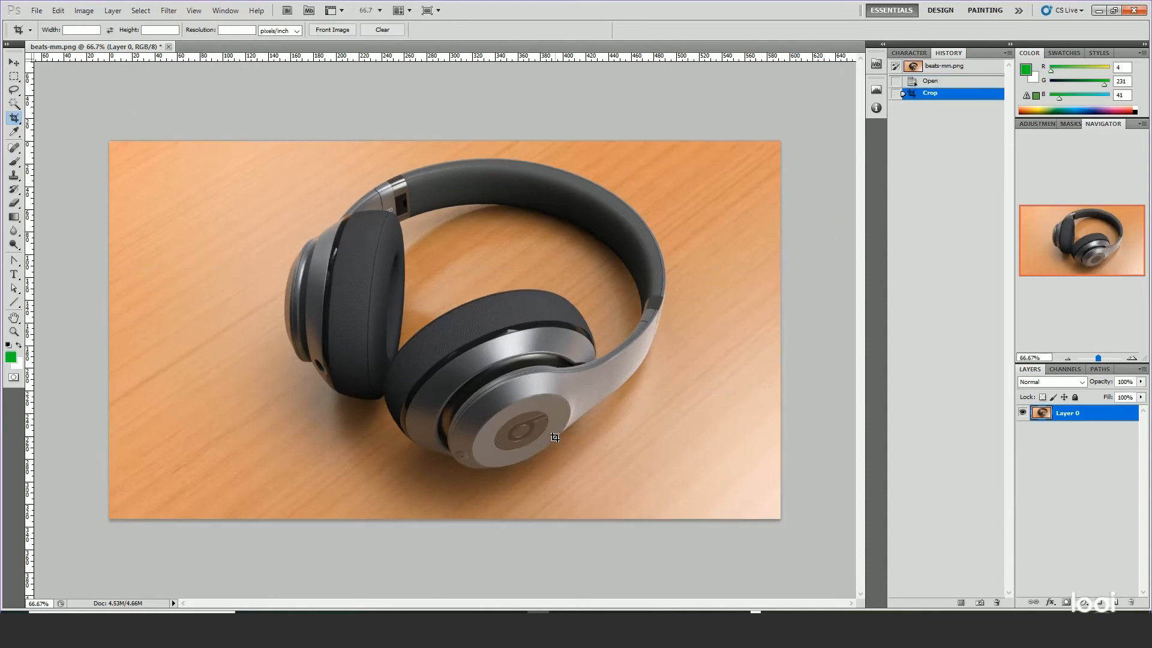
Try rotating the headphone layer slightly clockwise with Free Transform and undo the rotation
key(ctrl+t)
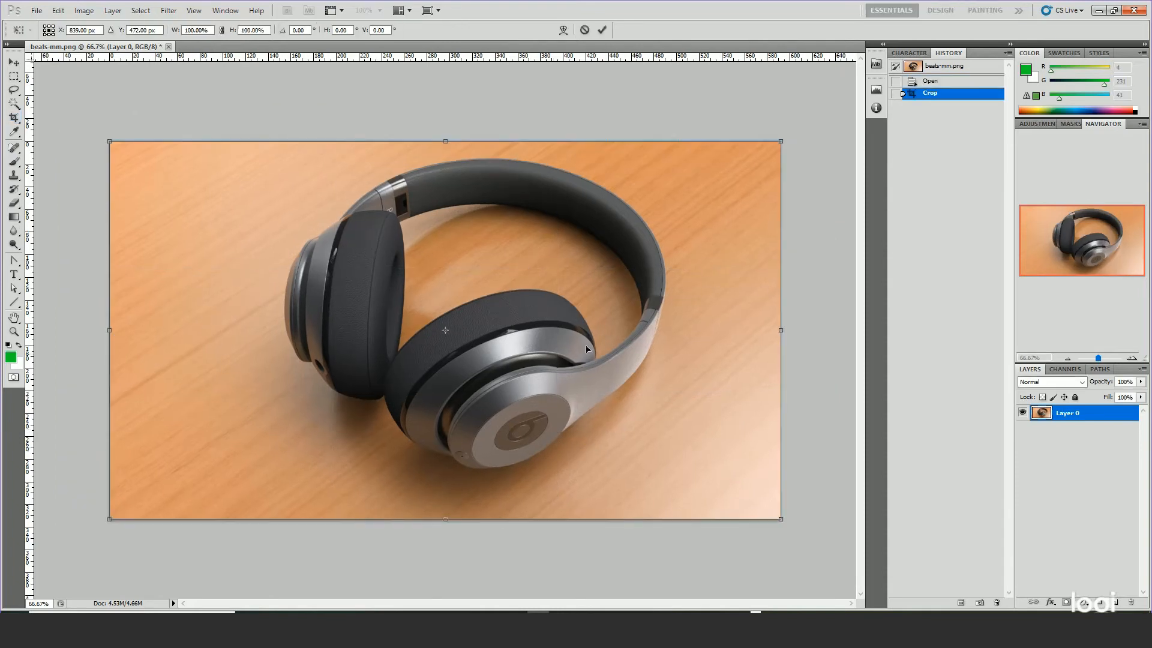
drag(786, 127, 830, 161)
key(Return)
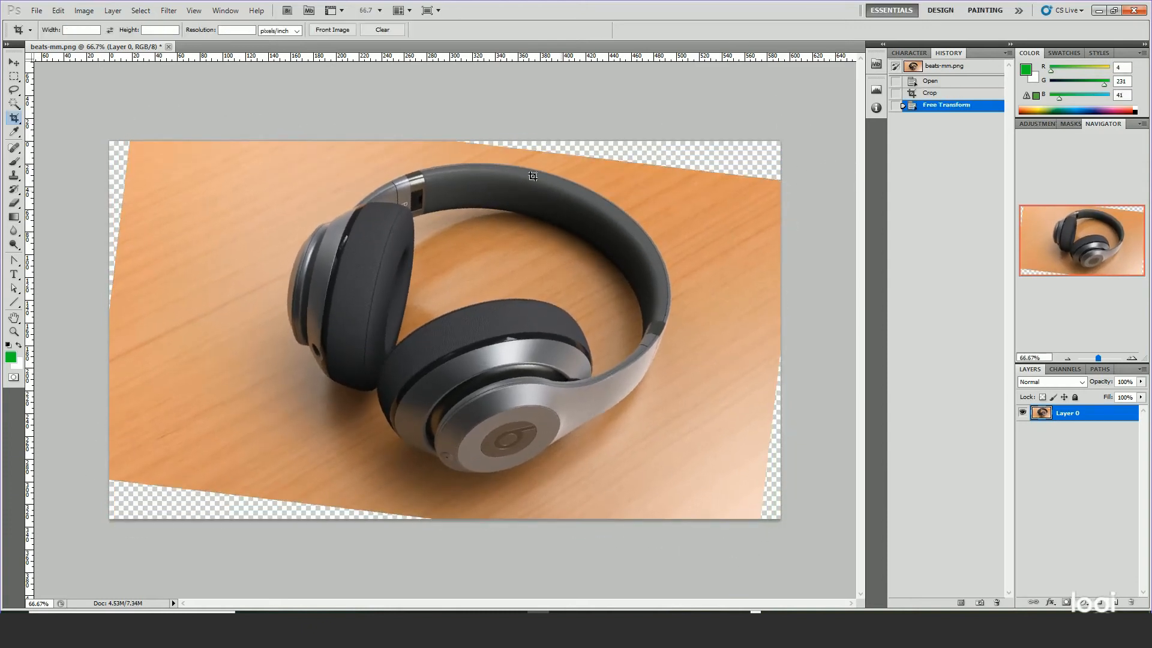
key(ctrl+z)
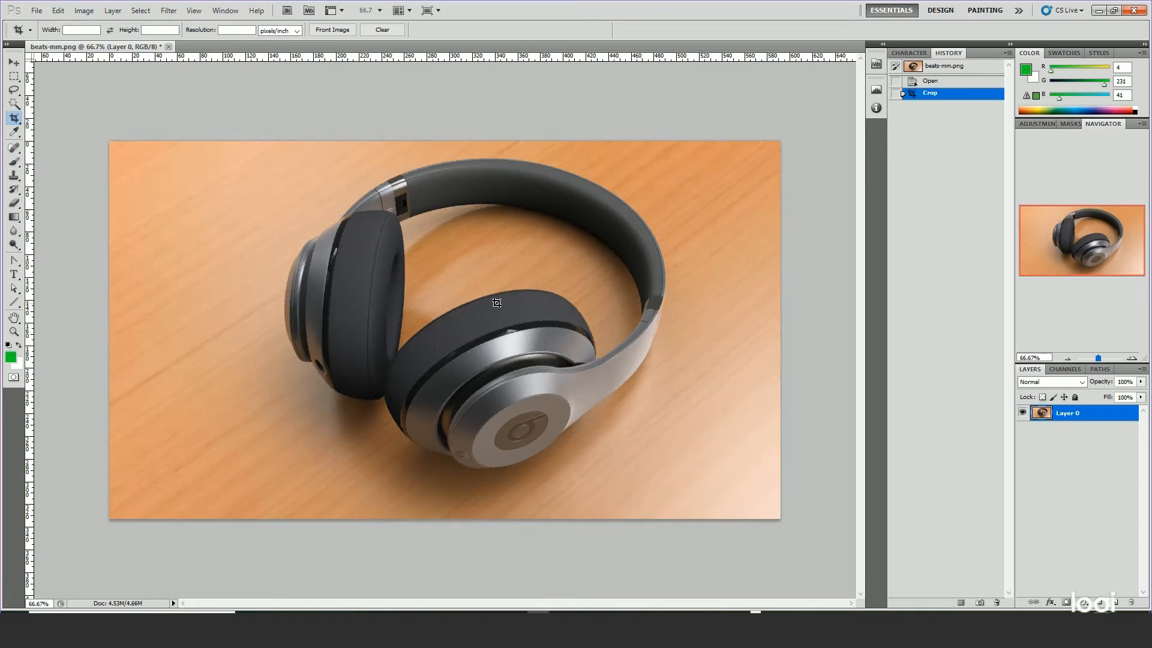
Apply a Levels adjustment to the cropped image with input black point 6, midtone 1.34 and white point 246
click(87, 10)
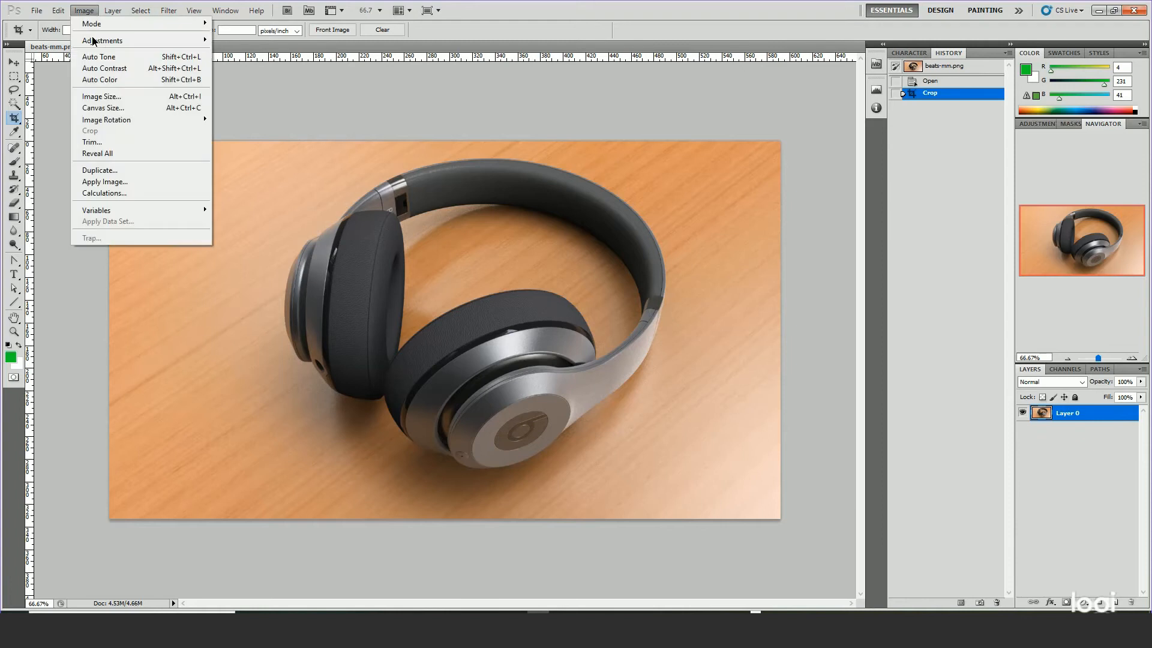
mouse_move(92, 41)
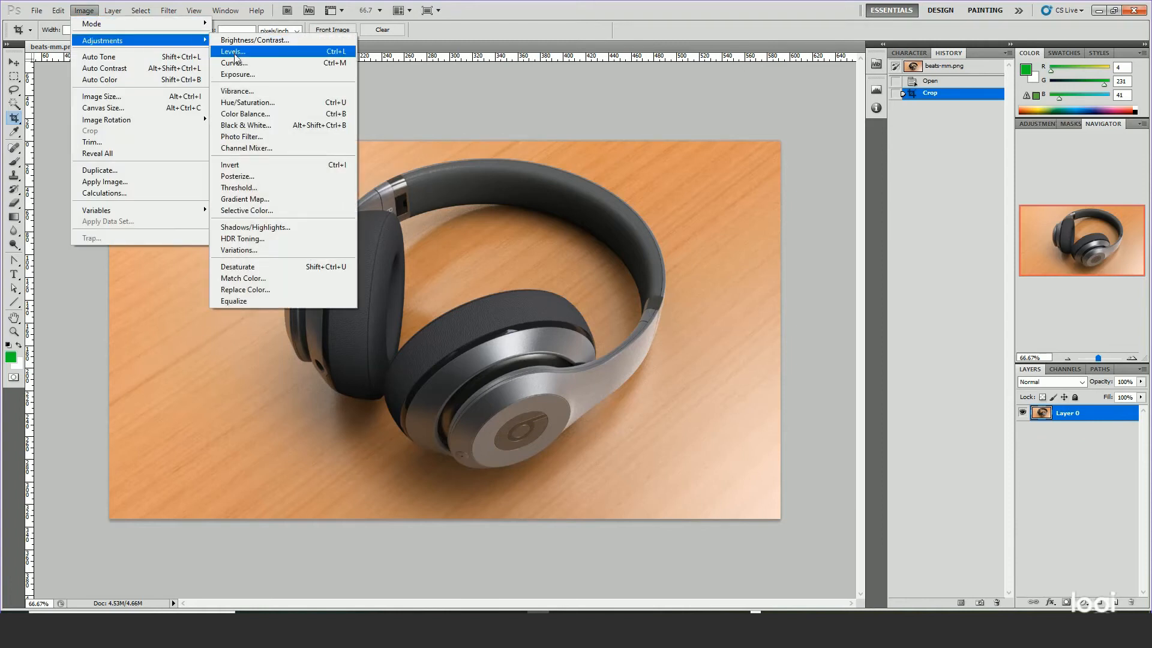
click(234, 52)
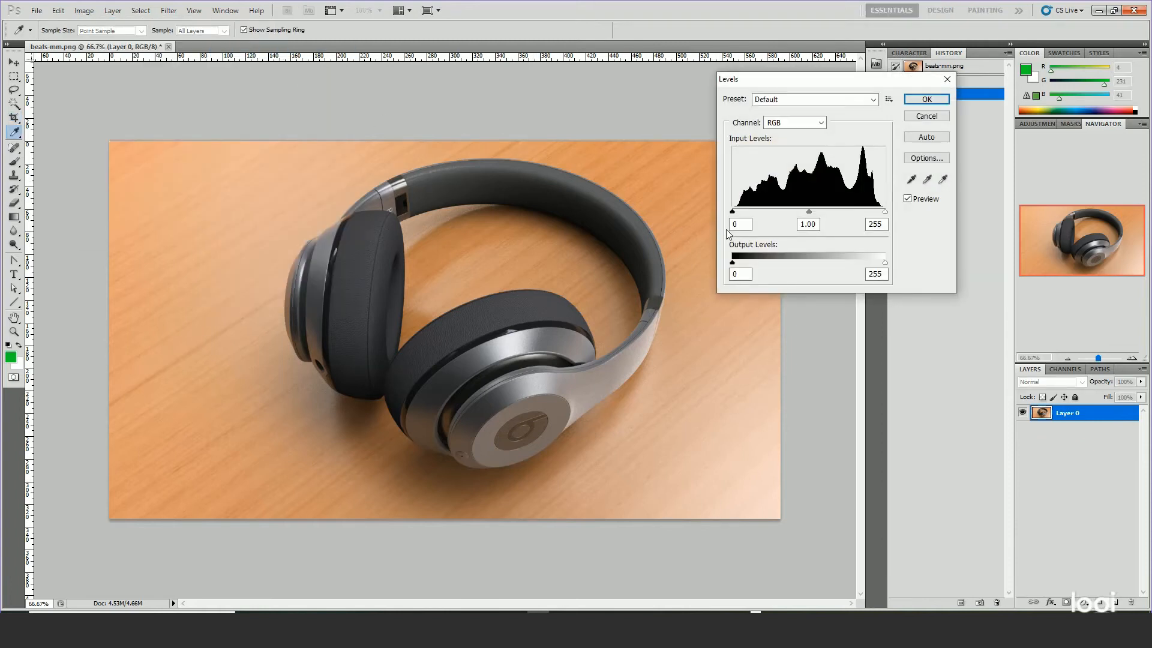
drag(734, 212, 736, 214)
drag(883, 211, 880, 212)
drag(808, 214, 802, 219)
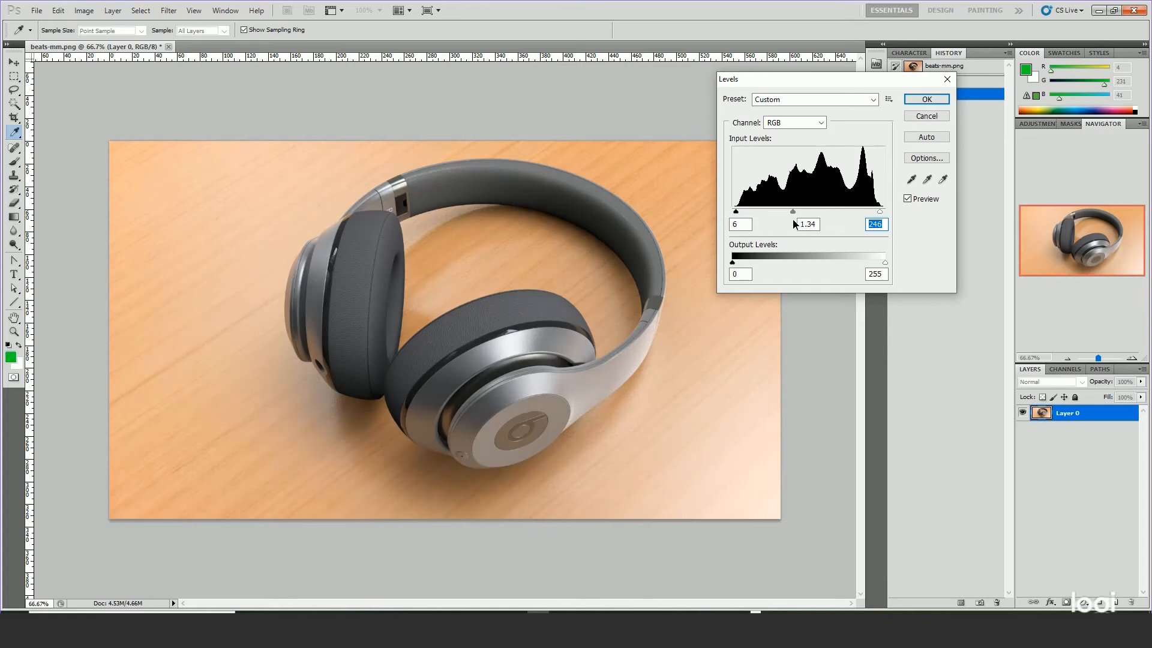
click(926, 99)
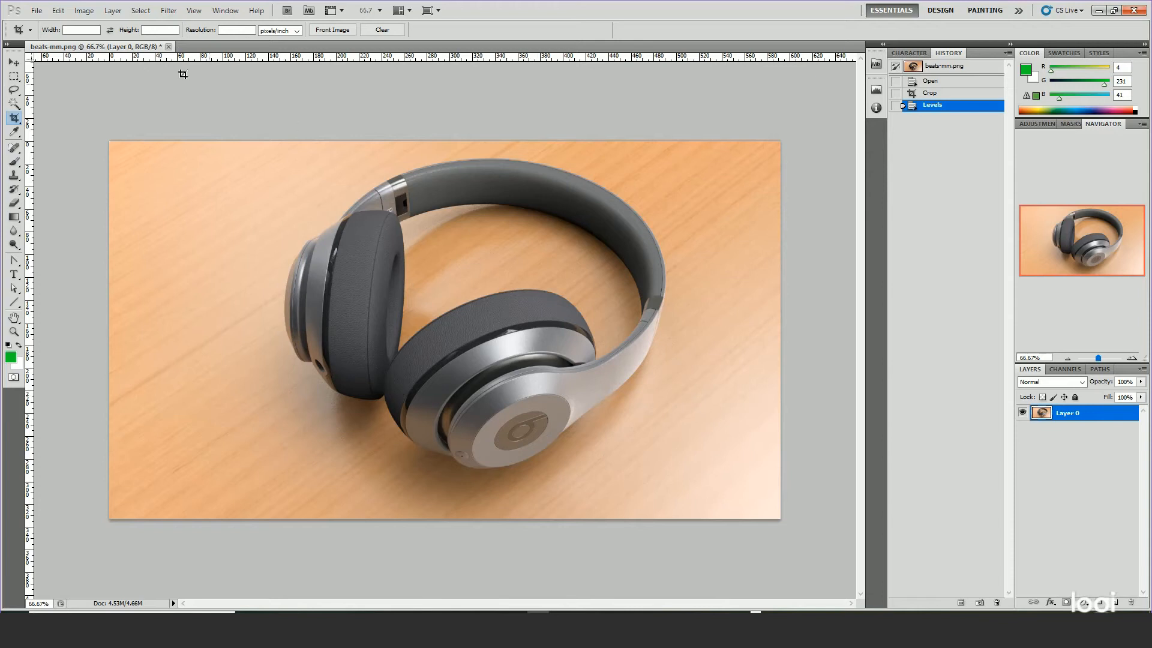
Slightly lower the overall saturation of the cropped headphone image with a Hue/Saturation adjustment
click(84, 10)
mouse_move(157, 47)
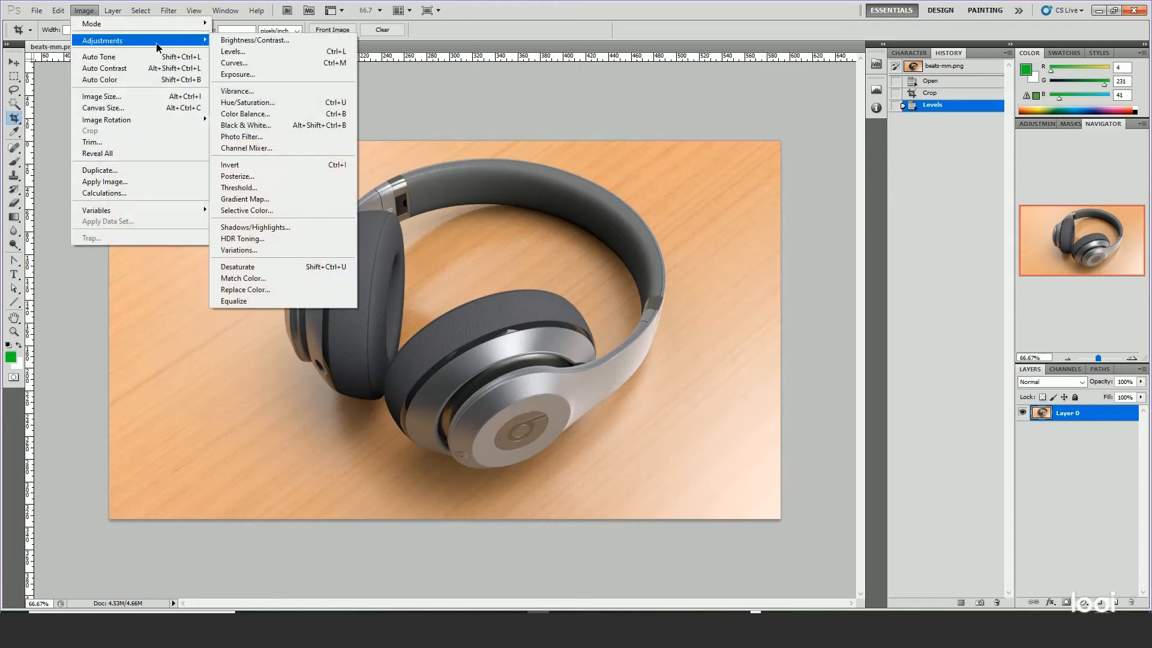
click(252, 102)
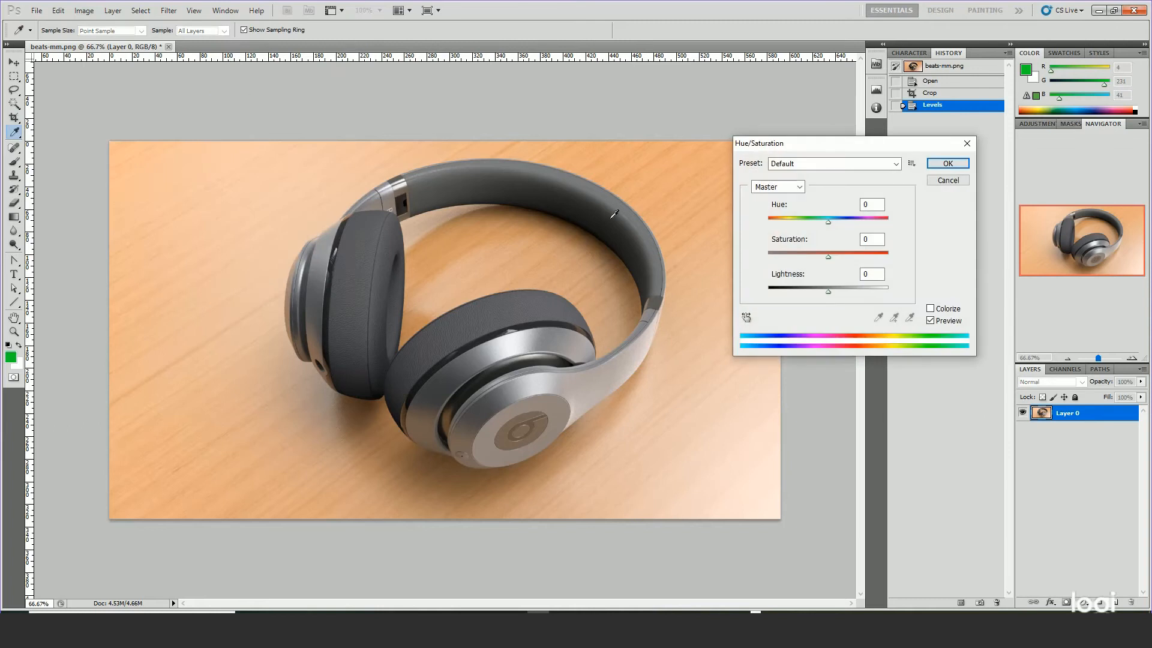
drag(827, 257, 815, 259)
click(948, 163)
key(c)
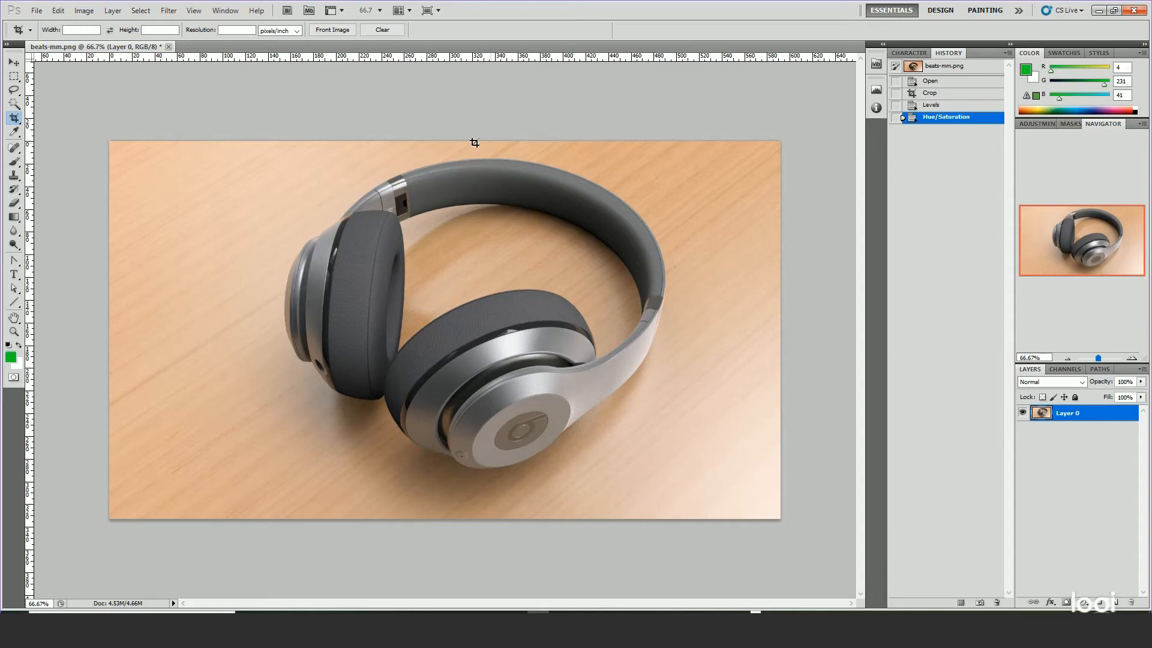
Open beats-mm-16bit.png from the episode-22 folder alongside the edited image
click(36, 11)
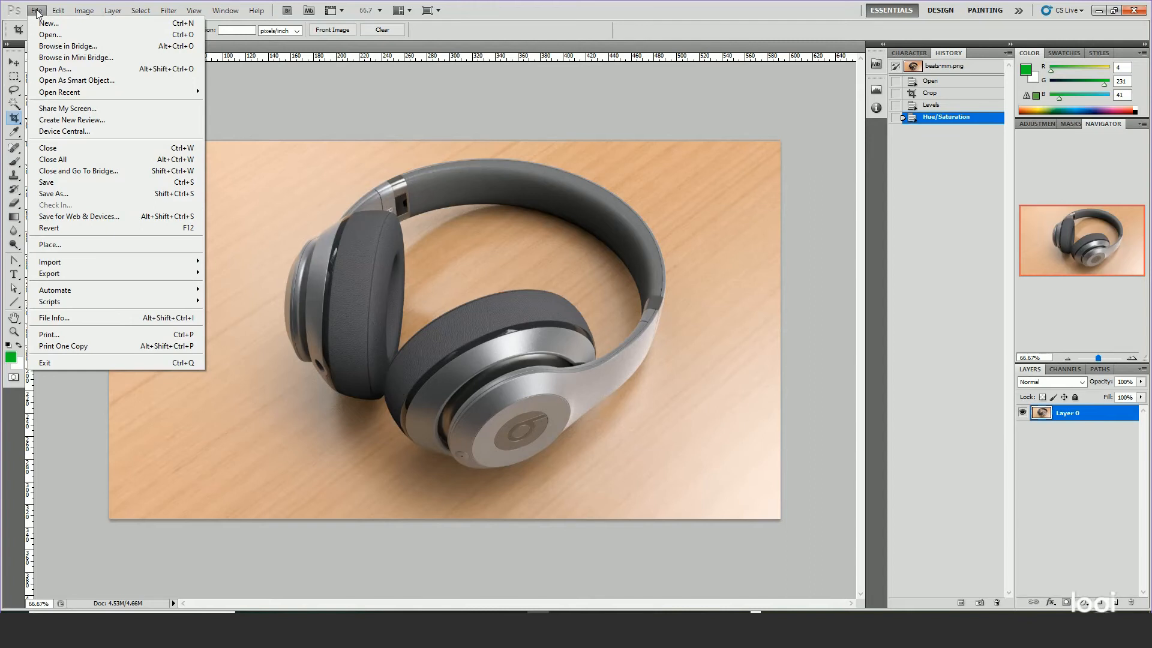
click(46, 34)
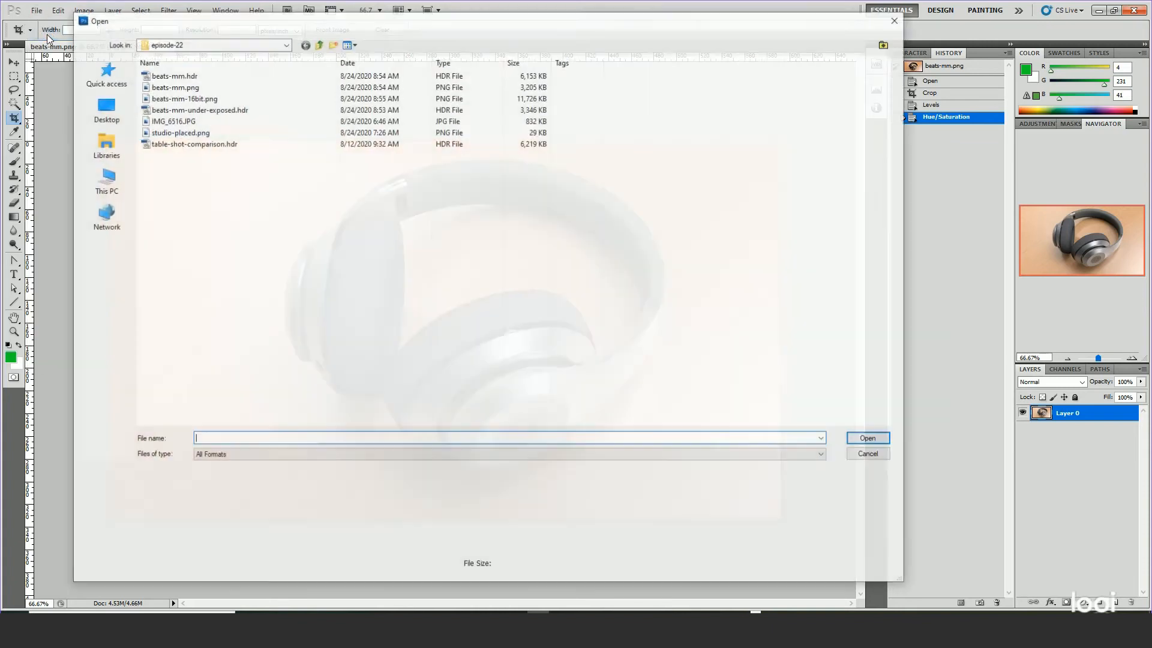
click(190, 98)
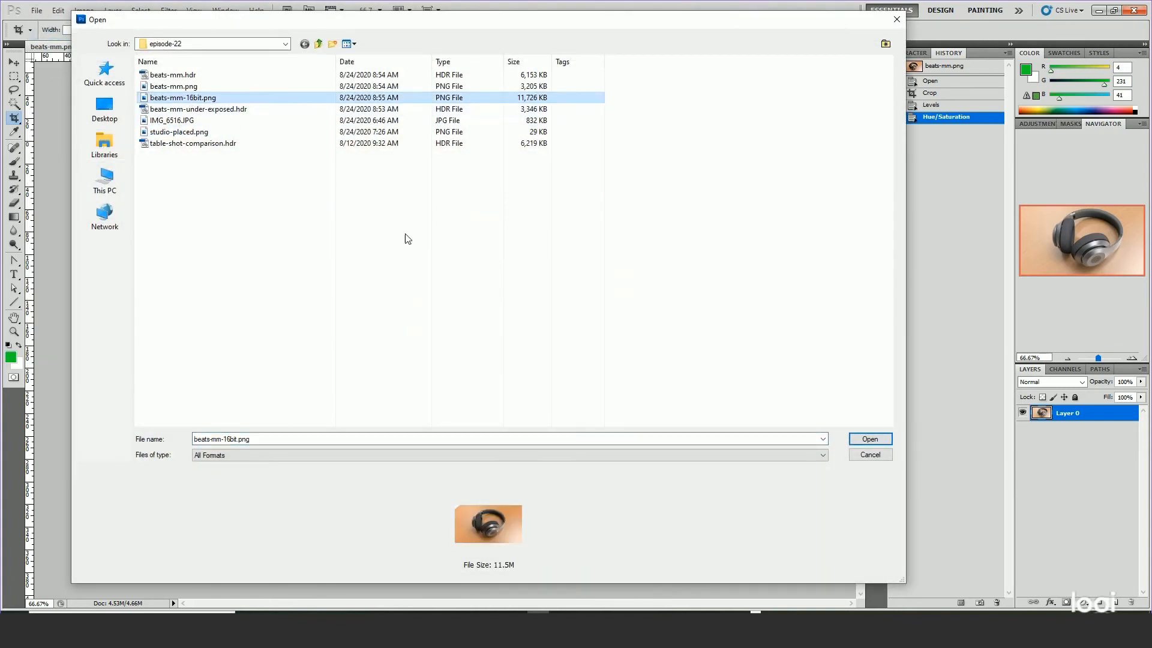
click(867, 441)
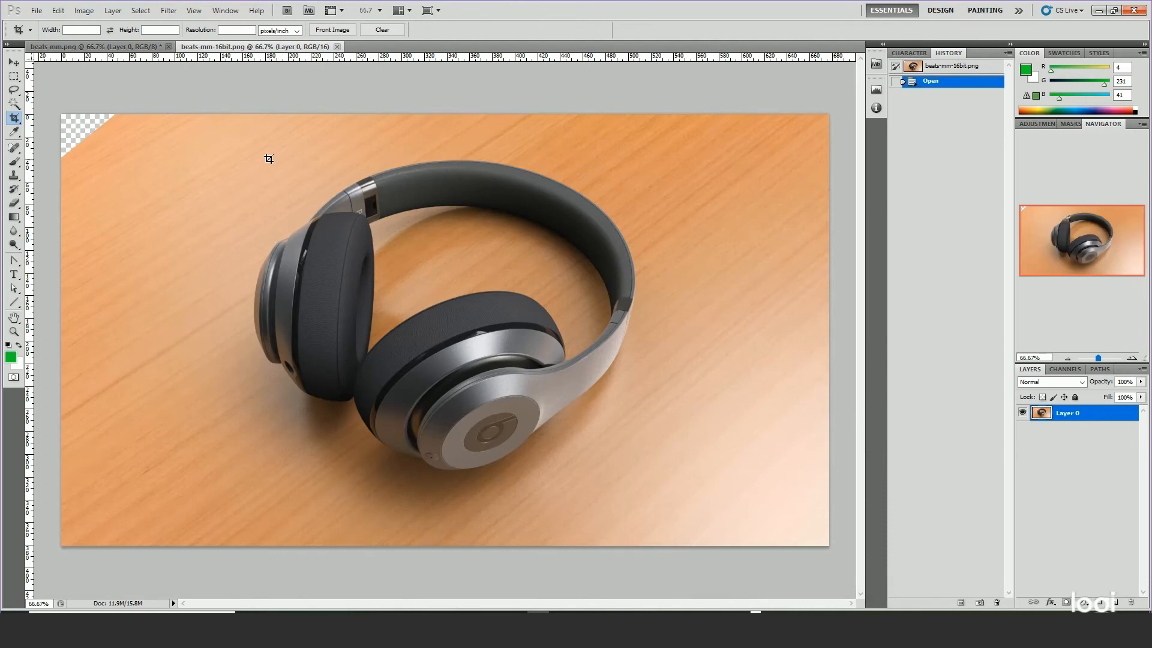
Apply an Exposure adjustment of +0.57 with an offset of -0.0143 to the 16-bit headphone image
click(91, 12)
mouse_move(98, 40)
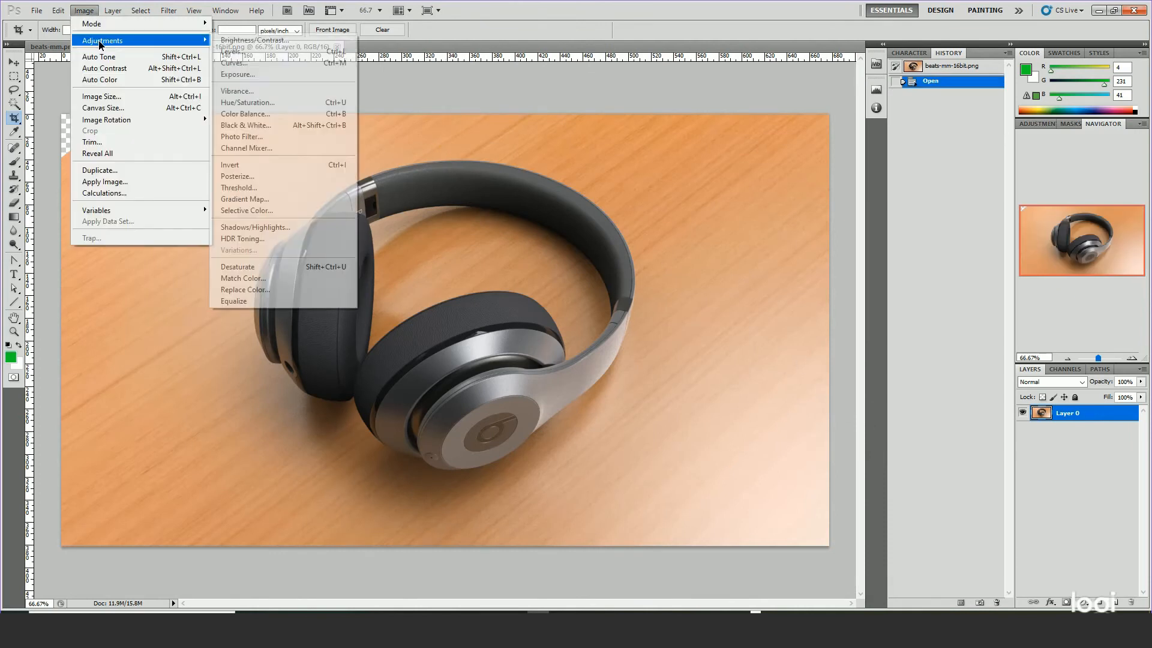
click(240, 74)
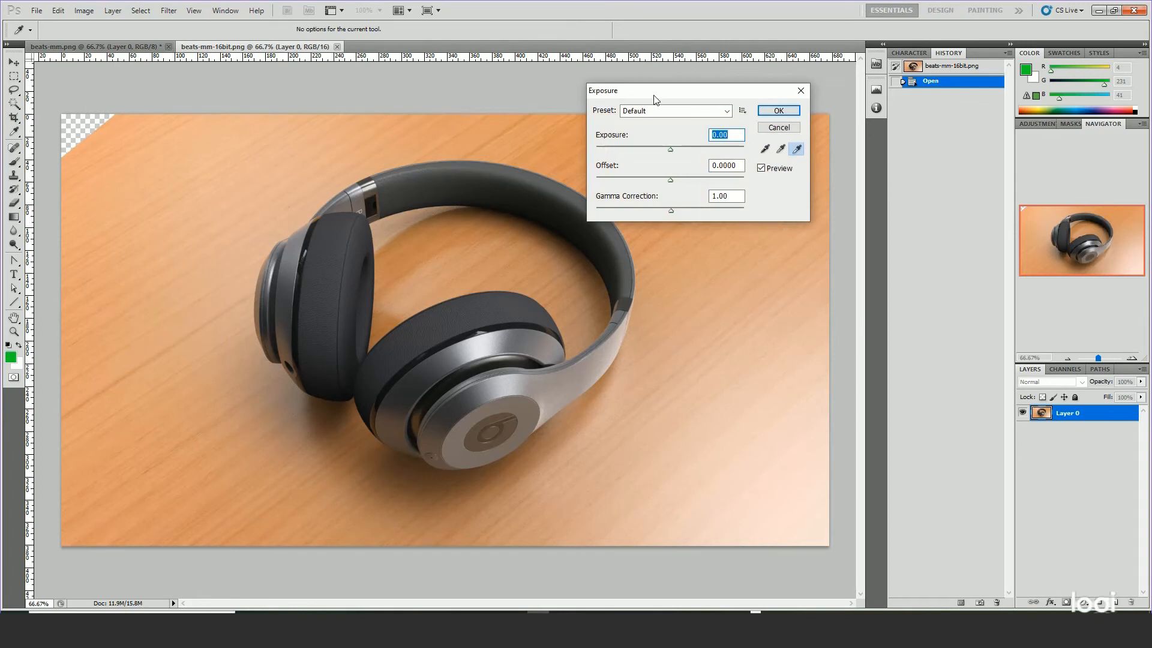
drag(655, 91, 708, 78)
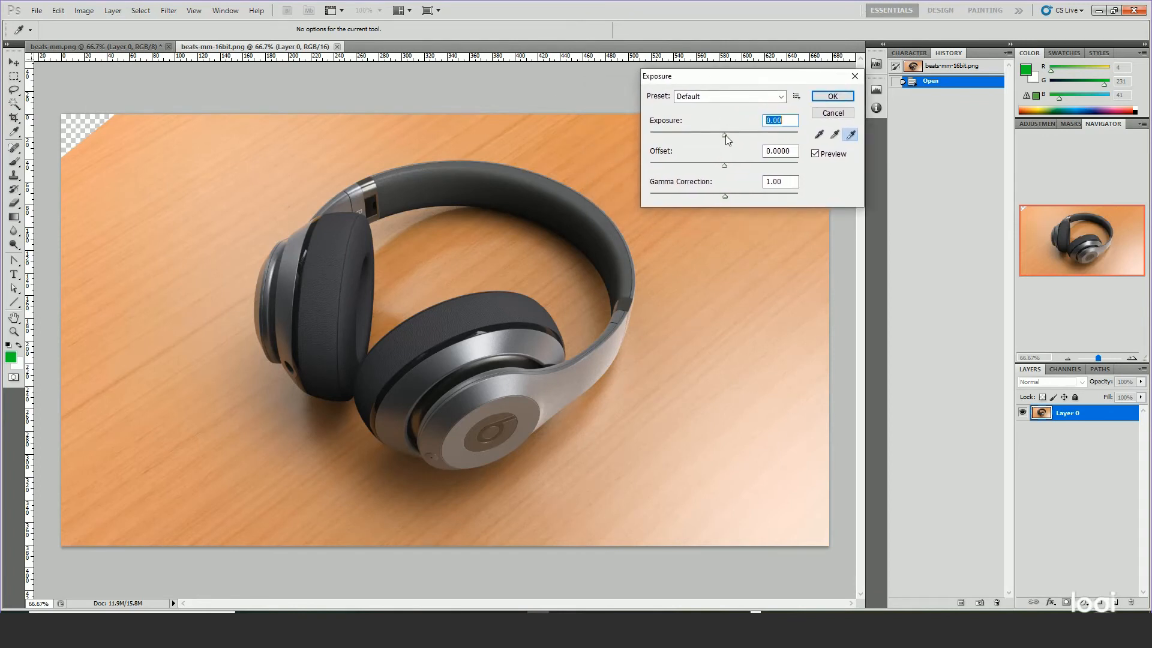
drag(725, 135, 722, 170)
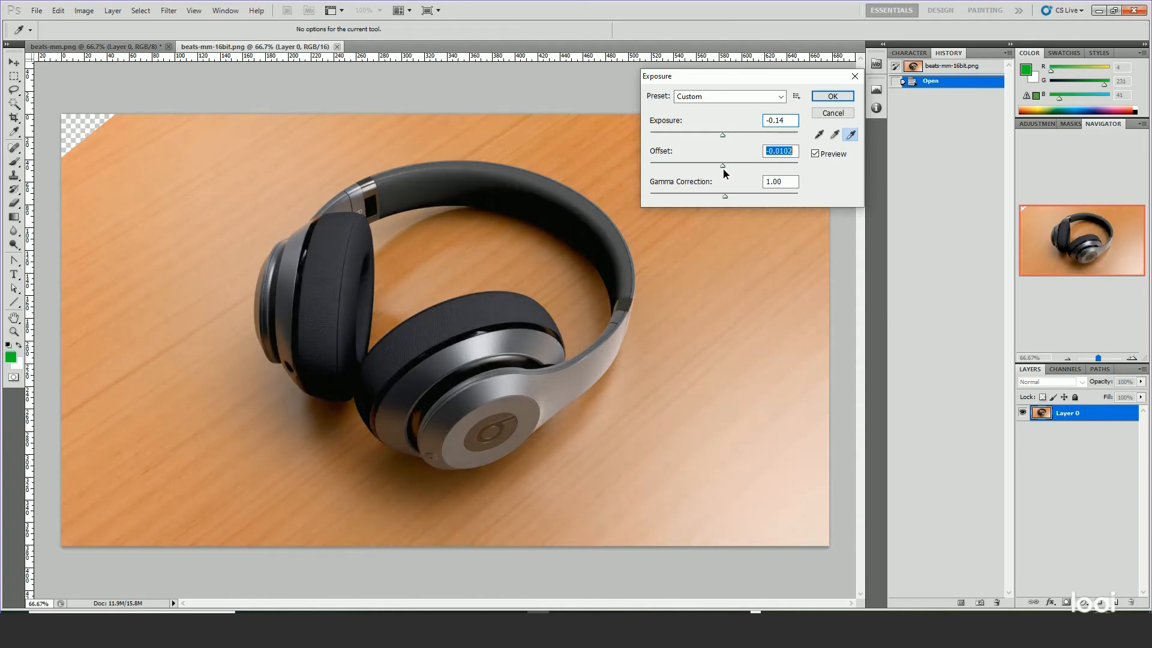
drag(724, 135, 730, 139)
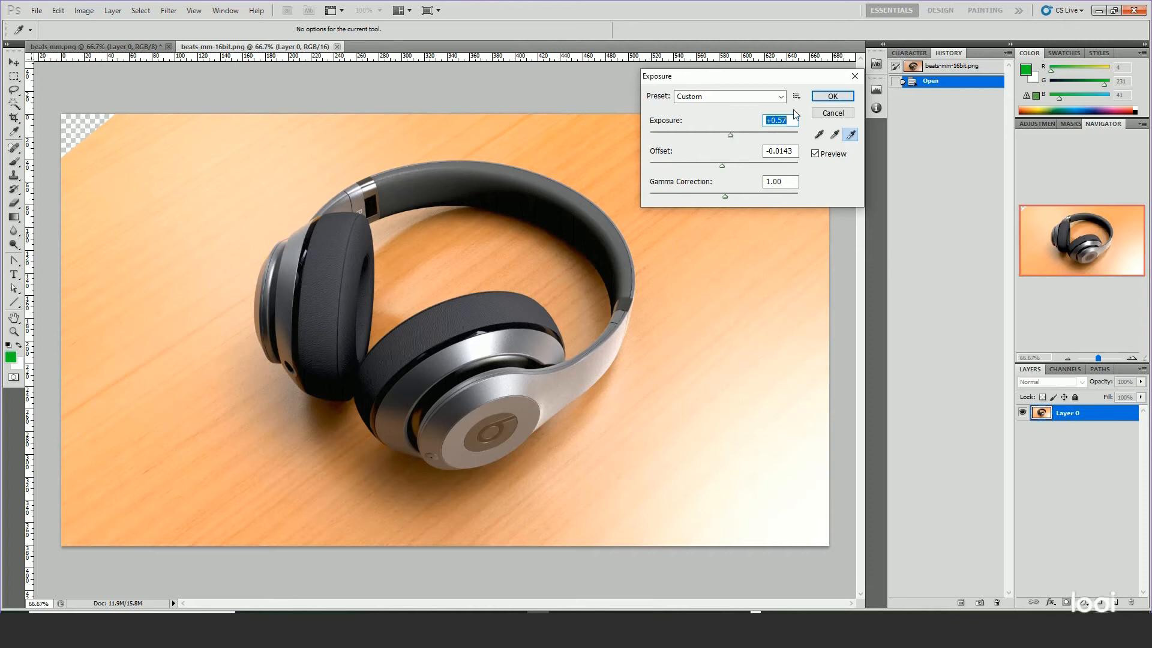
click(832, 95)
key(c)
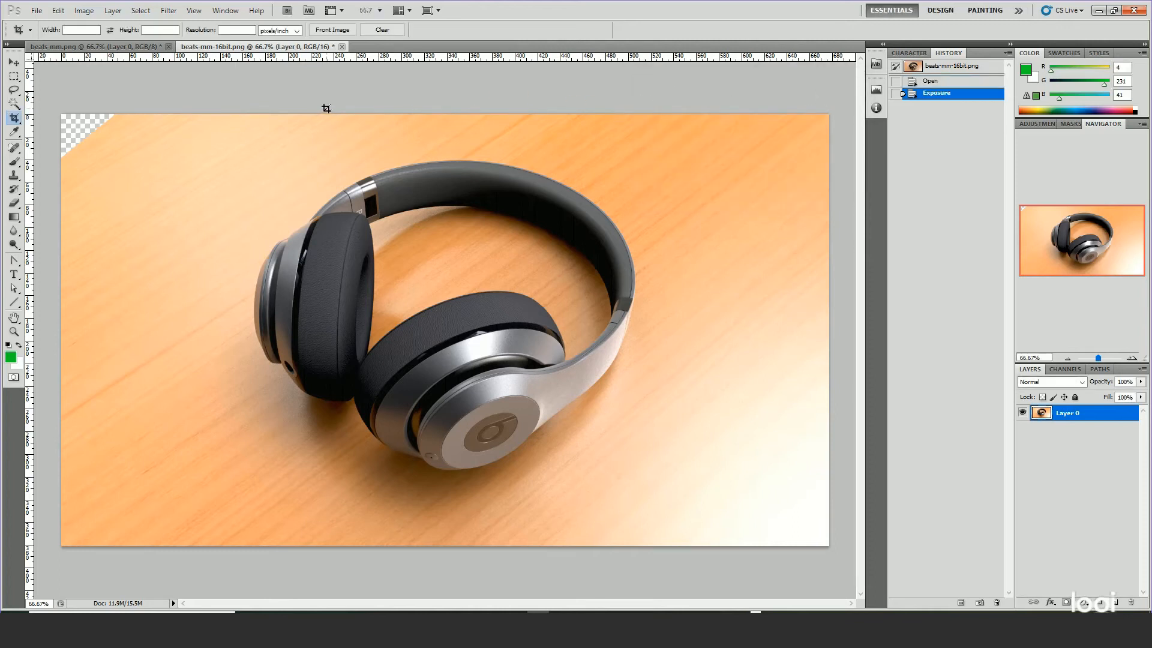
Convert the 16-bit headphone image to 8 bits per channel
click(78, 12)
mouse_move(94, 40)
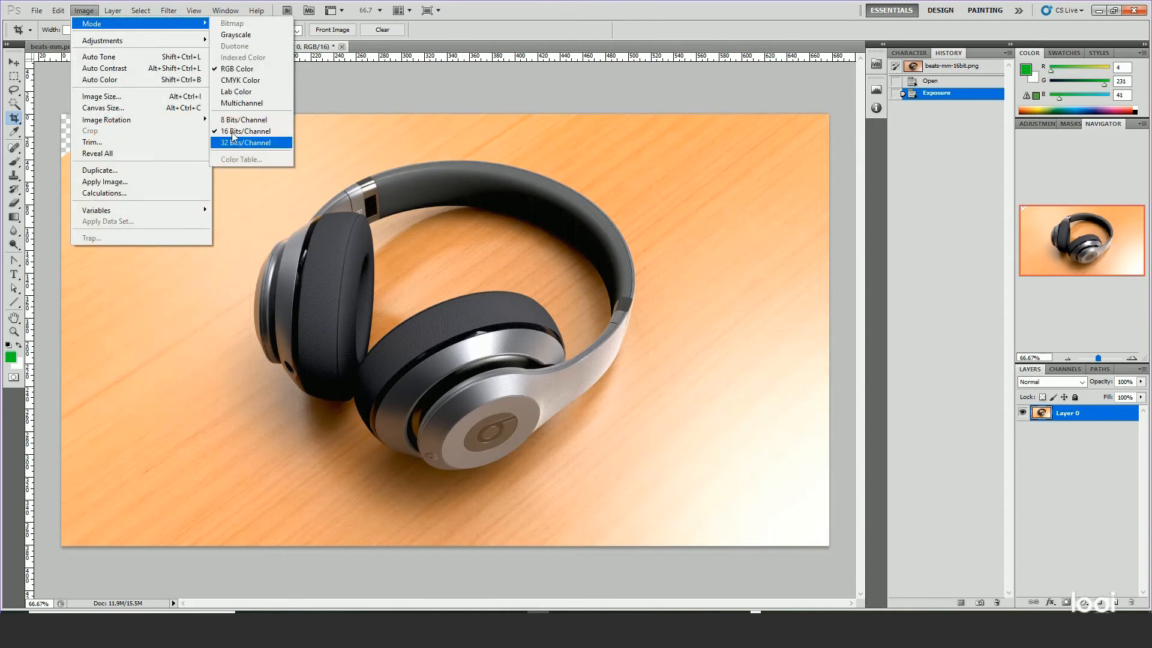
click(232, 121)
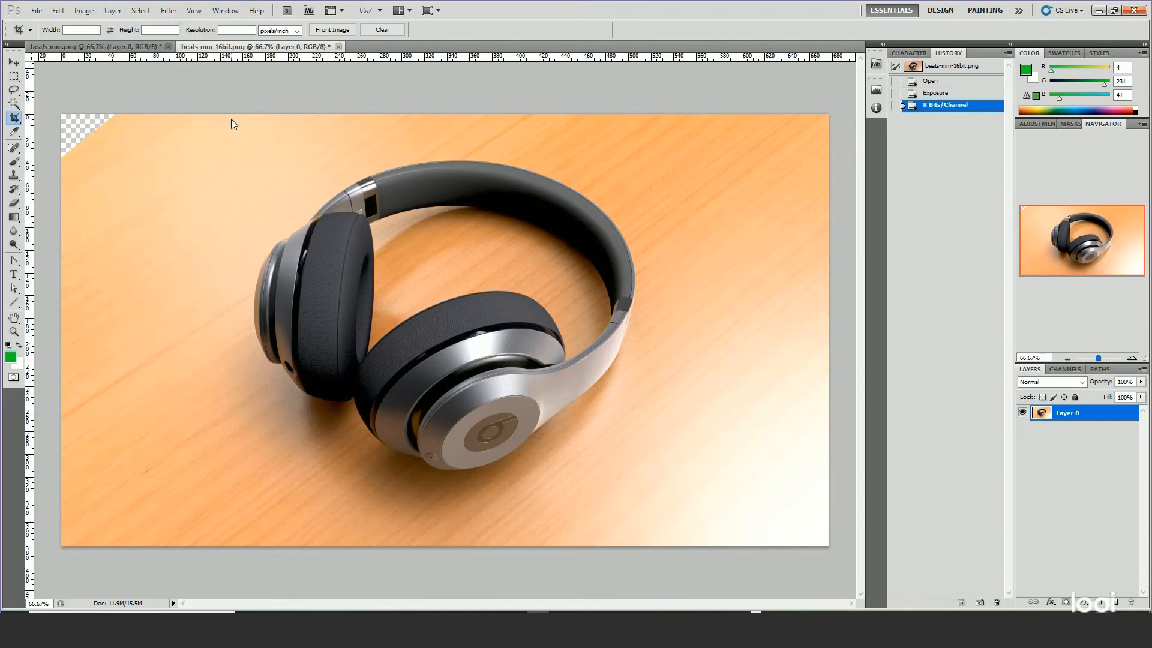
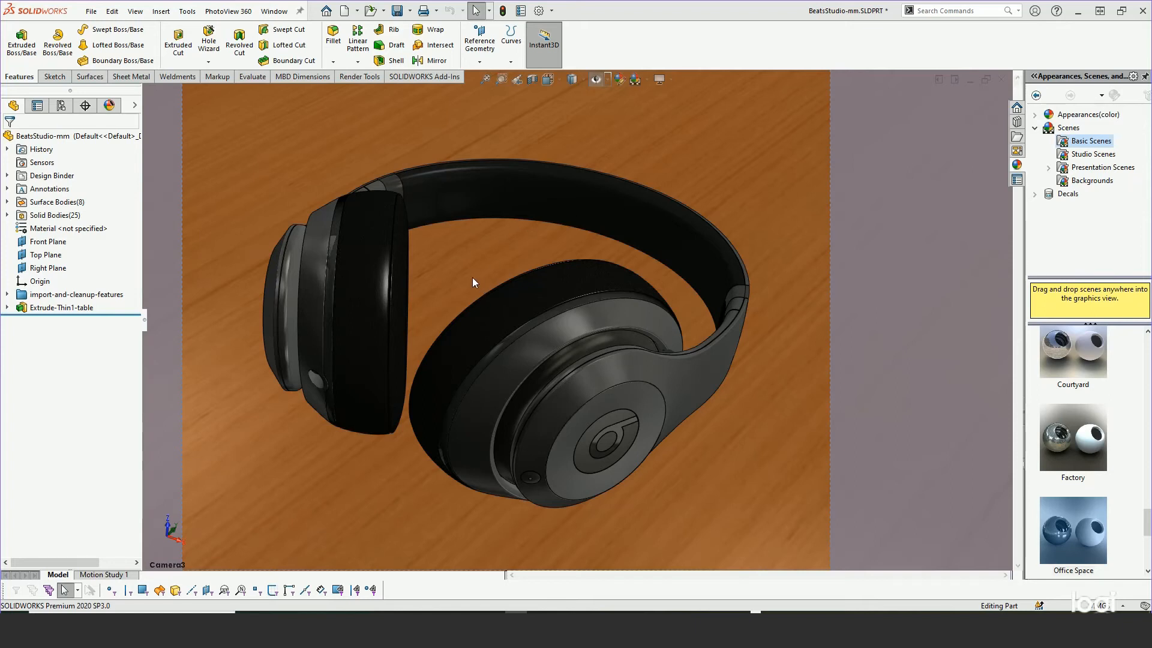
In SOLIDWORKS, play back the turntable animation of Motion Study 1 and return the timeline to 0 seconds
click(98, 574)
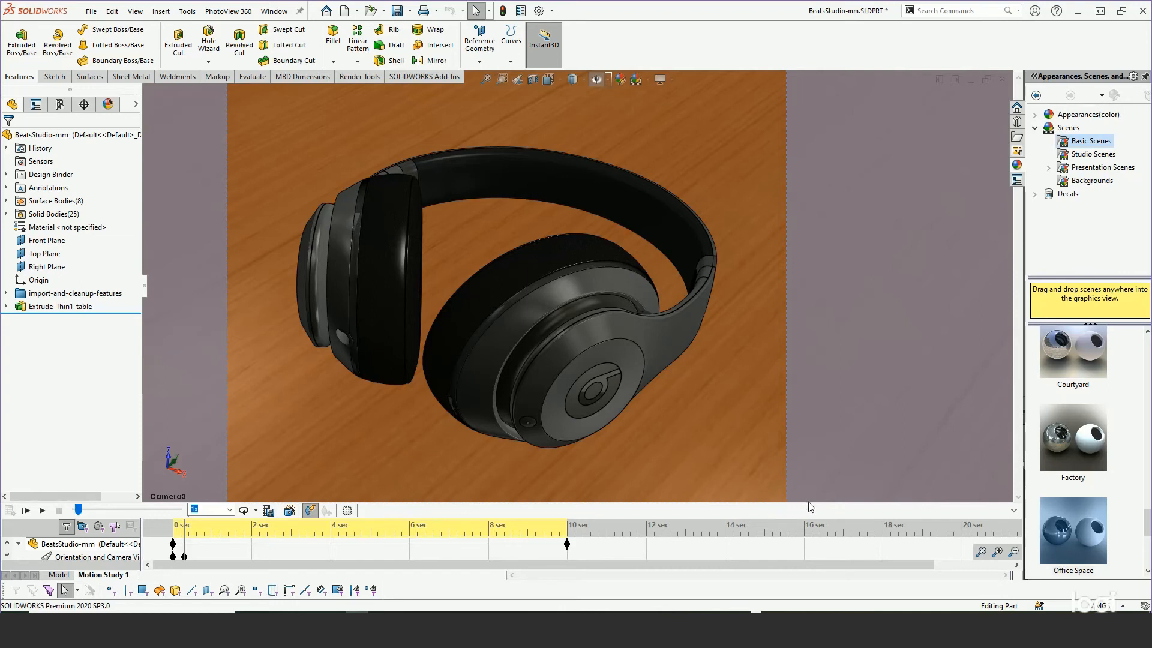
drag(809, 504, 807, 424)
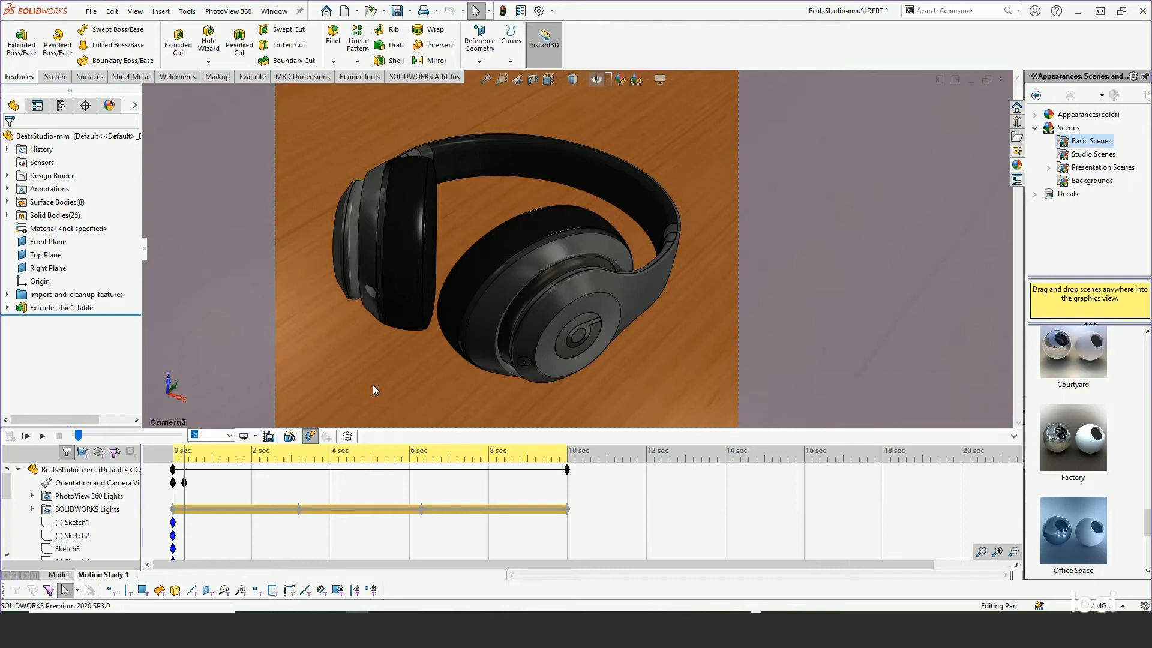
click(42, 436)
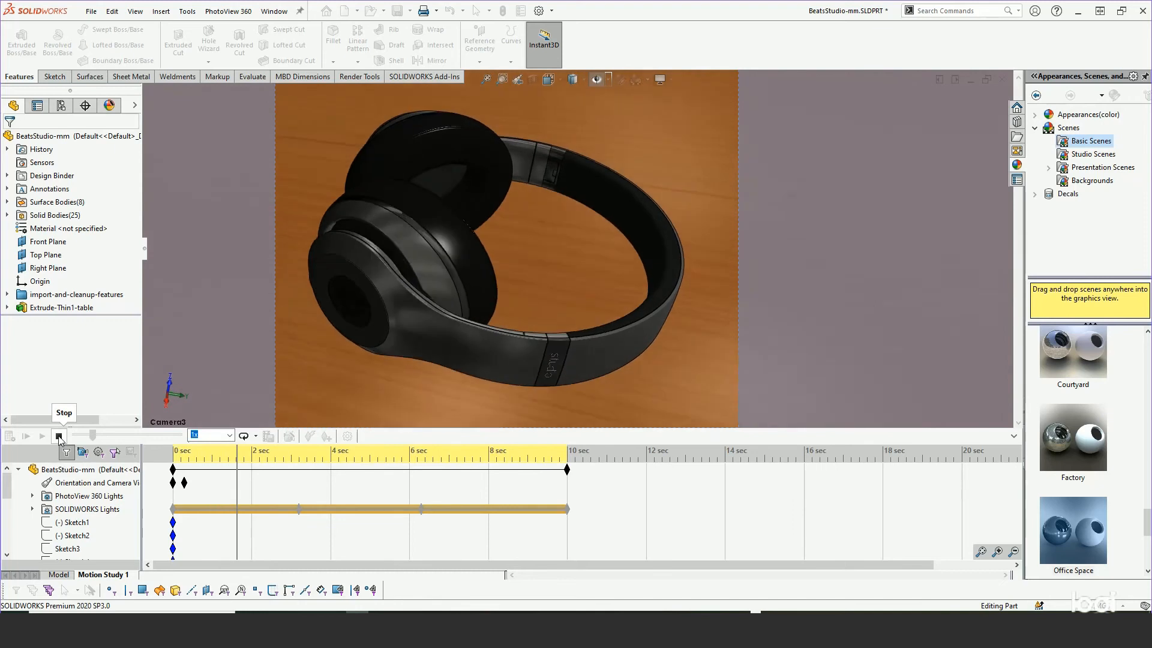
click(58, 436)
drag(244, 484, 173, 480)
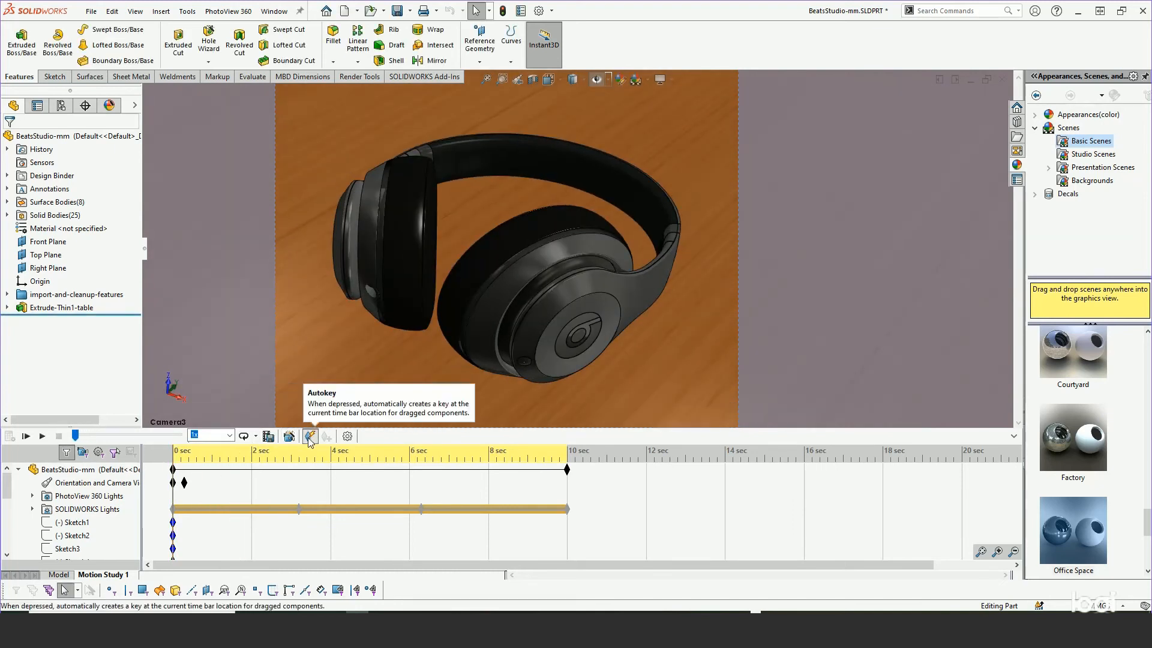
Set up saving the motion study animation with the PhotoView 360 renderer and an image width of 1400
click(268, 437)
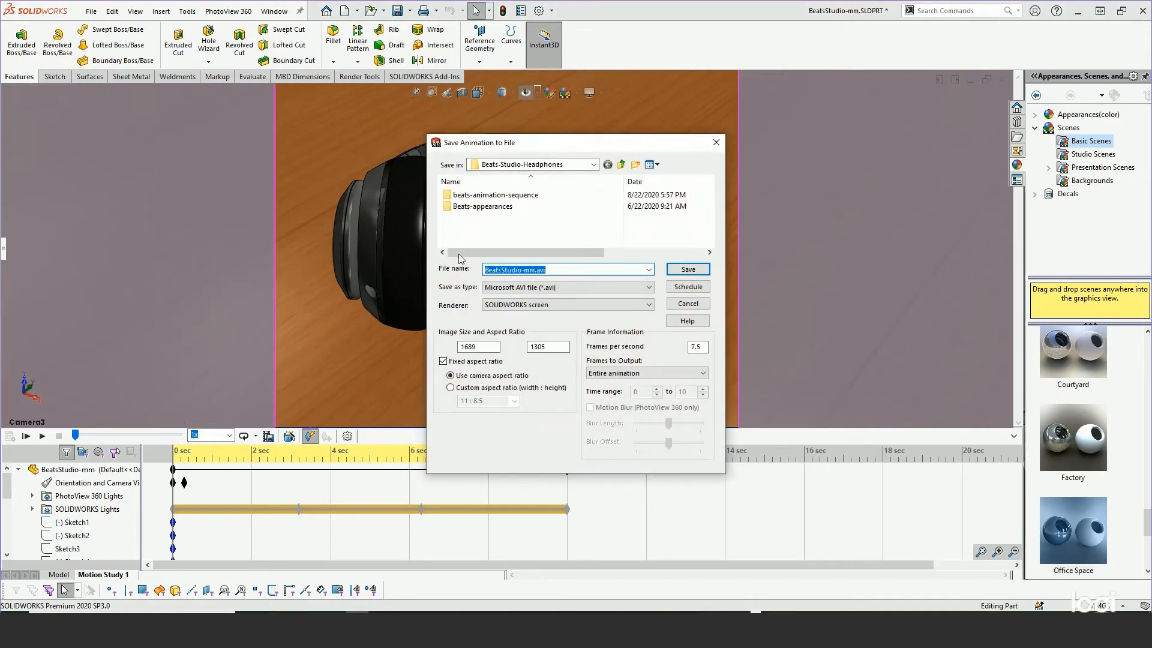
click(528, 305)
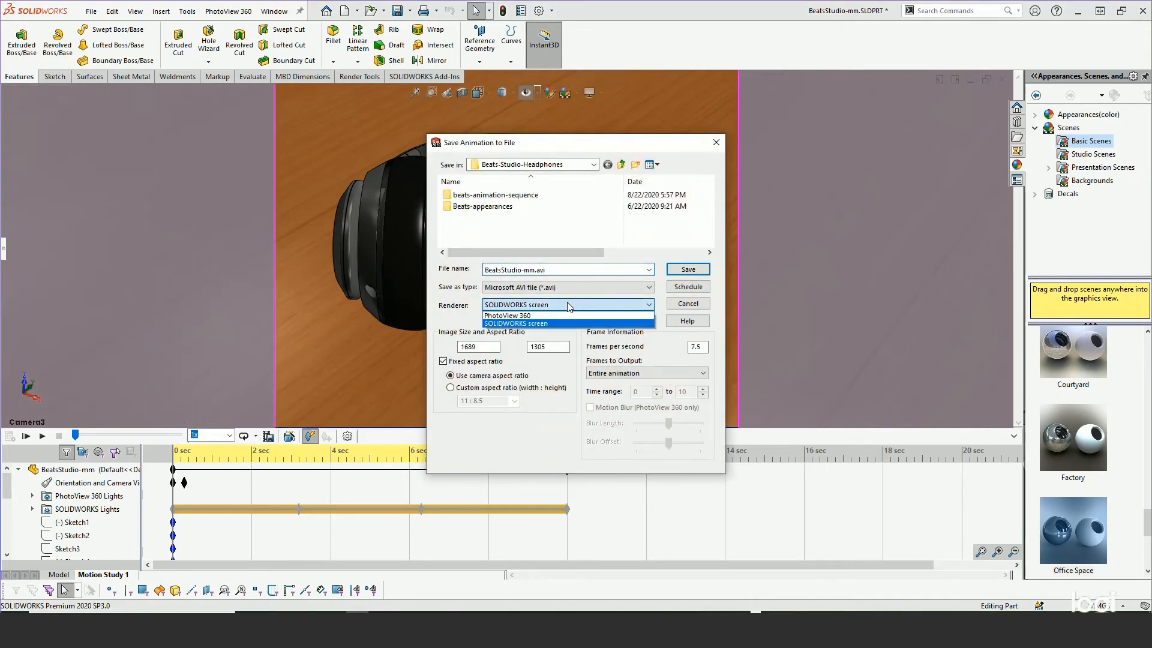
click(524, 317)
double_click(480, 347)
text(1400)
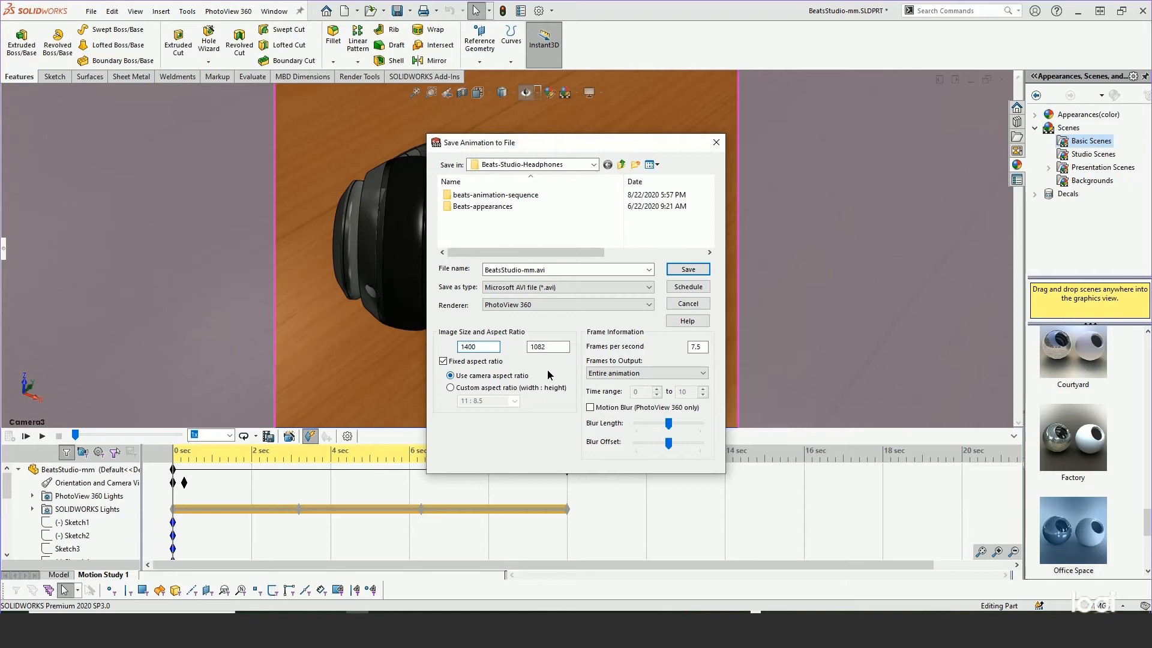
Restrict the animation output to a time range and set the frame rate to 15 frames per second
click(674, 373)
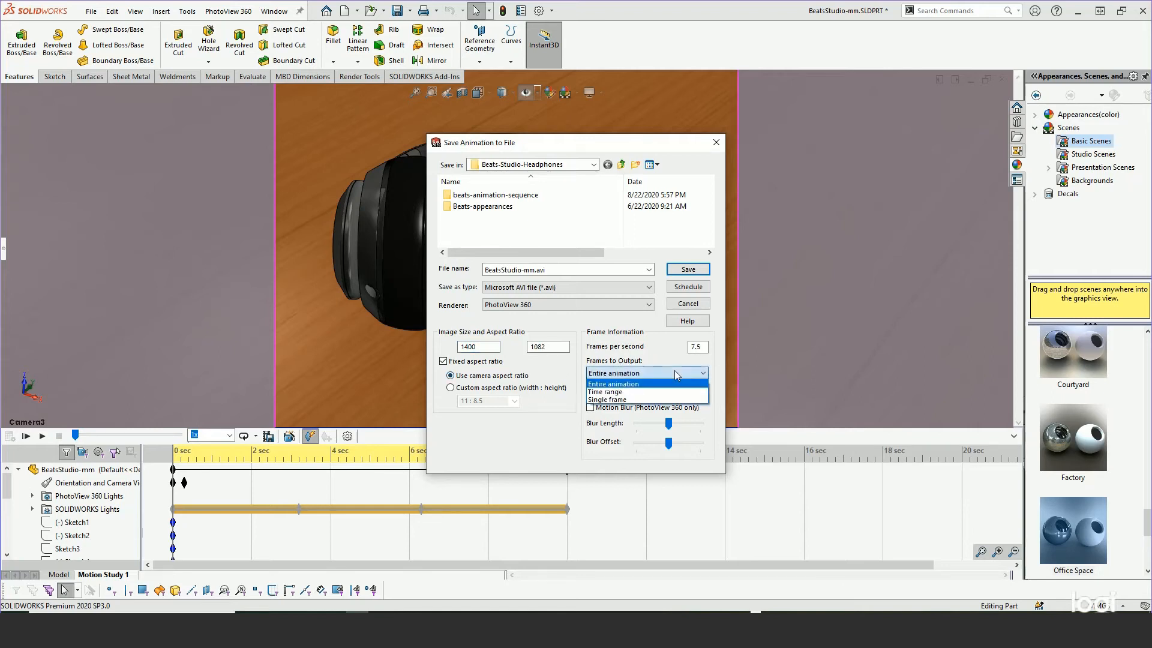
click(648, 392)
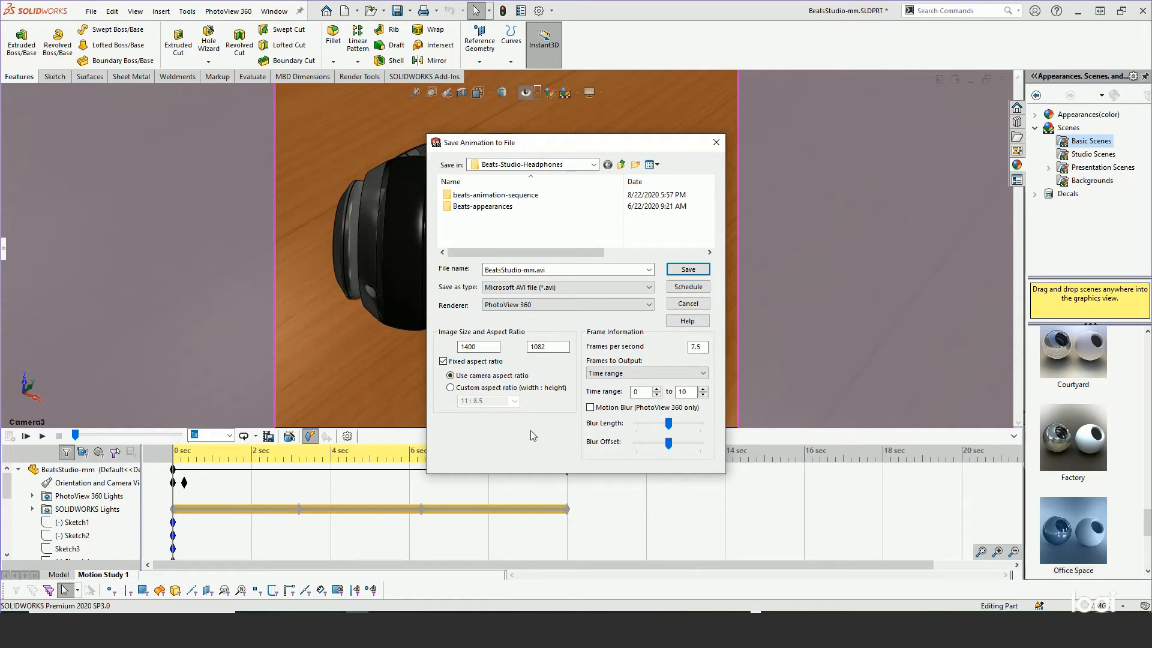
double_click(706, 347)
text(15)
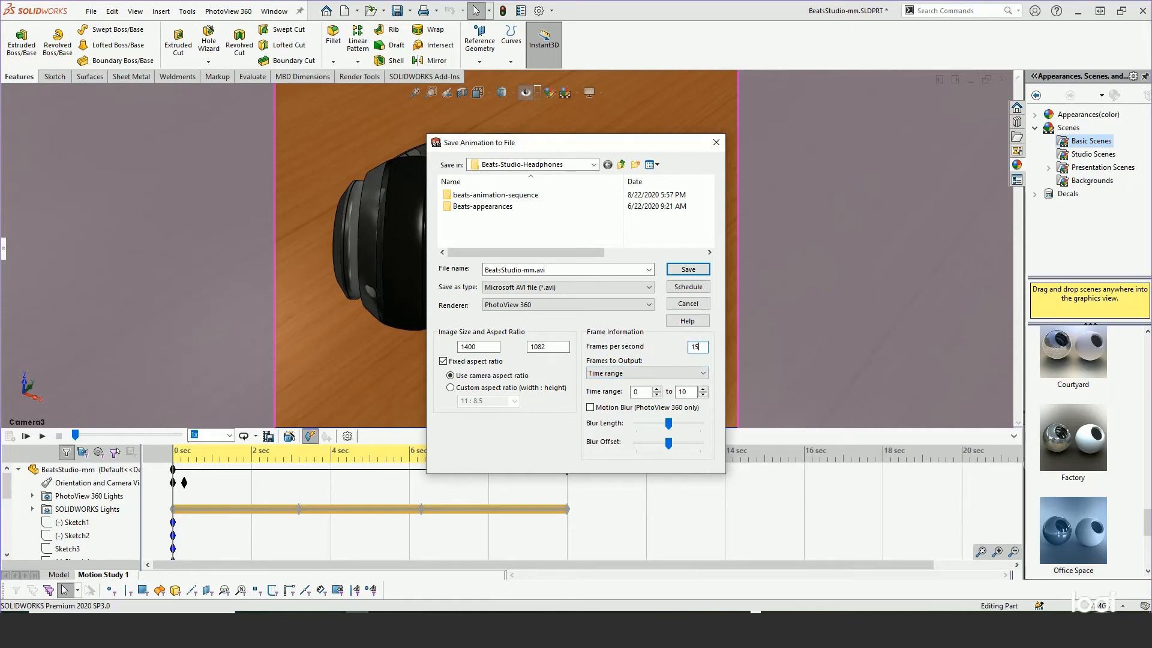
Start rendering the animation as a series of PNG files into the beats-animation-sequence folder and cancel the render
click(570, 290)
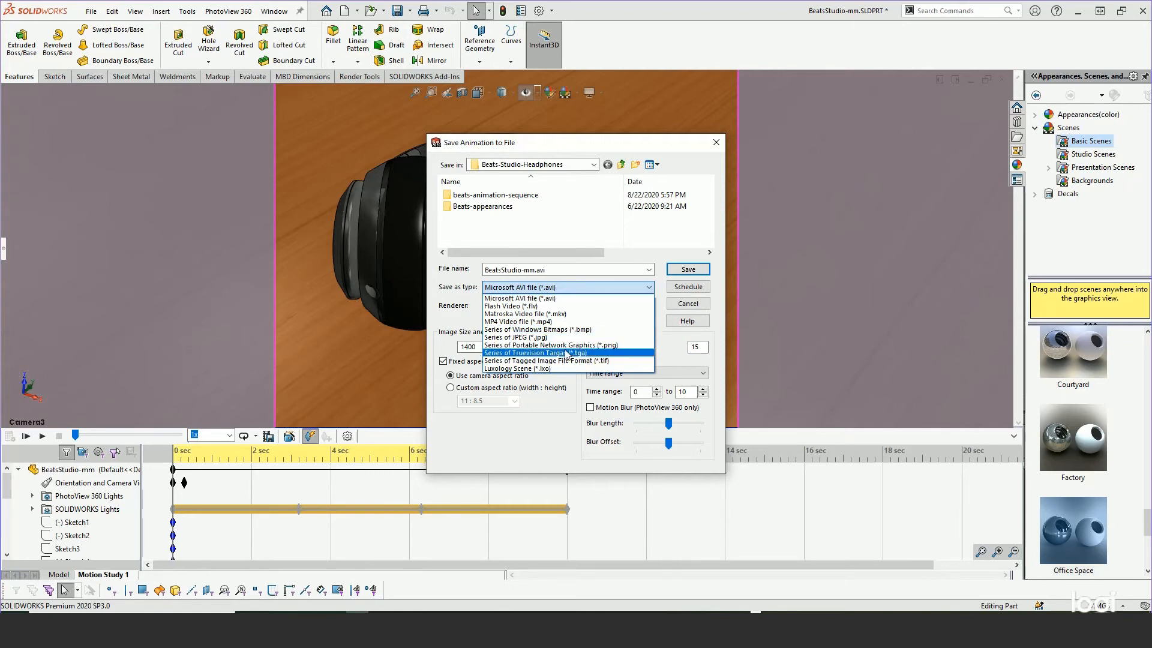
click(612, 351)
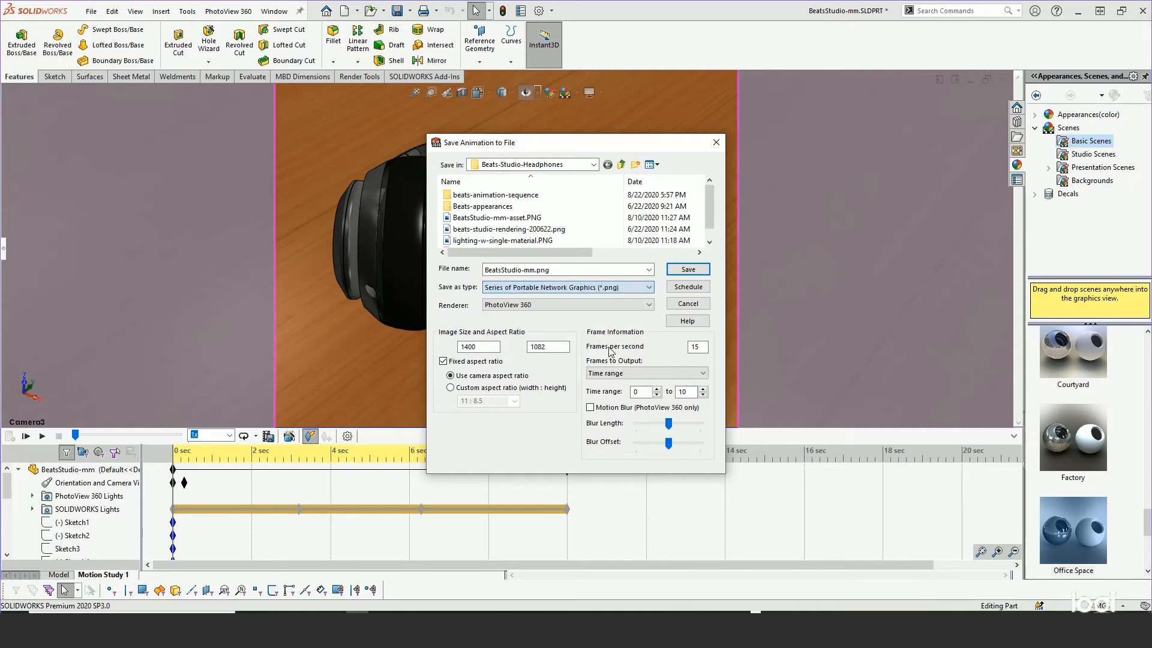
double_click(482, 195)
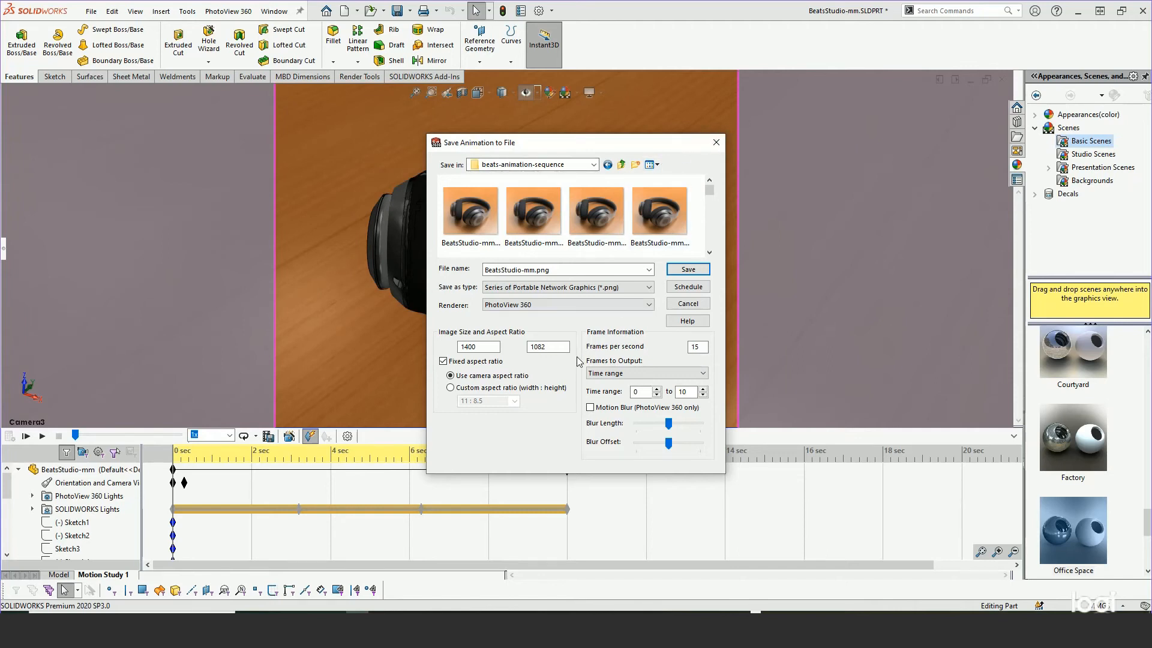
click(683, 270)
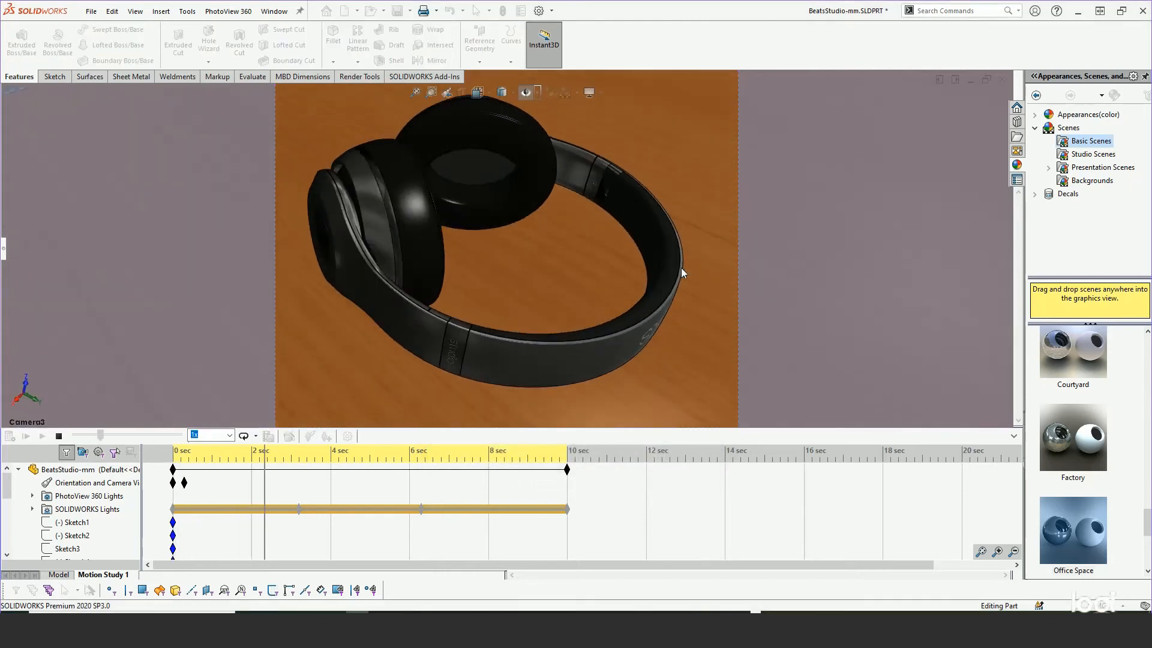
click(645, 309)
click(644, 311)
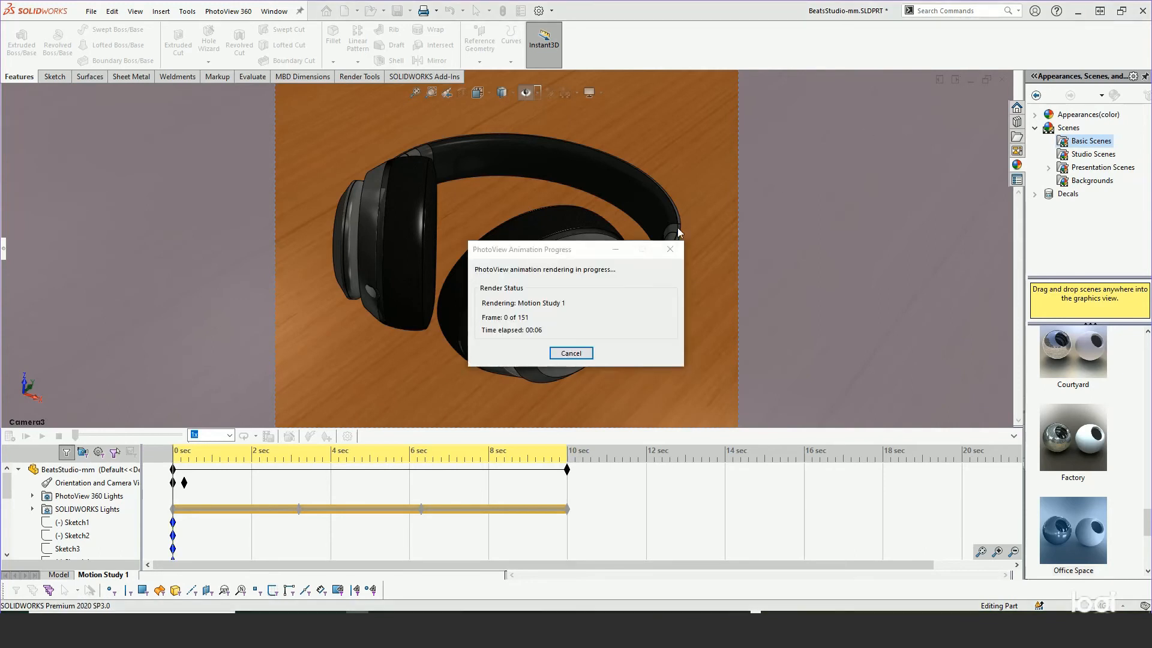
click(571, 353)
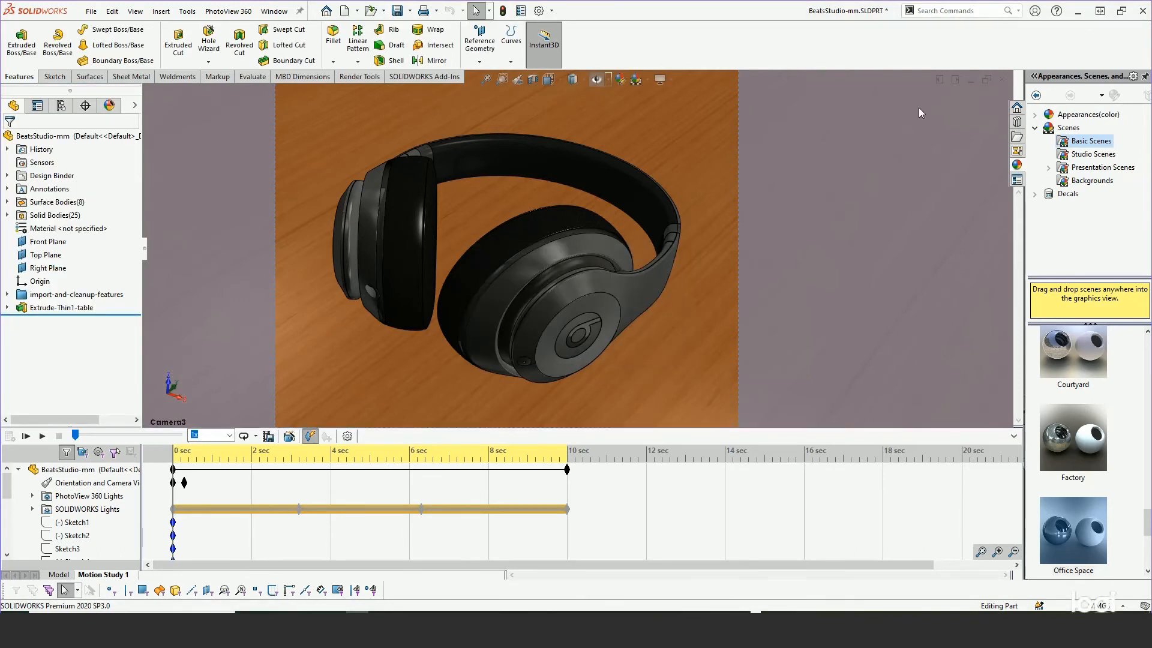
Switch to After Effects, select the BeatsStudio-mm PNG sequence footage and play the composition preview
click(1079, 13)
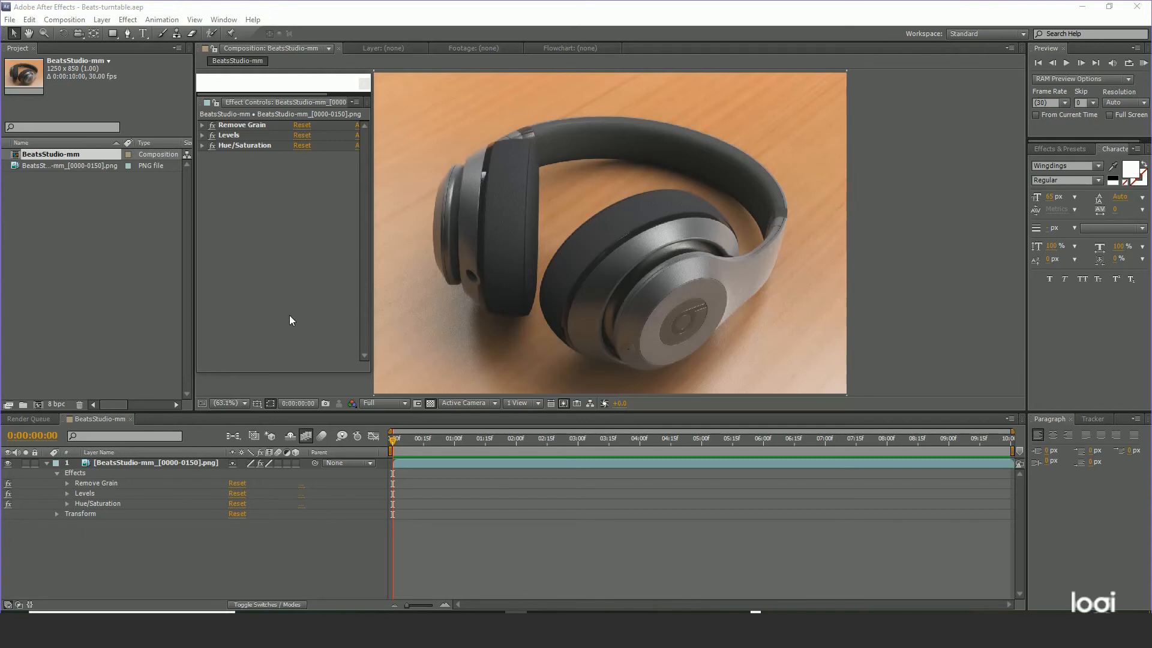
click(41, 165)
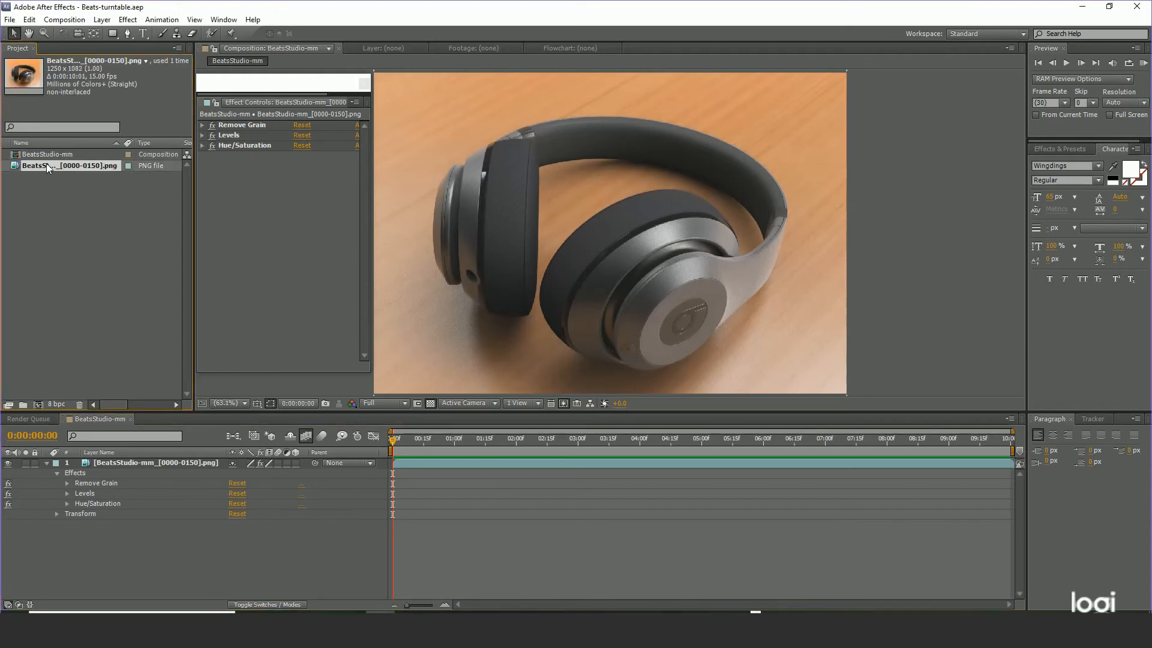
key(space)
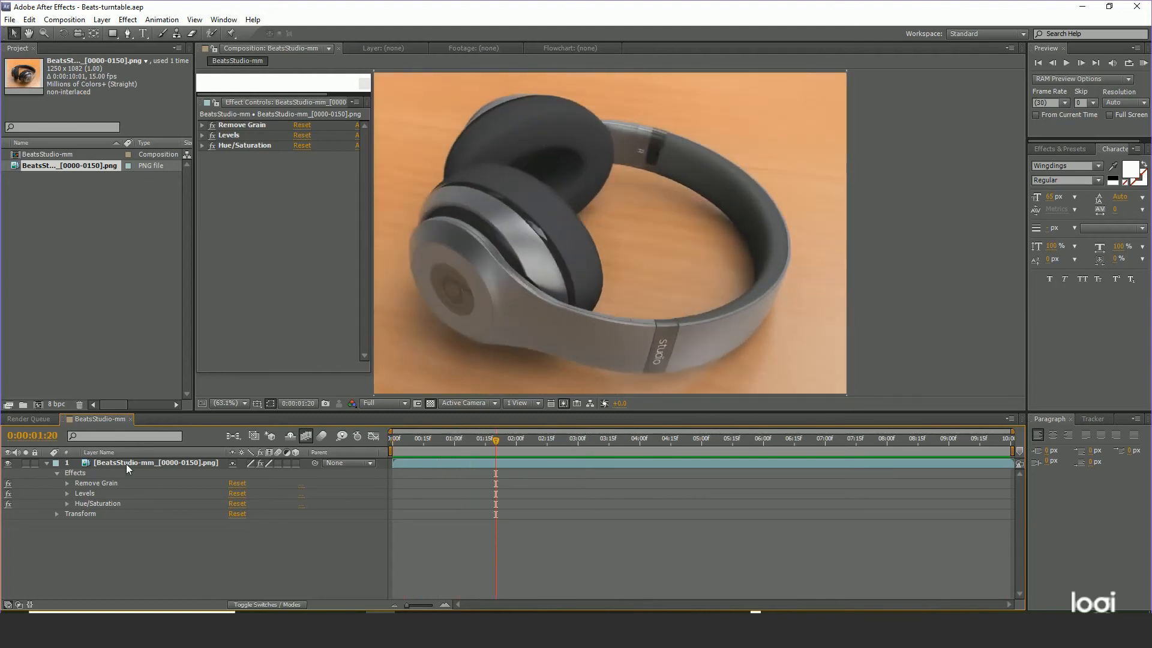
Examine the Remove Grain, Levels and Hue/Saturation effect properties on the PNG sequence layer
click(66, 482)
click(66, 483)
click(66, 483)
click(66, 483)
click(66, 493)
click(66, 493)
click(67, 504)
click(67, 504)
Compare the frame with the Hue/Saturation, Levels and Remove Grain effects each switched off and back on
click(8, 504)
click(8, 493)
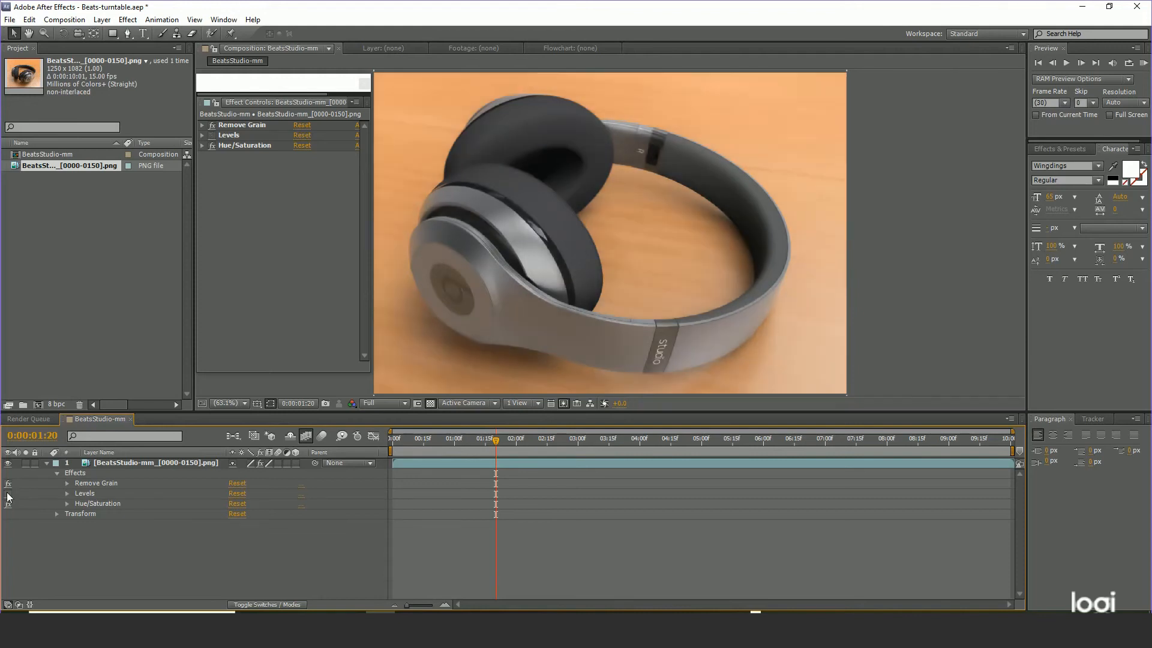
click(8, 493)
click(8, 483)
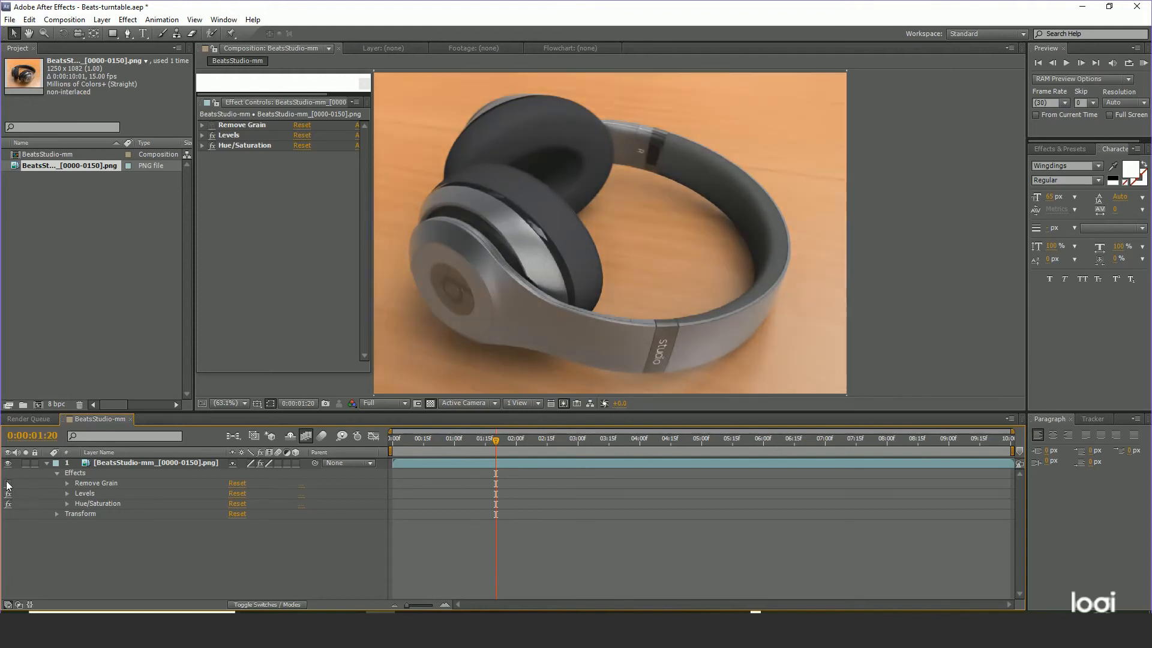
click(8, 483)
Add the BeatsStudio-mm composition to the render queue
click(27, 19)
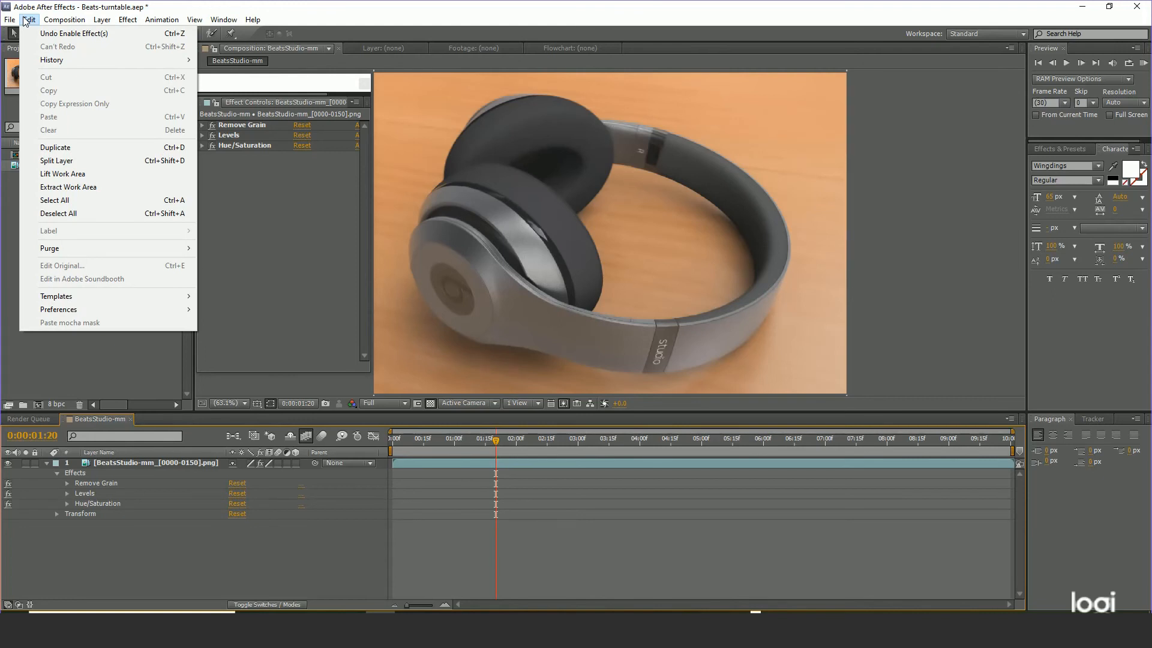
mouse_move(64, 20)
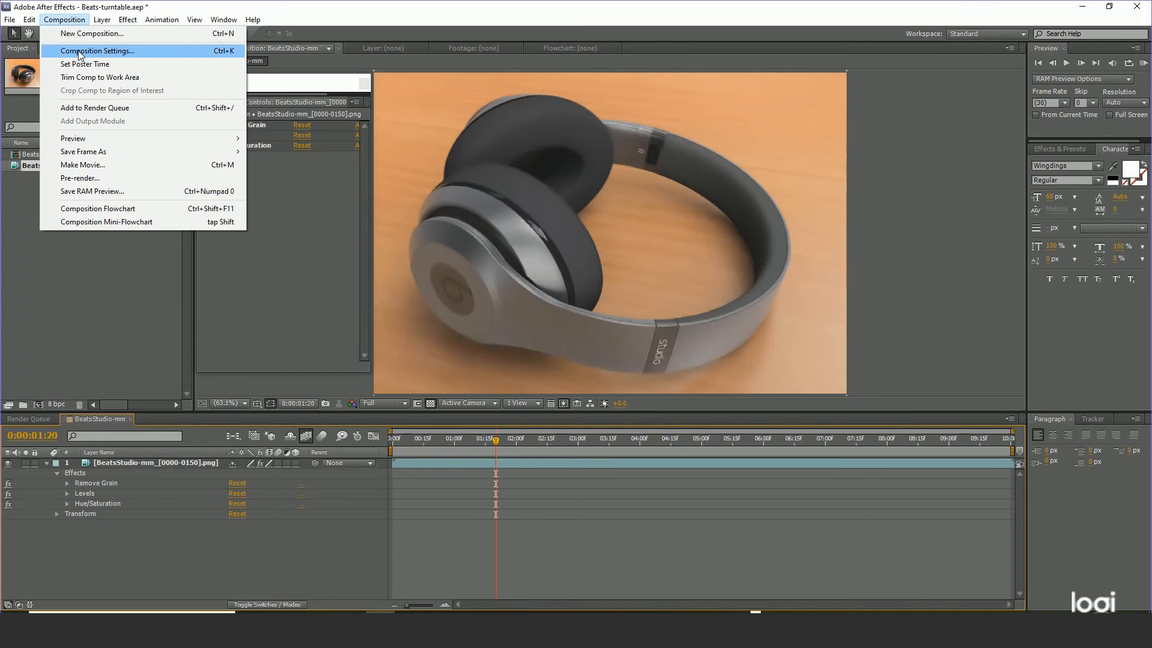
click(75, 109)
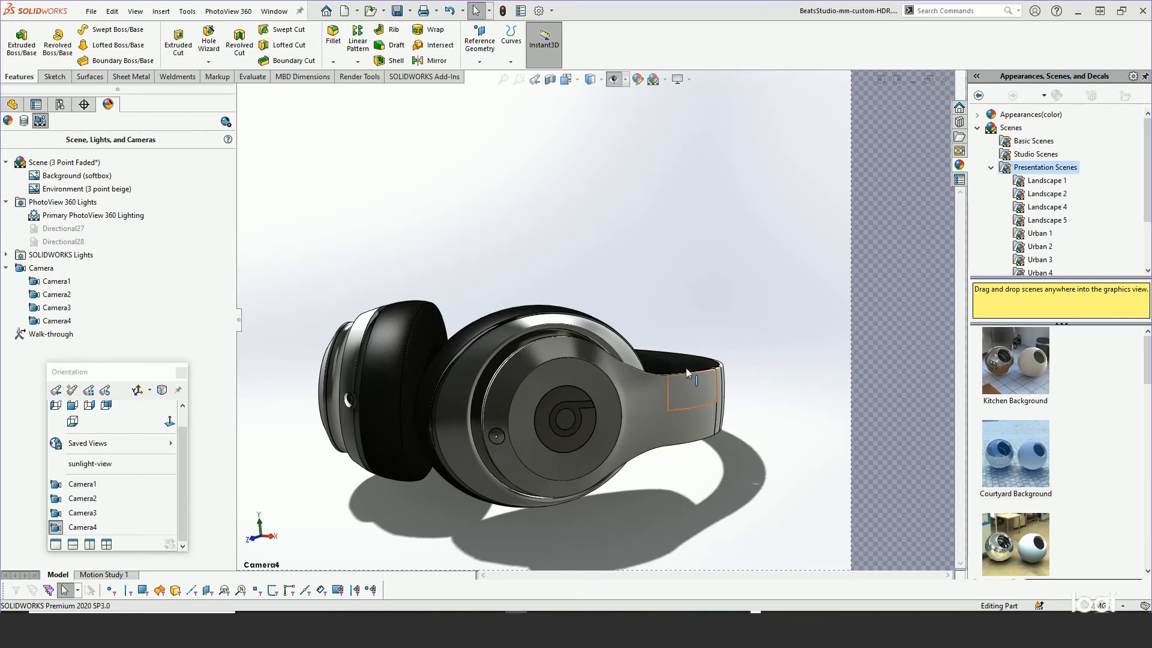
Switch to the custom-HDR headphone part in SOLIDWORKS and view it through Camera3 and back through Camera4
click(83, 512)
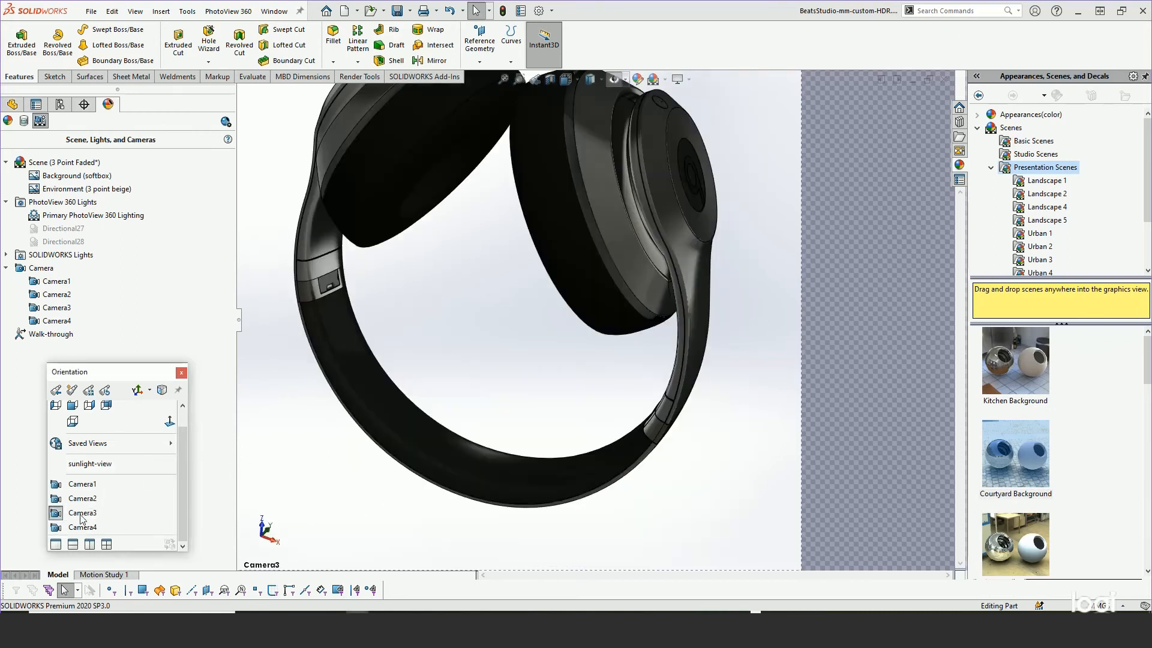
click(83, 527)
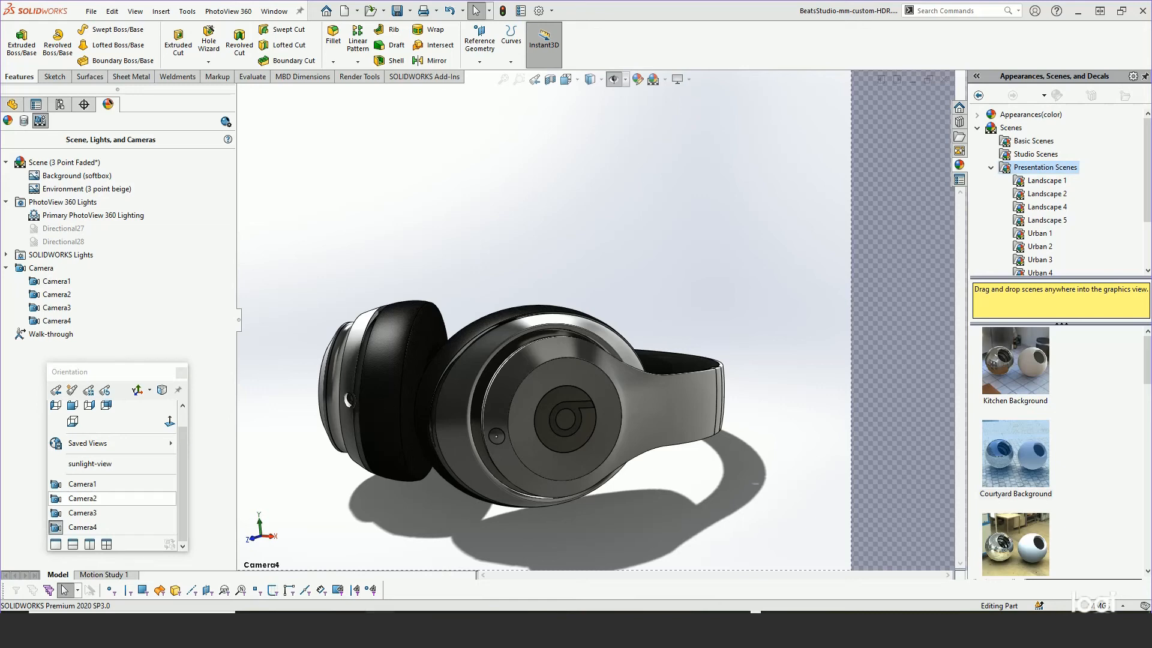
key(alt+Tab)
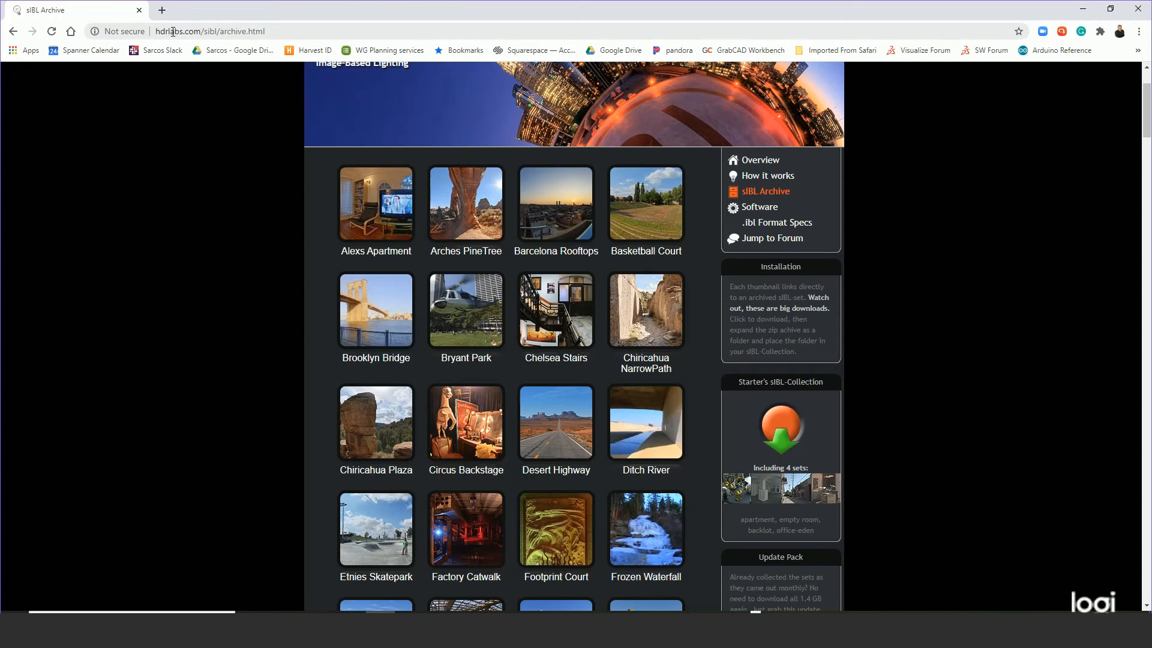
click(209, 32)
text(www.hdrlabs.com)
key(Return)
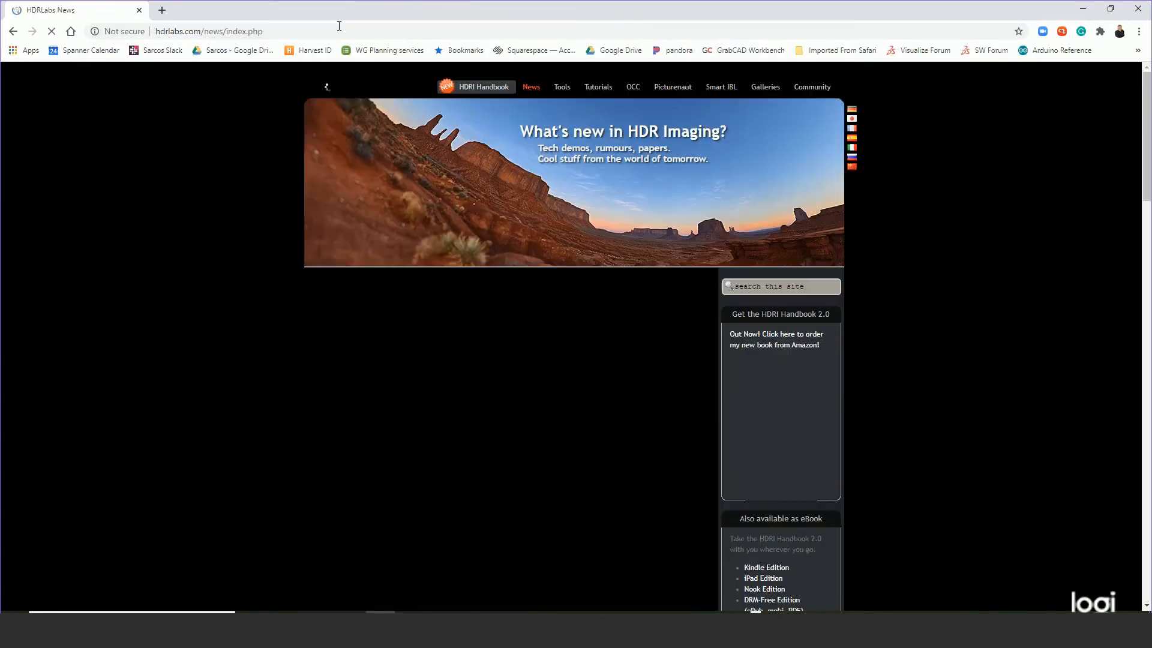
click(732, 91)
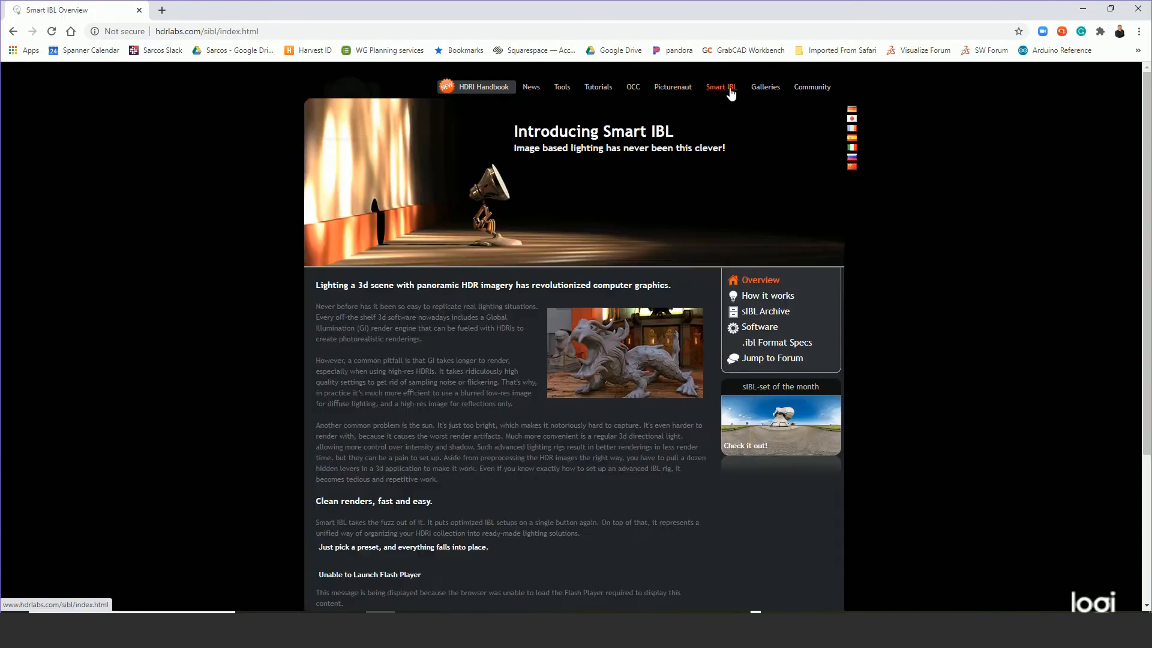
click(767, 312)
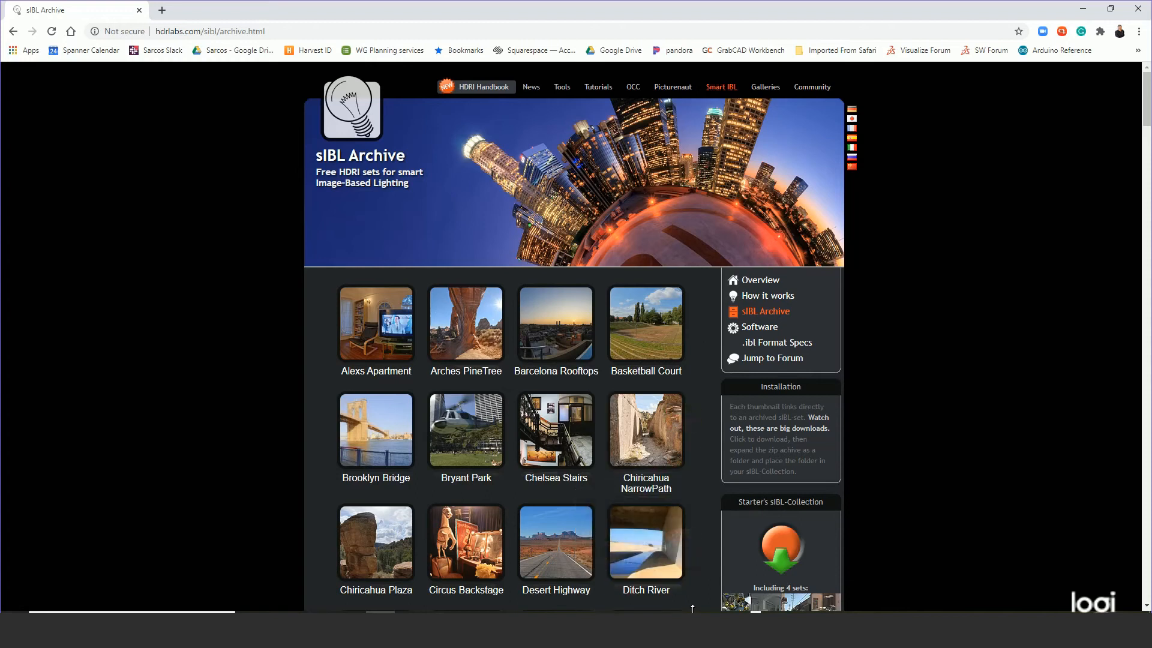
scroll(694, 566, down, 2)
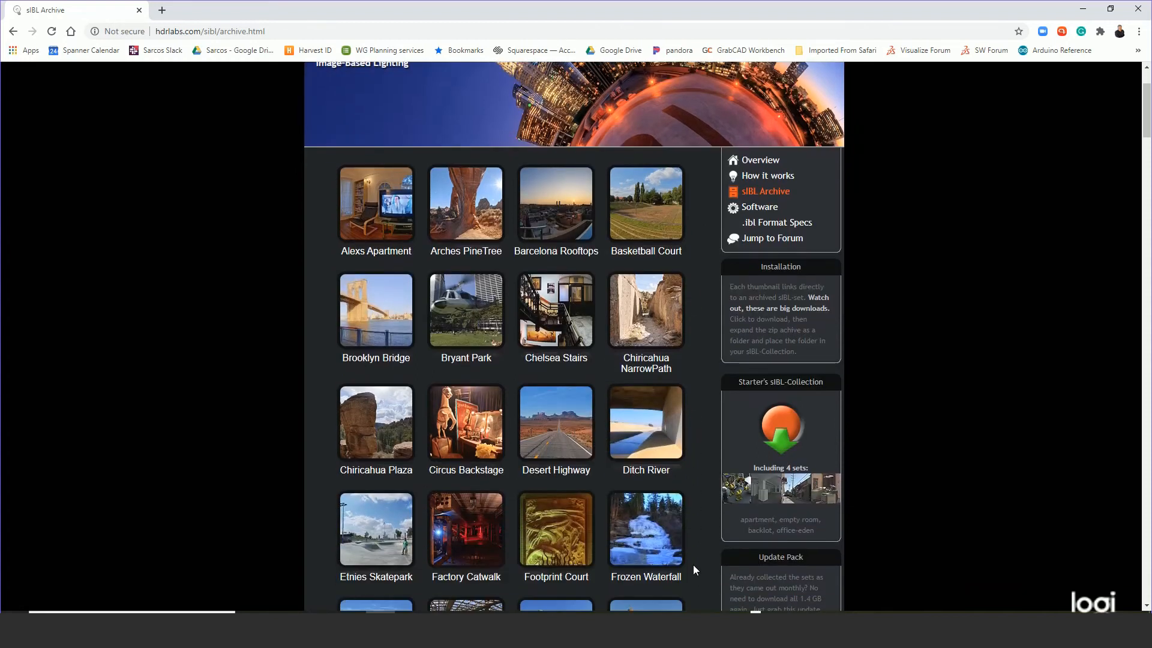
scroll(689, 538, down, 1)
mouse_move(663, 393)
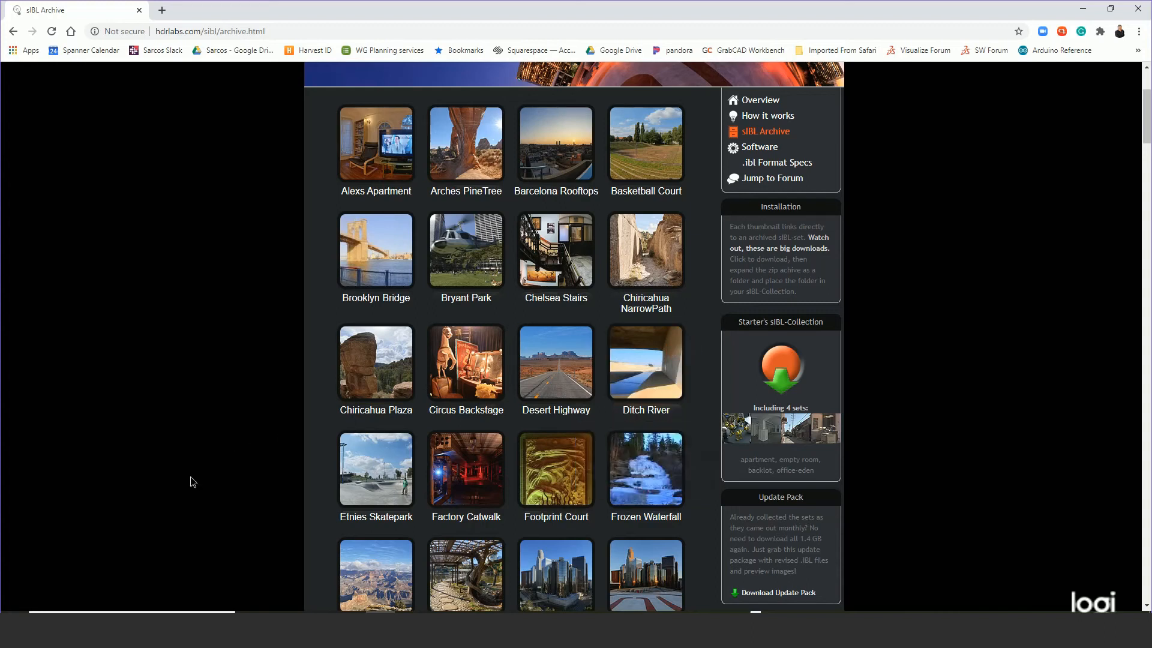
Bring up the Ditch_River folder in File Explorer and examine the type and file size of Ditch-River_2k.hdr
click(1083, 9)
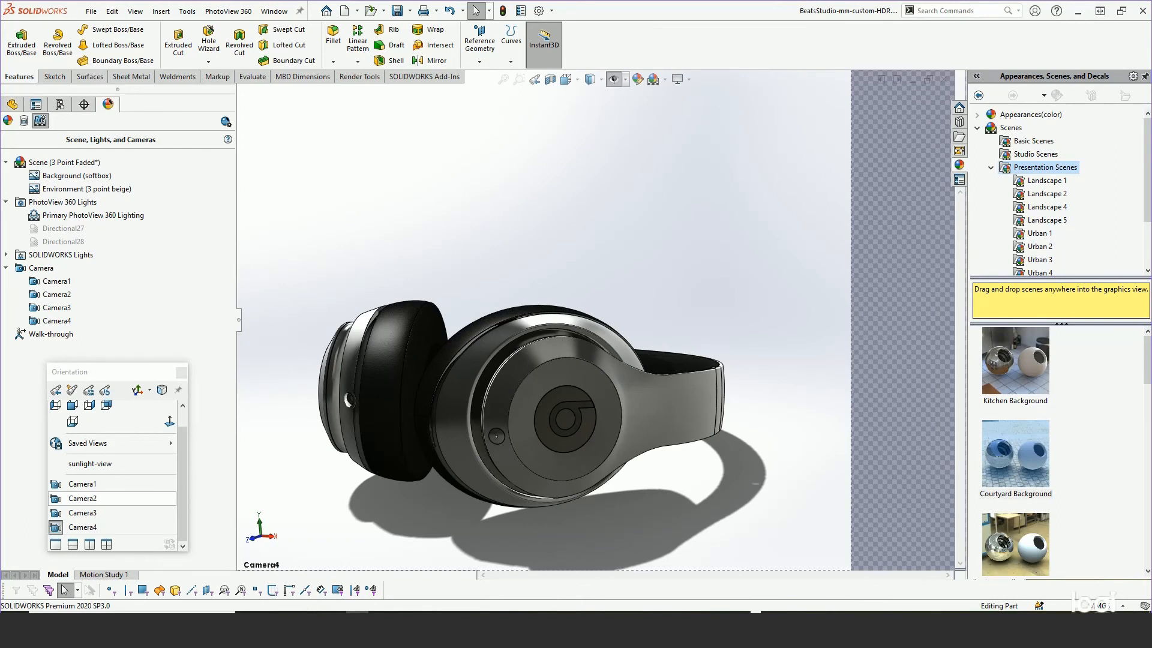
mouse_move(305, 609)
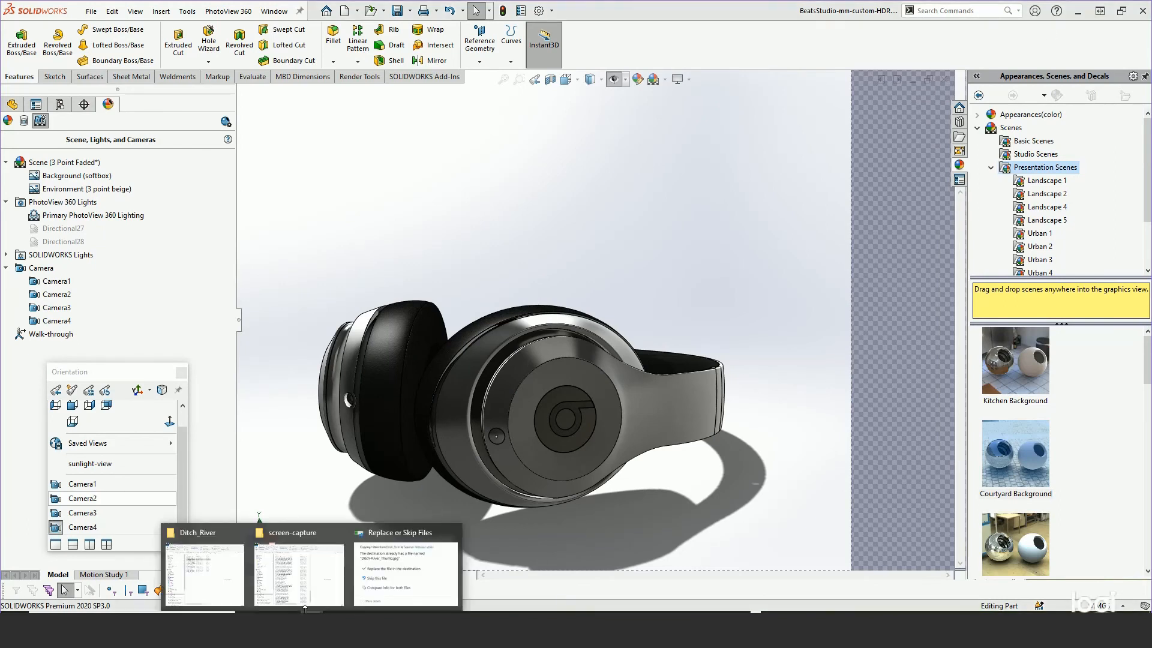
click(198, 574)
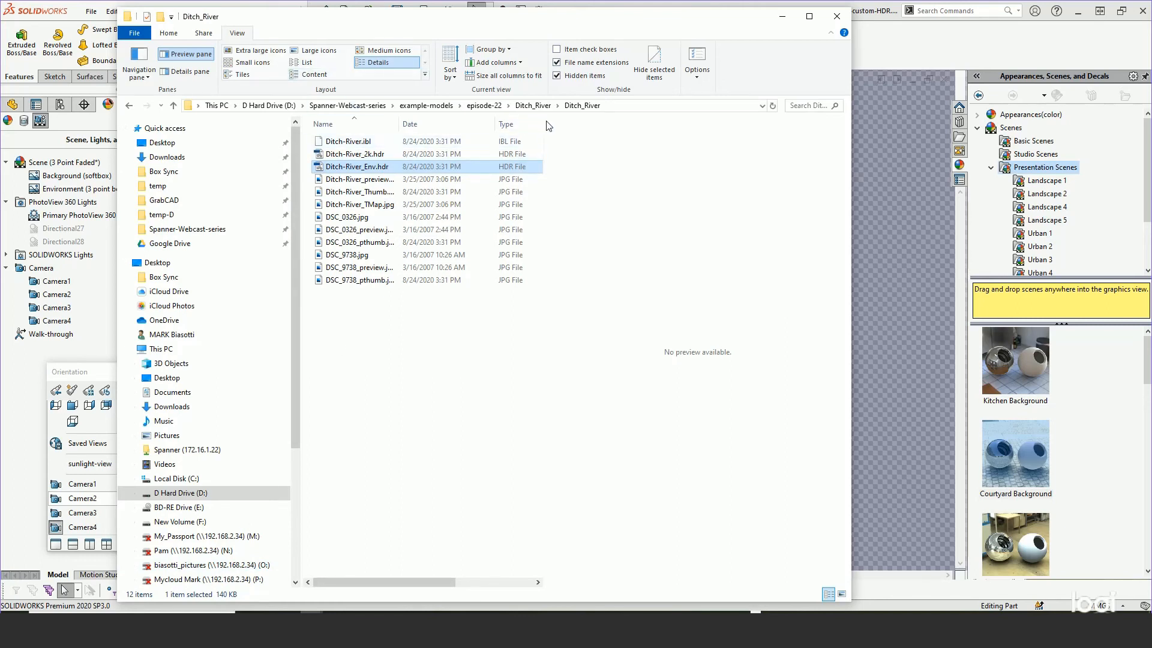
drag(543, 123, 503, 127)
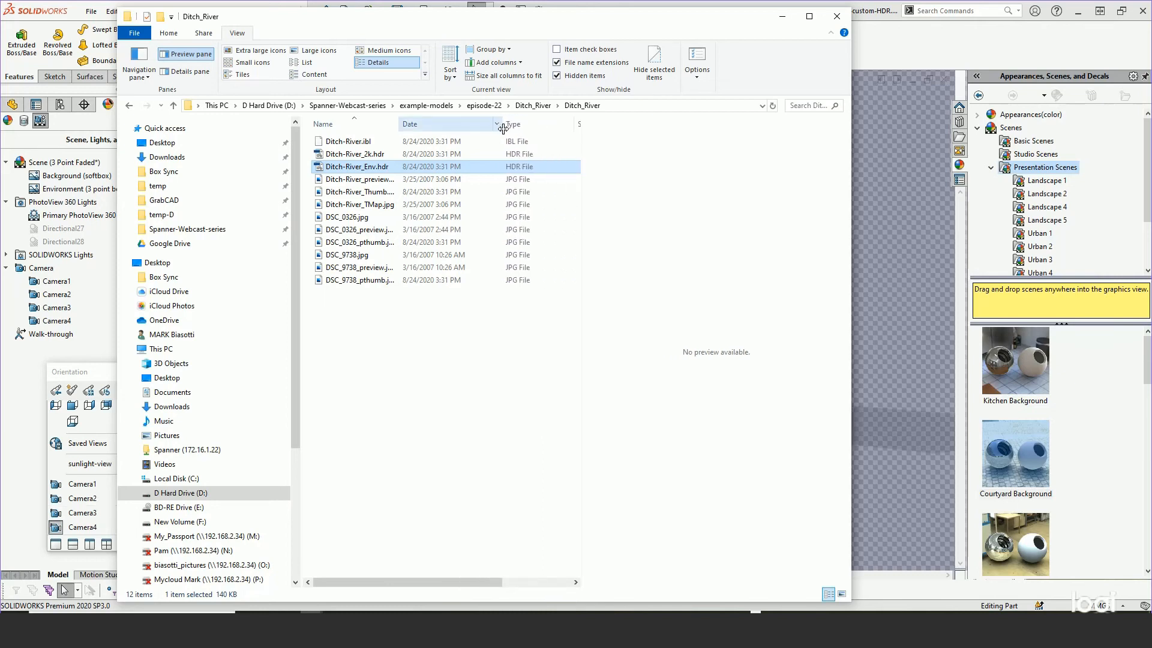
click(367, 155)
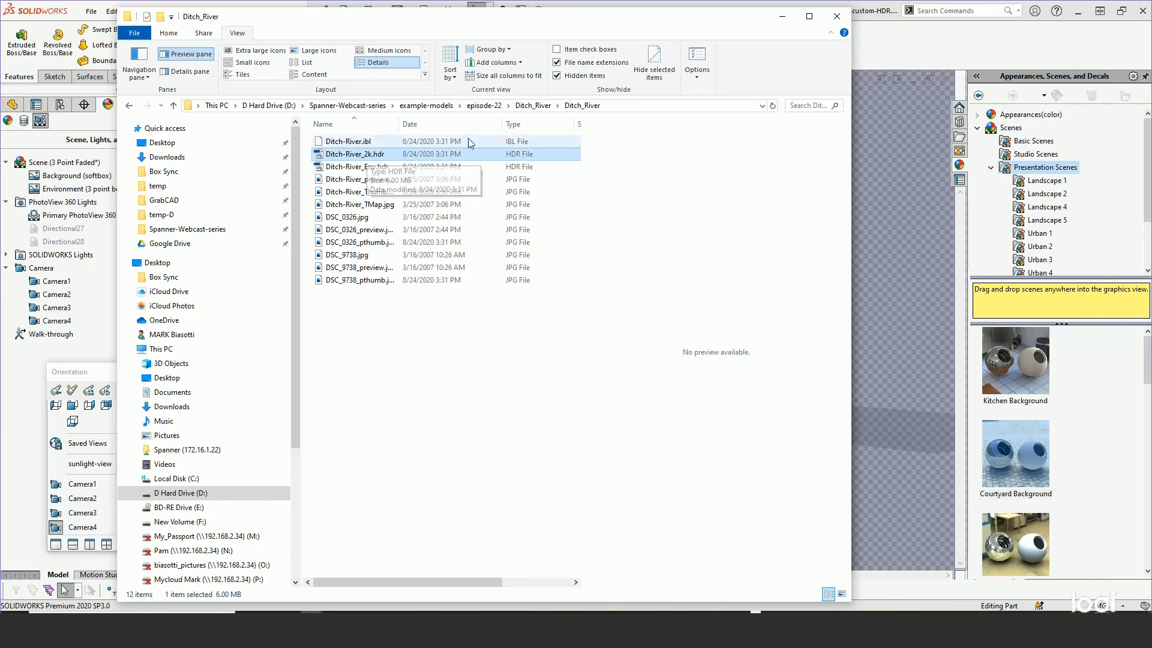
drag(843, 132, 1066, 132)
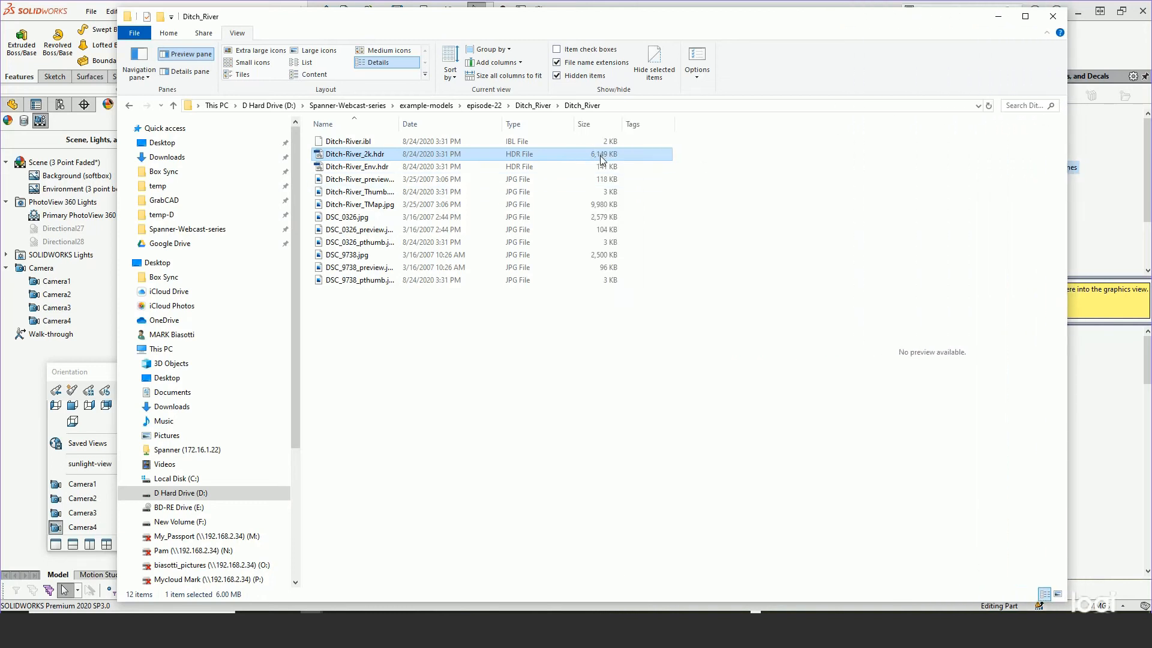
Open Ditch-River_2k.hdr with Adobe Photoshop CS5.1 to view the panorama, and return to the Ditch_River folder
right_click(378, 157)
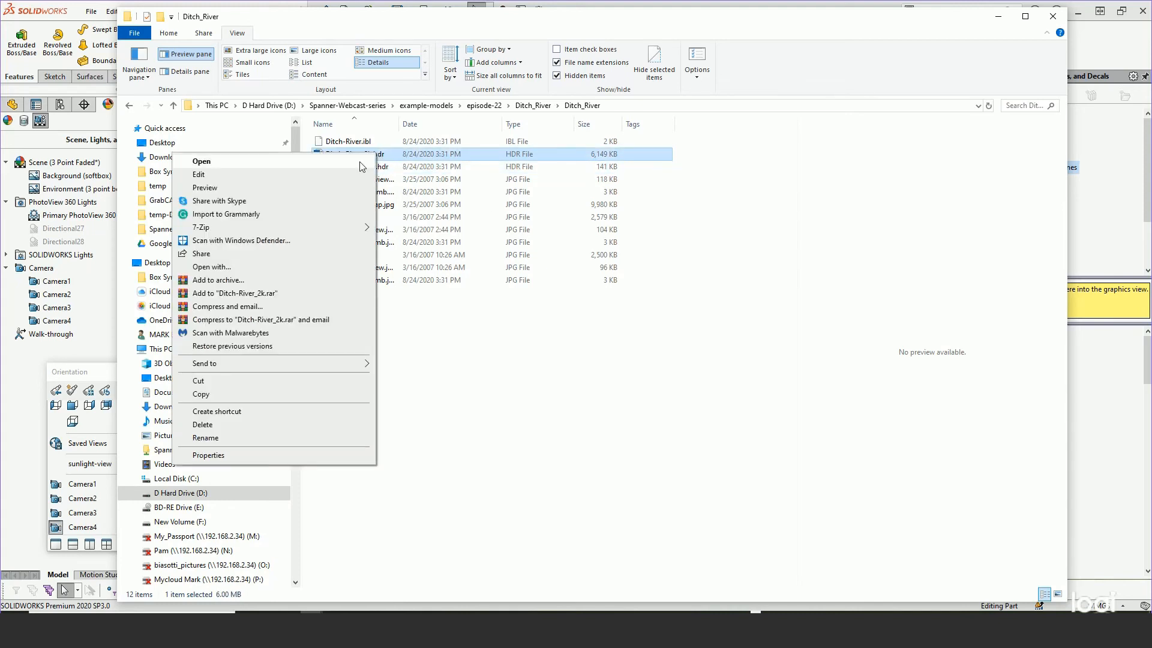
click(282, 267)
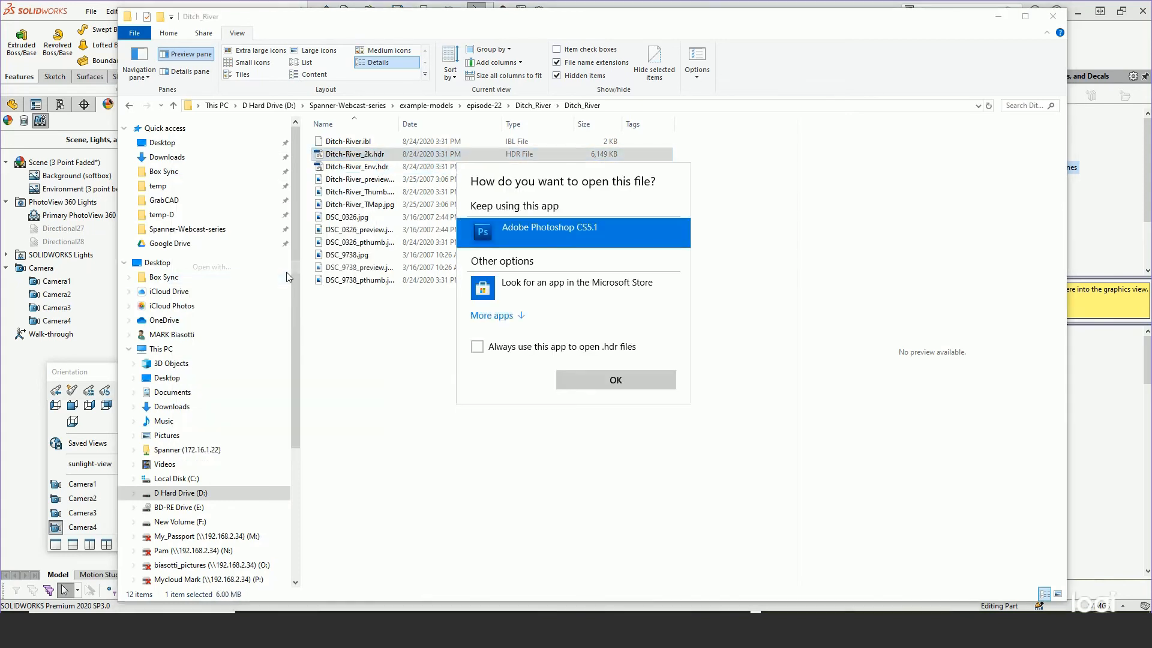
double_click(509, 231)
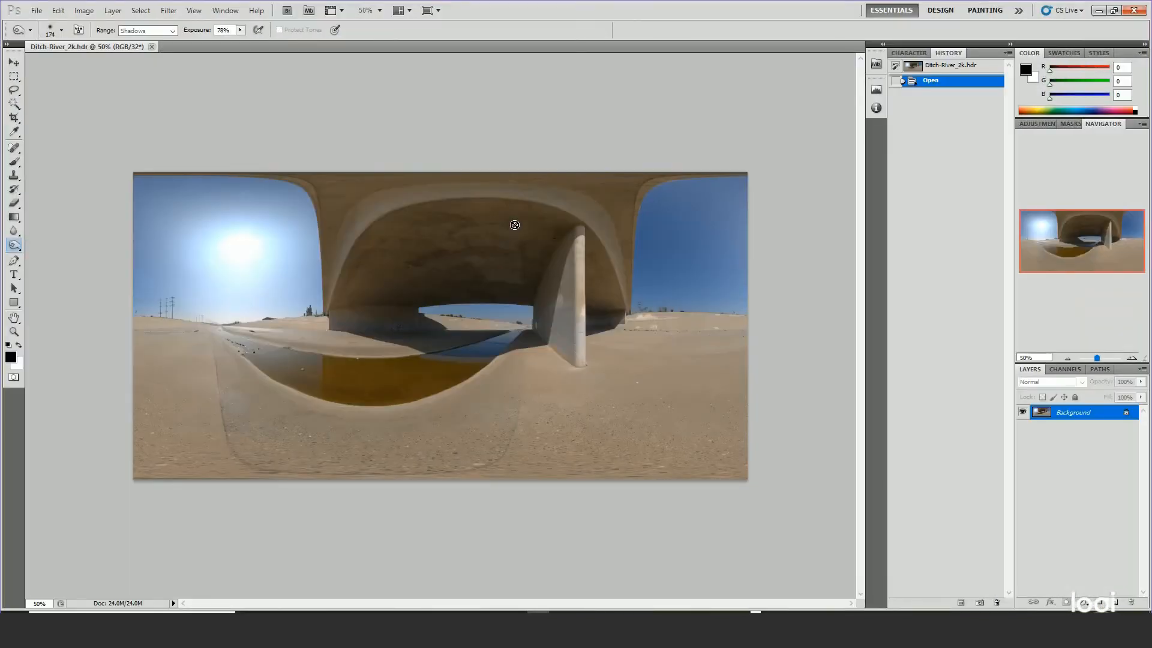
click(1099, 10)
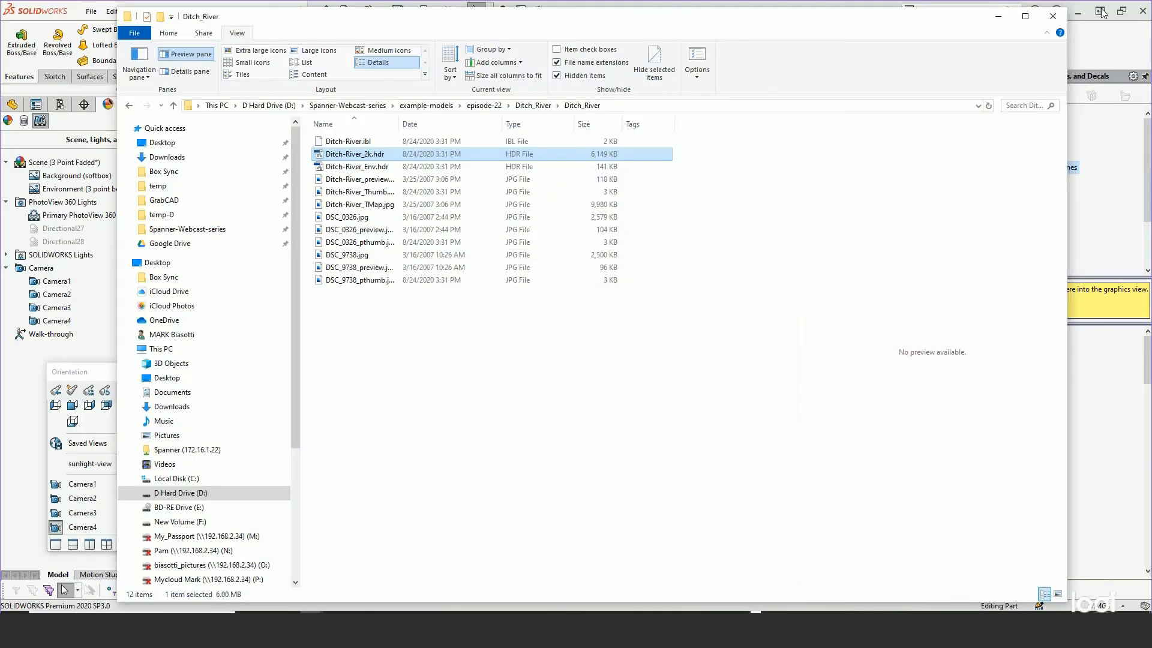
Open Ditch-River_Env.hdr with Adobe Photoshop CS5.1 and compare it with the Ditch-River_2k.hdr panorama
click(438, 167)
right_click(435, 167)
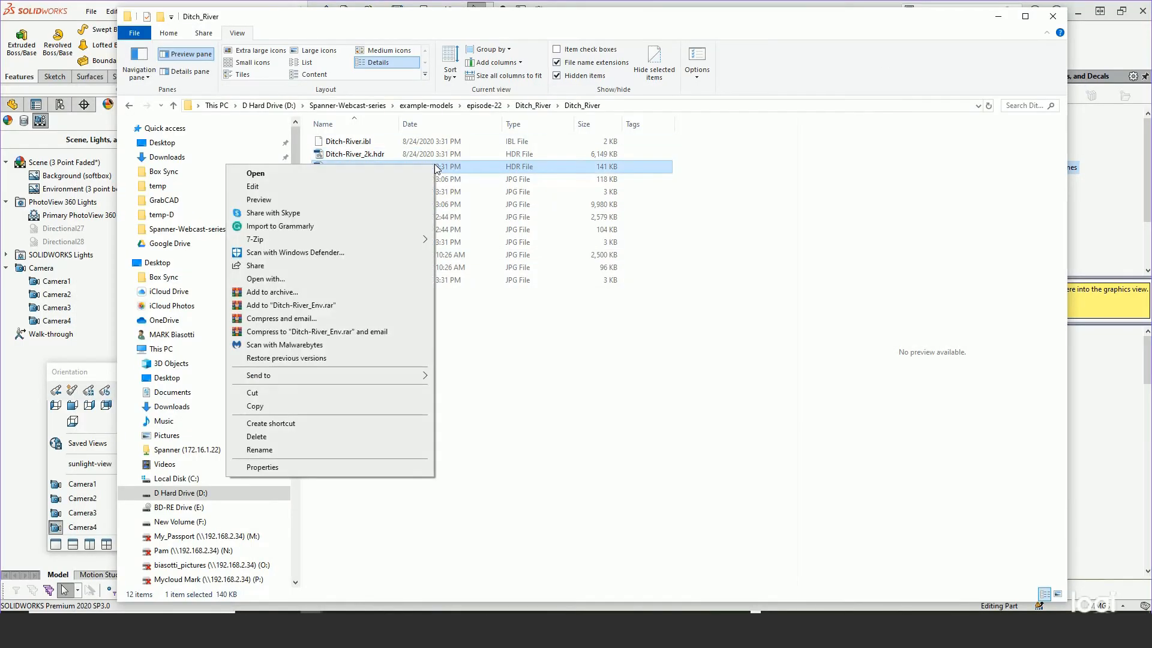
click(285, 280)
double_click(502, 227)
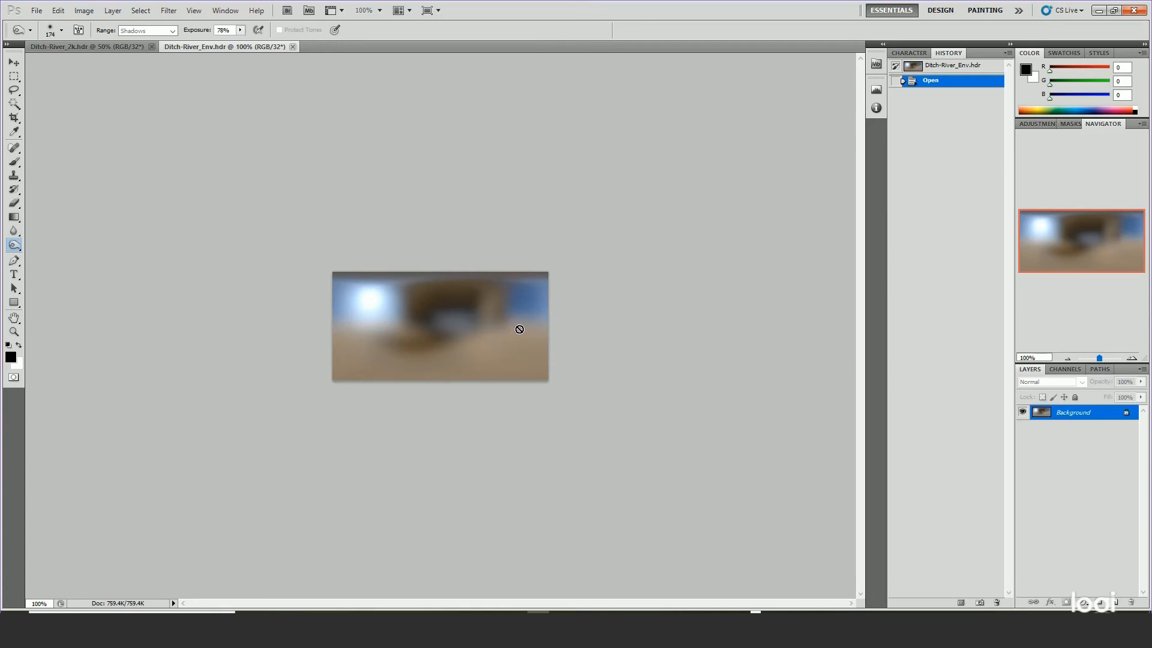
click(92, 45)
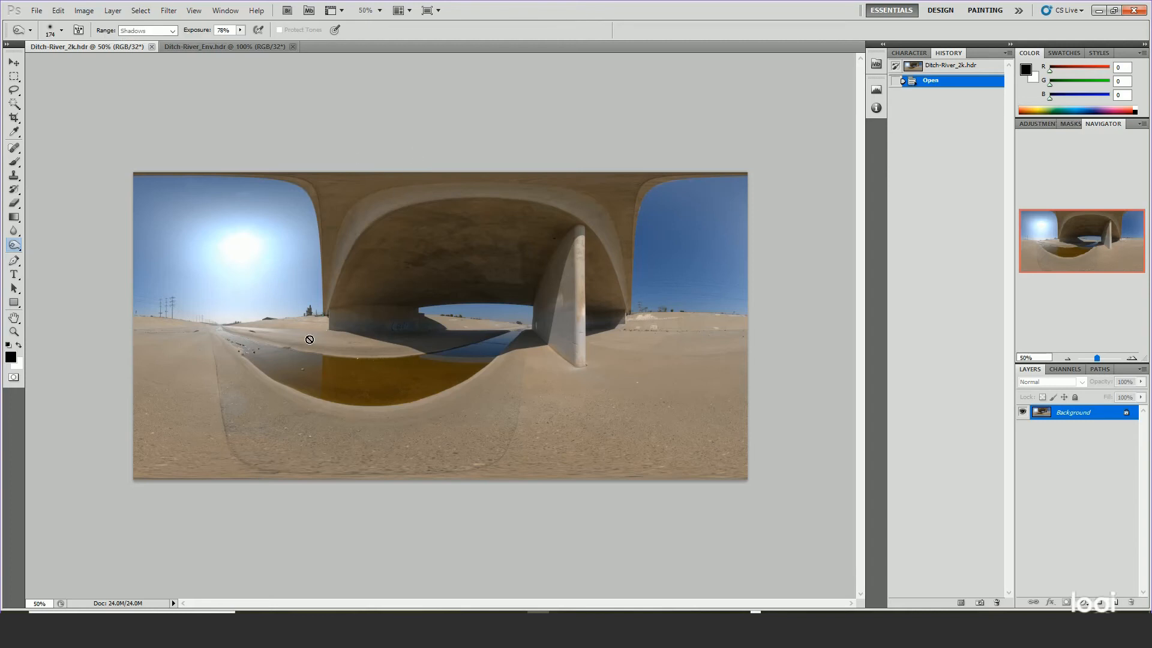
Display the Ditch_River folder's files as large icons, look them over and switch back to SOLIDWORKS
click(311, 612)
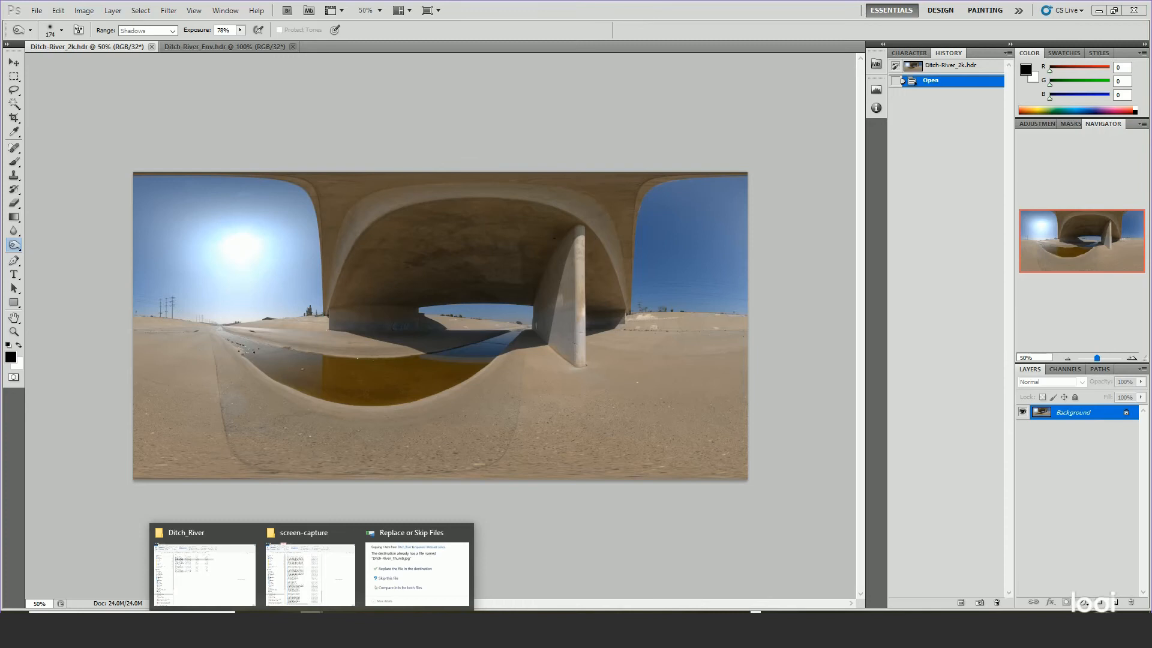
click(204, 575)
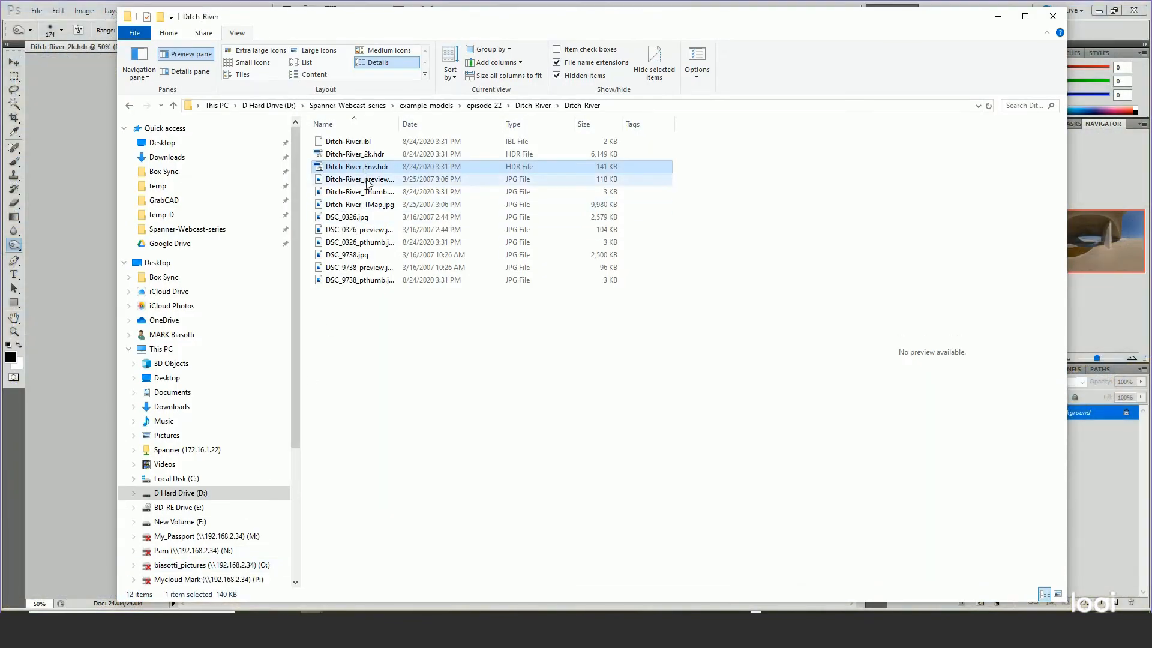
click(318, 49)
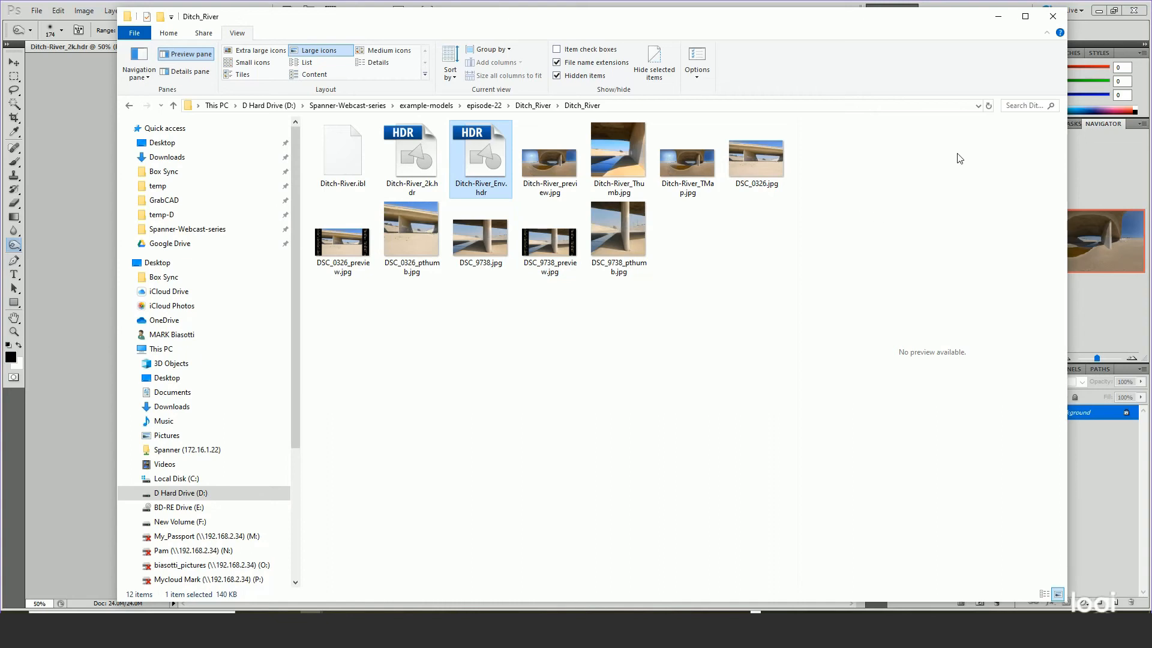
click(999, 17)
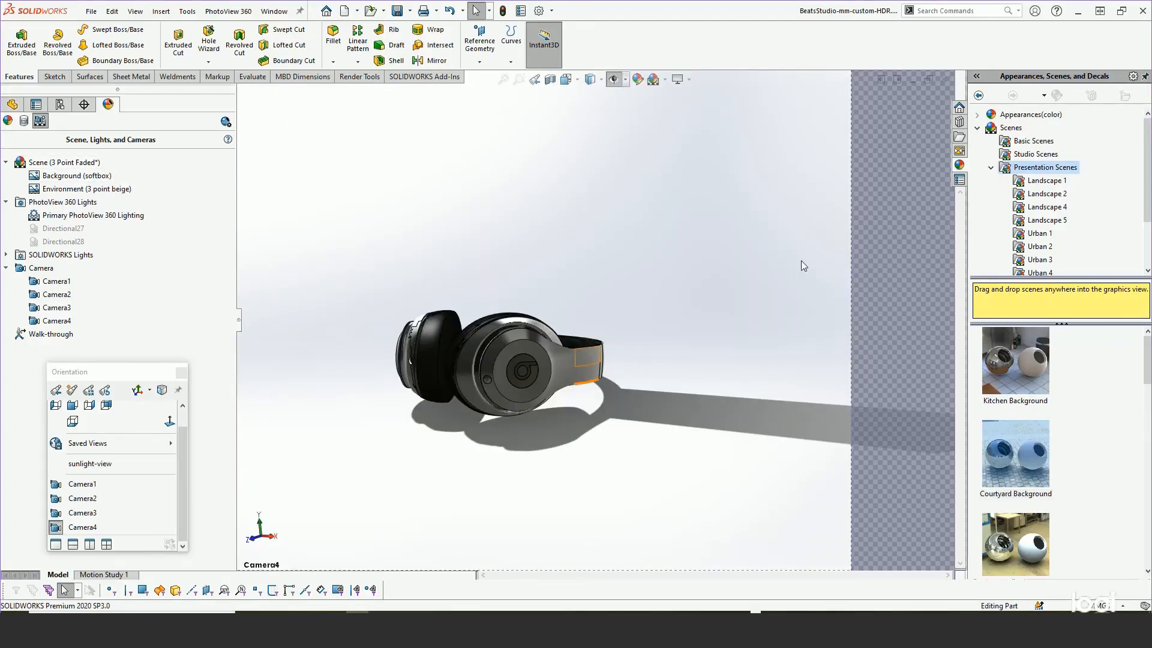
Apply the Courtyard Background presentation scene to the headphones and view them outside the Camera4 view
drag(1014, 465, 784, 439)
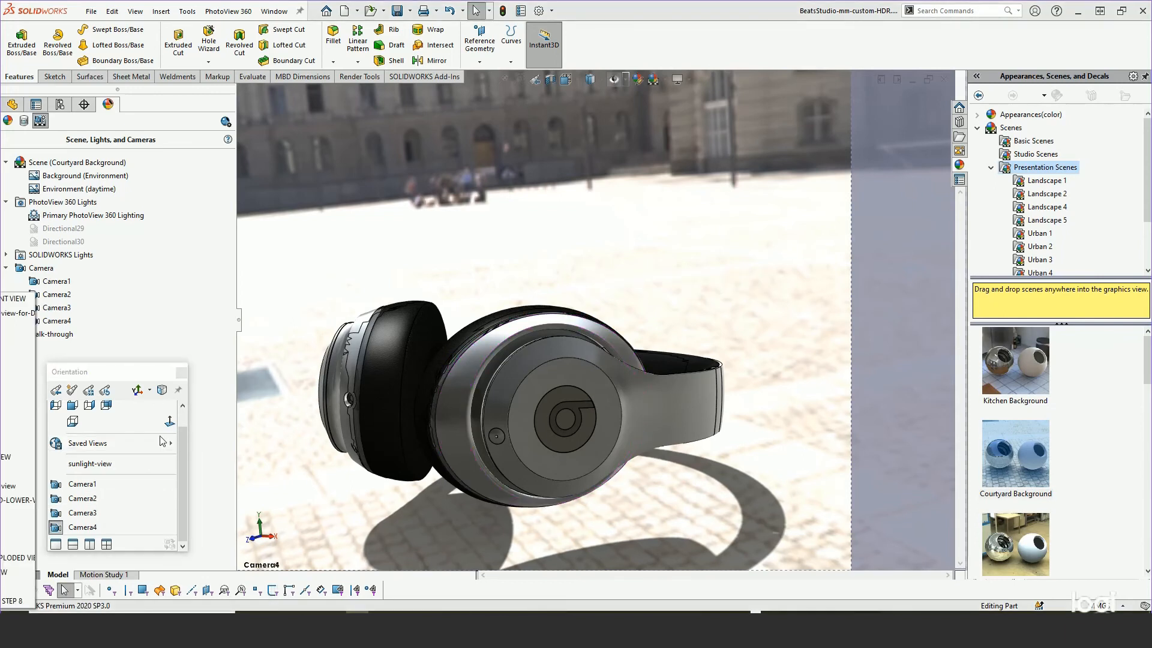
scroll(177, 444, up, 1)
click(159, 413)
middle_drag(541, 346, 509, 277)
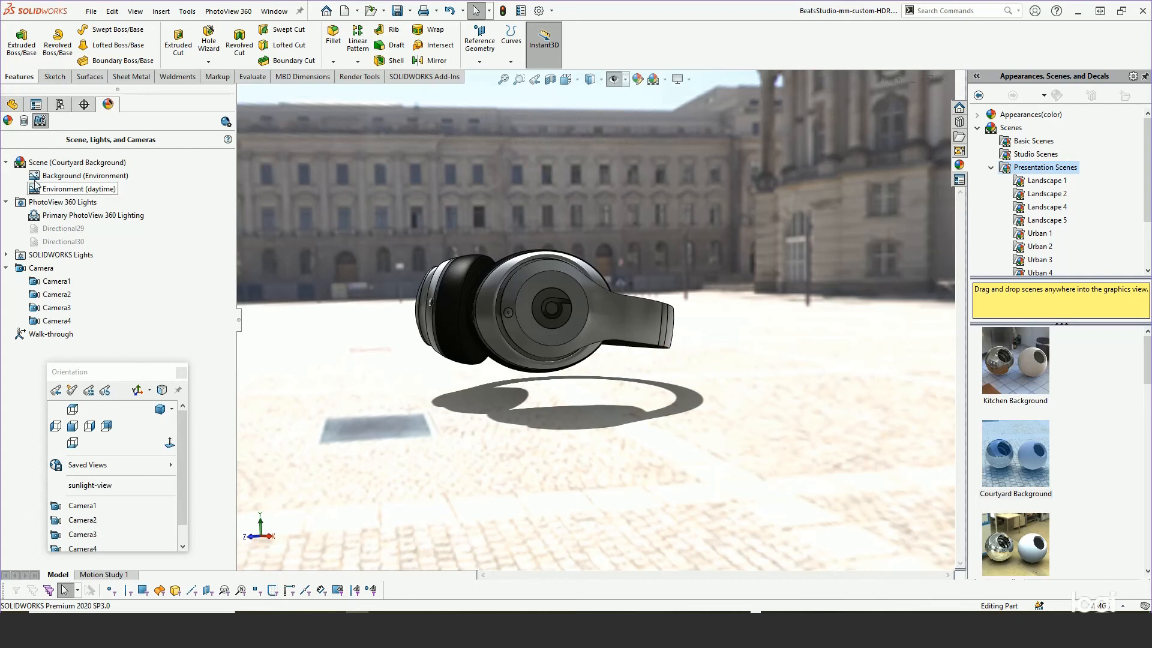
Open the Courtyard Background scene for editing and move the Orientation dialog clear of the scene settings
right_click(48, 162)
click(84, 169)
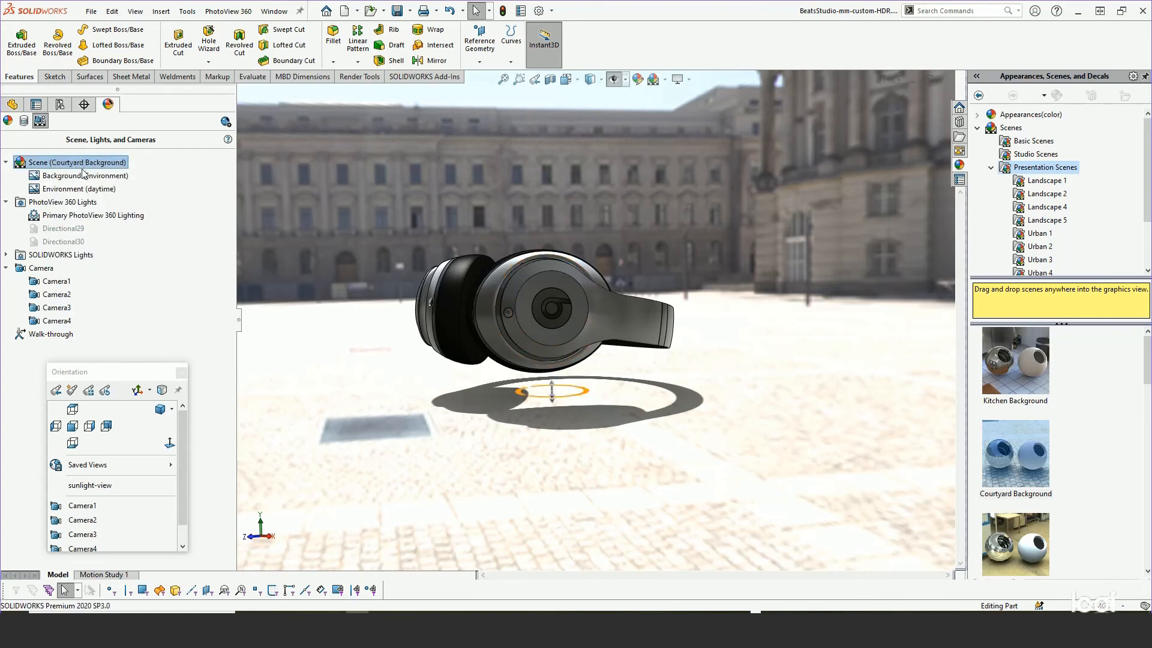
drag(96, 364, 215, 547)
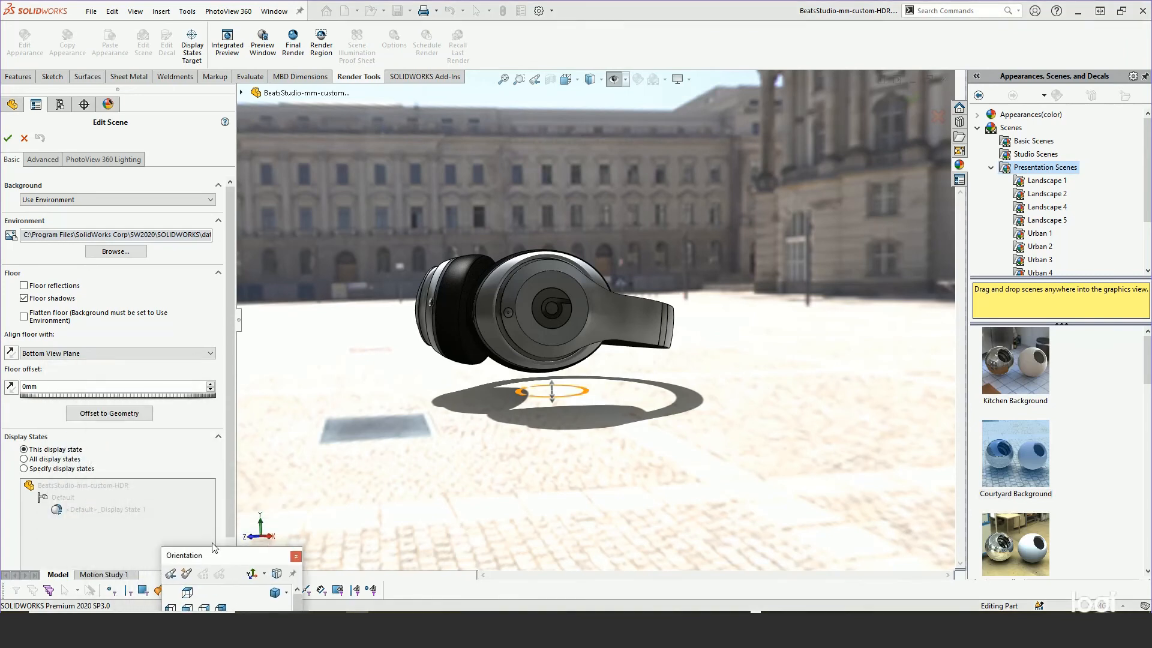
Try adjusting the scene's floor offset to bring the floor closer to the headphones
click(98, 394)
drag(91, 398, 75, 405)
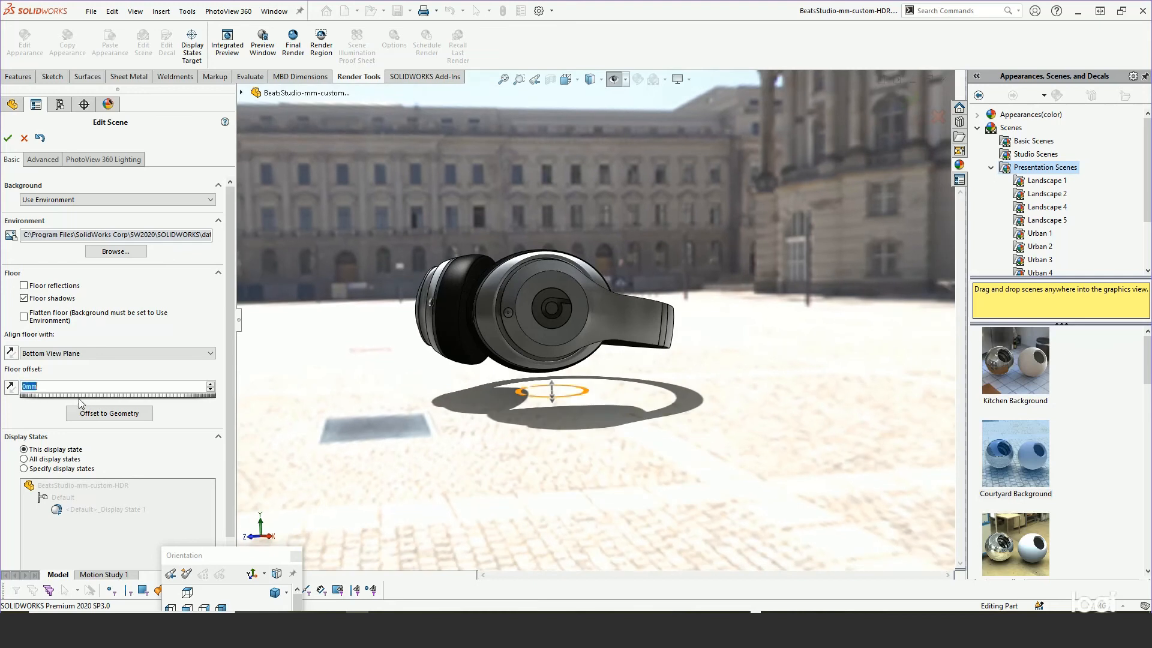
middle_drag(481, 392, 470, 377)
drag(550, 385, 547, 357)
middle_drag(555, 405, 578, 452)
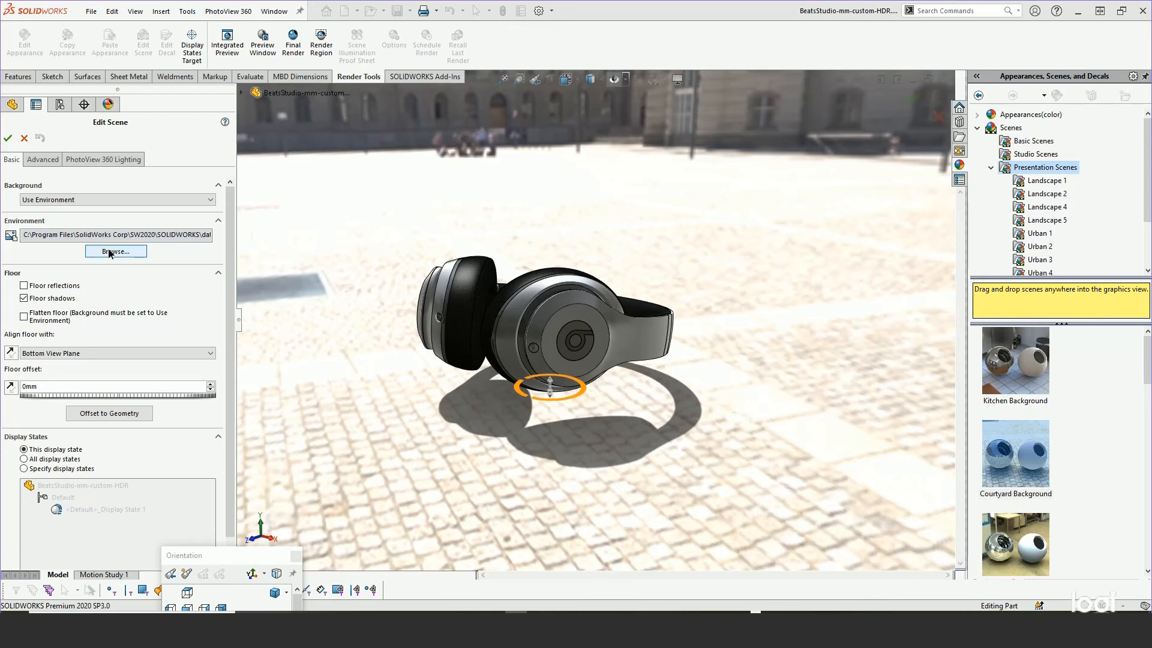
Load Ditch-River_2k.hdr from the inner Ditch_River folder under episode-22 as the scene's environment image
click(115, 251)
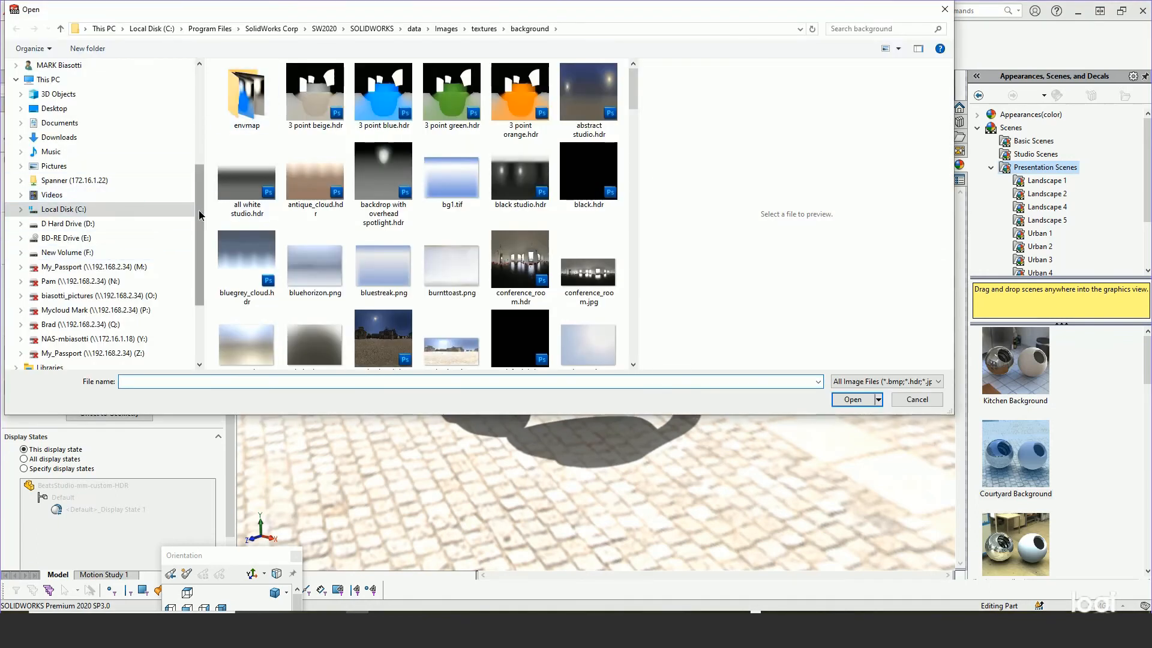
scroll(199, 210, up, 5)
click(61, 170)
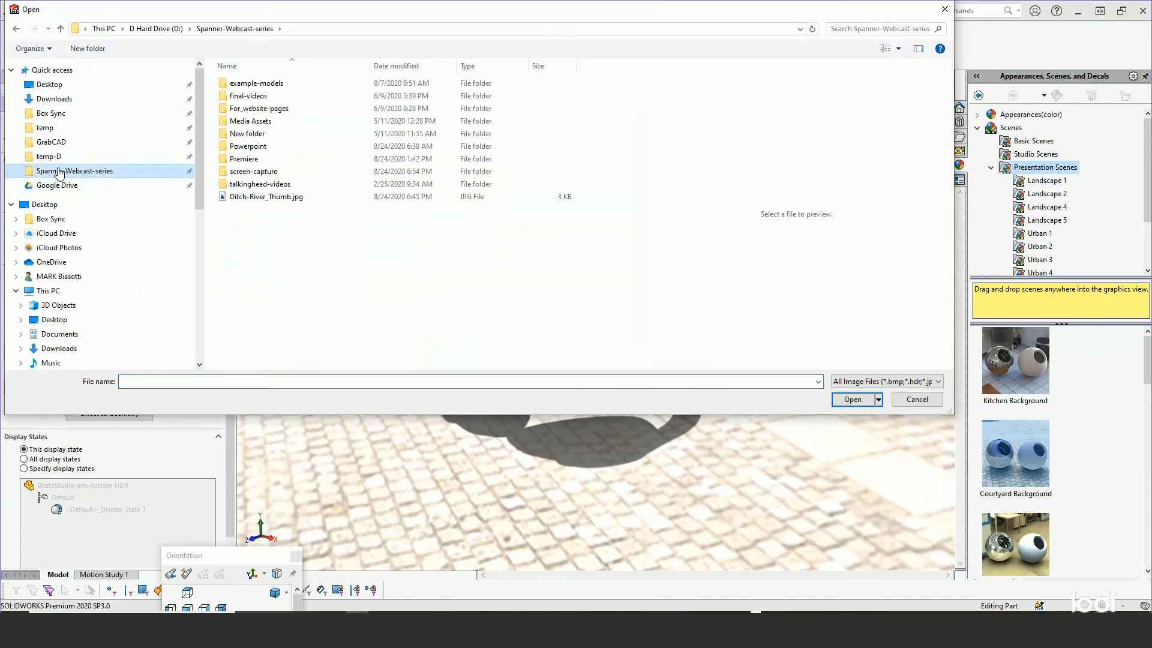
double_click(255, 84)
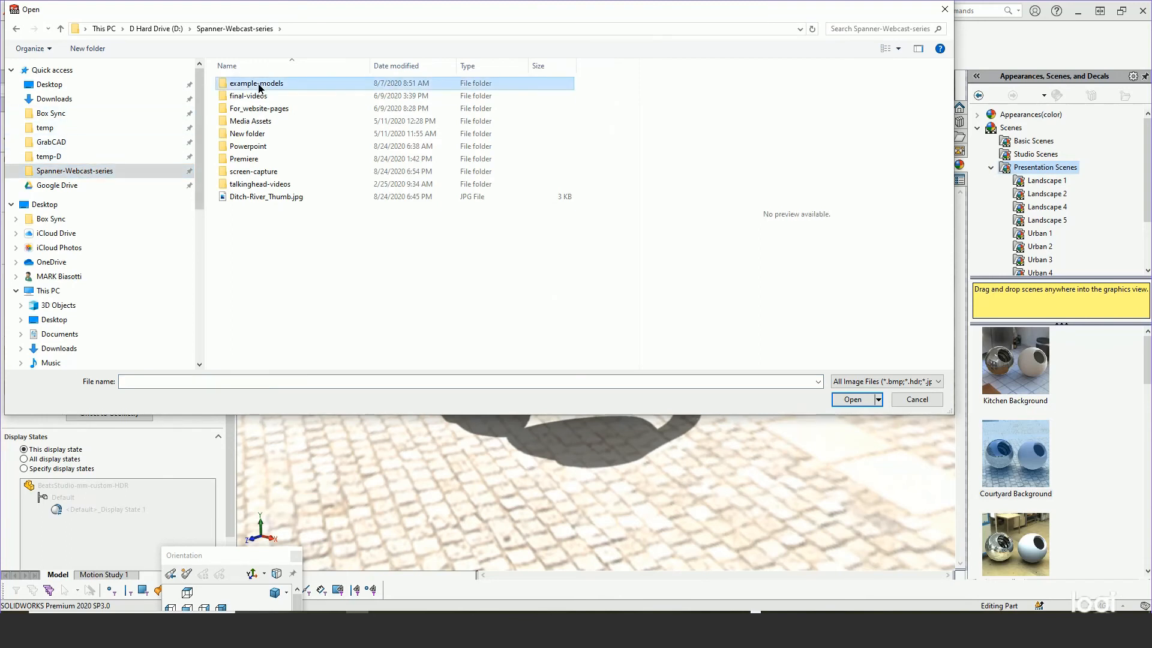
double_click(246, 348)
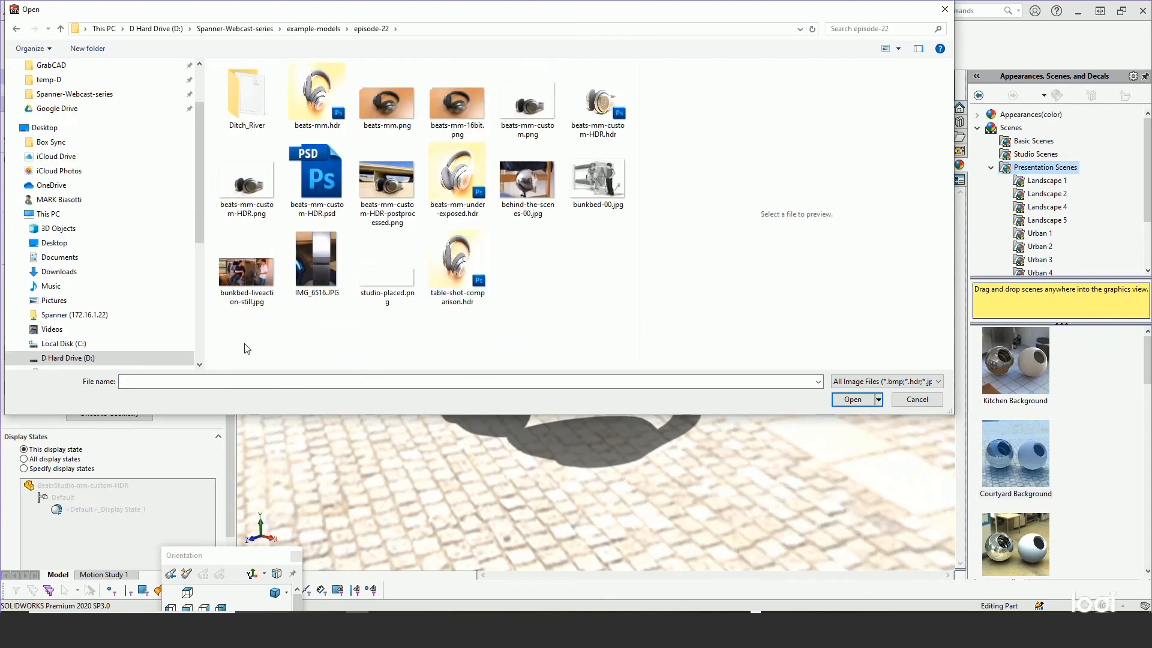
double_click(247, 90)
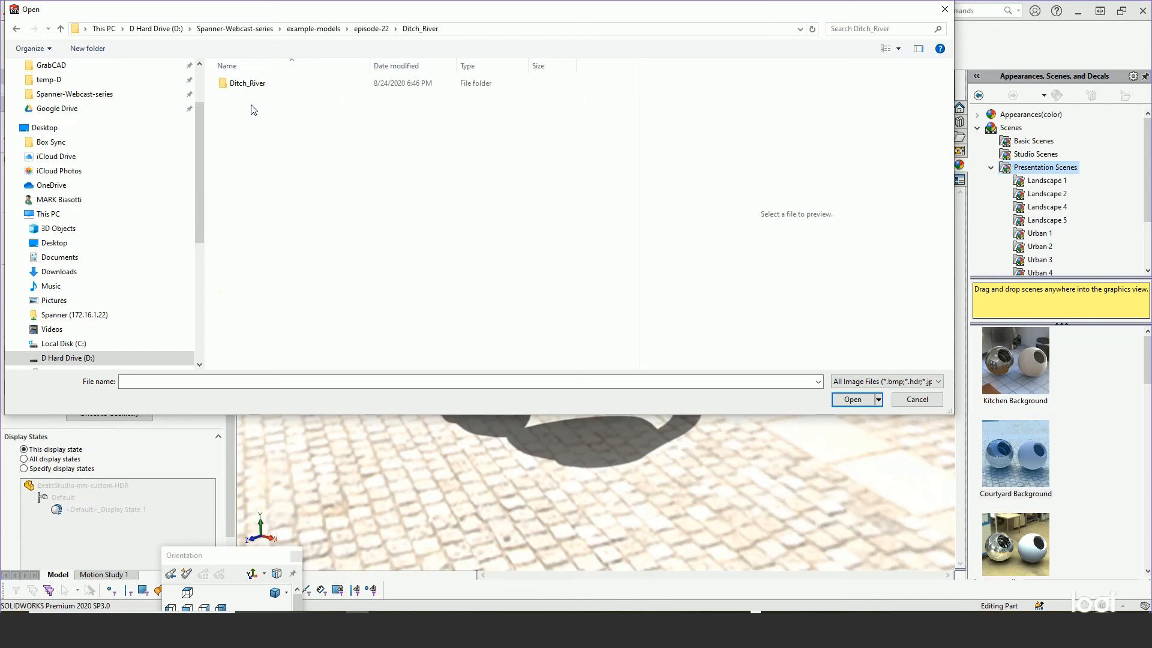
double_click(248, 86)
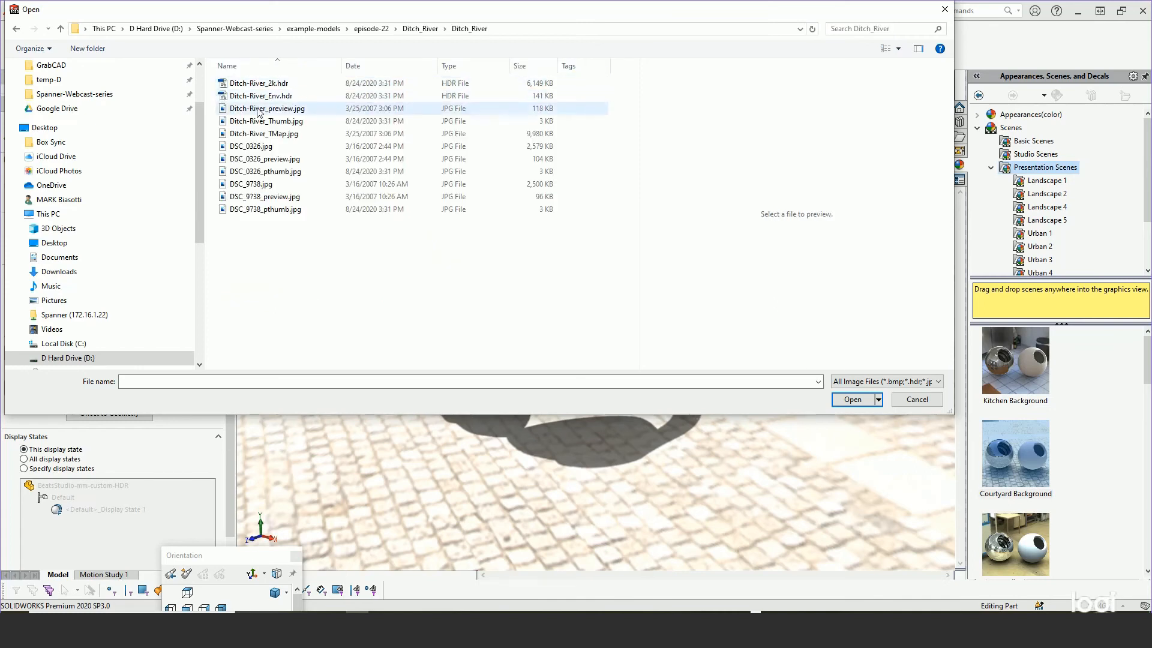
click(288, 98)
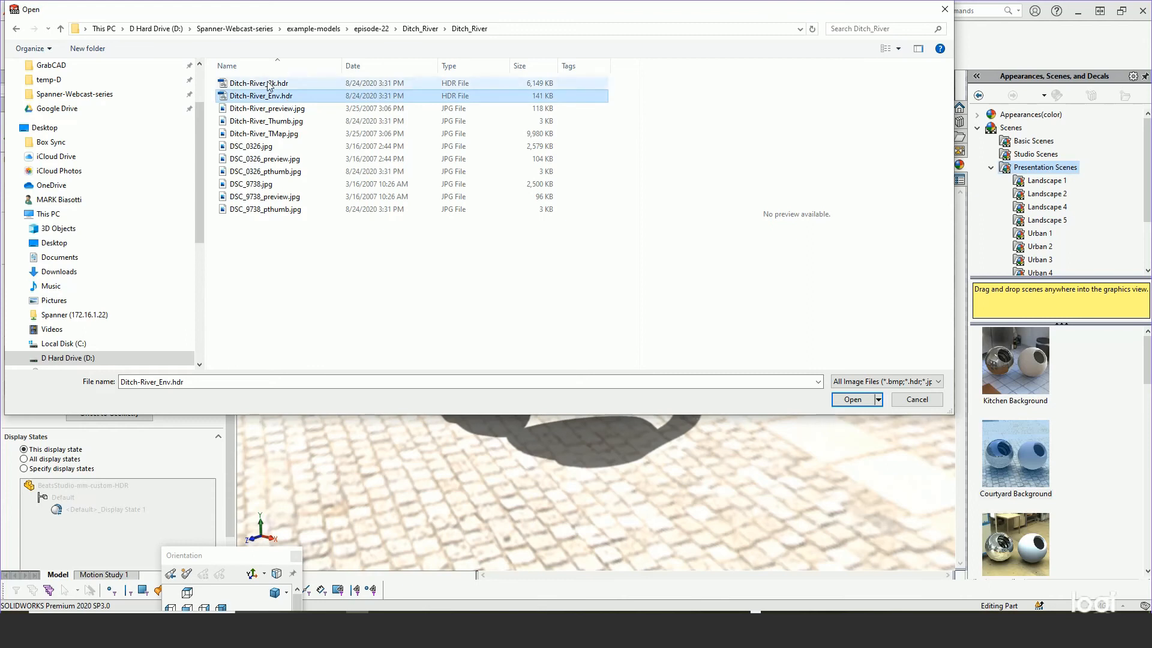
click(273, 84)
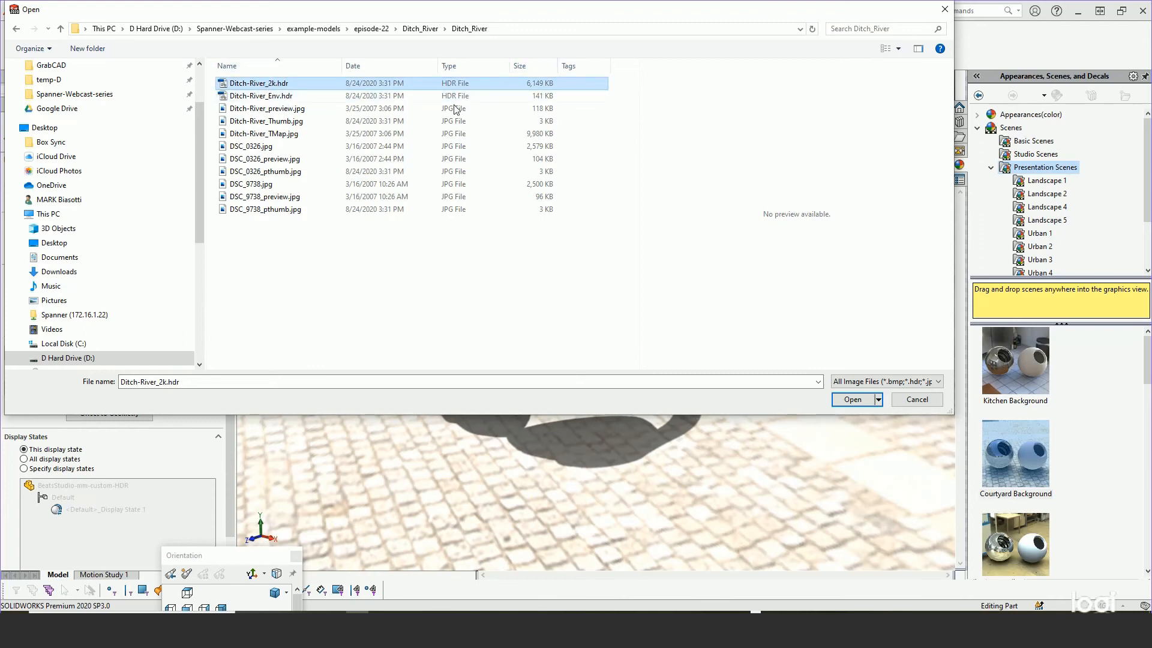
click(852, 397)
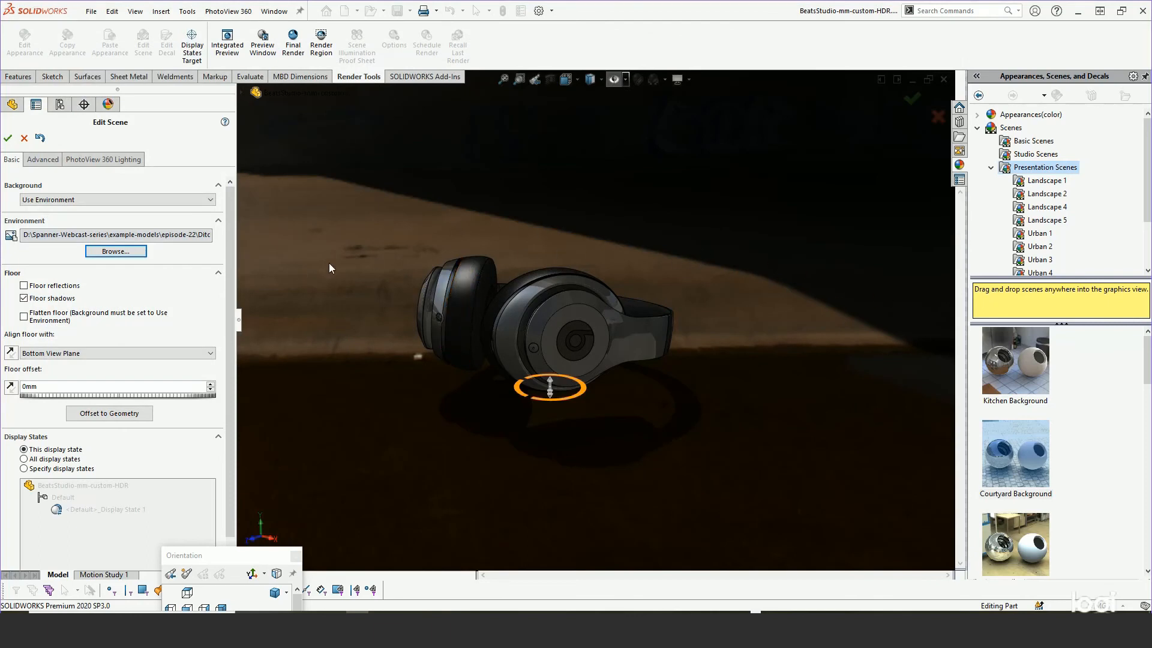
Switch the scene background to Image and browse to the inner Ditch_River folder under Spanner-Webcast-series, example-models, episode-22
click(40, 198)
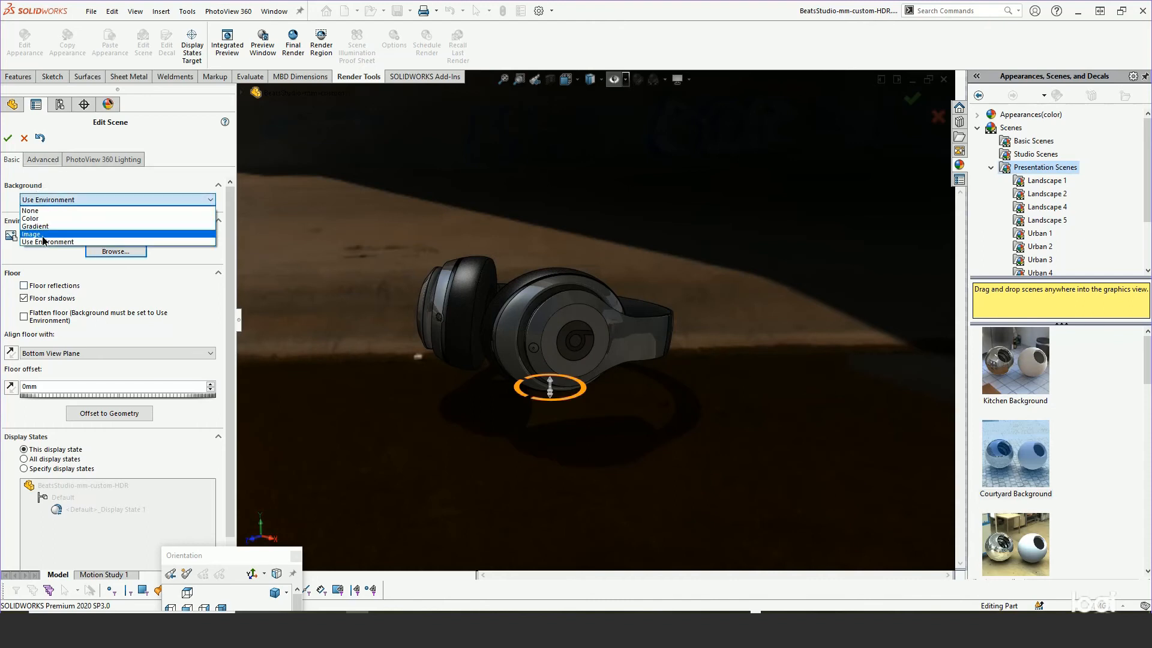
click(43, 236)
click(51, 234)
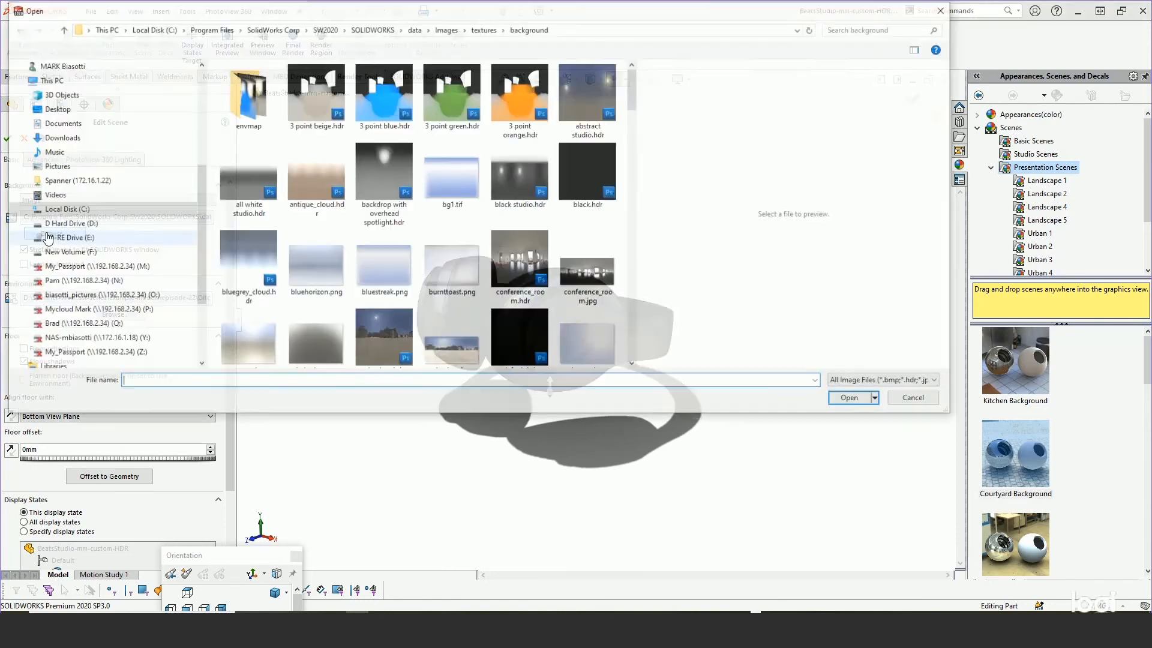
drag(198, 206, 203, 88)
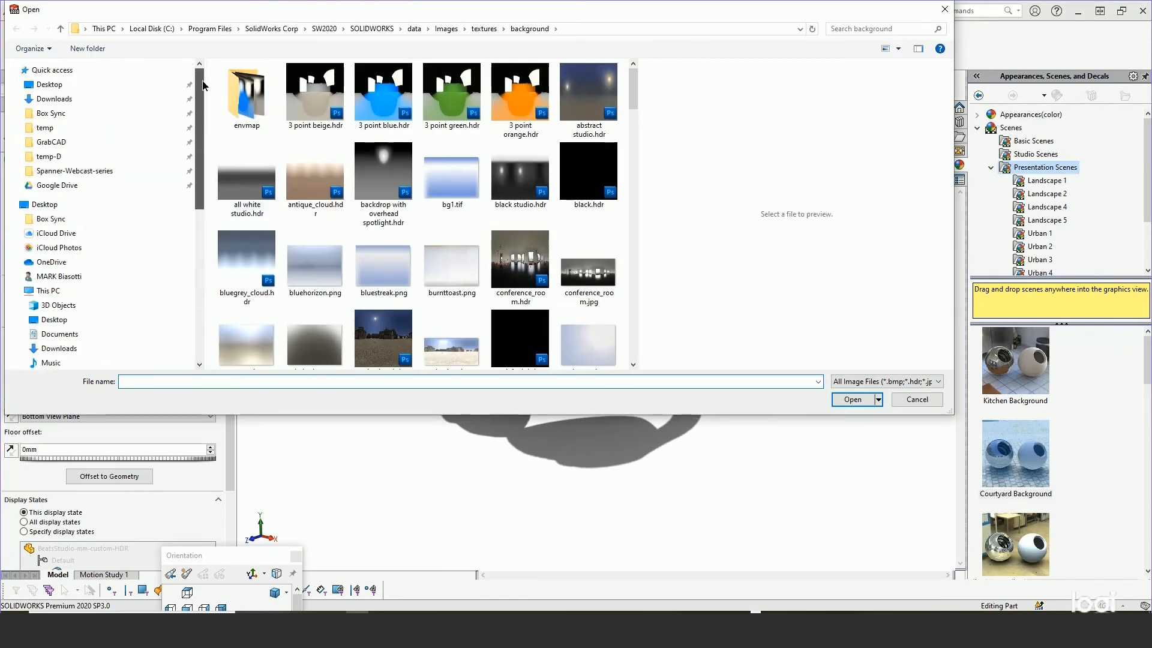
click(66, 171)
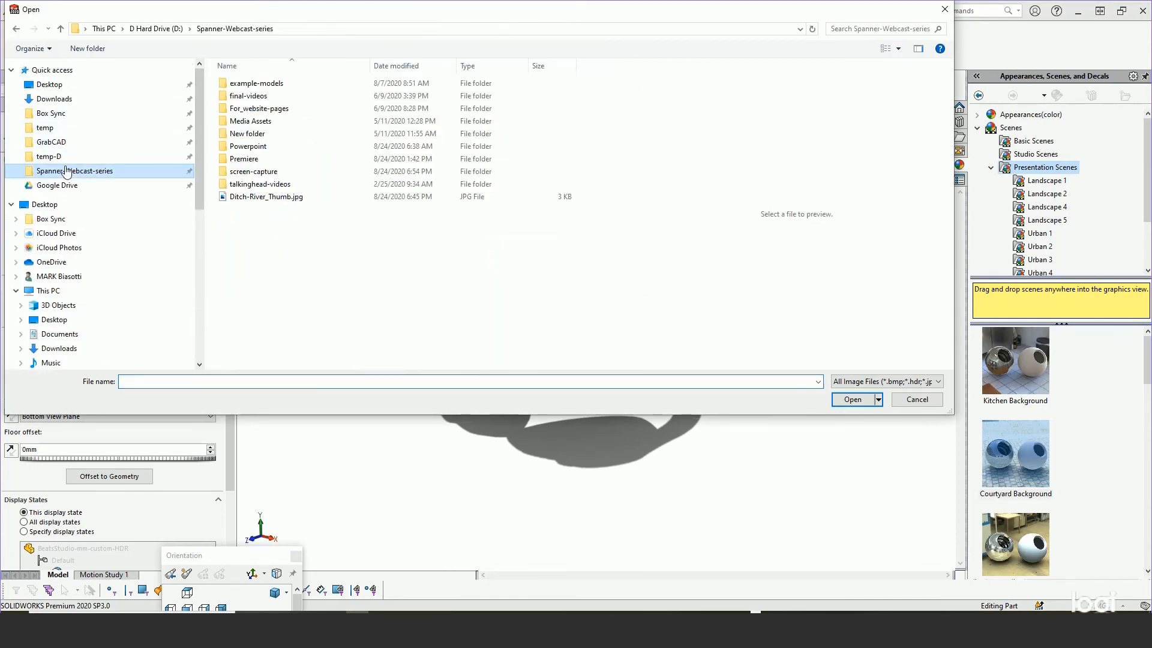
double_click(252, 83)
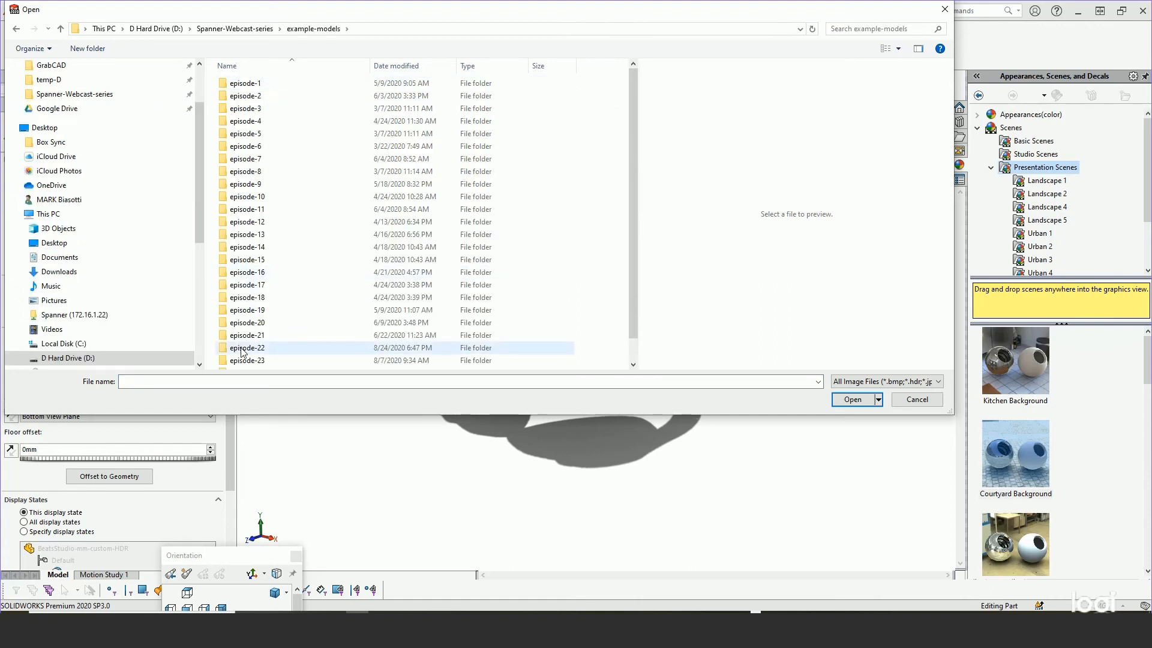
double_click(242, 352)
double_click(242, 96)
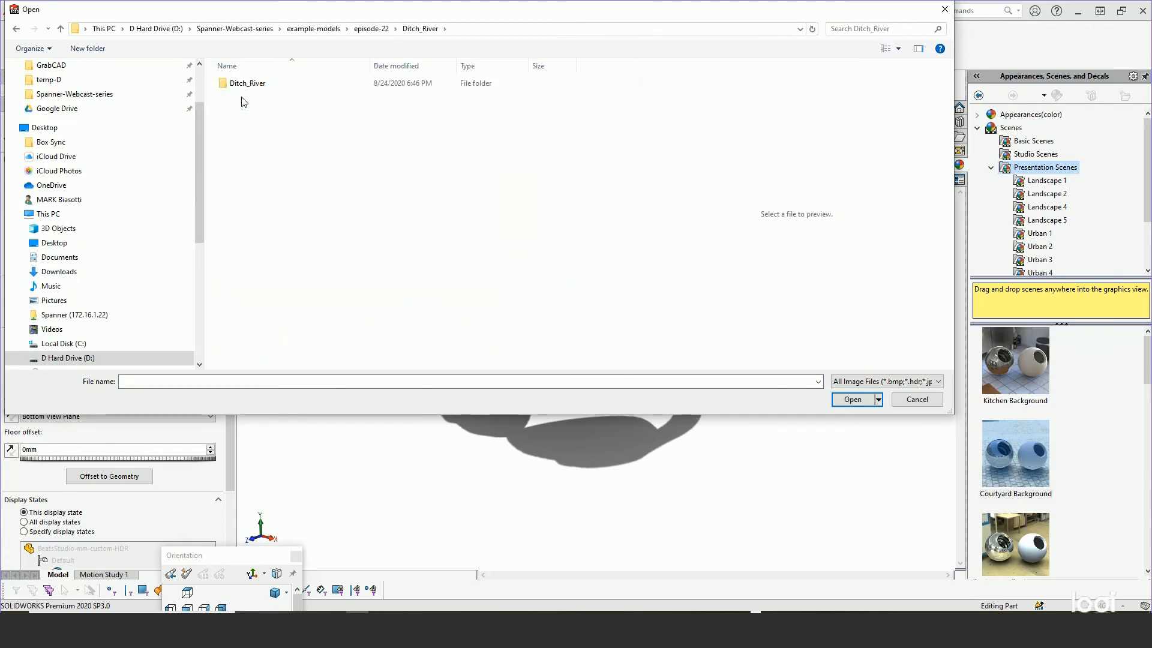
double_click(248, 82)
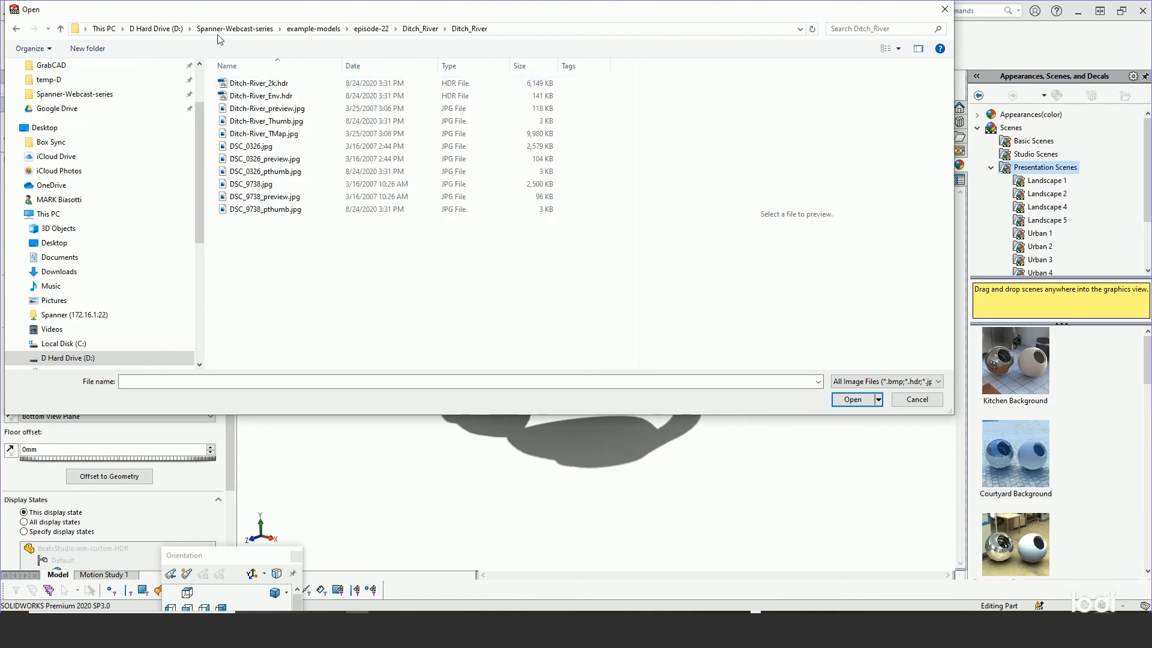
Preview the Ditch_River photos and load the full-size DSC_0326.jpg as the background image
click(264, 121)
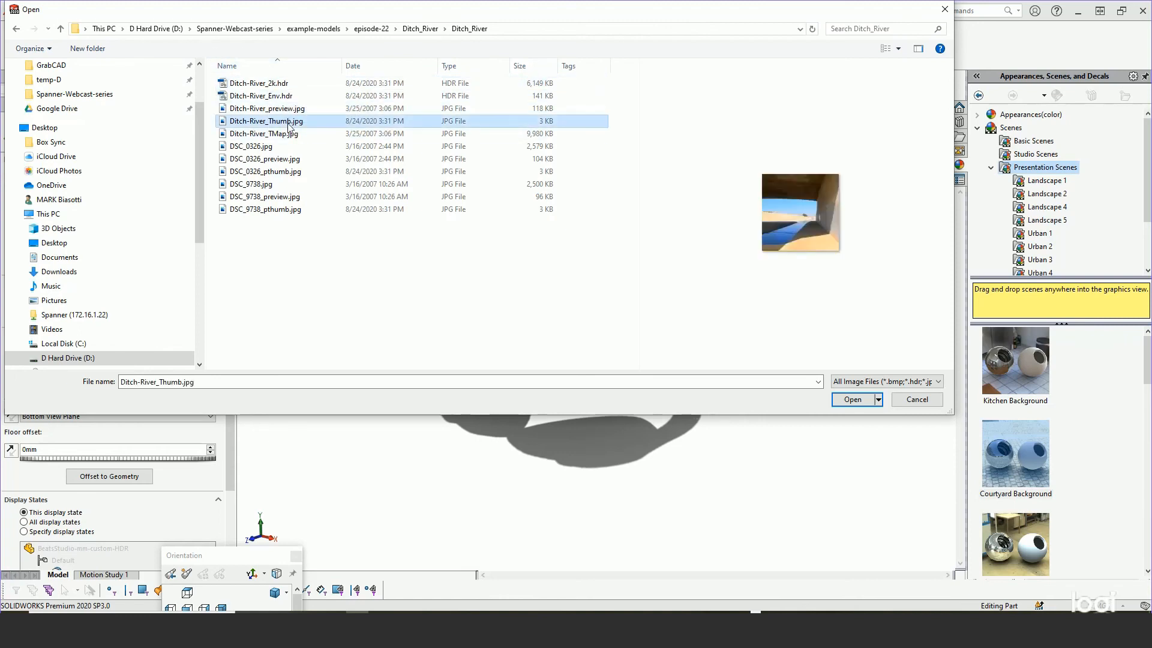
click(277, 134)
click(271, 122)
click(268, 159)
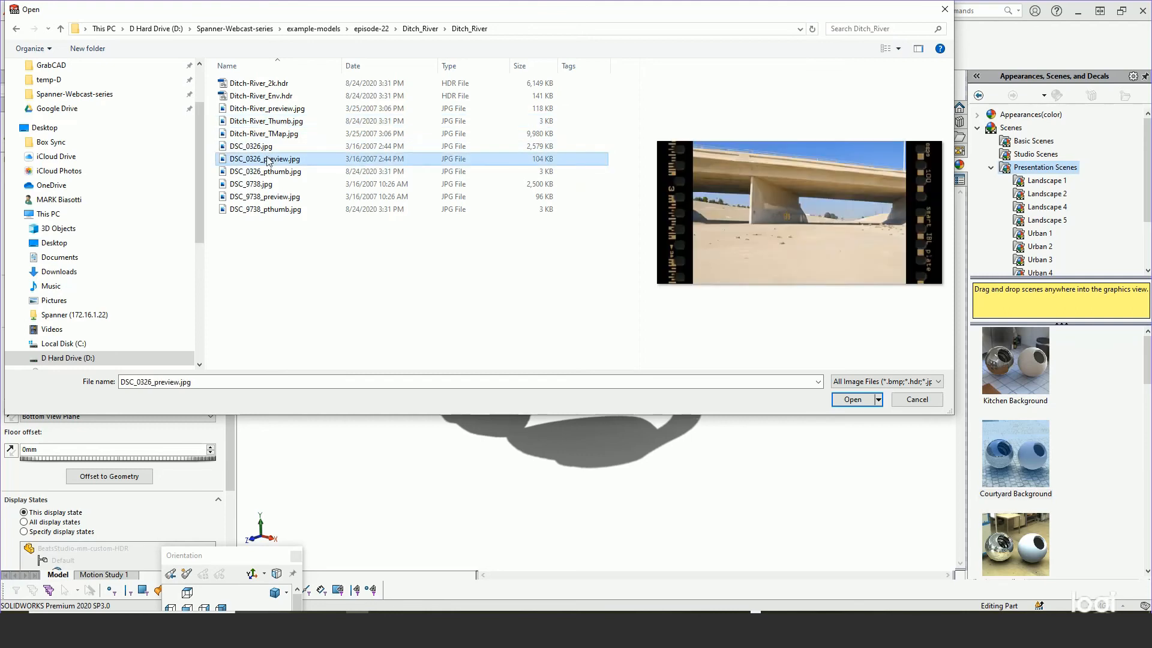
click(268, 146)
click(266, 171)
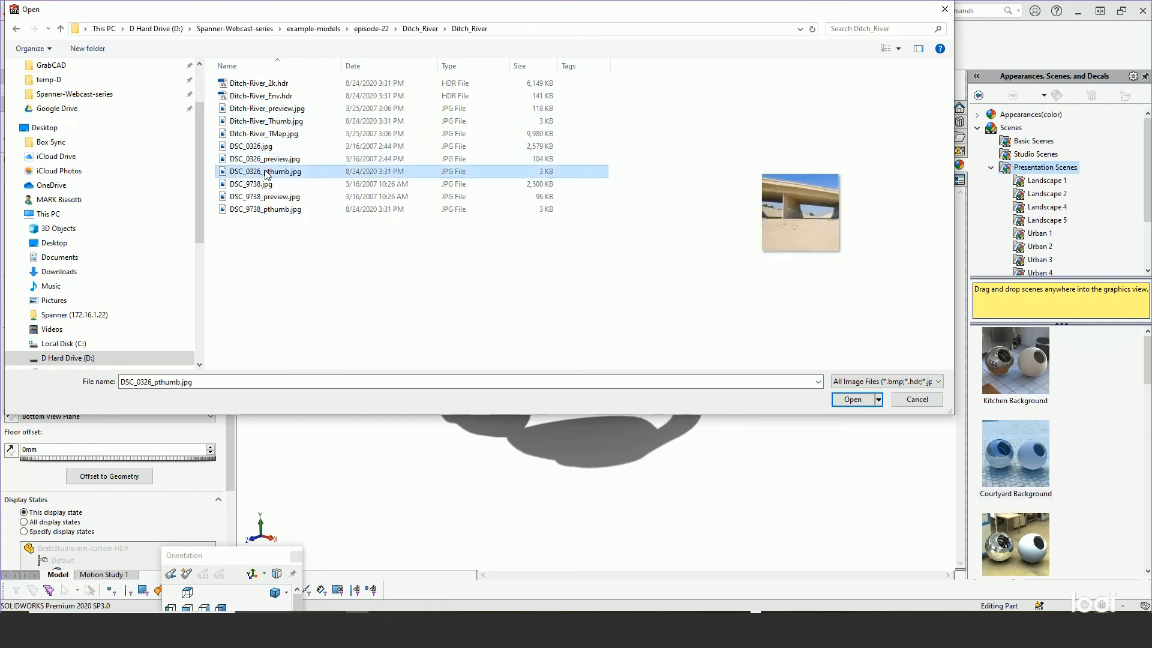
click(266, 160)
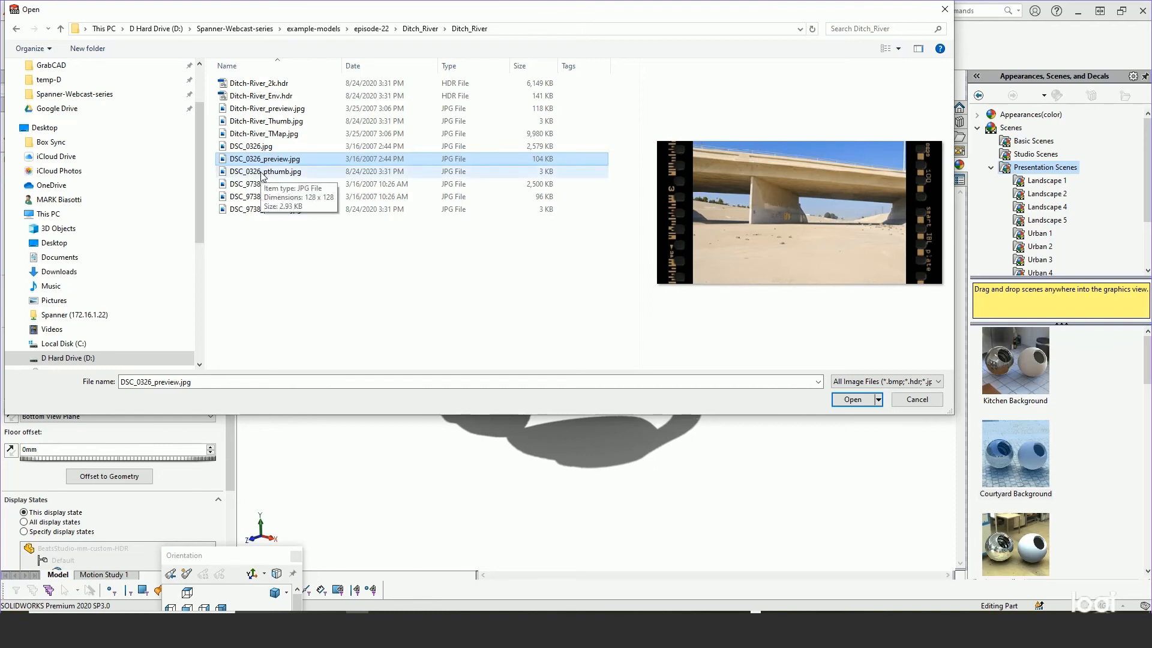
click(259, 148)
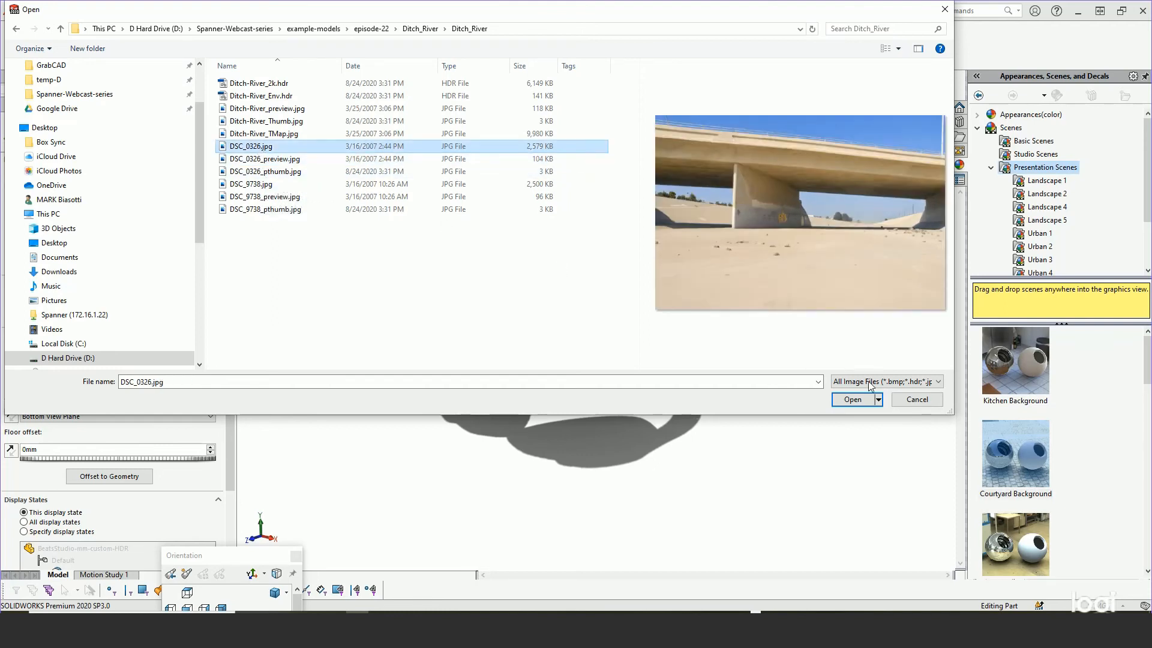
click(846, 400)
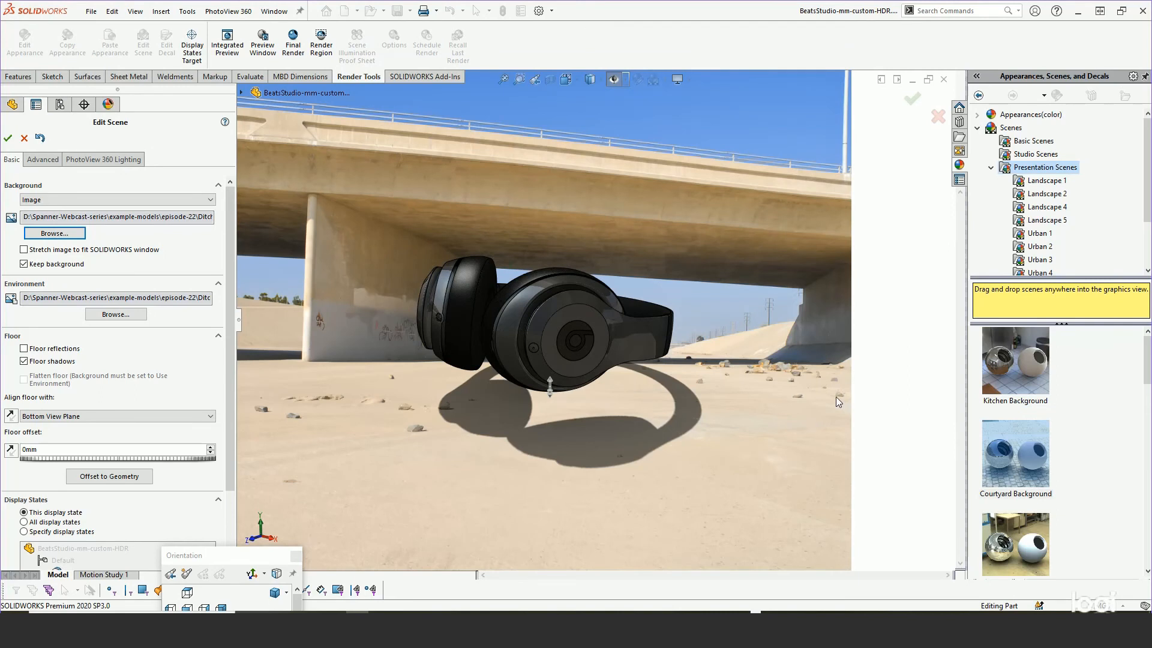
Raise the scene floor to the underside of the headphones, using a floor offset of about 23 mm
click(43, 159)
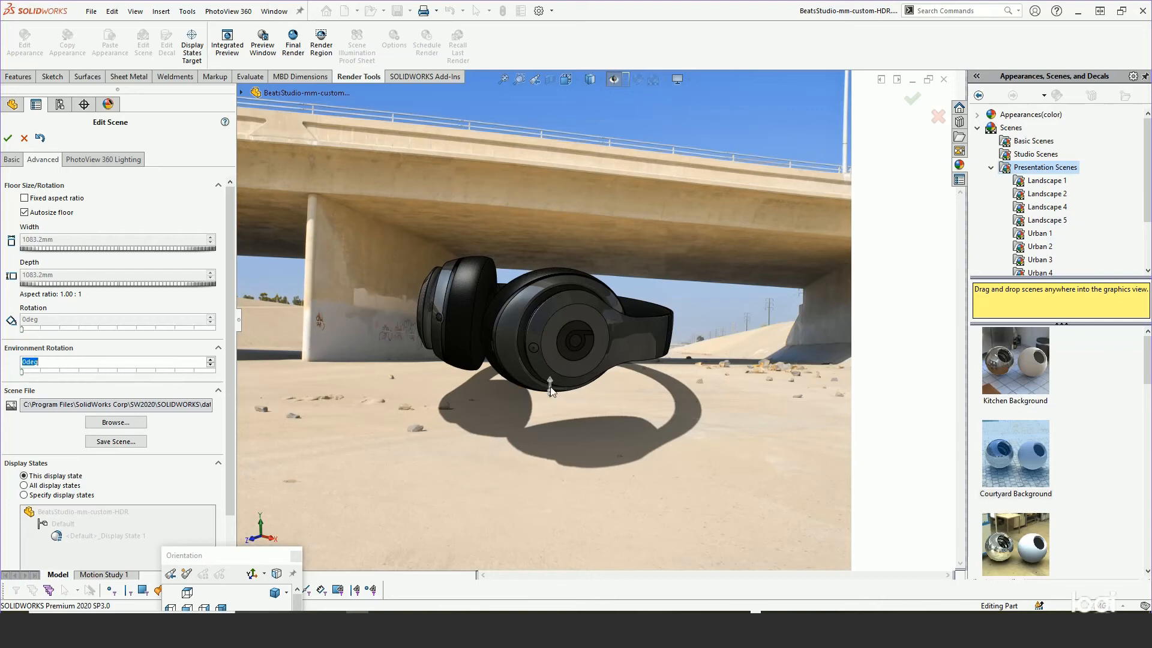
click(550, 383)
middle_drag(552, 362, 547, 310)
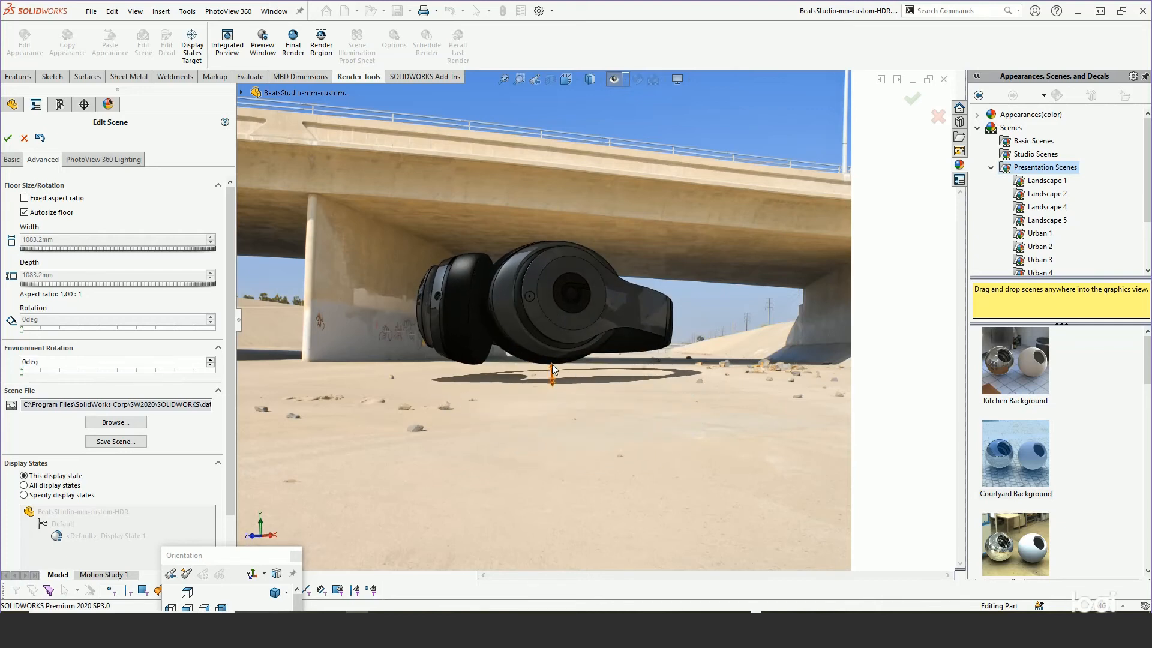
middle_drag(552, 301, 646, 373)
scroll(551, 403, down, 3)
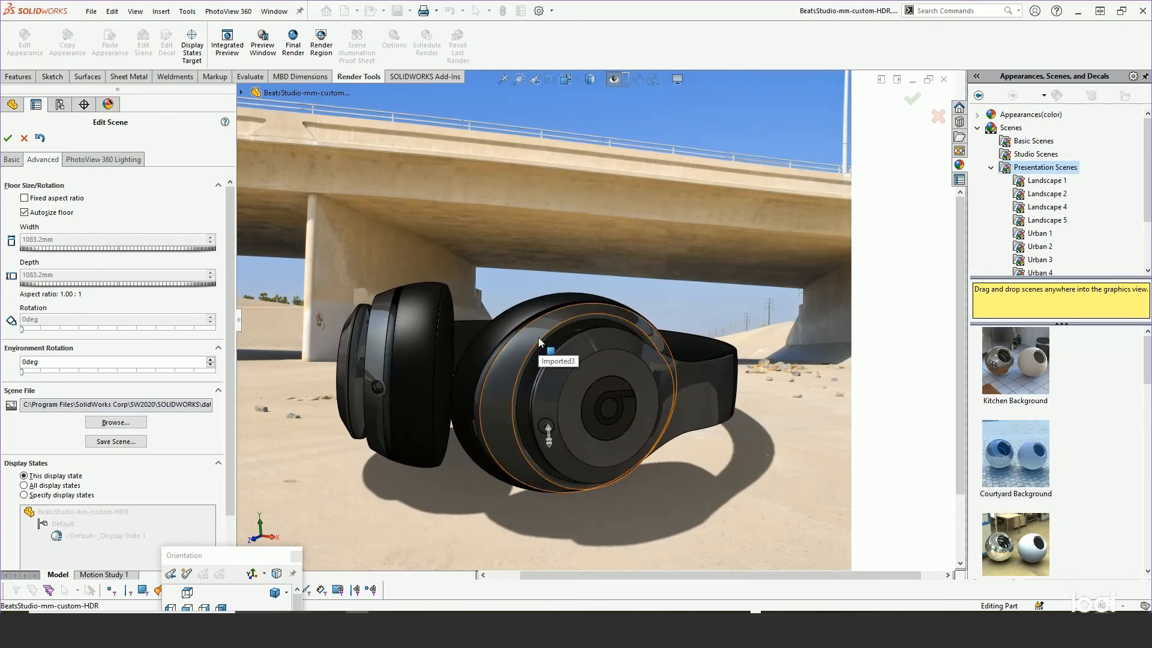
Set the scene's environment rotation to 252 degrees
click(12, 162)
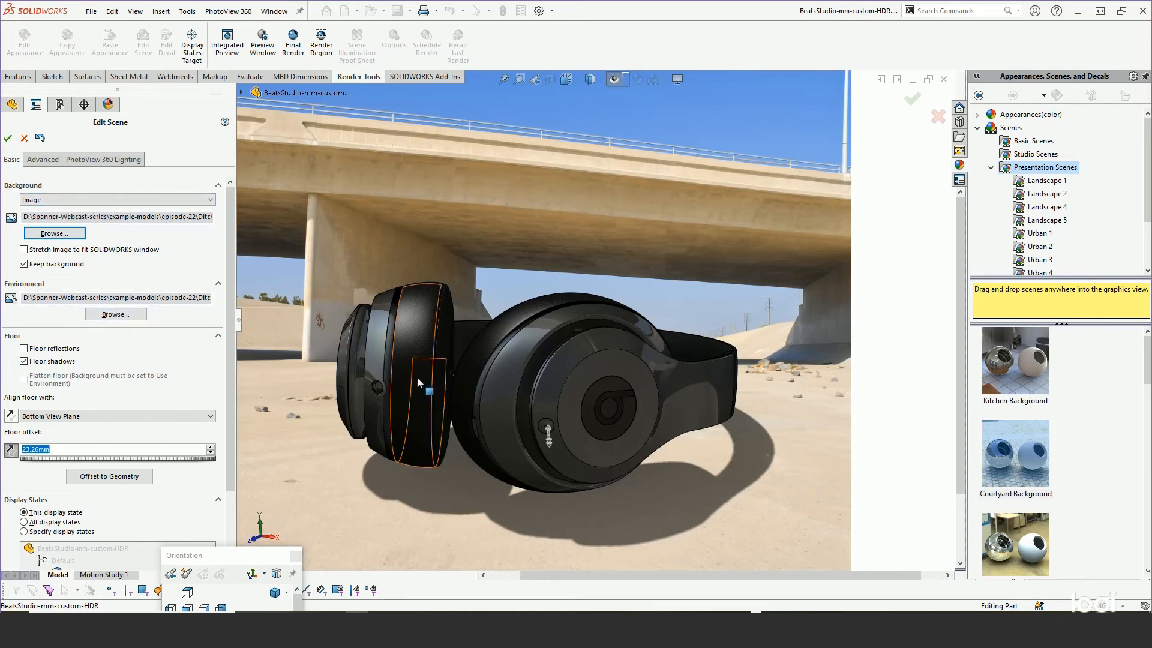
click(43, 161)
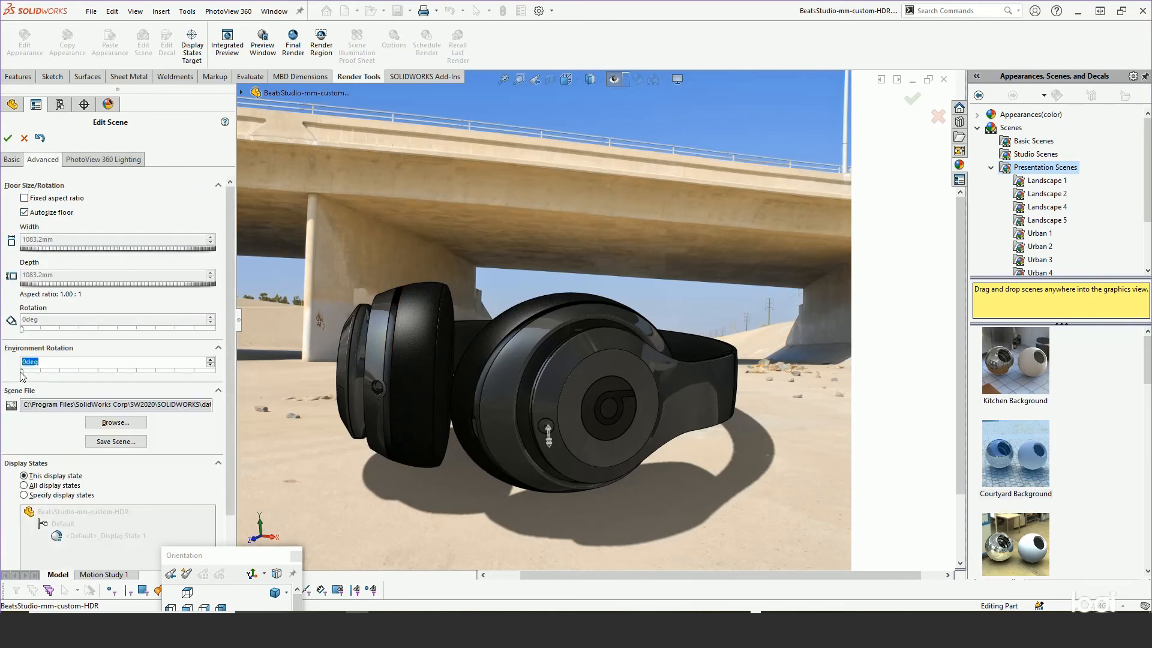
drag(23, 373, 157, 381)
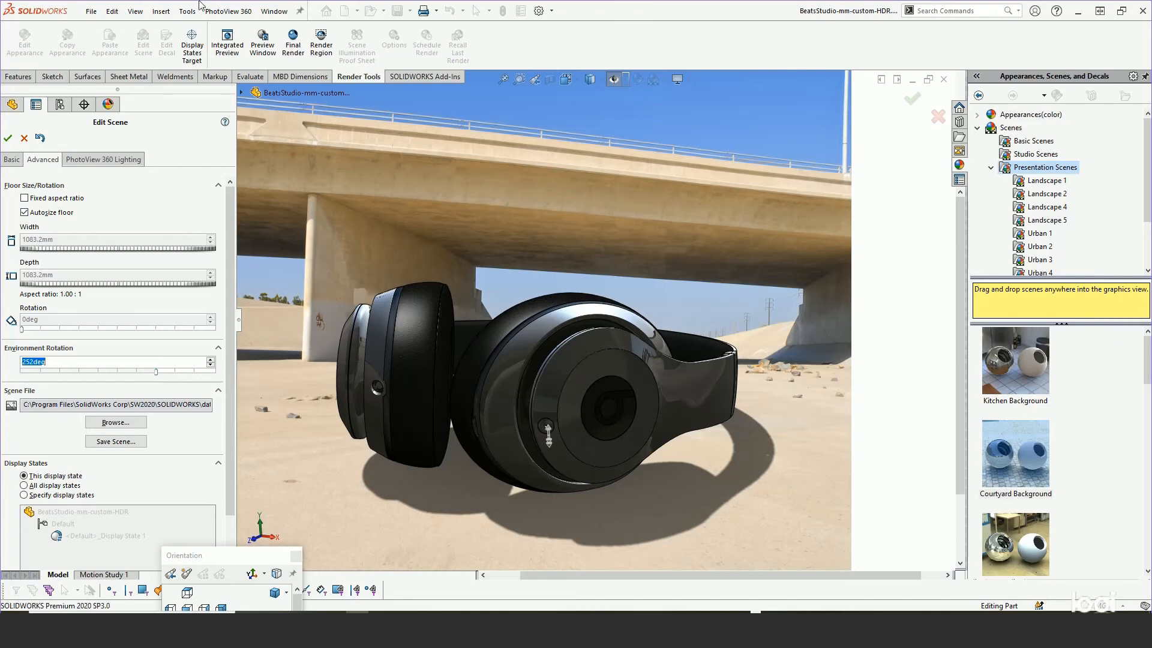
Open a PhotoView 360 preview window clear of the headphones and accept the scene edits
click(228, 10)
click(231, 145)
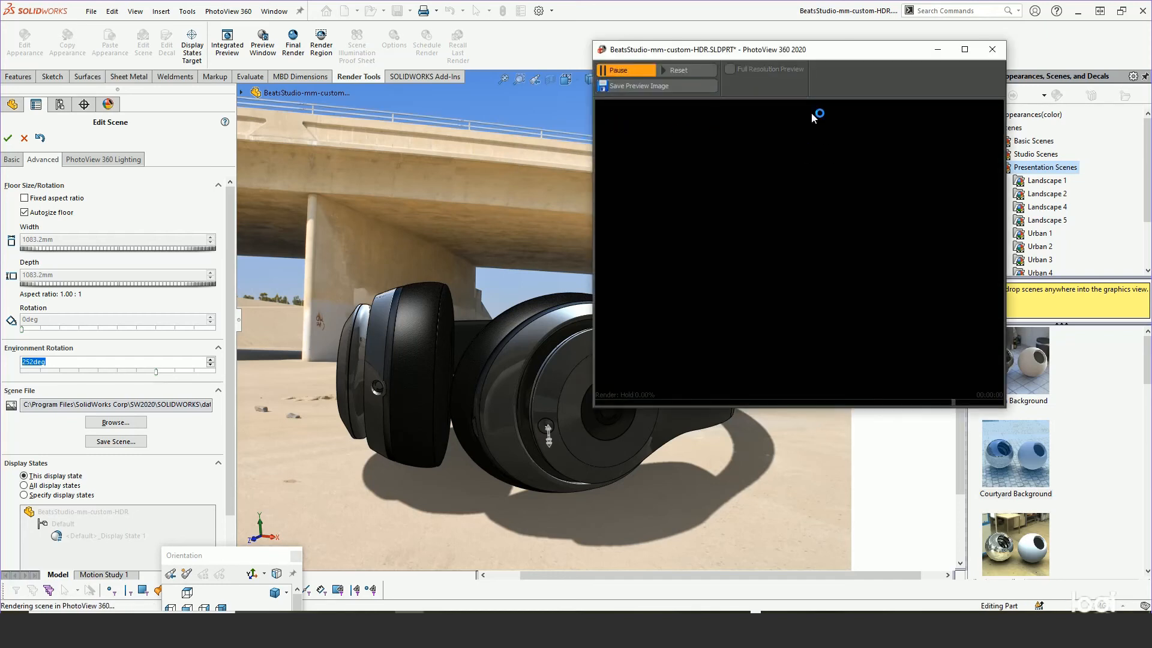
drag(816, 56, 938, 32)
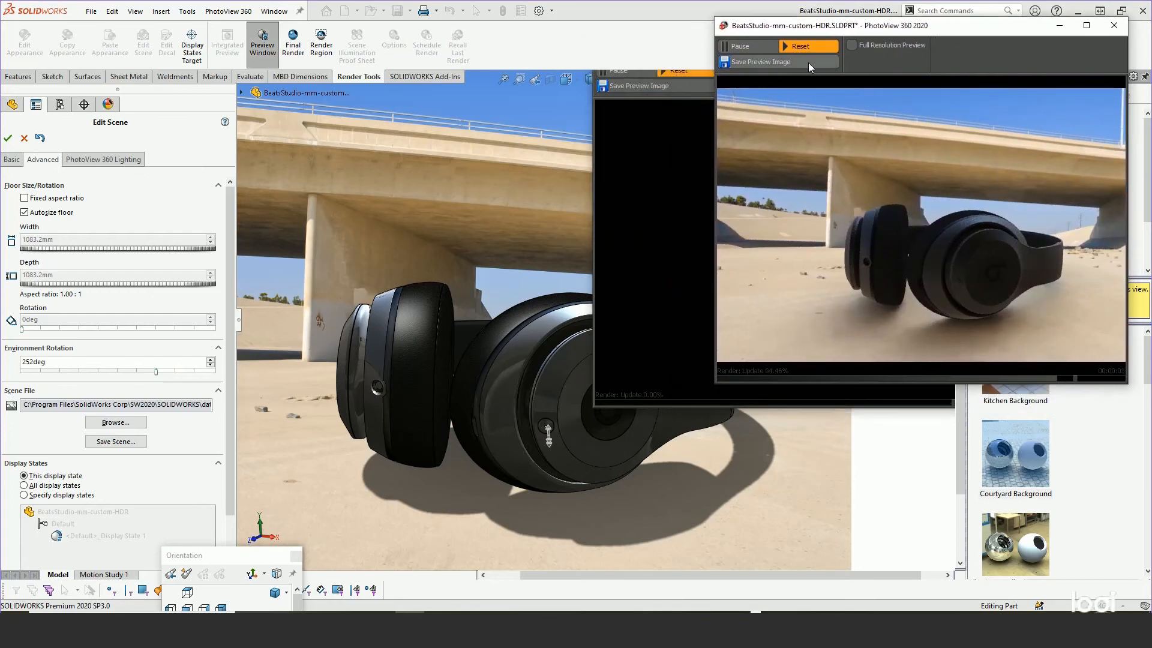
click(7, 138)
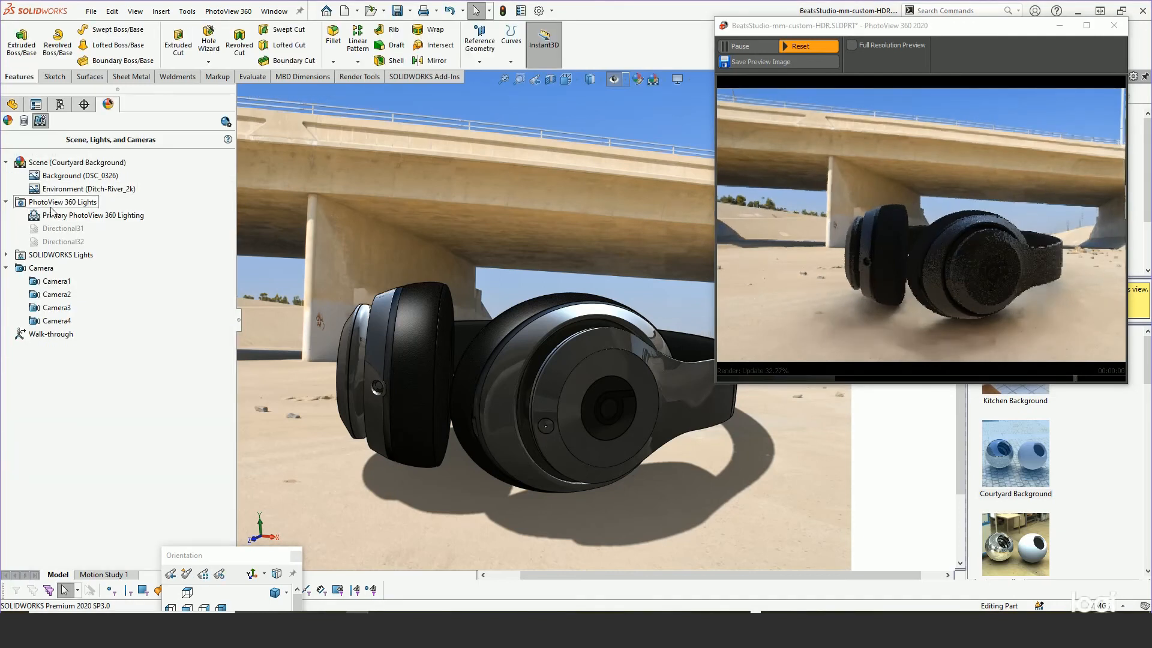
Add a sunlight to the PhotoView 360 lights and set its time of day to 4:00:00 PM
right_click(58, 204)
click(100, 255)
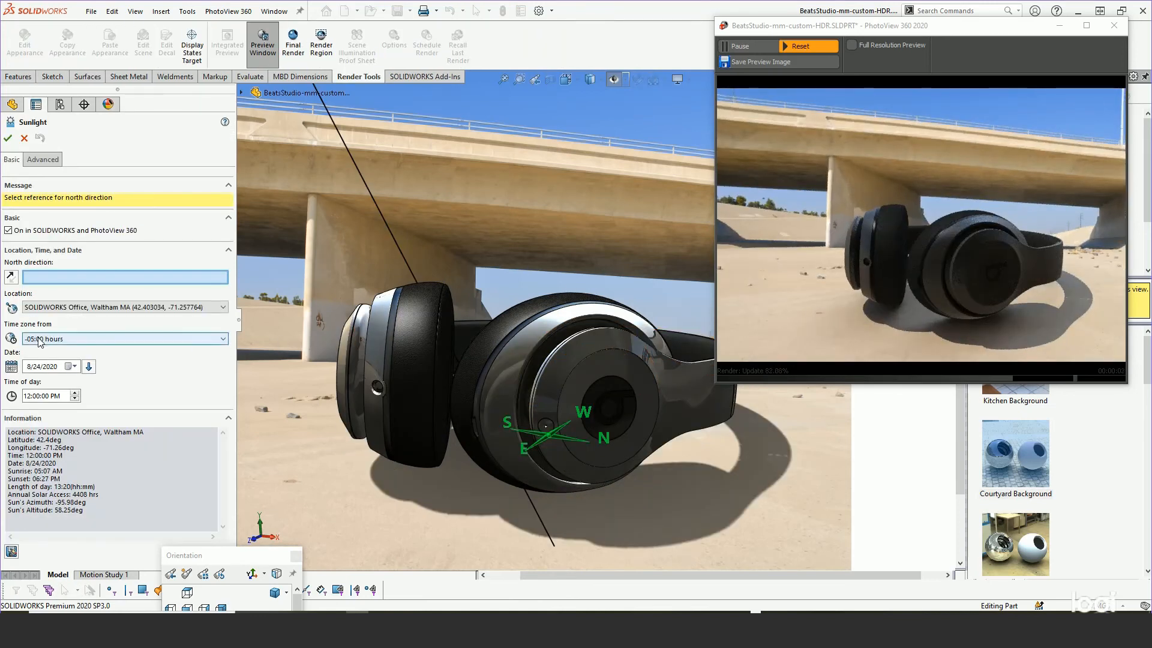
click(75, 393)
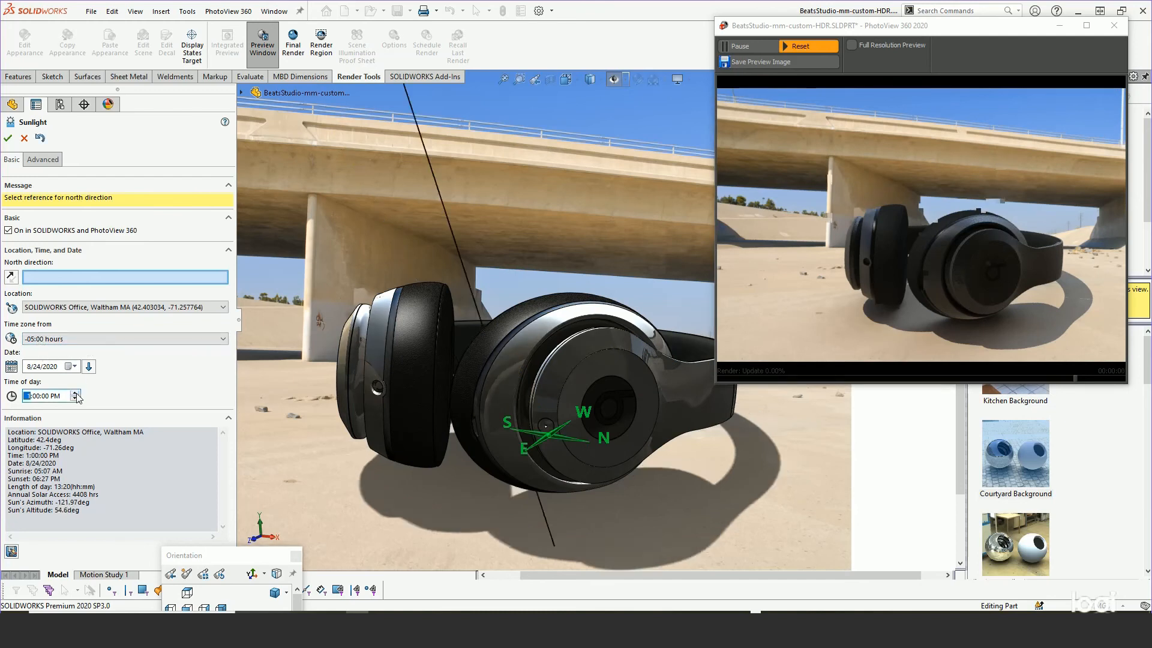
click(75, 393)
click(75, 393)
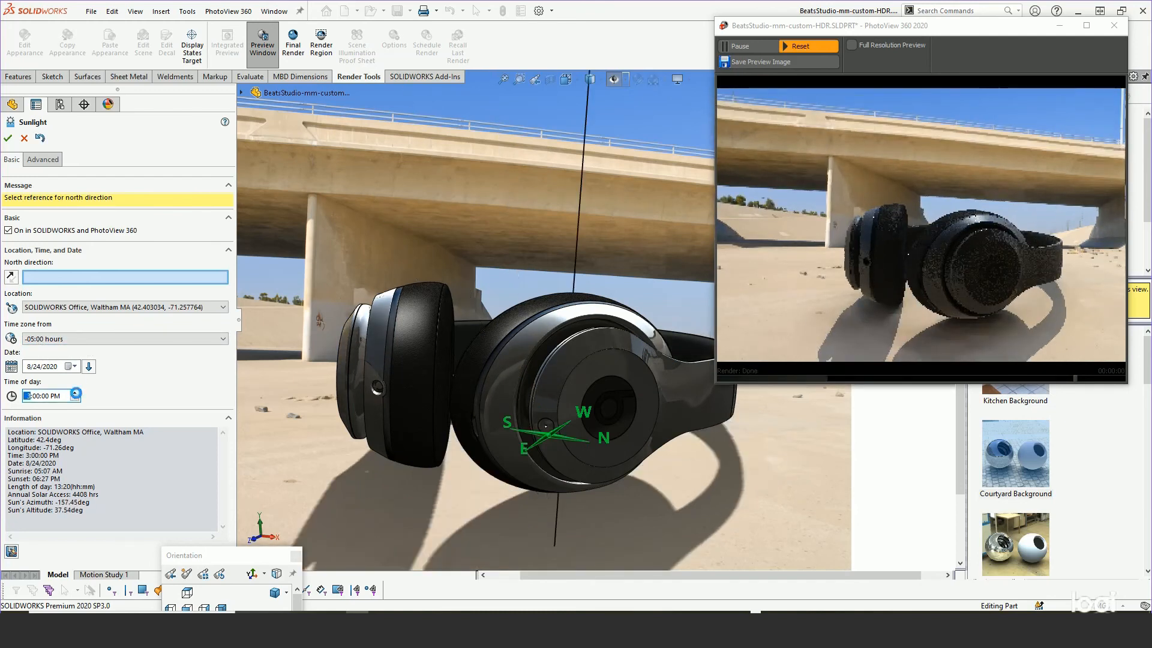
click(75, 393)
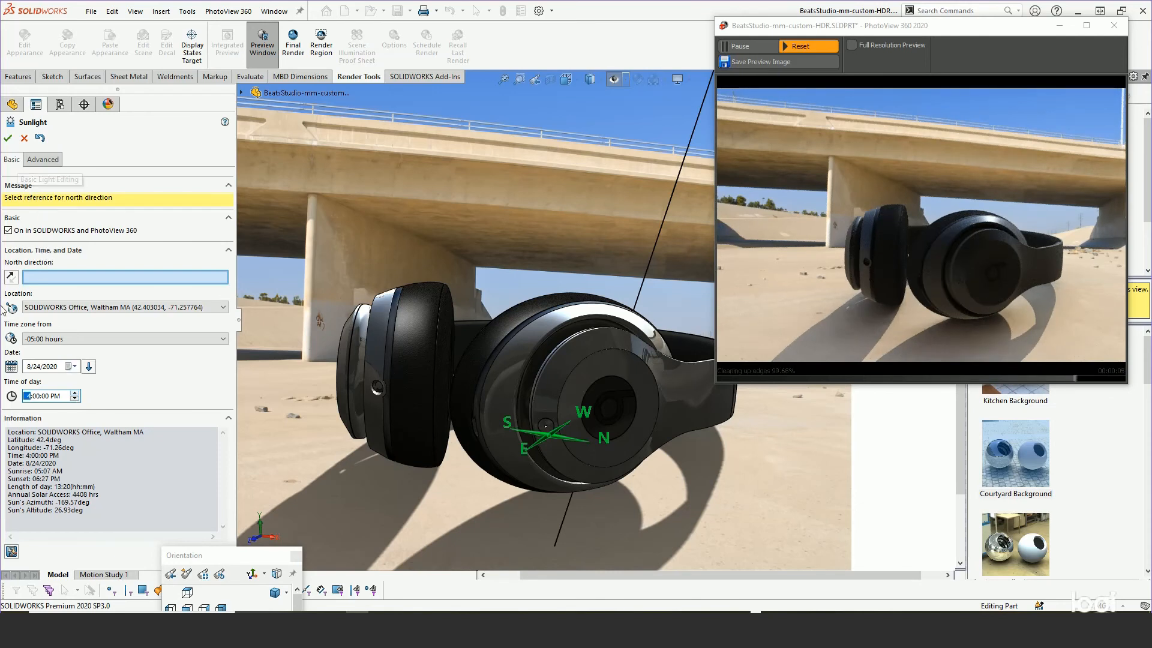
Set the sunlight's ground albedo to a pale sand colour with RGB 230, 215, 170 and accept the sunlight settings
click(37, 160)
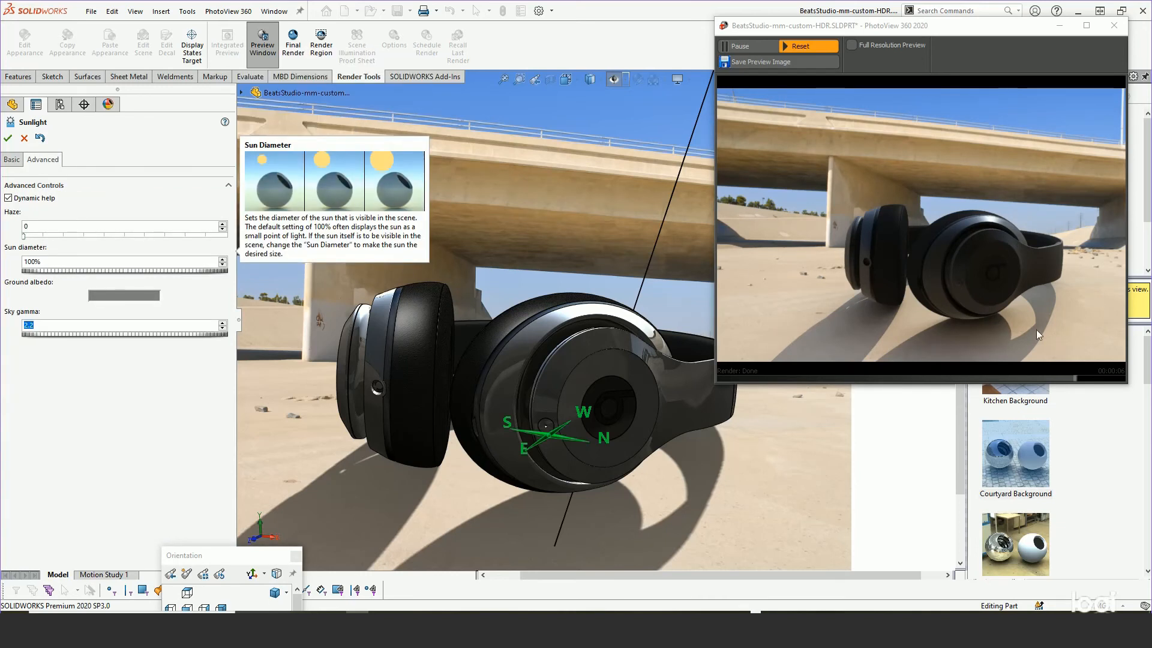
click(117, 295)
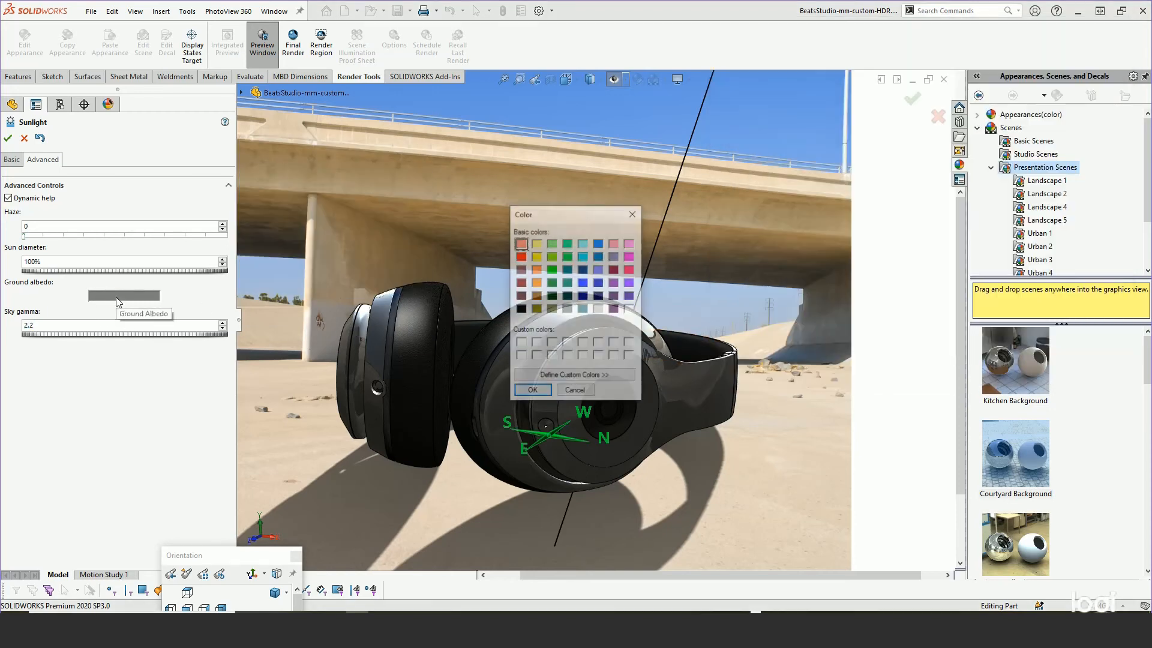
click(564, 375)
drag(664, 259, 659, 258)
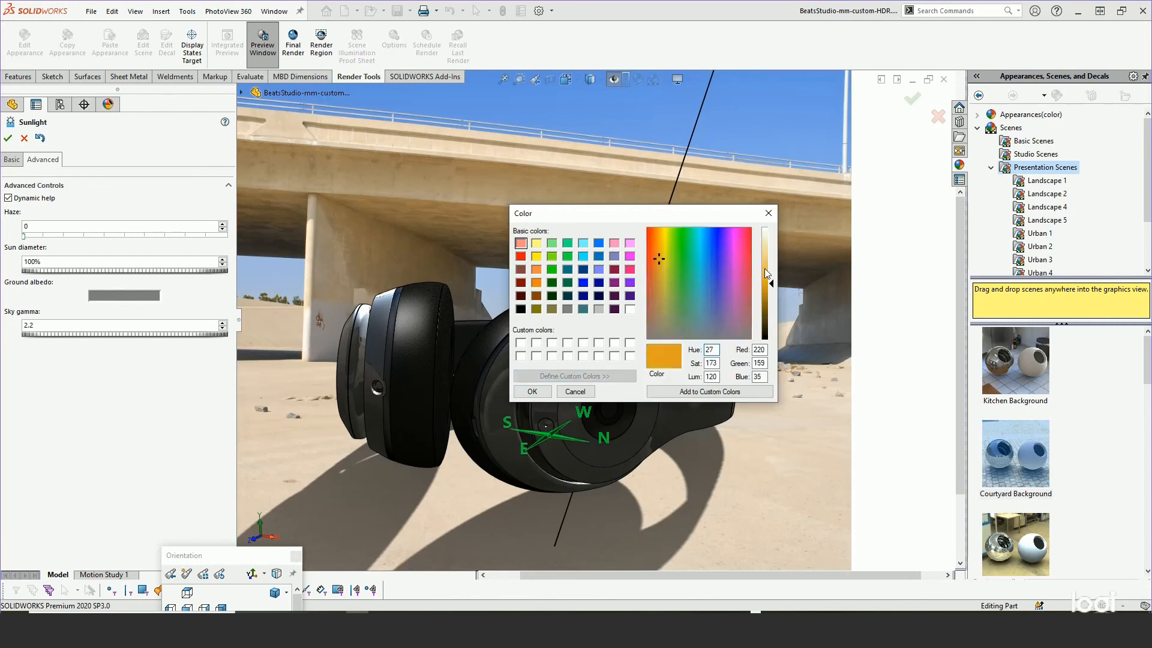
drag(774, 288, 774, 273)
drag(660, 262, 659, 280)
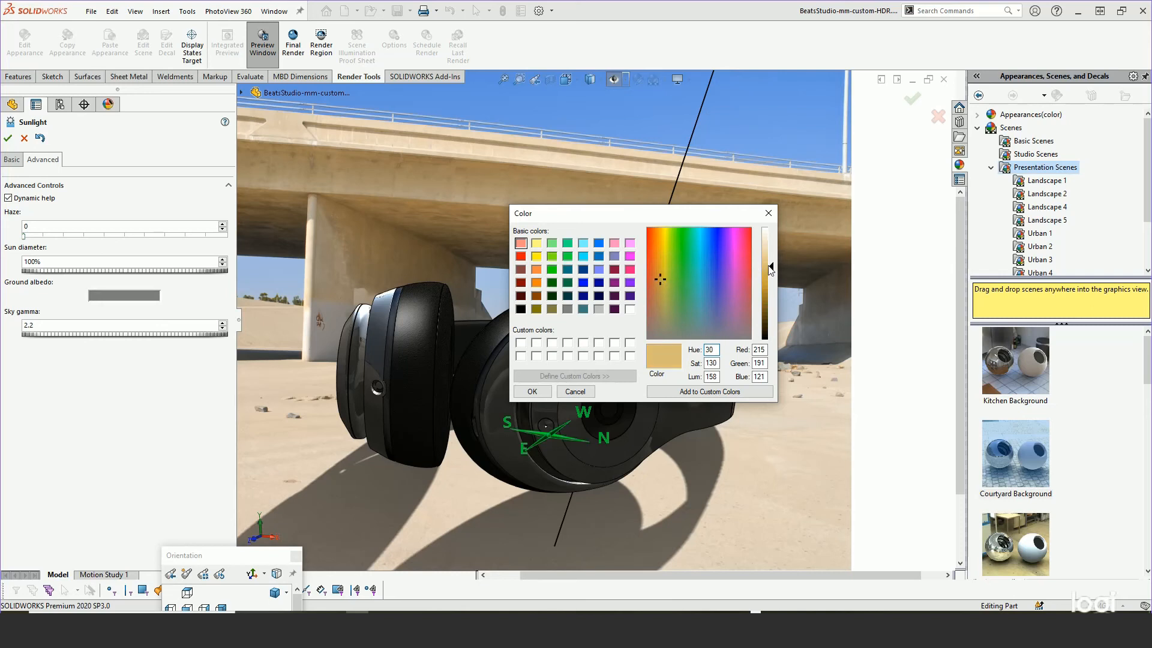
drag(772, 270, 773, 256)
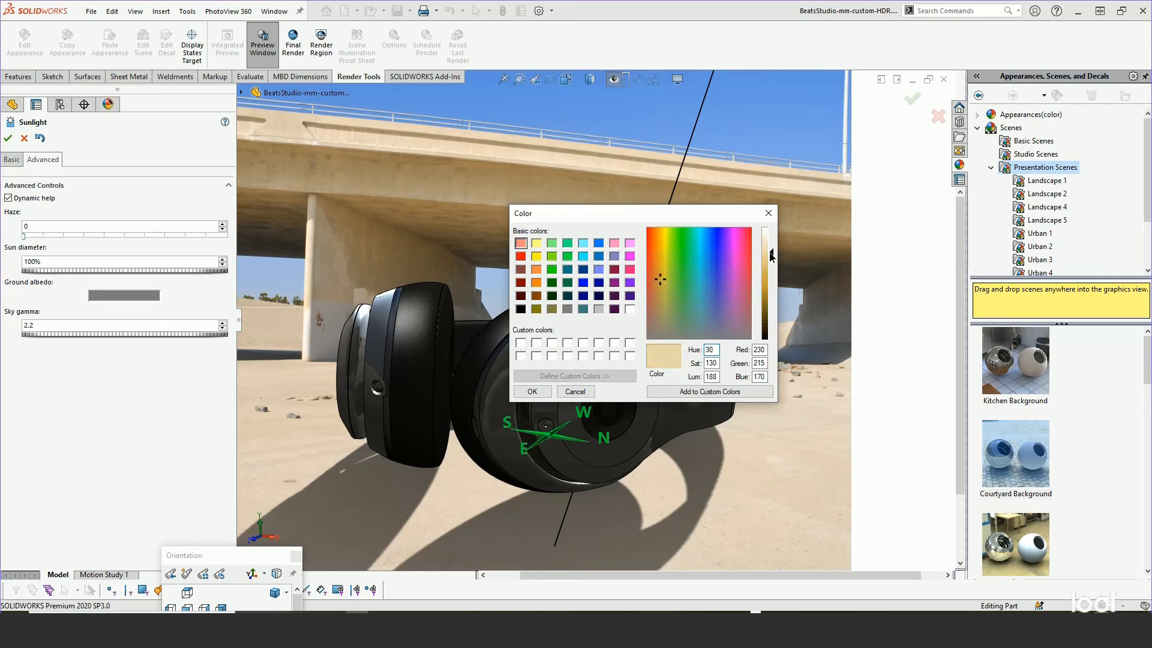
click(537, 393)
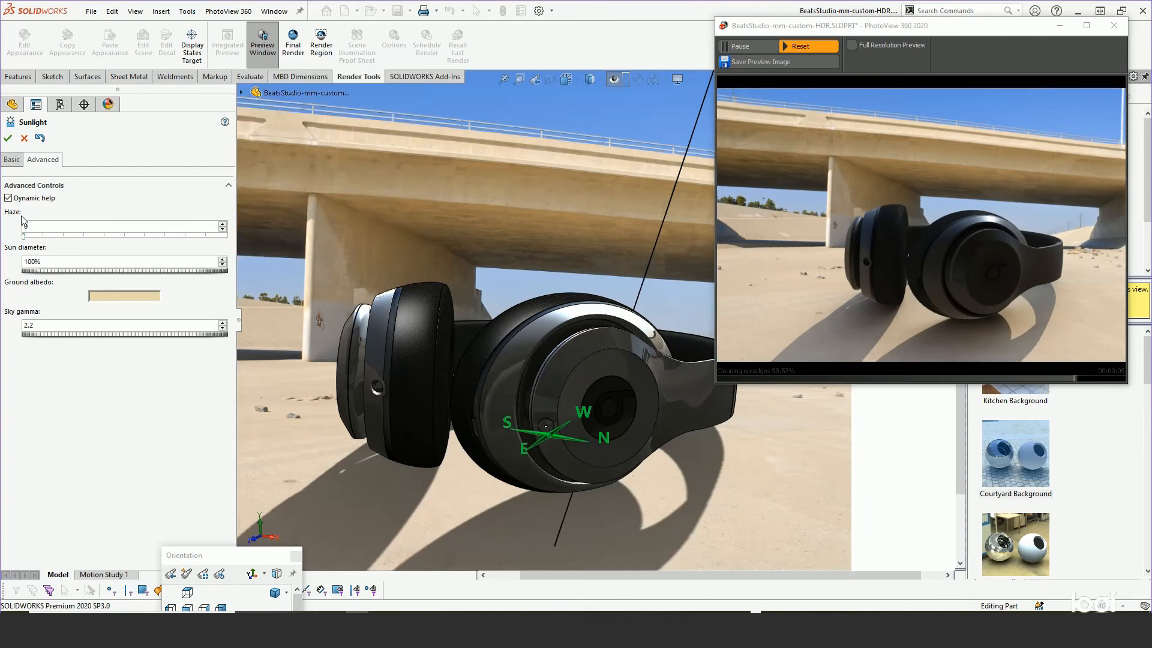
mouse_move(27, 226)
click(8, 139)
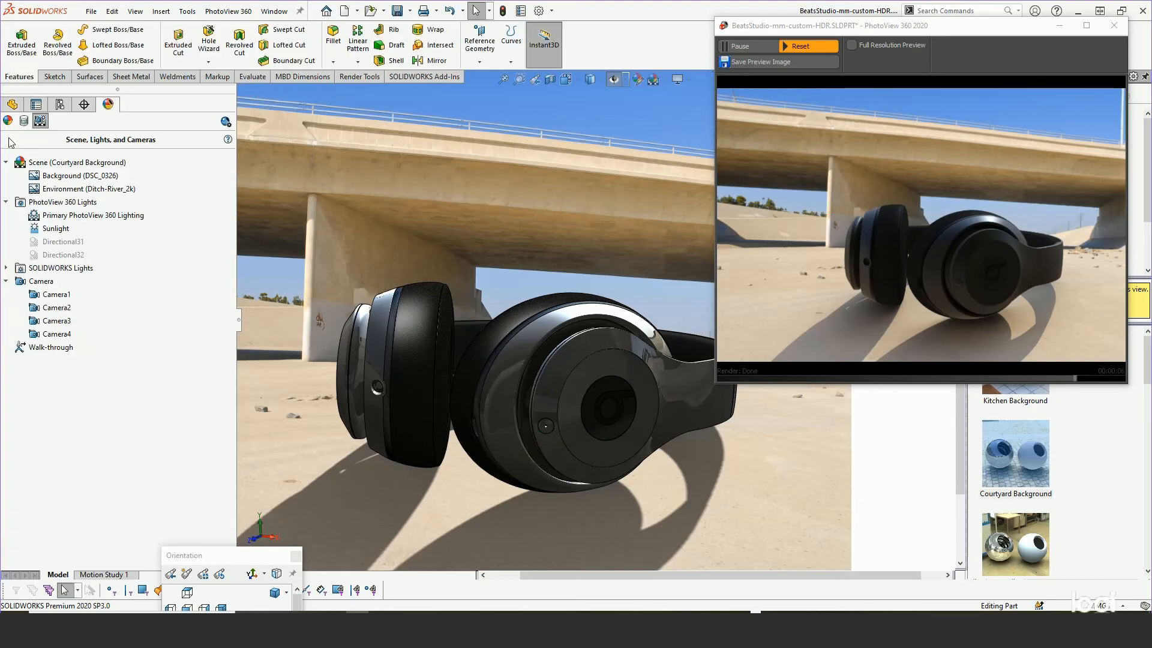
Save the edited scene as Ditch_River.p2s in the Ditch_River folder of episode-22, replacing the existing file
right_click(55, 167)
click(99, 174)
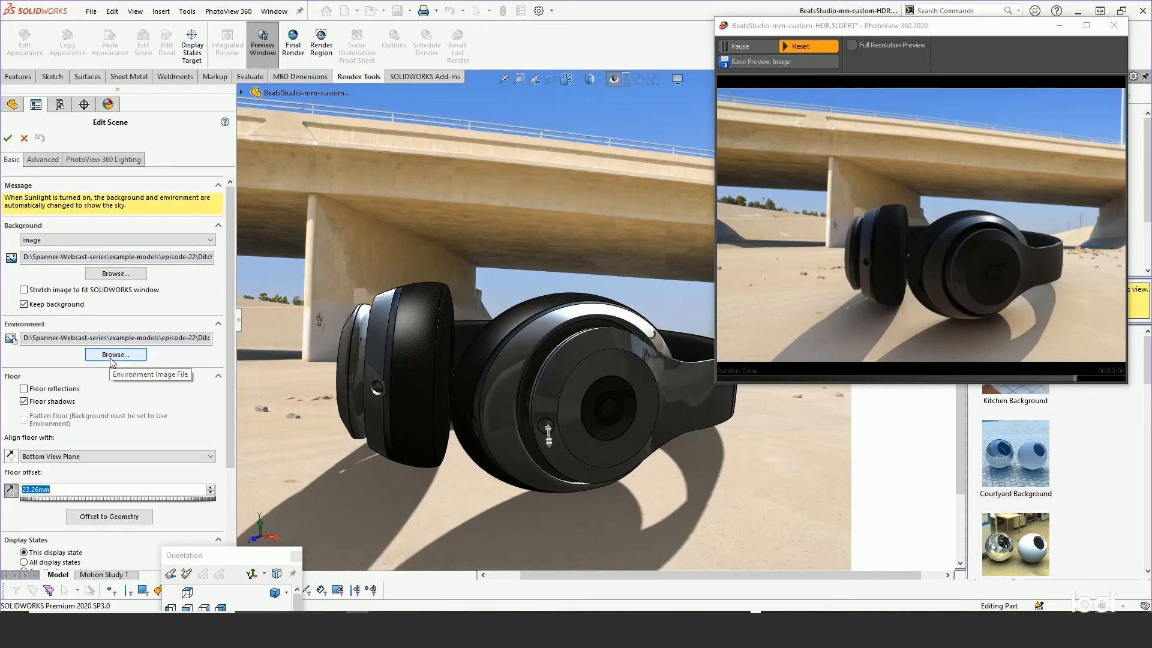
click(43, 159)
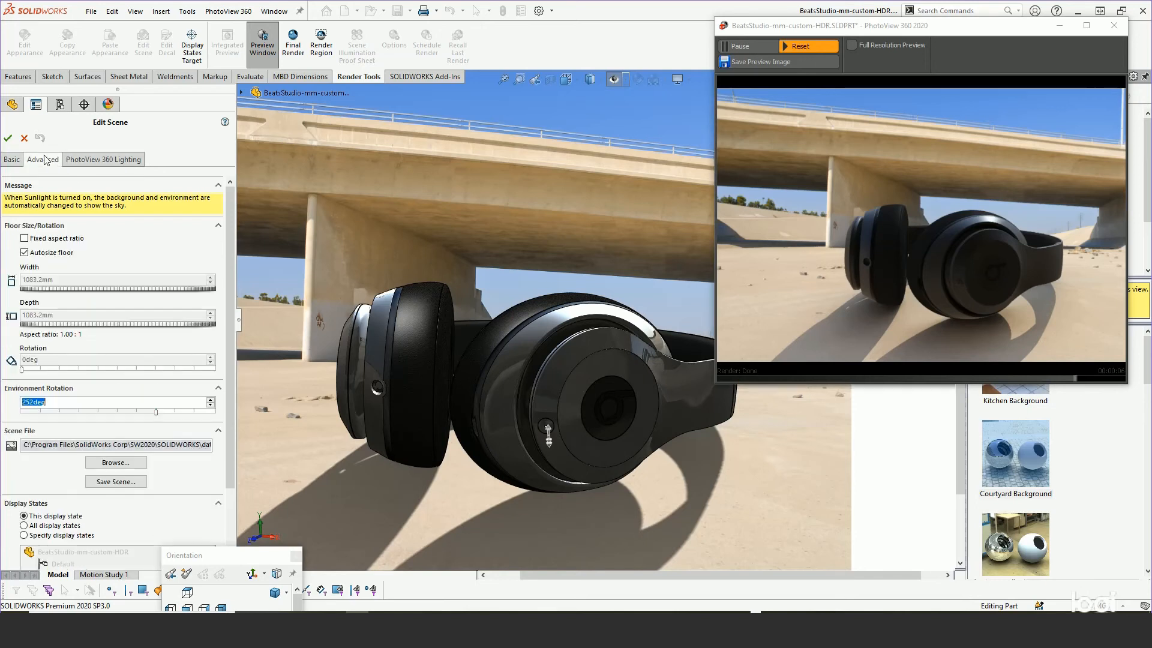
click(113, 483)
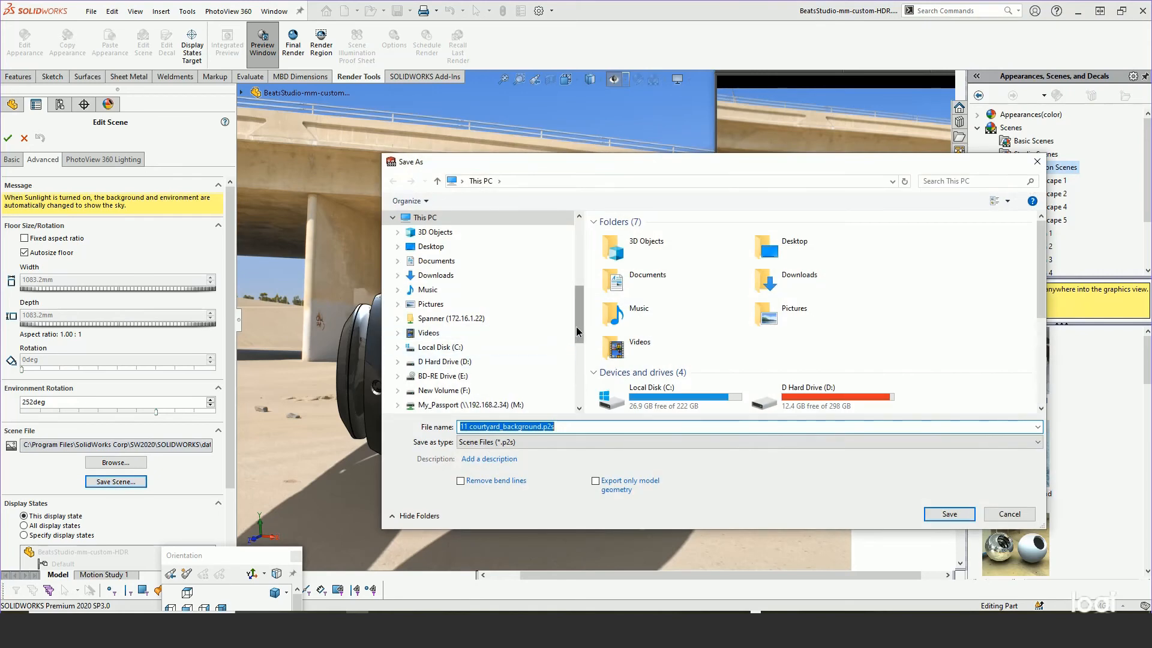
click(444, 323)
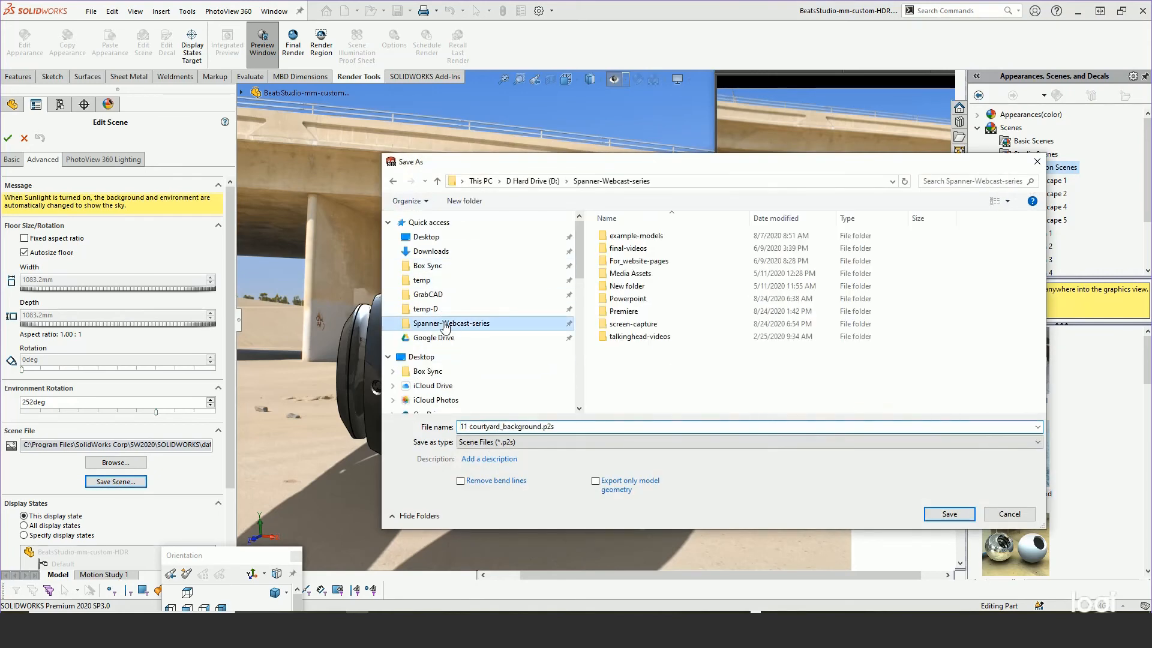
double_click(630, 235)
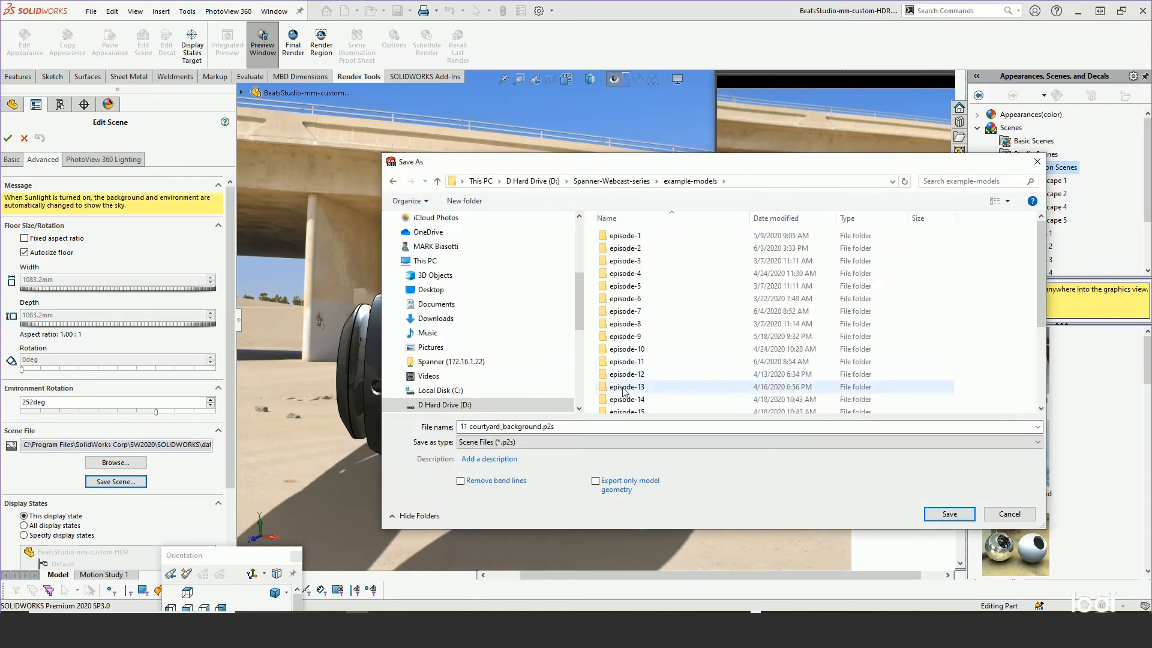
scroll(621, 395, down, 2)
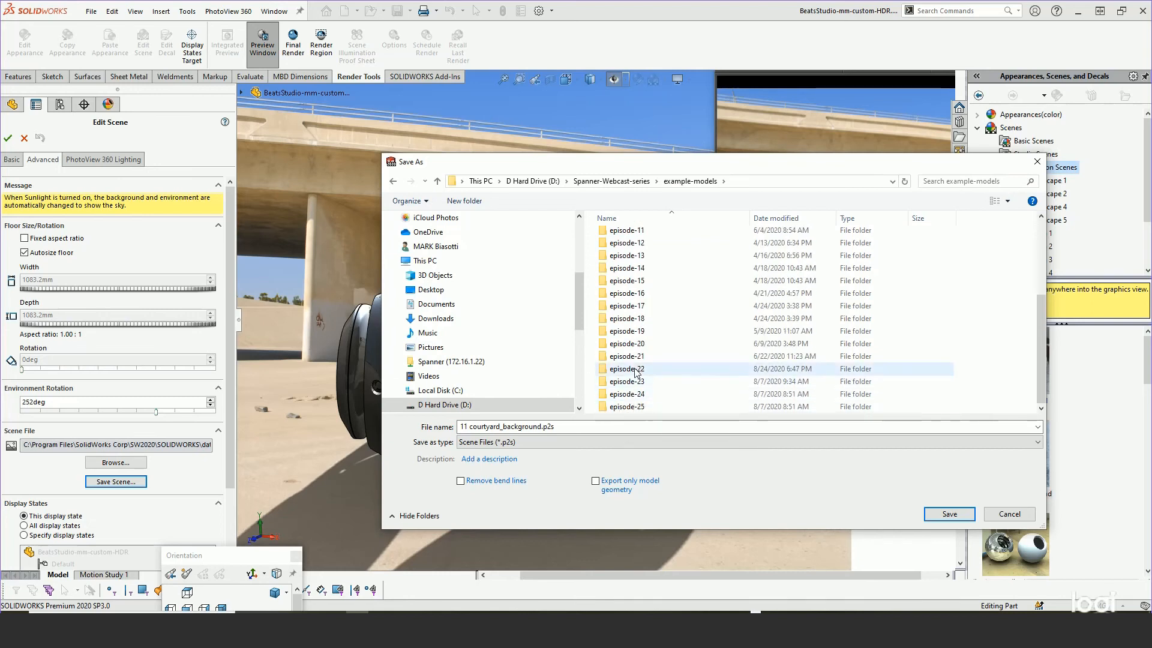
double_click(637, 371)
double_click(628, 255)
click(628, 251)
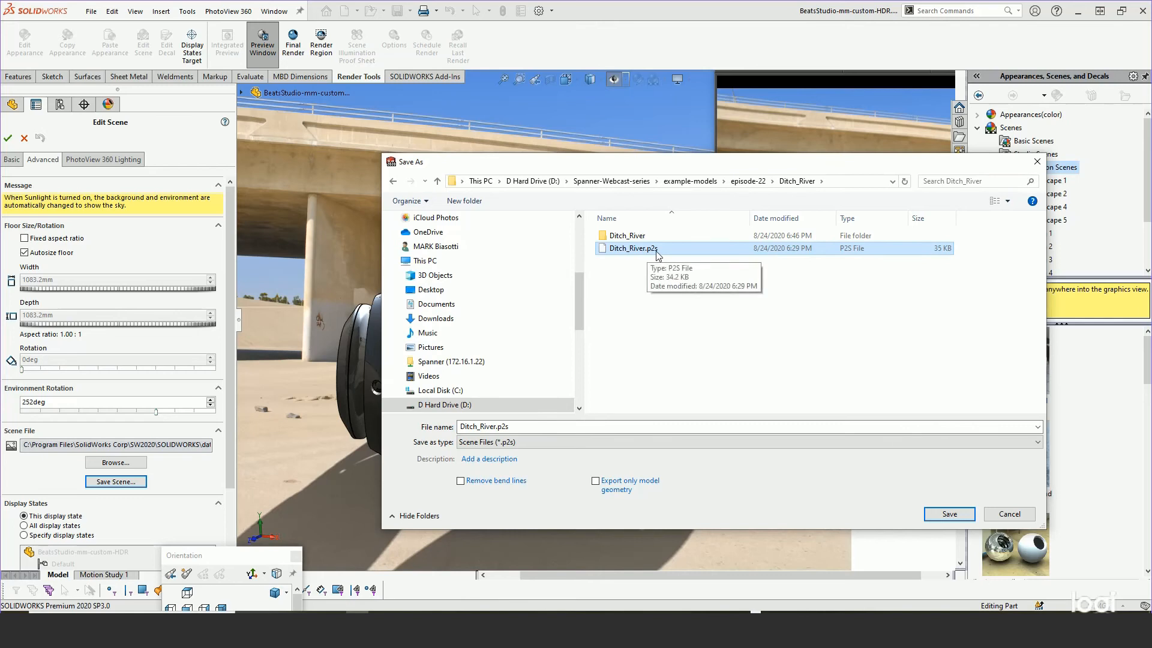
click(949, 514)
click(607, 312)
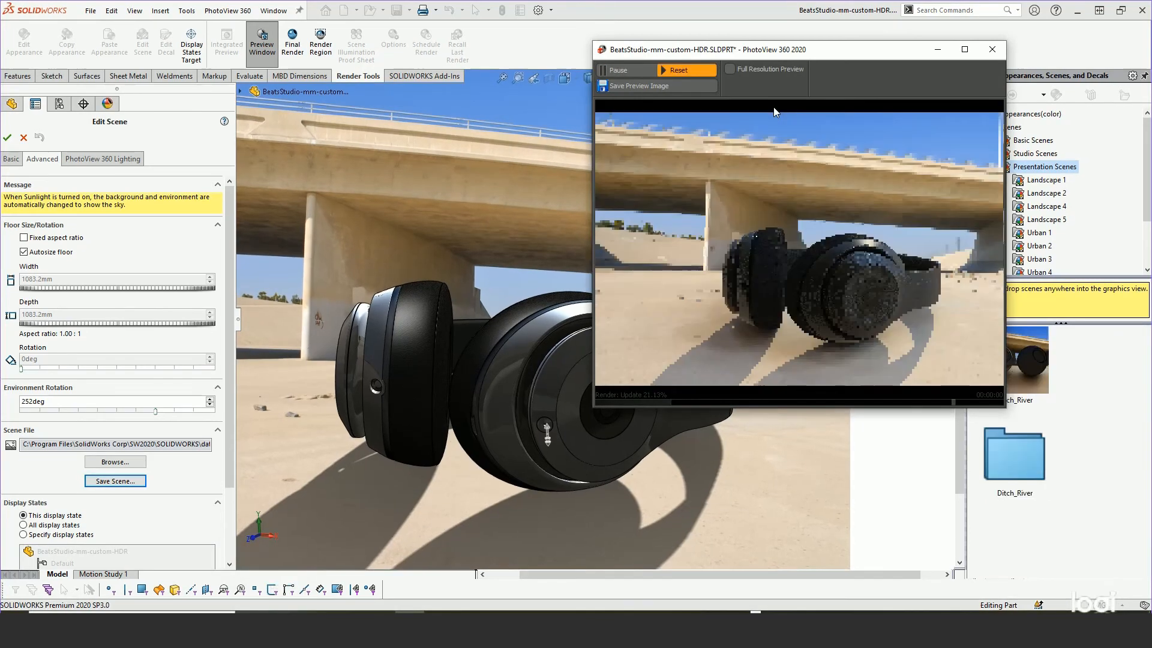
key(space)
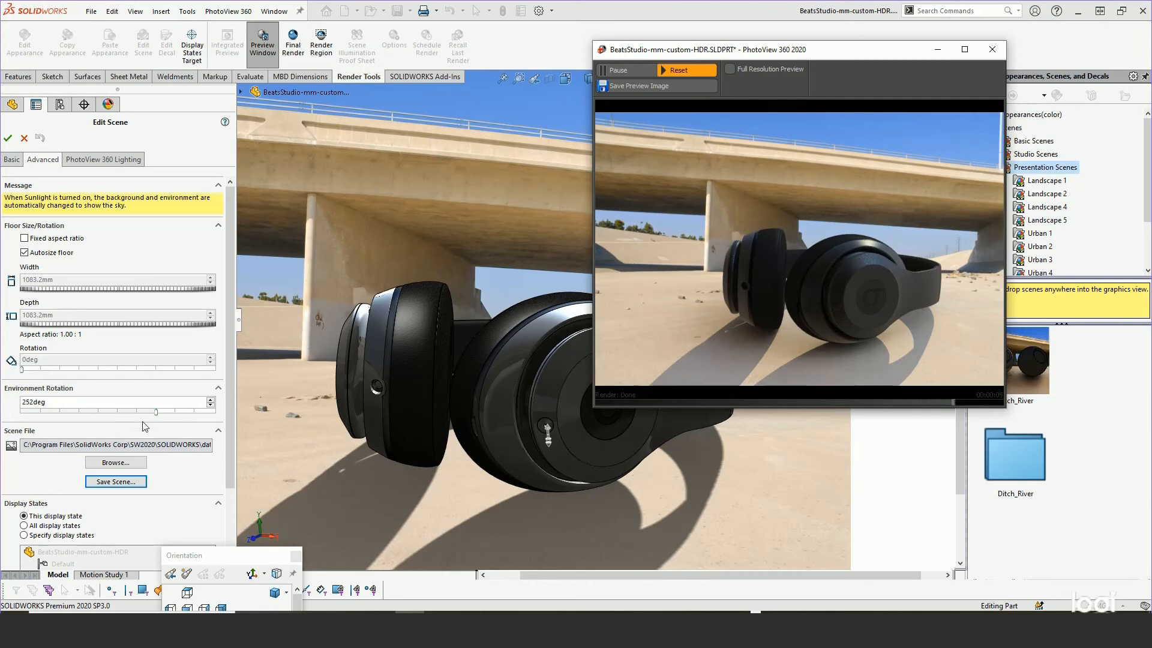
Set the scene's environment rotation to 190.8 degrees and accept the scene edits
drag(156, 413, 146, 416)
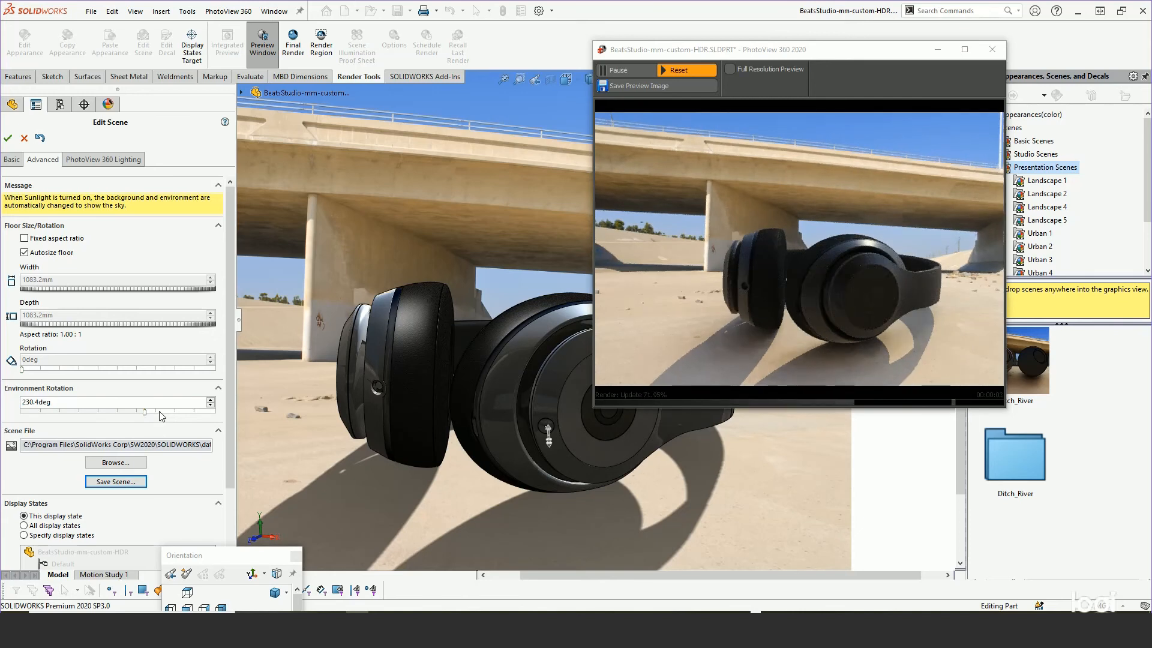
mouse_move(146, 413)
mouse_down()
mouse_move(164, 413)
mouse_move(124, 413)
mouse_up()
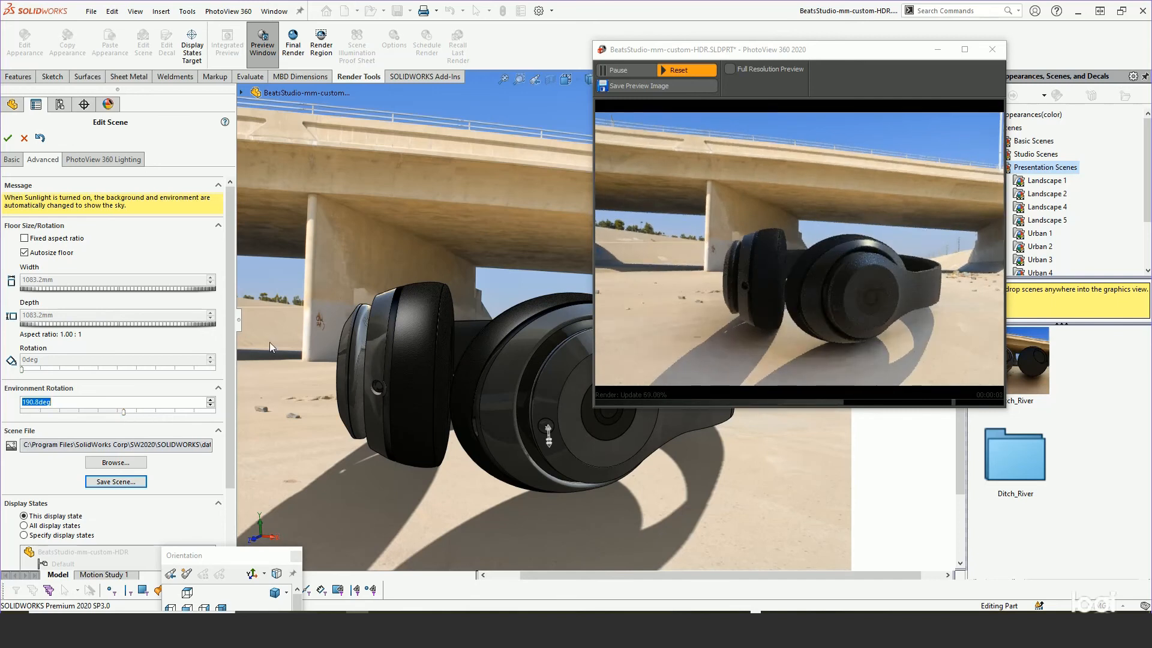
click(8, 139)
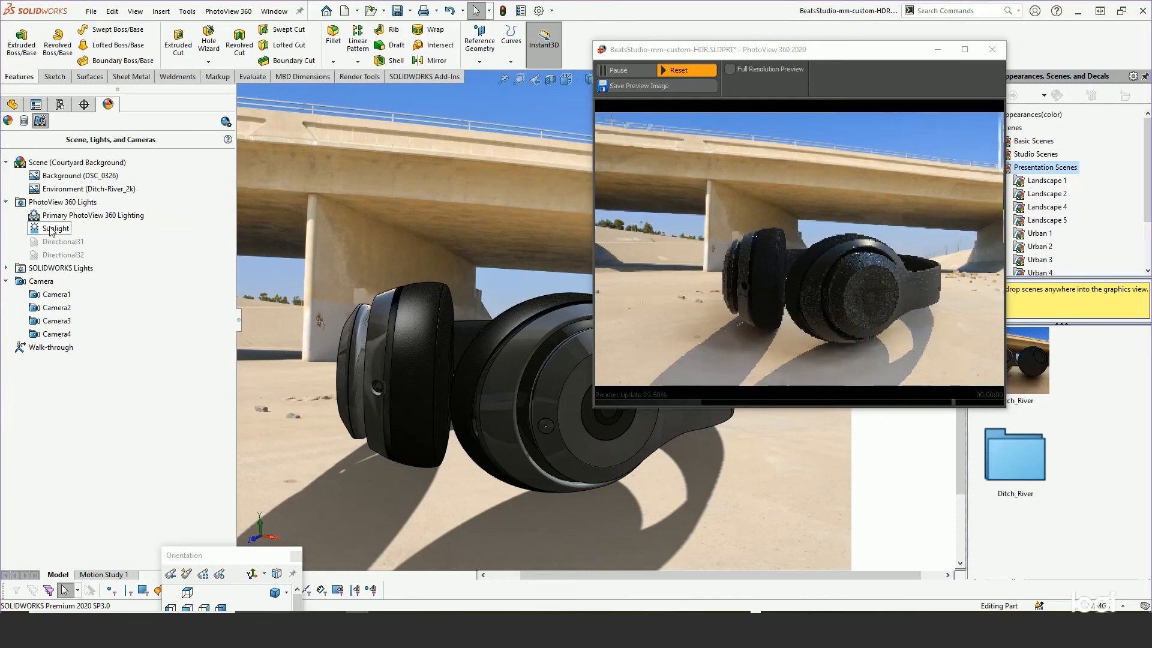
Reverse the sunlight's north direction and use the Front Plane as its reference
right_click(48, 230)
click(90, 255)
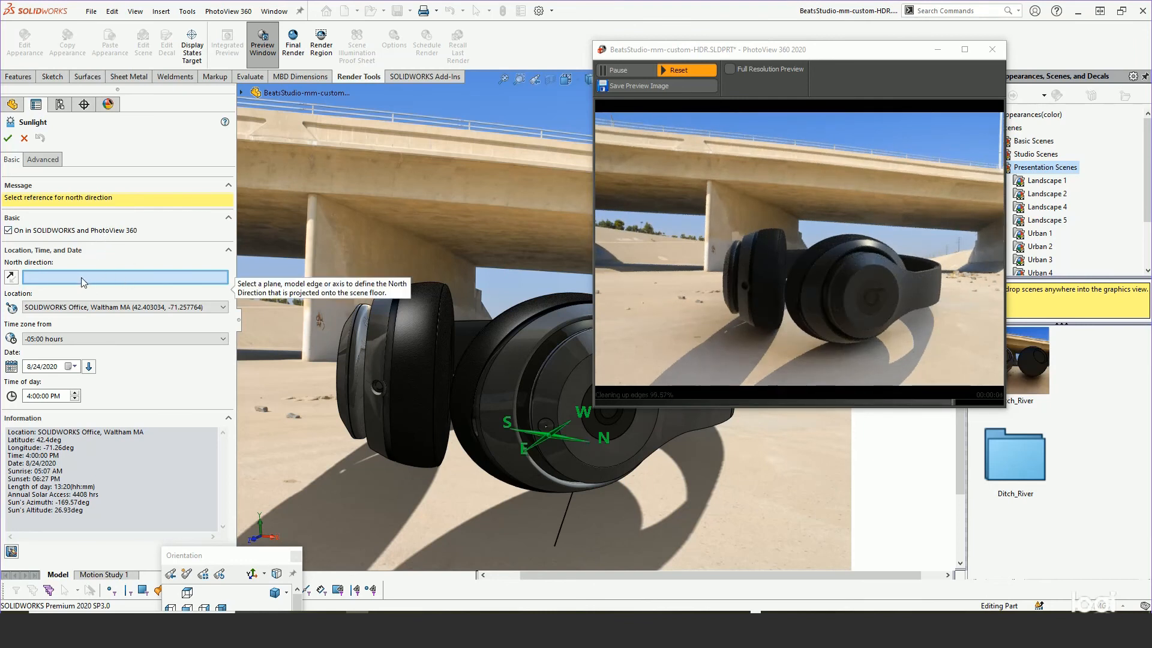
click(10, 277)
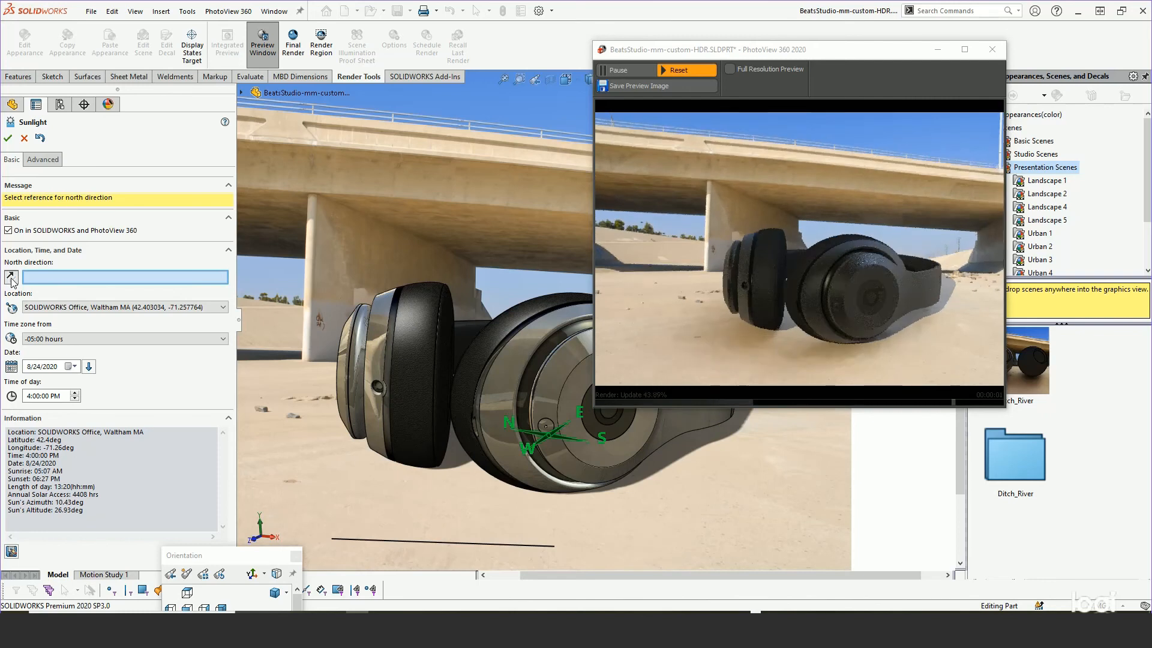
click(241, 92)
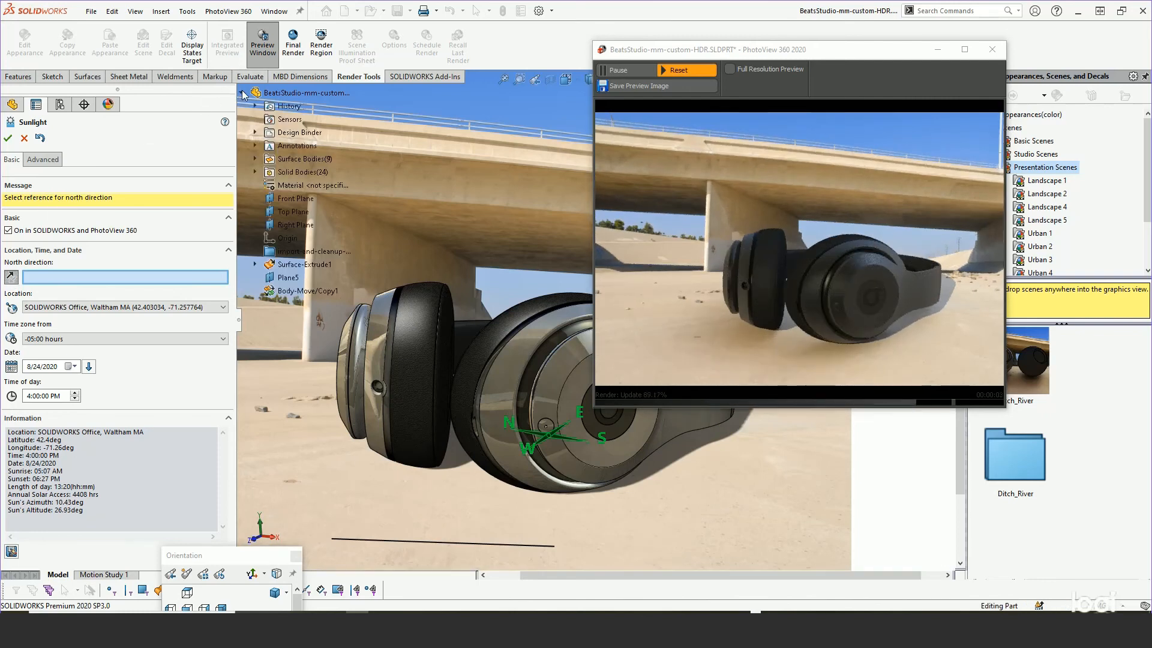
click(291, 223)
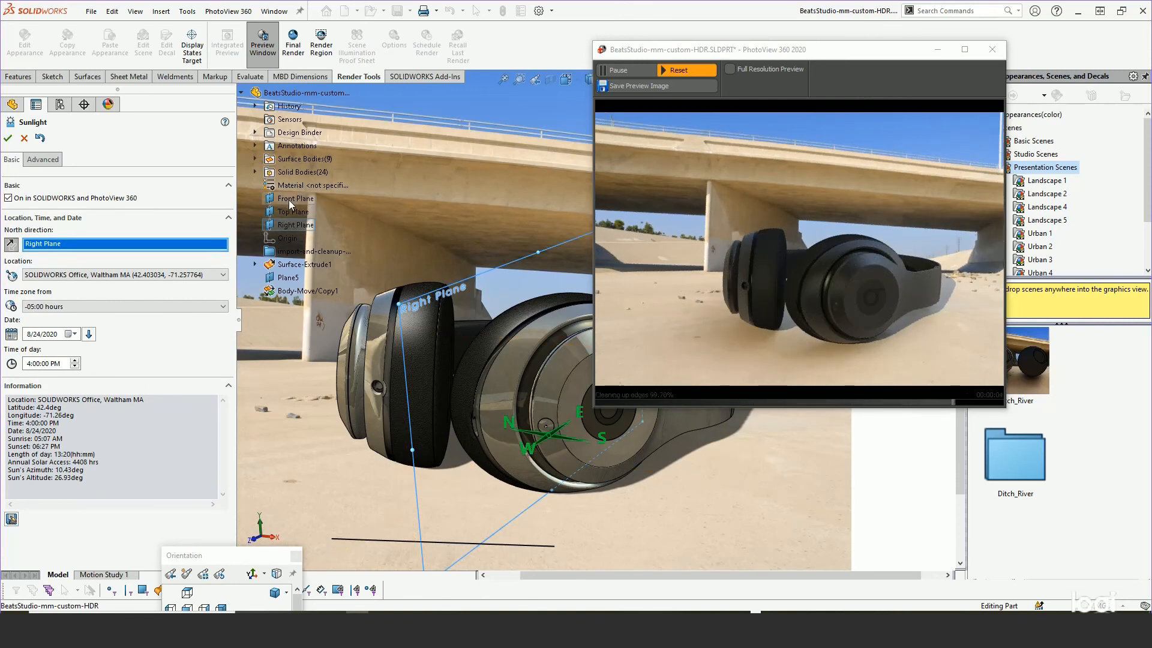
click(289, 200)
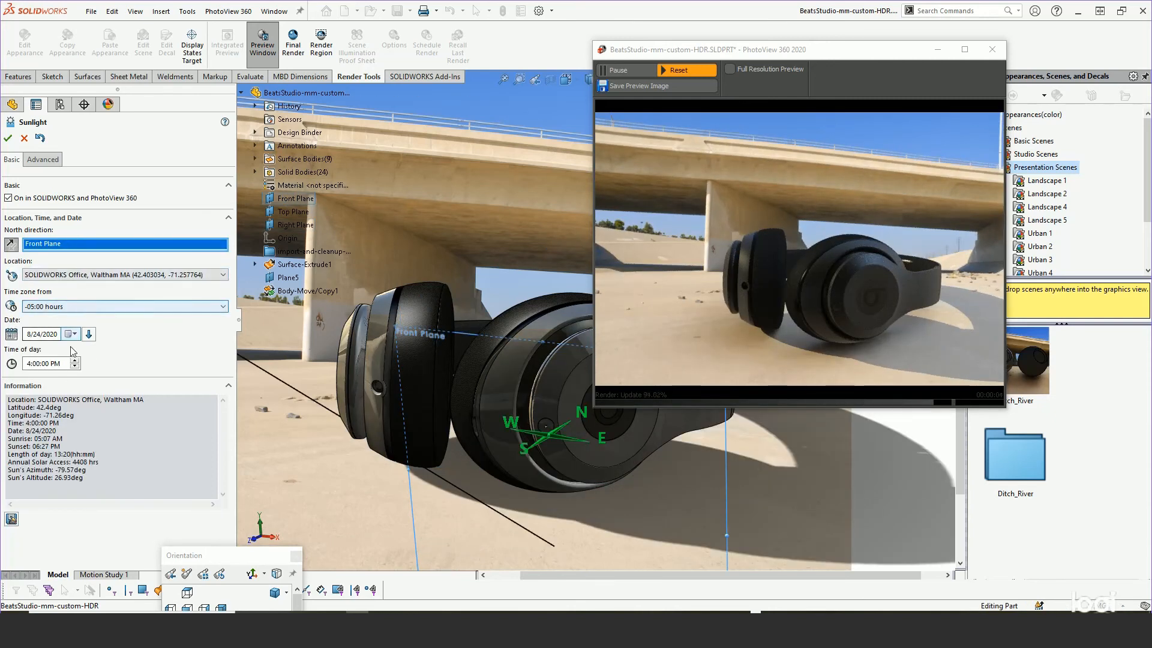
Set the sunlight's time of day to 12:00:00 PM and accept the sunlight settings
click(74, 367)
click(74, 366)
click(74, 367)
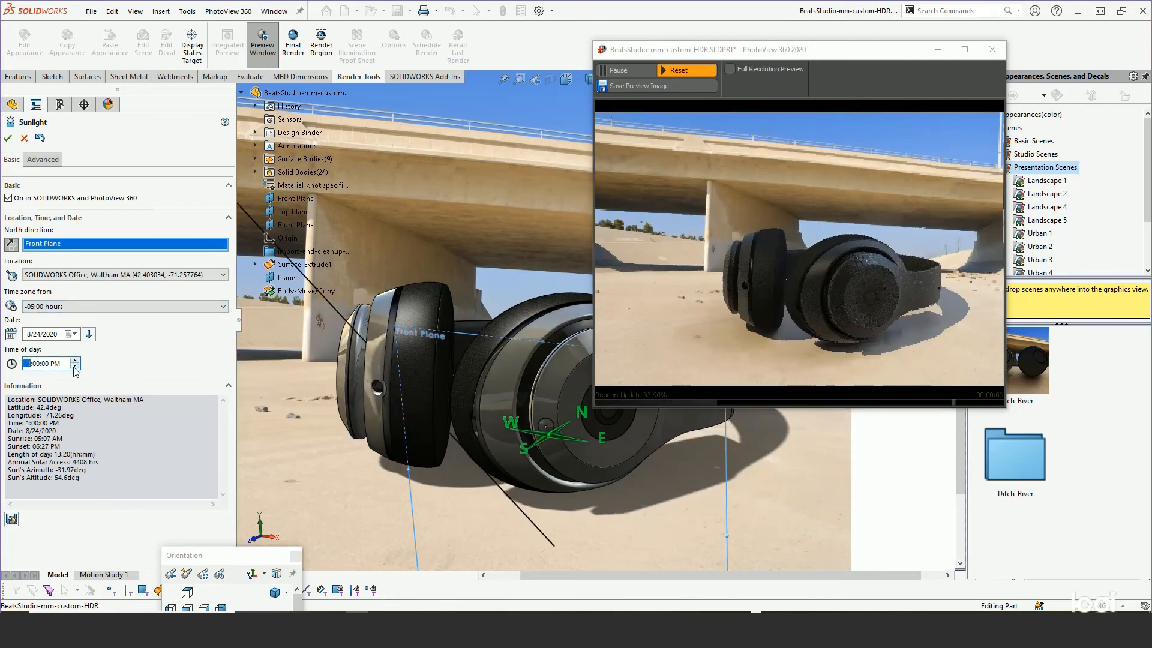
click(75, 367)
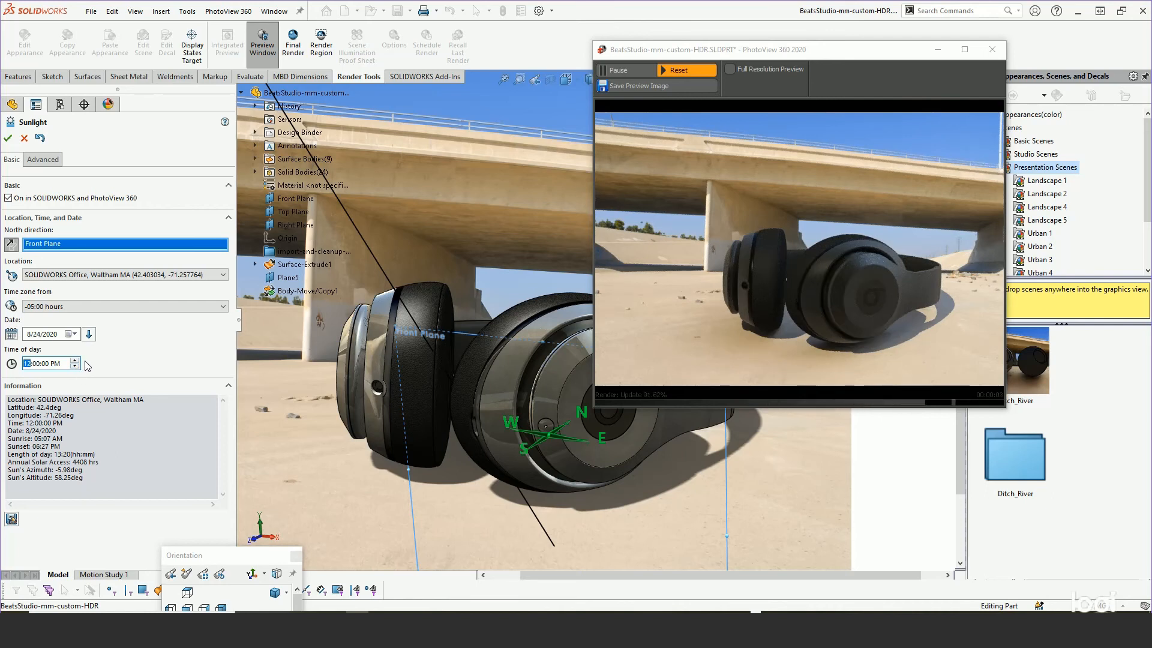
click(9, 137)
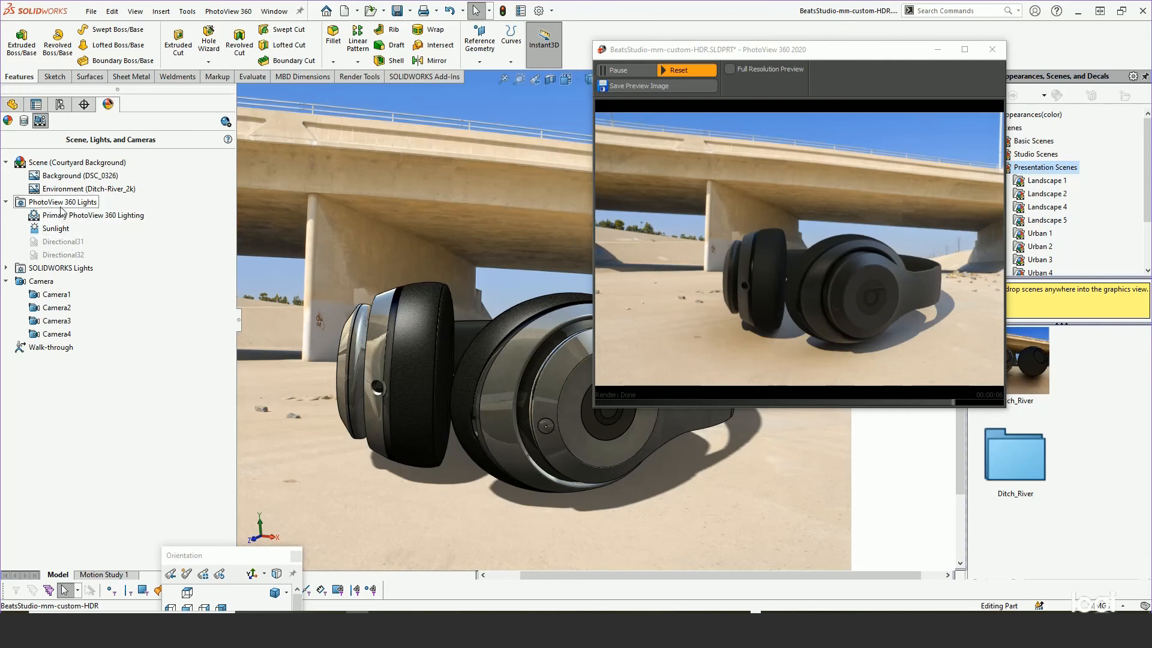
Set the scene reflectivity to 4.8 w/srm^2, the rendering brightness to 1.6 w/srm^2 and the environment rotation to 234 degrees
right_click(62, 162)
click(100, 169)
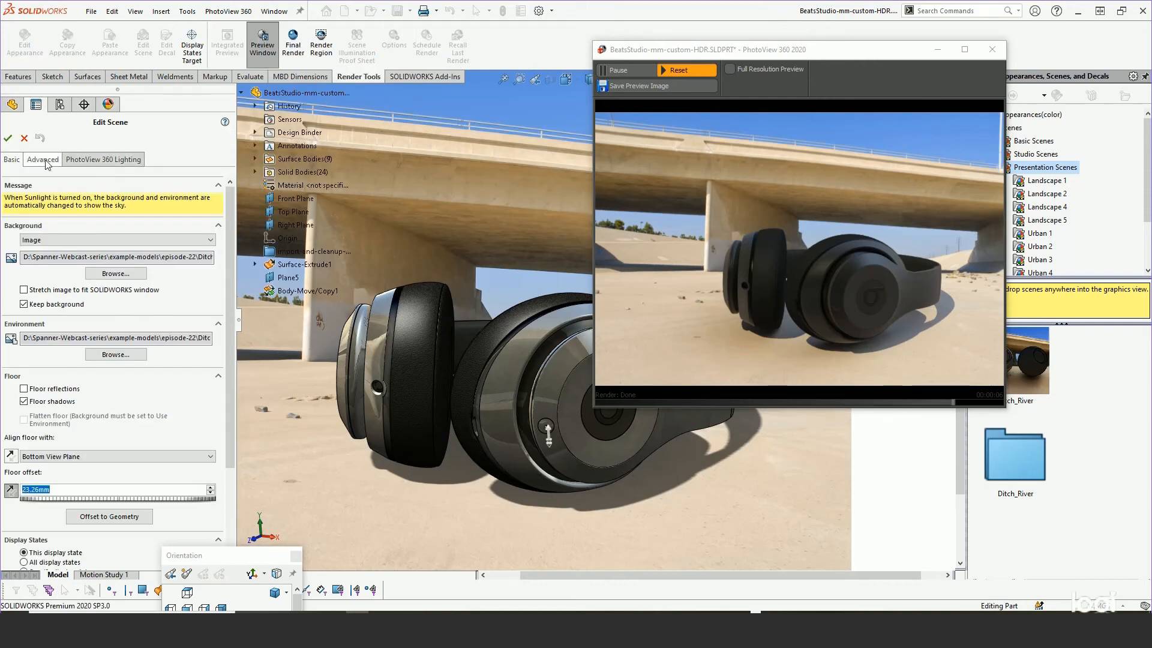
click(43, 160)
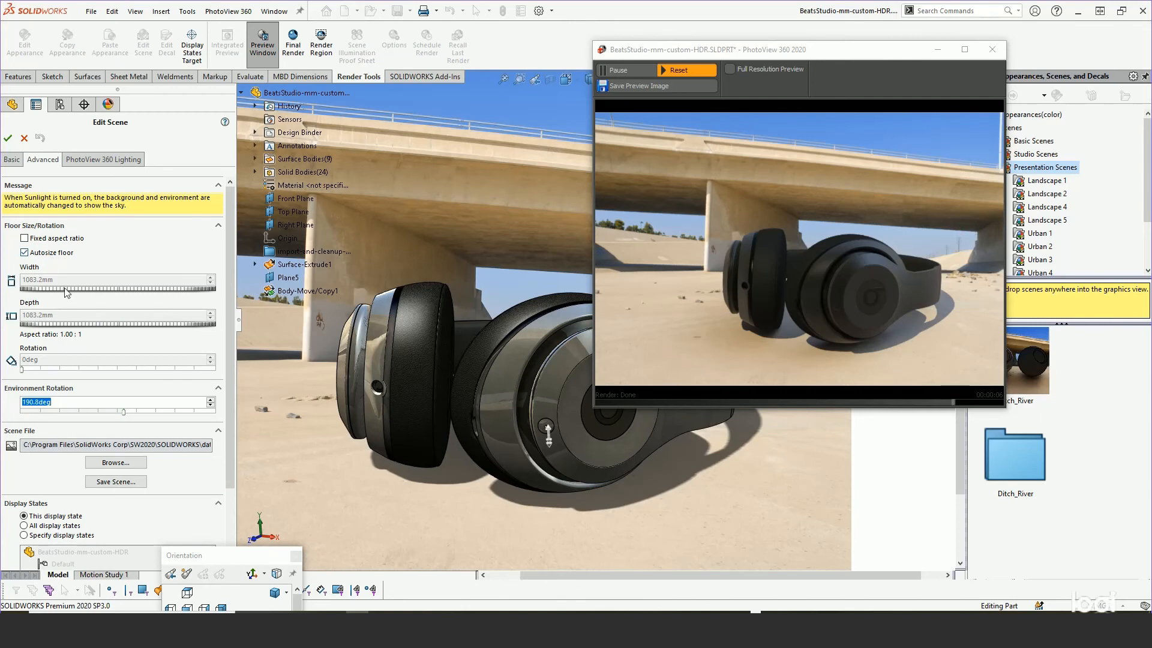
click(102, 160)
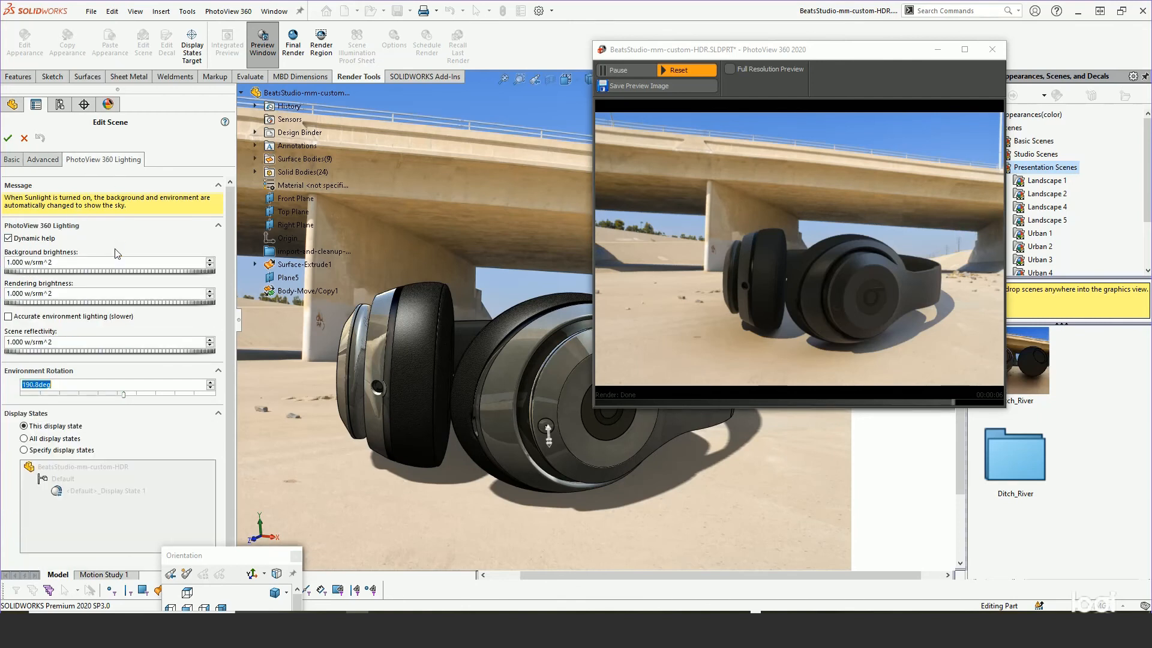
mouse_move(24, 358)
drag(23, 351, 49, 349)
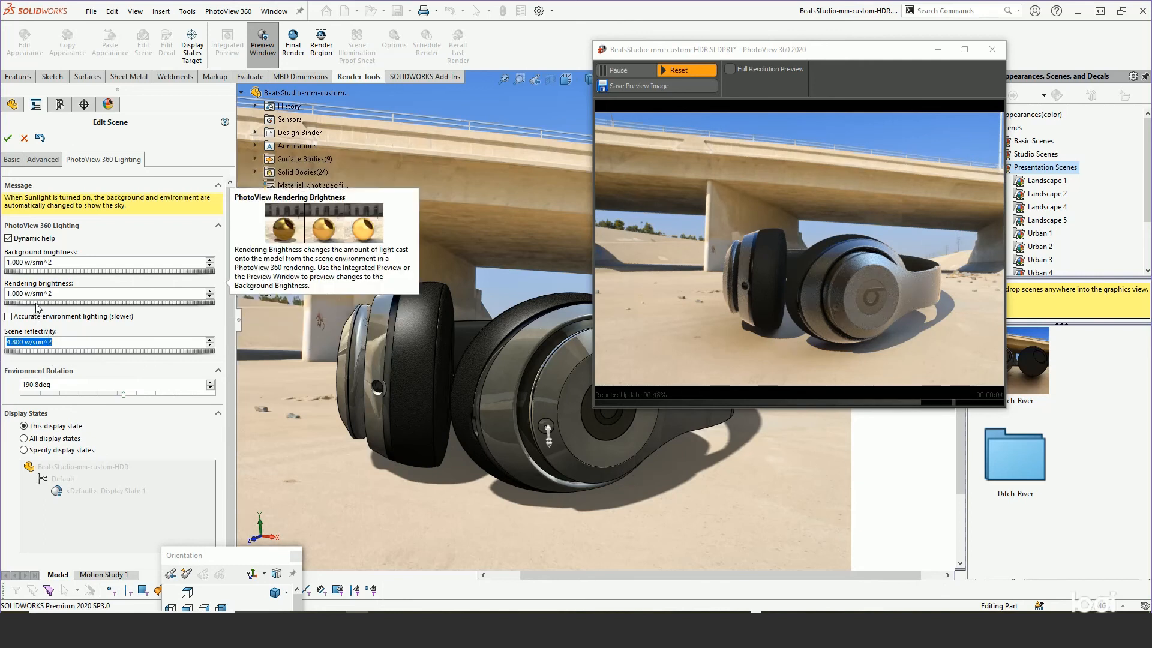
drag(37, 303, 41, 303)
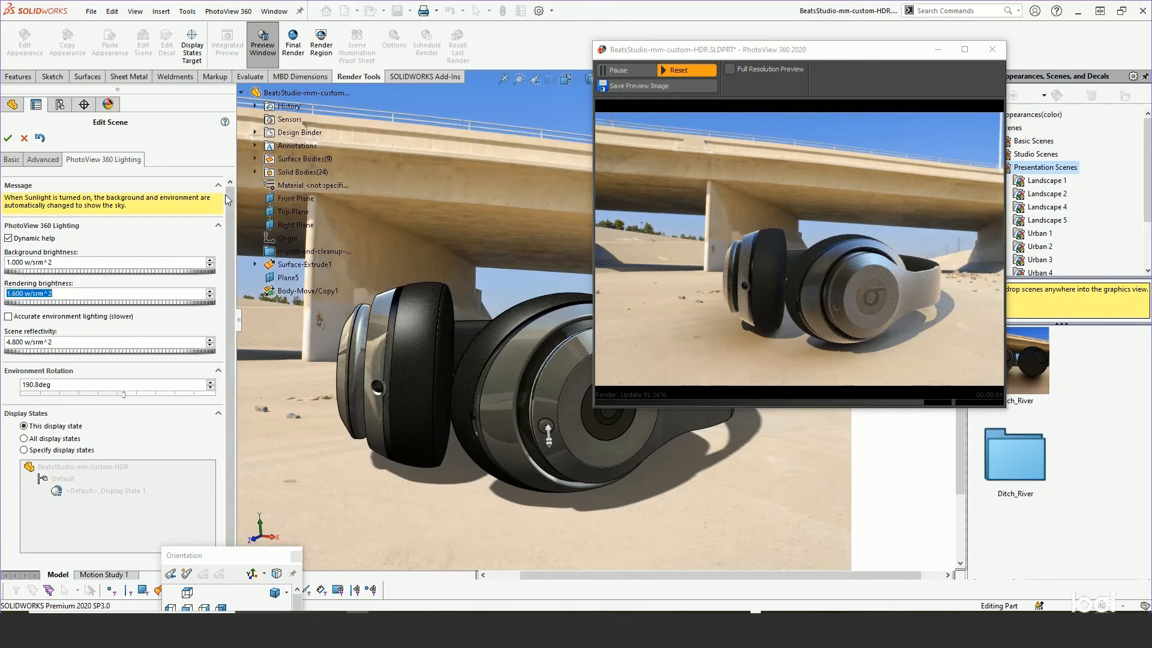
mouse_move(124, 396)
mouse_down()
mouse_move(69, 397)
mouse_move(182, 396)
mouse_move(134, 396)
mouse_move(146, 393)
mouse_up()
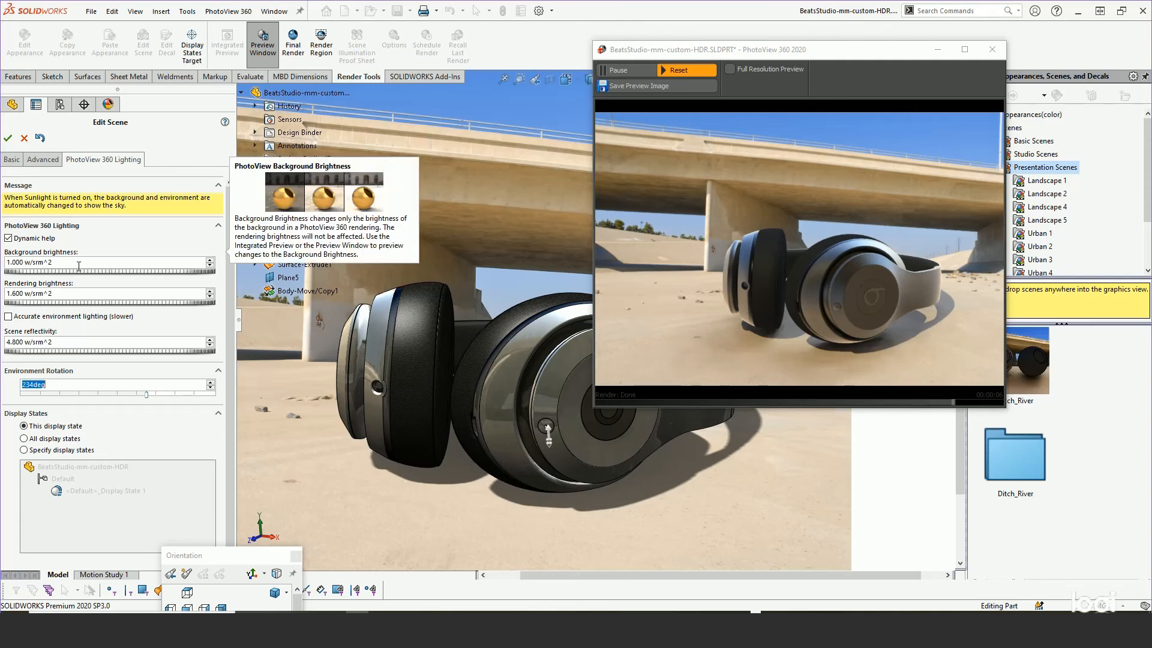
Set the scene's background to None and close the scene editing
click(47, 160)
click(12, 160)
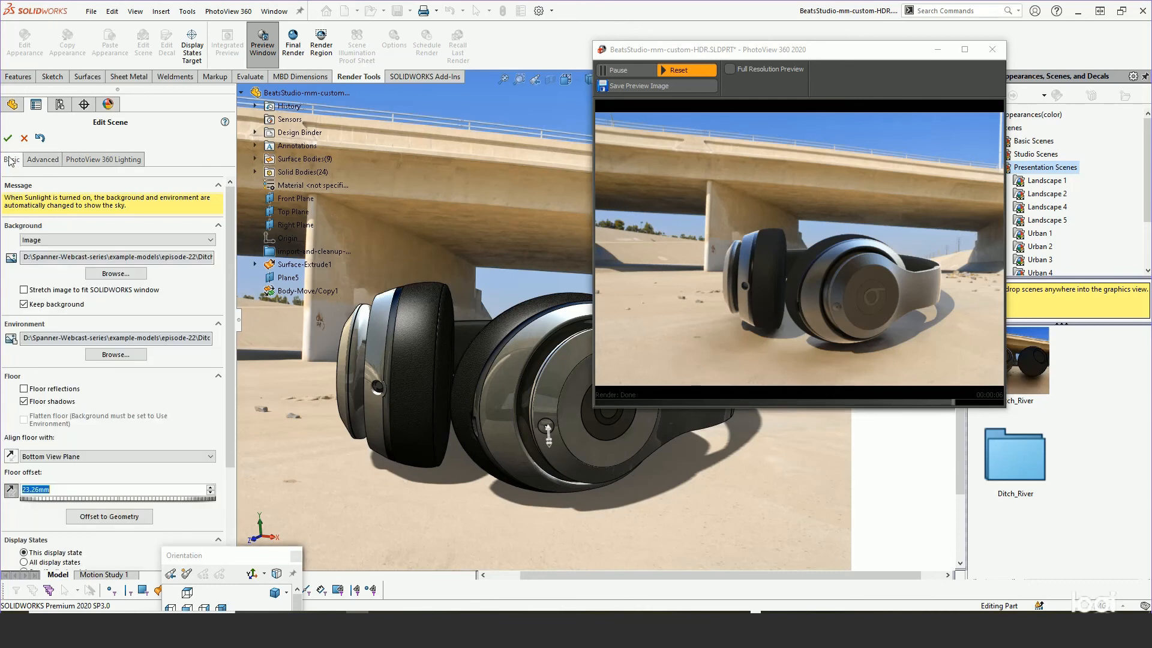
click(43, 240)
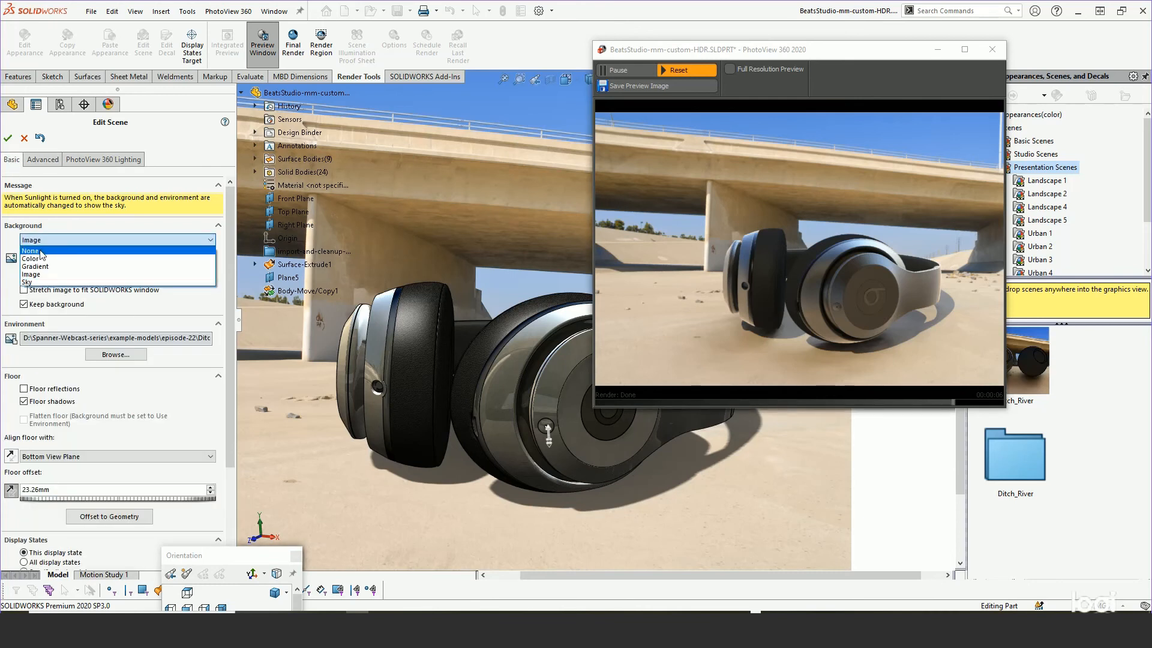
click(40, 253)
click(23, 139)
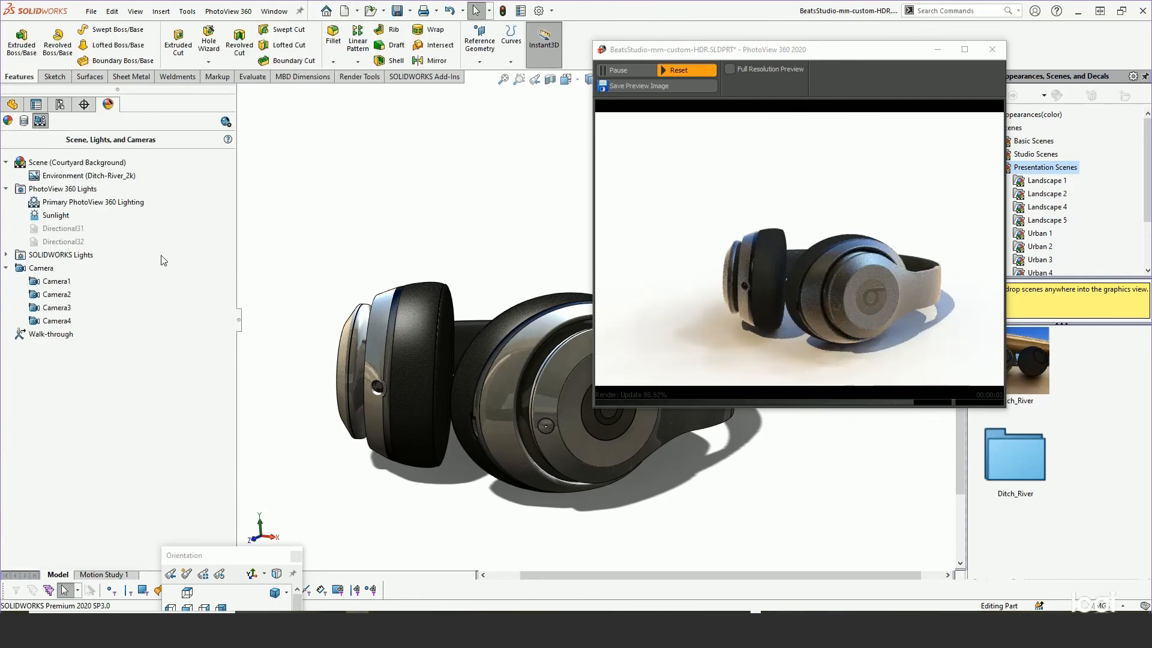
Check and accept the sunlight settings, and start a final render of the headphones without a background
right_click(55, 215)
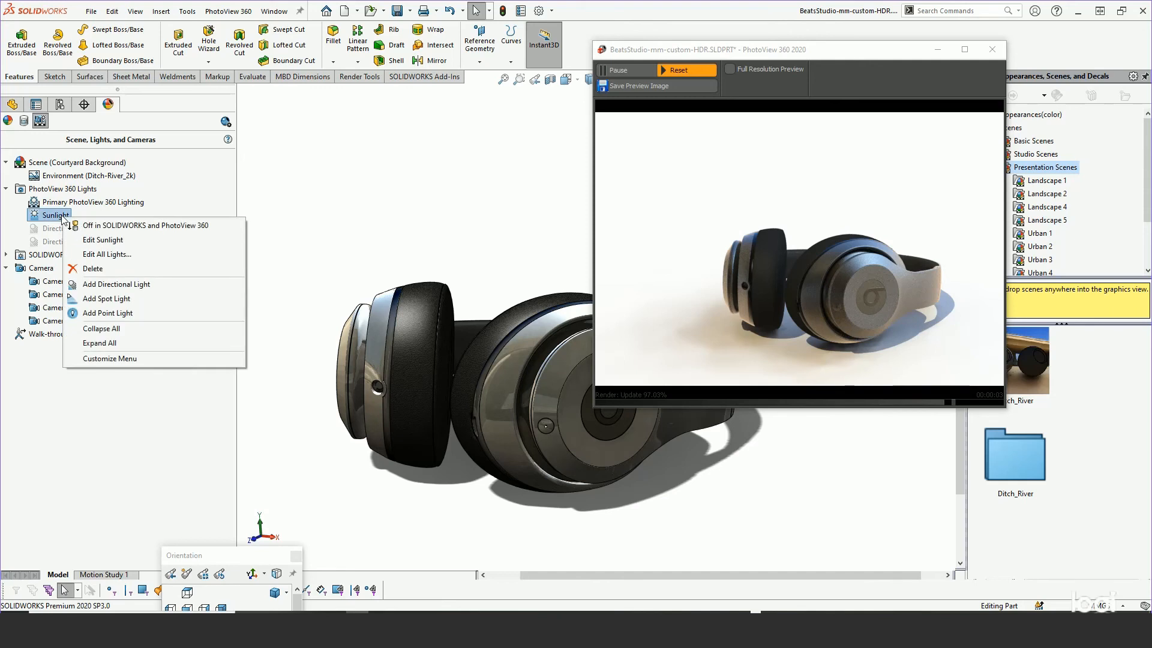
click(95, 240)
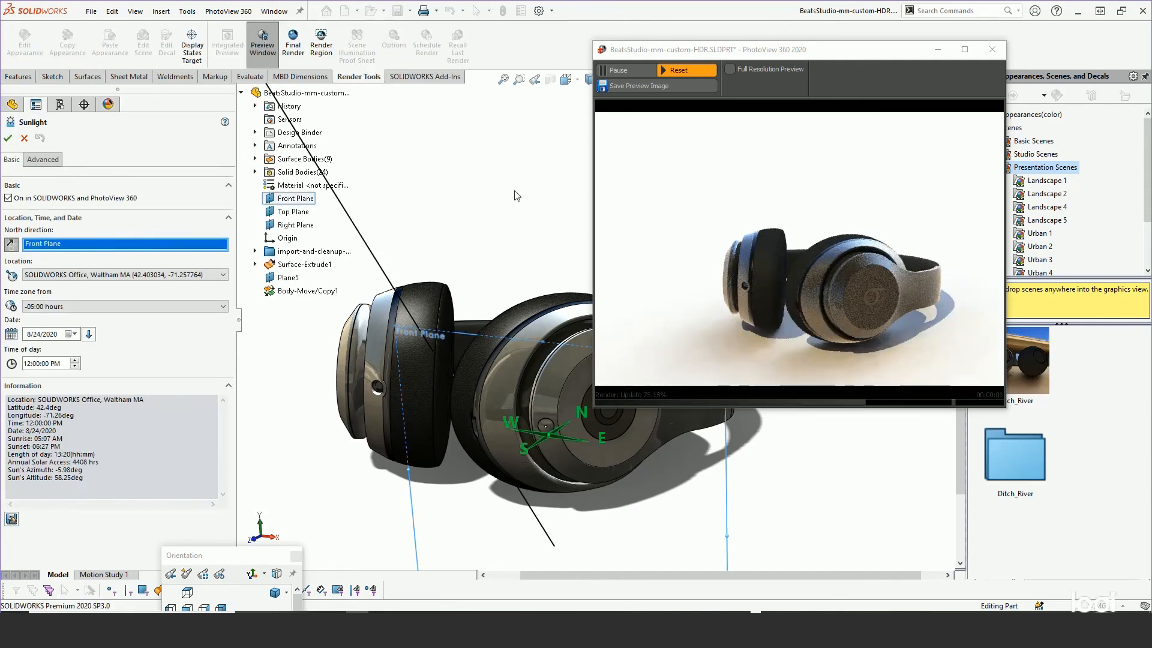
click(8, 138)
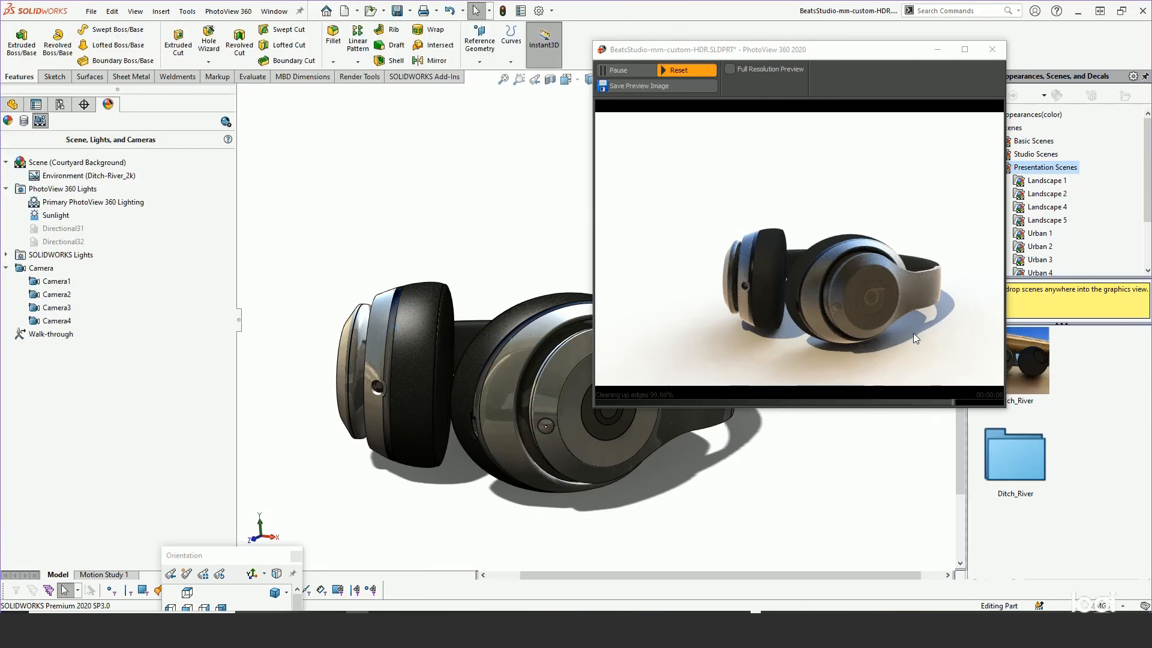
click(228, 10)
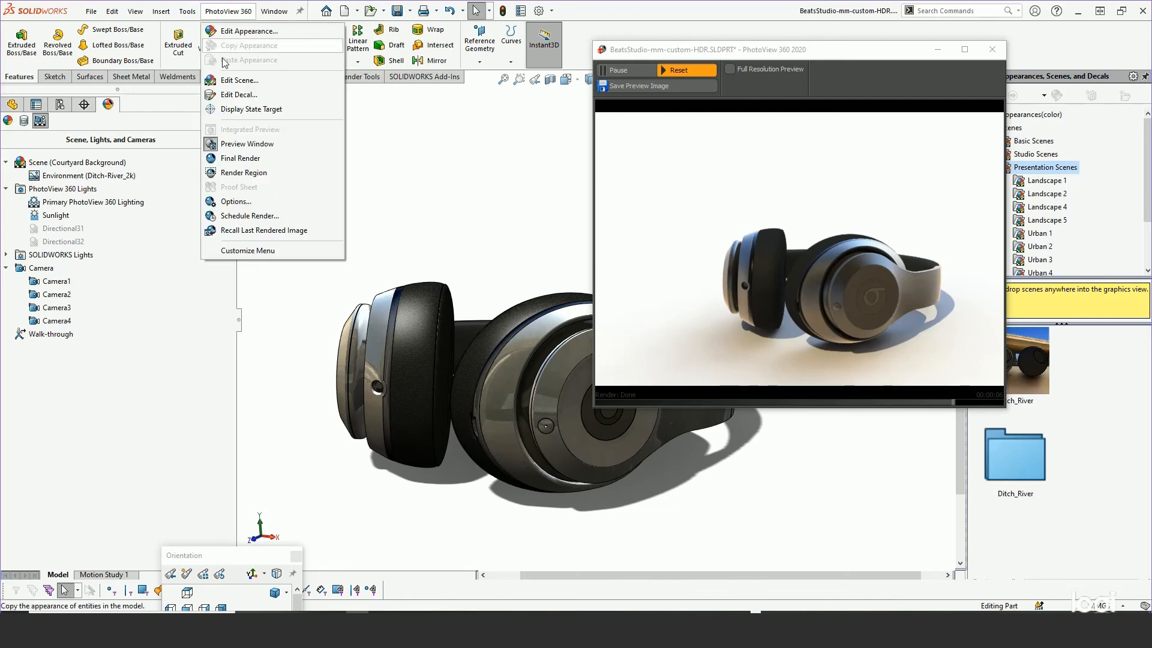
click(235, 158)
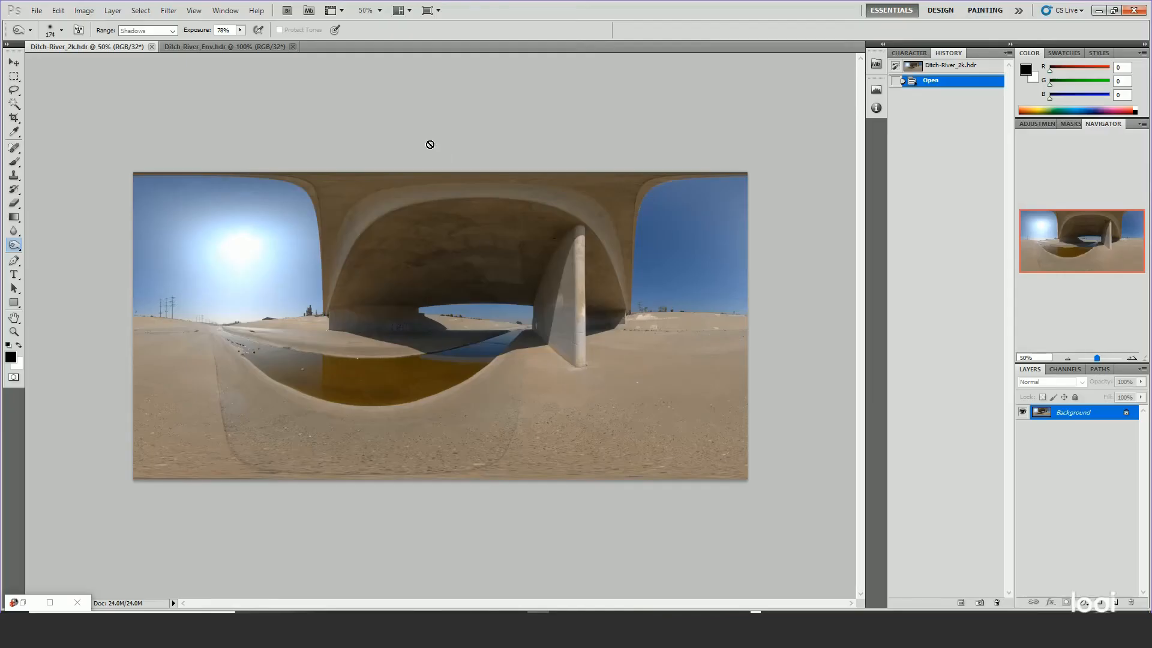
In Photoshop, close the Ditch-River_Env.hdr and Ditch-River_2k.hdr images
click(371, 132)
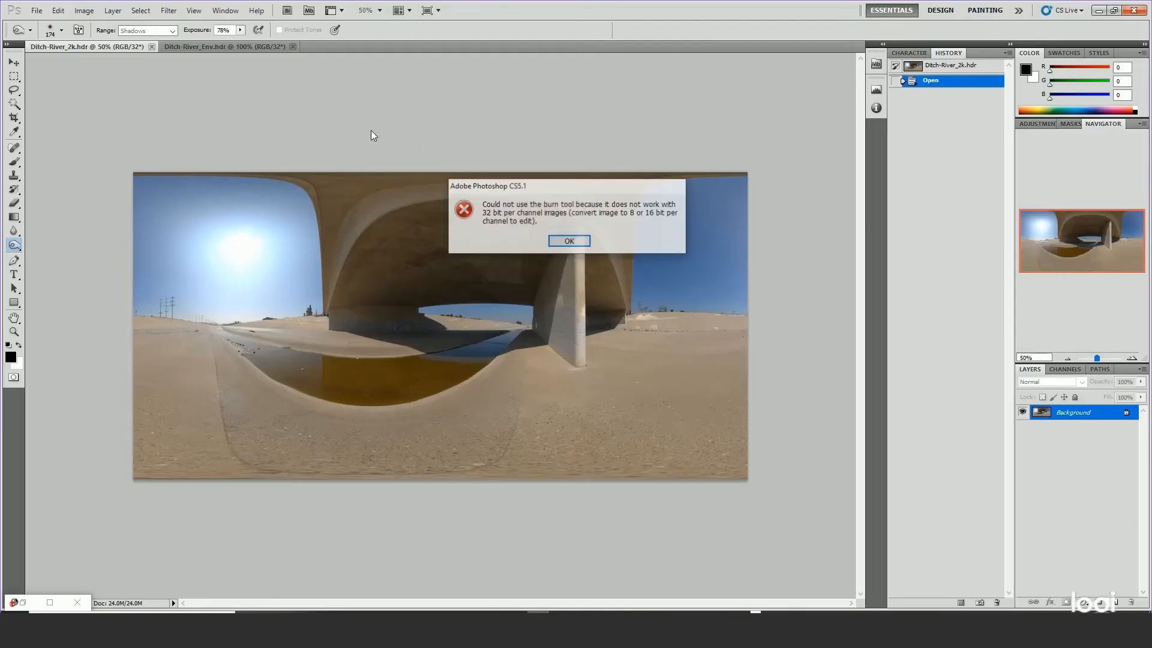
click(572, 245)
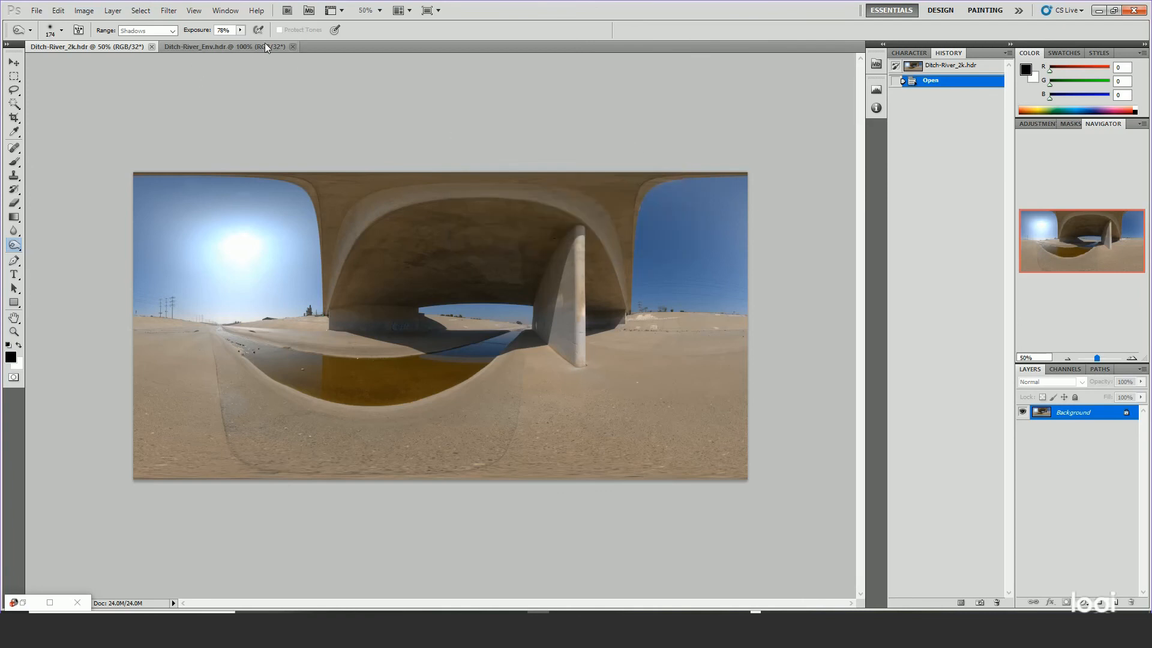
click(293, 47)
click(151, 47)
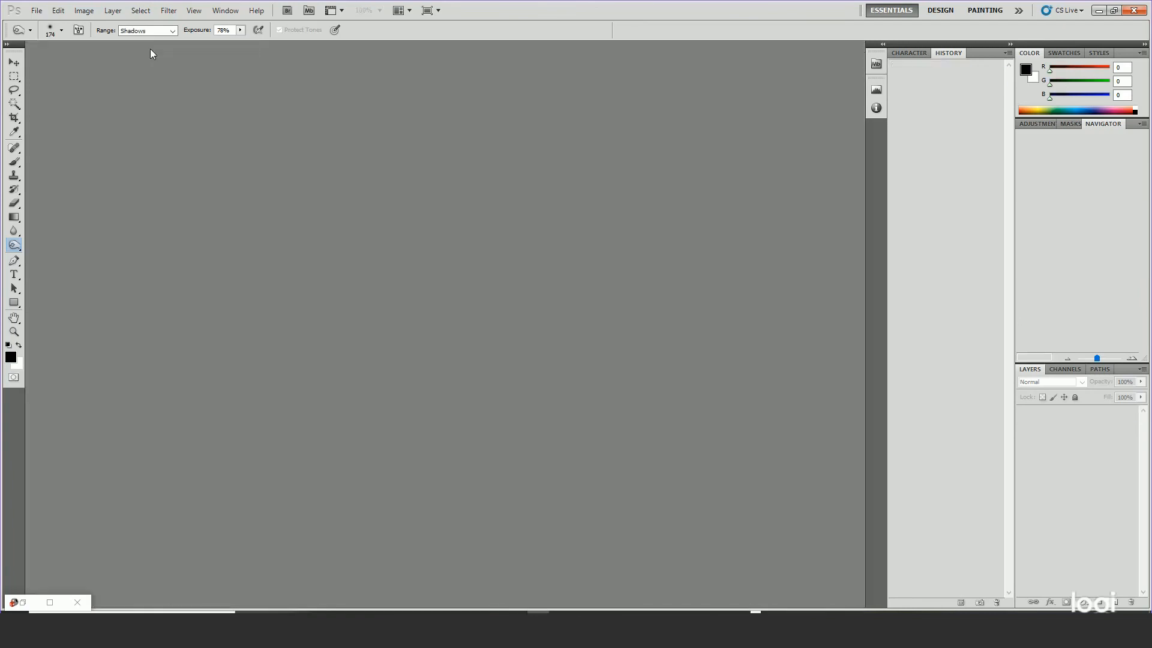
Open the render beats-mm-custom.png from the episode-22 folder, with the file list sorted by date
click(37, 10)
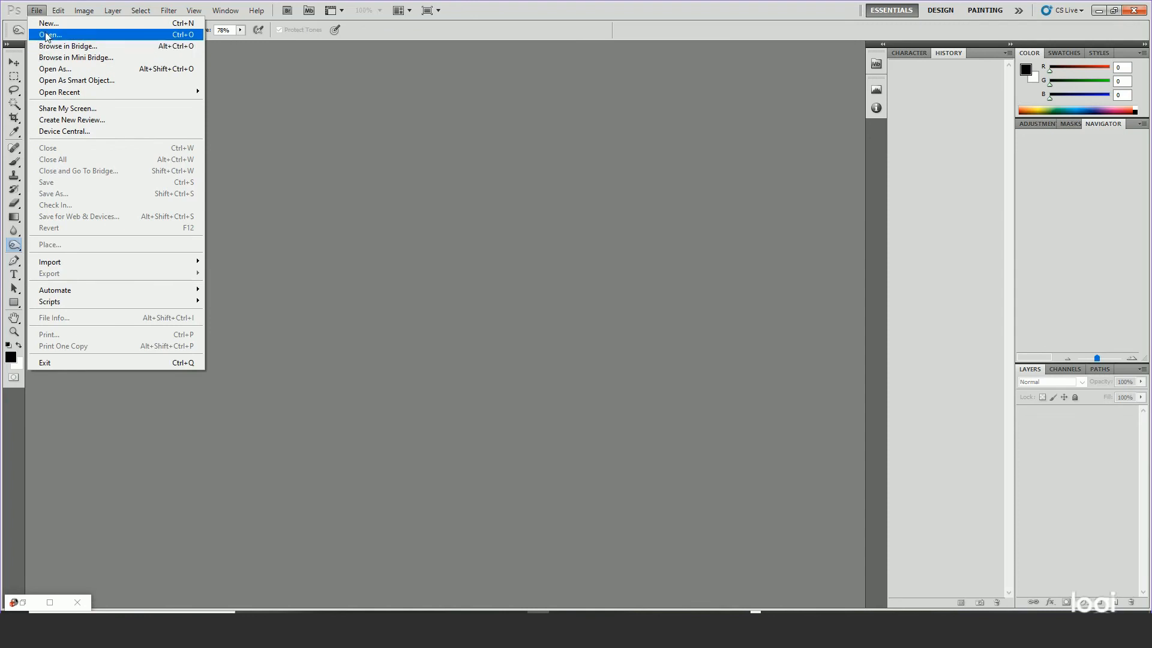
click(48, 34)
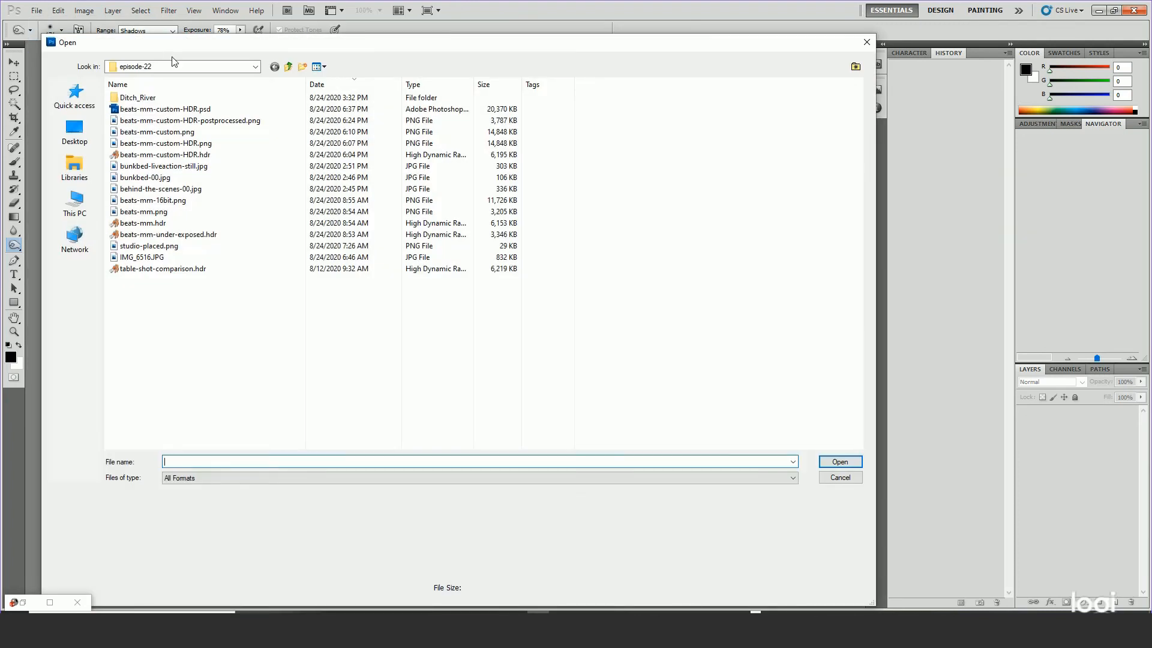
click(332, 87)
click(334, 88)
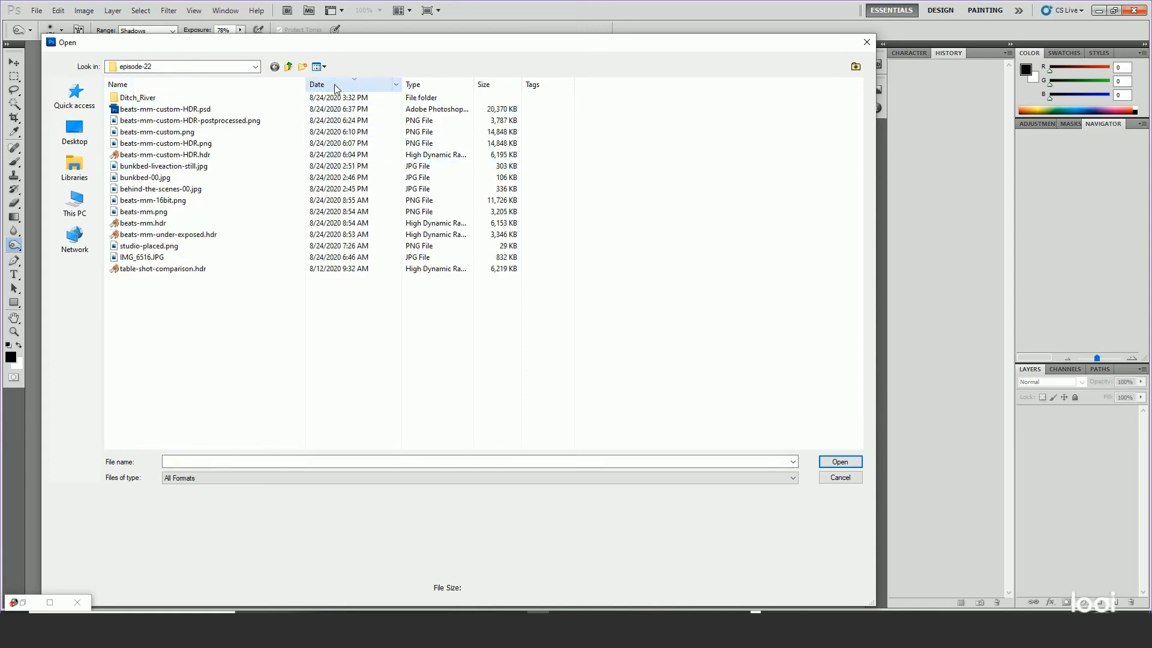
click(172, 133)
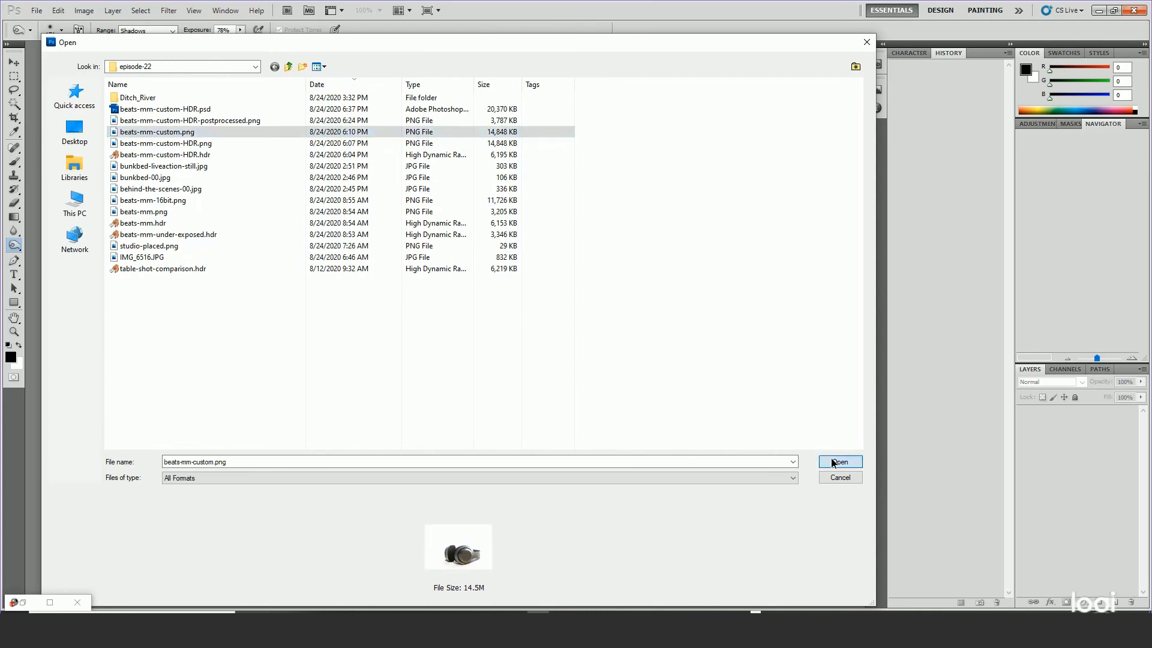
click(835, 462)
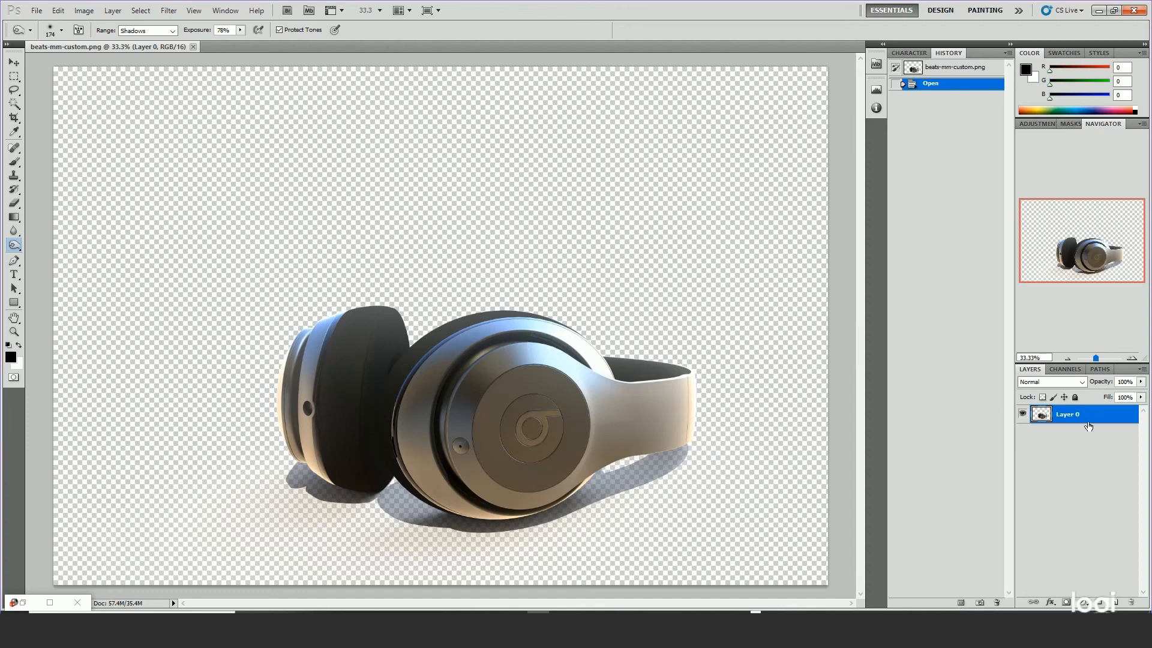
Add a new layer beneath the headphones layer and place the photo DSC_0326.jpg from the Ditch_River folder there
click(1115, 601)
drag(1082, 419, 1082, 449)
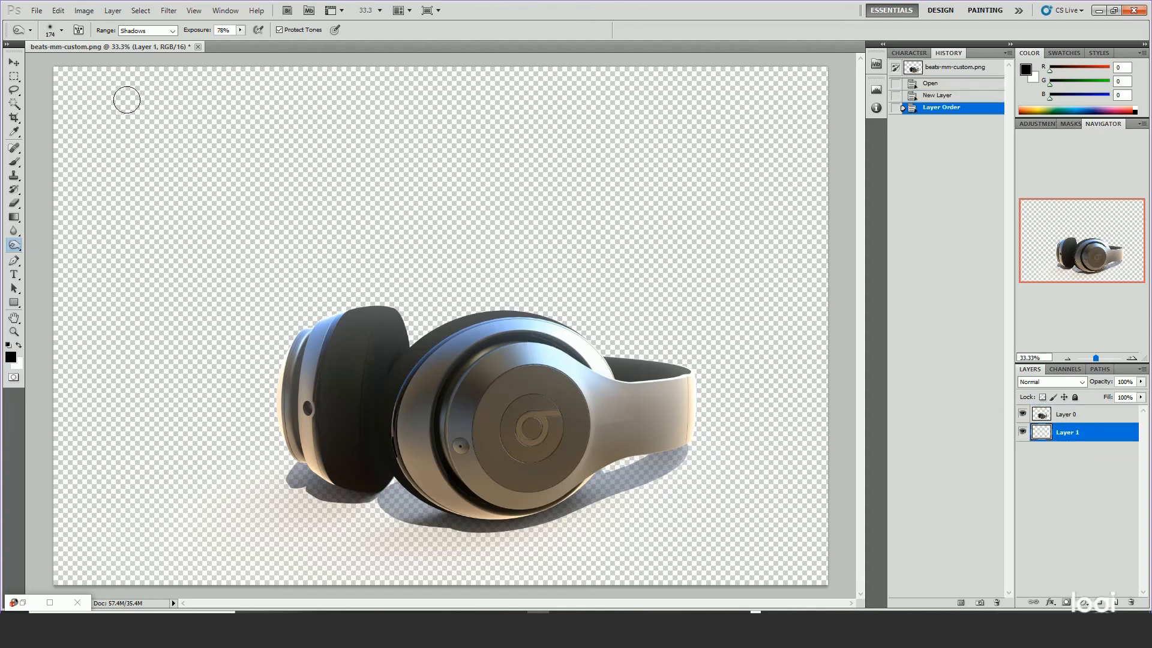
click(37, 10)
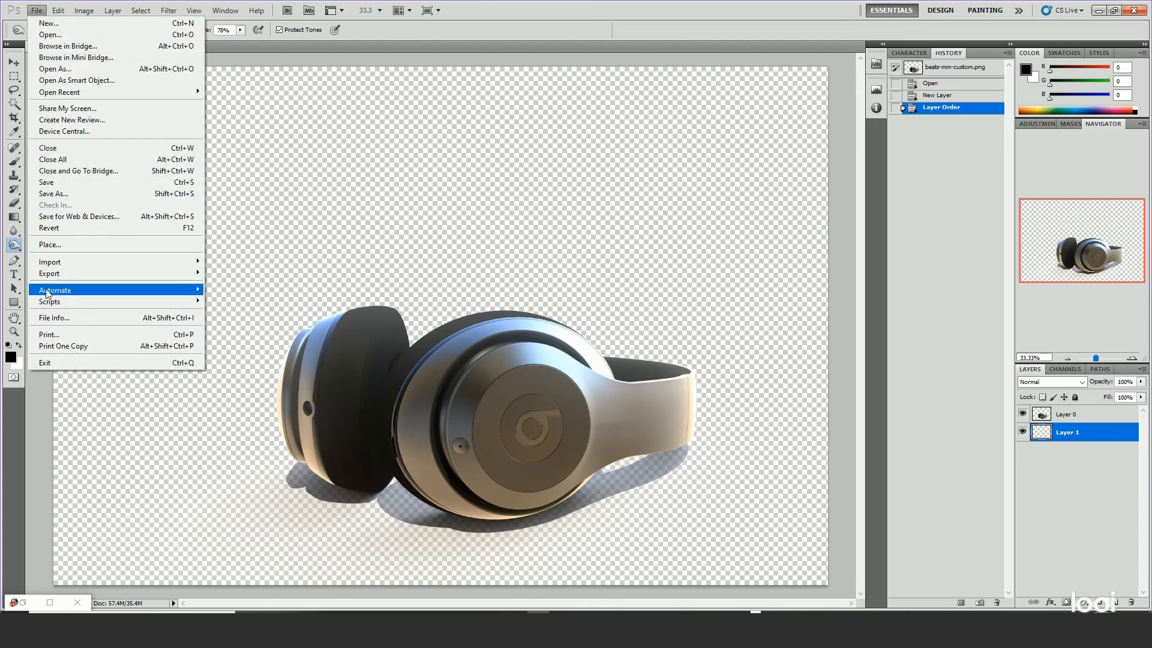
click(51, 242)
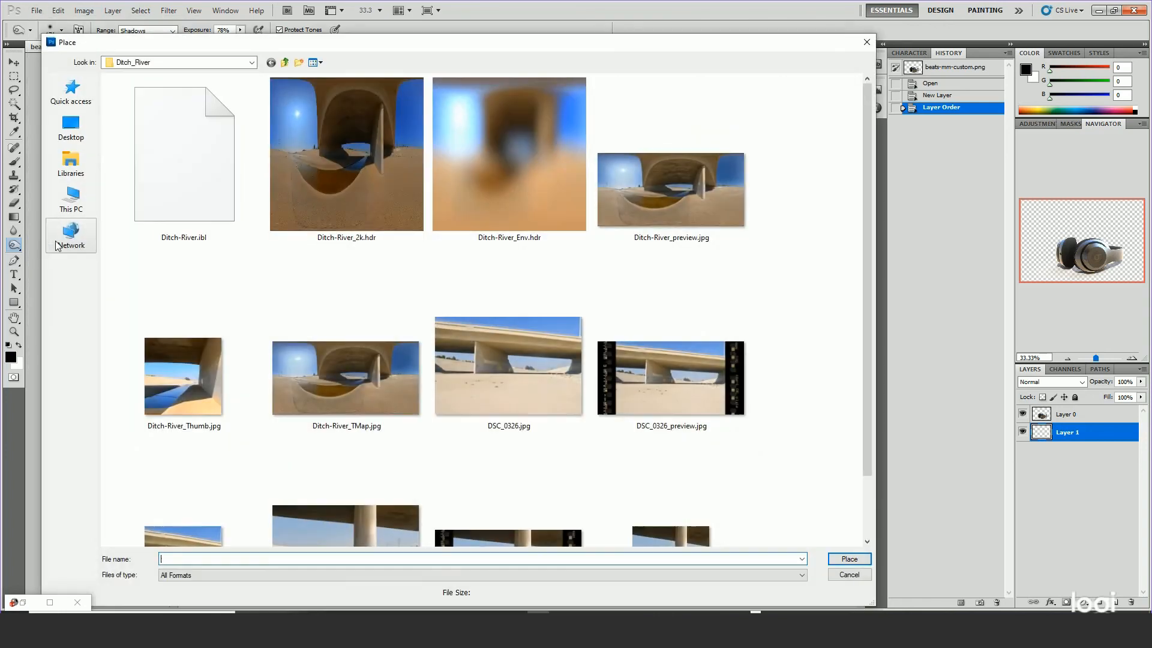
click(502, 359)
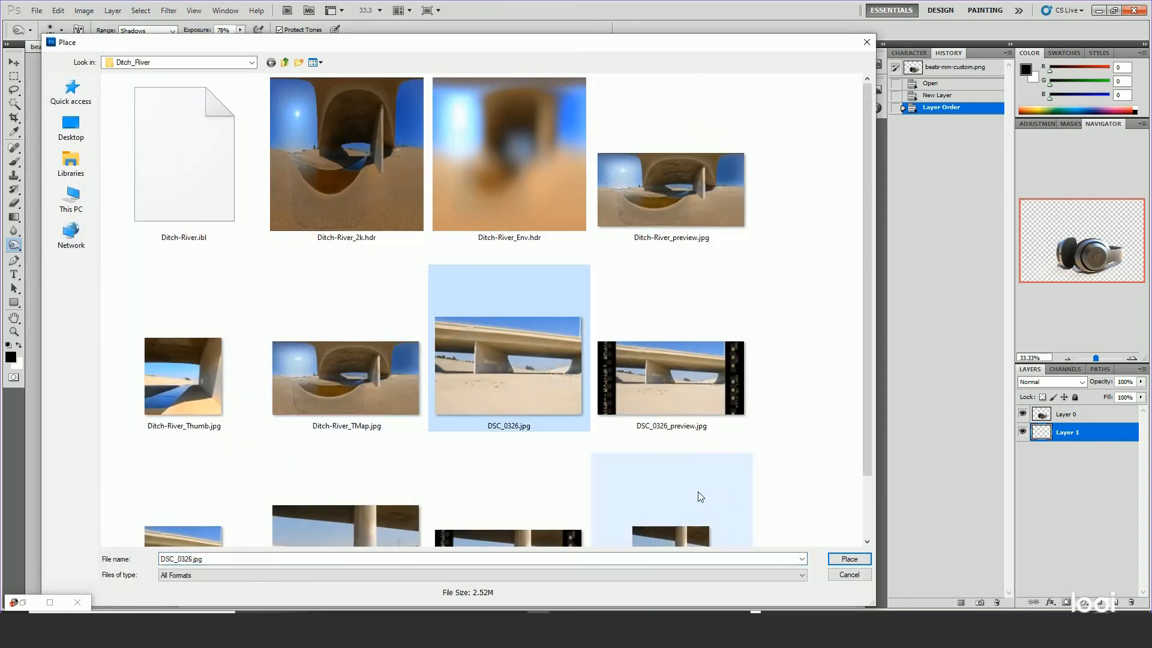
click(849, 559)
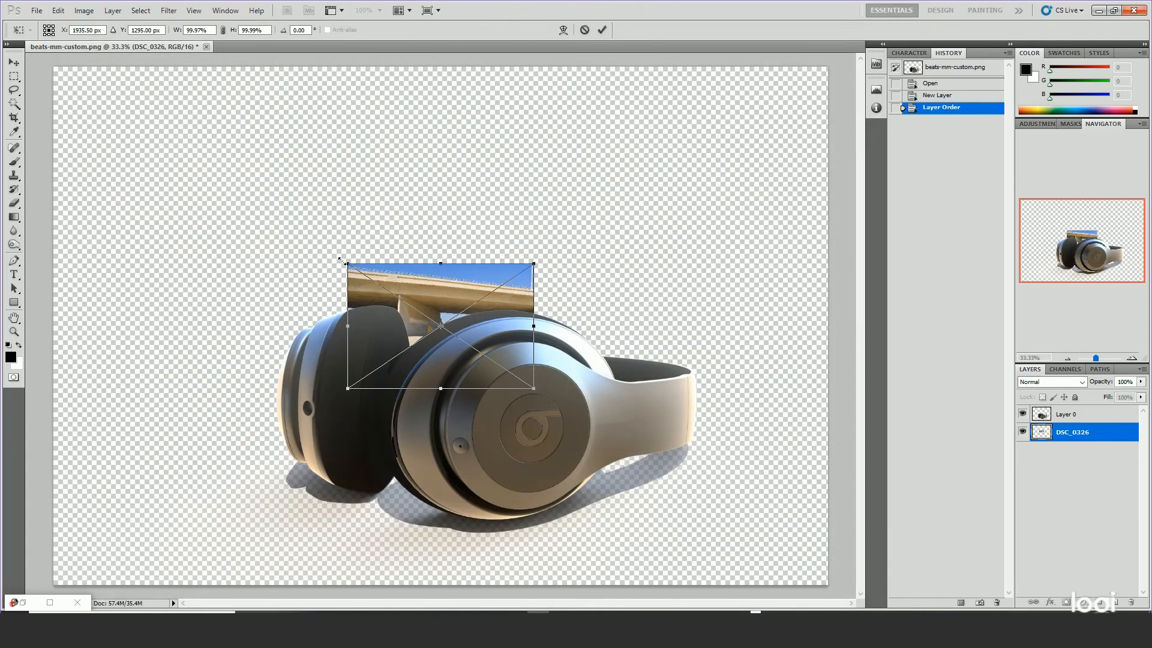
Scale the placed bridge photo proportionally to fill the whole canvas and commit the placement
shift+drag(346, 263, 68, 42)
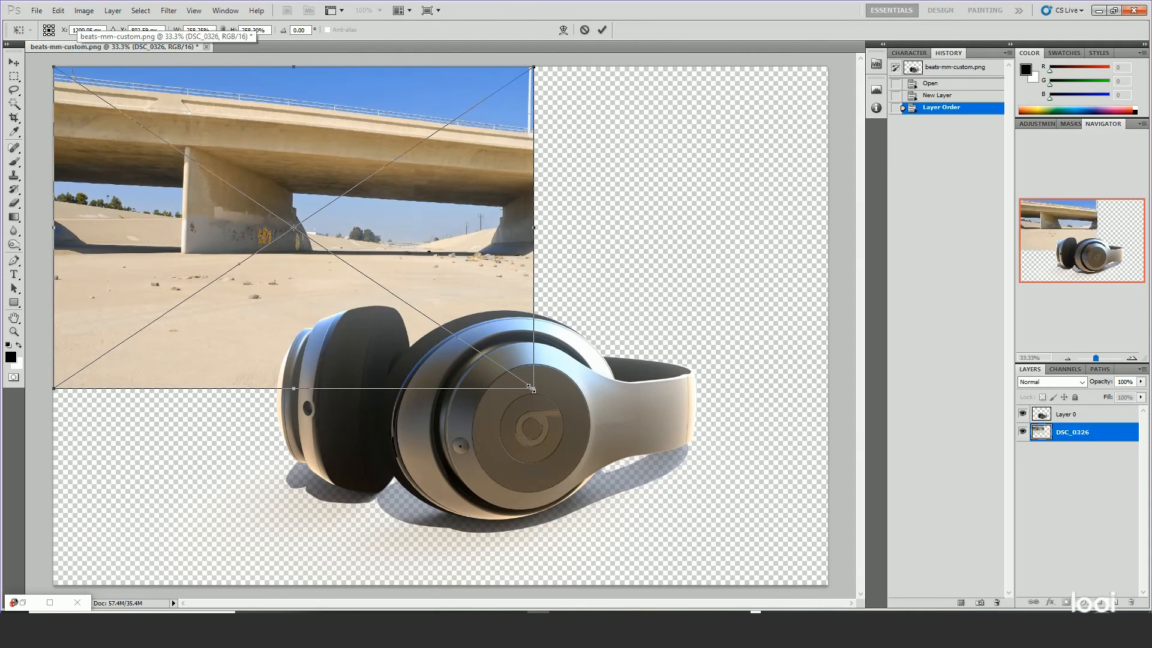
shift+drag(525, 394, 834, 576)
double_click(758, 498)
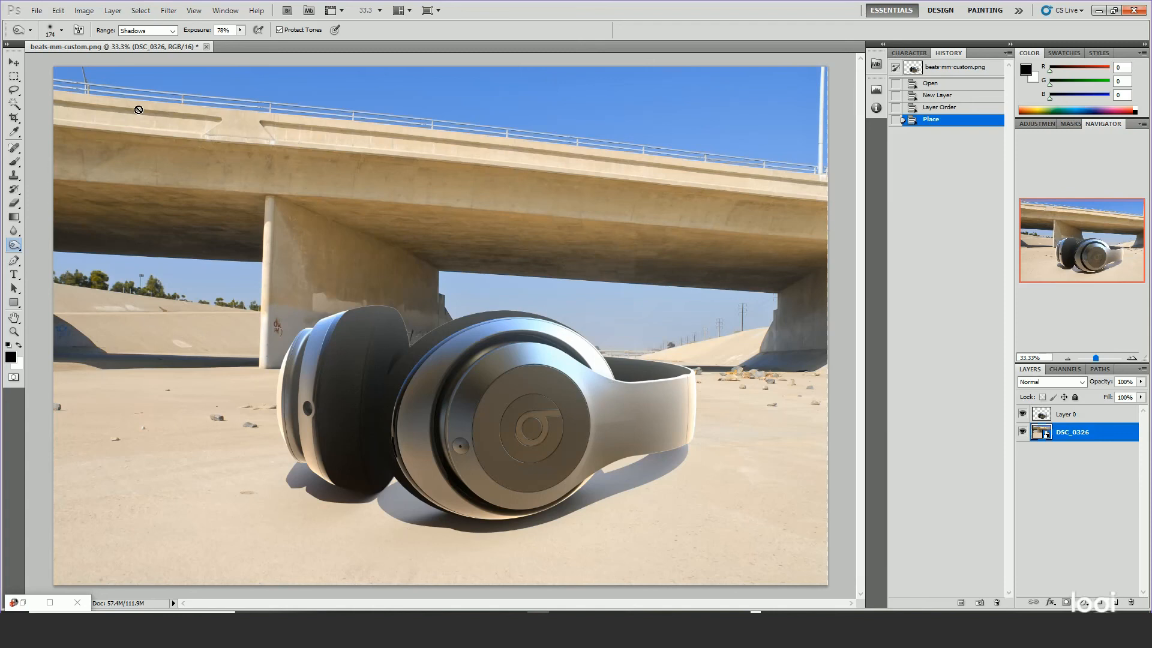
Select the upper three quarters of the canvas at full width with a rectangular marquee
click(143, 11)
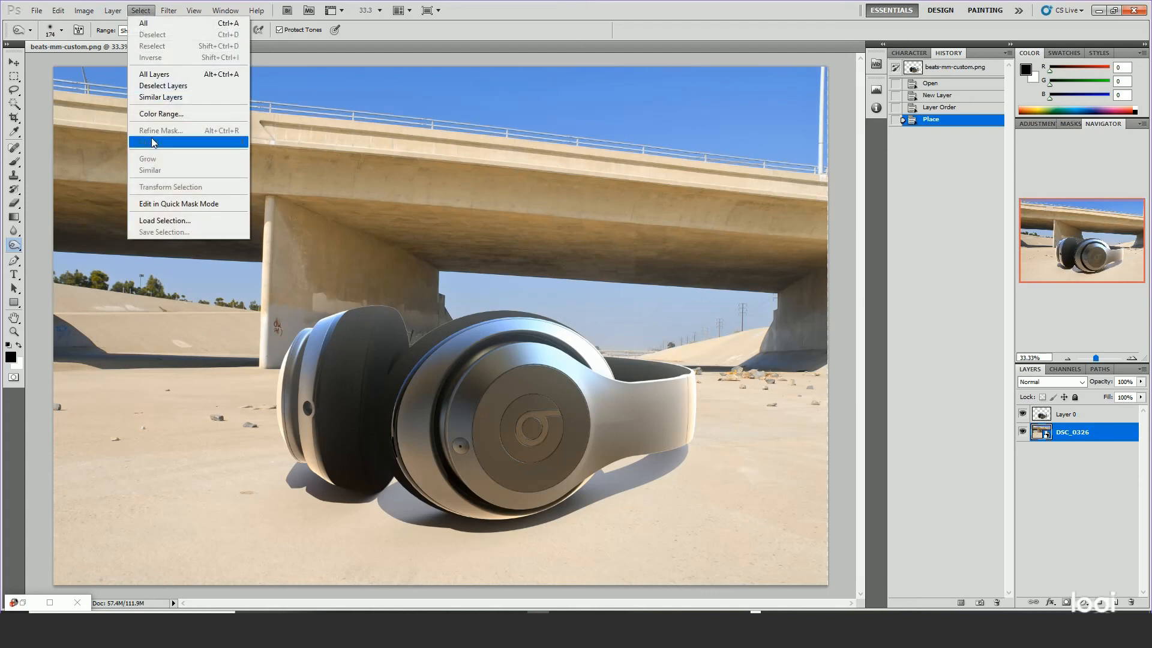
click(18, 75)
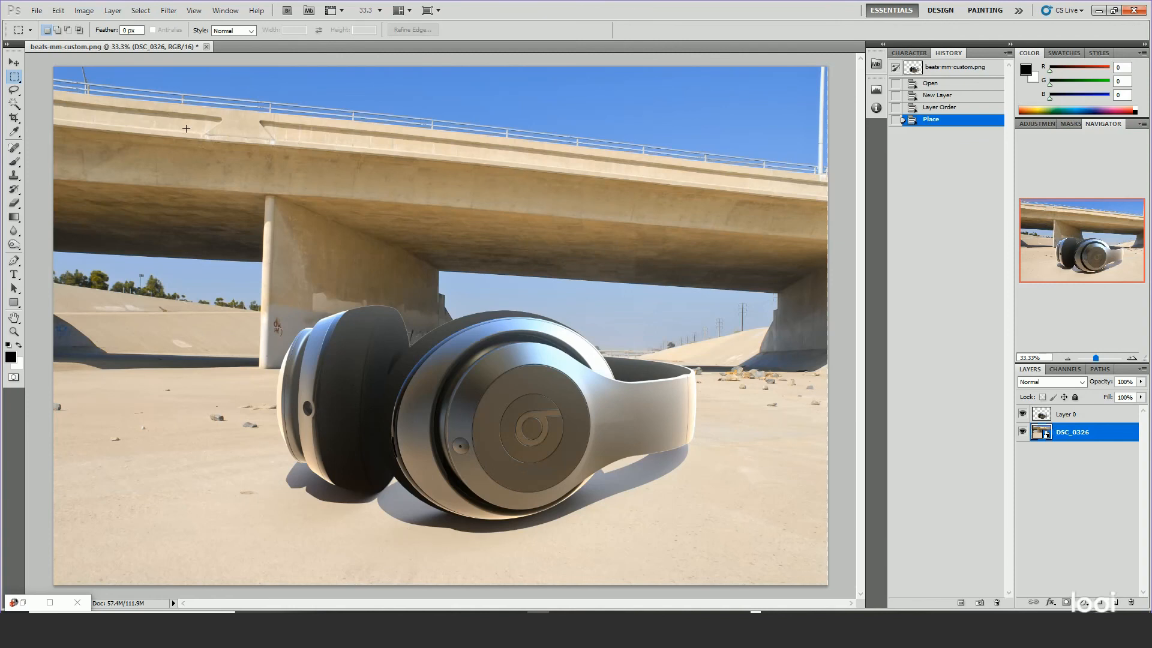
drag(706, 367, 845, 451)
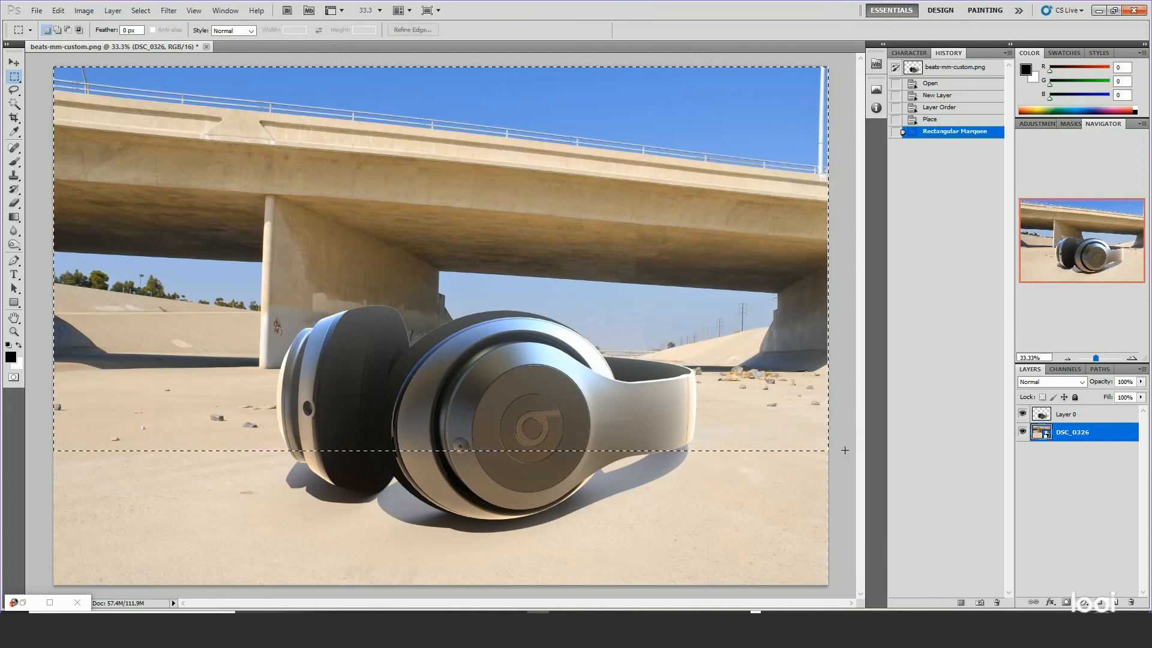
Refine the selection's edge with a feather of about 109.5 px, output to a selection
click(113, 11)
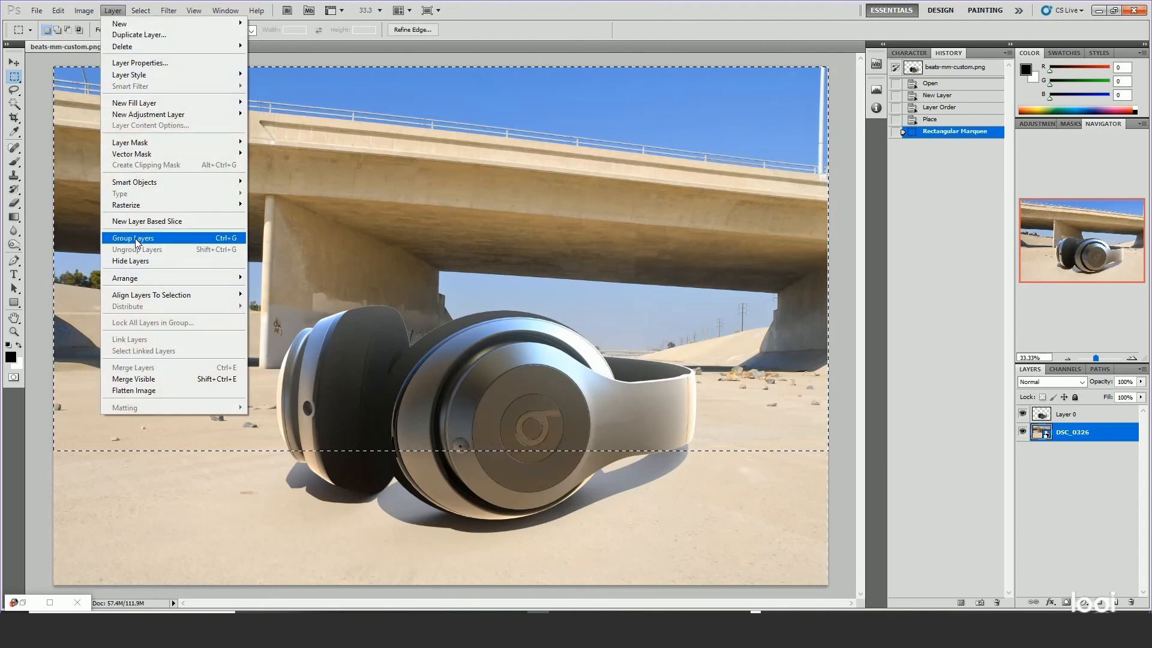
mouse_move(89, 5)
click(85, 12)
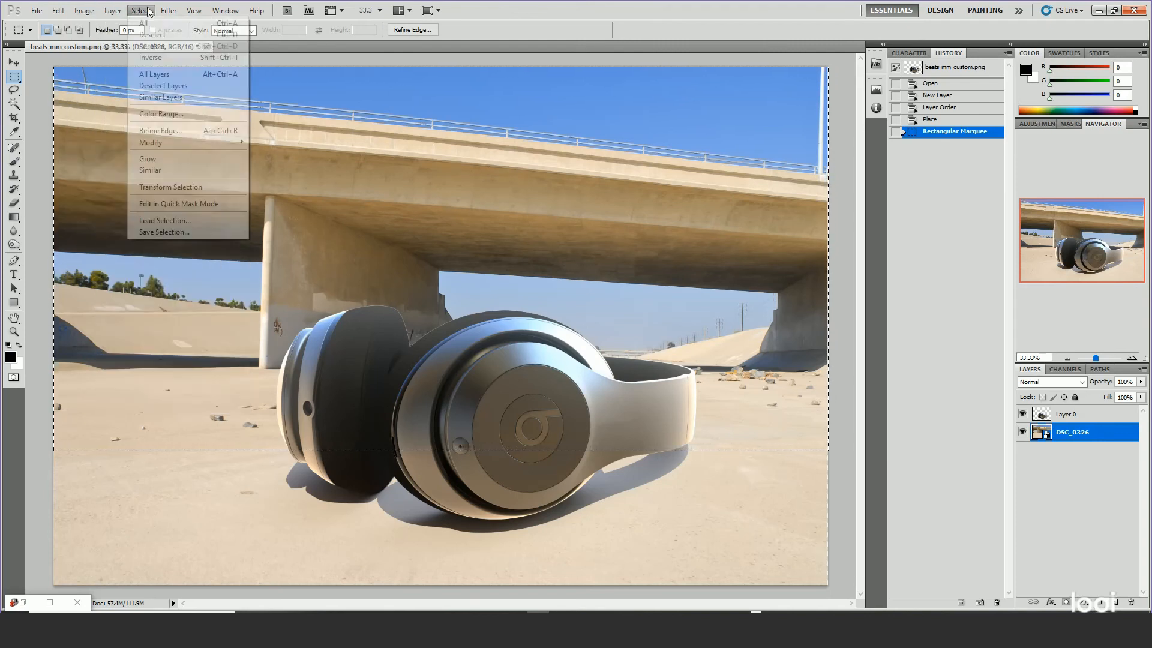
click(140, 11)
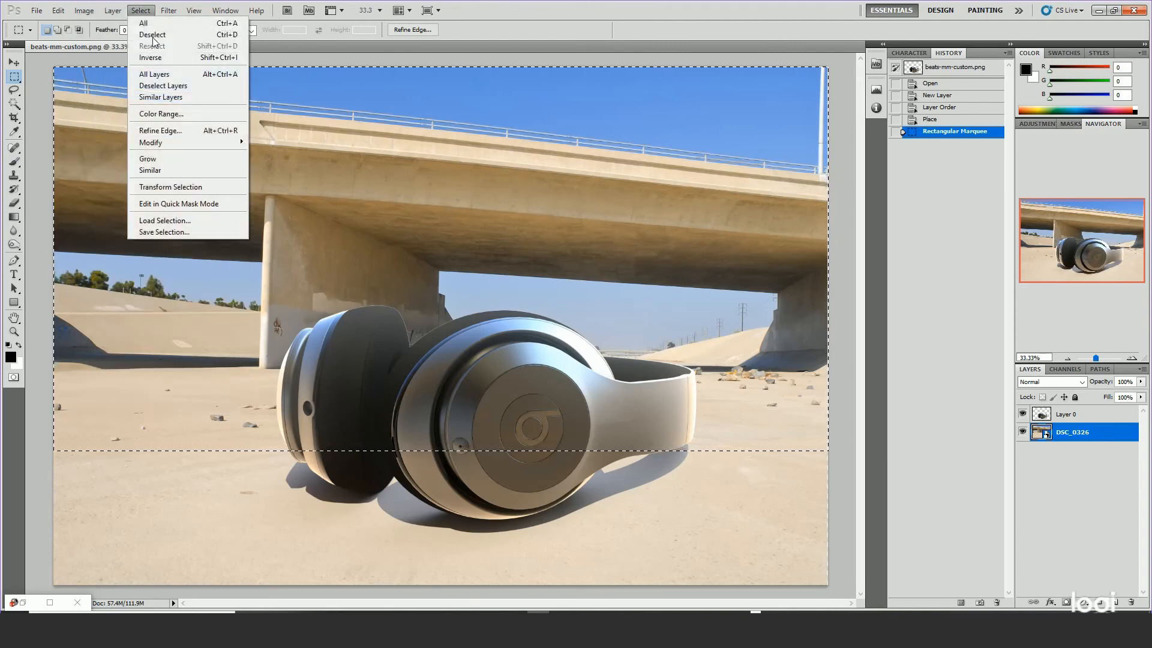
click(161, 130)
drag(551, 260, 614, 263)
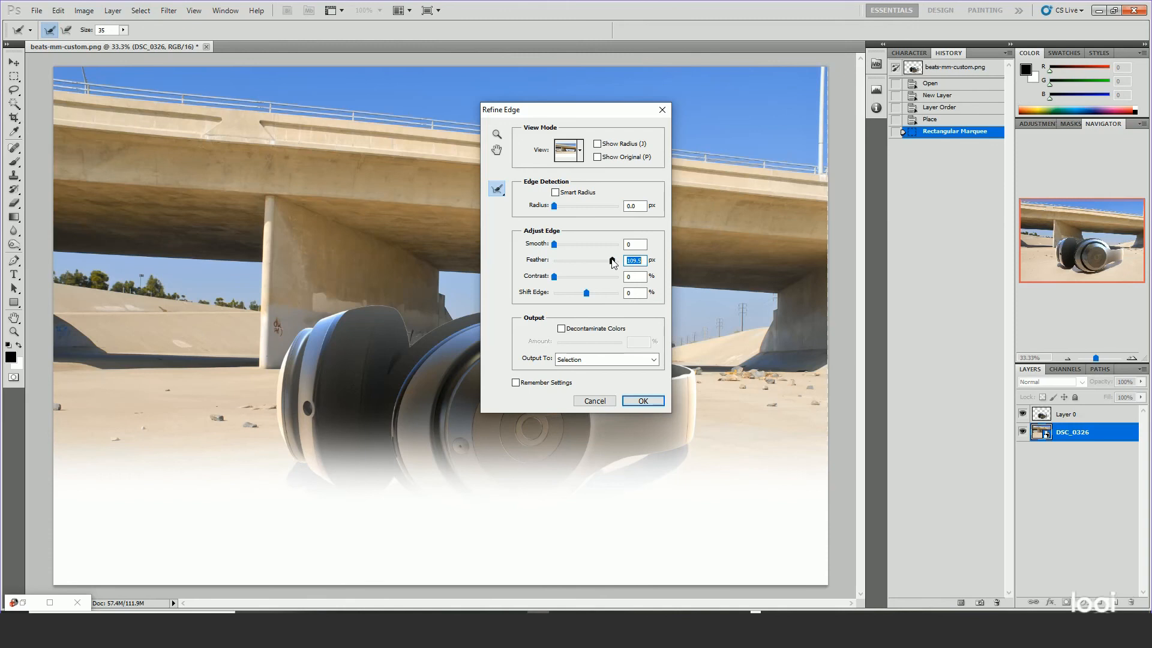
click(643, 401)
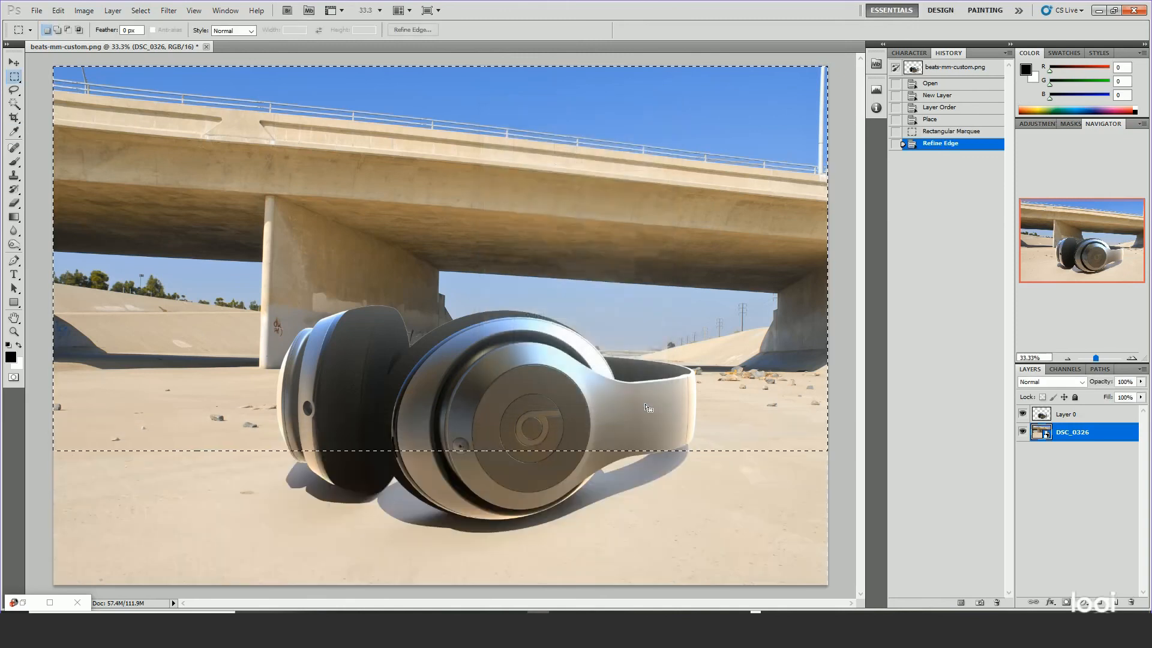
Apply a Gaussian Blur with a radius of 8.3 pixels to the selected area of the bridge photo
click(141, 10)
click(168, 11)
mouse_move(188, 144)
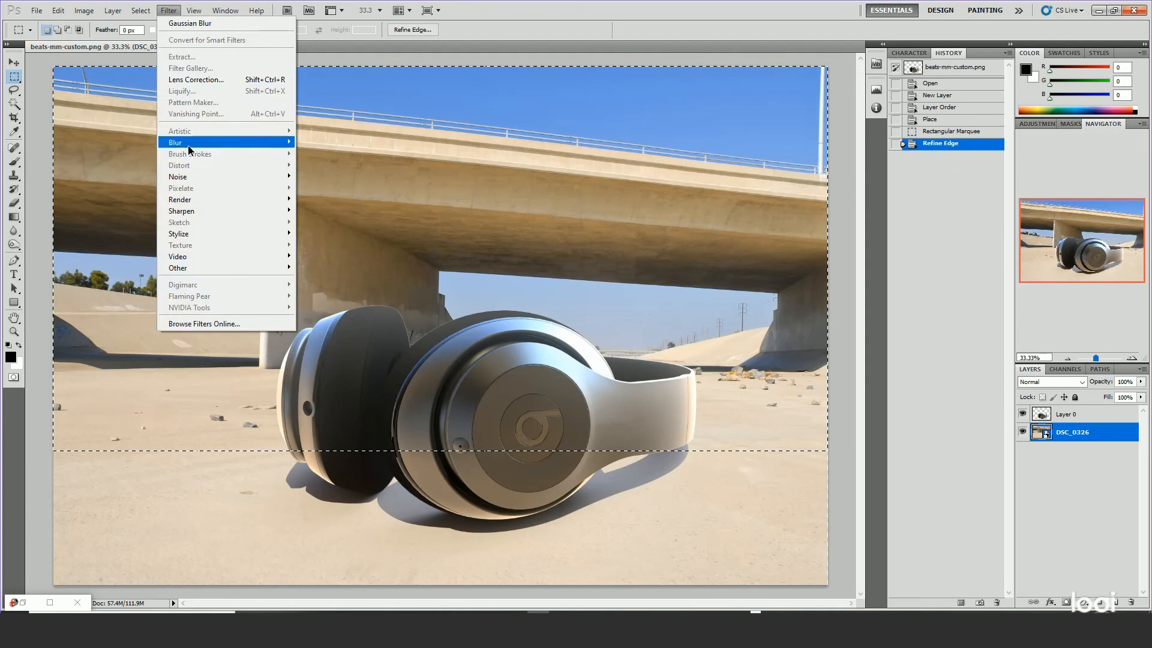
click(319, 186)
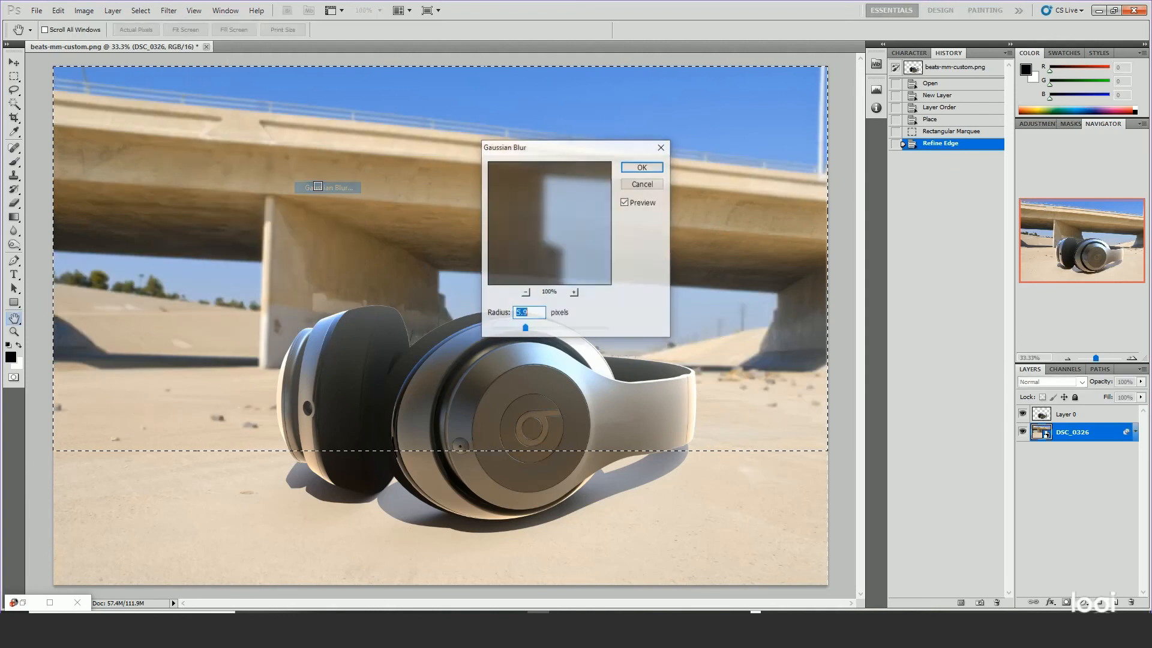
drag(526, 331, 533, 331)
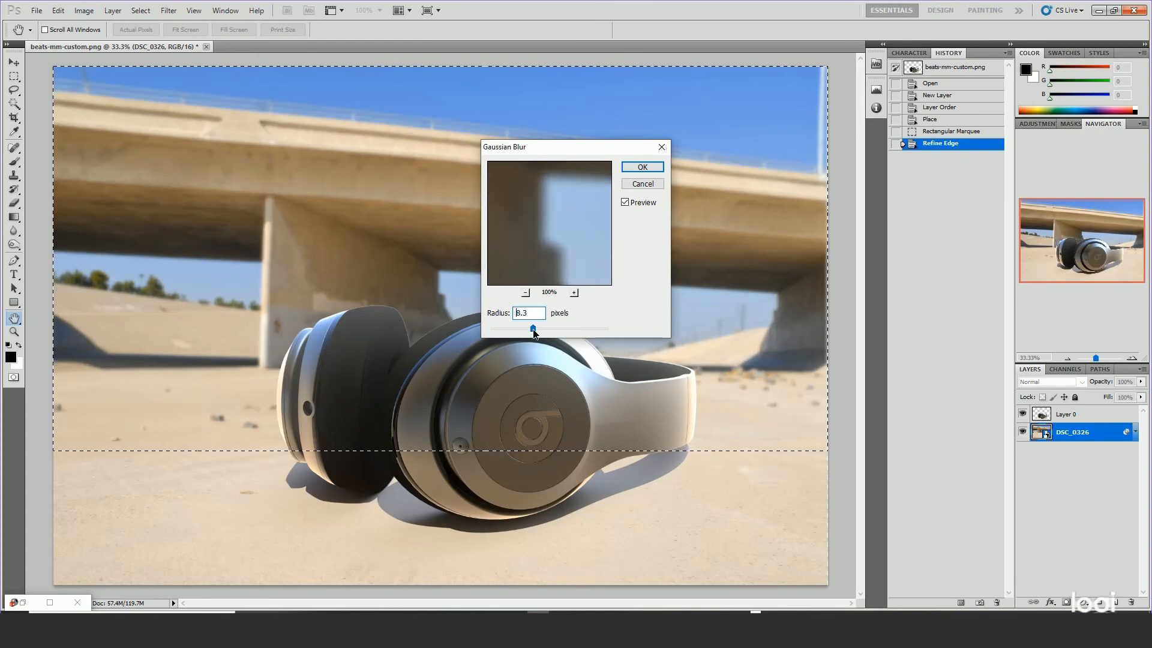
click(642, 167)
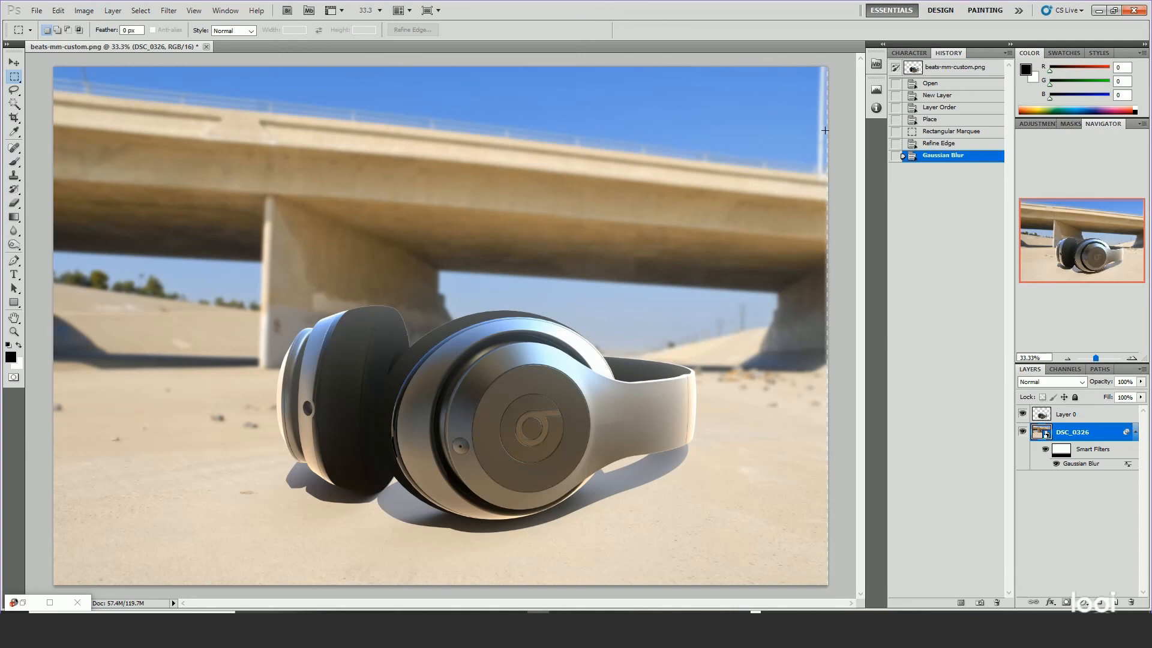
Crop the image to trim a narrow strip off all four edges of the canvas
click(14, 118)
drag(54, 66, 791, 566)
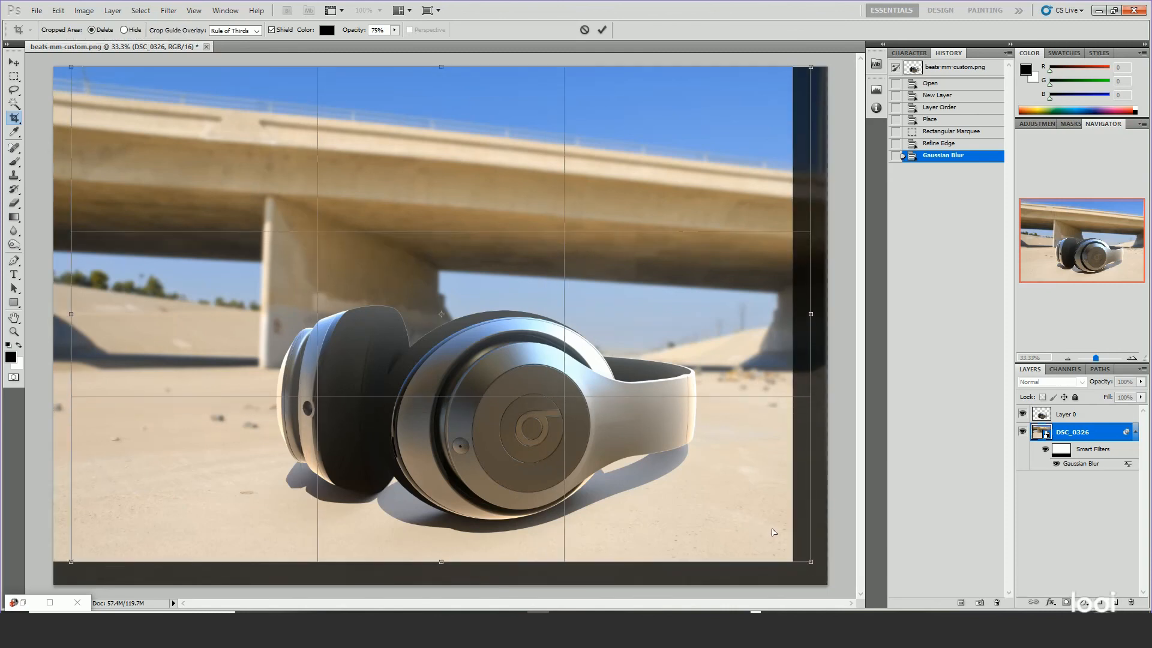
drag(769, 533, 772, 546)
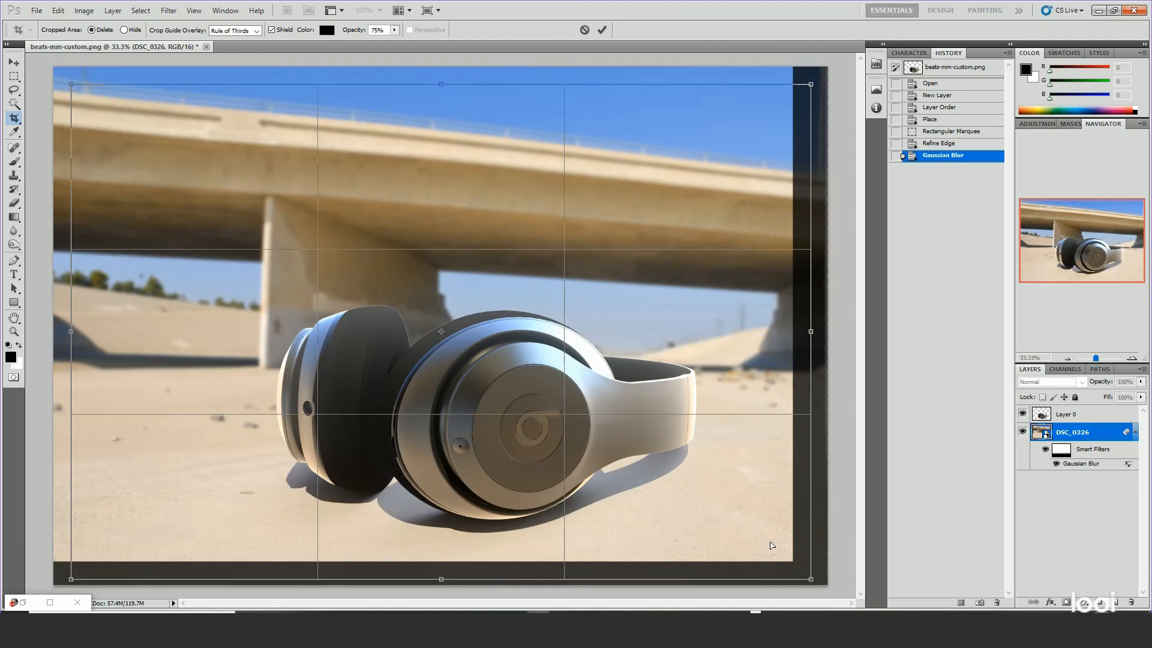
key(Return)
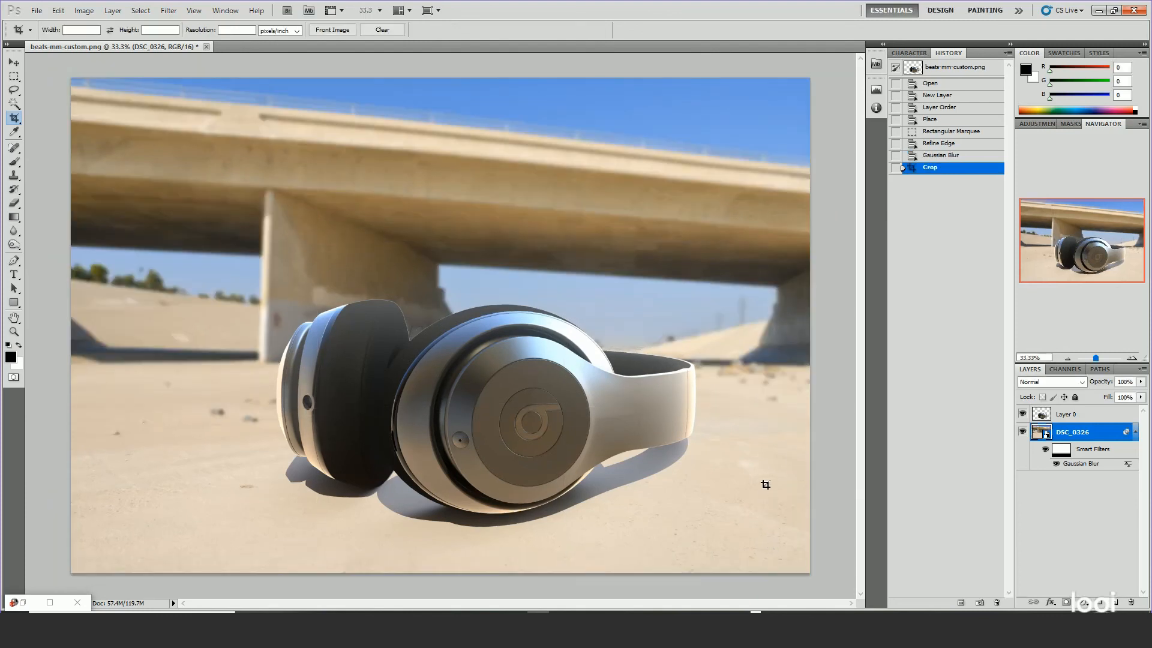
click(1023, 433)
click(1023, 434)
click(1023, 414)
click(1023, 414)
click(84, 10)
mouse_move(100, 42)
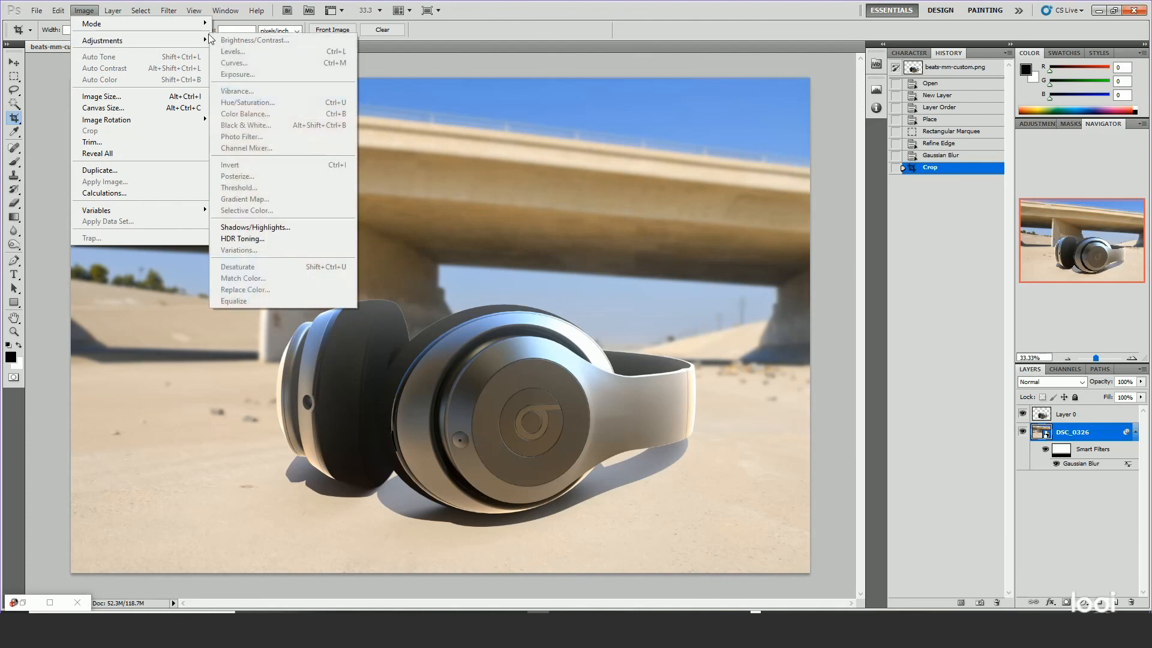
click(1078, 498)
Rasterize the DSC_0326 bridge photo layer together with its smart filter
right_click(1069, 433)
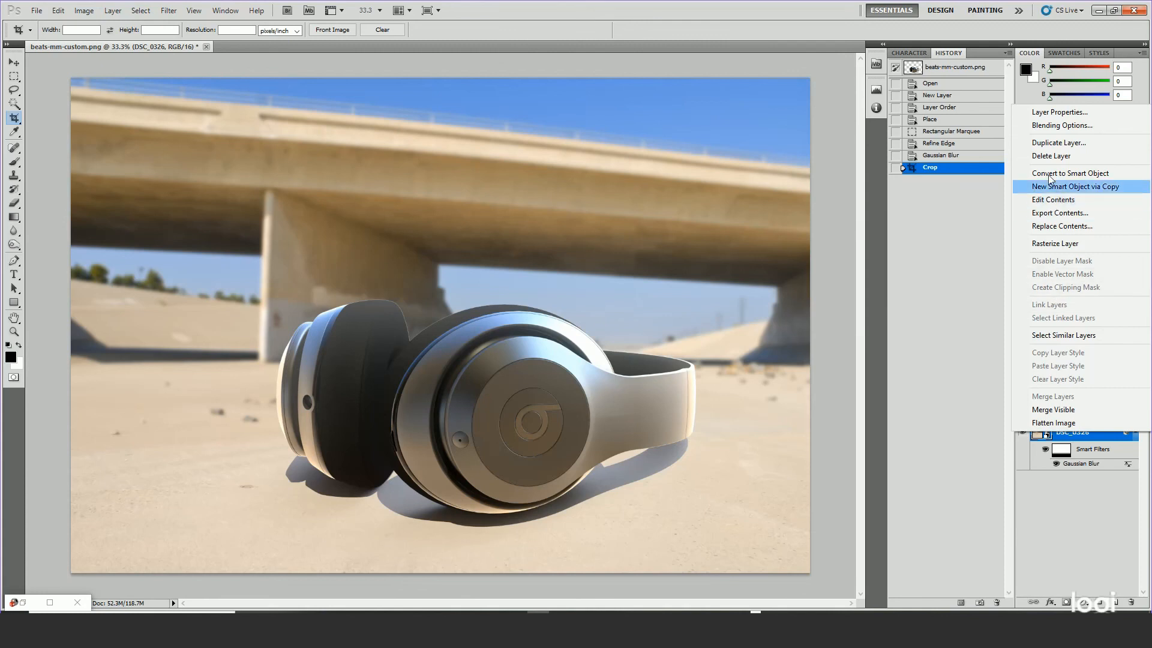
click(1055, 241)
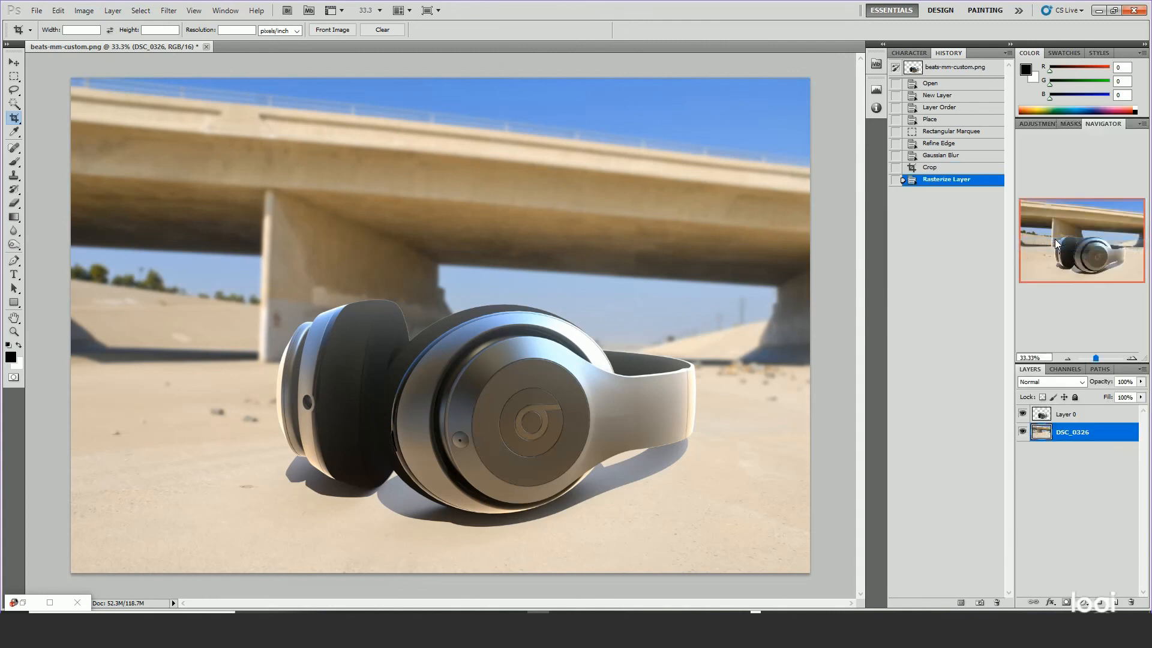
click(1078, 467)
Apply an Exposure adjustment to the bridge photo layer with exposure +0.30, offset -0.0265 and gamma correction 0.61
click(1065, 437)
click(84, 11)
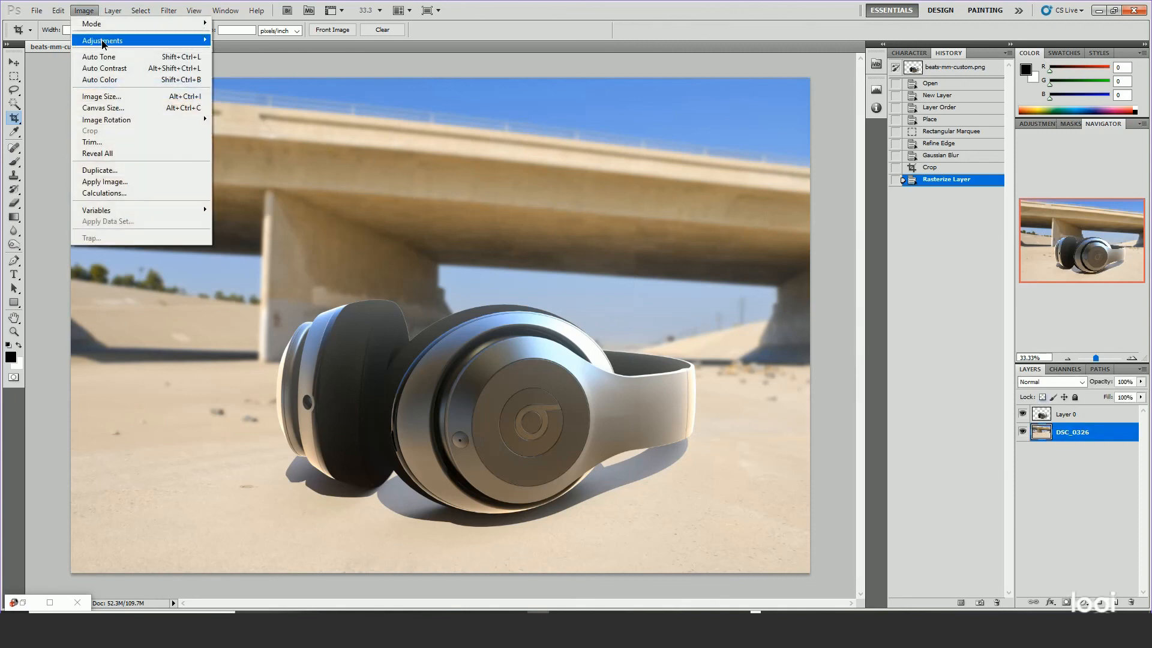
mouse_move(198, 40)
click(238, 70)
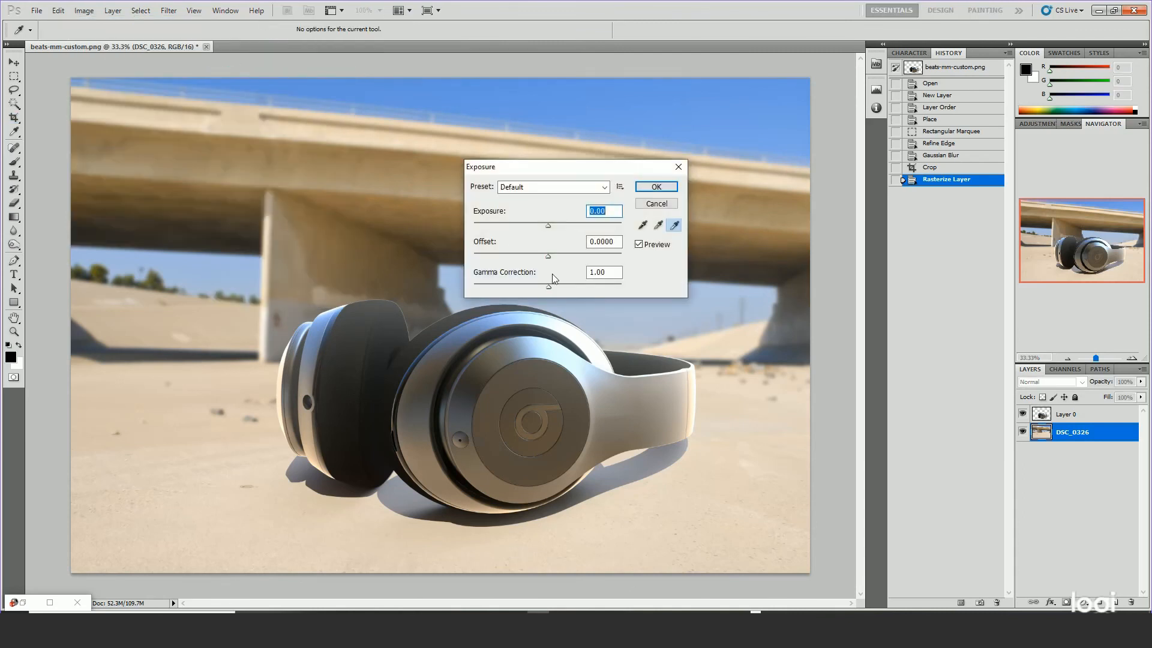
drag(548, 256, 574, 292)
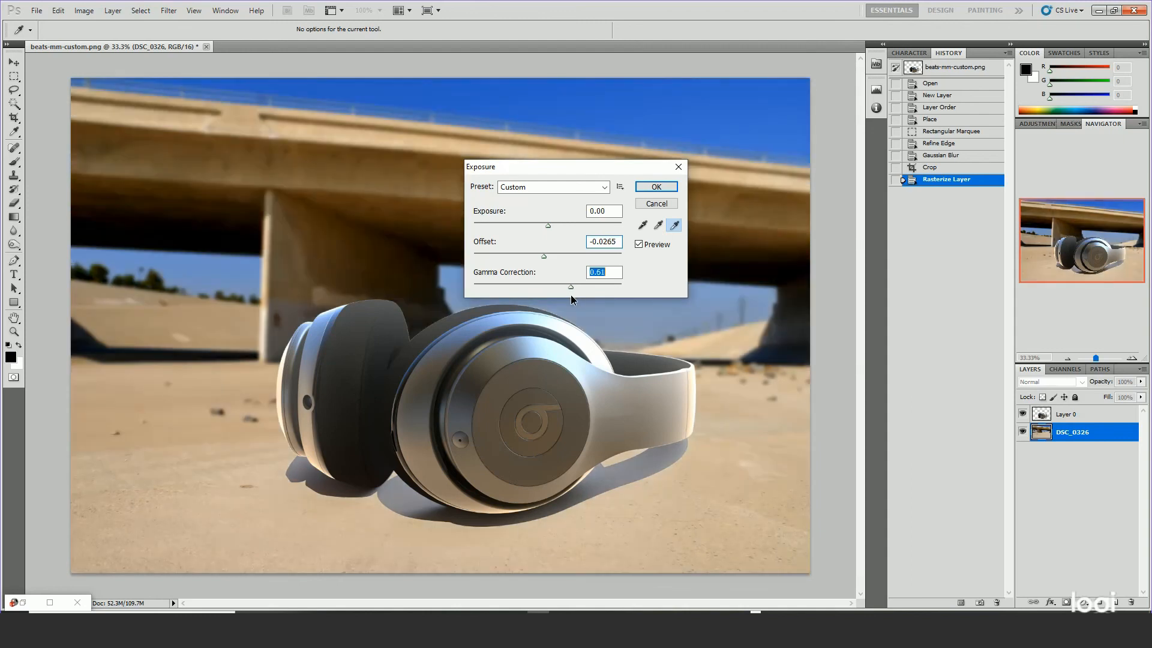
drag(547, 225, 551, 228)
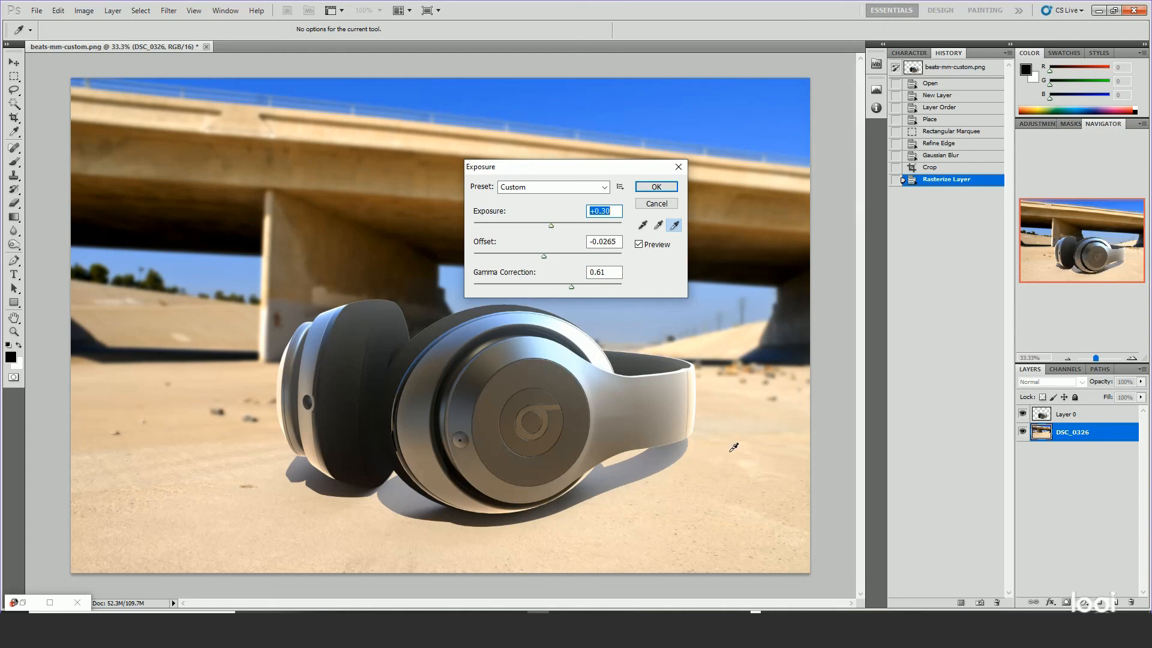
click(655, 187)
key(c)
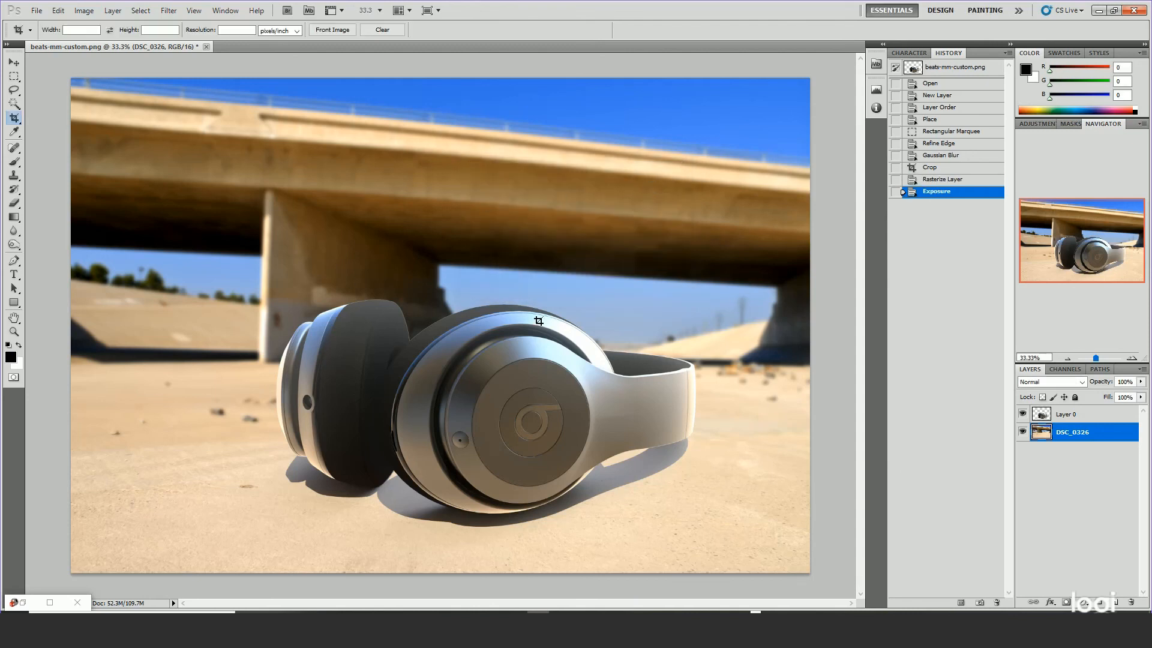
Load the transparency of the headphones layer, Layer 0, as a new selection
click(1081, 420)
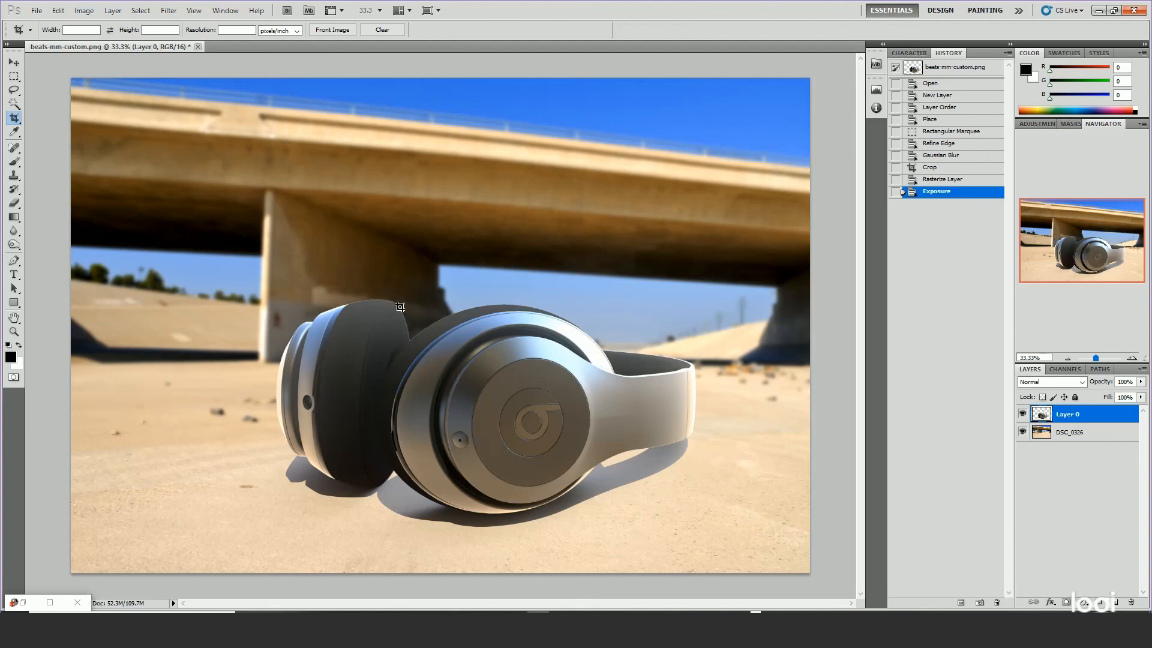
click(140, 10)
click(167, 220)
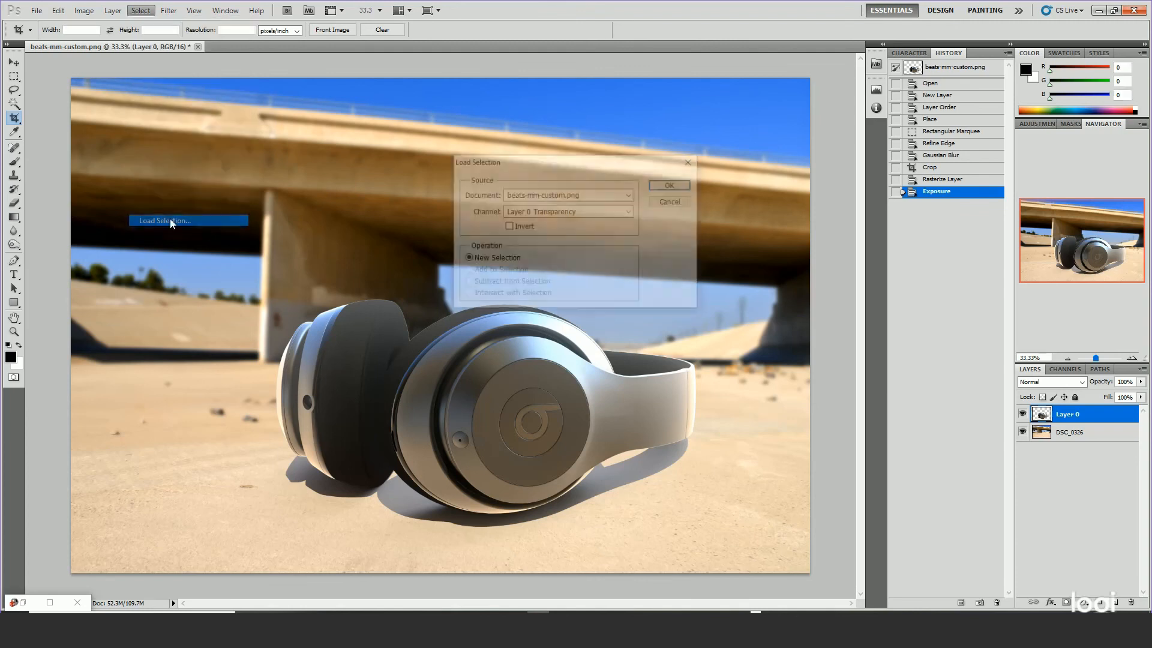
click(667, 183)
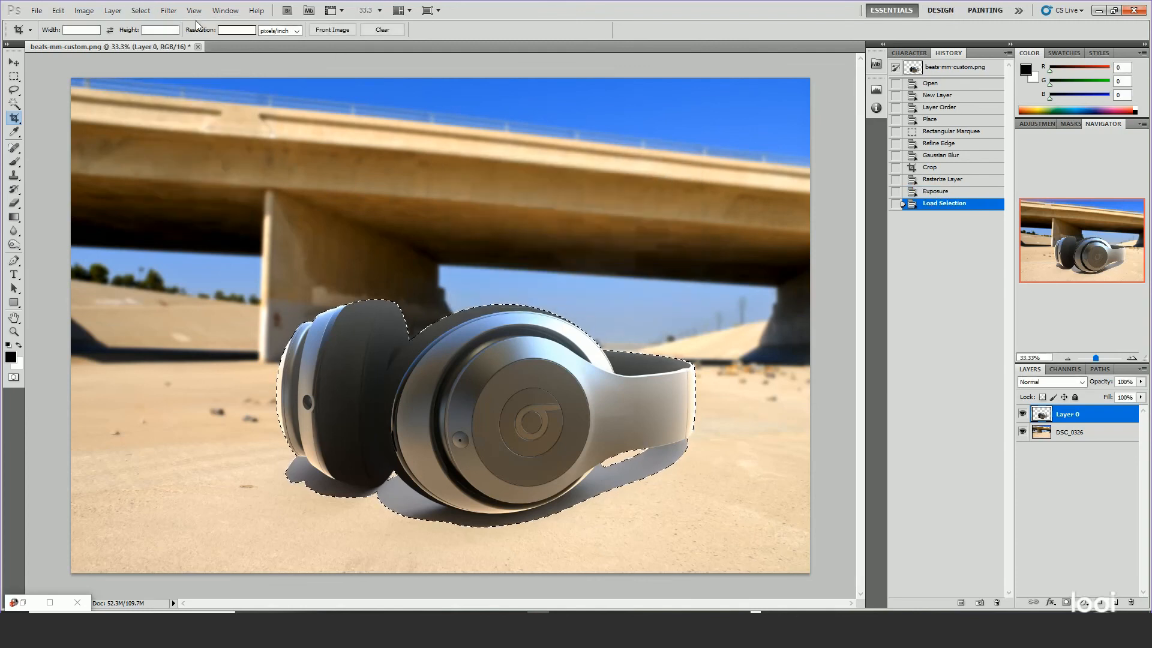
Contract the headphones selection by 3 pixels and feather it by 2 pixels
click(141, 10)
mouse_move(157, 142)
click(280, 176)
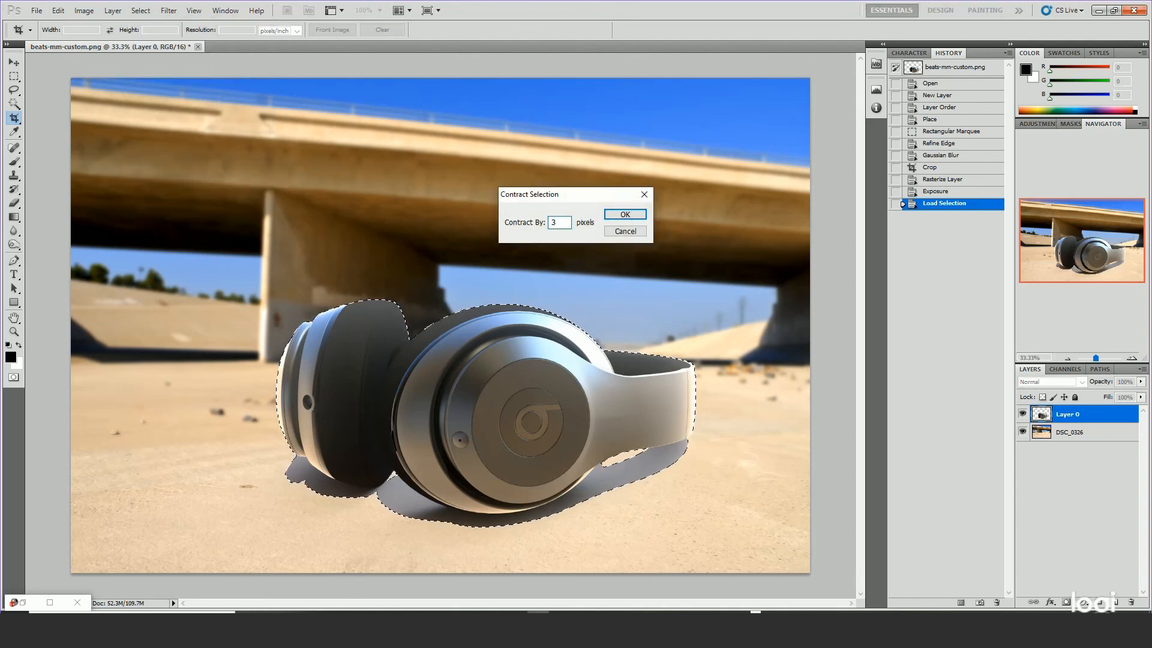
key(Return)
click(140, 11)
mouse_move(153, 144)
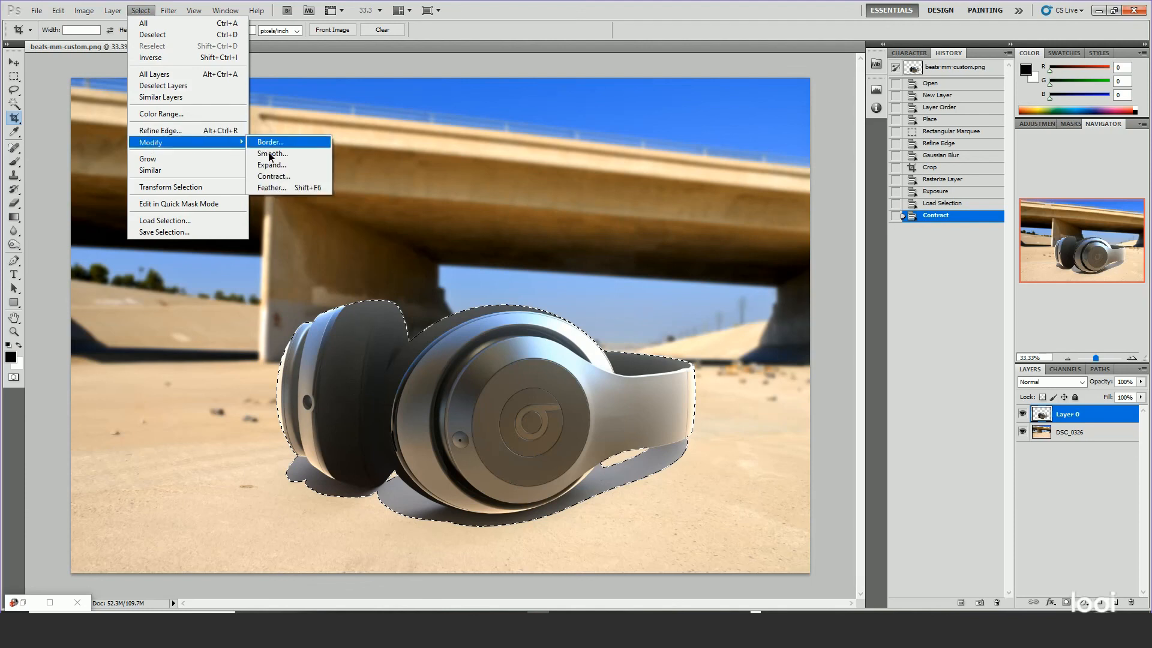
click(279, 186)
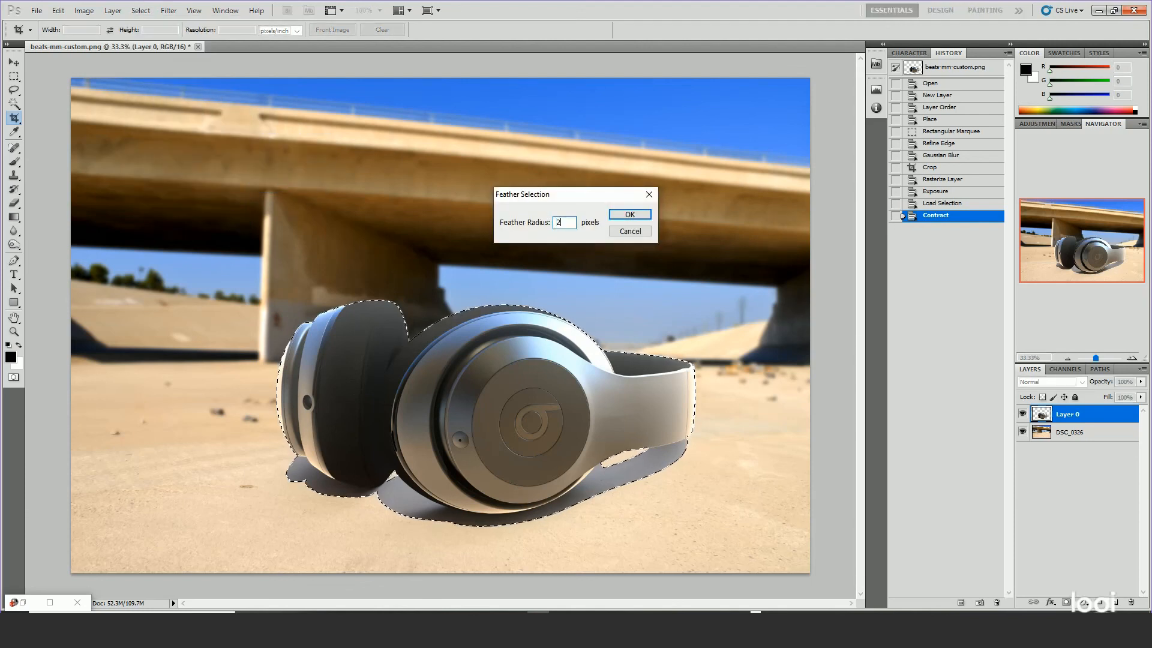
key(Return)
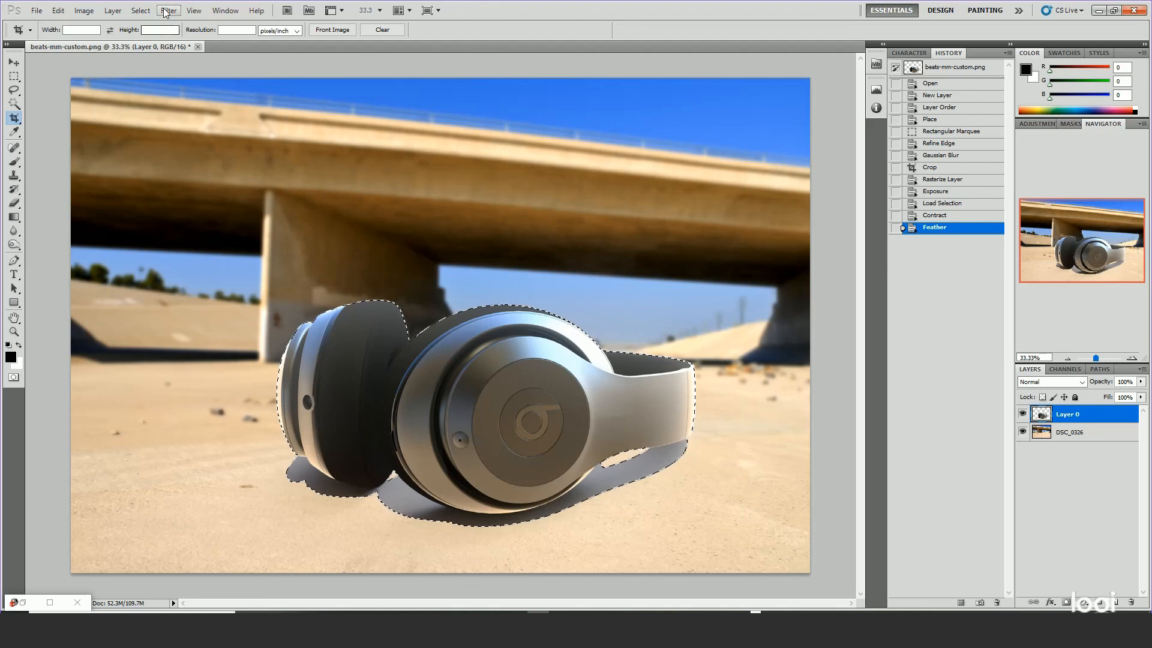
Invert the selection, delete the fringe around the headphones on Layer 0, and deselect
click(141, 10)
click(146, 58)
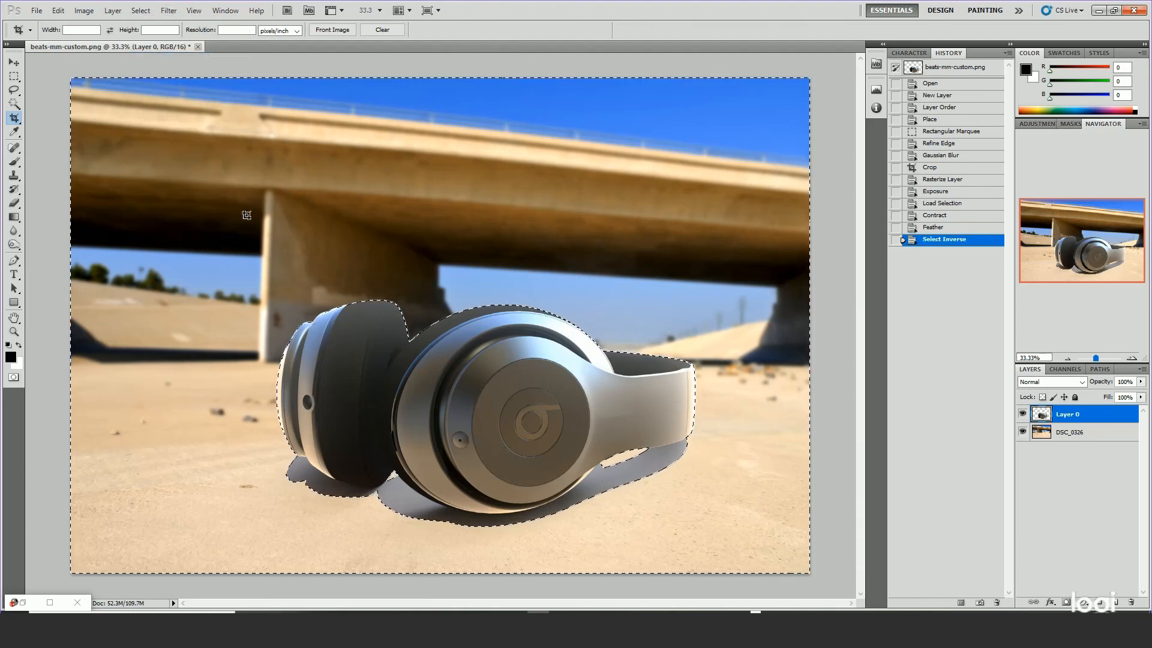
key(Delete)
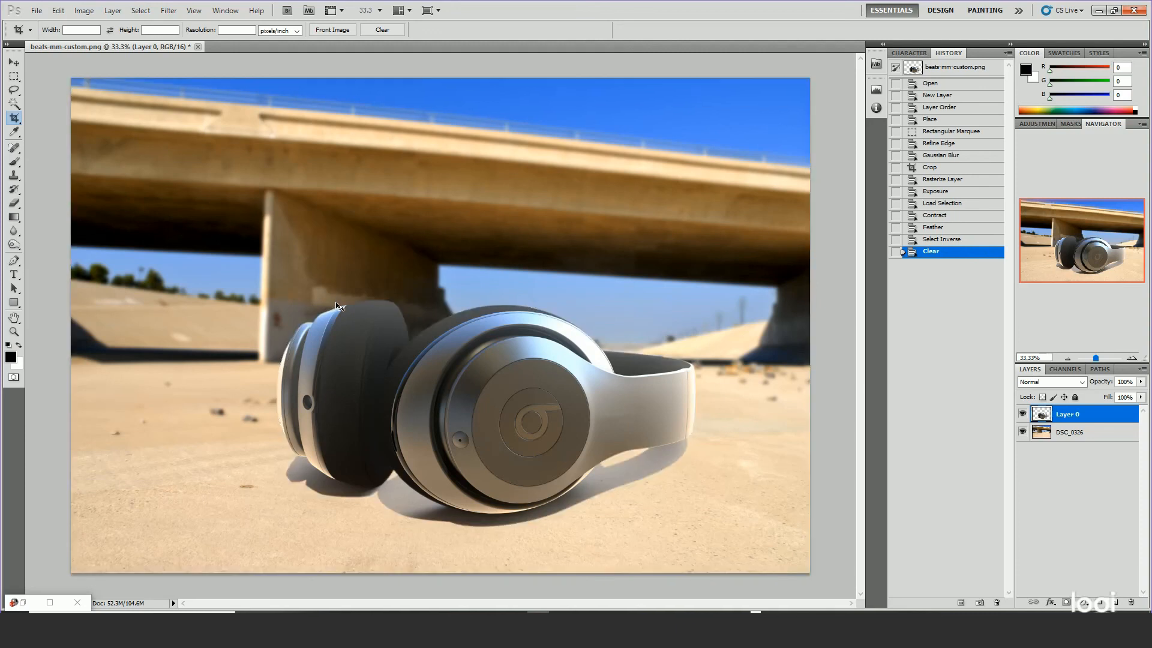
key(ctrl+d)
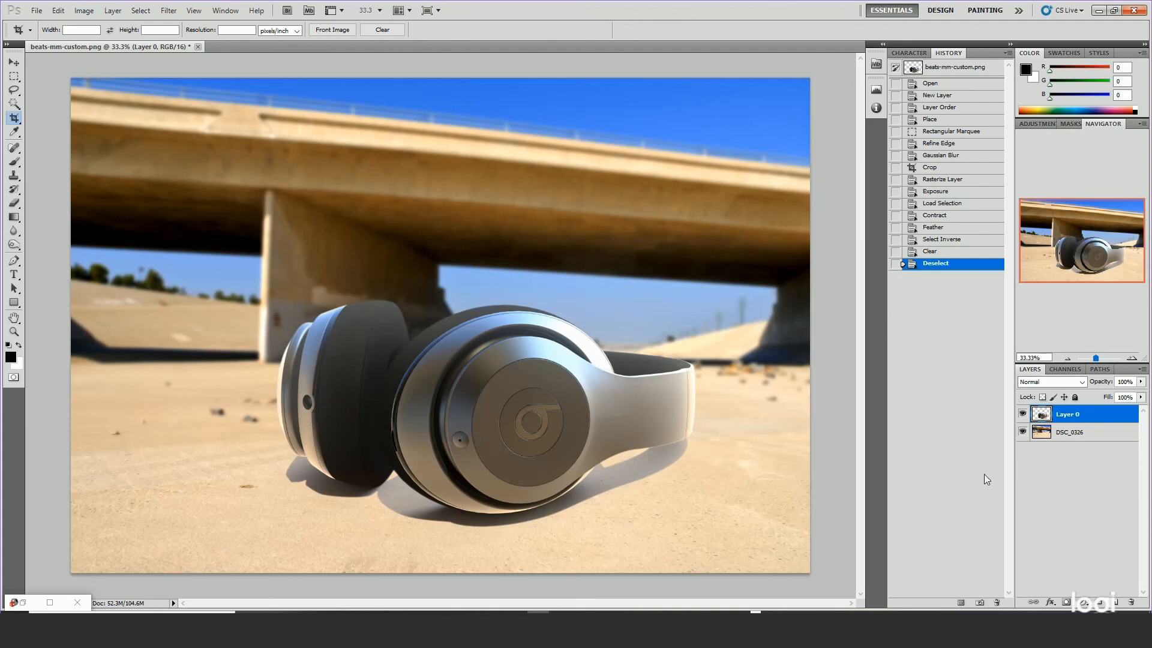
click(84, 11)
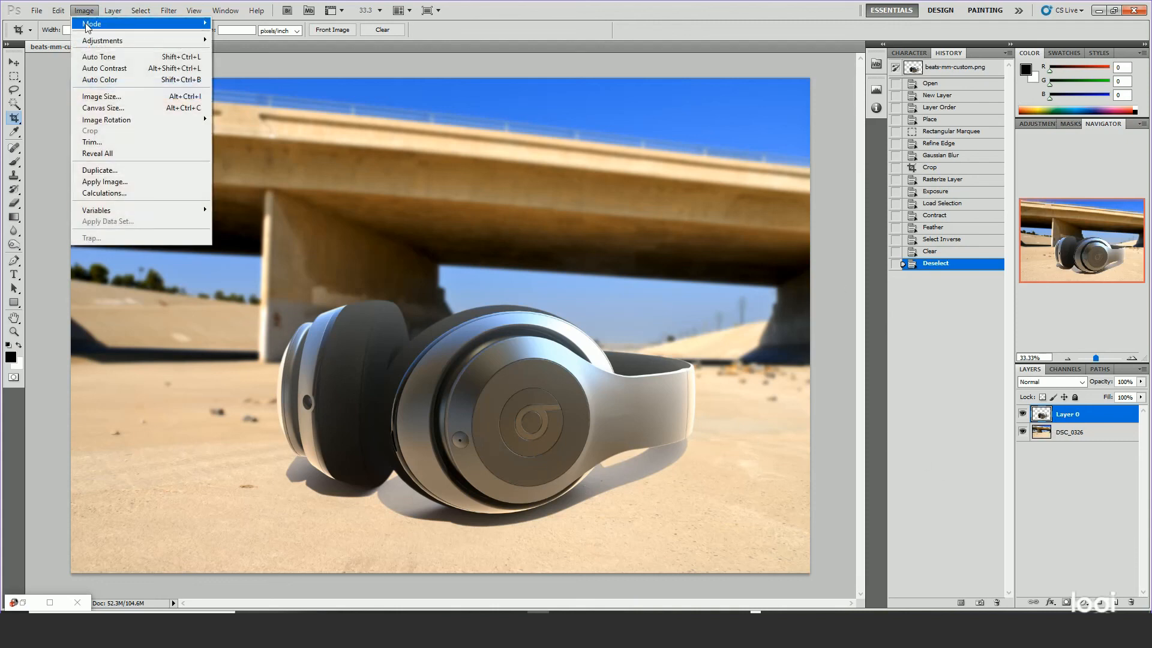
mouse_move(176, 41)
click(237, 62)
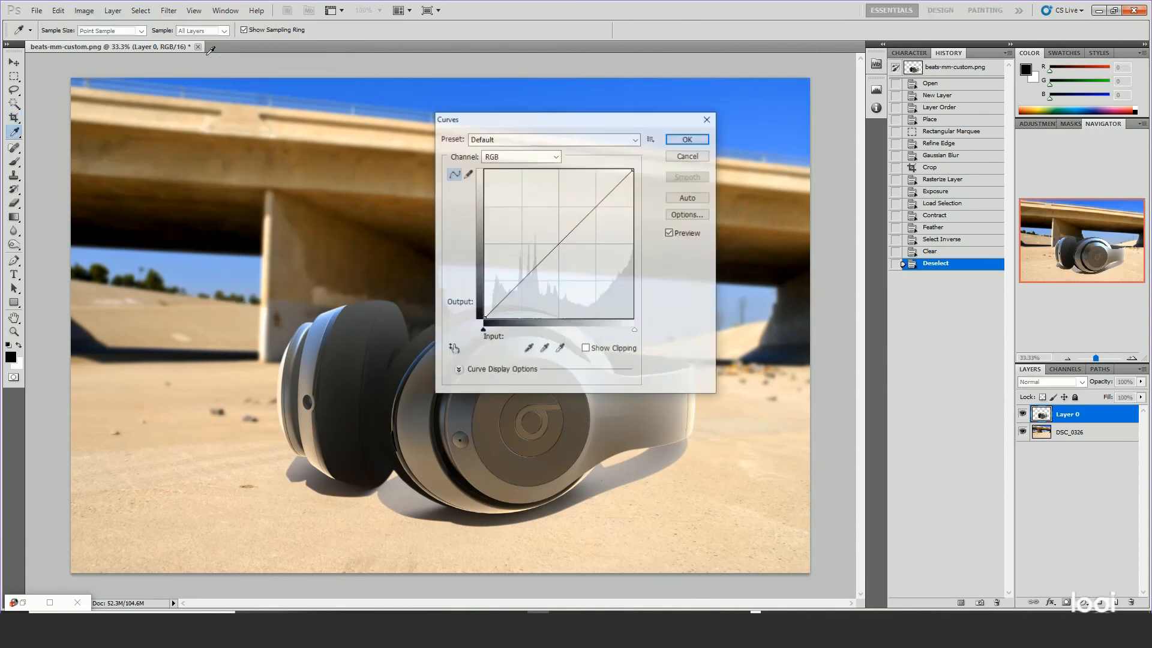
click(671, 160)
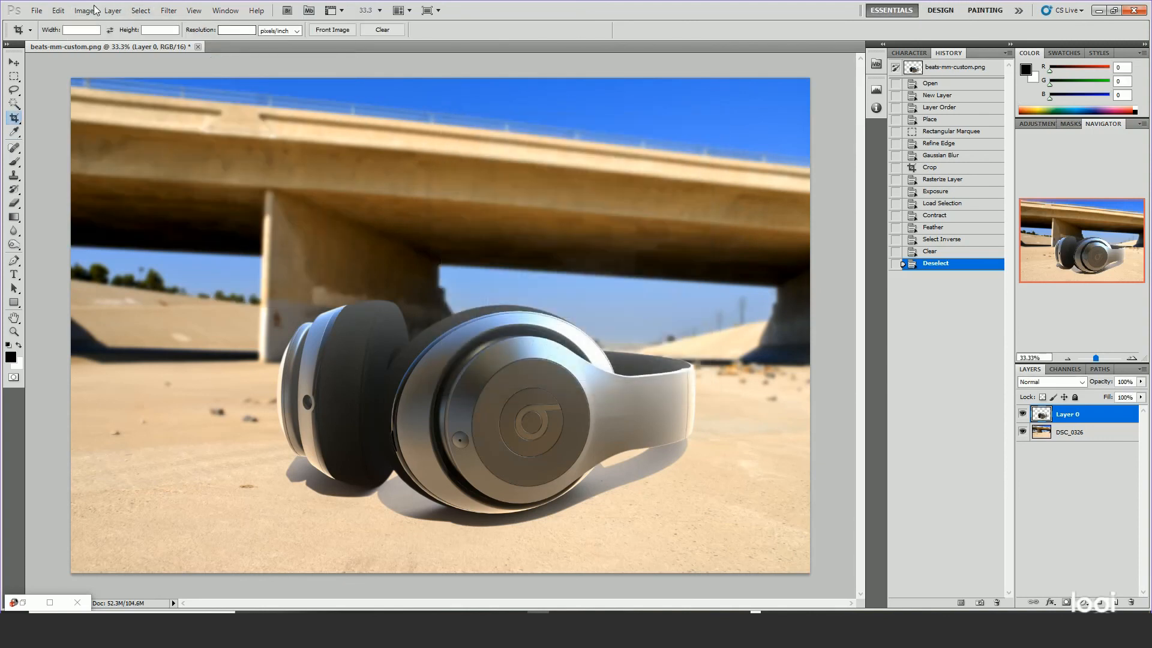
click(84, 10)
mouse_move(120, 41)
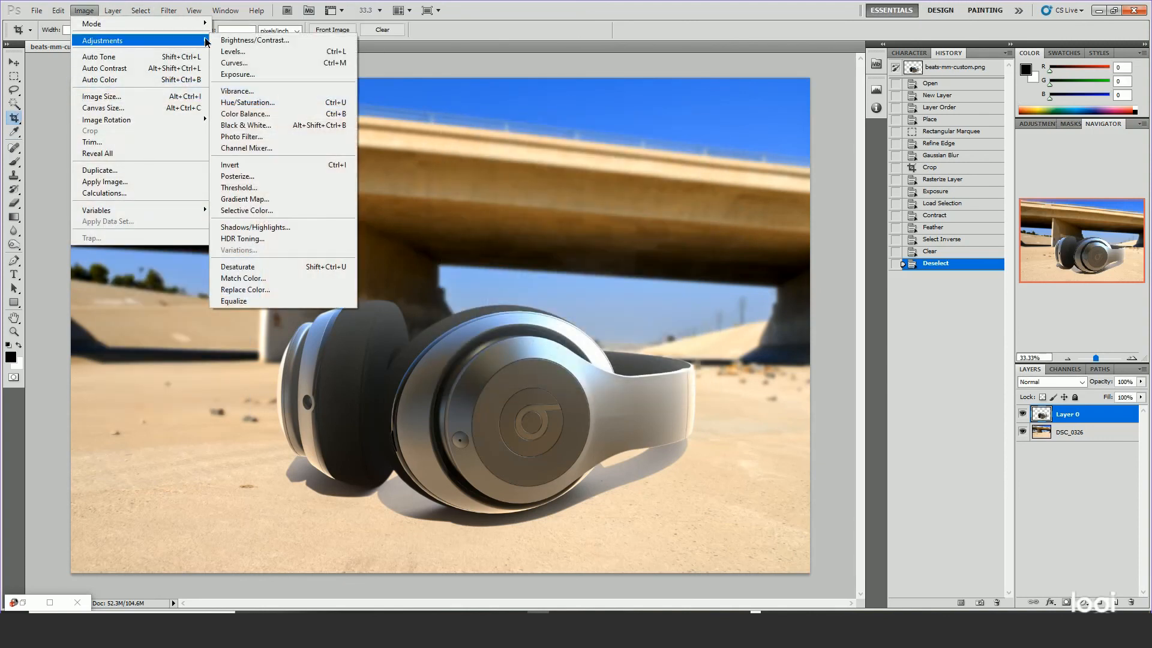
click(251, 74)
drag(551, 170, 156, 115)
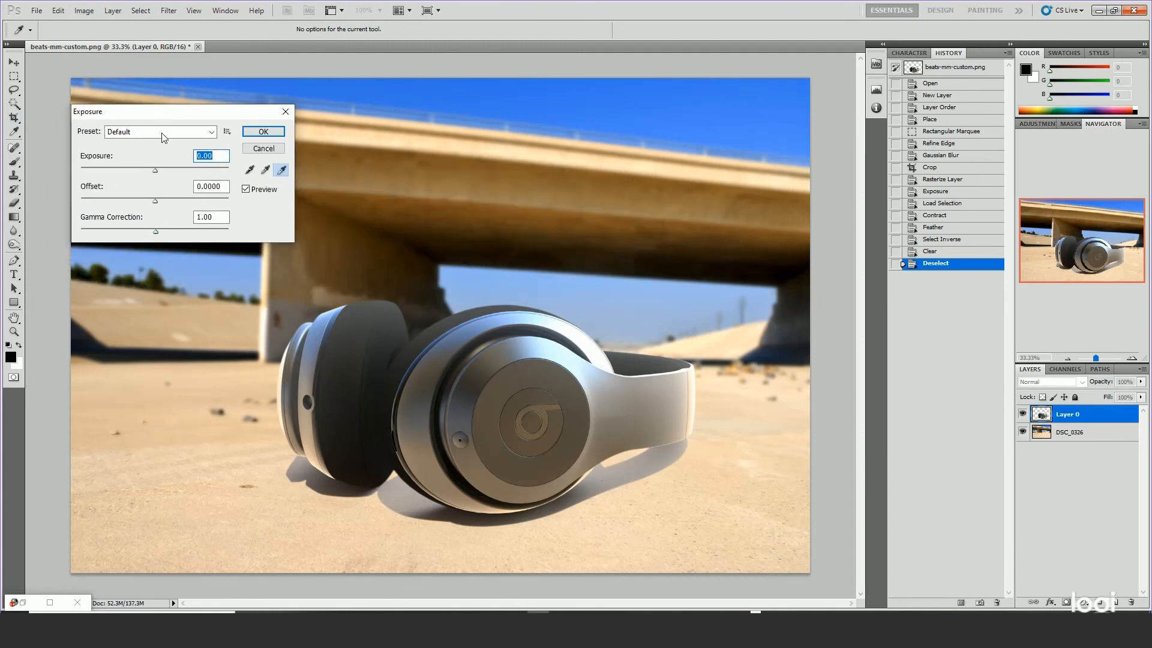
click(264, 148)
Apply a Levels adjustment to the headphones layer with the RGB midtone input set to 0.79
click(84, 10)
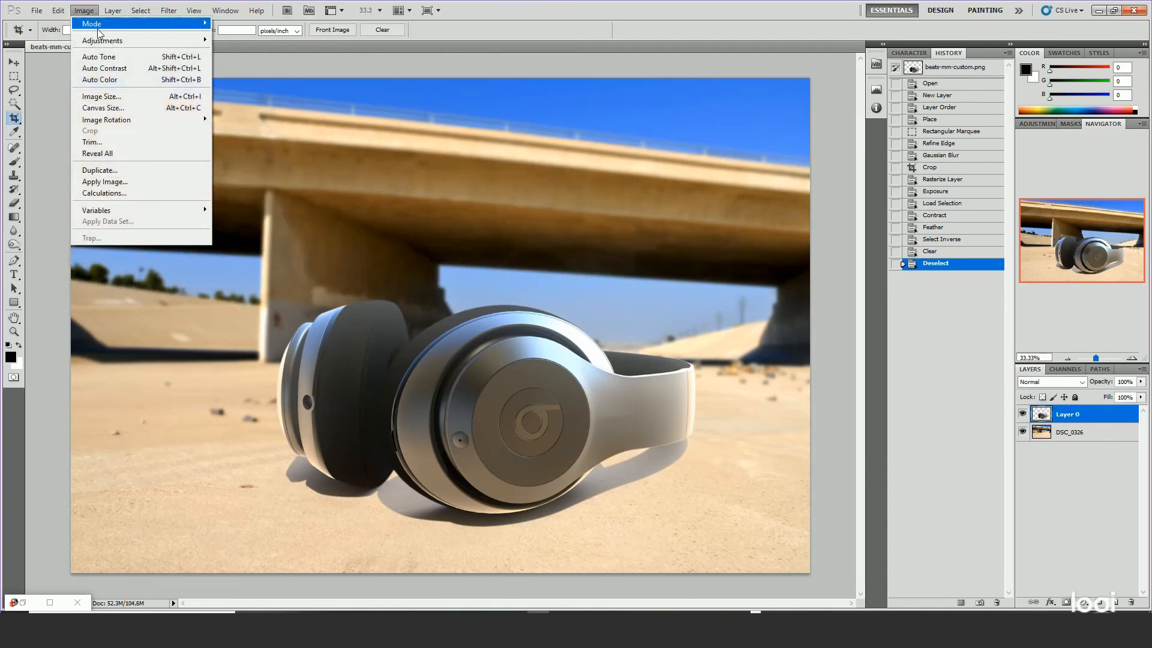
mouse_move(102, 48)
click(240, 49)
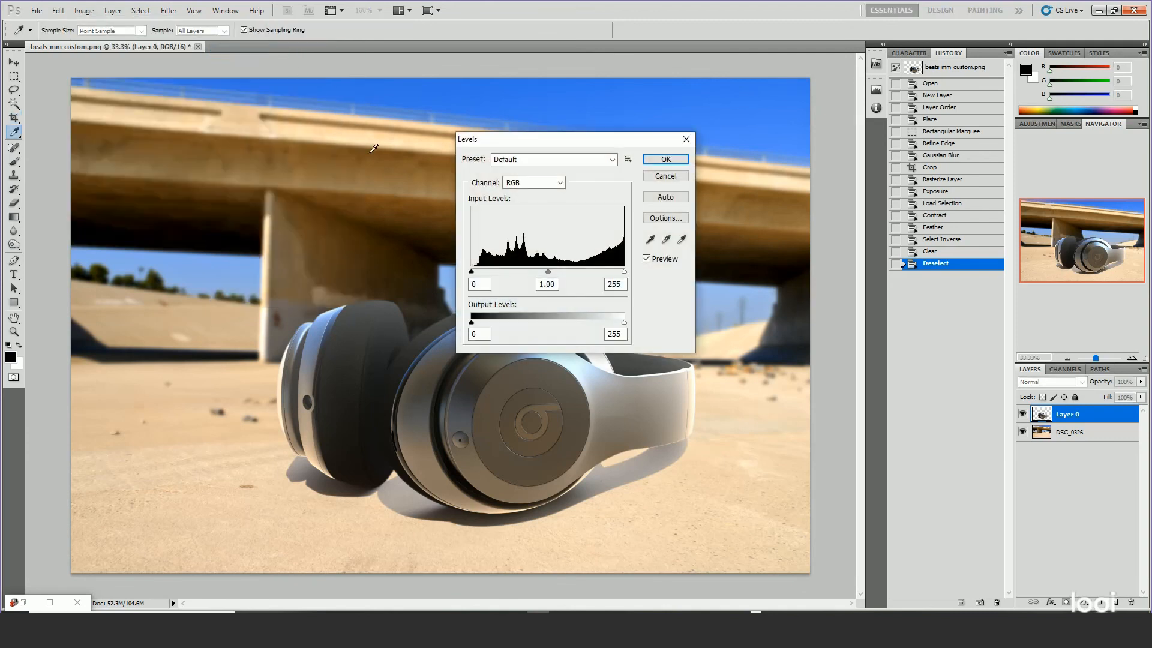
mouse_move(547, 273)
mouse_down()
mouse_move(573, 278)
mouse_move(563, 282)
mouse_up()
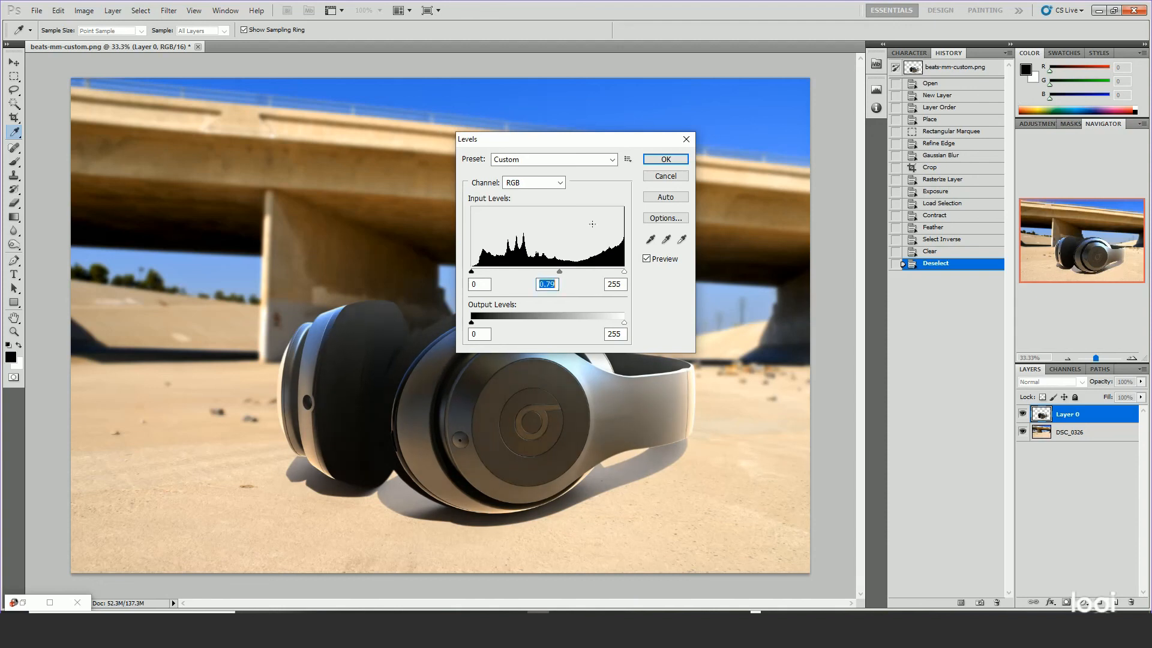
click(657, 158)
key(c)
Apply an Exposure adjustment to the headphones layer with exposure +0.63, offset -0.0061 and gamma correction 1.31
click(84, 11)
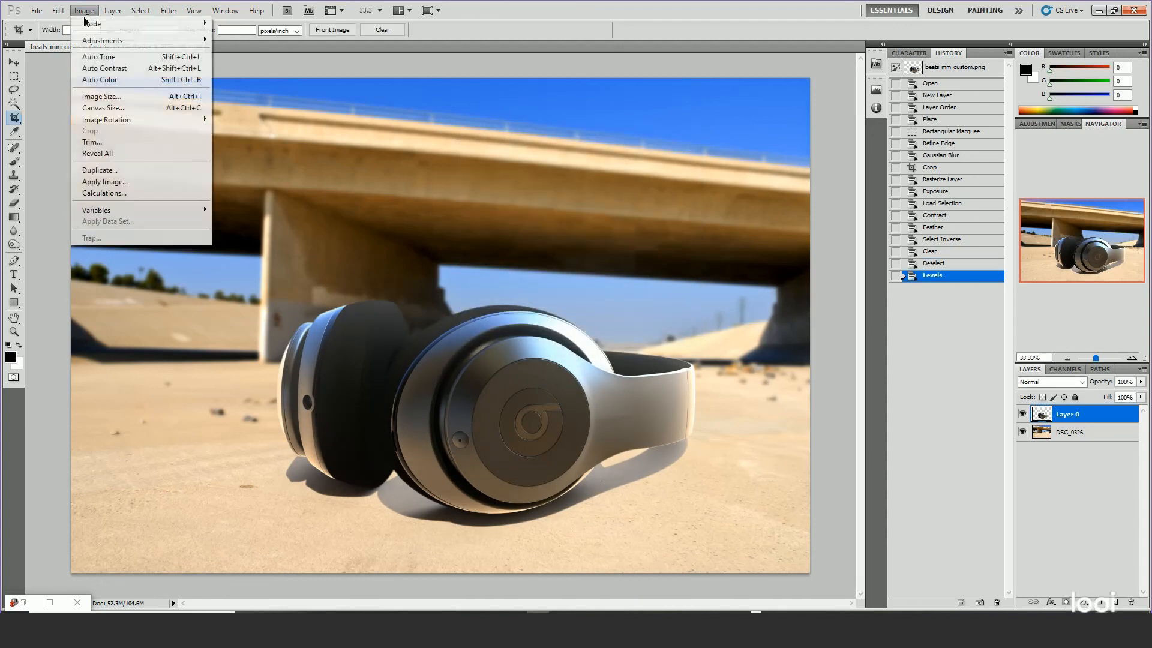
mouse_move(144, 40)
click(224, 74)
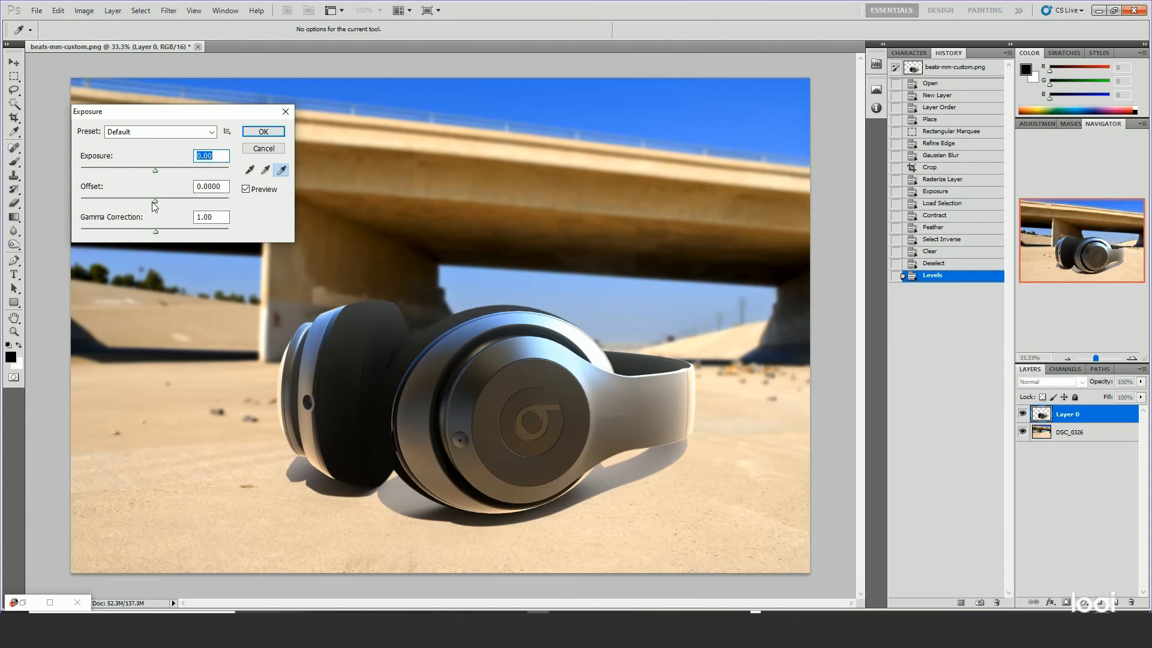
drag(153, 202, 153, 206)
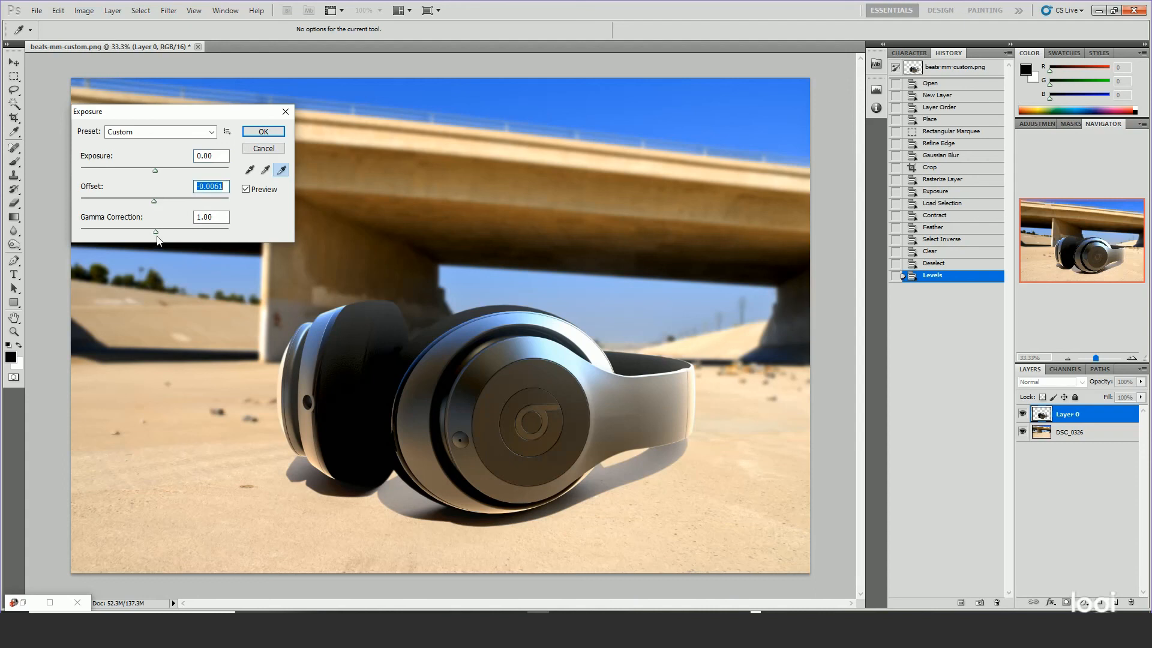
click(155, 232)
mouse_move(153, 240)
mouse_down()
mouse_move(178, 234)
mouse_move(150, 247)
mouse_move(131, 237)
mouse_move(143, 240)
mouse_up()
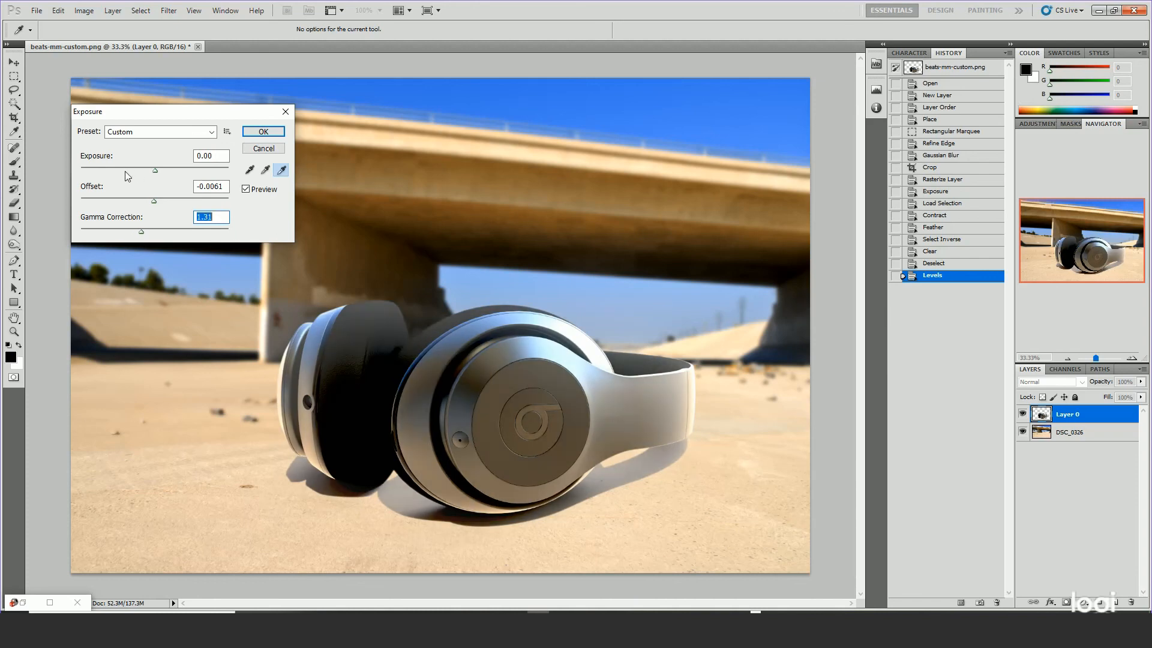
drag(157, 173, 160, 174)
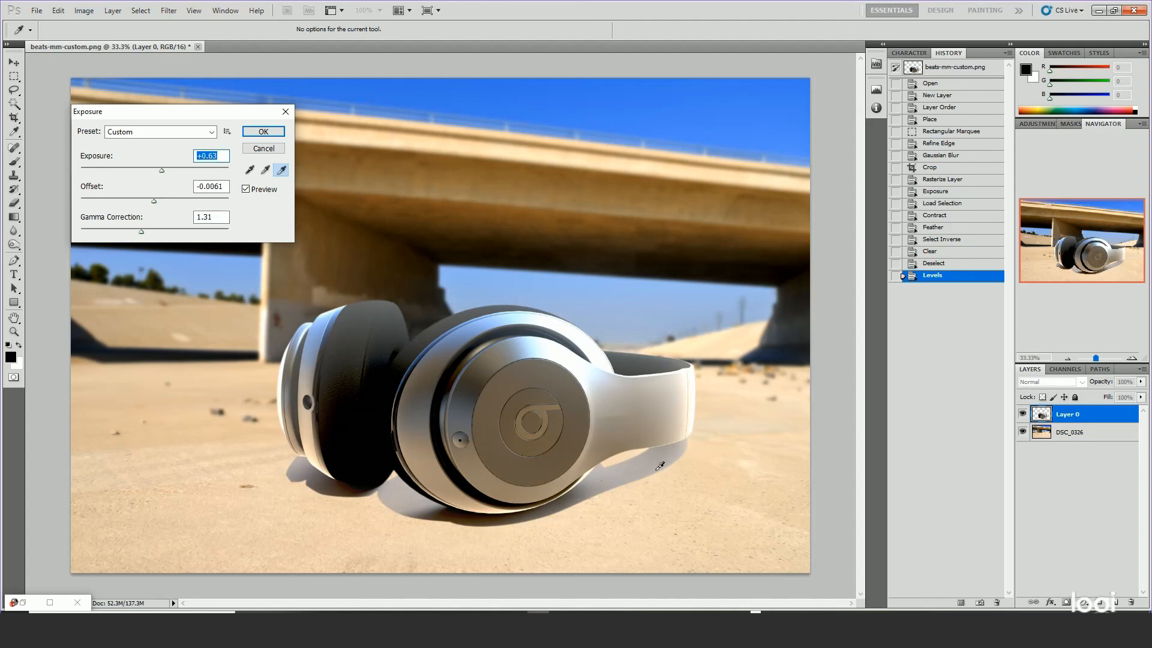
click(263, 132)
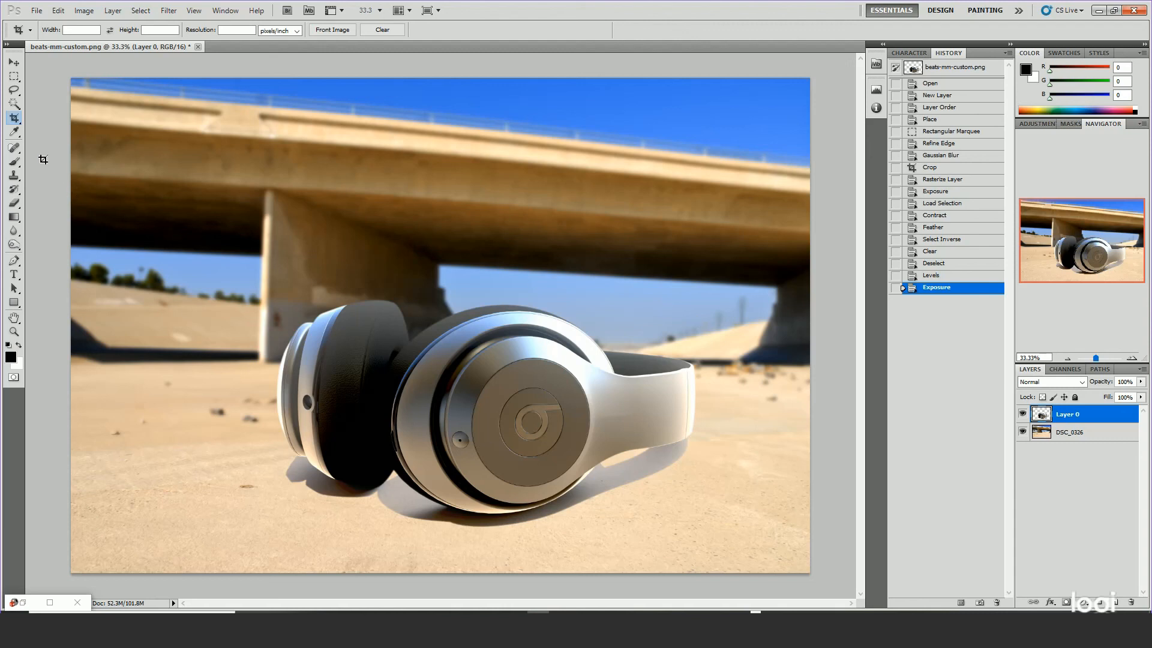
Select the cast shadow beneath the headband on Layer 0 with the Magic Wand at tolerance 15
click(14, 103)
click(666, 460)
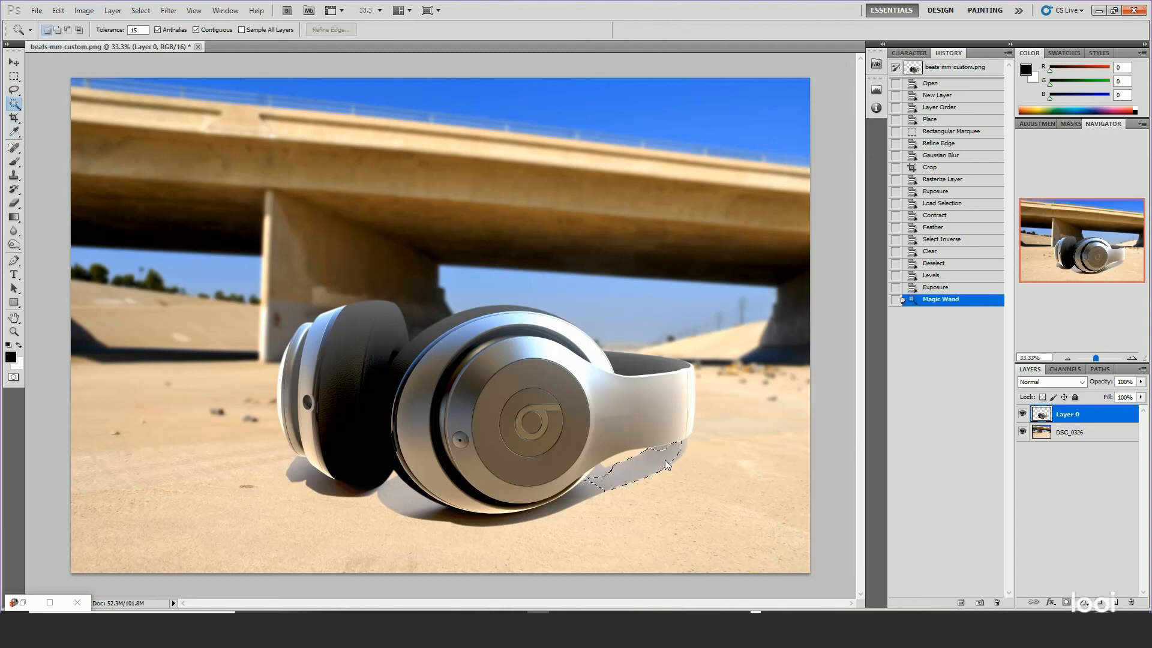
shift+click(665, 451)
click(671, 454)
click(678, 456)
click(624, 474)
click(594, 480)
shift+click(591, 482)
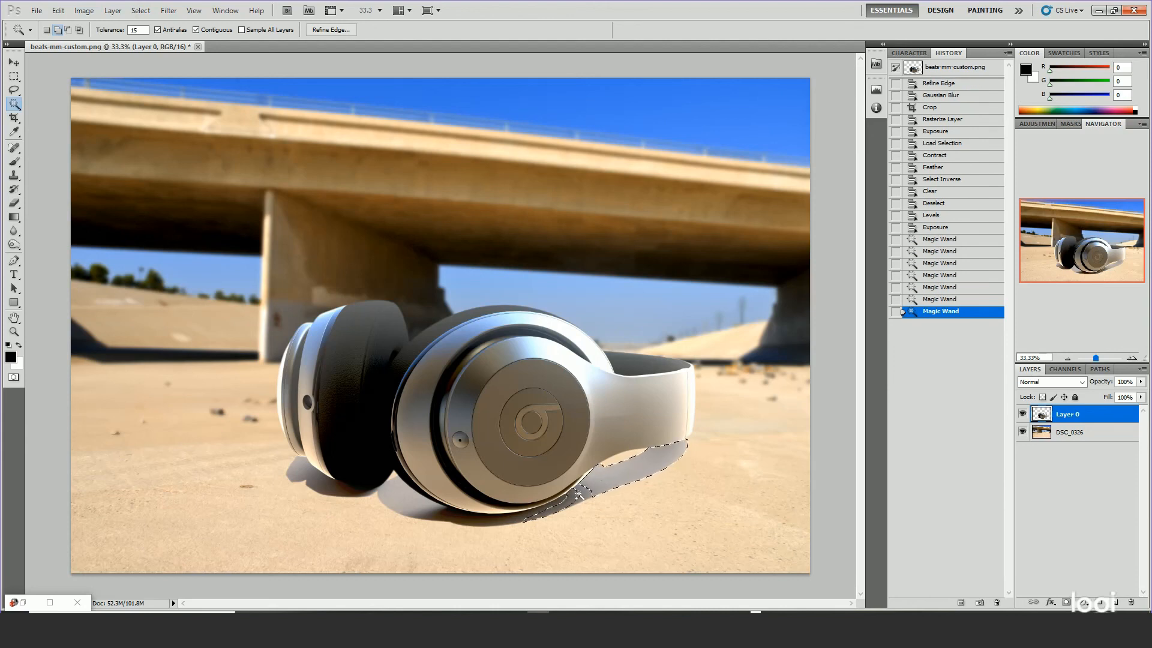
Extend the Magic Wand selection along the cast shadow under the front ear cup
shift+click(585, 489)
shift+click(580, 496)
click(543, 507)
click(509, 517)
click(489, 521)
click(468, 522)
click(444, 518)
shift+click(454, 522)
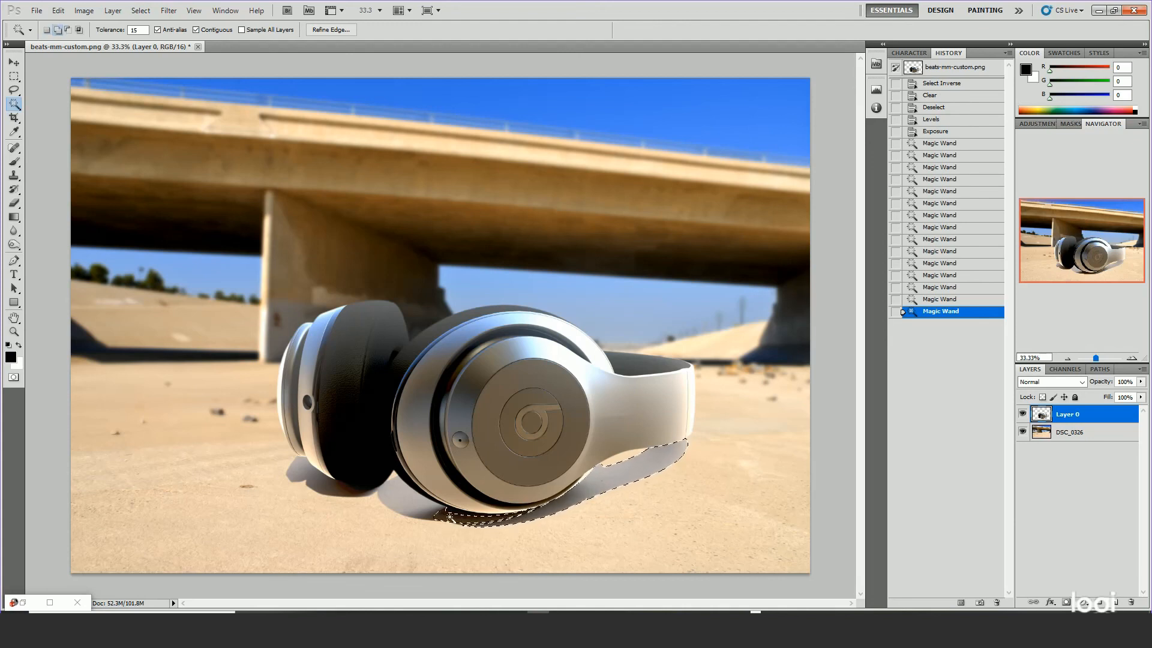
shift+click(459, 514)
Add more of the front ear cup's shadow at Magic Wand tolerance 25, undoing additions that spill onto the rear ear cup
click(137, 29)
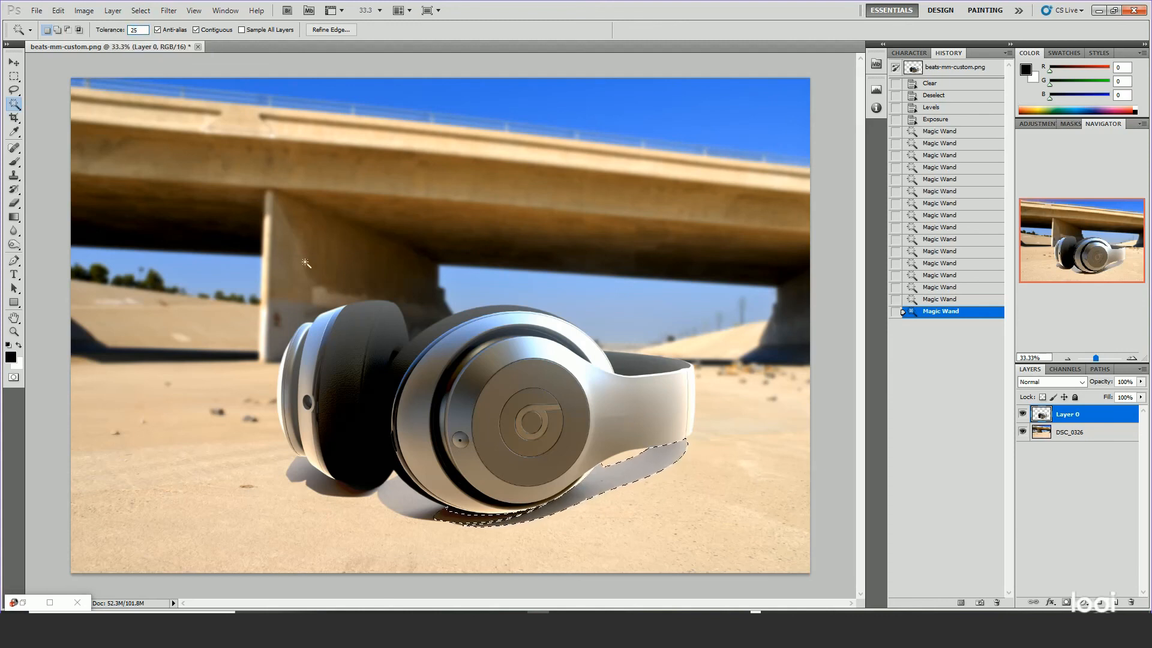
shift+click(428, 514)
shift+click(433, 514)
shift+click(438, 514)
shift+click(433, 513)
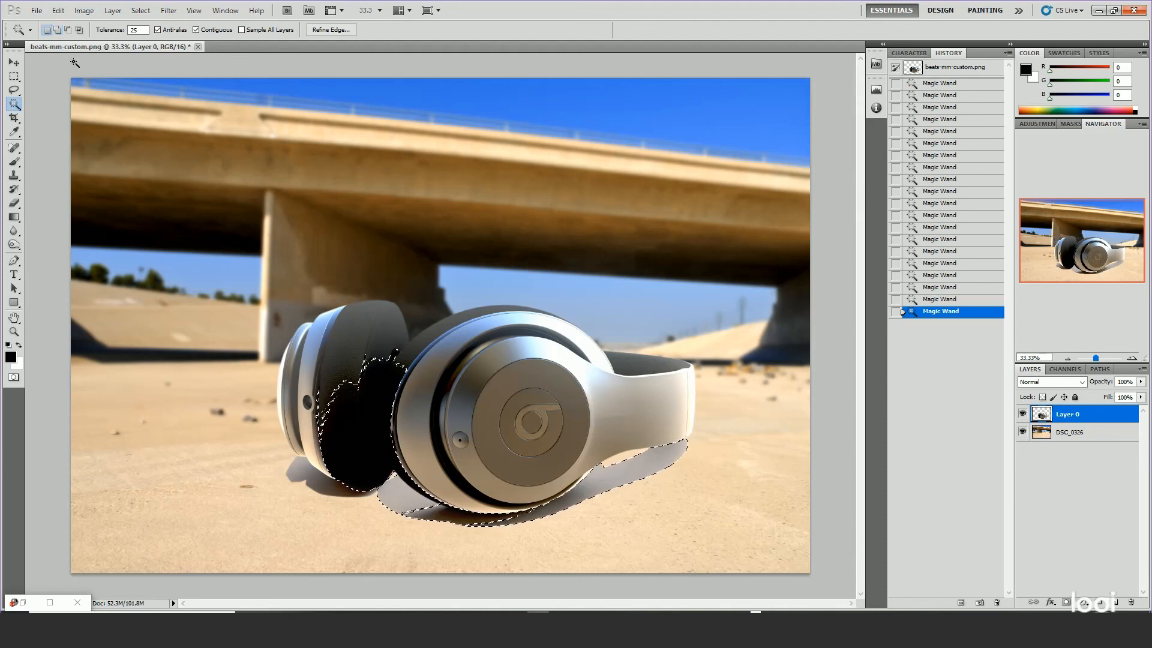
click(58, 10)
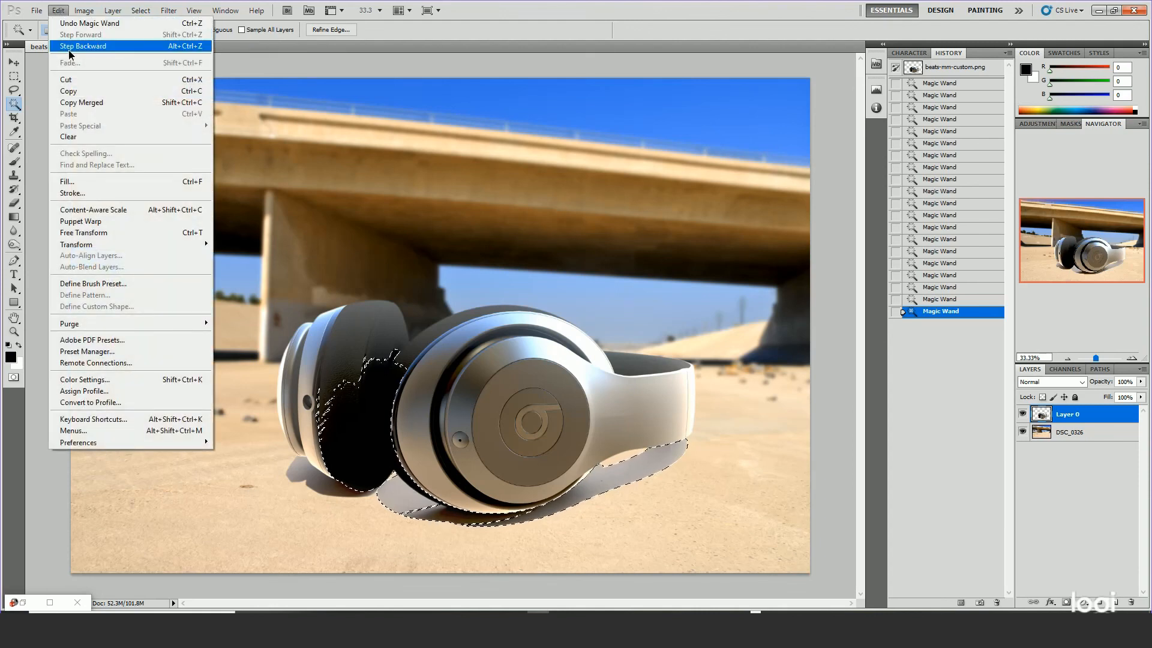
click(75, 46)
click(58, 10)
click(75, 46)
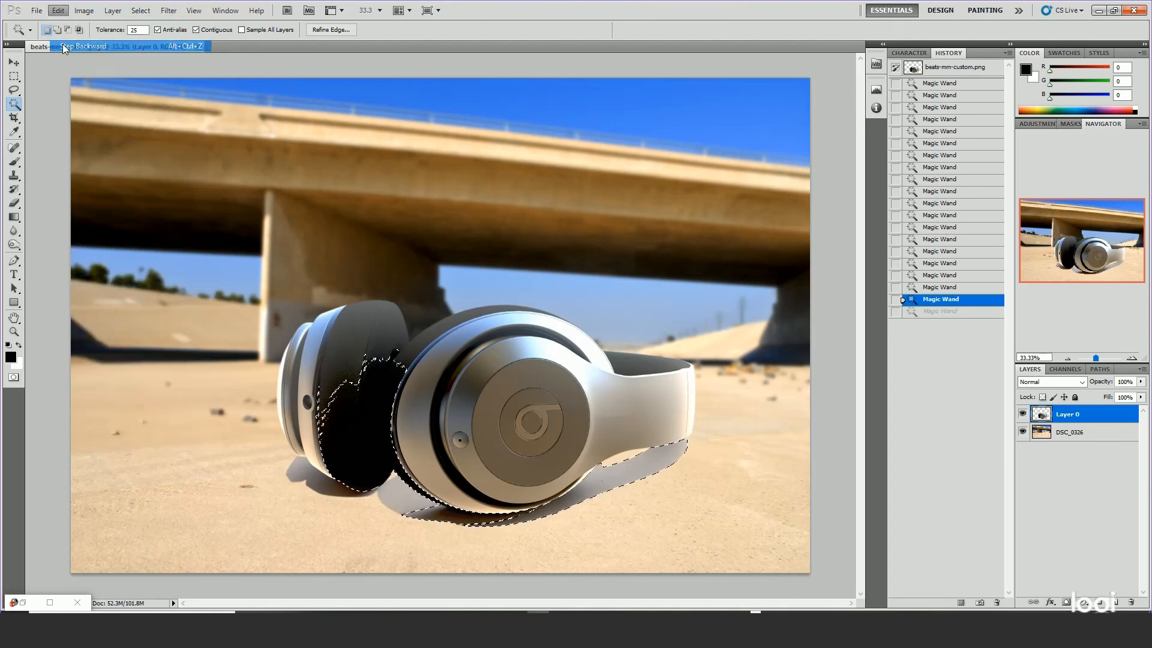
shift+click(501, 520)
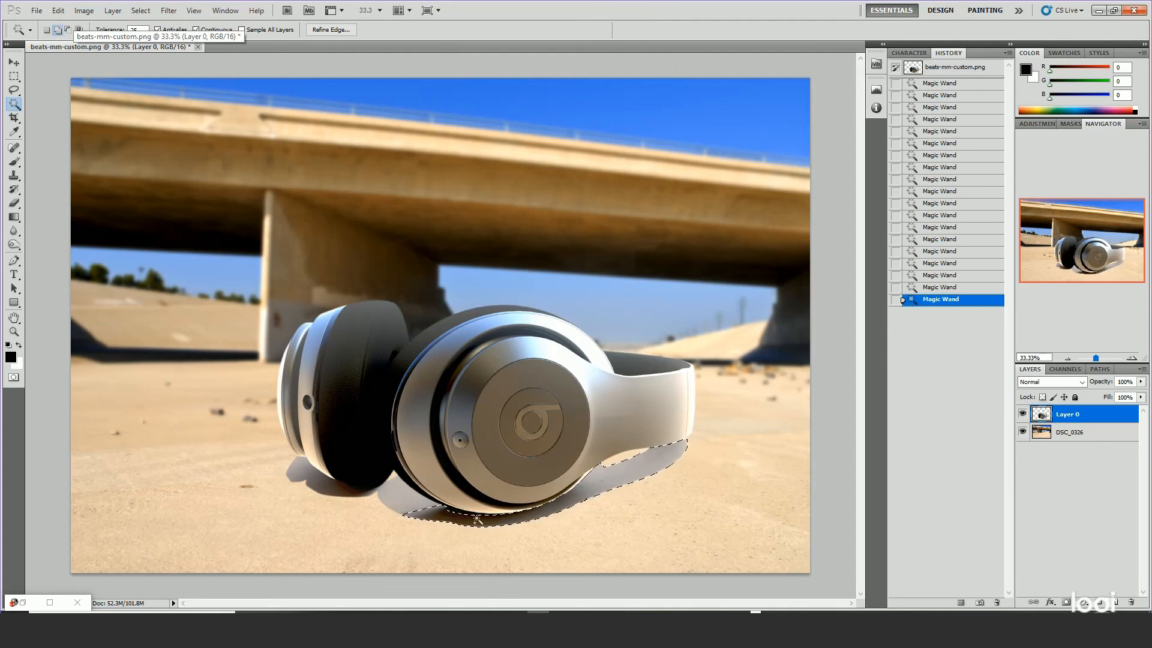
shift+click(457, 514)
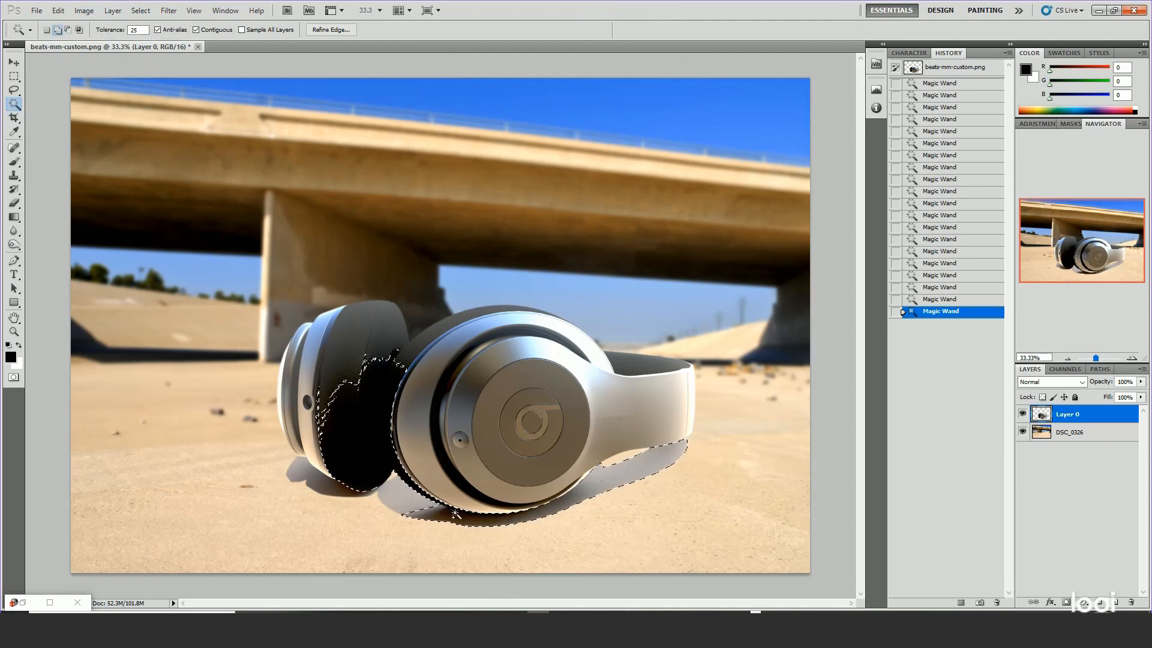
key(ctrl+z)
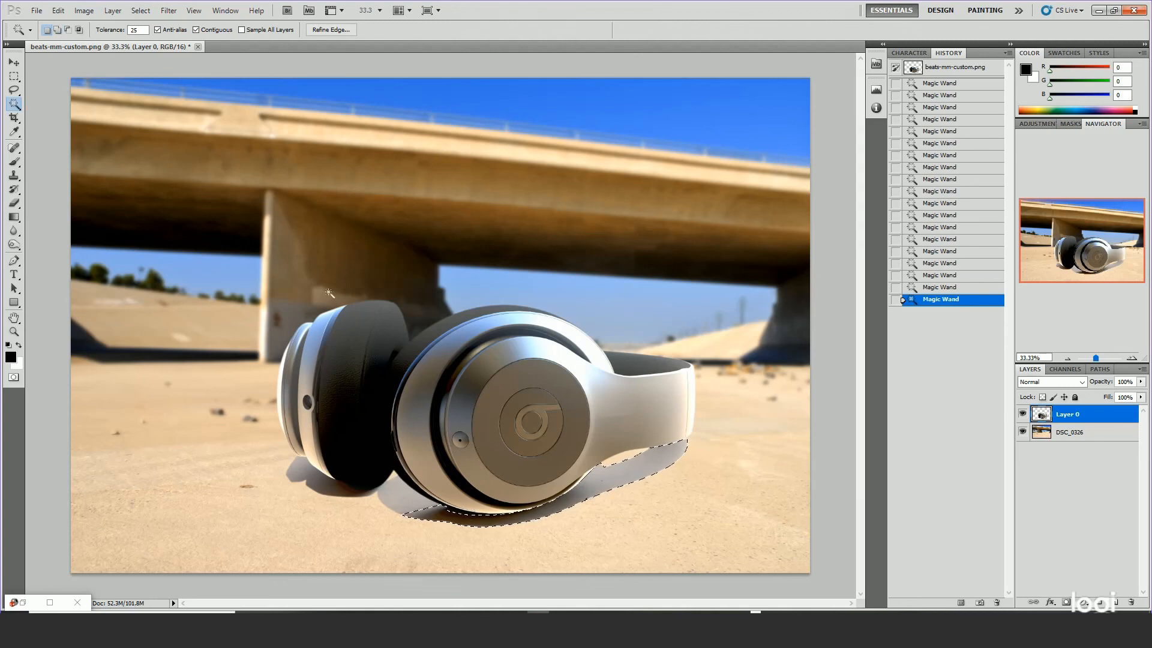
Set the Magic Wand tolerance to 15 and add the remaining shadow areas beneath both ear cups to the selection
double_click(147, 29)
text(15)
shift+click(453, 516)
key(ctrl+z)
shift+click(419, 508)
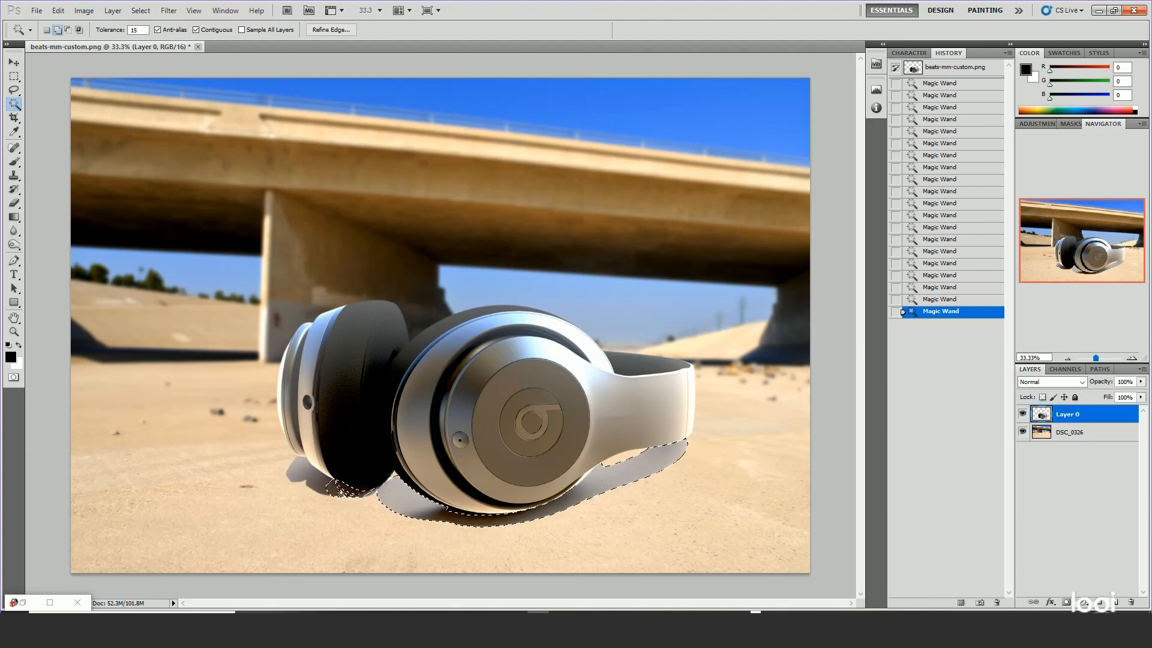
click(309, 476)
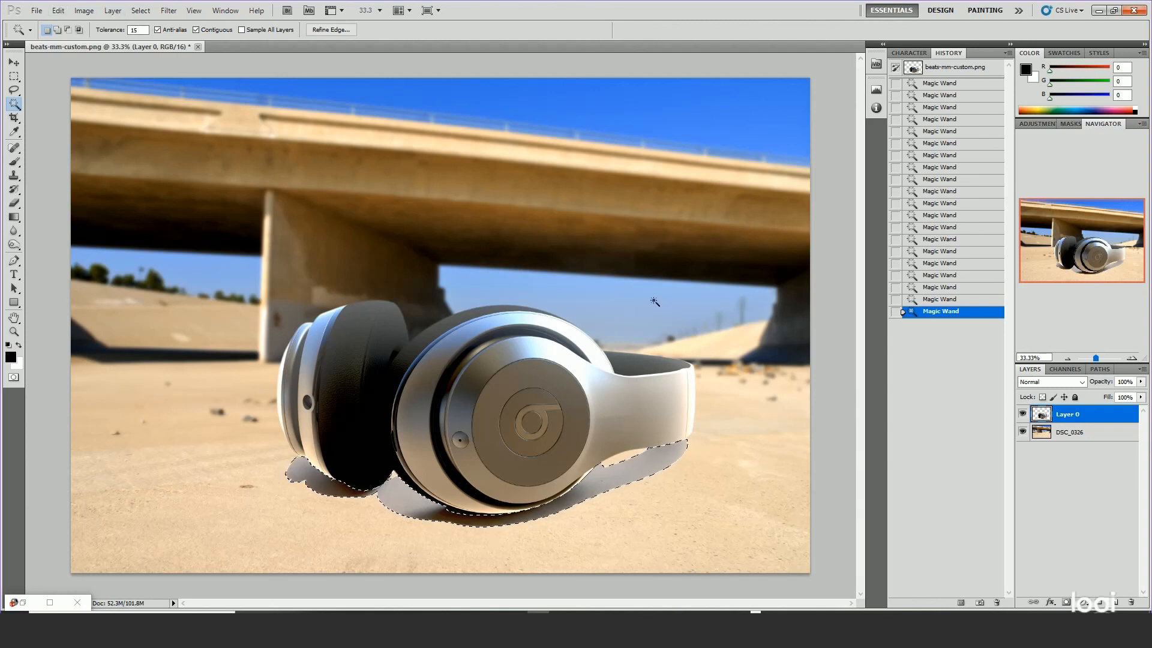
click(84, 11)
mouse_move(93, 42)
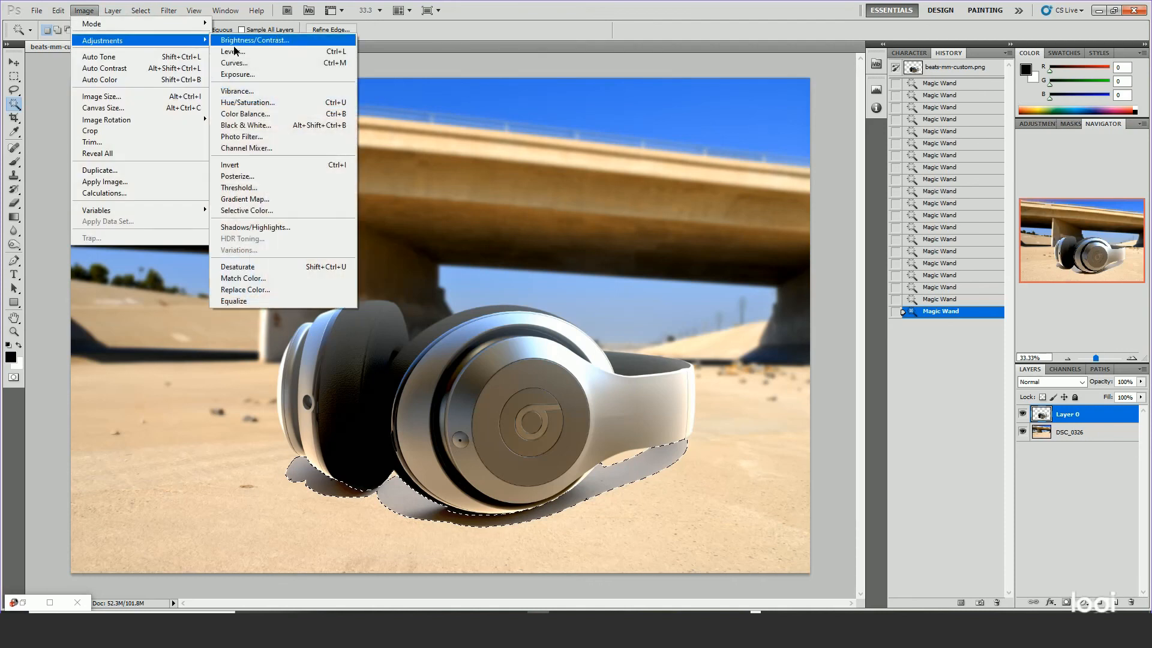
click(246, 114)
drag(577, 161, 570, 150)
drag(544, 232, 522, 238)
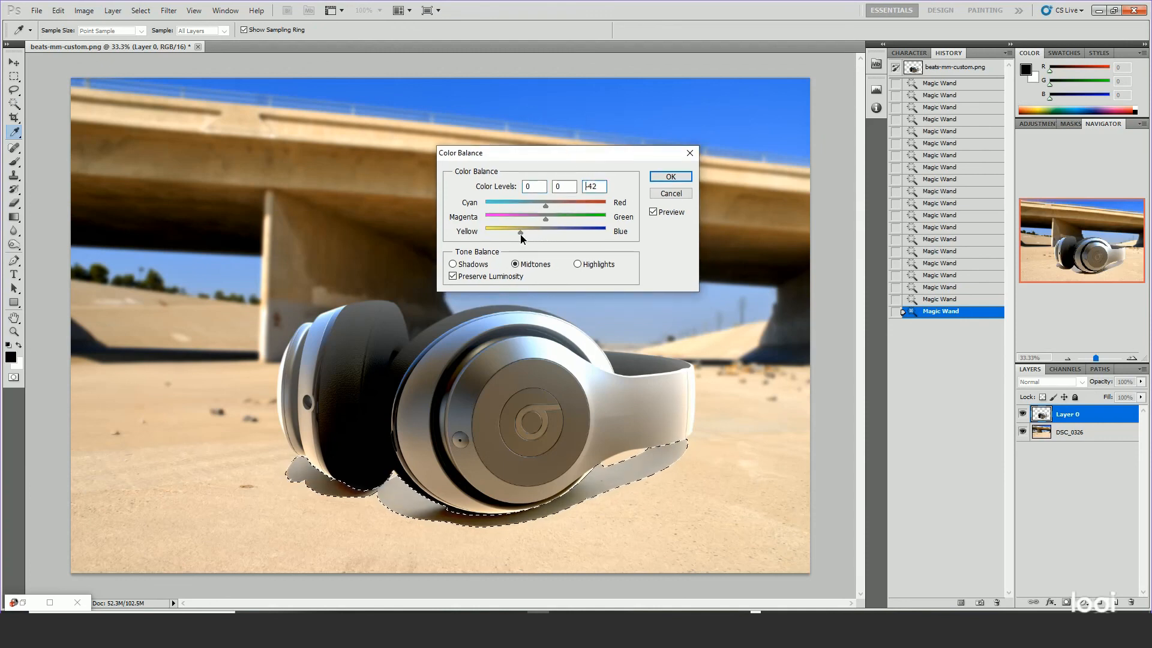
click(663, 195)
Colorize the selected shadow with Hue/Saturation, adjusting hue and saturation to a warm tone that matches the sandy ground
click(84, 10)
mouse_move(204, 41)
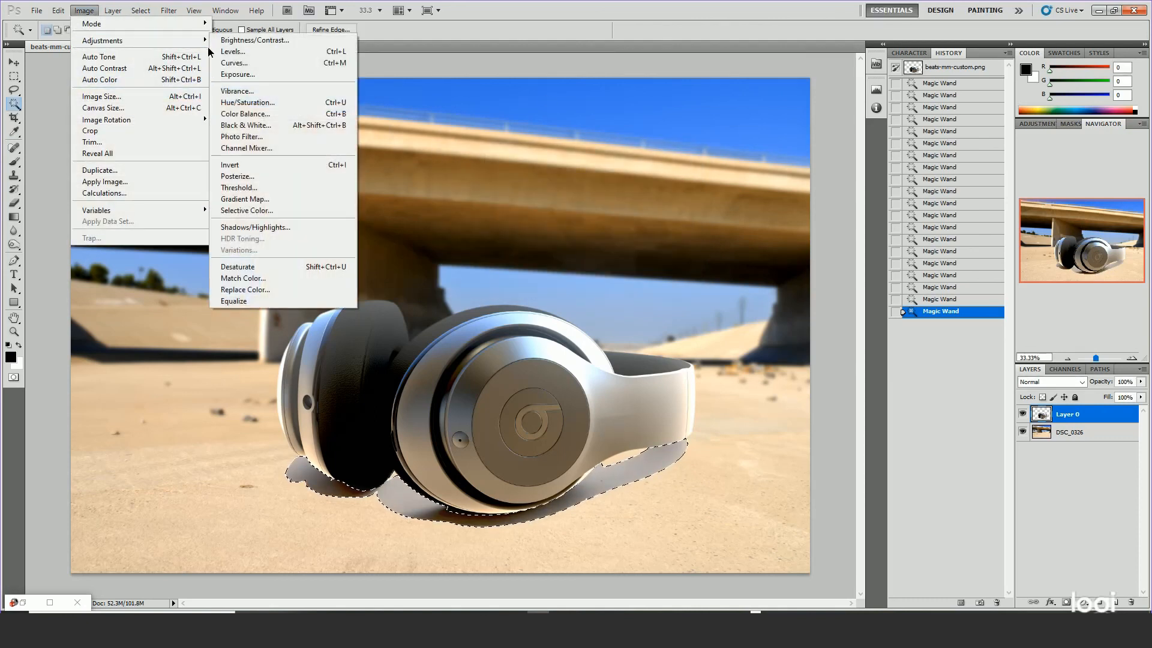
click(239, 103)
click(870, 240)
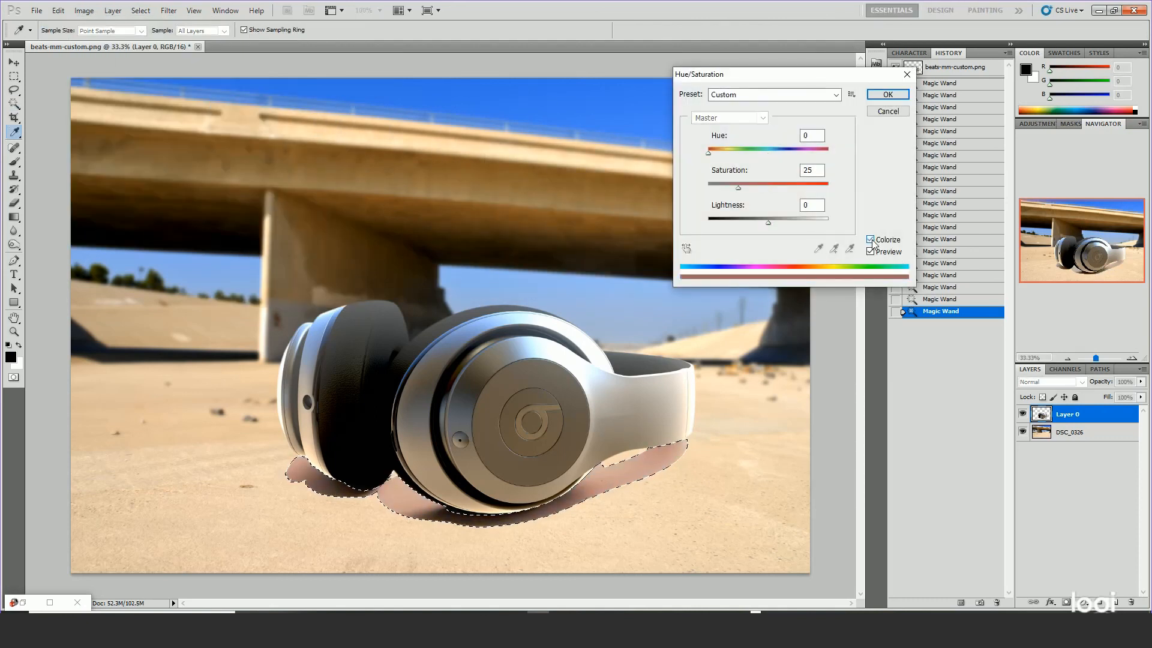
drag(709, 153, 734, 188)
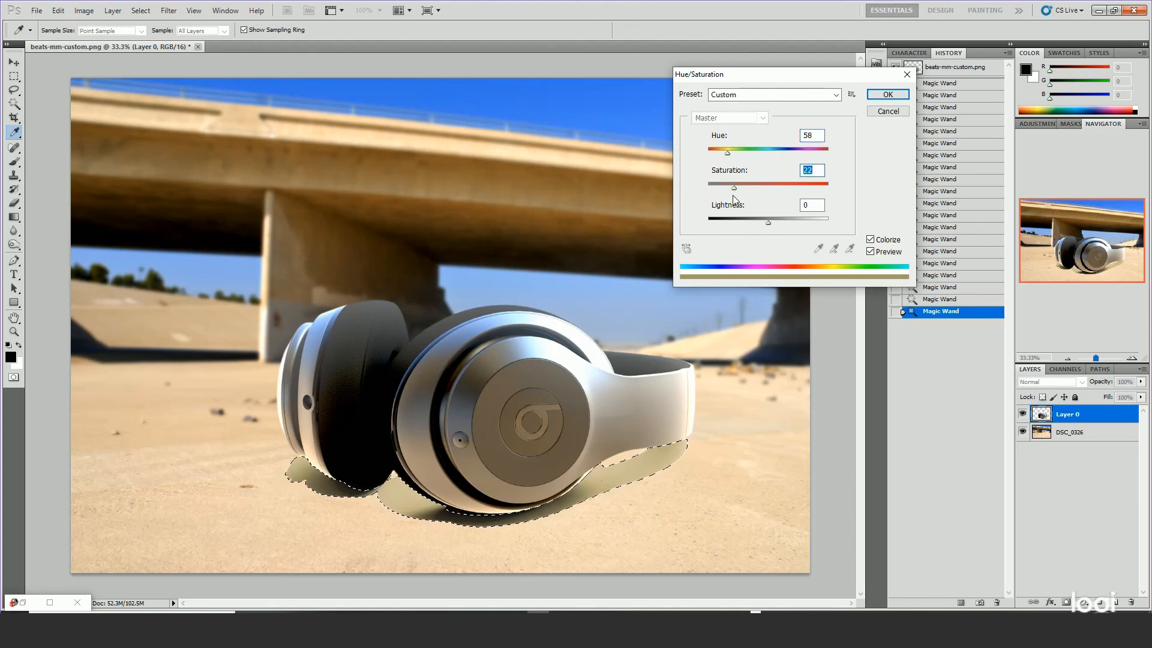
drag(727, 152, 739, 196)
click(888, 94)
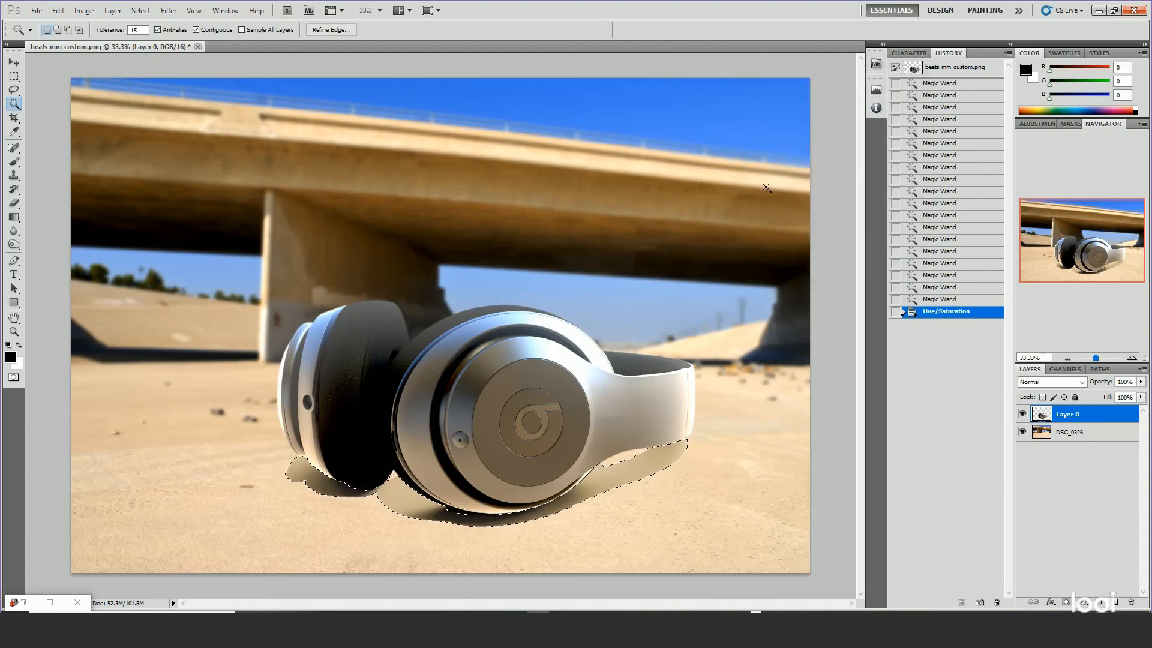
Feather the shadow selection by 1 pixel and hide the selection outline
click(195, 11)
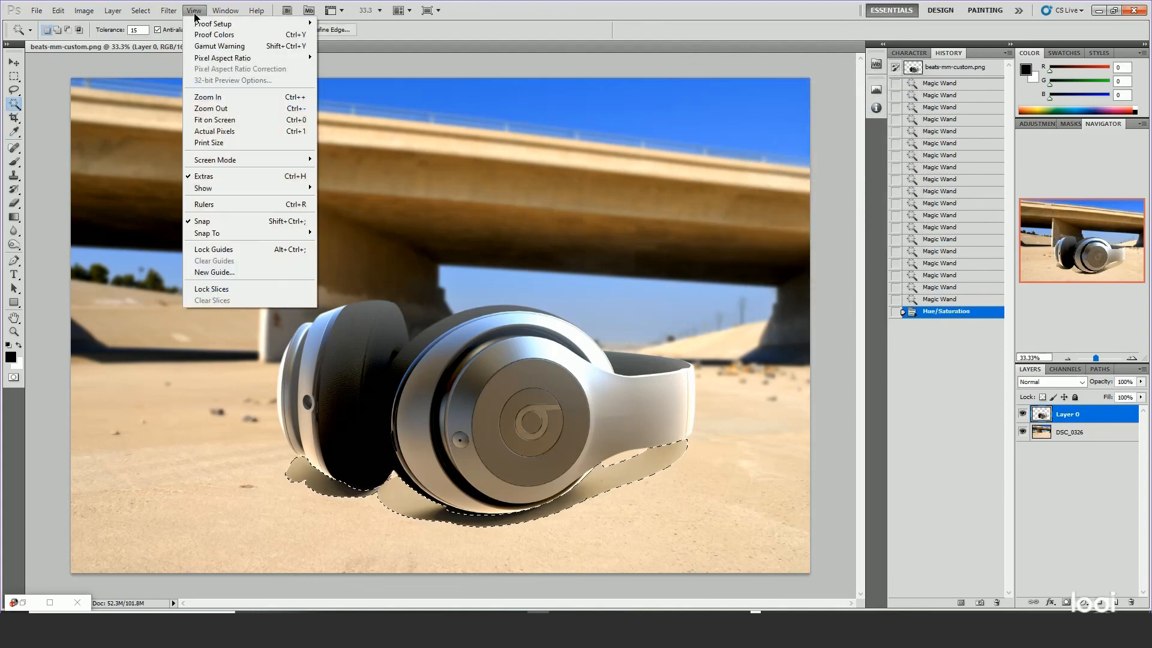
click(204, 177)
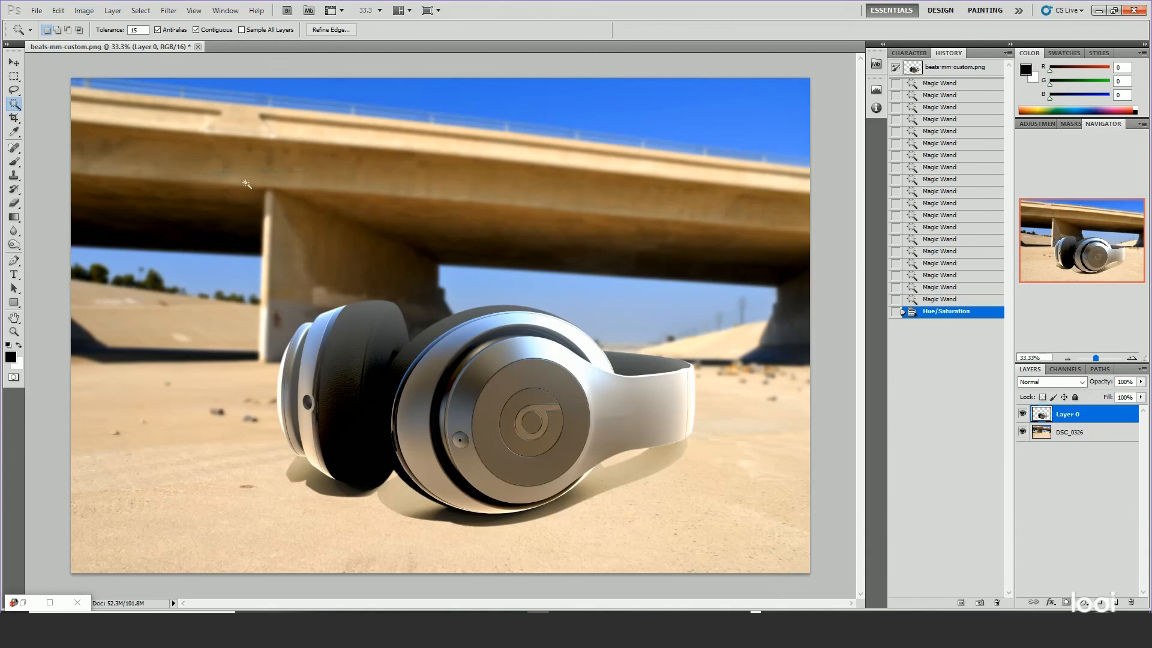
click(84, 11)
mouse_move(147, 13)
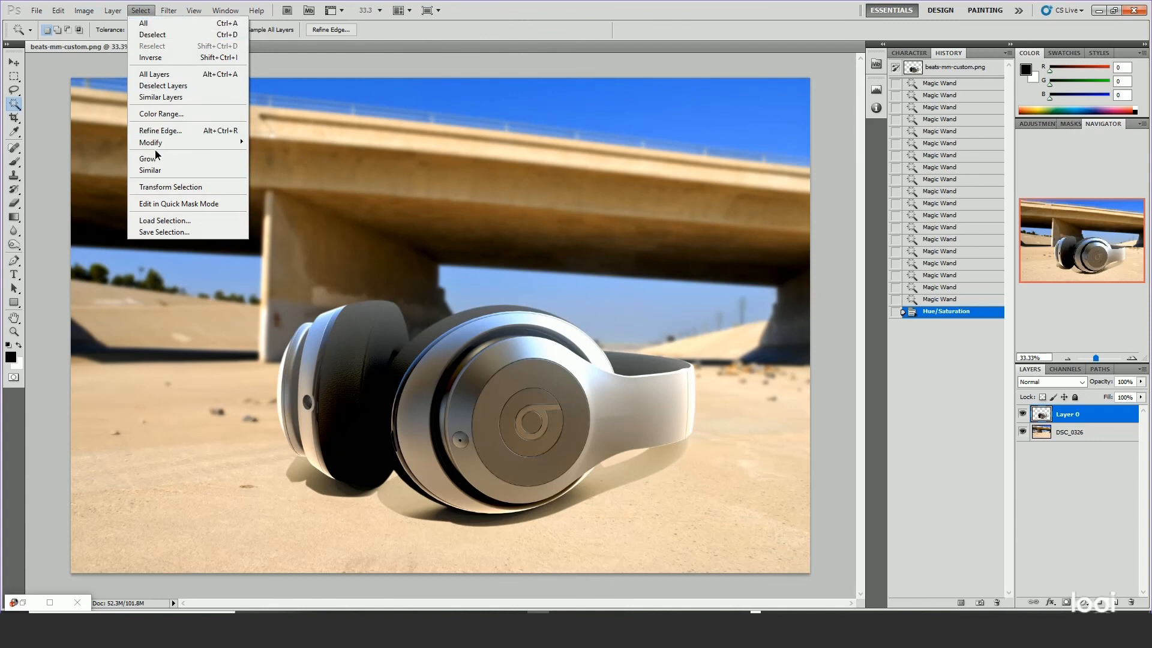
mouse_move(155, 144)
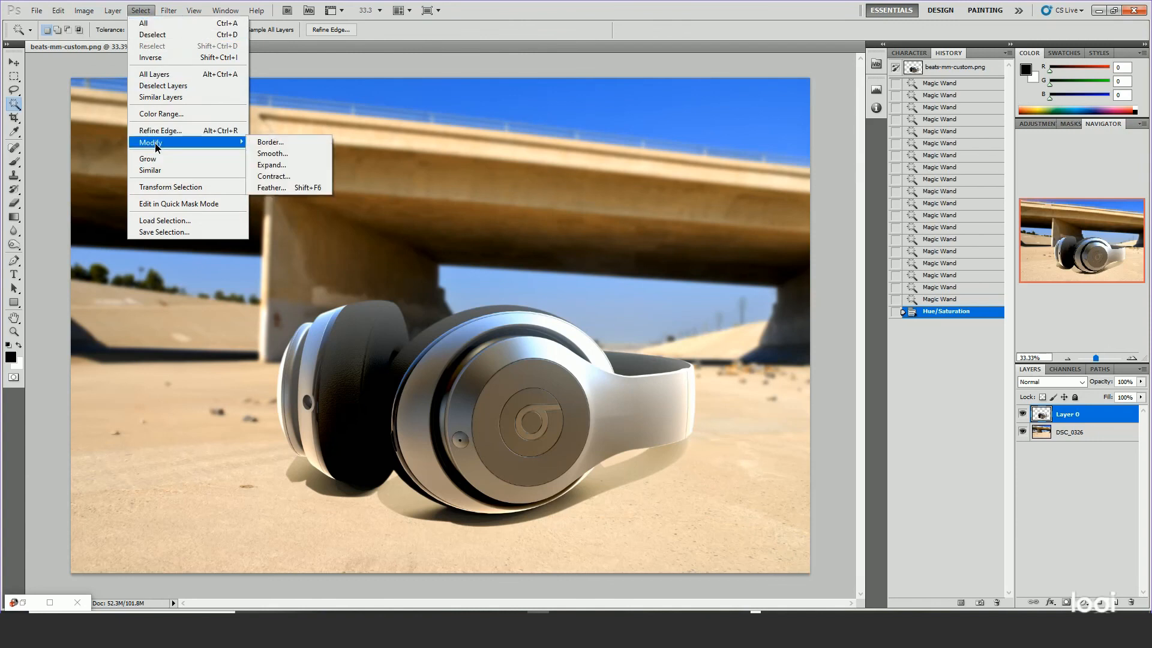
click(275, 189)
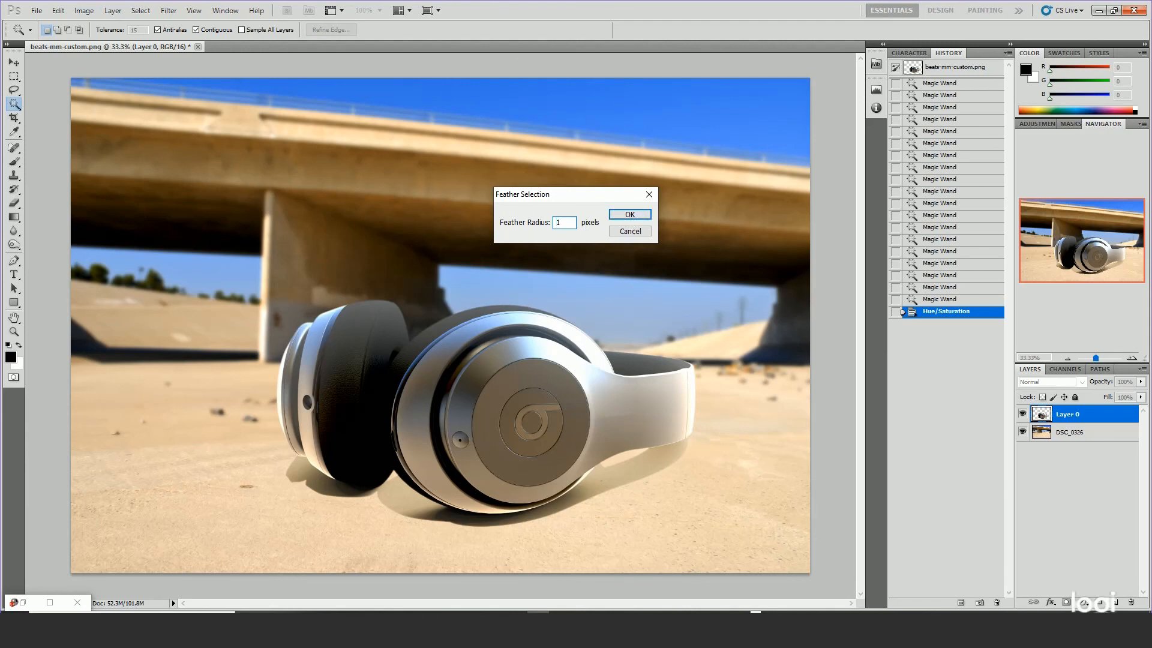
key(Return)
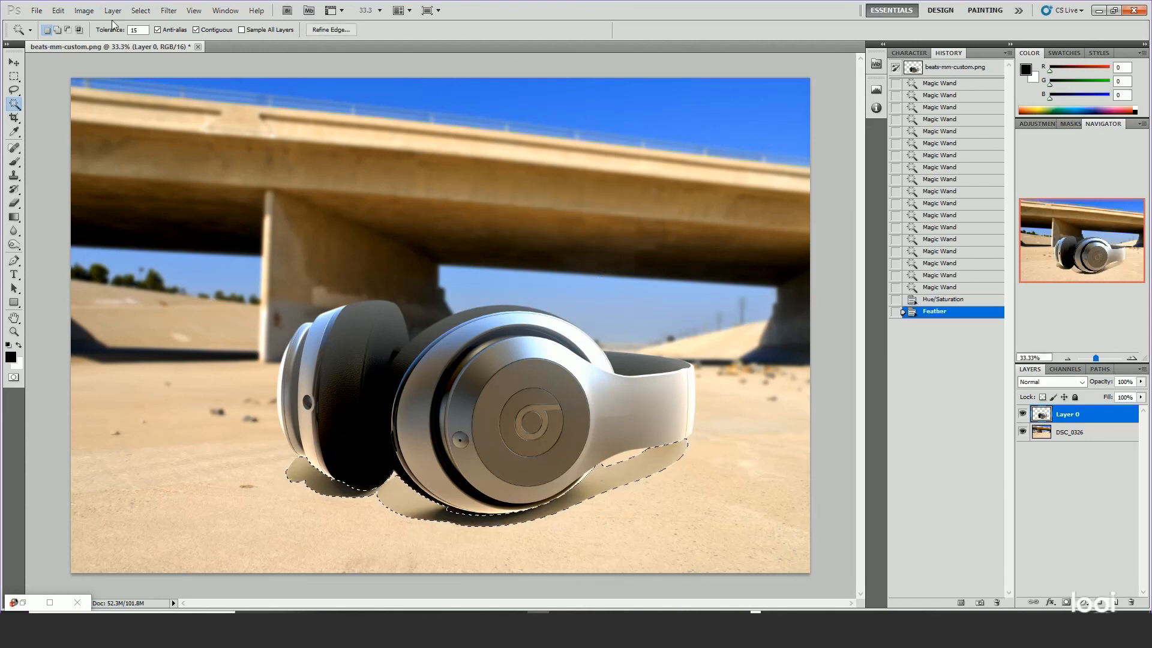
click(194, 11)
click(214, 176)
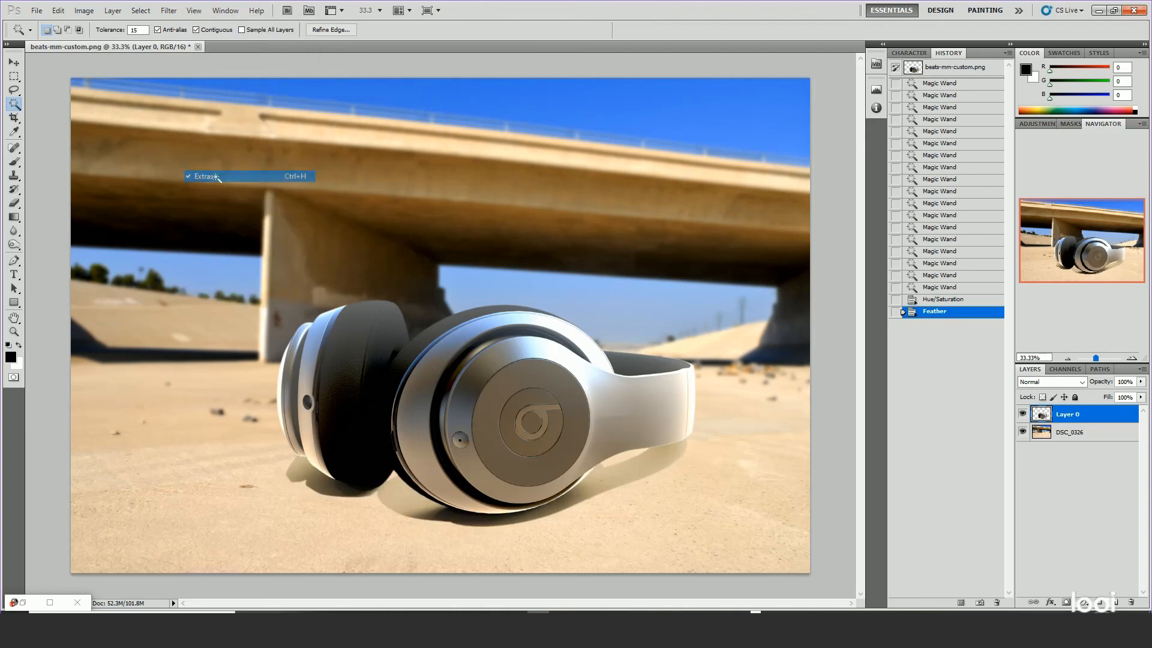
Apply Brightness/Contrast to the selected shadow with brightness -90 and contrast 55
click(59, 11)
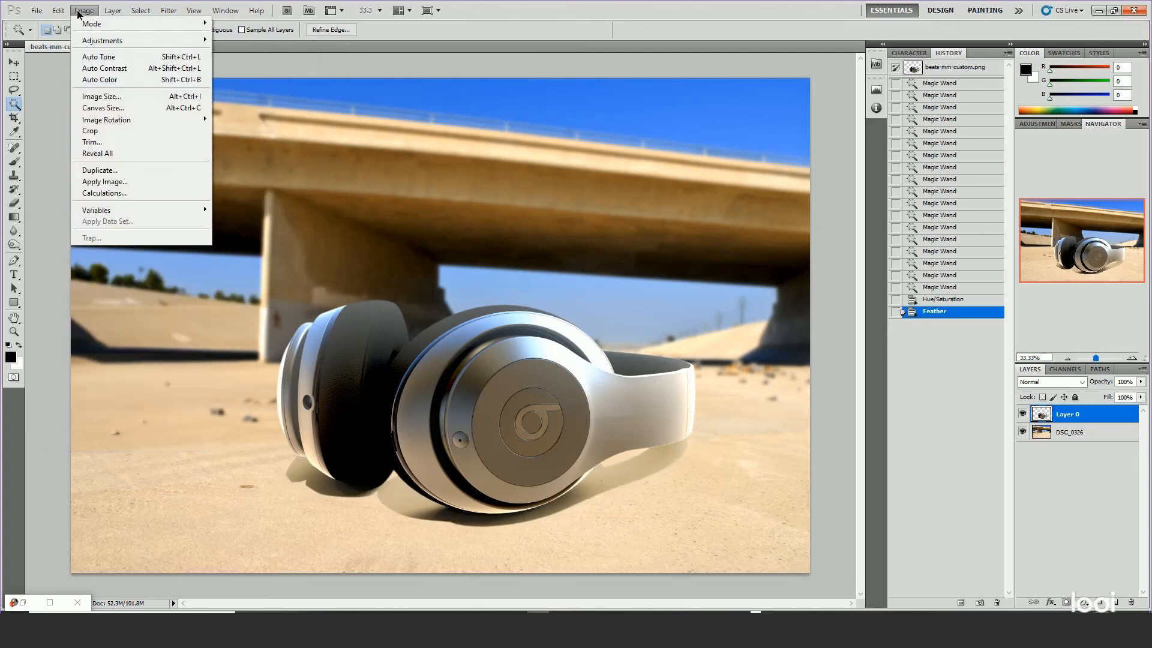
mouse_move(102, 40)
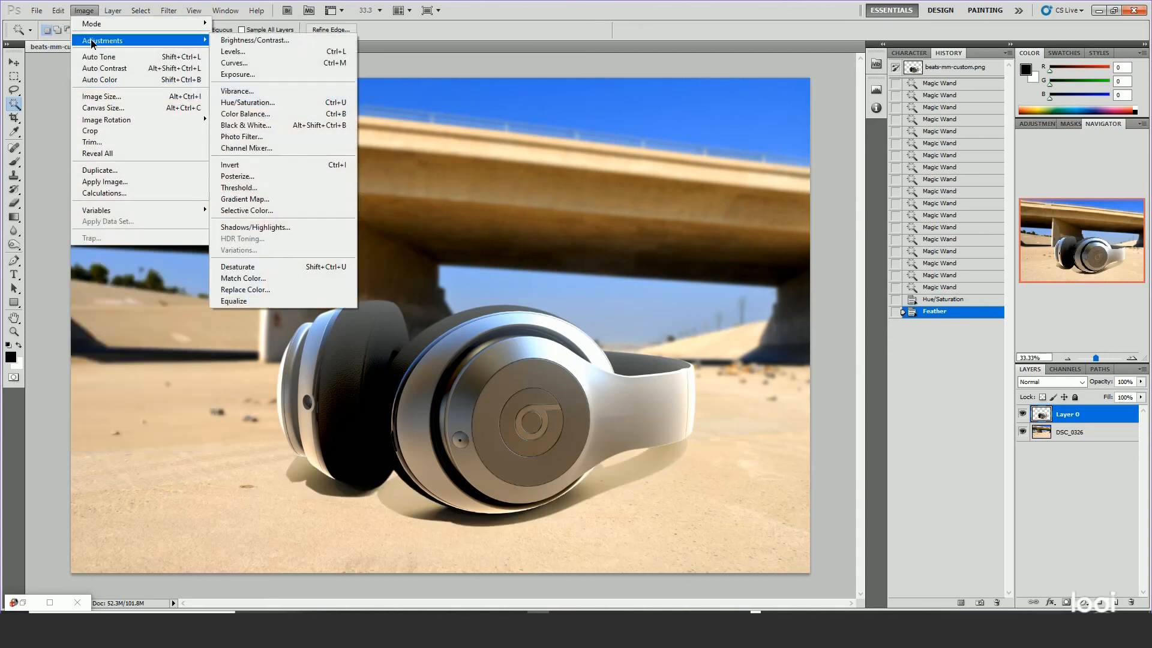
click(258, 45)
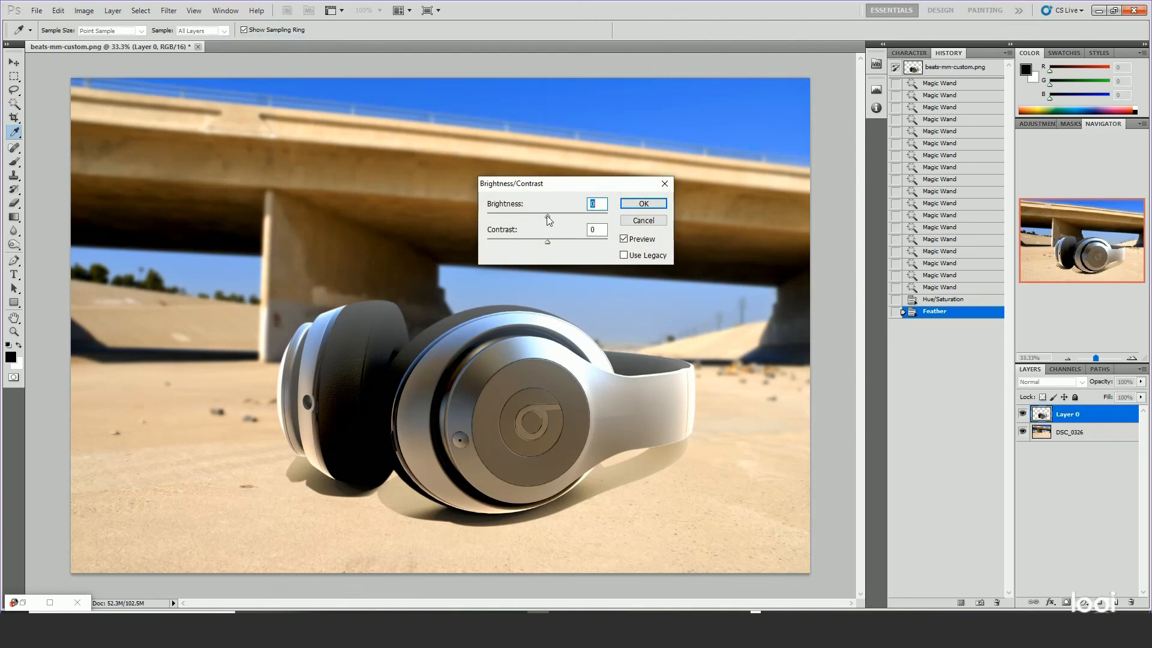
drag(548, 217, 514, 235)
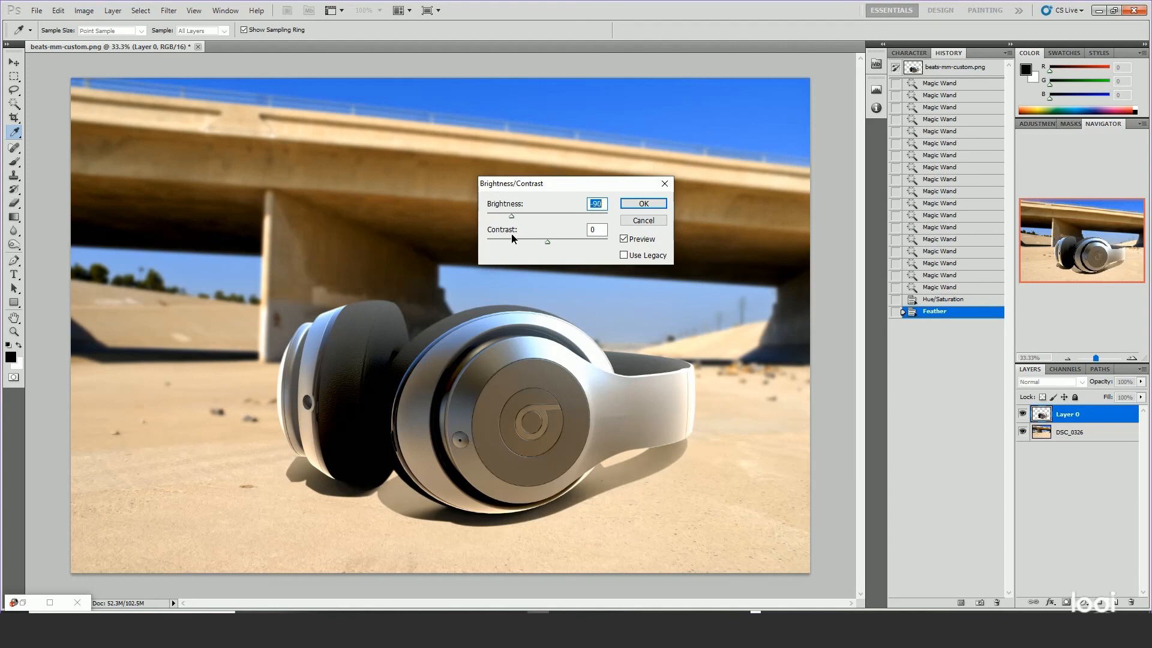
drag(547, 243, 581, 258)
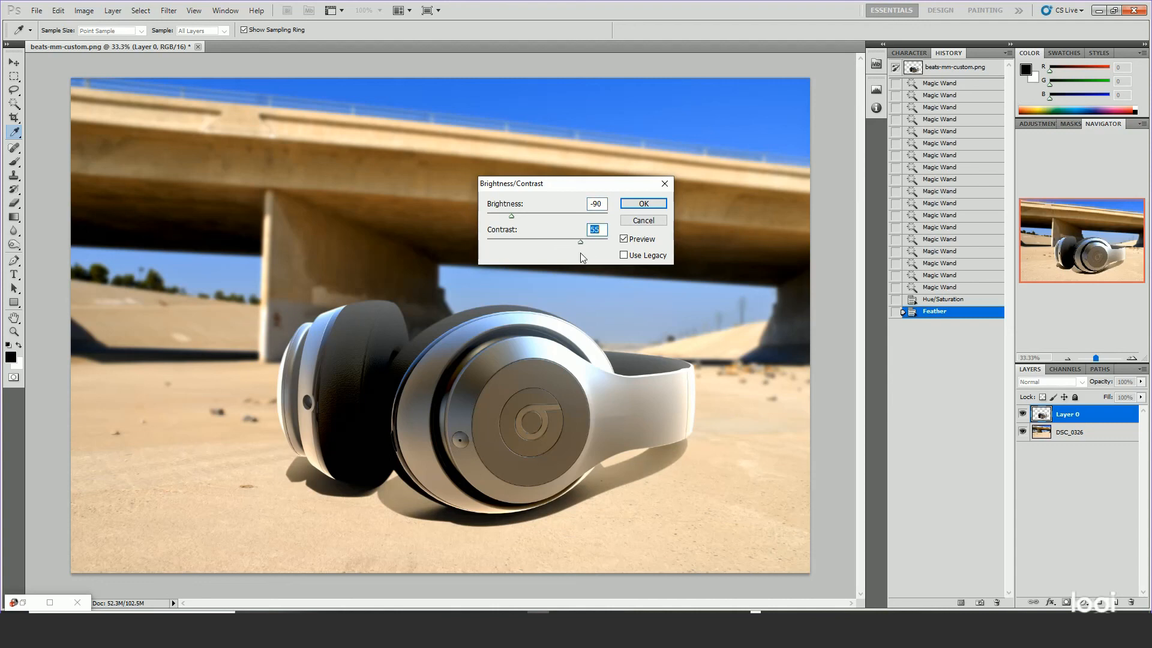
click(642, 204)
key(w)
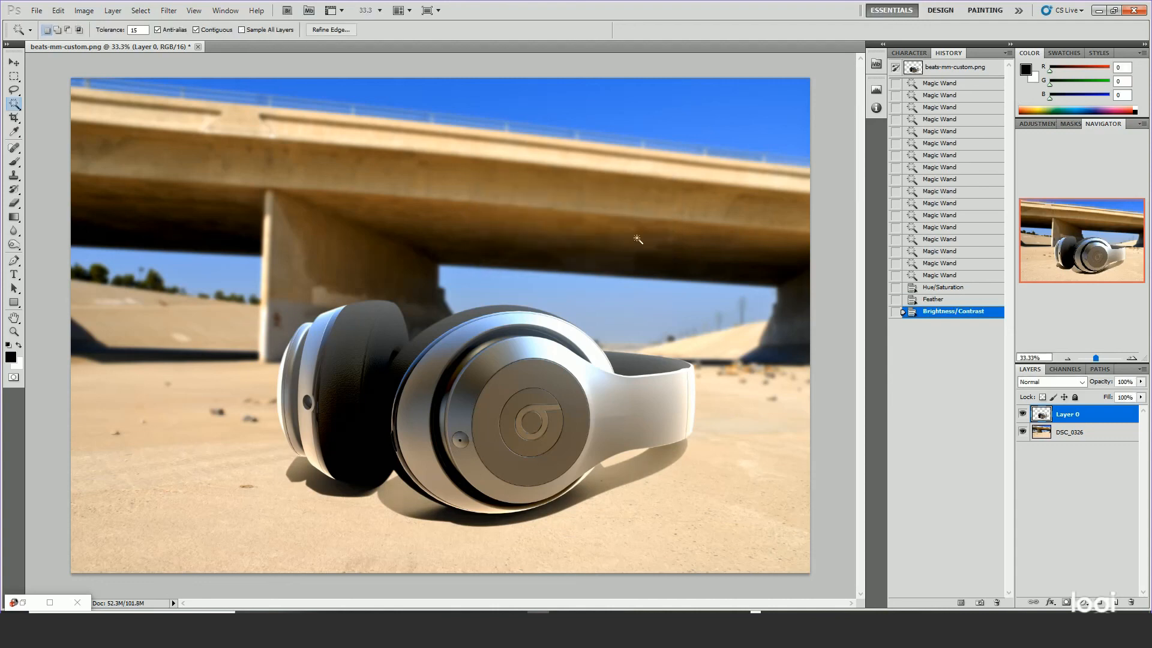
Darken the shadow beneath the headband and front ear cup with the Burn tool, using the Shadows range at 78% exposure
click(14, 245)
mouse_move(665, 443)
mouse_down()
mouse_move(684, 441)
mouse_move(616, 441)
mouse_move(719, 423)
mouse_up()
drag(714, 426, 599, 440)
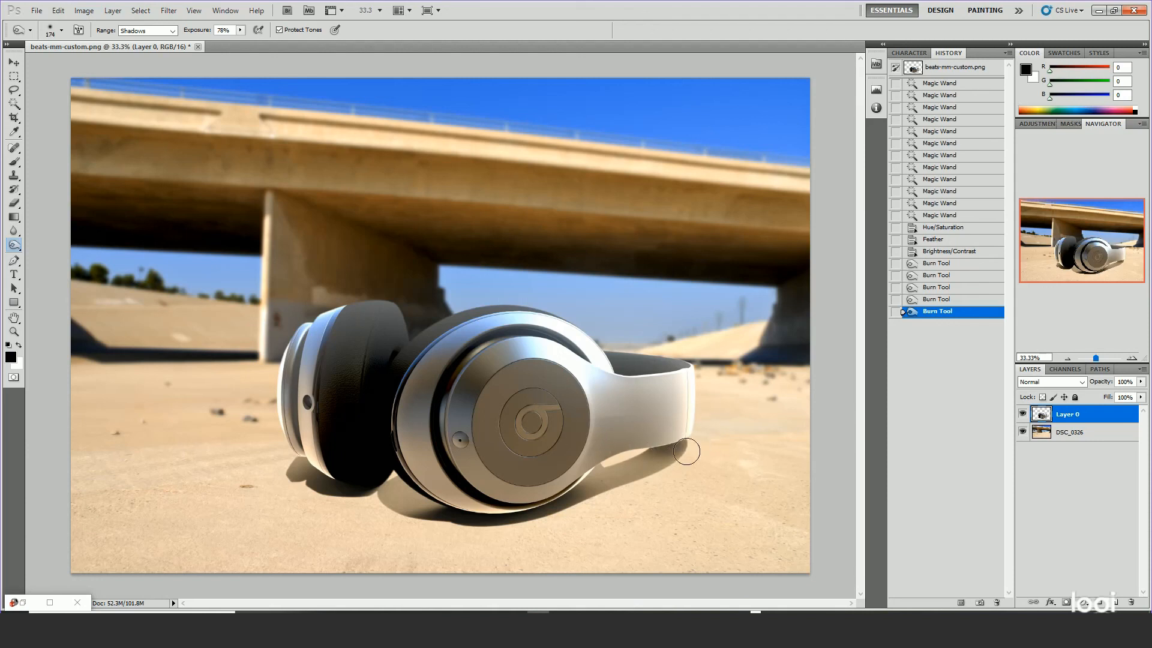
drag(576, 485, 503, 504)
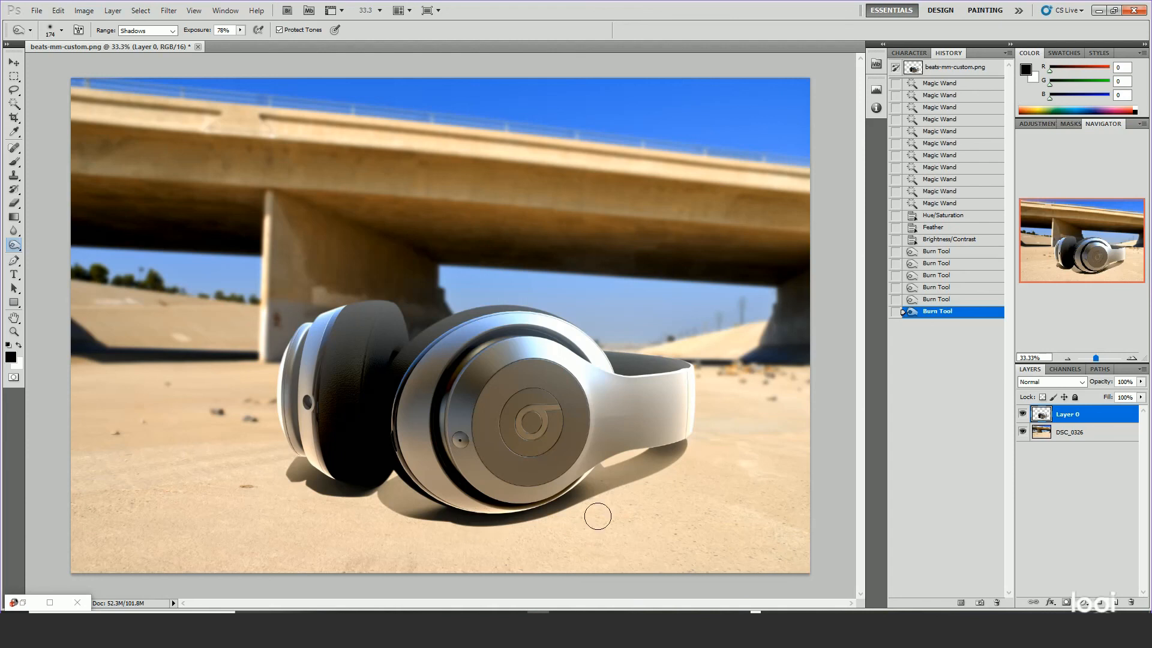